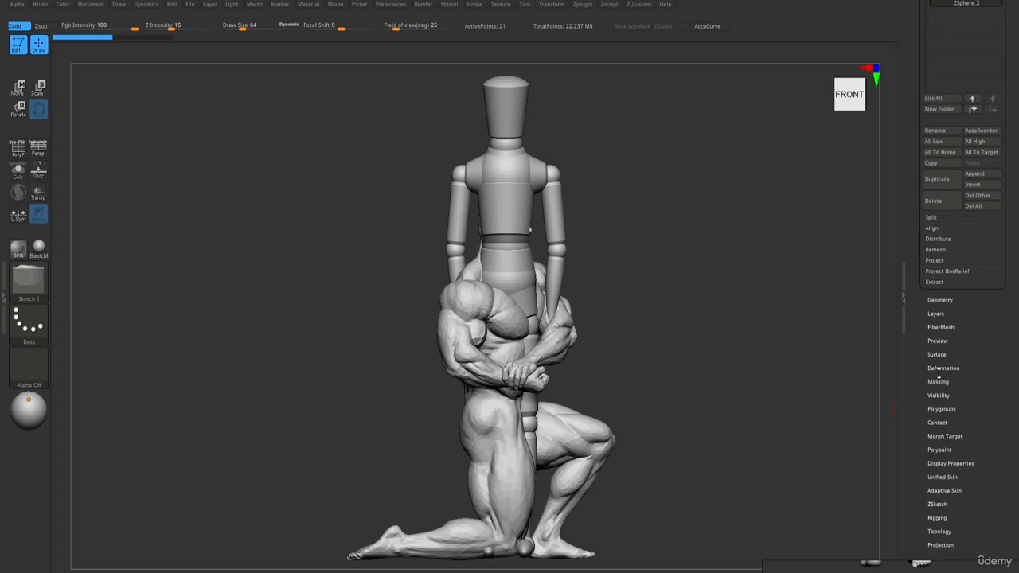
- Rotate the mannequin about the Y axis with the Rotate deformation so that it faces the same way as the kneeling figure
{"action": "left_click", "coordinate": [940, 368]}
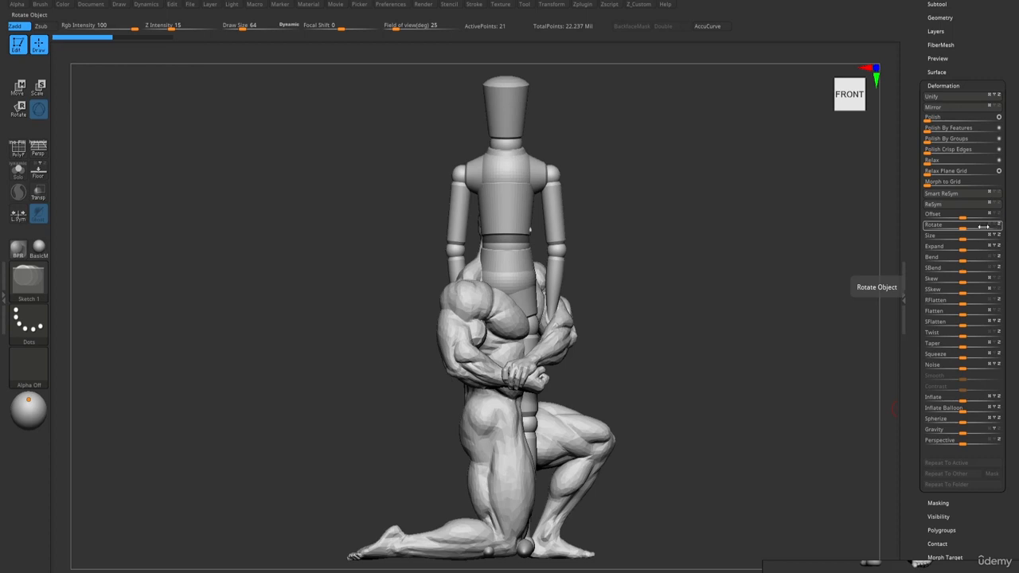
{"action": "left_click_drag", "start_coordinate": [965, 227], "coordinate": [972, 226]}
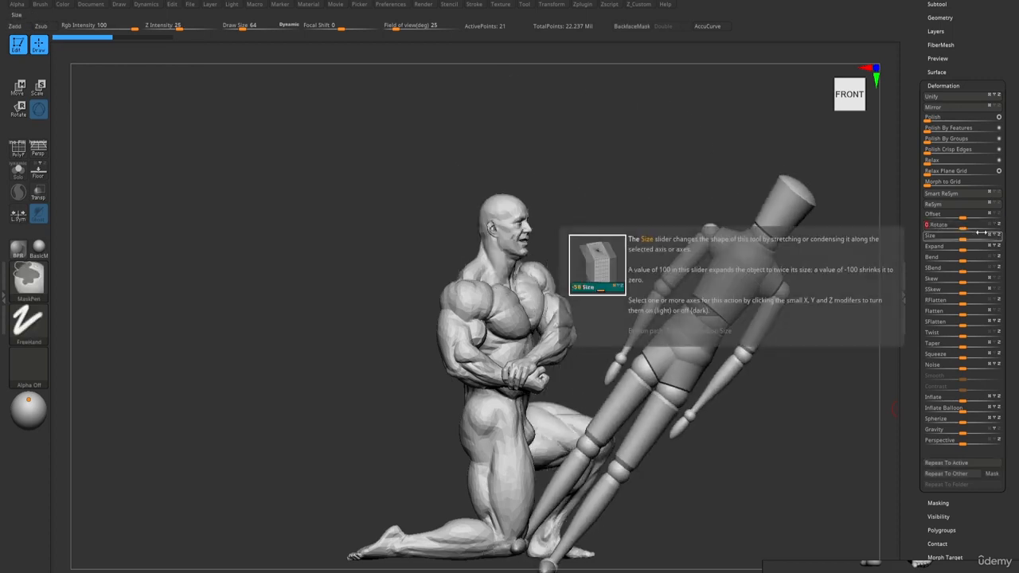
{"action": "key", "text": "ctrl+z"}
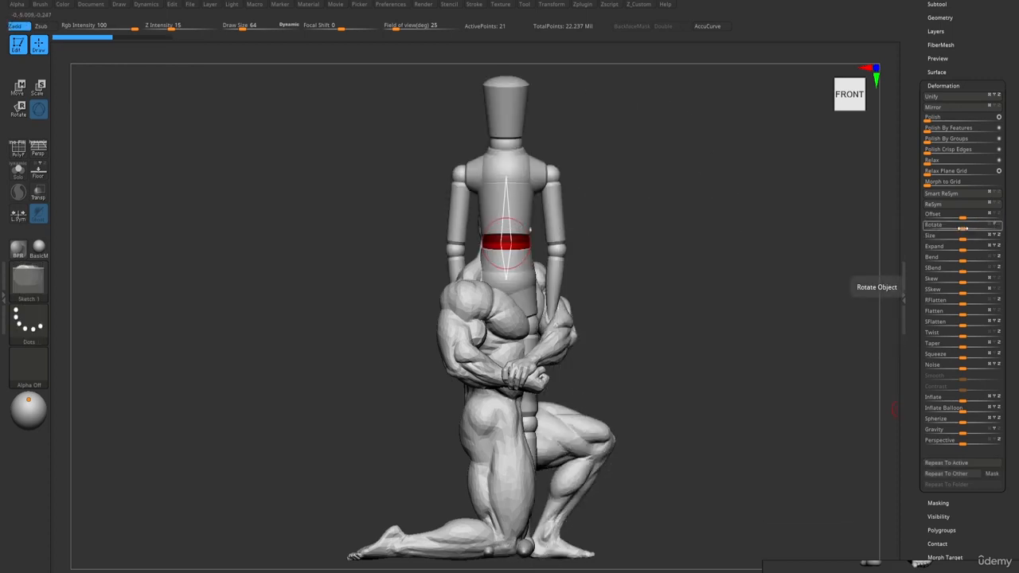
{"action": "left_click_drag", "start_coordinate": [963, 227], "coordinate": [958, 226]}
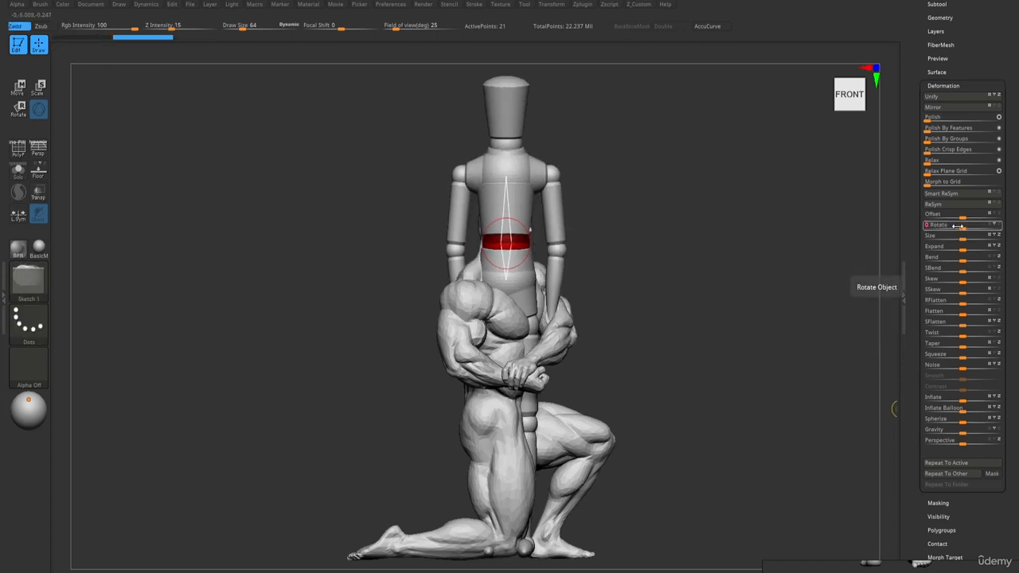
{"action": "key", "text": "Return"}
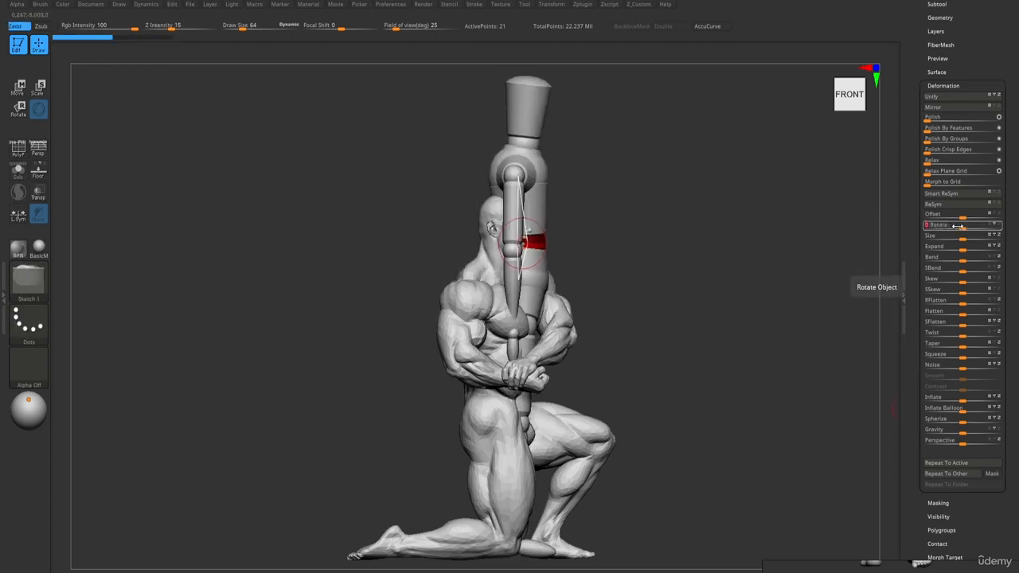
- Rotate the mannequin's left arm forward, away from the torso
{"action": "mouse_move", "coordinate": [600, 242]}
{"action": "left_mouse_down"}
{"action": "mouse_move", "coordinate": [581, 243]}
{"action": "mouse_move", "coordinate": [588, 252]}
{"action": "left_mouse_up"}
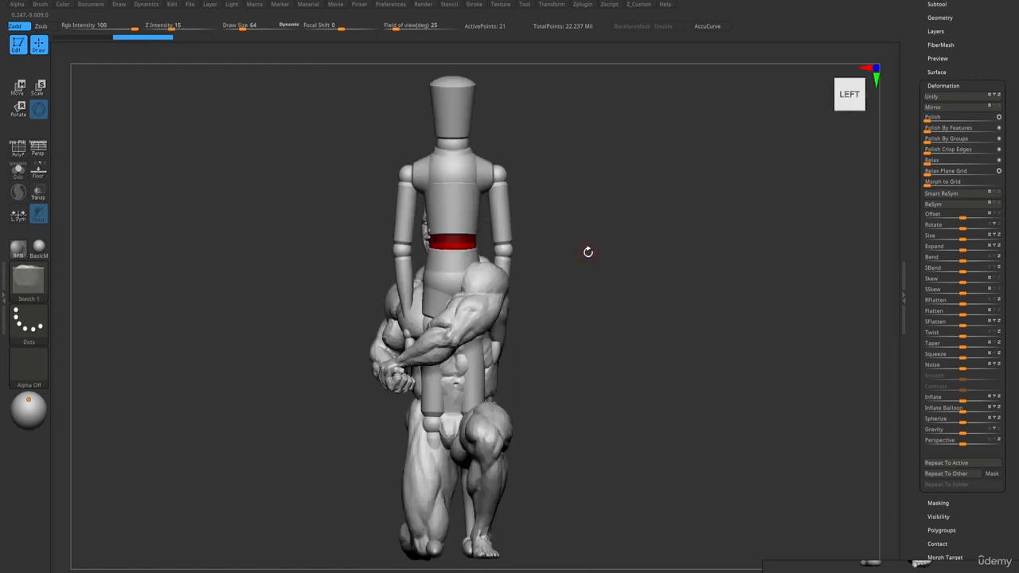
{"action": "right_click_drag", "start_coordinate": [456, 202], "coordinate": [478, 215], "text": "alt"}
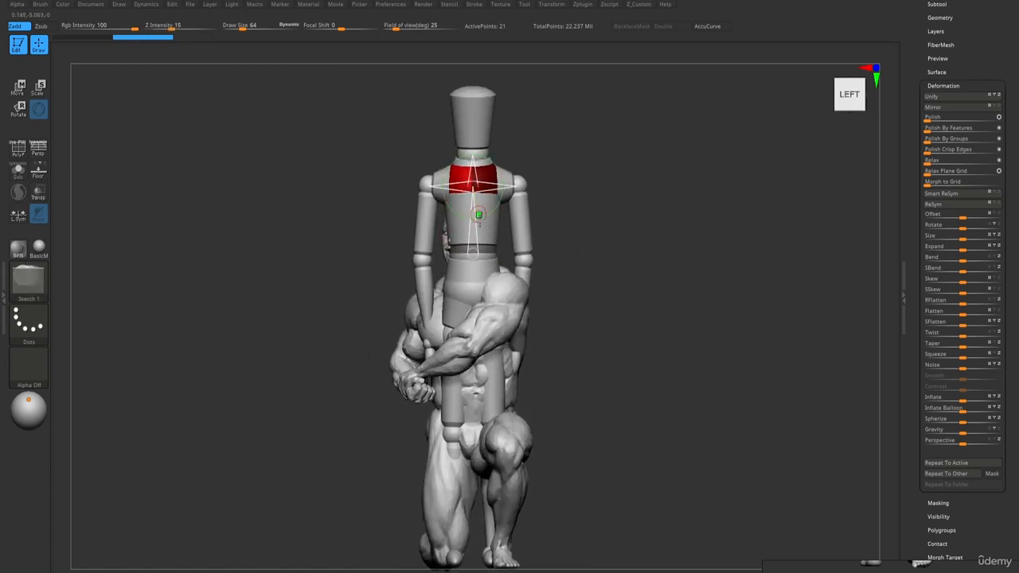
{"action": "right_click_drag", "start_coordinate": [461, 293], "coordinate": [476, 292]}
{"action": "key", "text": "w"}
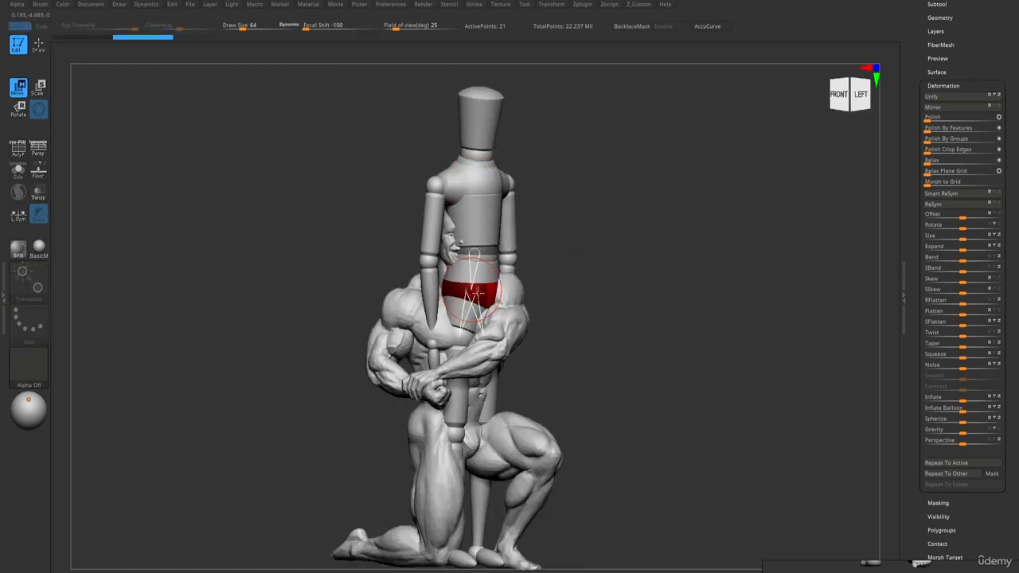
{"action": "left_click_drag", "start_coordinate": [479, 307], "coordinate": [477, 297]}
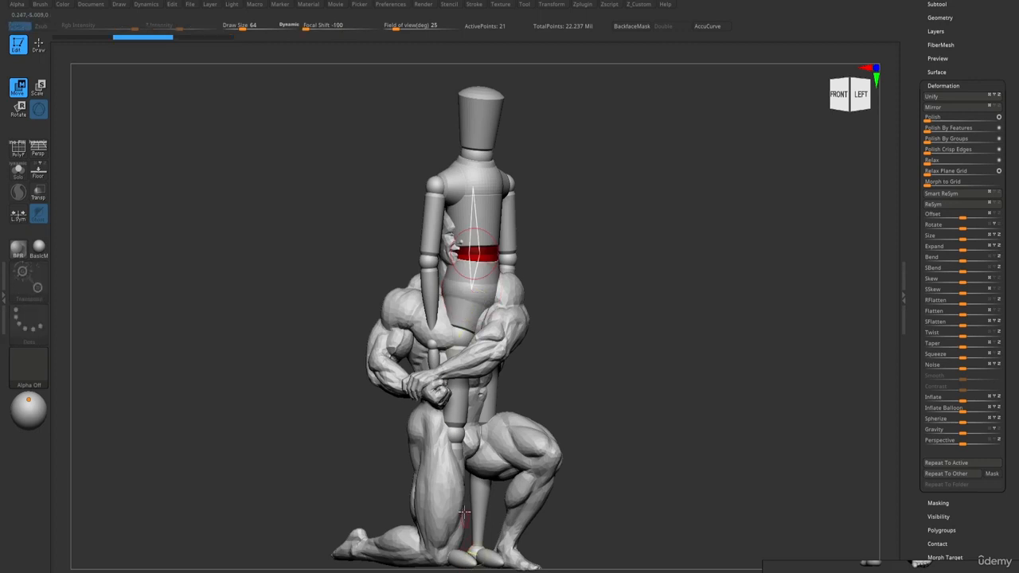
{"action": "right_click_drag", "start_coordinate": [464, 512], "coordinate": [468, 454], "text": "alt"}
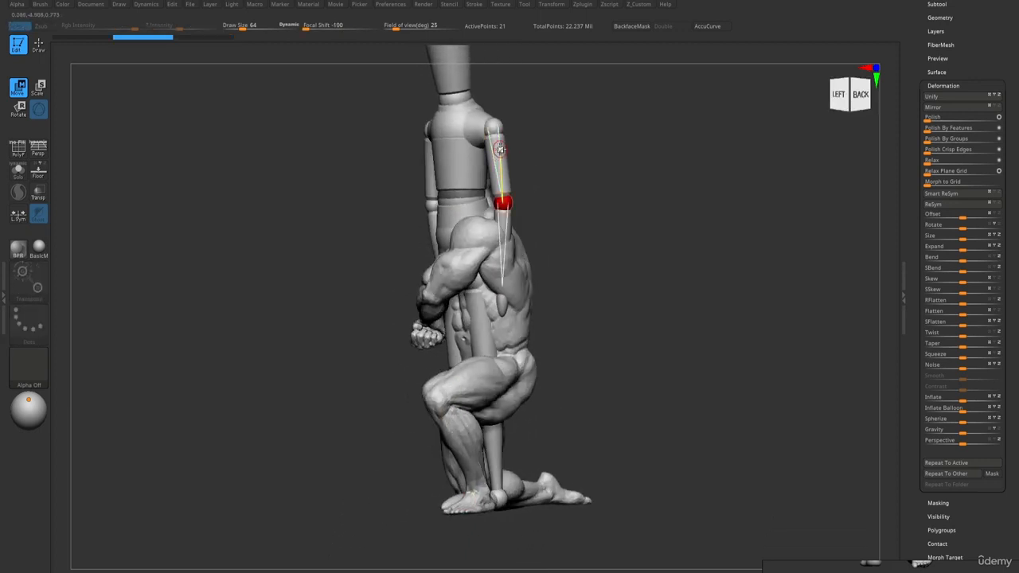
{"action": "key", "text": "r"}
{"action": "left_click_drag", "start_coordinate": [499, 149], "coordinate": [424, 124]}
{"action": "right_click_drag", "start_coordinate": [424, 124], "coordinate": [491, 143]}
{"action": "left_click_drag", "start_coordinate": [492, 163], "coordinate": [527, 154]}
{"action": "right_click_drag", "start_coordinate": [482, 179], "coordinate": [487, 169]}
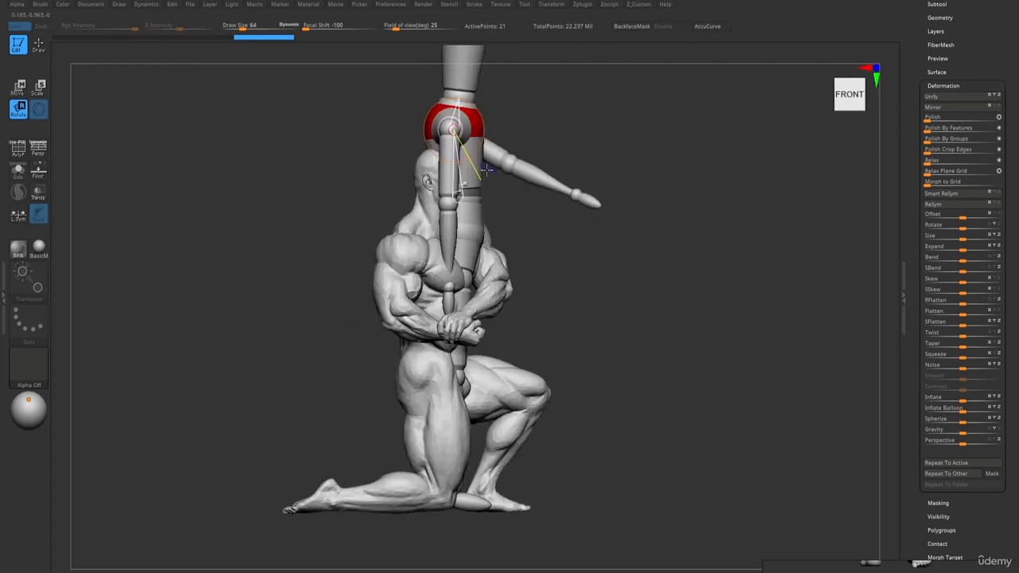
- Bend the mannequin's right elbow forward and turn both forearms inward in front of the waist
{"action": "left_click_drag", "start_coordinate": [442, 185], "coordinate": [527, 201]}
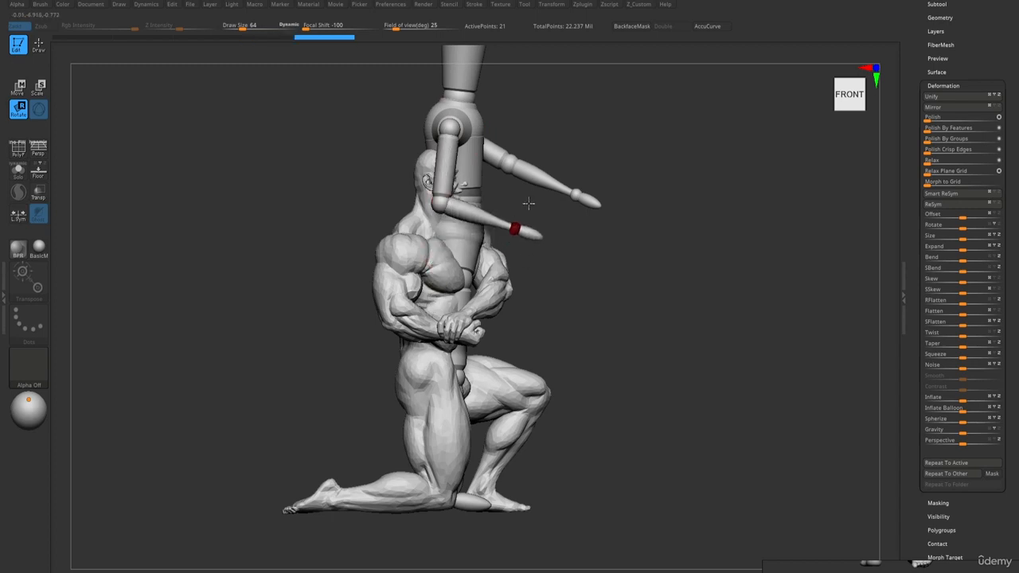
{"action": "right_click_drag", "start_coordinate": [527, 201], "coordinate": [501, 225]}
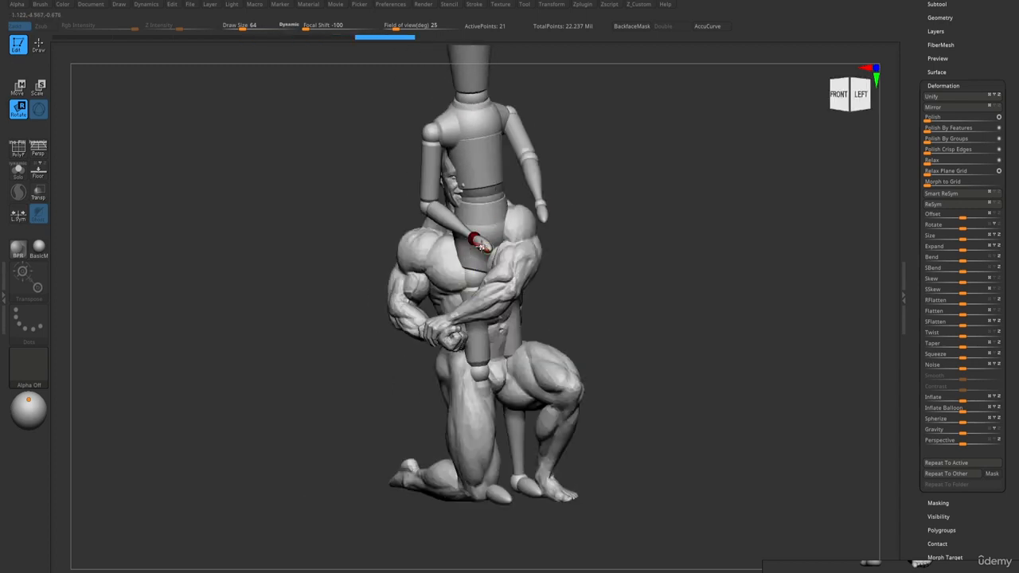
{"action": "left_click_drag", "start_coordinate": [539, 204], "coordinate": [495, 214]}
{"action": "mouse_move", "coordinate": [507, 204]}
{"action": "right_mouse_down"}
{"action": "mouse_move", "coordinate": [494, 197]}
{"action": "mouse_move", "coordinate": [508, 220]}
{"action": "right_mouse_up"}
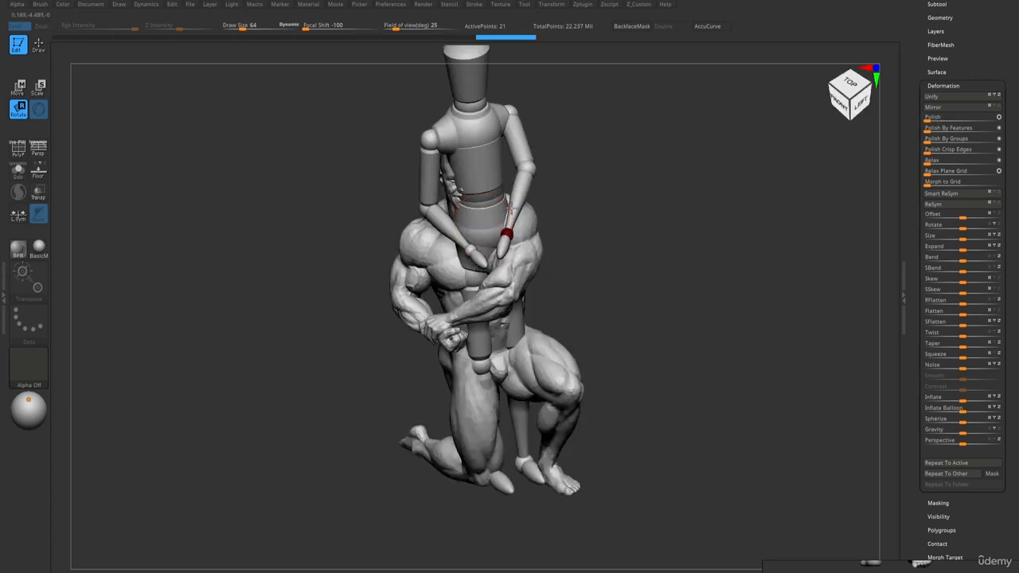
{"action": "left_click_drag", "start_coordinate": [506, 236], "coordinate": [492, 227]}
{"action": "right_click_drag", "start_coordinate": [492, 227], "coordinate": [460, 222]}
{"action": "left_click_drag", "start_coordinate": [455, 216], "coordinate": [456, 211]}
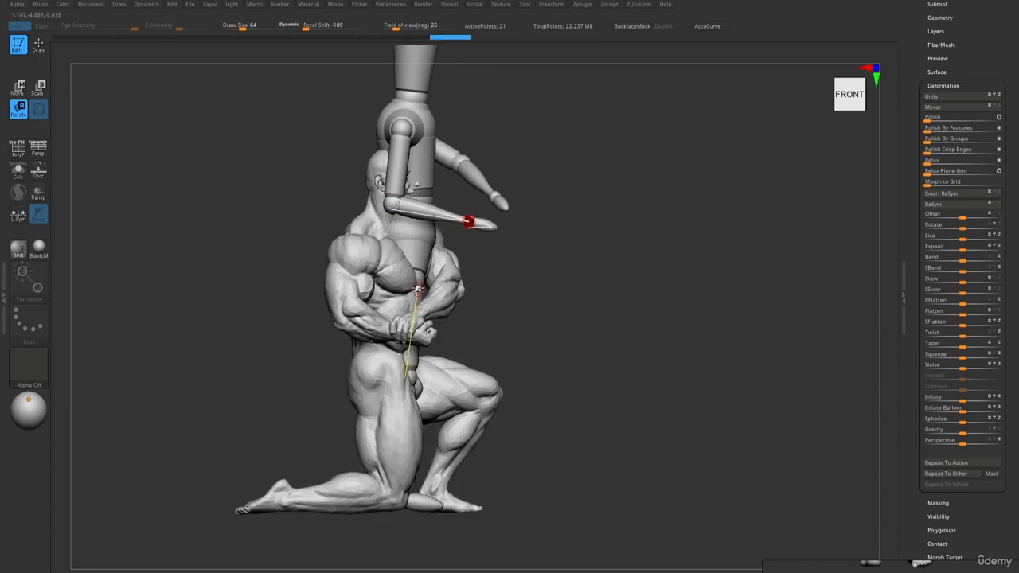
{"action": "left_click_drag", "start_coordinate": [456, 153], "coordinate": [459, 160]}
- Swing the mannequin's left leg forward at the hip and bend the right lower leg backward at the knee
{"action": "right_click_drag", "start_coordinate": [391, 359], "coordinate": [416, 355]}
{"action": "left_click_drag", "start_coordinate": [418, 348], "coordinate": [504, 286]}
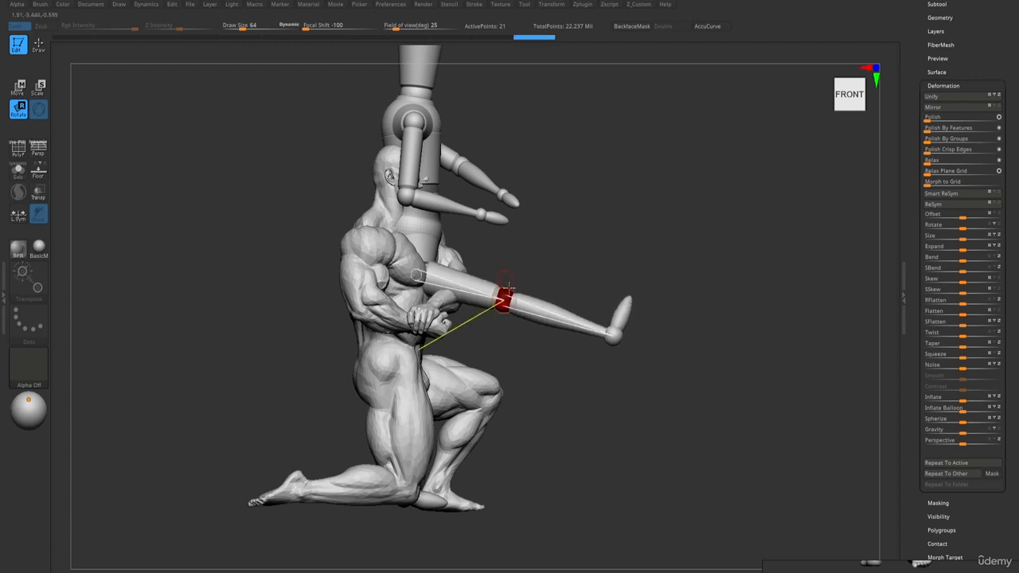
{"action": "left_click_drag", "start_coordinate": [550, 310], "coordinate": [493, 354]}
{"action": "left_click_drag", "start_coordinate": [420, 378], "coordinate": [400, 371]}
{"action": "left_click_drag", "start_coordinate": [464, 280], "coordinate": [372, 338]}
{"action": "left_click_drag", "start_coordinate": [291, 390], "coordinate": [172, 244]}
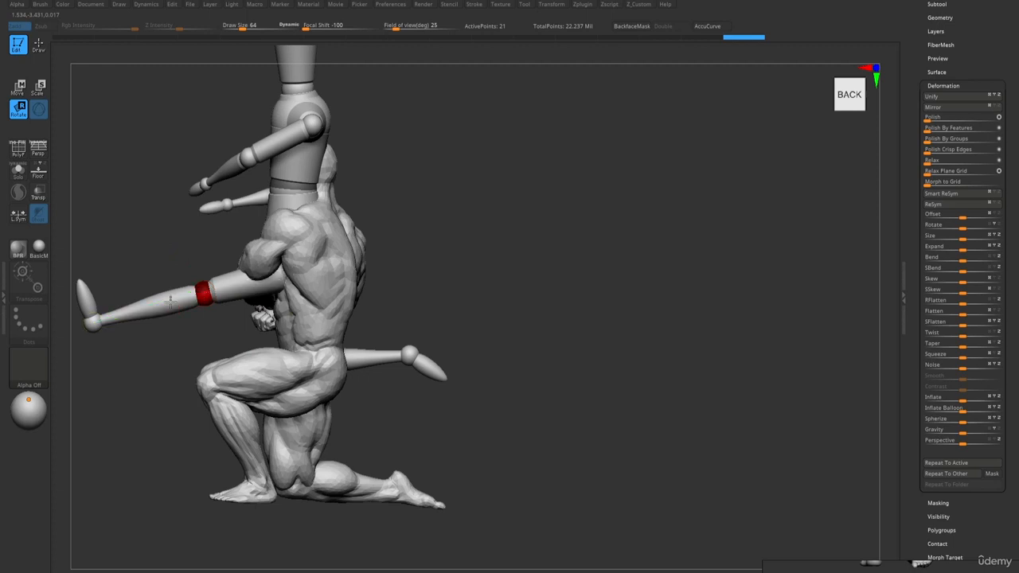
- Bend the raised leg at the knee so the shin points down, and adjust its sideways alignment
{"action": "left_click_drag", "start_coordinate": [93, 324], "coordinate": [315, 355]}
{"action": "right_click_drag", "start_coordinate": [315, 356], "coordinate": [406, 355]}
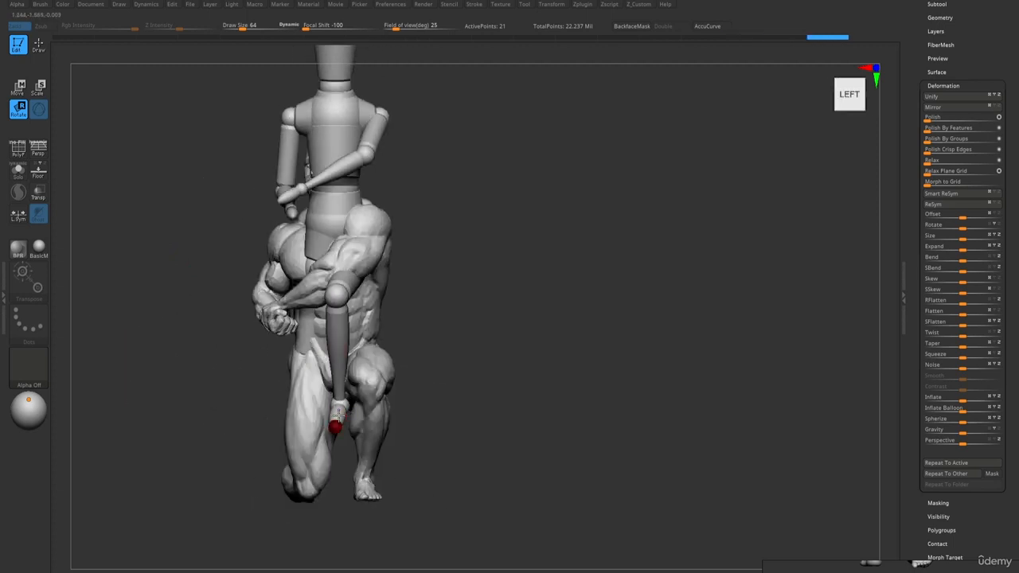
{"action": "left_click", "coordinate": [345, 408]}
{"action": "mouse_move", "coordinate": [345, 407]}
{"action": "right_mouse_down"}
{"action": "mouse_move", "coordinate": [318, 404]}
{"action": "mouse_move", "coordinate": [345, 374]}
{"action": "right_mouse_up"}
{"action": "left_click_drag", "start_coordinate": [342, 296], "coordinate": [359, 300]}
{"action": "mouse_move", "coordinate": [372, 405]}
{"action": "right_mouse_down"}
{"action": "mouse_move", "coordinate": [370, 391]}
{"action": "mouse_move", "coordinate": [478, 402]}
{"action": "mouse_move", "coordinate": [572, 385]}
{"action": "right_mouse_up"}
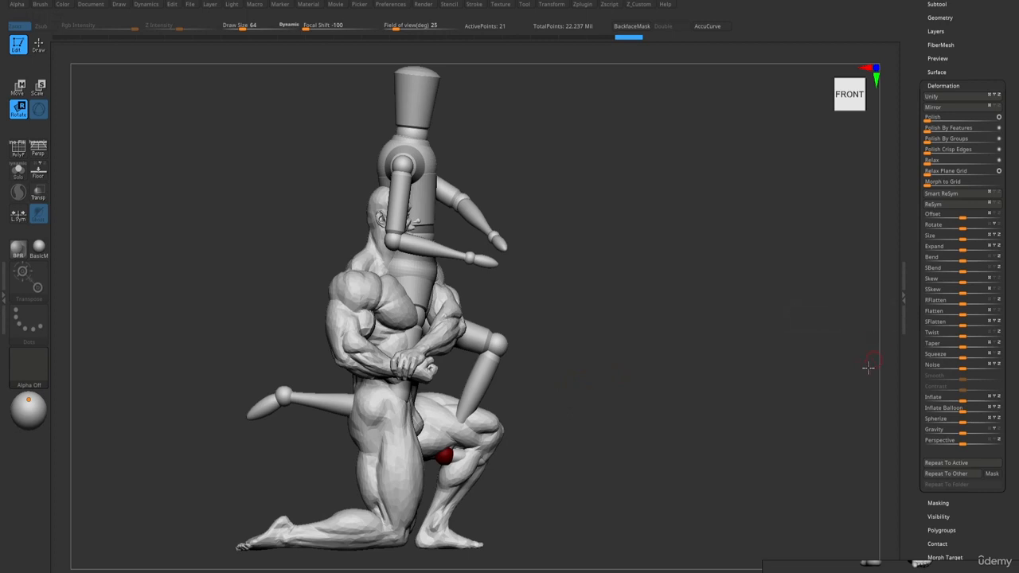
- Rotate the mannequin's right forearm up to horizontal so that the two hands meet
{"action": "right_click_drag", "start_coordinate": [751, 358], "coordinate": [888, 358], "text": "alt"}
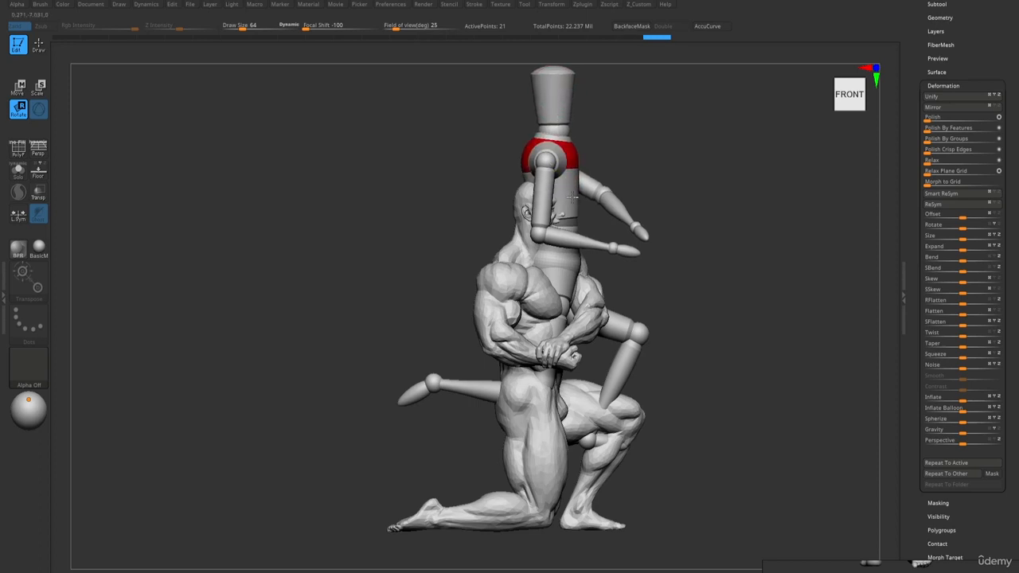
{"action": "left_click_drag", "start_coordinate": [573, 196], "coordinate": [611, 237]}
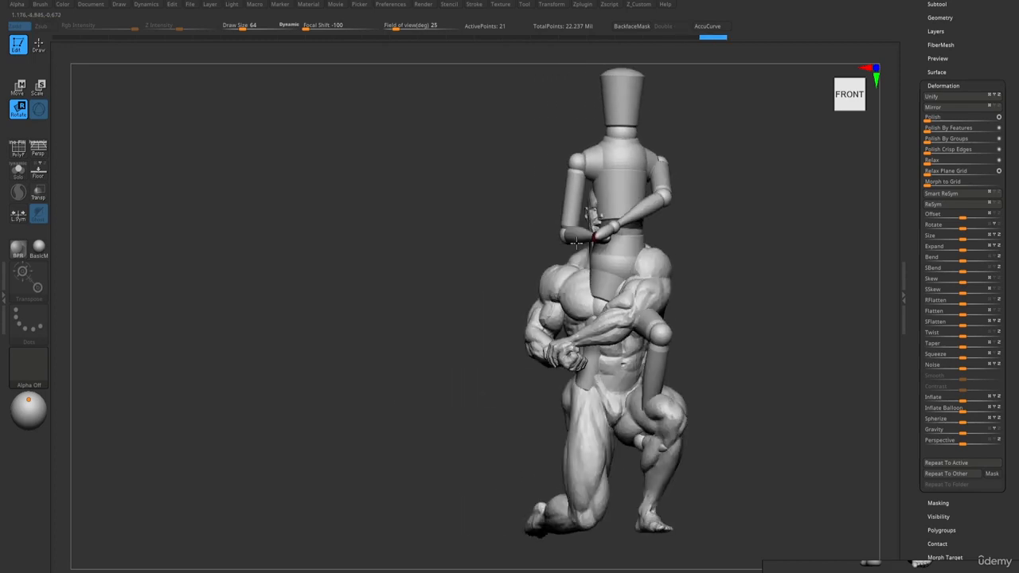
{"action": "right_click_drag", "start_coordinate": [575, 243], "coordinate": [667, 281]}
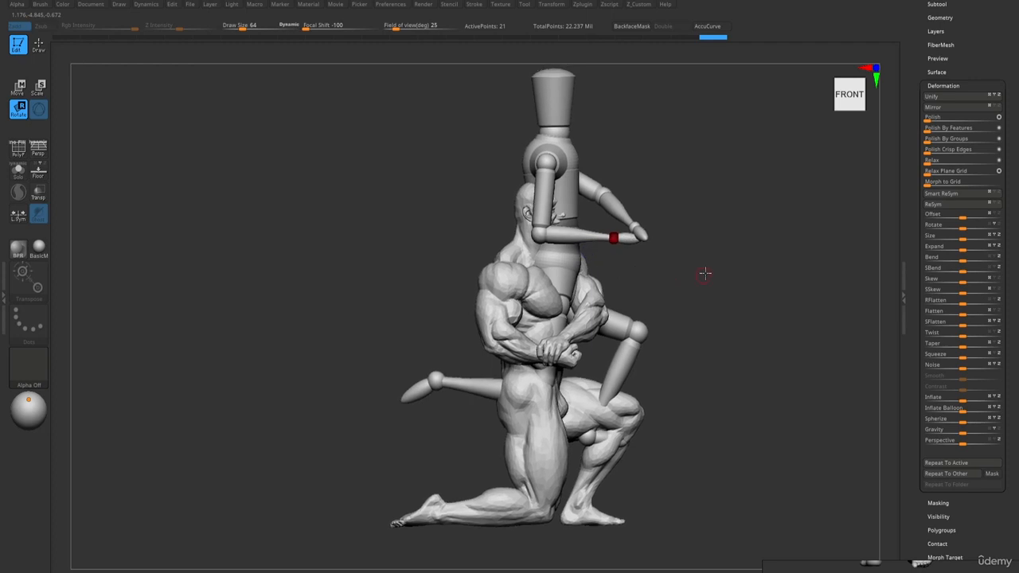
- Lower the whole mannequin onto the kneeling figure by setting its geometry Y Position to about -3.25
{"action": "left_click", "coordinate": [941, 17]}
{"action": "left_click_drag", "start_coordinate": [1016, 211], "coordinate": [1015, 240]}
{"action": "left_click", "coordinate": [936, 148]}
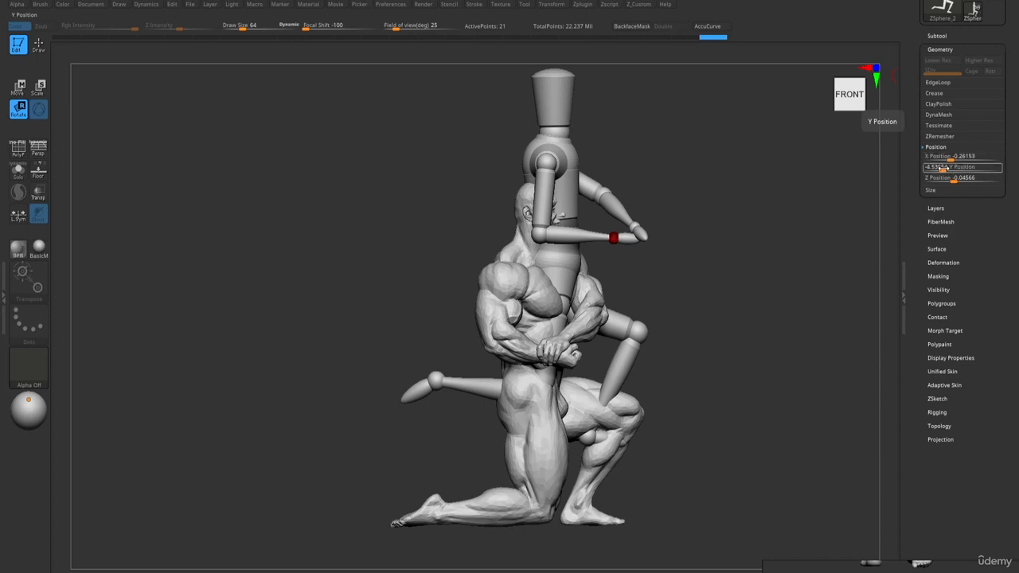
{"action": "left_click", "coordinate": [943, 170]}
{"action": "left_click_drag", "start_coordinate": [942, 170], "coordinate": [942, 170]}
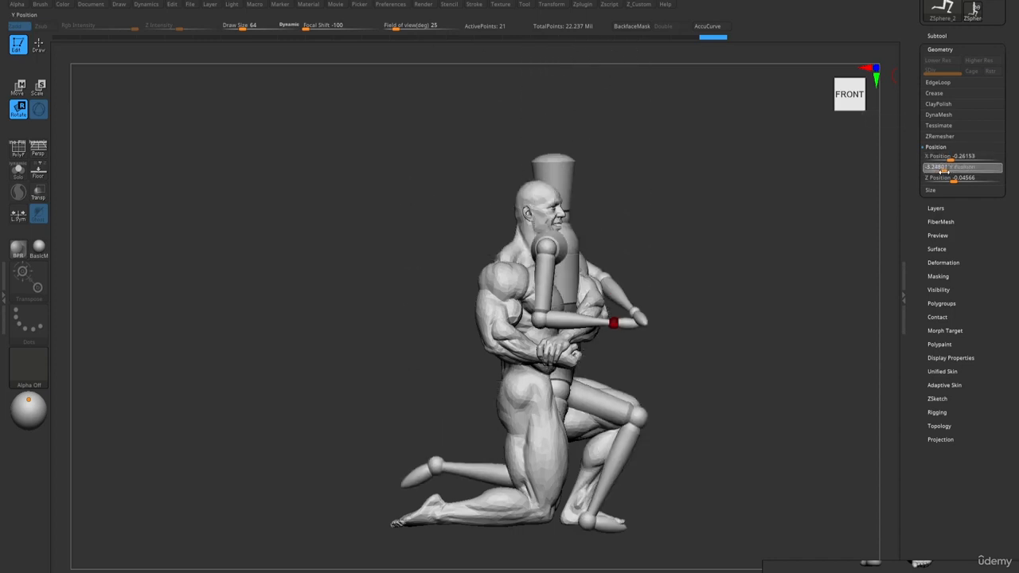
- Rotate the mannequin's front thigh and shin to line up with the sculpture's raised knee and calf
{"action": "left_click_drag", "start_coordinate": [871, 207], "coordinate": [667, 378]}
{"action": "right_click_drag", "start_coordinate": [644, 373], "coordinate": [636, 366]}
{"action": "left_click_drag", "start_coordinate": [644, 407], "coordinate": [670, 387]}
{"action": "right_click_drag", "start_coordinate": [669, 386], "coordinate": [689, 389], "text": "shift"}
{"action": "left_click_drag", "start_coordinate": [652, 461], "coordinate": [611, 498]}
{"action": "right_click_drag", "start_coordinate": [609, 506], "coordinate": [801, 529], "text": "shift"}
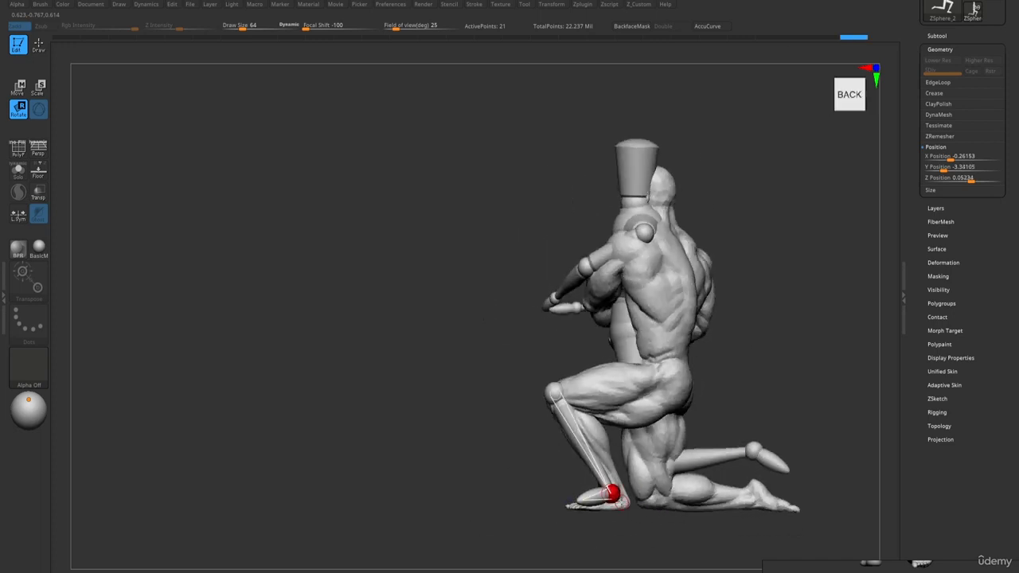
- Move the mannequin's front ankle down to the sculpture's heel and rotate the foot to follow the sculpted foot's direction
{"action": "key", "text": "w"}
{"action": "left_click_drag", "start_coordinate": [614, 494], "coordinate": [619, 502]}
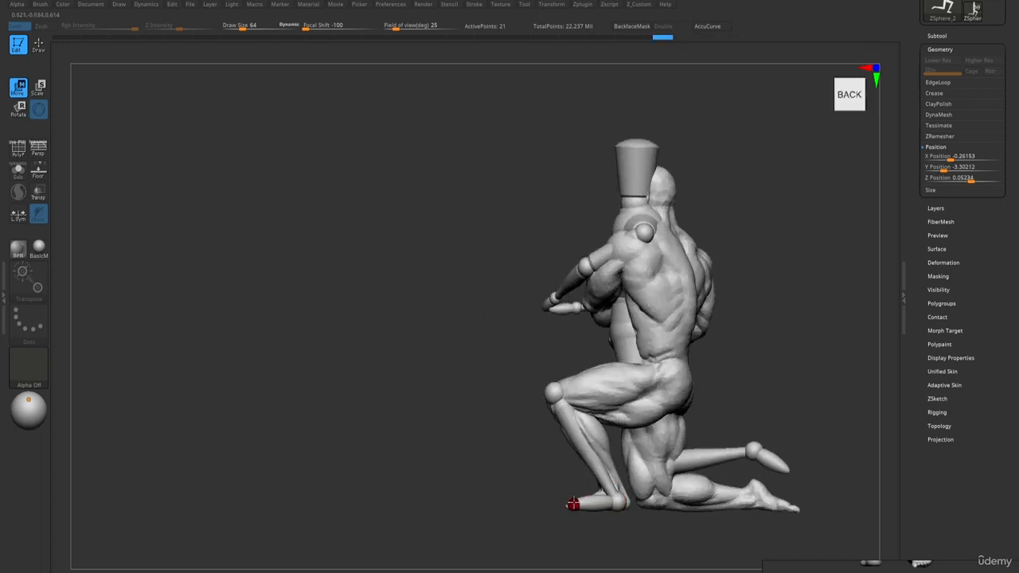
{"action": "right_click_drag", "start_coordinate": [587, 507], "coordinate": [598, 496]}
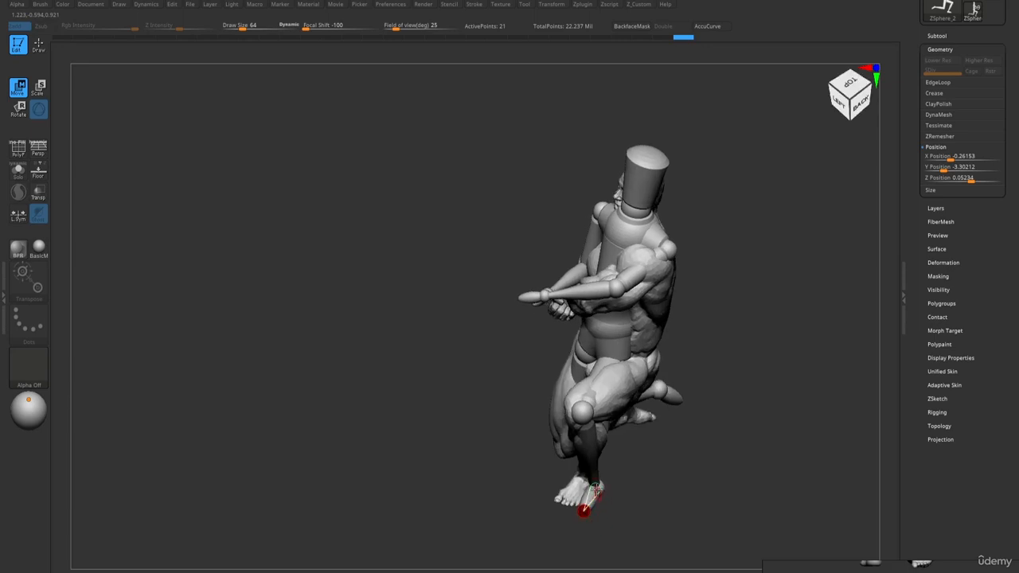
{"action": "key", "text": "r"}
{"action": "left_click_drag", "start_coordinate": [586, 475], "coordinate": [569, 506]}
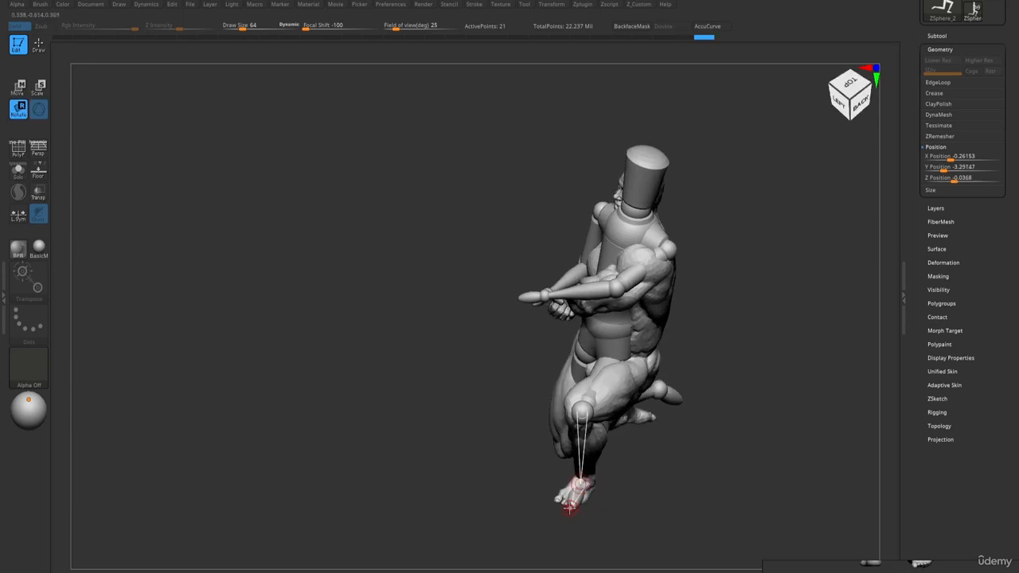
{"action": "key", "text": "e"}
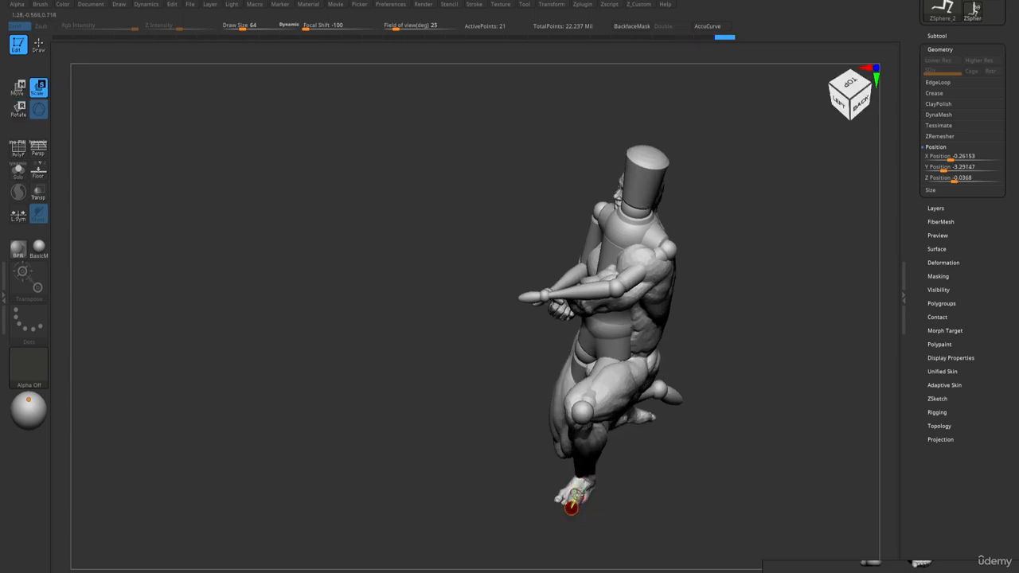
{"action": "key", "text": "r"}
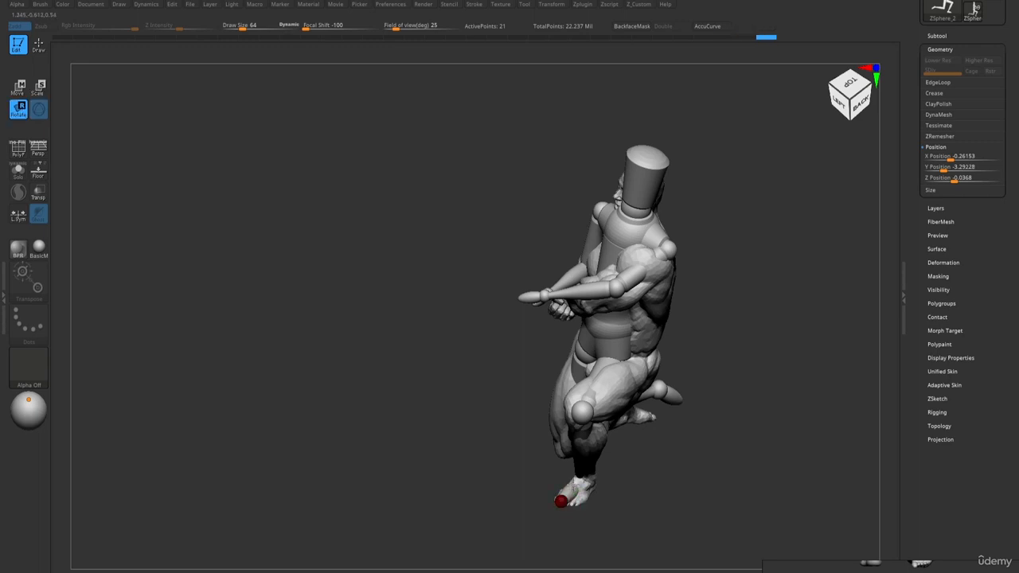
- Rotate the mannequin's rear shin down toward the sculpture's kneeling calf and shift the rear leg to match
{"action": "right_click_drag", "start_coordinate": [575, 483], "coordinate": [643, 458]}
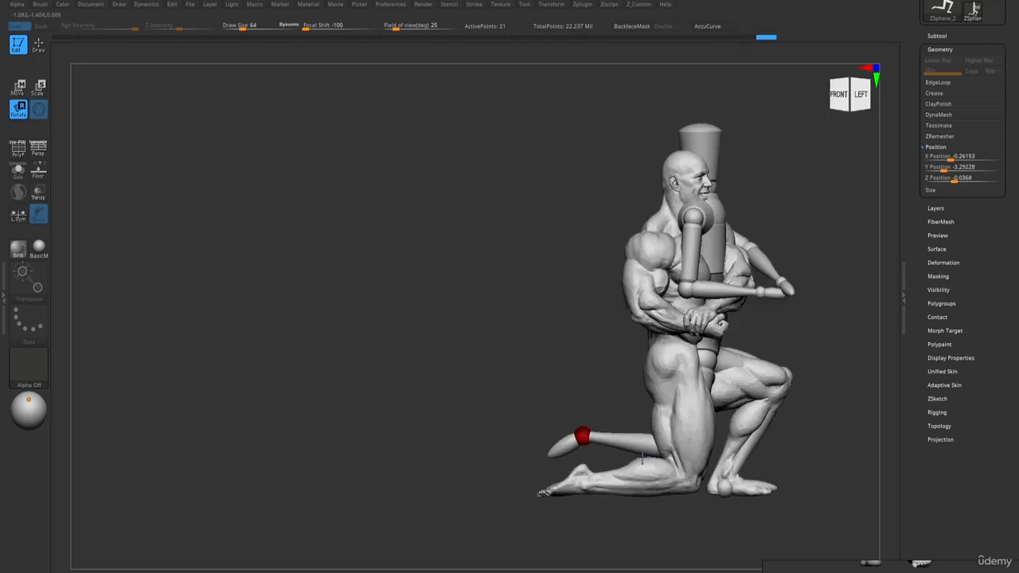
{"action": "left_click_drag", "start_coordinate": [641, 457], "coordinate": [631, 476]}
{"action": "right_click_drag", "start_coordinate": [631, 476], "coordinate": [618, 459]}
{"action": "key", "text": "w"}
{"action": "left_click_drag", "start_coordinate": [659, 378], "coordinate": [660, 407]}
- Move the mannequin's rear knee and ankle down to follow the sculpture's kneeling knee and calf
{"action": "right_click_drag", "start_coordinate": [659, 409], "coordinate": [561, 434]}
{"action": "key", "text": "alt+s"}
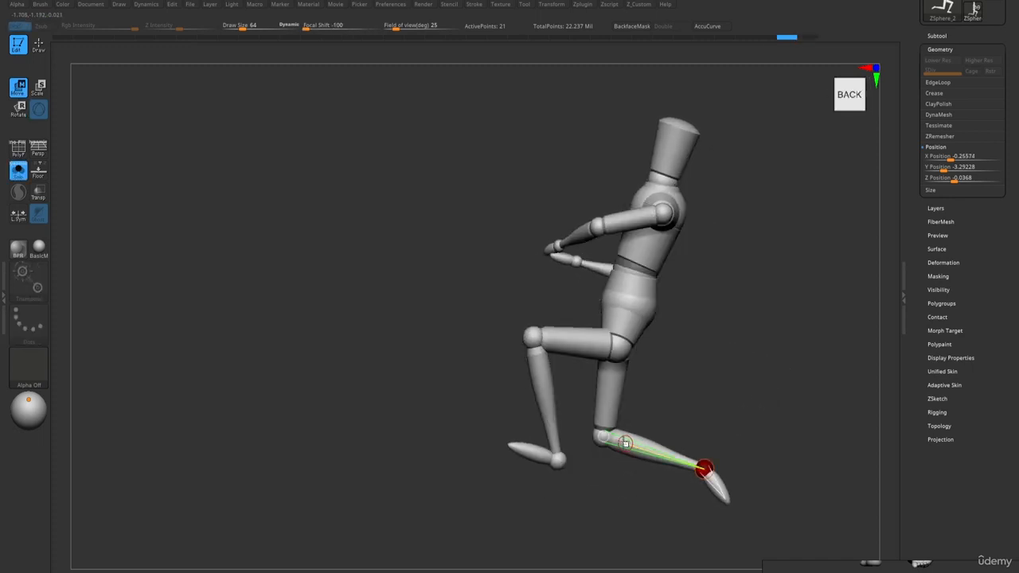
{"action": "left_click_drag", "start_coordinate": [604, 436], "coordinate": [596, 455]}
{"action": "left_click_drag", "start_coordinate": [701, 468], "coordinate": [698, 483]}
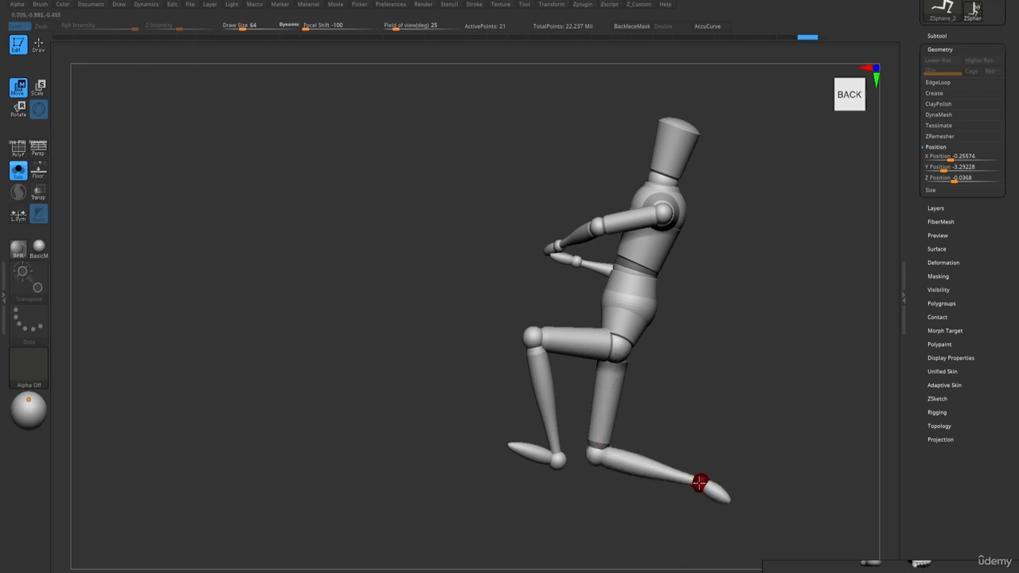
{"action": "key", "text": "alt+s"}
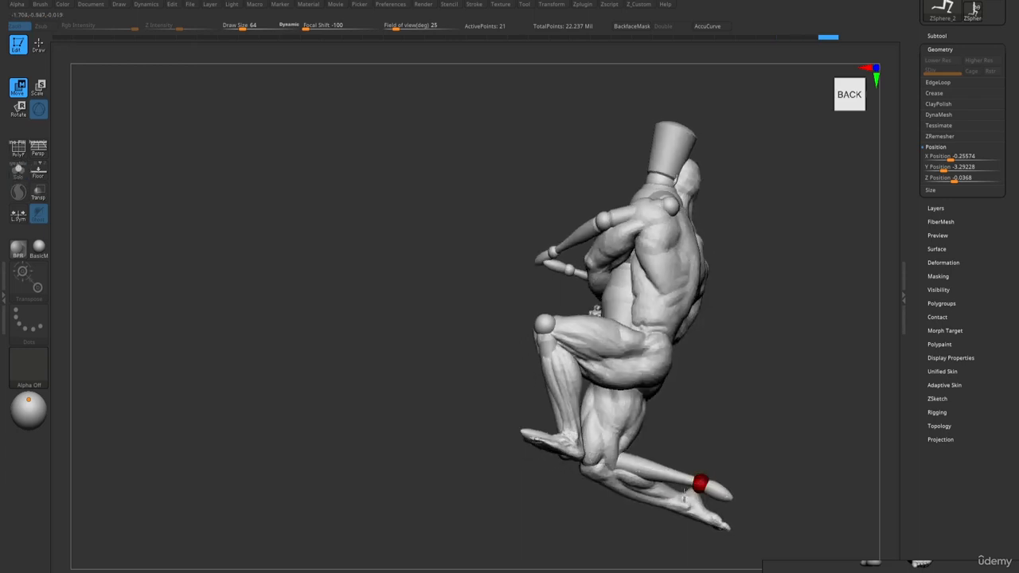
{"action": "mouse_move", "coordinate": [684, 495]}
{"action": "right_mouse_down"}
{"action": "mouse_move", "coordinate": [576, 482]}
{"action": "mouse_move", "coordinate": [617, 509]}
{"action": "right_mouse_up"}
{"action": "left_click_drag", "start_coordinate": [654, 489], "coordinate": [686, 505]}
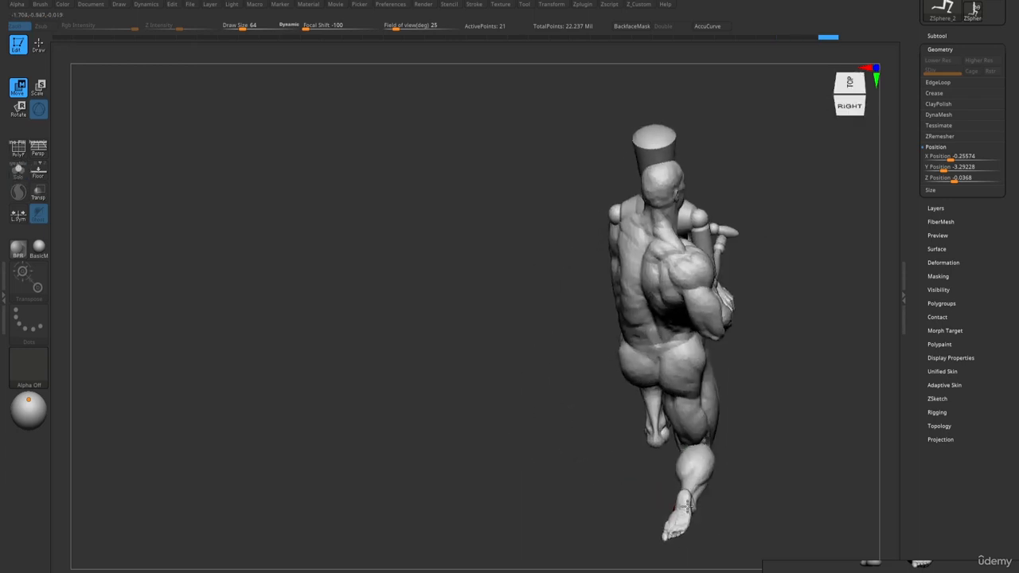
- Shift the mannequin's torso sections and head to line up with the sculpture's body and head from the front
{"action": "right_click_drag", "start_coordinate": [684, 505], "coordinate": [639, 351]}
{"action": "mouse_move", "coordinate": [680, 296]}
{"action": "left_mouse_down"}
{"action": "mouse_move", "coordinate": [661, 193]}
{"action": "mouse_move", "coordinate": [682, 154]}
{"action": "mouse_move", "coordinate": [660, 183]}
{"action": "mouse_move", "coordinate": [686, 224]}
{"action": "mouse_move", "coordinate": [667, 242]}
{"action": "left_mouse_up"}
{"action": "left_click_drag", "start_coordinate": [641, 166], "coordinate": [679, 197]}
{"action": "mouse_move", "coordinate": [646, 99]}
{"action": "left_mouse_down"}
{"action": "mouse_move", "coordinate": [667, 125]}
{"action": "mouse_move", "coordinate": [649, 105]}
{"action": "mouse_move", "coordinate": [646, 126]}
{"action": "mouse_move", "coordinate": [658, 104]}
{"action": "left_mouse_up"}
{"action": "left_click_drag", "start_coordinate": [772, 231], "coordinate": [716, 235]}
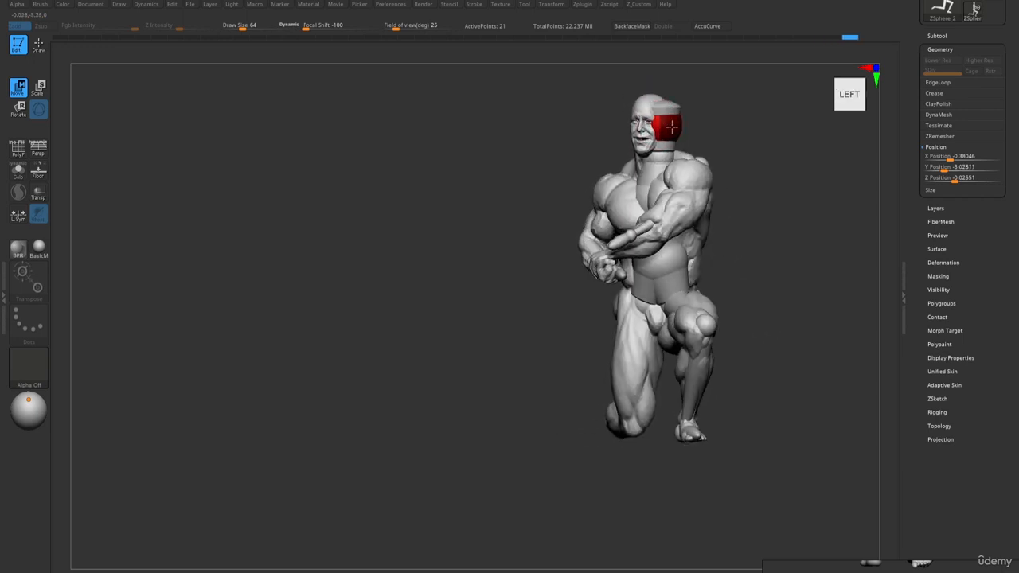
{"action": "mouse_move", "coordinate": [673, 128]}
{"action": "left_mouse_down"}
{"action": "mouse_move", "coordinate": [659, 134]}
{"action": "mouse_move", "coordinate": [637, 121]}
{"action": "left_mouse_up"}
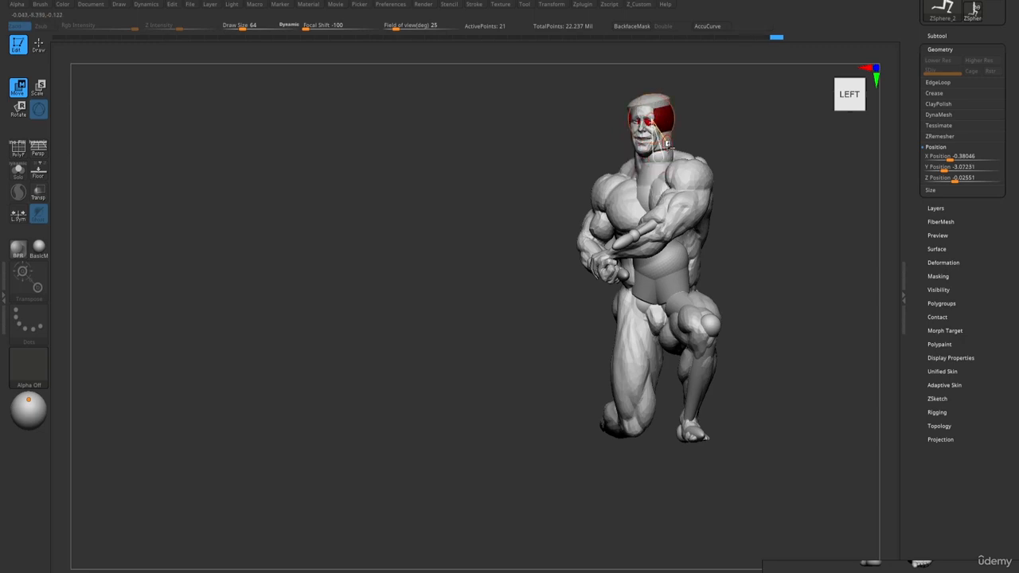
- Move the elbow and hand of the arm above the raised knee to follow the sculpture's bent arm
{"action": "right_click_drag", "start_coordinate": [663, 161], "coordinate": [711, 168]}
{"action": "key", "text": "alt+s"}
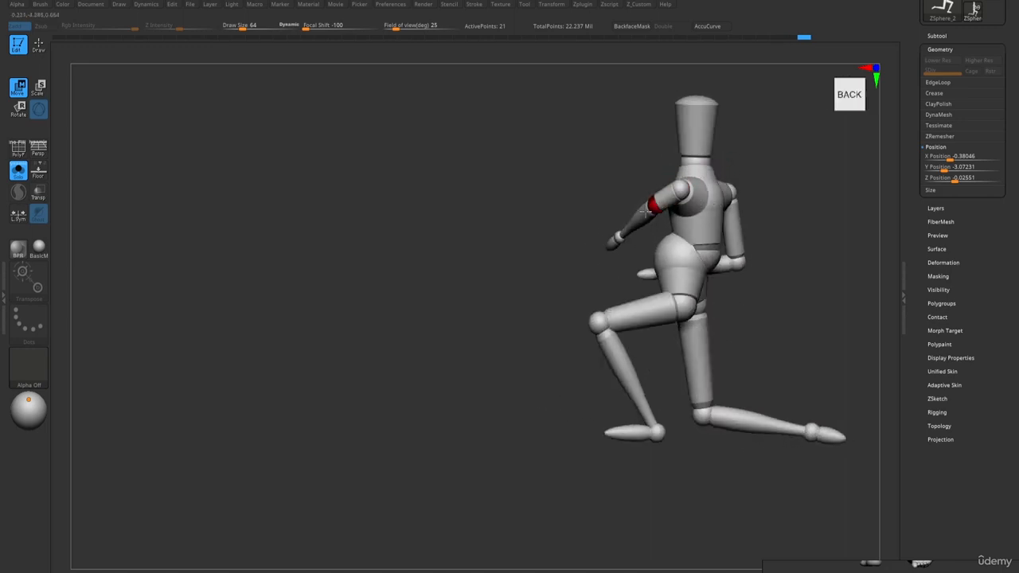
{"action": "left_click_drag", "start_coordinate": [656, 205], "coordinate": [648, 204]}
{"action": "right_click_drag", "start_coordinate": [643, 227], "coordinate": [667, 215]}
{"action": "left_click_drag", "start_coordinate": [658, 214], "coordinate": [627, 227]}
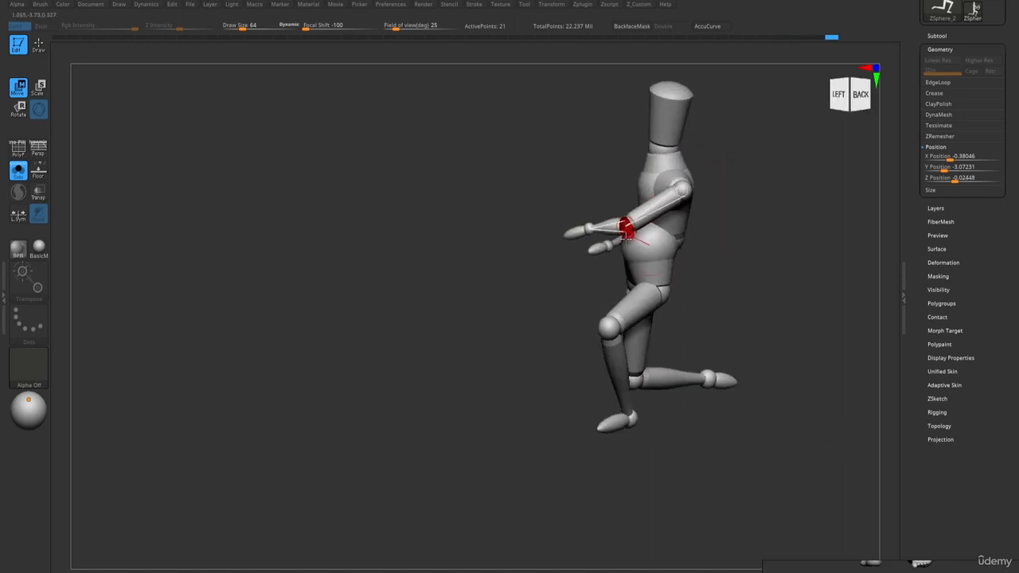
{"action": "right_click_drag", "start_coordinate": [628, 227], "coordinate": [666, 274]}
{"action": "left_click_drag", "start_coordinate": [687, 267], "coordinate": [648, 279]}
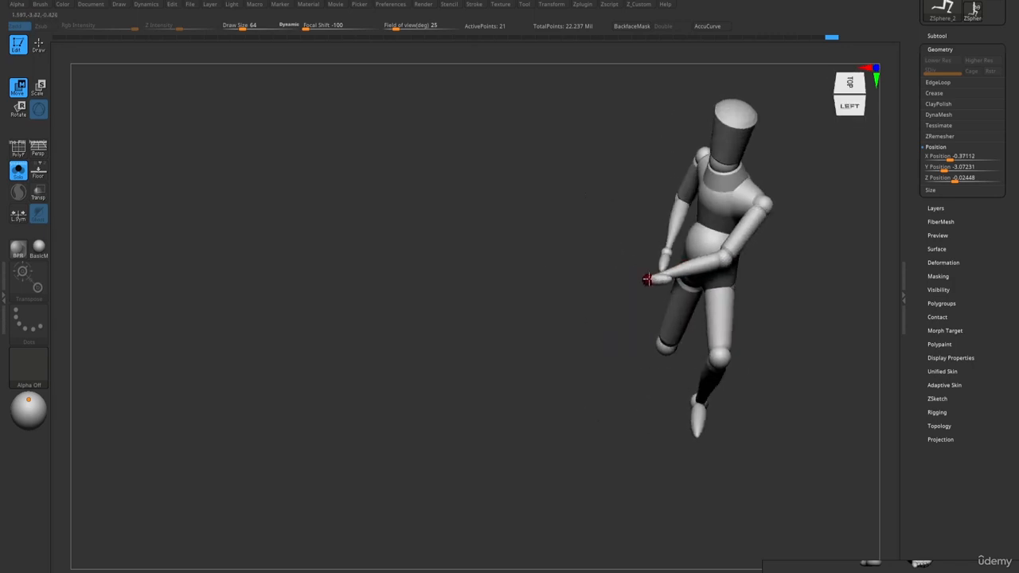
{"action": "right_click_drag", "start_coordinate": [627, 268], "coordinate": [651, 275]}
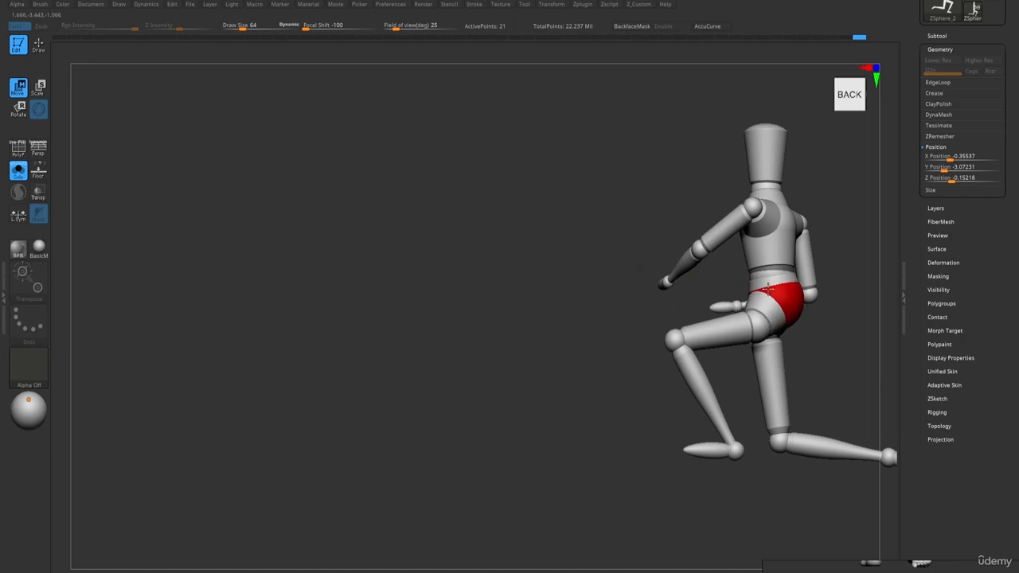
- Rotate the mannequin's forearm above the raised knee across the abdomen toward the sculpture's clasped hands
{"action": "key", "text": "a"}
{"action": "right_click_drag", "start_coordinate": [756, 295], "coordinate": [845, 283]}
{"action": "key", "text": "r"}
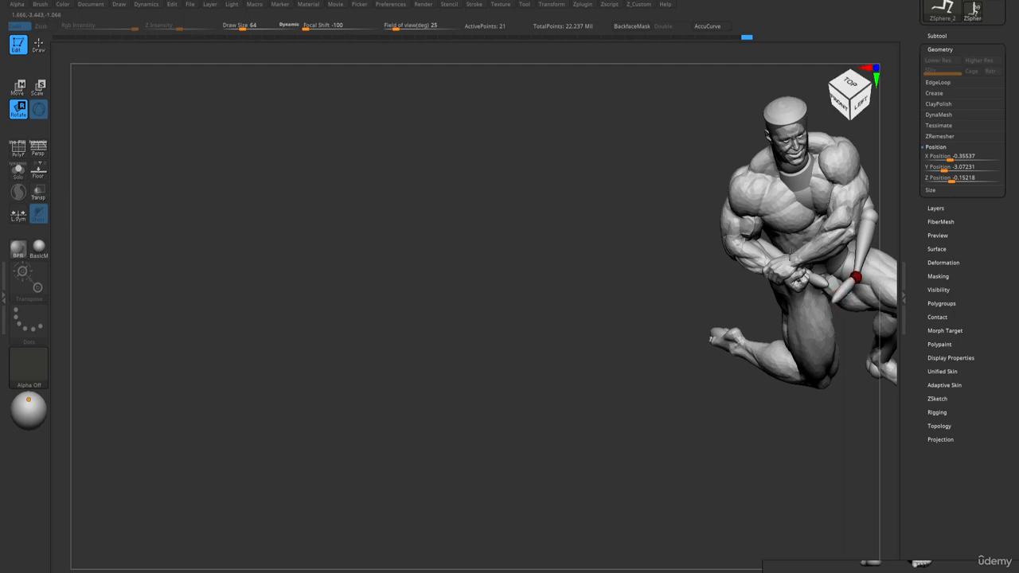
{"action": "left_click_drag", "start_coordinate": [855, 277], "coordinate": [806, 231]}
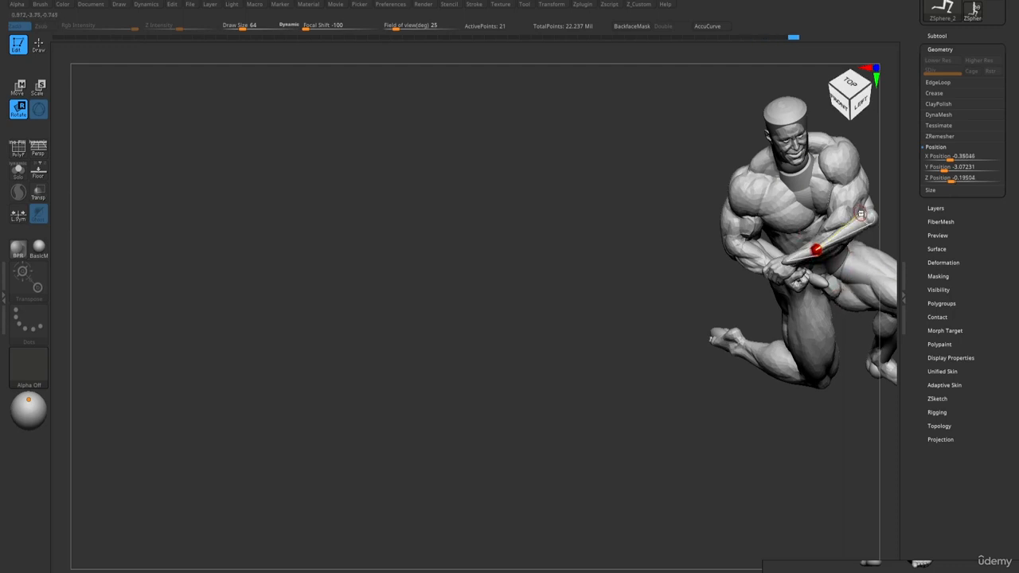
{"action": "mouse_move", "coordinate": [861, 213]}
{"action": "left_mouse_down"}
{"action": "mouse_move", "coordinate": [850, 206]}
{"action": "mouse_move", "coordinate": [800, 265]}
{"action": "left_mouse_up"}
- Rotate the opposite upper arm and forearm to match the sculpture's elbow and fist on the kneeling side
{"action": "mouse_move", "coordinate": [800, 265]}
{"action": "right_mouse_down"}
{"action": "mouse_move", "coordinate": [810, 241]}
{"action": "mouse_move", "coordinate": [757, 262]}
{"action": "mouse_move", "coordinate": [806, 275]}
{"action": "mouse_move", "coordinate": [720, 280]}
{"action": "right_mouse_up"}
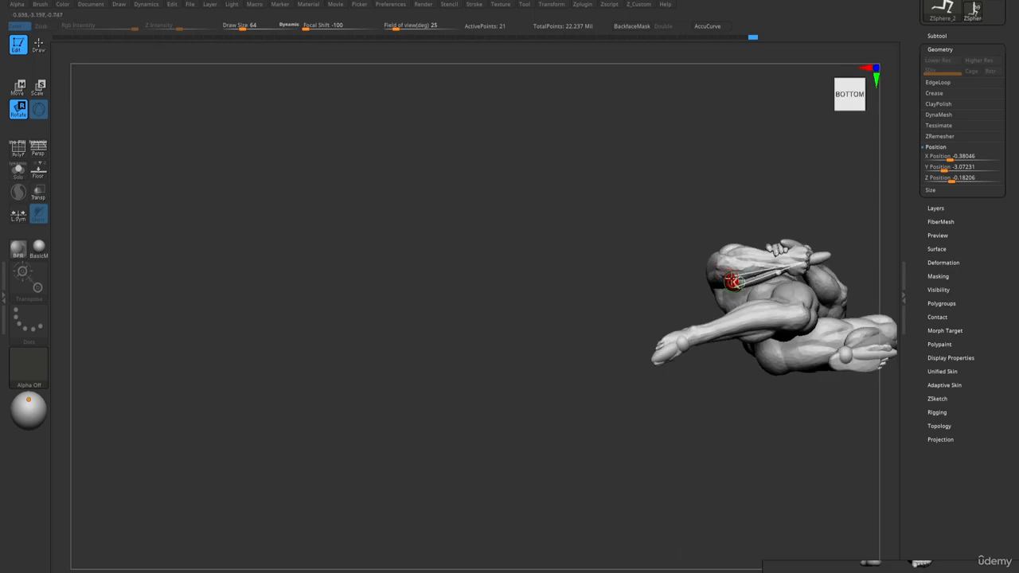
{"action": "mouse_move", "coordinate": [753, 272]}
{"action": "left_mouse_down"}
{"action": "mouse_move", "coordinate": [701, 286]}
{"action": "mouse_move", "coordinate": [694, 315]}
{"action": "left_mouse_up"}
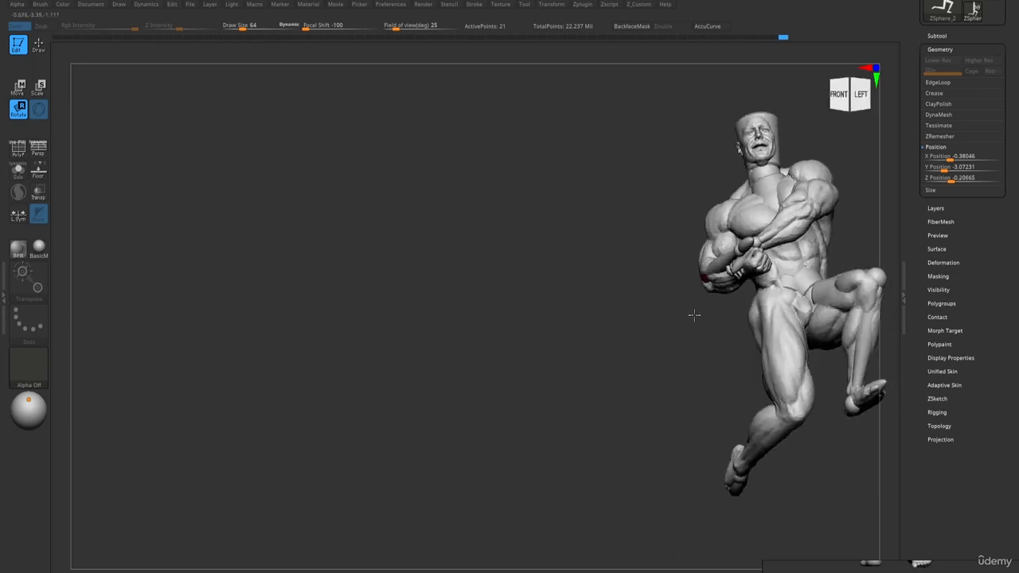
{"action": "left_click_drag", "start_coordinate": [719, 257], "coordinate": [747, 265]}
{"action": "left_click_drag", "start_coordinate": [691, 311], "coordinate": [708, 343]}
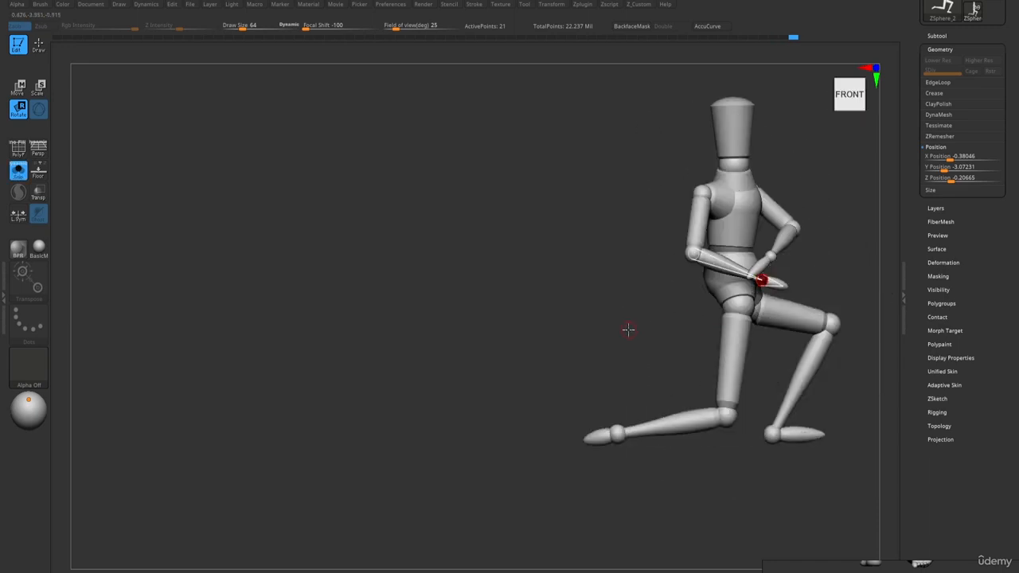
- Nudge the mannequin's rear knee joint to sit inside the sculpture's kneeling knee
{"action": "left_click_drag", "start_coordinate": [629, 337], "coordinate": [604, 337]}
{"action": "key", "text": "a"}
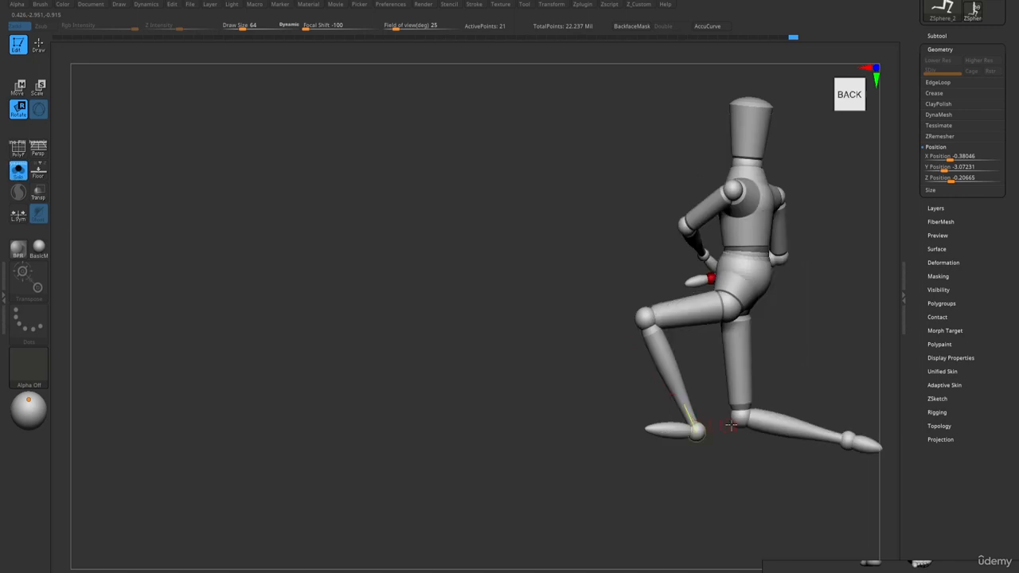
{"action": "key", "text": "ctrl+z"}
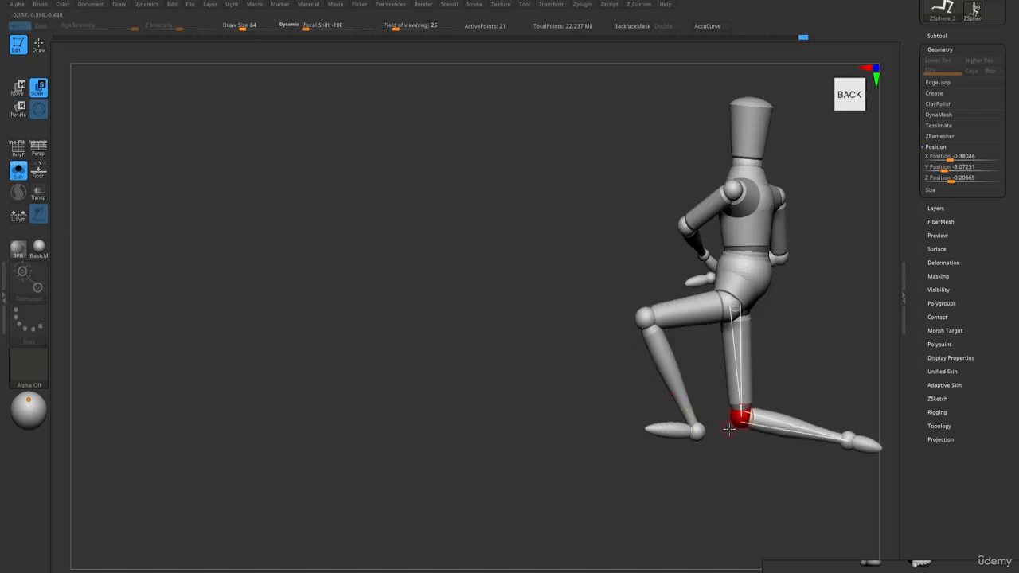
{"action": "left_click_drag", "start_coordinate": [740, 417], "coordinate": [732, 423]}
{"action": "key", "text": "a"}
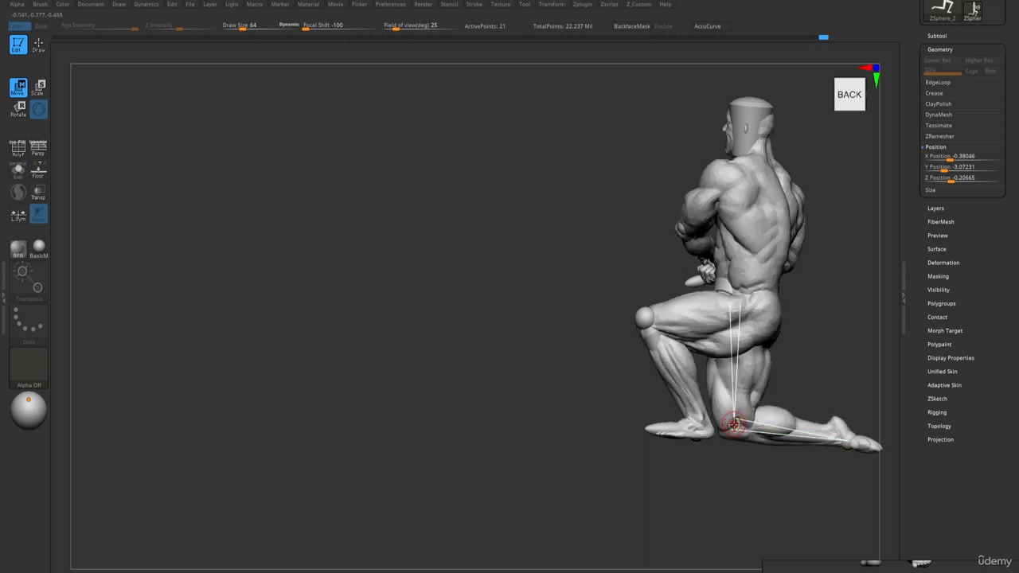
- Fine-tune the mannequin's front knee joint against the sculpture's raised knee
{"action": "right_click_drag", "start_coordinate": [733, 423], "coordinate": [807, 435]}
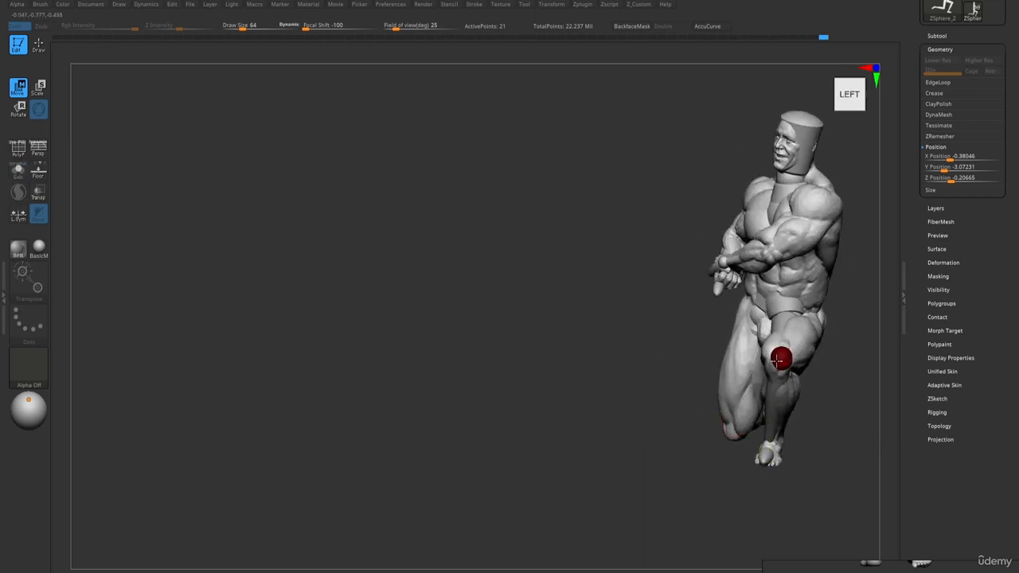
{"action": "left_click_drag", "start_coordinate": [775, 362], "coordinate": [776, 360]}
{"action": "right_click_drag", "start_coordinate": [776, 361], "coordinate": [747, 357]}
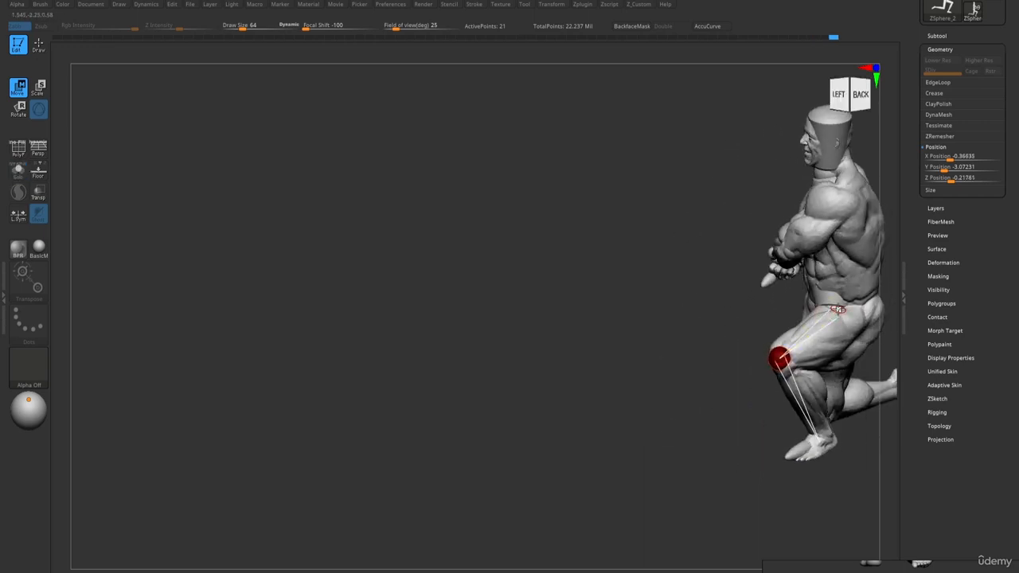
{"action": "key", "text": "ctrl+shift+s"}
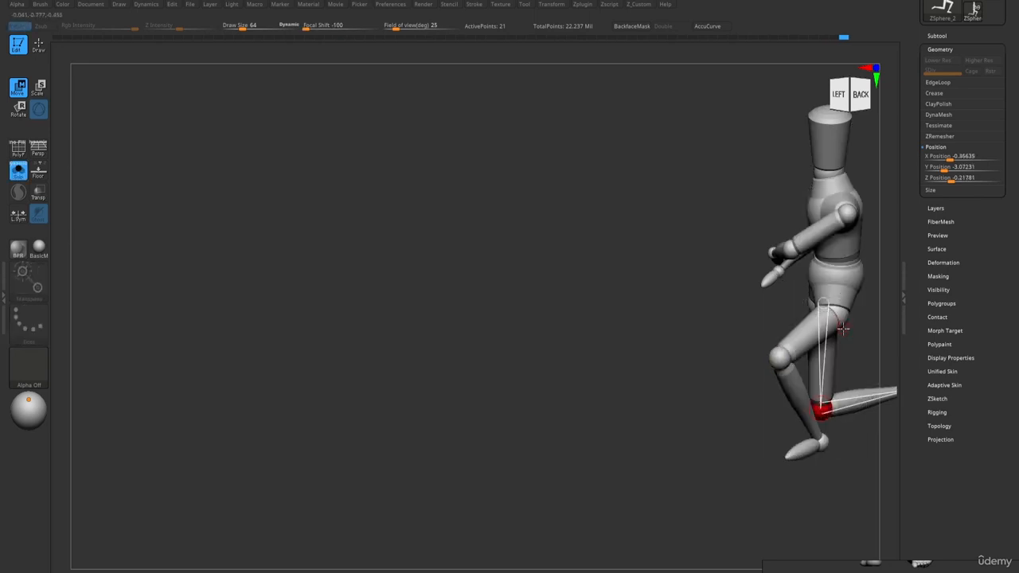
{"action": "key", "text": "ctrl+z"}
- Move the mannequin's front hip joint back into the sculpture's hip, comparing it against the sculpture
{"action": "right_click_drag", "start_coordinate": [843, 328], "coordinate": [760, 333], "text": "shift"}
{"action": "mouse_move", "coordinate": [839, 316]}
{"action": "left_mouse_down"}
{"action": "mouse_move", "coordinate": [855, 335]}
{"action": "mouse_move", "coordinate": [856, 318]}
{"action": "left_mouse_up"}
{"action": "key", "text": "ctrl+shift+s"}
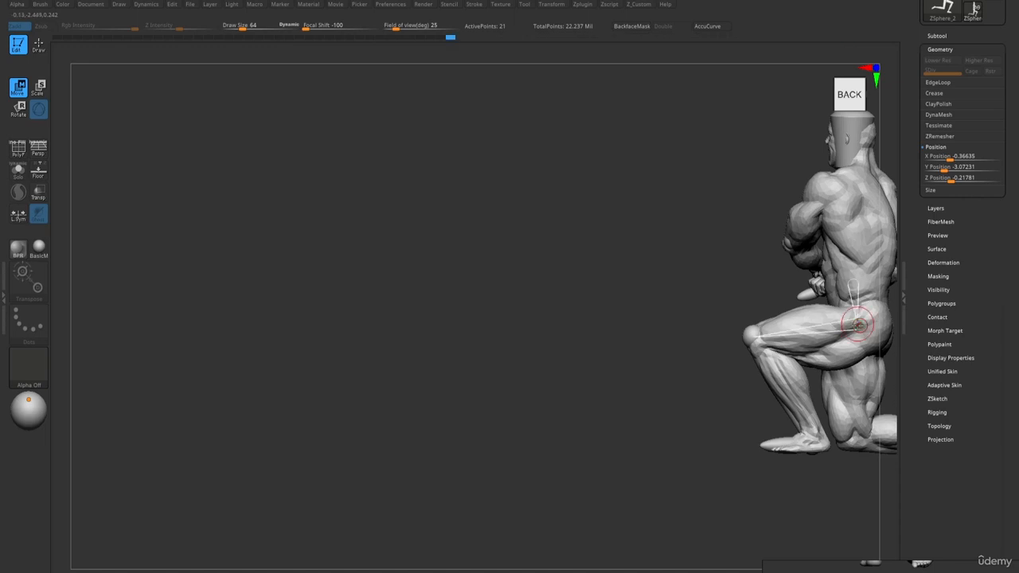
{"action": "mouse_move", "coordinate": [856, 318]}
{"action": "right_mouse_down", "text": "shift"}
{"action": "mouse_move", "coordinate": [873, 337]}
{"action": "mouse_move", "coordinate": [811, 320]}
{"action": "right_mouse_up", "text": "shift"}
{"action": "key", "text": "ctrl+shift+s"}
{"action": "left_click_drag", "start_coordinate": [841, 328], "coordinate": [838, 320]}
- Shift the mannequin's rear hip joint to align with the top of the sculpture's kneeling thigh
{"action": "mouse_move", "coordinate": [838, 326]}
{"action": "right_mouse_down"}
{"action": "mouse_move", "coordinate": [796, 339]}
{"action": "mouse_move", "coordinate": [647, 332]}
{"action": "right_mouse_up"}
{"action": "key", "text": "ctrl+shift+s"}
{"action": "key", "text": "ctrl+shift+s"}
{"action": "right_click_drag", "start_coordinate": [764, 330], "coordinate": [752, 307]}
{"action": "mouse_move", "coordinate": [752, 307]}
{"action": "left_mouse_down"}
{"action": "mouse_move", "coordinate": [732, 303]}
{"action": "mouse_move", "coordinate": [741, 306]}
{"action": "left_mouse_up"}
- Examine the posed mannequin from several angles, with and without the sculpture, to check its limbs and proportions
{"action": "key", "text": "ctrl+shift+s"}
{"action": "key", "text": "ctrl+shift+s"}
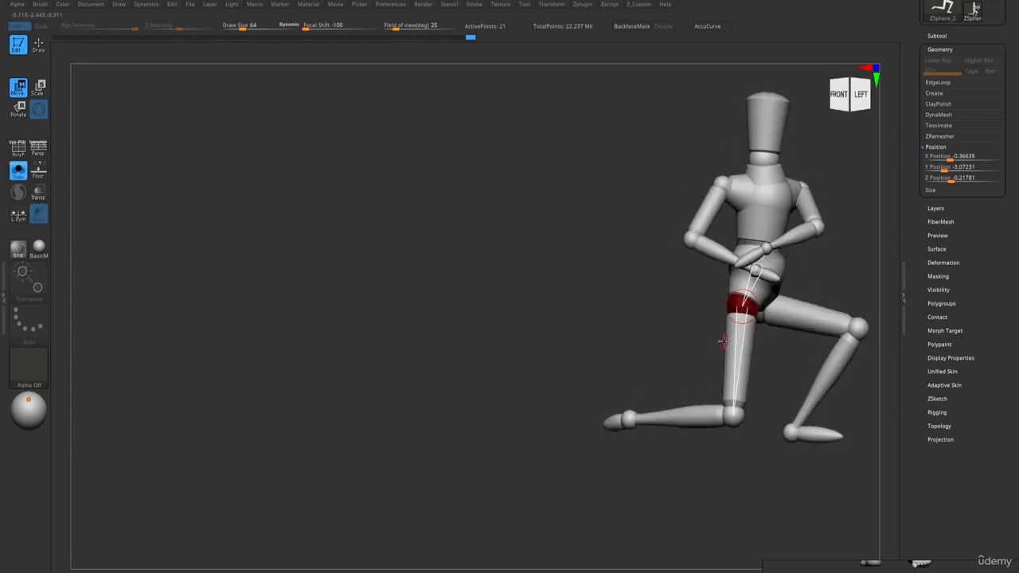
{"action": "right_click_drag", "start_coordinate": [724, 341], "coordinate": [619, 348]}
{"action": "key", "text": "ctrl+shift+s"}
{"action": "key", "text": "ctrl+shift+s"}
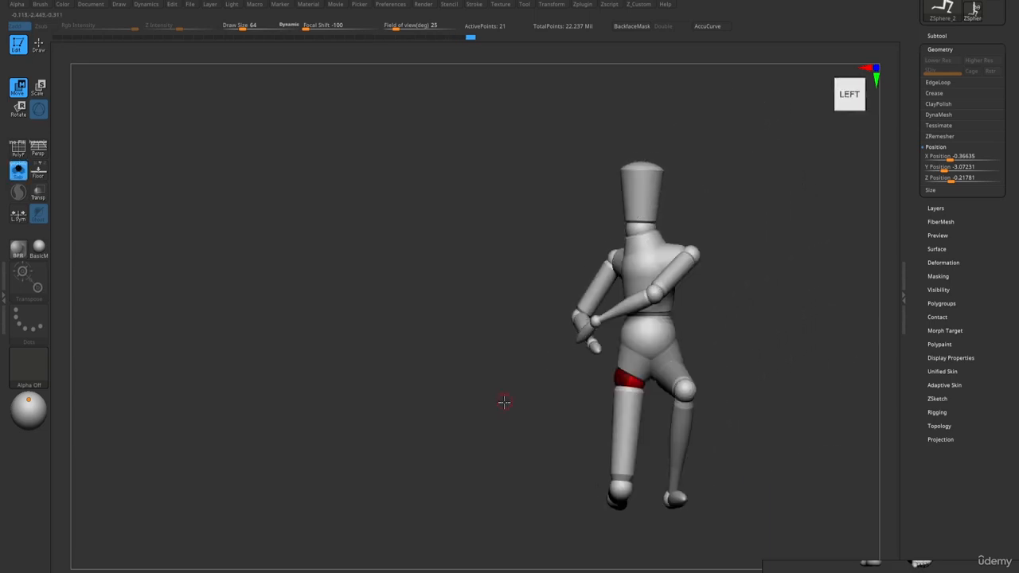
{"action": "right_click_drag", "start_coordinate": [504, 403], "coordinate": [414, 385]}
{"action": "right_click_drag", "start_coordinate": [705, 375], "coordinate": [777, 348]}
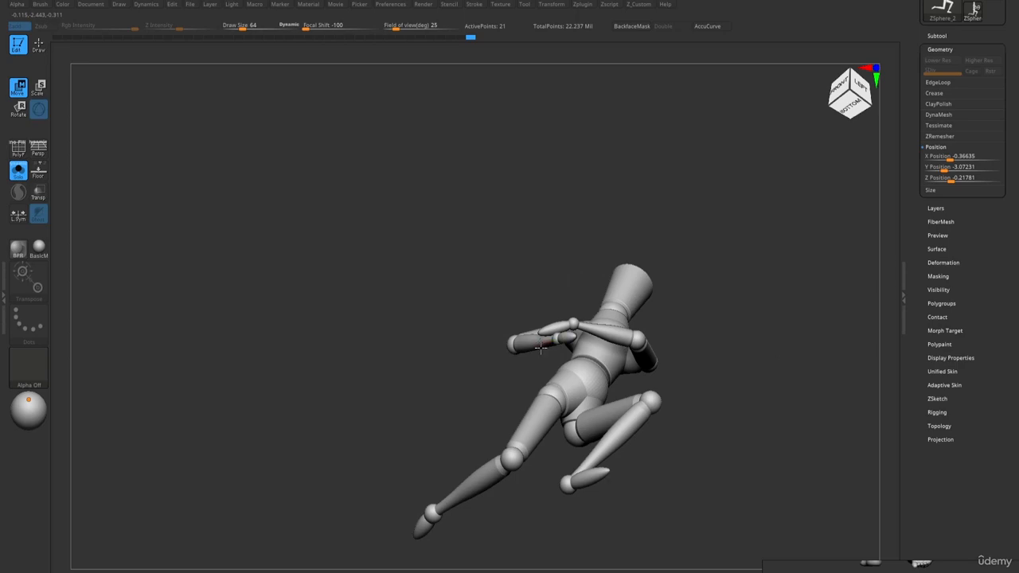
{"action": "scroll", "coordinate": [540, 346], "scroll_direction": "up", "scroll_amount": 5}
{"action": "right_click_drag", "start_coordinate": [570, 310], "coordinate": [602, 338]}
{"action": "scroll", "coordinate": [502, 302], "scroll_direction": "down", "scroll_amount": 4}
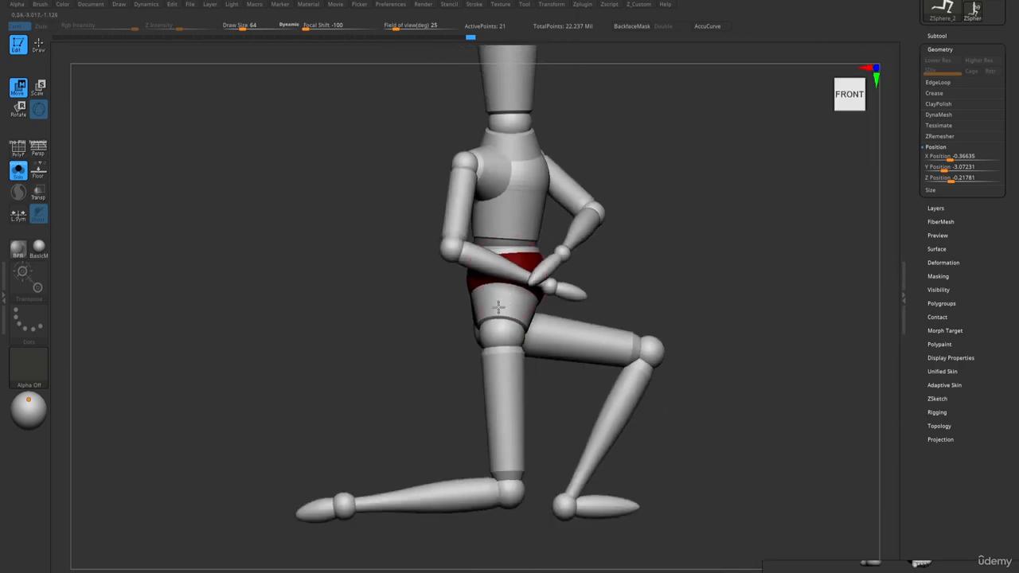
{"action": "right_click_drag", "start_coordinate": [714, 322], "coordinate": [700, 320]}
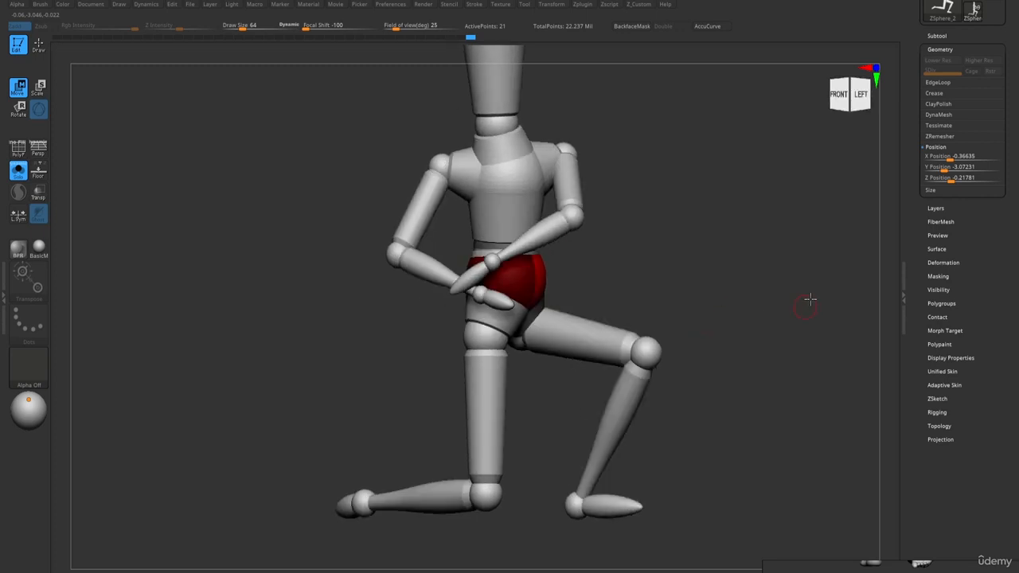
- Preview the posed mannequin as an adaptive skin mesh with its polygroup wireframe shown
{"action": "left_click", "coordinate": [944, 385]}
{"action": "key", "text": "a"}
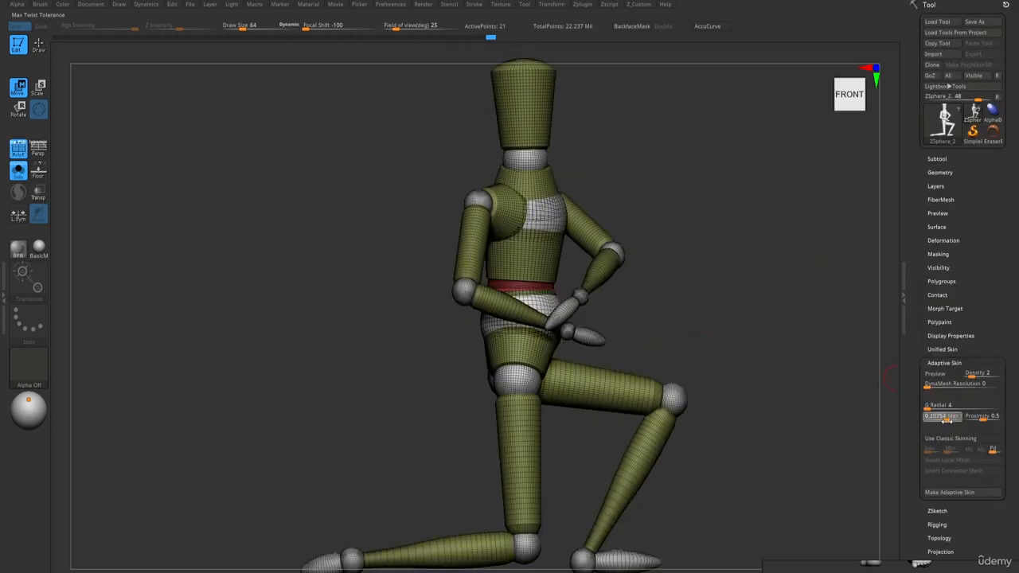
{"action": "left_click", "coordinate": [953, 378]}
{"action": "left_click", "coordinate": [953, 378]}
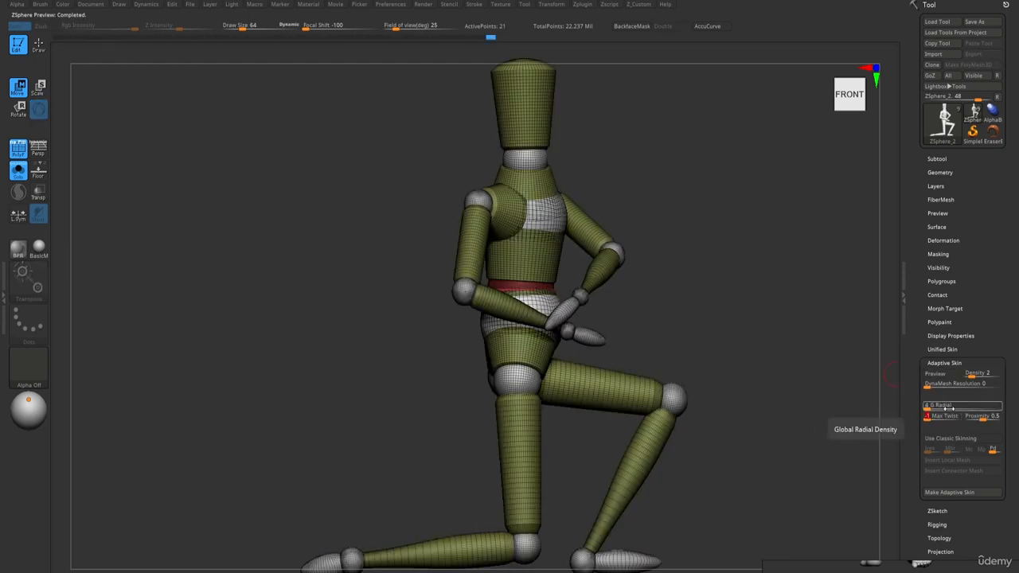
{"action": "left_click", "coordinate": [952, 378]}
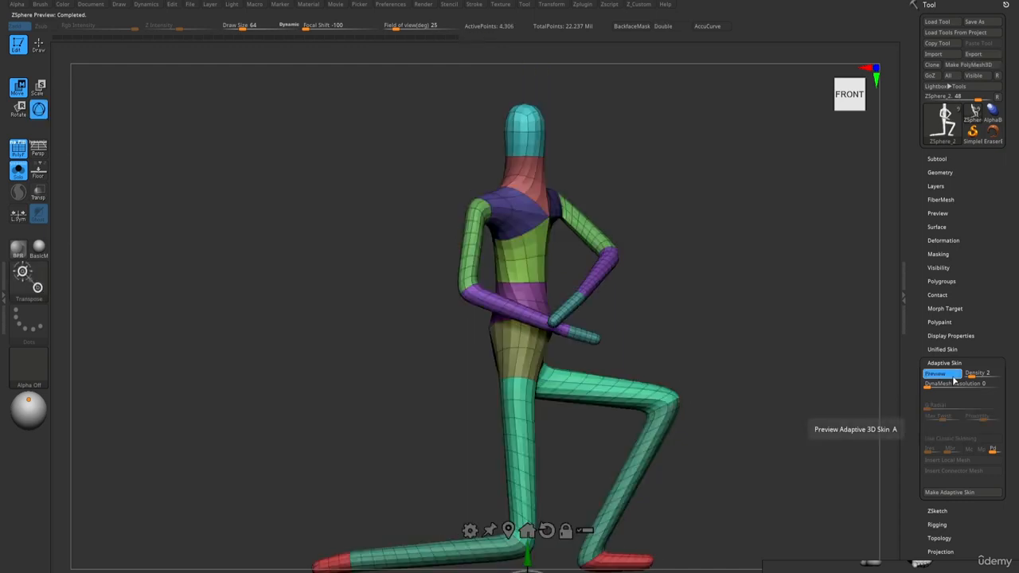
- Make an adaptive skin from the mannequin, hide the wireframe and turn off the skin preview
{"action": "left_click", "coordinate": [955, 493]}
{"action": "key", "text": "shift+f"}
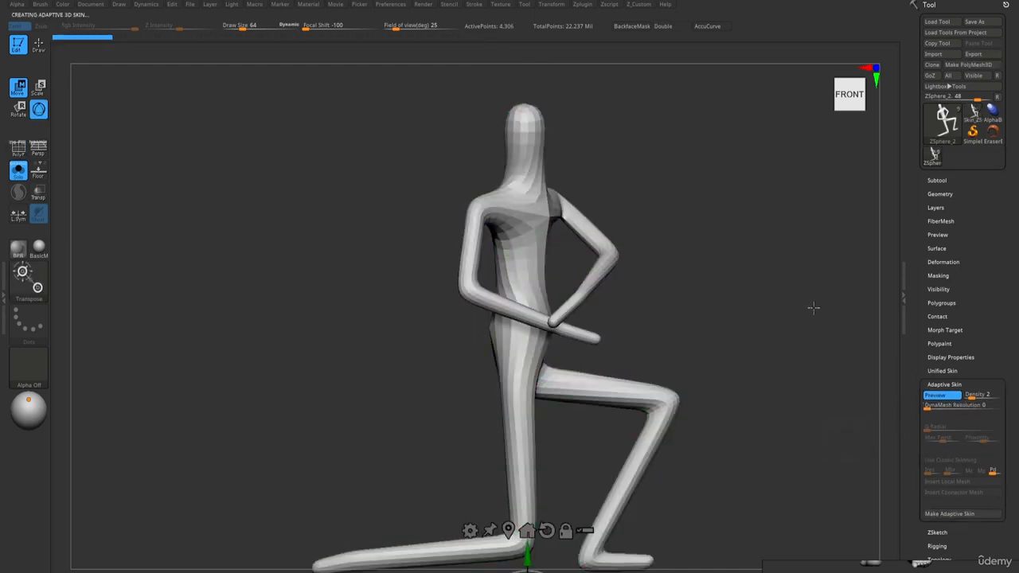
{"action": "left_click", "coordinate": [937, 395]}
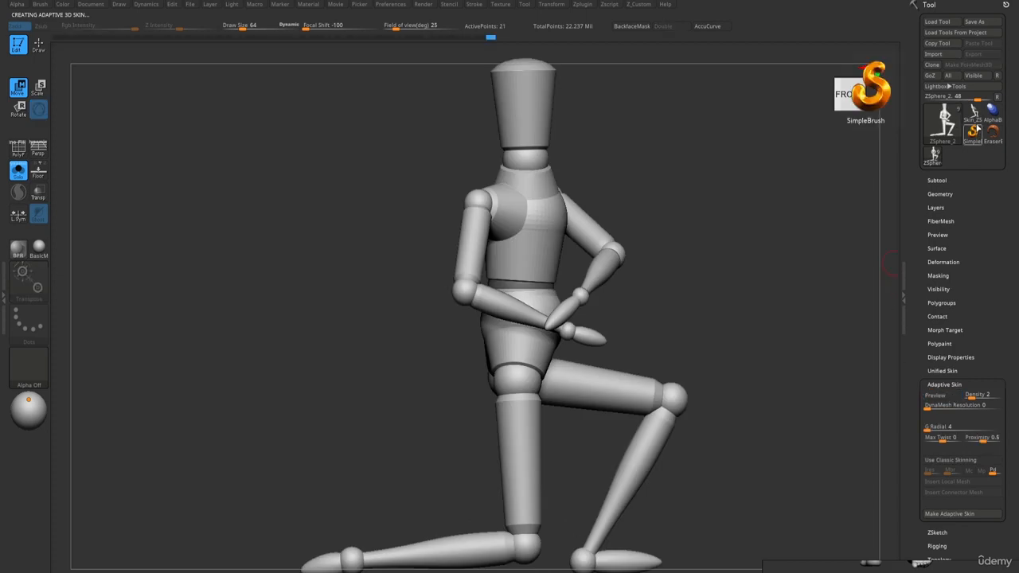
- Append the new mannequin skin mesh as a subtool and make it the active one
{"action": "left_click", "coordinate": [940, 180]}
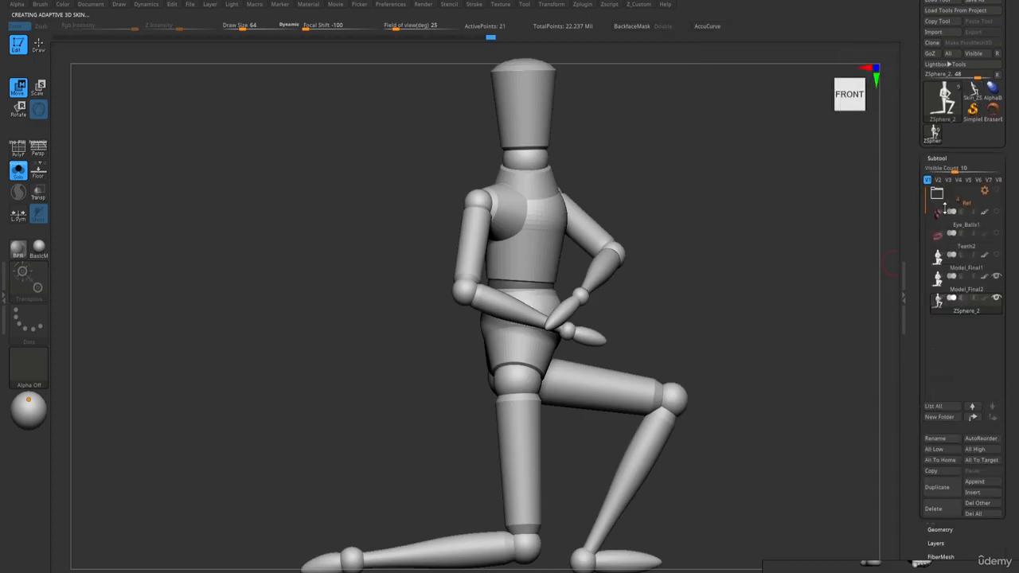
{"action": "left_click", "coordinate": [983, 477]}
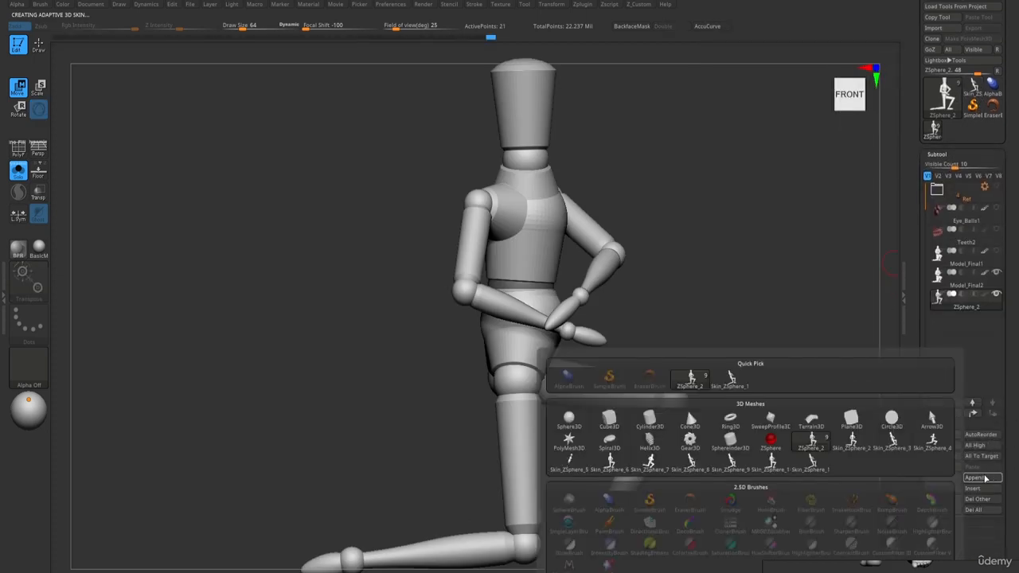
{"action": "left_click", "coordinate": [734, 379]}
{"action": "left_click", "coordinate": [1000, 332]}
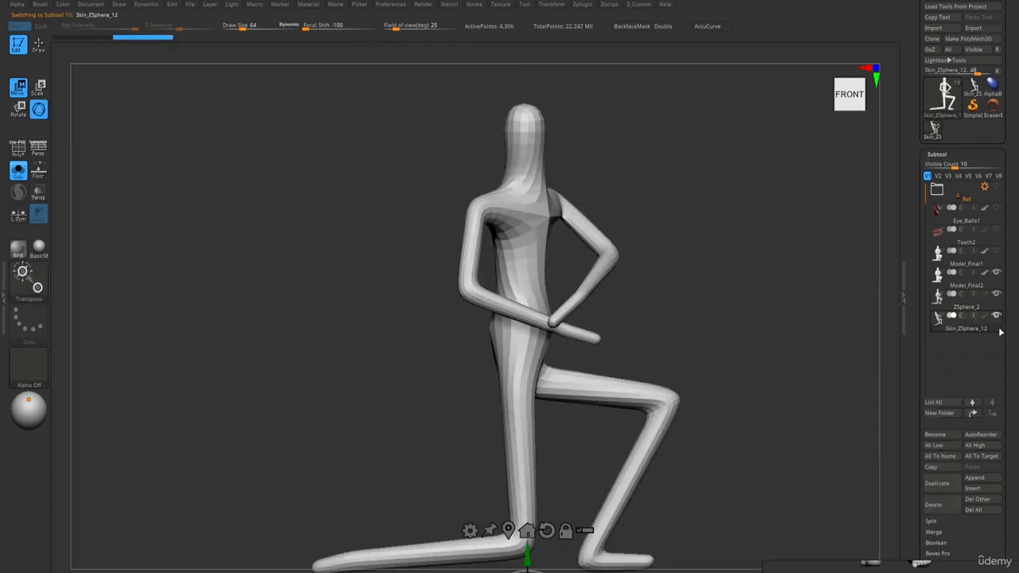
- Switch the mannequin skin mesh to draw mode and show its polygroup wireframe
{"action": "key", "text": "q"}
{"action": "key", "text": "shift+f"}
{"action": "mouse_move", "coordinate": [501, 337]}
{"action": "right_mouse_down"}
{"action": "mouse_move", "coordinate": [462, 326]}
{"action": "mouse_move", "coordinate": [554, 279]}
{"action": "right_mouse_up"}
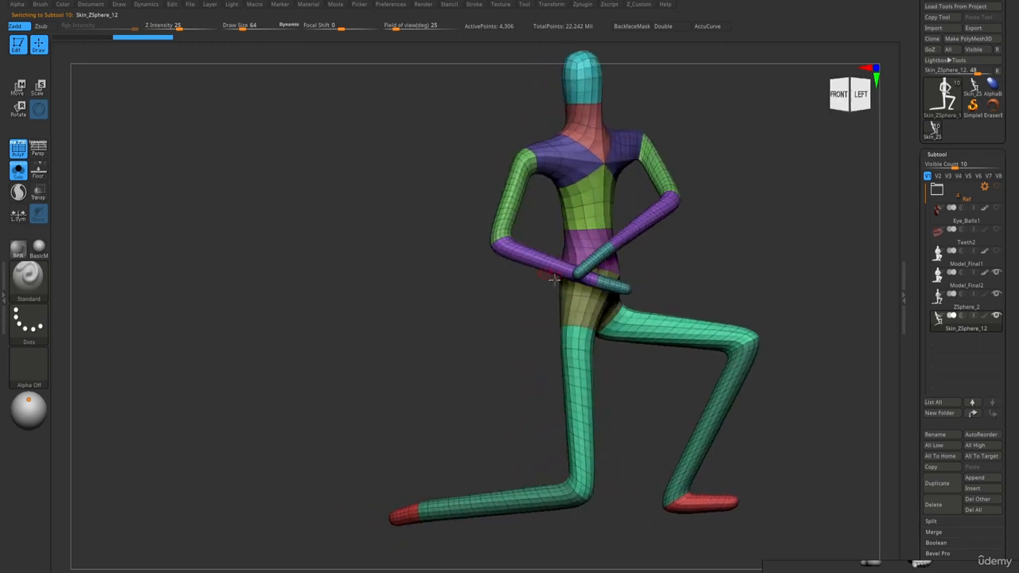
{"action": "right_click_drag", "start_coordinate": [573, 323], "coordinate": [570, 326]}
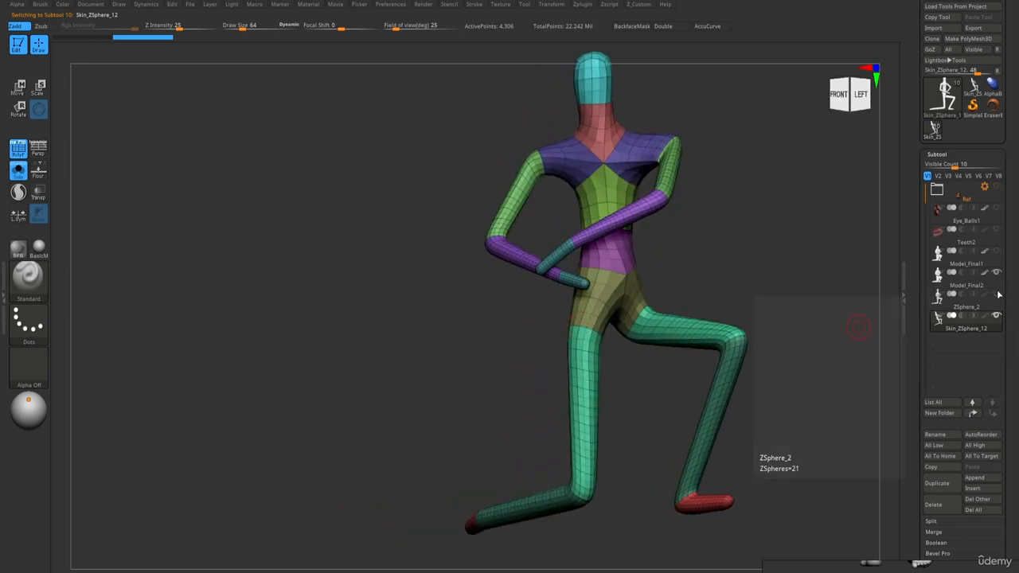
- Hide the ZSphere_2 subtool and move it above Model_Final1 in the subtool order
{"action": "left_click_drag", "start_coordinate": [991, 302], "coordinate": [992, 248]}
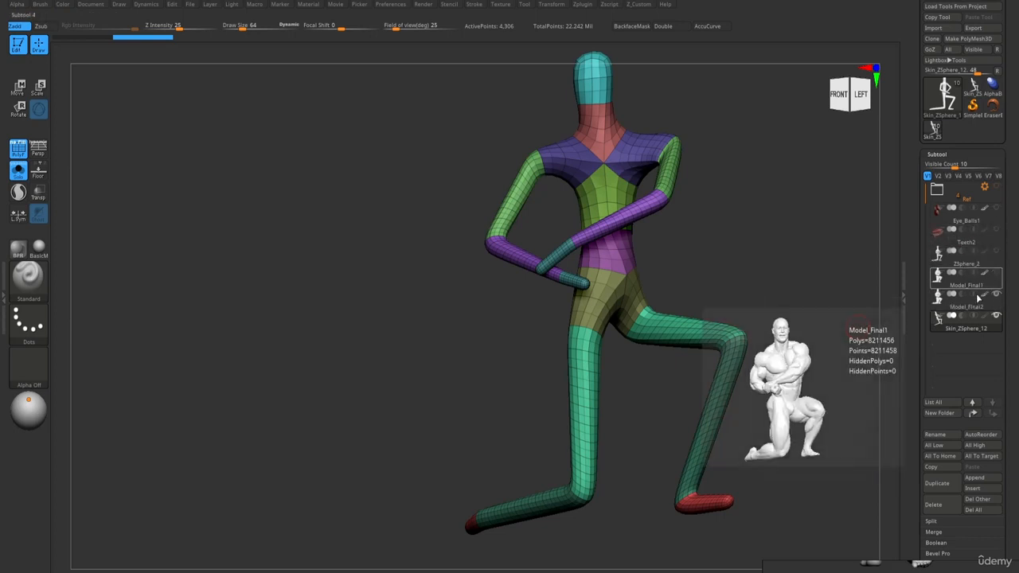
{"action": "right_click_drag", "start_coordinate": [670, 368], "coordinate": [677, 369]}
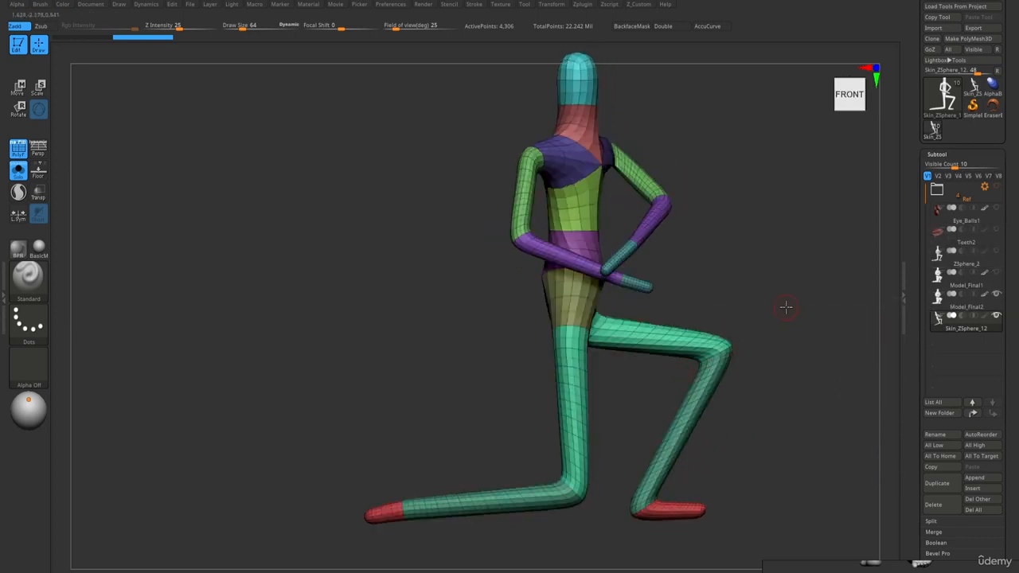
{"action": "right_click_drag", "start_coordinate": [785, 308], "coordinate": [720, 341], "text": "alt"}
- Delete the lower subdivision levels of the mannequin skin mesh
{"action": "key", "text": "z"}
{"action": "left_click_drag", "start_coordinate": [1001, 557], "coordinate": [998, 329]}
{"action": "left_click", "coordinate": [949, 403]}
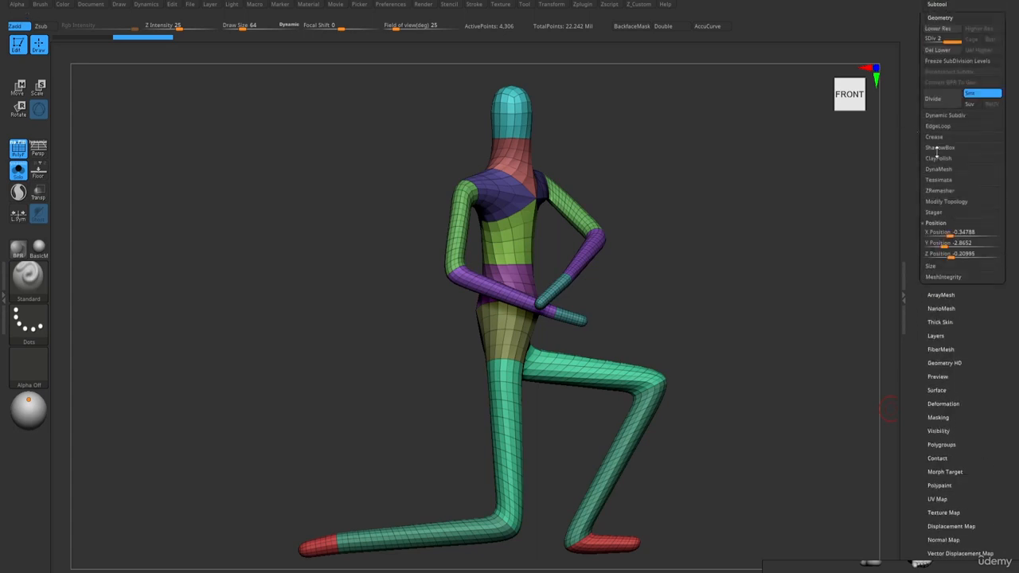
{"action": "left_click", "coordinate": [940, 52]}
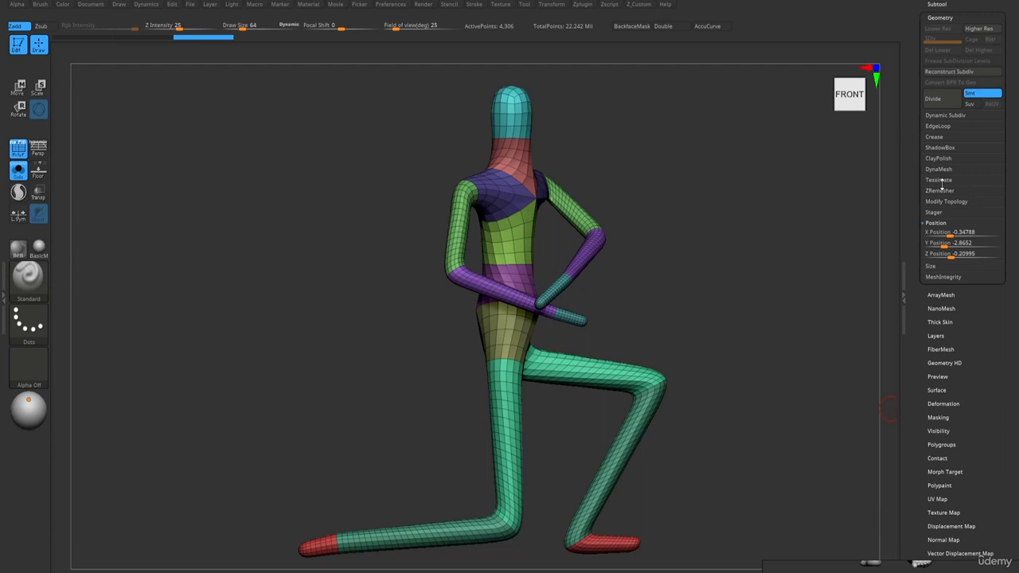
- Remesh the mannequin repeatedly with ZRemesher, using the Same polygon count and KeepGroups options
{"action": "left_click", "coordinate": [938, 191]}
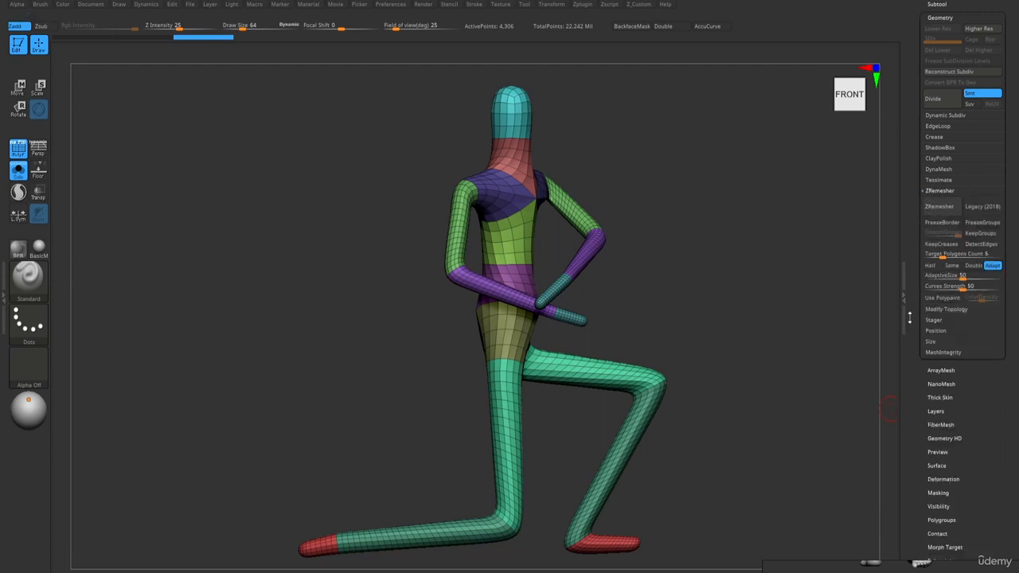
{"action": "left_click", "coordinate": [950, 271]}
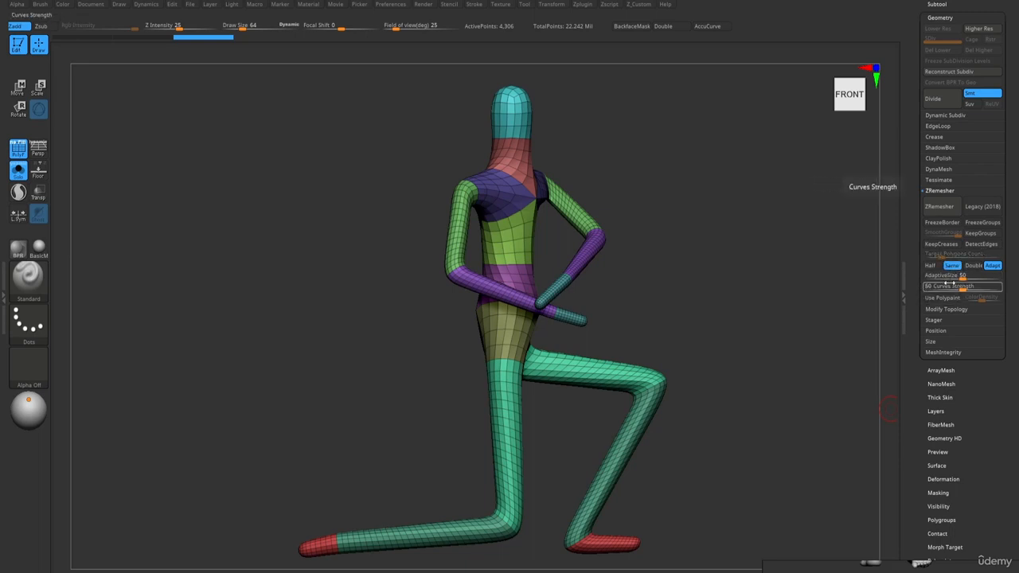
{"action": "key", "text": "shift"}
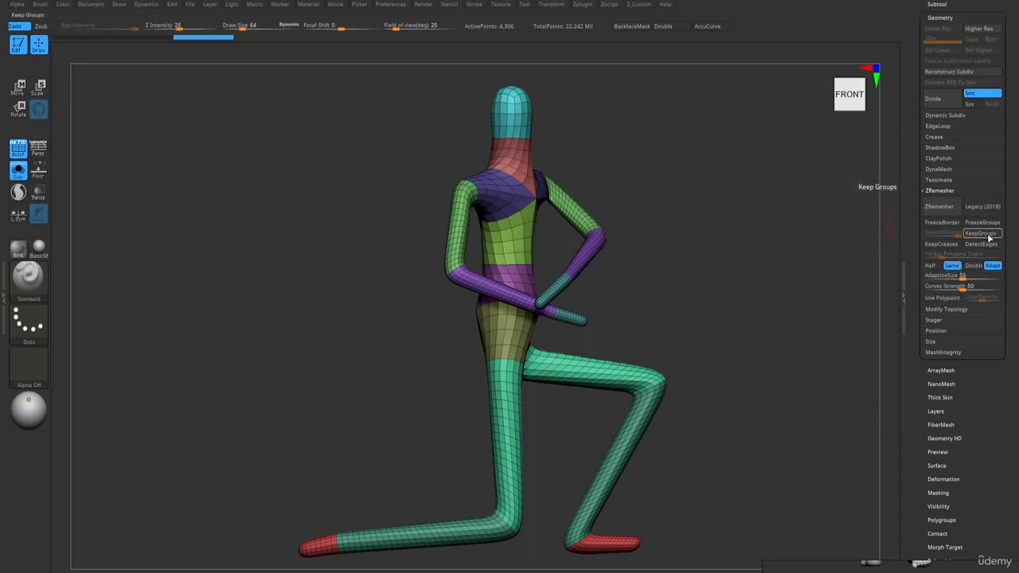
{"action": "left_click_drag", "start_coordinate": [697, 296], "coordinate": [548, 282]}
{"action": "key", "text": "ctrl+z"}
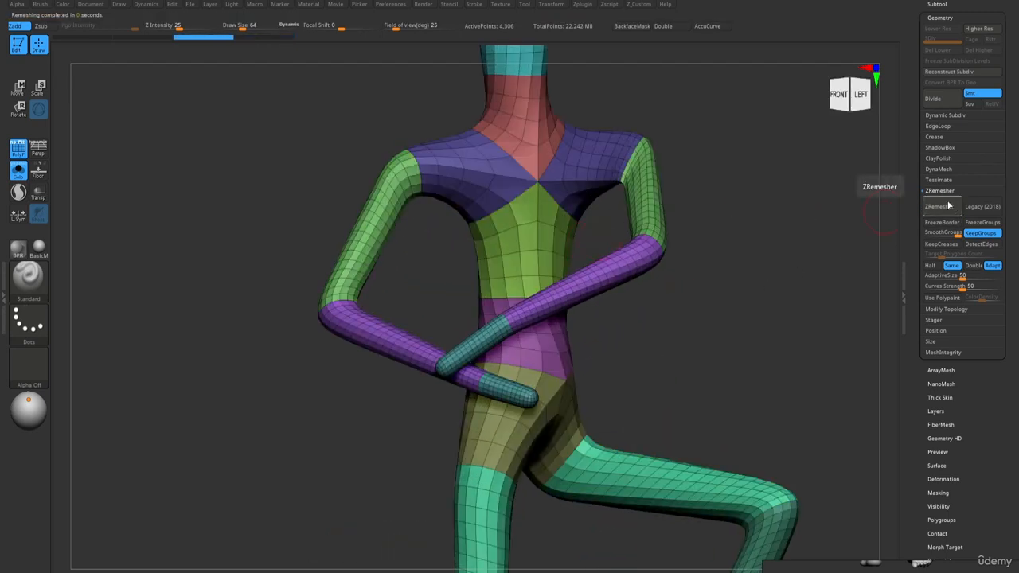
{"action": "key", "text": "shift"}
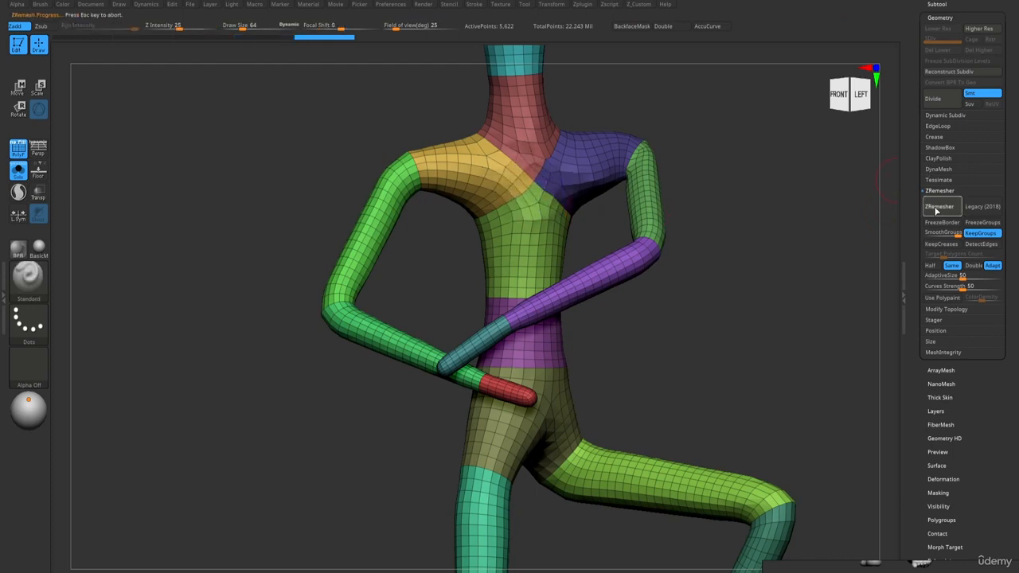
{"action": "key", "text": "shift"}
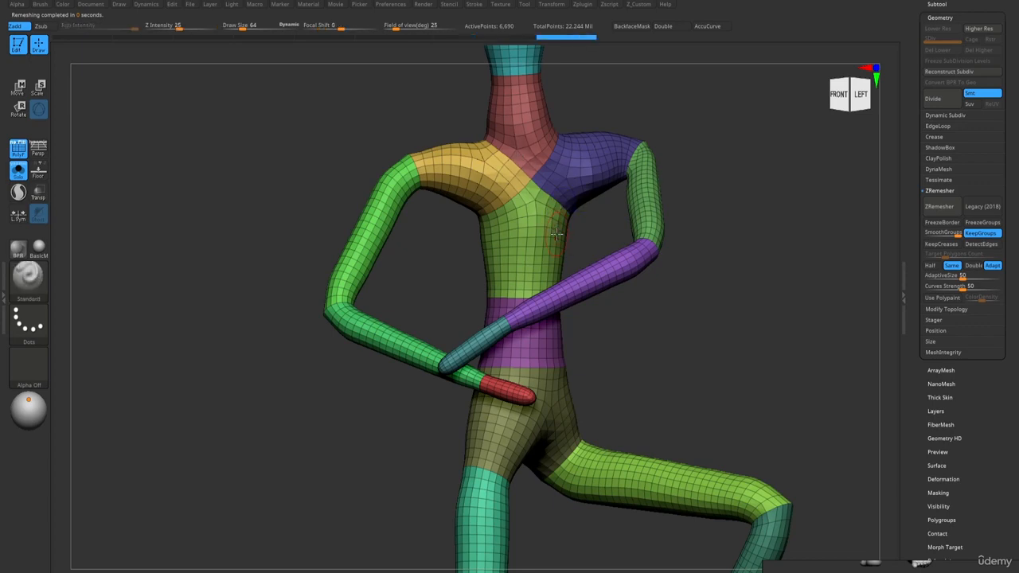
- Hide the wireframe and select the Inflat brush, with the kneeling sculpture reference image brought into view
{"action": "mouse_move", "coordinate": [558, 230]}
{"action": "right_mouse_down"}
{"action": "mouse_move", "coordinate": [538, 237]}
{"action": "mouse_move", "coordinate": [566, 233]}
{"action": "mouse_move", "coordinate": [466, 191]}
{"action": "mouse_move", "coordinate": [476, 204]}
{"action": "right_mouse_up"}
{"action": "key", "text": "shift+f"}
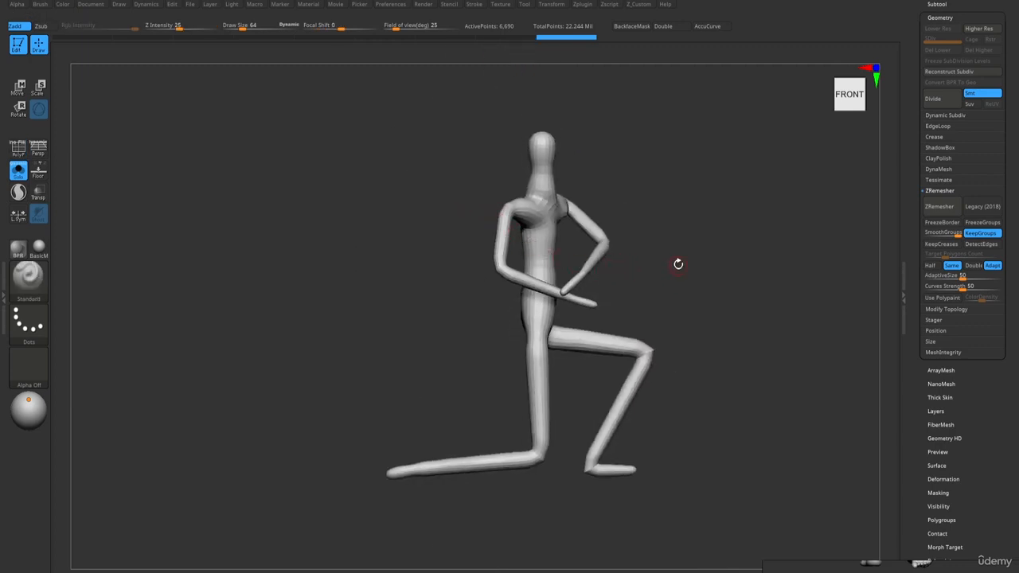
{"action": "key", "text": "b"}
{"action": "key", "text": "i"}
{"action": "key", "text": "n"}
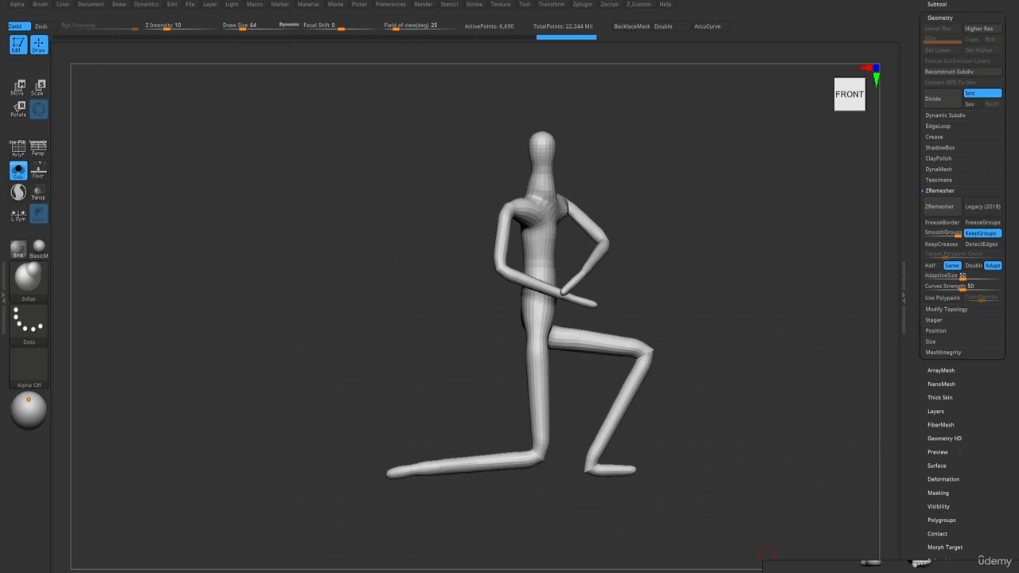
{"action": "right_click_drag", "start_coordinate": [810, 570], "coordinate": [797, 219]}
{"action": "right_click_drag", "start_coordinate": [670, 282], "coordinate": [665, 281]}
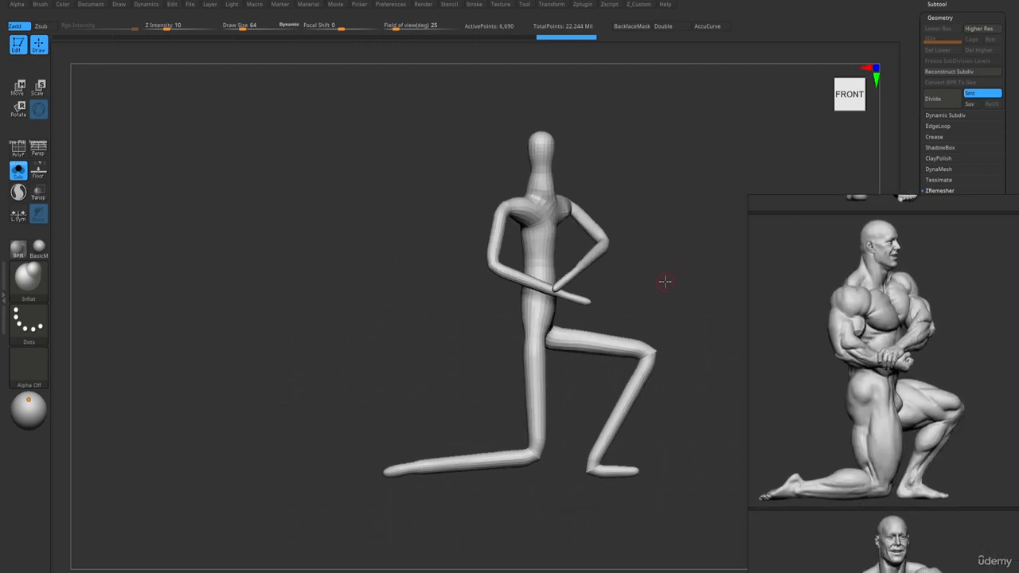
- Isolate the mannequin's right upper arm and forearm and merge them into one polygroup, with the wireframe shown again
{"action": "right_click_drag", "start_coordinate": [446, 304], "coordinate": [518, 327]}
{"action": "left_click", "coordinate": [499, 313], "text": "ctrl+shift"}
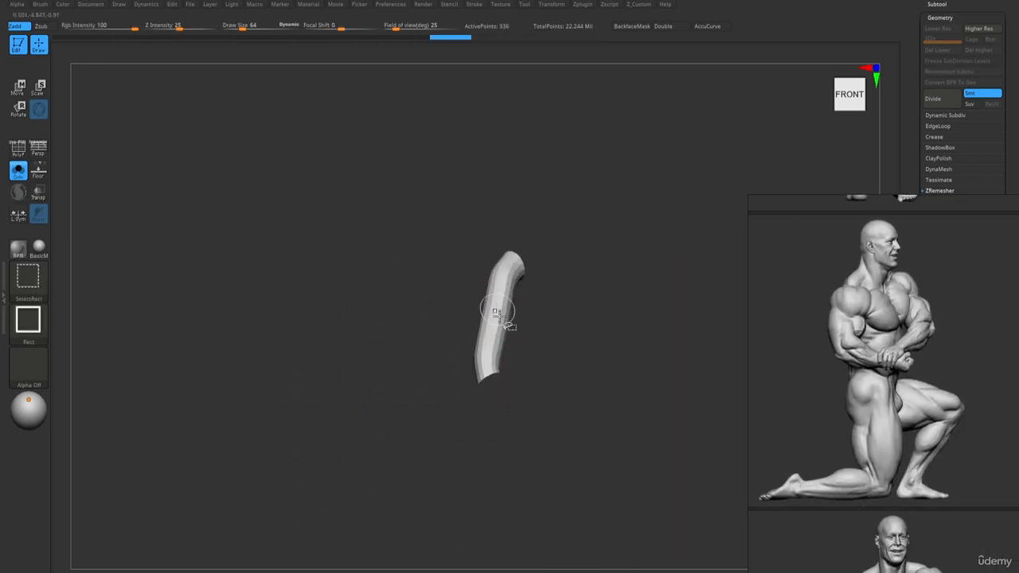
{"action": "left_click", "coordinate": [499, 327], "text": "ctrl+shift"}
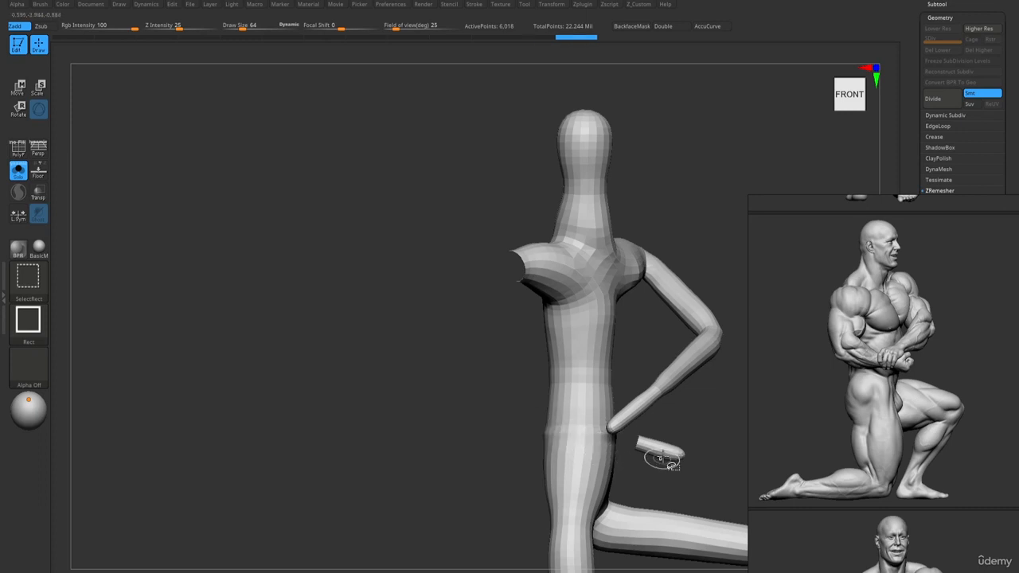
{"action": "left_click_drag", "start_coordinate": [491, 400], "coordinate": [502, 436], "text": "ctrl+shift"}
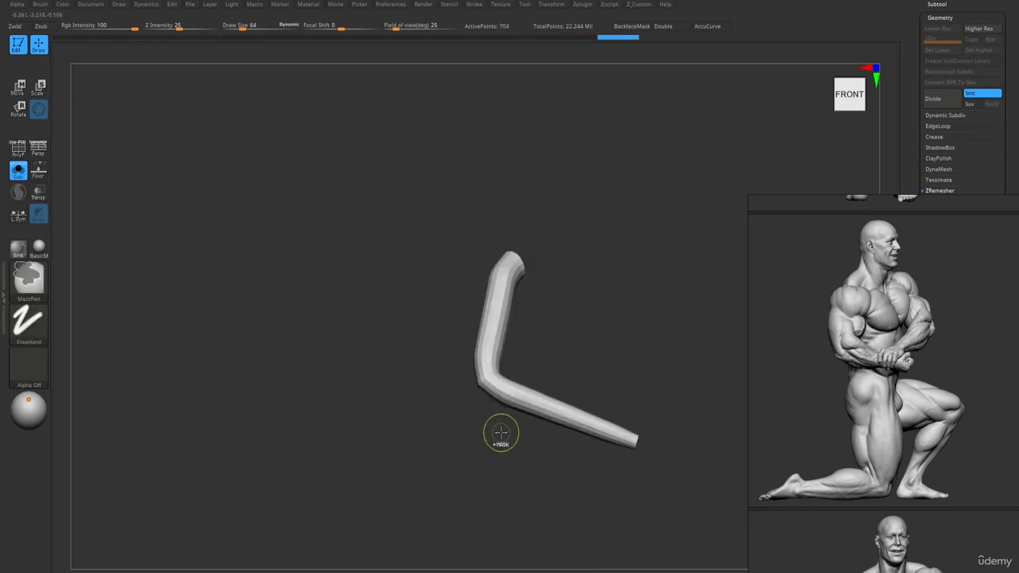
{"action": "left_click", "coordinate": [503, 436], "text": "ctrl+shift"}
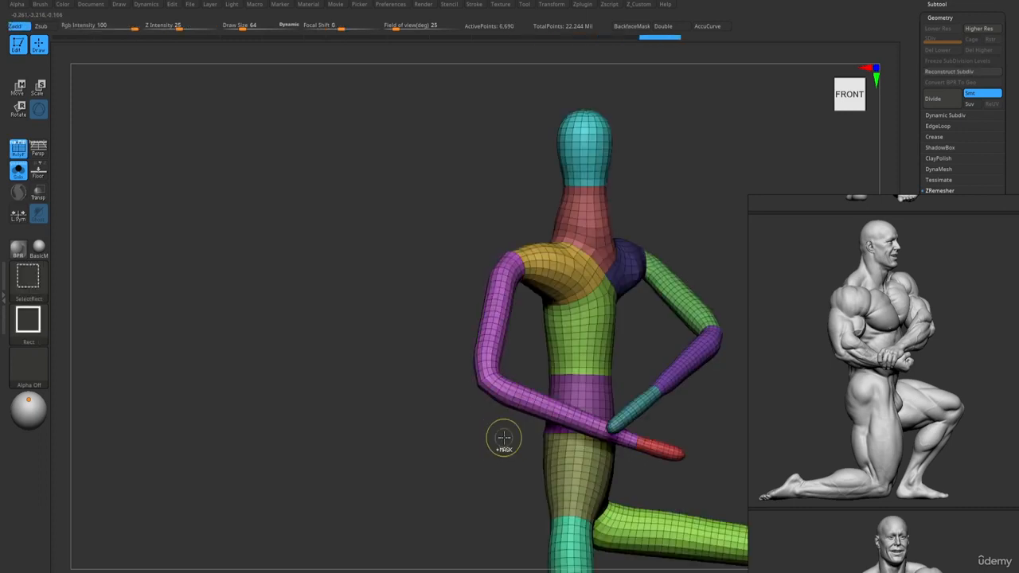
- Isolate the mannequin's left upper arm and forearm and merge them into one polygroup
{"action": "left_click_drag", "start_coordinate": [543, 375], "coordinate": [460, 316], "text": "alt"}
{"action": "left_click", "coordinate": [605, 242], "text": "ctrl+shift"}
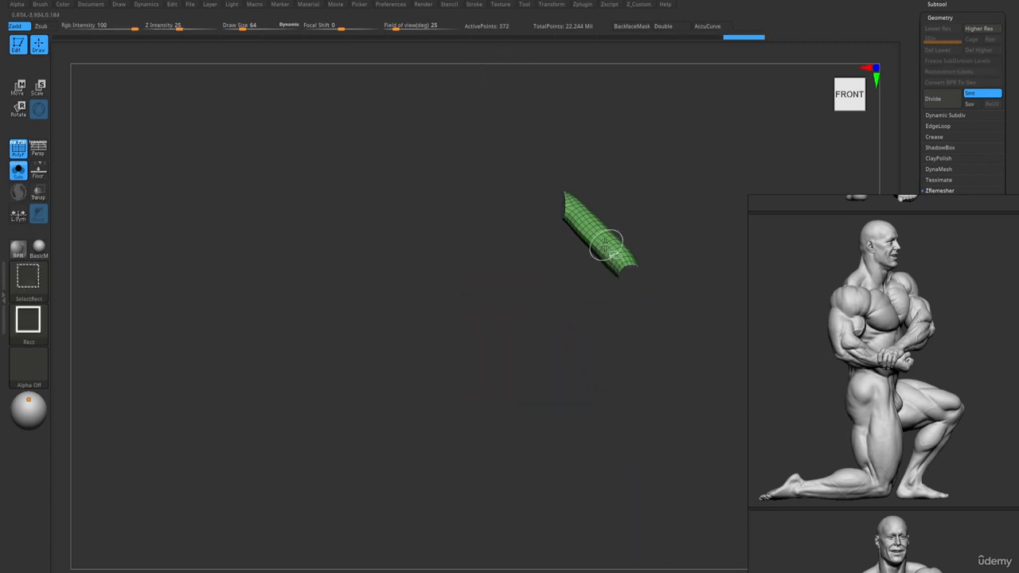
{"action": "left_click", "coordinate": [612, 241], "text": "ctrl+shift"}
{"action": "left_click", "coordinate": [621, 299], "text": "ctrl+shift"}
{"action": "left_click_drag", "start_coordinate": [632, 294], "coordinate": [596, 318], "text": "ctrl+shift"}
{"action": "key", "text": "ctrl+w"}
{"action": "left_click", "coordinate": [640, 358], "text": "ctrl+shift"}
- Try to merge the raised leg's thigh and shin into a single polygroup
{"action": "left_click", "coordinate": [589, 410], "text": "ctrl+shift"}
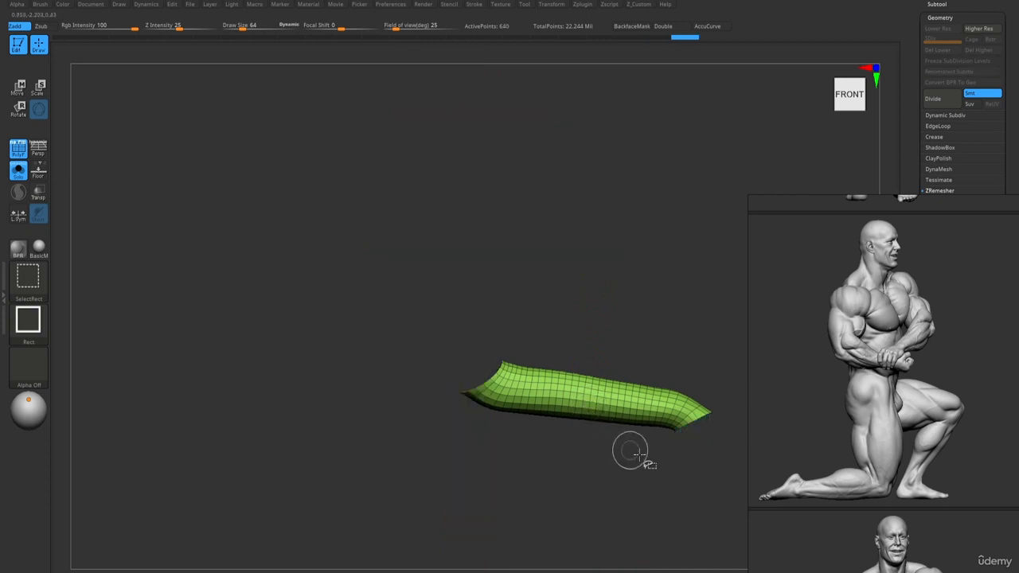
{"action": "left_click", "coordinate": [641, 416], "text": "ctrl+shift"}
{"action": "left_click_drag", "start_coordinate": [640, 413], "coordinate": [599, 316], "text": "alt"}
{"action": "left_click", "coordinate": [617, 338], "text": "ctrl+shift"}
{"action": "left_click_drag", "start_coordinate": [651, 367], "coordinate": [659, 431], "text": "ctrl+shift"}
{"action": "key", "text": "ctrl+w"}
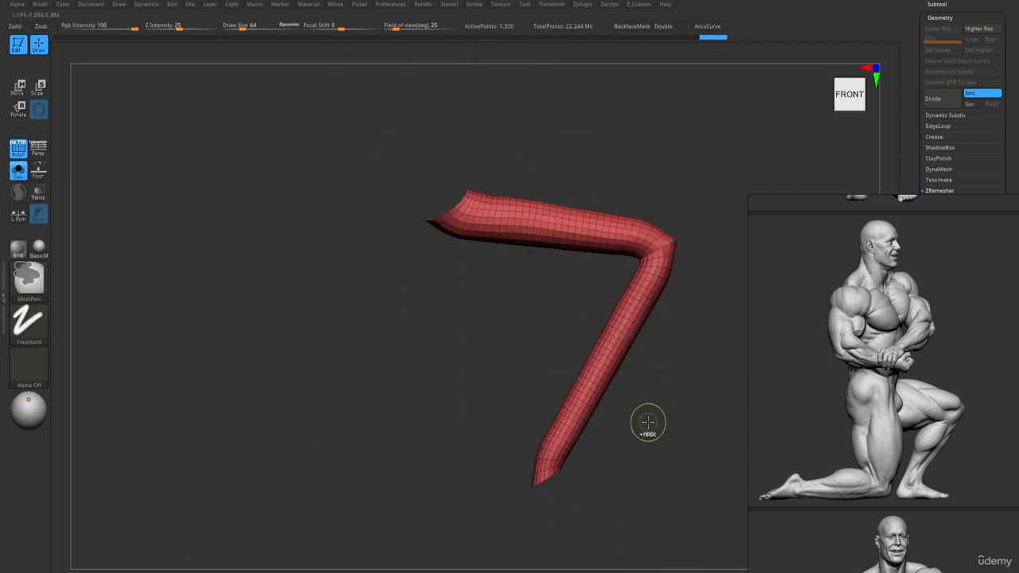
{"action": "left_click", "coordinate": [648, 423], "text": "ctrl+shift"}
- Undo the merge of the raised leg's thigh and shin polygroups
{"action": "left_click_drag", "start_coordinate": [473, 344], "coordinate": [558, 353], "text": "alt"}
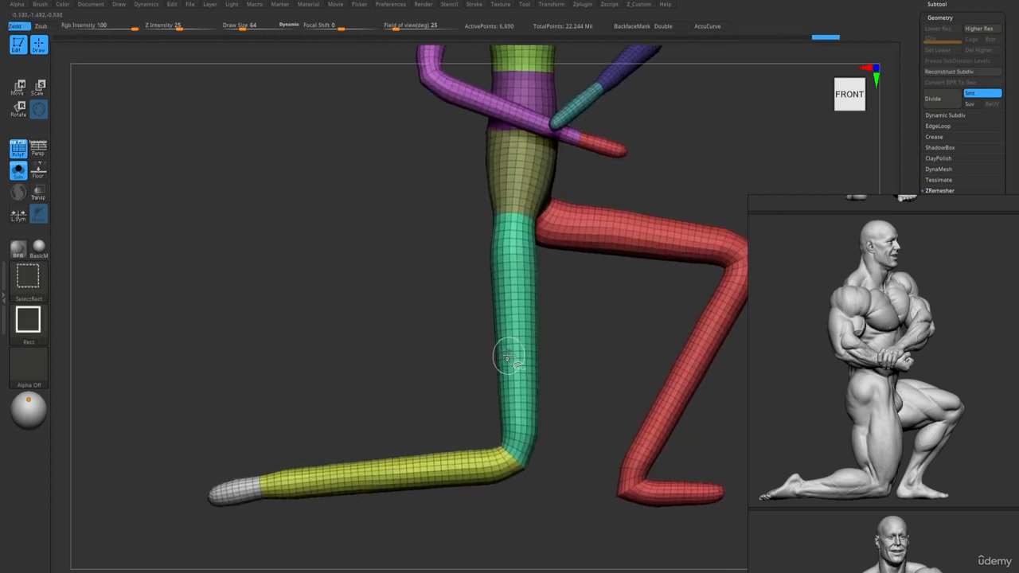
{"action": "key", "text": "ctrl+z"}
{"action": "key", "text": "ctrl+z"}
{"action": "left_click", "coordinate": [572, 345], "text": "ctrl+shift"}
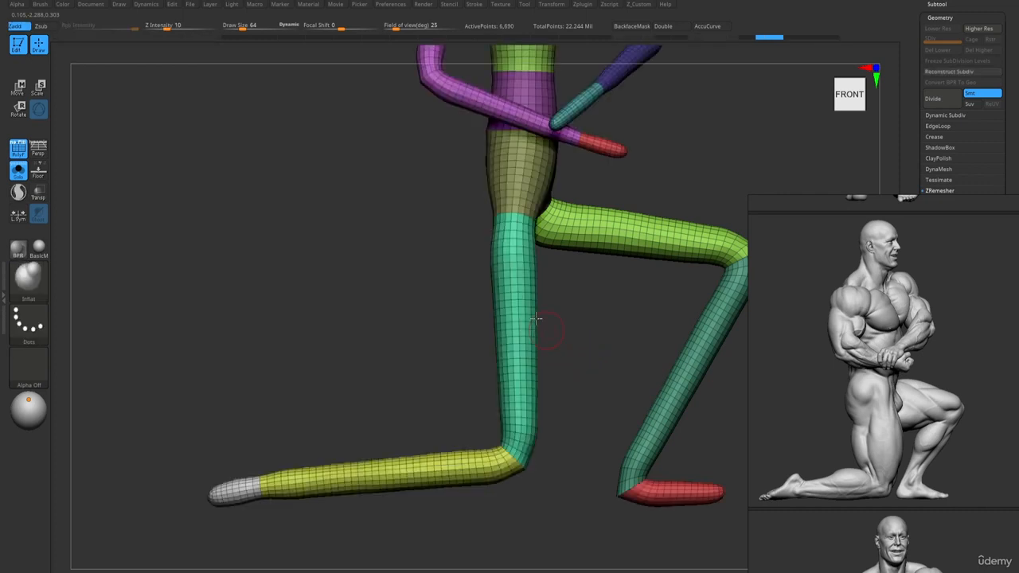
- Isolate the ribcage, waist and pelvis segments and merge them into one torso polygroup
{"action": "left_click_drag", "start_coordinate": [536, 319], "coordinate": [580, 496], "text": "alt"}
{"action": "left_click", "coordinate": [568, 238], "text": "ctrl+shift"}
{"action": "right_click_drag", "start_coordinate": [567, 239], "coordinate": [550, 239]}
{"action": "left_click", "coordinate": [550, 241], "text": "ctrl+shift"}
{"action": "mouse_move", "coordinate": [584, 269]}
{"action": "right_mouse_down"}
{"action": "mouse_move", "coordinate": [549, 282]}
{"action": "mouse_move", "coordinate": [569, 299]}
{"action": "right_mouse_up"}
{"action": "left_click", "coordinate": [587, 307], "text": "ctrl+alt+shift"}
{"action": "left_click", "coordinate": [618, 338], "text": "ctrl+alt+shift"}
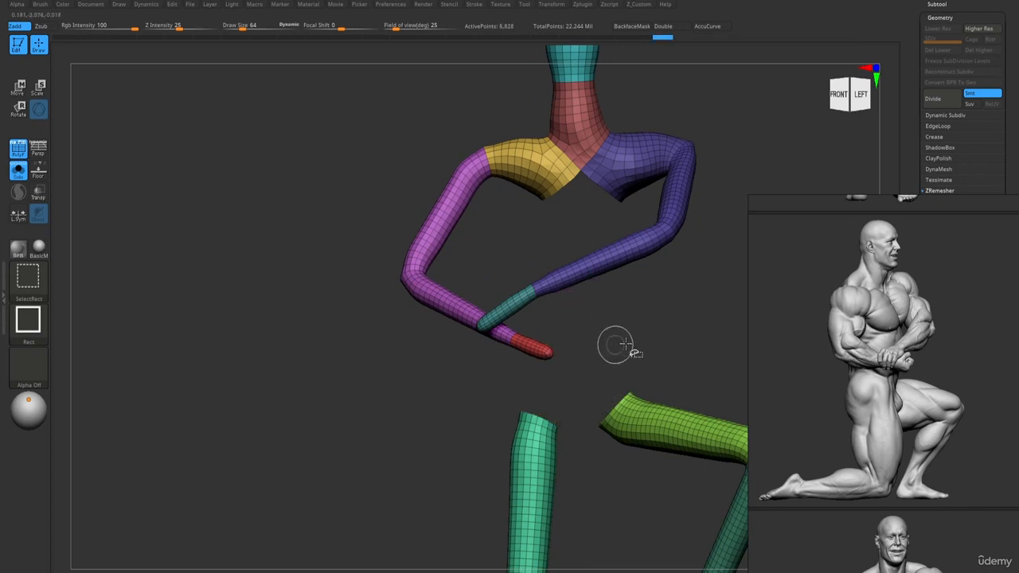
{"action": "left_click_drag", "start_coordinate": [639, 329], "coordinate": [651, 390], "text": "ctrl+shift"}
{"action": "key", "text": "ctrl+w"}
{"action": "left_click", "coordinate": [632, 334], "text": "ctrl+shift"}
- Isolate the torso together with both shoulders and the neck and merge them into one polygroup
{"action": "right_click_drag", "start_coordinate": [574, 194], "coordinate": [559, 277], "text": "alt"}
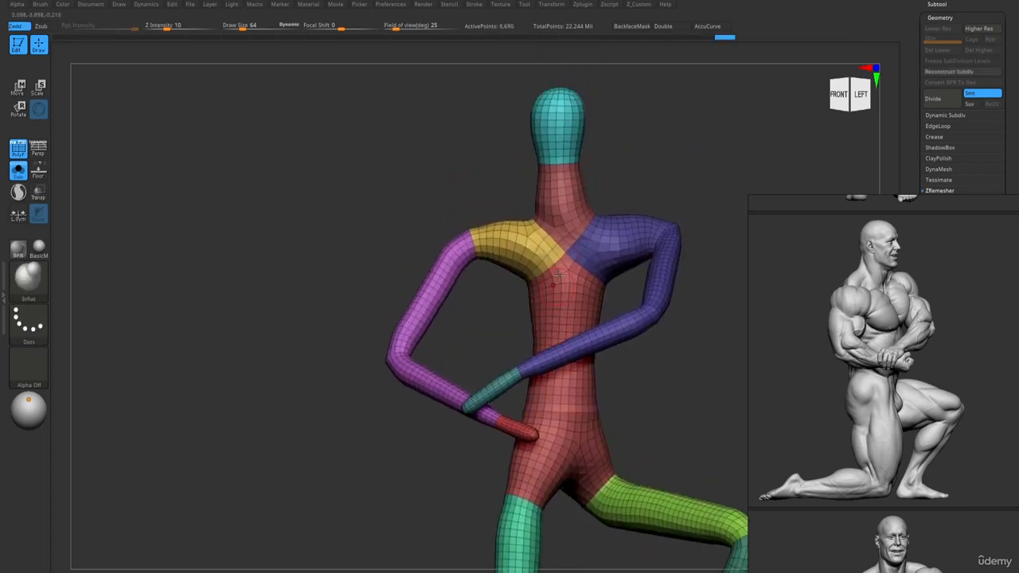
{"action": "left_click", "coordinate": [553, 260], "text": "ctrl+shift"}
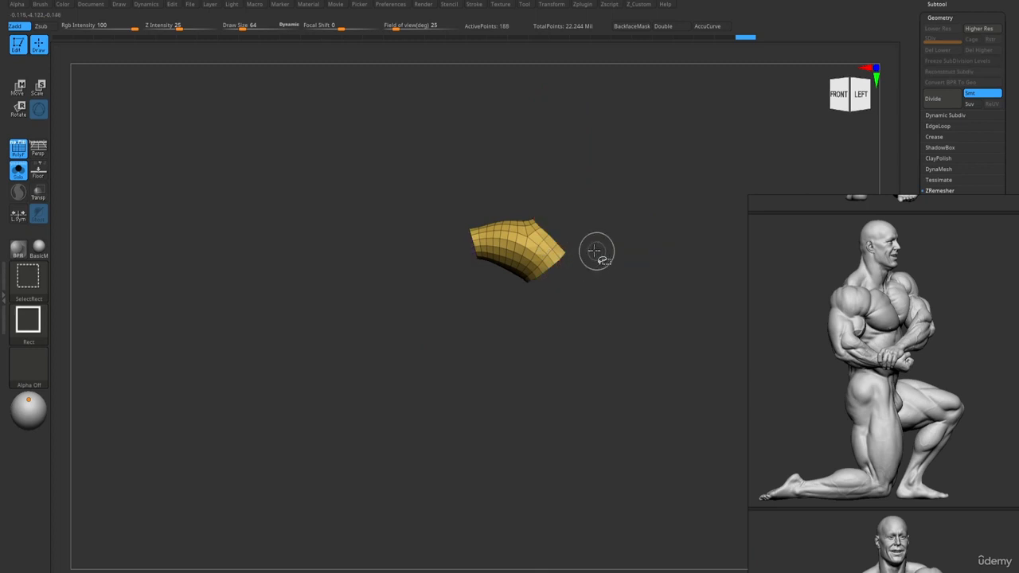
{"action": "left_click", "coordinate": [596, 246], "text": "ctrl+shift"}
{"action": "left_click", "coordinate": [598, 256], "text": "ctrl+alt+shift"}
{"action": "left_click", "coordinate": [566, 281], "text": "ctrl+alt+shift"}
{"action": "left_click_drag", "start_coordinate": [582, 246], "coordinate": [582, 336], "text": "ctrl+shift"}
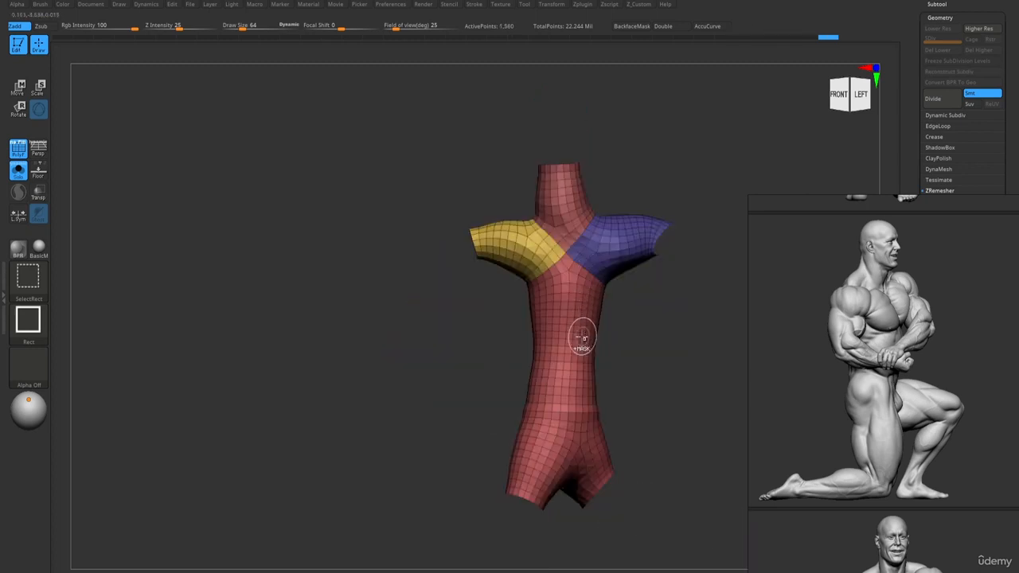
{"action": "key", "text": "ctrl+w"}
{"action": "left_click", "coordinate": [650, 337], "text": "ctrl+shift"}
- Remesh the whole mannequin again with ZRemesher, keeping the merged polygroups
{"action": "right_click_drag", "start_coordinate": [595, 314], "coordinate": [595, 316]}
{"action": "right_click_drag", "start_coordinate": [595, 315], "coordinate": [542, 203], "text": "alt"}
{"action": "left_click", "coordinate": [939, 190]}
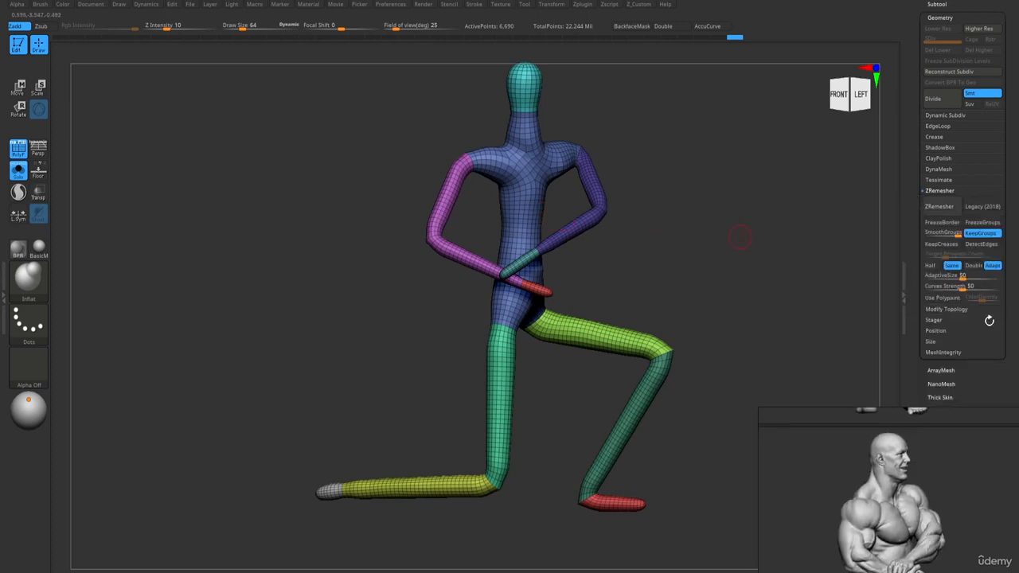
{"action": "left_click", "coordinate": [954, 206]}
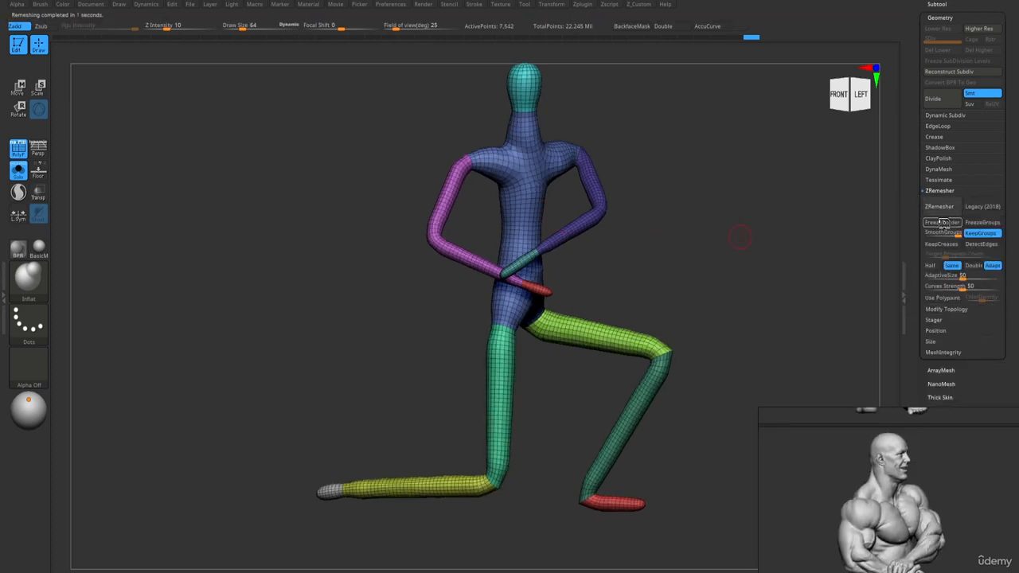
- Enlarge the Inflat brush to a draw size of about 243 and thicken the mannequin's right arm around the elbow
{"action": "right_click_drag", "start_coordinate": [796, 226], "coordinate": [710, 234]}
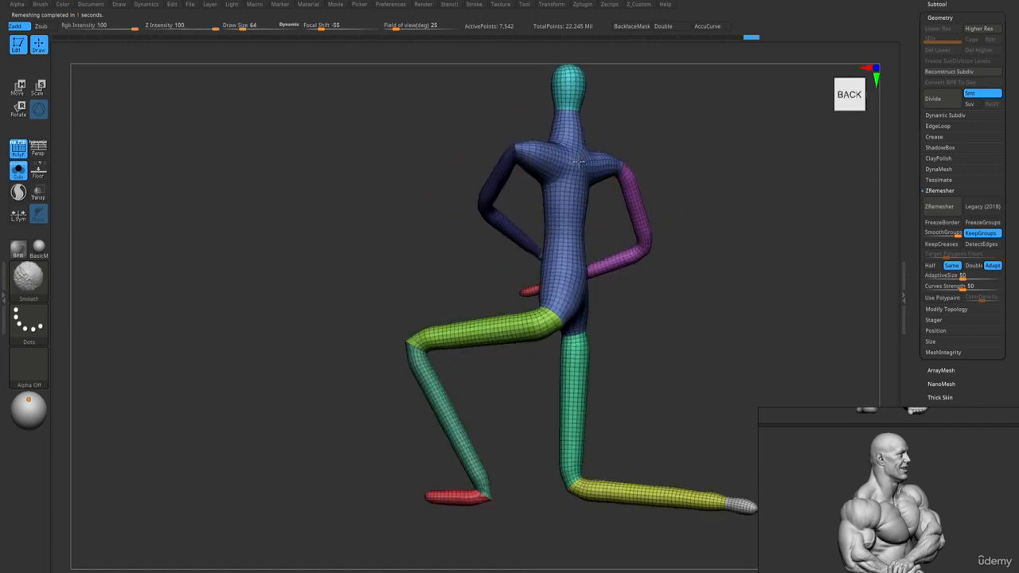
{"action": "right_click_drag", "start_coordinate": [578, 162], "coordinate": [658, 231]}
{"action": "right_click_drag", "start_coordinate": [629, 196], "coordinate": [567, 190], "text": "alt"}
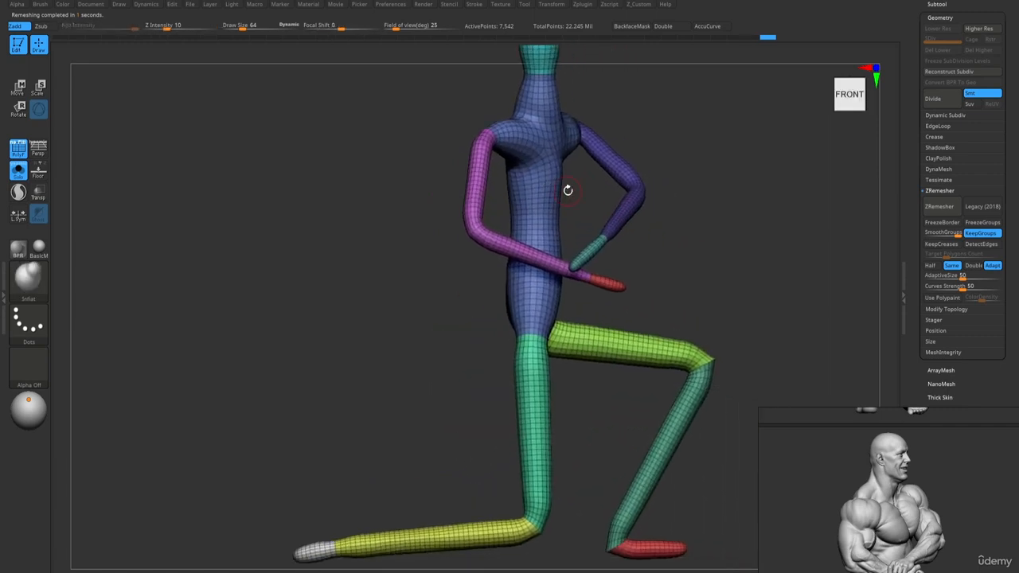
{"action": "key", "text": "s"}
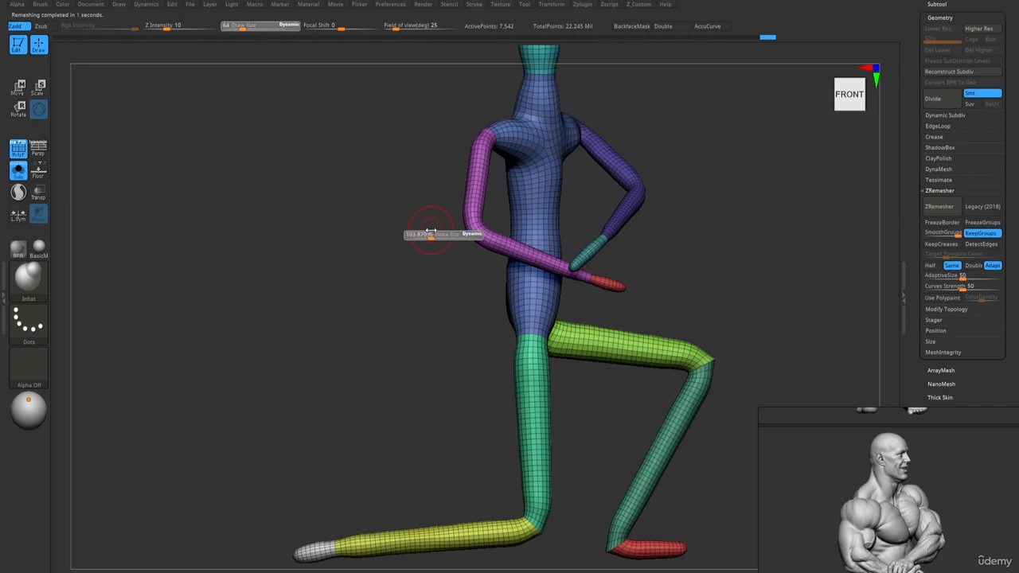
{"action": "left_click_drag", "start_coordinate": [415, 236], "coordinate": [477, 237]}
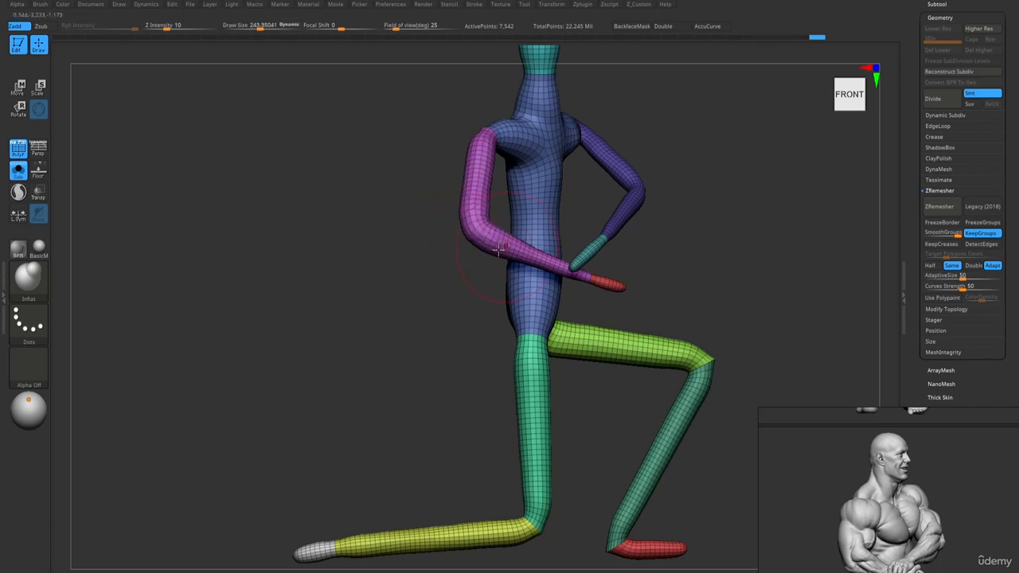
- Inflate the isolated right arm further with a draw size of about 289, and invert the visibility to the rest of the body
{"action": "left_click", "coordinate": [487, 195], "text": "ctrl+shift"}
{"action": "key", "text": "s"}
{"action": "left_click_drag", "start_coordinate": [493, 193], "coordinate": [496, 193]}
{"action": "mouse_move", "coordinate": [488, 195]}
{"action": "left_mouse_down"}
{"action": "mouse_move", "coordinate": [487, 213]}
{"action": "mouse_move", "coordinate": [572, 268]}
{"action": "left_mouse_up"}
{"action": "right_click_drag", "start_coordinate": [517, 227], "coordinate": [429, 211]}
{"action": "mouse_move", "coordinate": [504, 208]}
{"action": "left_mouse_down"}
{"action": "mouse_move", "coordinate": [513, 199]}
{"action": "mouse_move", "coordinate": [503, 187]}
{"action": "left_mouse_up"}
{"action": "left_click_drag", "start_coordinate": [526, 271], "coordinate": [520, 304], "text": "ctrl+shift"}
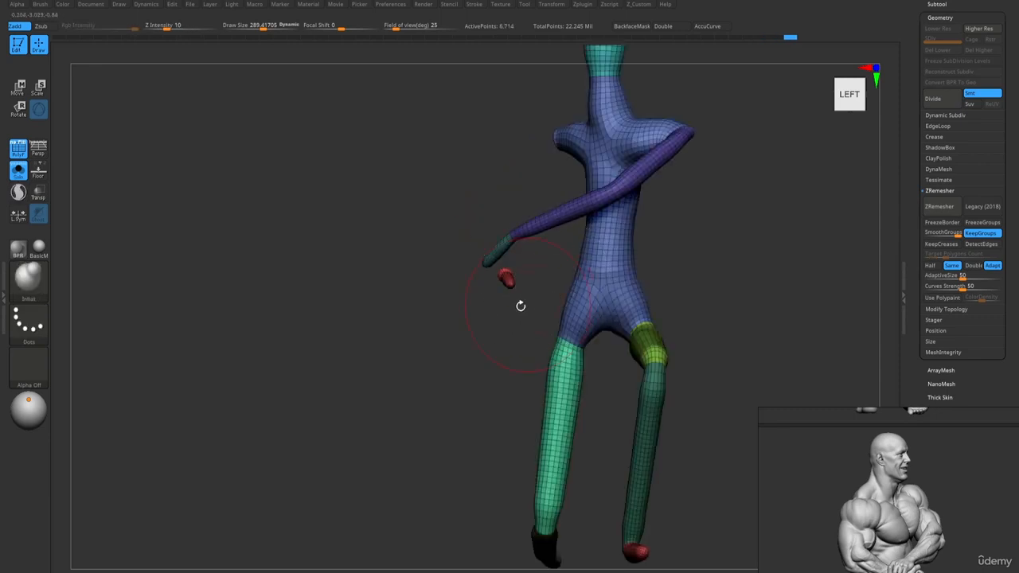
- Unhide the whole mannequin and thicken the left arm with Inflat at a draw size of about 289
{"action": "right_click_drag", "start_coordinate": [519, 305], "coordinate": [557, 290]}
{"action": "left_click", "coordinate": [517, 295], "text": "ctrl+shift"}
{"action": "left_click_drag", "start_coordinate": [557, 290], "coordinate": [570, 298]}
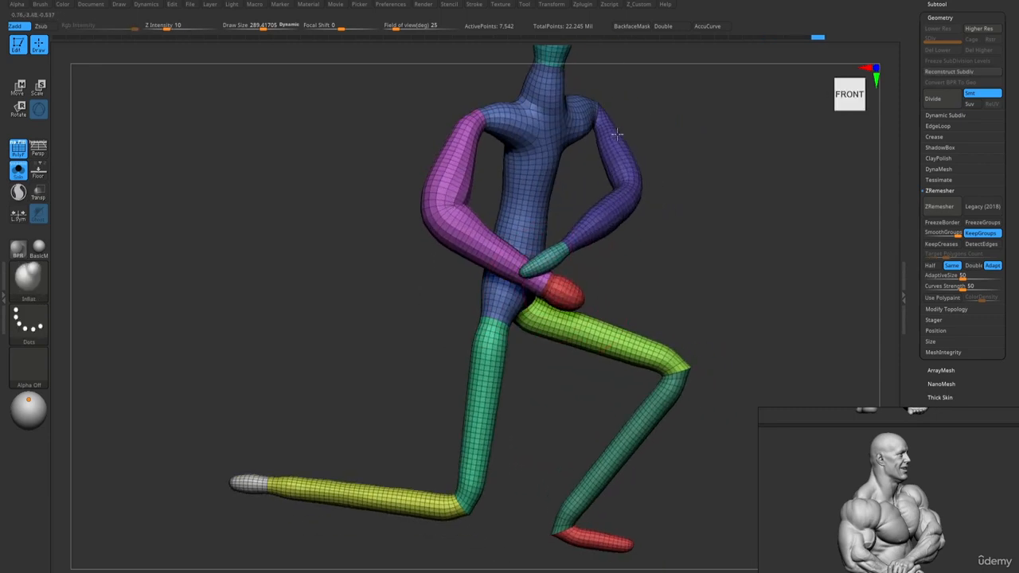
{"action": "right_click_drag", "start_coordinate": [583, 129], "coordinate": [525, 164]}
{"action": "mouse_move", "coordinate": [527, 159]}
{"action": "left_mouse_down"}
{"action": "mouse_move", "coordinate": [530, 143]}
{"action": "mouse_move", "coordinate": [513, 147]}
{"action": "left_mouse_up"}
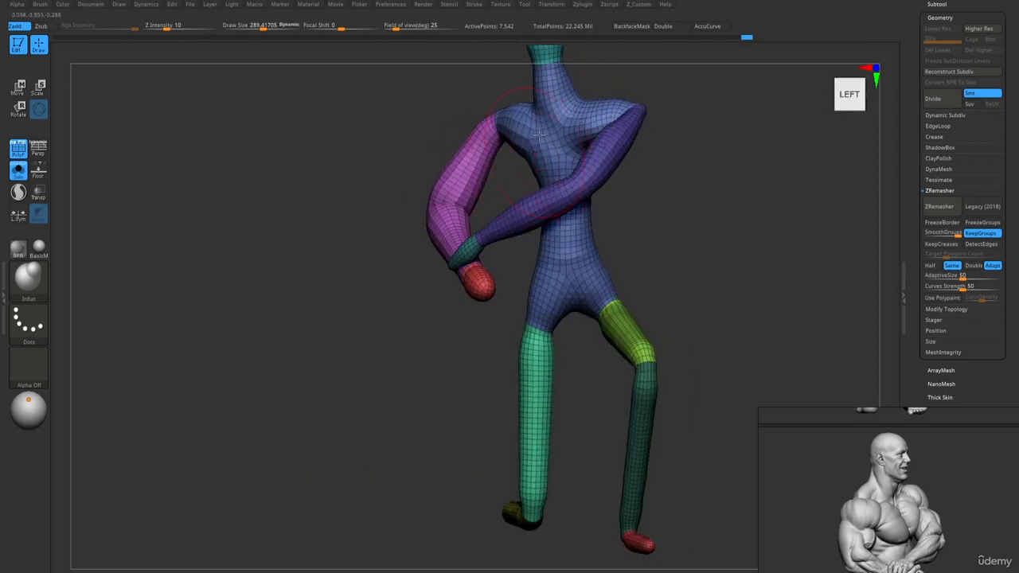
{"action": "right_click_drag", "start_coordinate": [508, 127], "coordinate": [534, 109]}
- Enlarge the Inflat draw size to about 493 and thicken the torso, the hips and the raised left thigh
{"action": "key", "text": "s"}
{"action": "mouse_move", "coordinate": [534, 106]}
{"action": "left_mouse_down"}
{"action": "mouse_move", "coordinate": [547, 106]}
{"action": "mouse_move", "coordinate": [522, 89]}
{"action": "left_mouse_up"}
{"action": "mouse_move", "coordinate": [548, 151]}
{"action": "right_mouse_down", "text": "alt"}
{"action": "mouse_move", "coordinate": [532, 127]}
{"action": "mouse_move", "coordinate": [529, 89]}
{"action": "right_mouse_up", "text": "alt"}
{"action": "right_click_drag", "start_coordinate": [530, 111], "coordinate": [496, 136]}
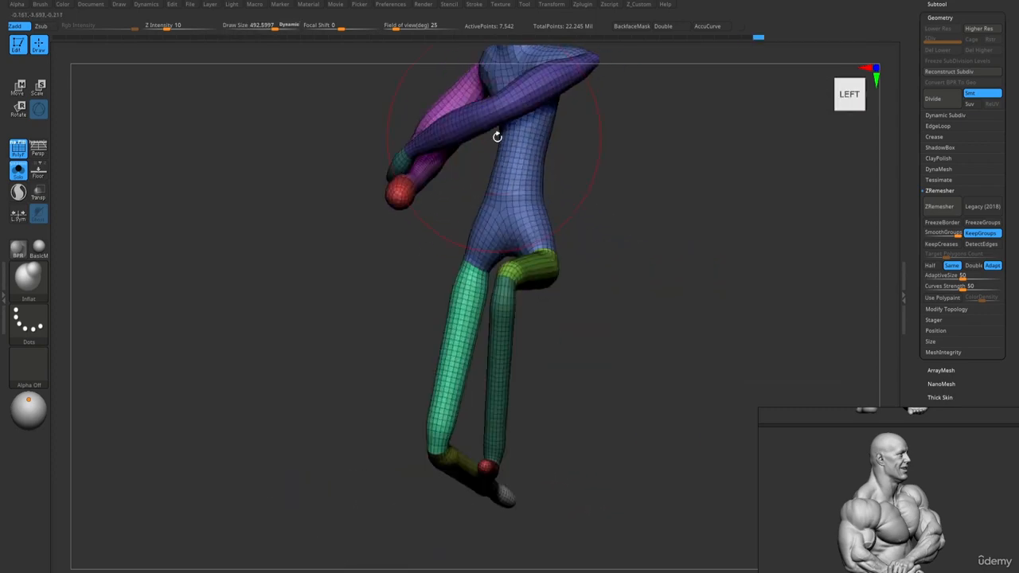
{"action": "left_click_drag", "start_coordinate": [538, 134], "coordinate": [541, 160]}
{"action": "right_click_drag", "start_coordinate": [540, 160], "coordinate": [509, 167]}
{"action": "left_click_drag", "start_coordinate": [529, 127], "coordinate": [511, 170]}
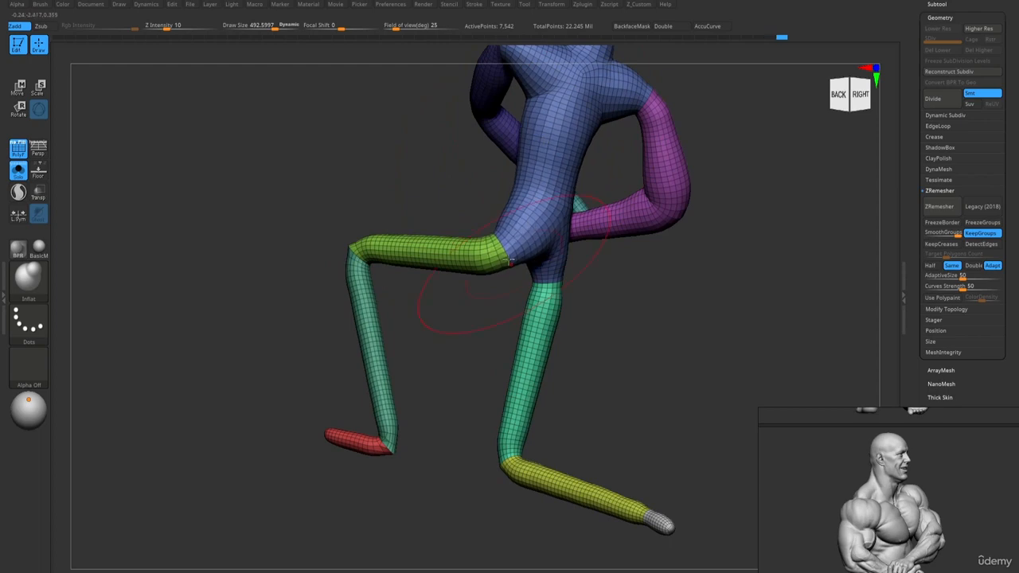
{"action": "mouse_move", "coordinate": [478, 251]}
{"action": "right_mouse_down"}
{"action": "mouse_move", "coordinate": [491, 264]}
{"action": "mouse_move", "coordinate": [472, 245]}
{"action": "right_mouse_up"}
{"action": "mouse_move", "coordinate": [470, 243]}
{"action": "left_mouse_down"}
{"action": "mouse_move", "coordinate": [410, 226]}
{"action": "mouse_move", "coordinate": [457, 240]}
{"action": "left_mouse_up"}
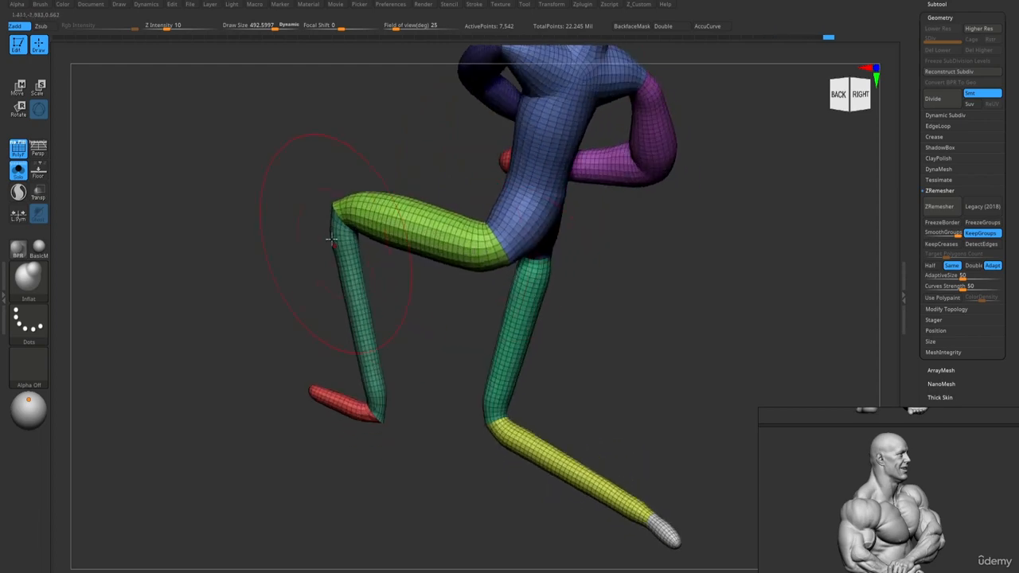
- Inflate the left lower leg and foot, and thicken the kneeling right leg from the thigh down to the foot
{"action": "left_click_drag", "start_coordinate": [337, 231], "coordinate": [378, 398]}
{"action": "mouse_move", "coordinate": [382, 414]}
{"action": "right_mouse_down"}
{"action": "mouse_move", "coordinate": [414, 410]}
{"action": "mouse_move", "coordinate": [351, 410]}
{"action": "right_mouse_up"}
{"action": "left_click_drag", "start_coordinate": [368, 410], "coordinate": [375, 409]}
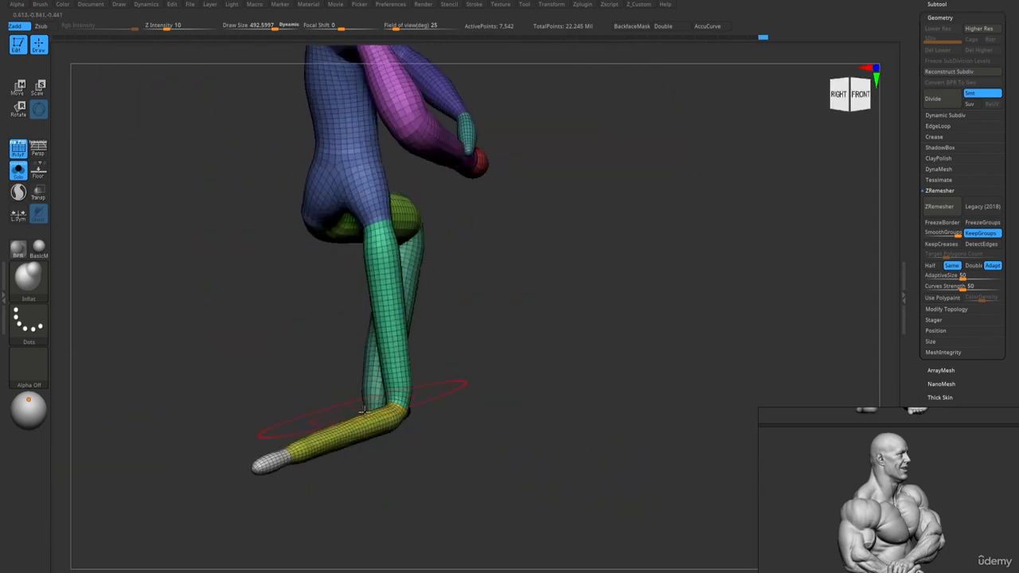
{"action": "right_click_drag", "start_coordinate": [375, 410], "coordinate": [421, 405]}
{"action": "right_click_drag", "start_coordinate": [342, 405], "coordinate": [402, 418], "text": "alt"}
{"action": "left_click_drag", "start_coordinate": [379, 412], "coordinate": [426, 434]}
{"action": "right_click_drag", "start_coordinate": [432, 438], "coordinate": [349, 304], "text": "alt"}
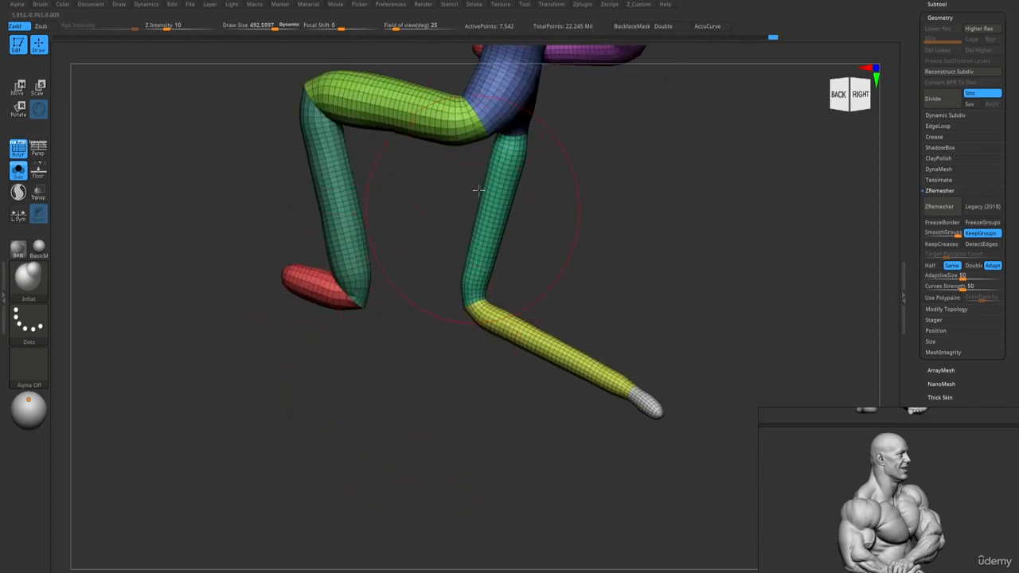
{"action": "mouse_move", "coordinate": [509, 155]}
{"action": "left_mouse_down"}
{"action": "mouse_move", "coordinate": [478, 322]}
{"action": "mouse_move", "coordinate": [557, 363]}
{"action": "mouse_move", "coordinate": [652, 432]}
{"action": "mouse_move", "coordinate": [664, 424]}
{"action": "left_mouse_up"}
{"action": "mouse_move", "coordinate": [458, 280]}
{"action": "right_mouse_down"}
{"action": "mouse_move", "coordinate": [445, 268]}
{"action": "mouse_move", "coordinate": [454, 278]}
{"action": "mouse_move", "coordinate": [443, 285]}
{"action": "right_mouse_up"}
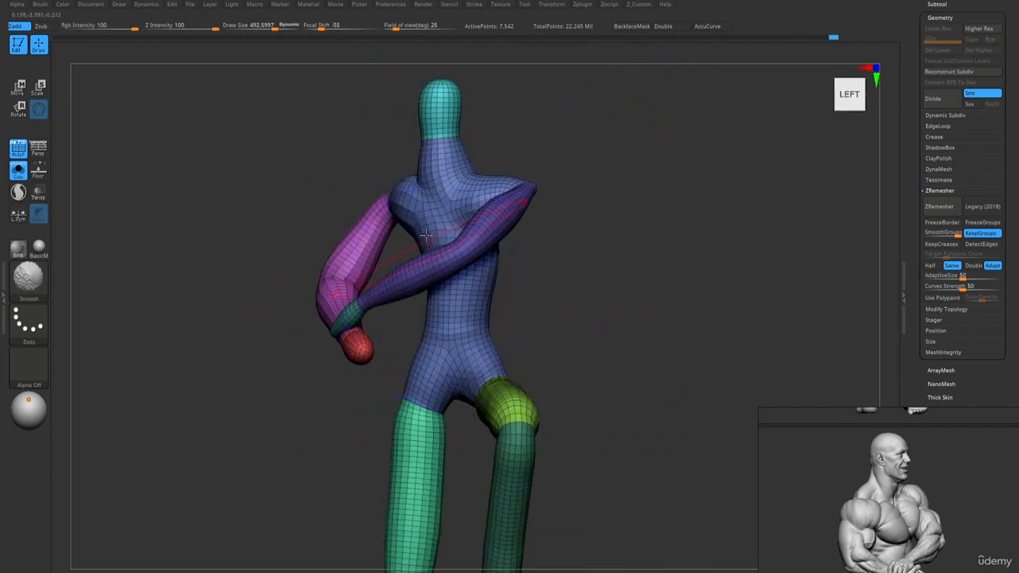
- Inflate the head into a fuller form and smooth the left shoulder, reducing the draw size to about 236
{"action": "right_click_drag", "start_coordinate": [415, 224], "coordinate": [374, 211]}
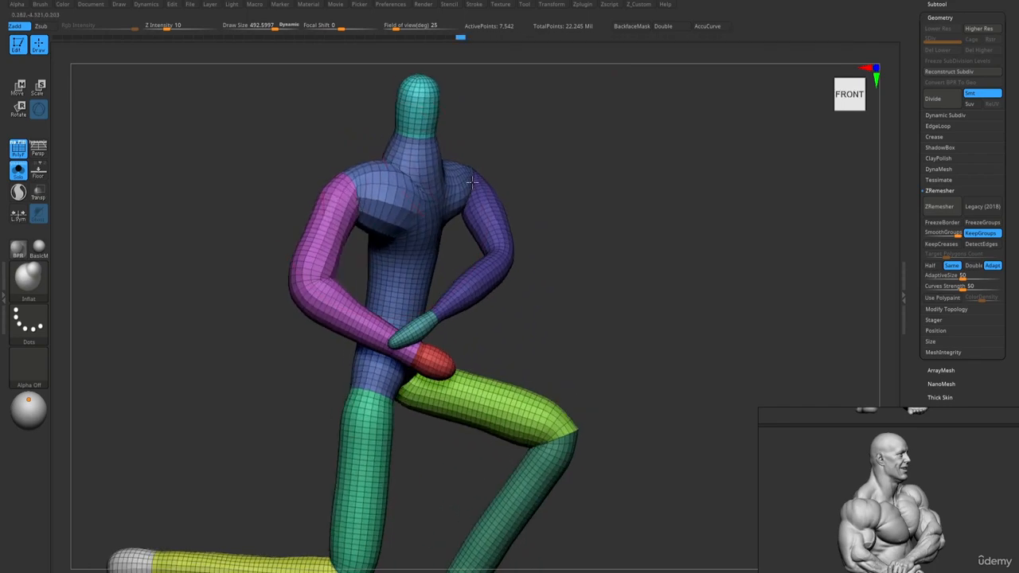
{"action": "left_click_drag", "start_coordinate": [419, 118], "coordinate": [416, 120]}
{"action": "right_click_drag", "start_coordinate": [425, 156], "coordinate": [466, 171]}
{"action": "left_click_drag", "start_coordinate": [467, 170], "coordinate": [513, 206], "text": "shift"}
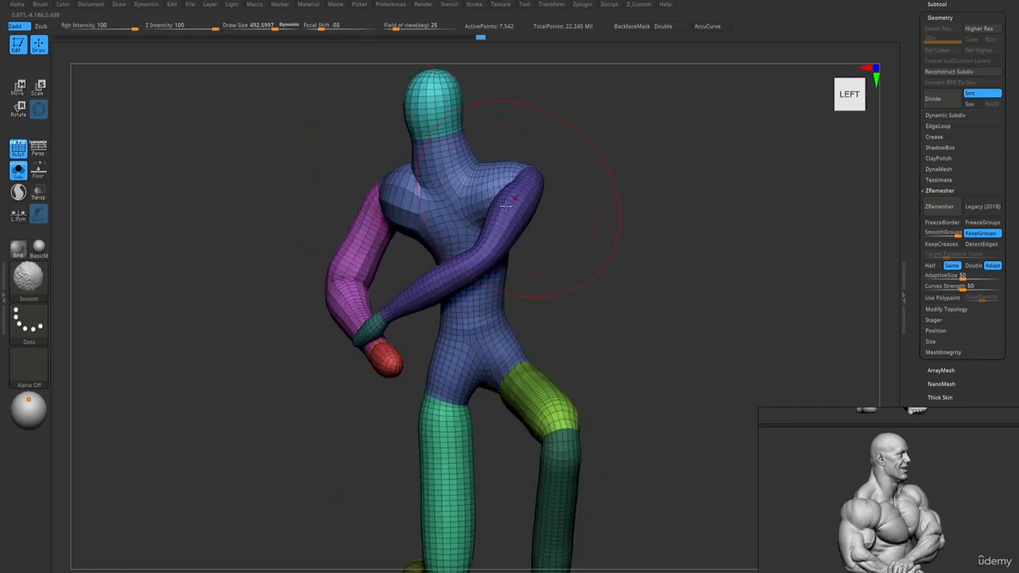
{"action": "right_click_drag", "start_coordinate": [470, 181], "coordinate": [497, 207]}
{"action": "key", "text": "s"}
{"action": "left_click_drag", "start_coordinate": [498, 206], "coordinate": [480, 214]}
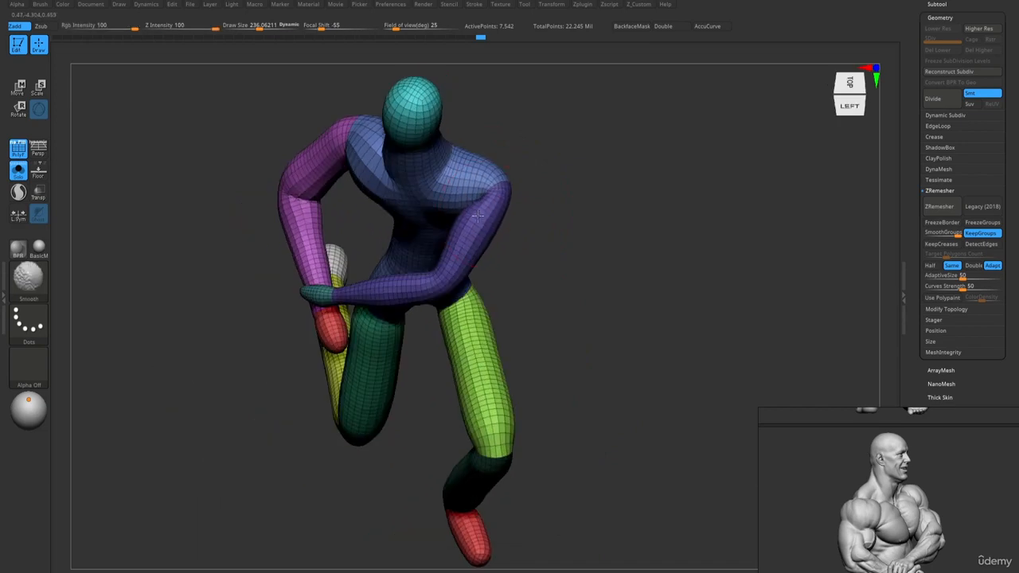
- Reshape the left arm and widen the torso with the Move brush at a draw size of about 297, and hide the polyframe
{"action": "left_click_drag", "start_coordinate": [445, 239], "coordinate": [386, 243]}
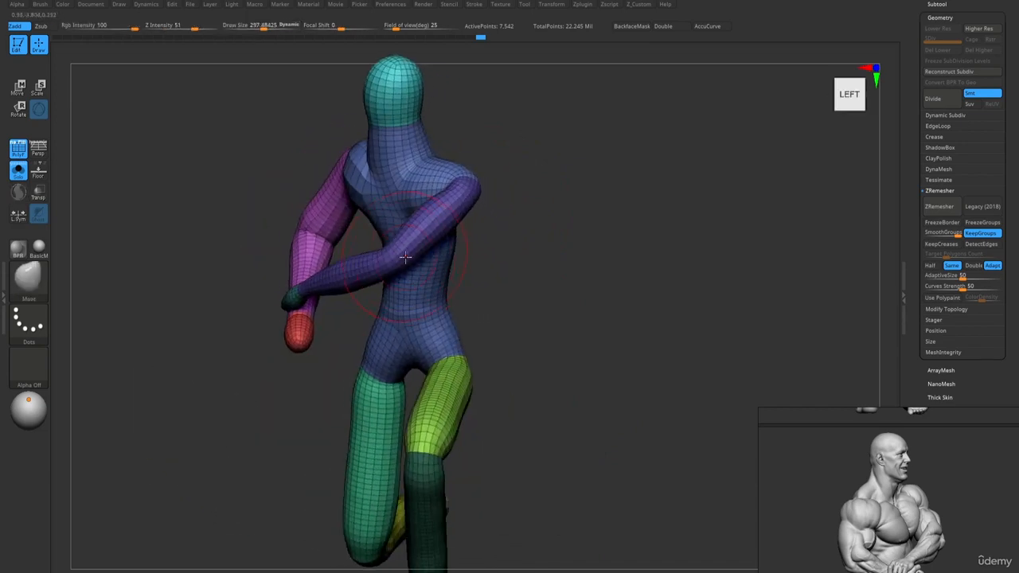
{"action": "right_click_drag", "start_coordinate": [471, 253], "coordinate": [412, 251]}
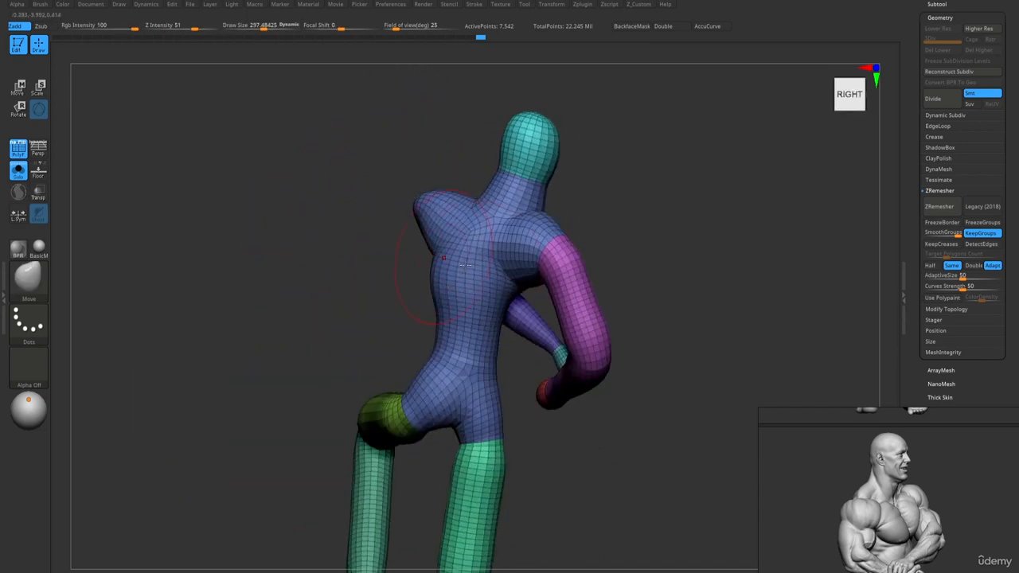
{"action": "mouse_move", "coordinate": [510, 286]}
{"action": "right_mouse_down"}
{"action": "mouse_move", "coordinate": [436, 327]}
{"action": "mouse_move", "coordinate": [409, 299]}
{"action": "mouse_move", "coordinate": [405, 329]}
{"action": "mouse_move", "coordinate": [474, 380]}
{"action": "right_mouse_up"}
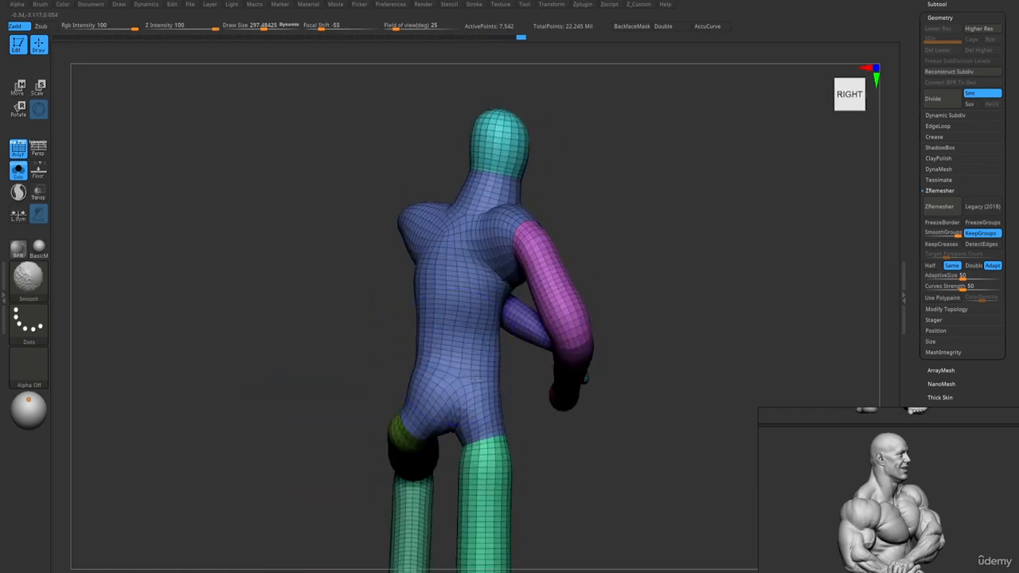
{"action": "mouse_move", "coordinate": [467, 244]}
{"action": "right_mouse_down", "text": "shift"}
{"action": "mouse_move", "coordinate": [490, 197]}
{"action": "mouse_move", "coordinate": [495, 253]}
{"action": "right_mouse_up", "text": "shift"}
{"action": "key", "text": "shift+f"}
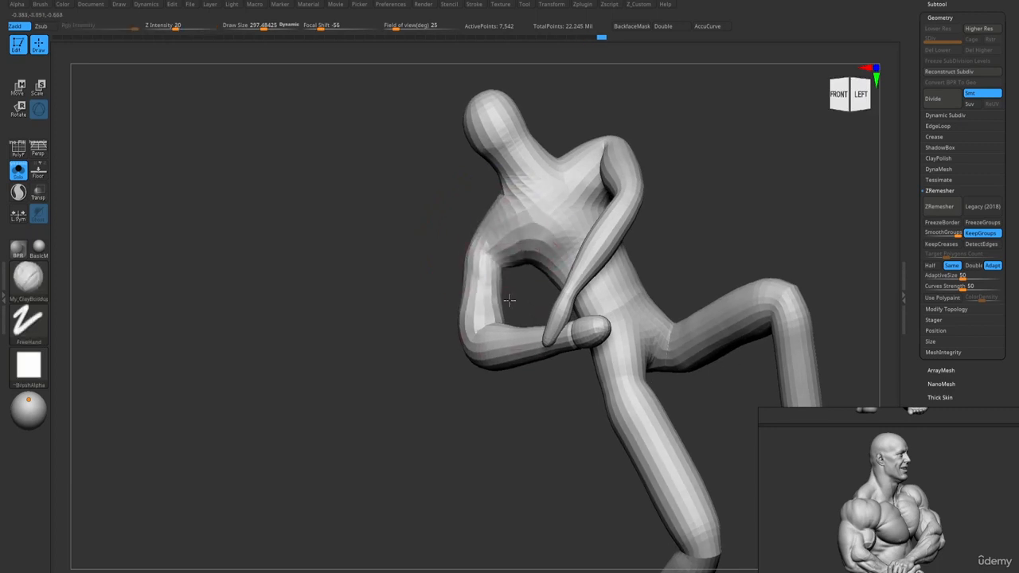
- Work clay strokes onto the right upper arm, smooth them at a draw size of about 251, and enable BackfaceMask for the clay brush
{"action": "right_click_drag", "start_coordinate": [499, 272], "coordinate": [473, 276]}
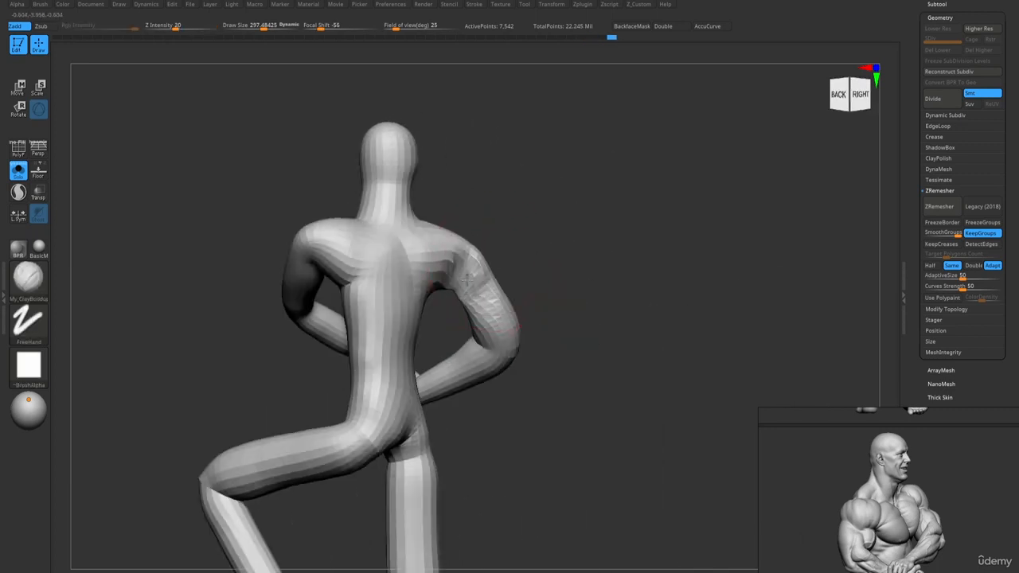
{"action": "key", "text": "bracketleft"}
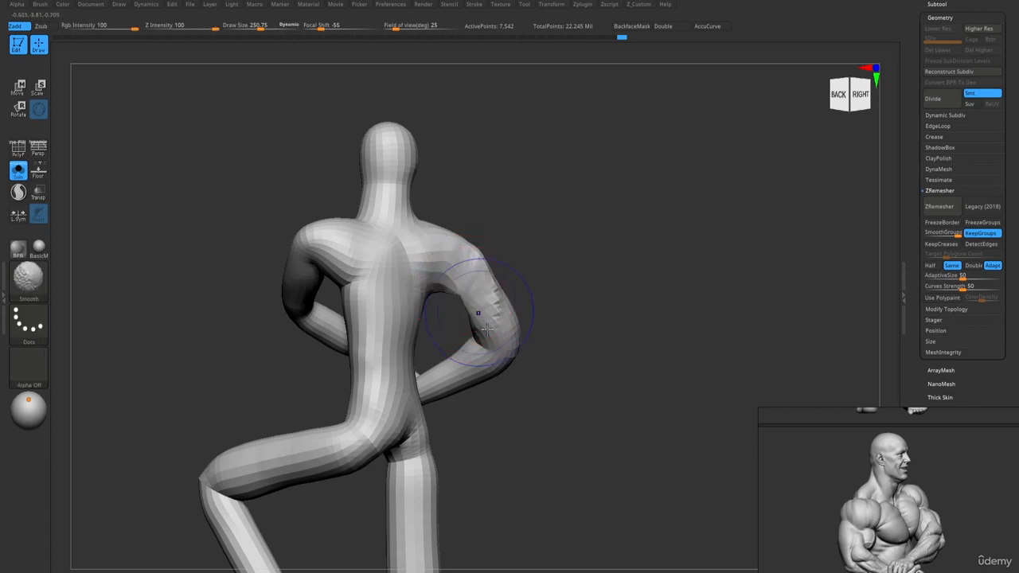
{"action": "mouse_move", "coordinate": [432, 262]}
{"action": "right_mouse_down"}
{"action": "mouse_move", "coordinate": [466, 296]}
{"action": "mouse_move", "coordinate": [428, 268]}
{"action": "mouse_move", "coordinate": [582, 90]}
{"action": "mouse_move", "coordinate": [601, 123]}
{"action": "mouse_move", "coordinate": [466, 268]}
{"action": "mouse_move", "coordinate": [474, 298]}
{"action": "right_mouse_up"}
{"action": "left_click", "coordinate": [645, 30]}
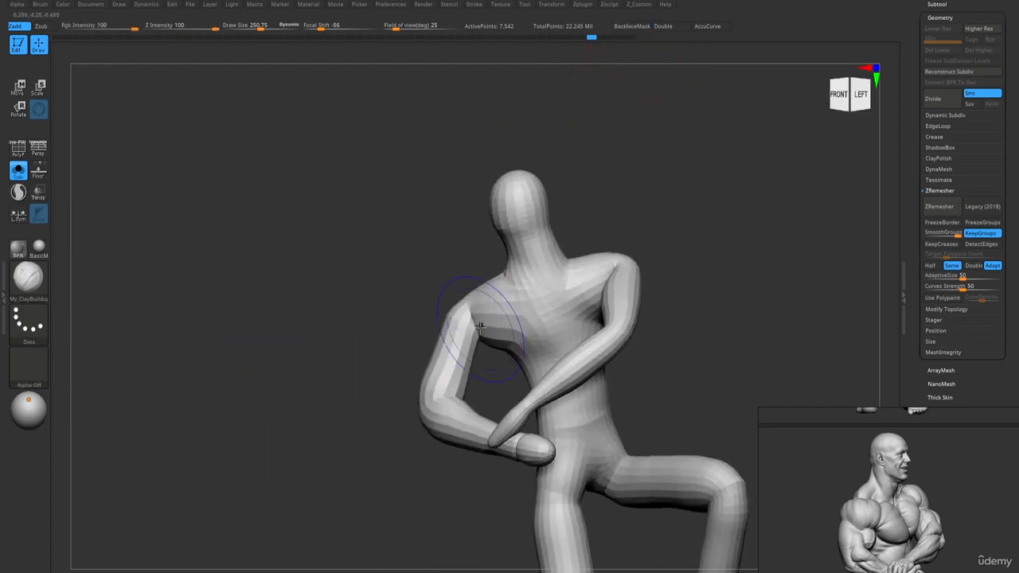
{"action": "left_click_drag", "start_coordinate": [475, 325], "coordinate": [482, 352], "text": "shift"}
- Set SmoothAlt as the smoothing brush and smooth the front of the right armpit at a draw size of about 146
{"action": "key", "text": "bracketleft"}
{"action": "key", "text": "b"}
{"action": "key", "text": "s"}
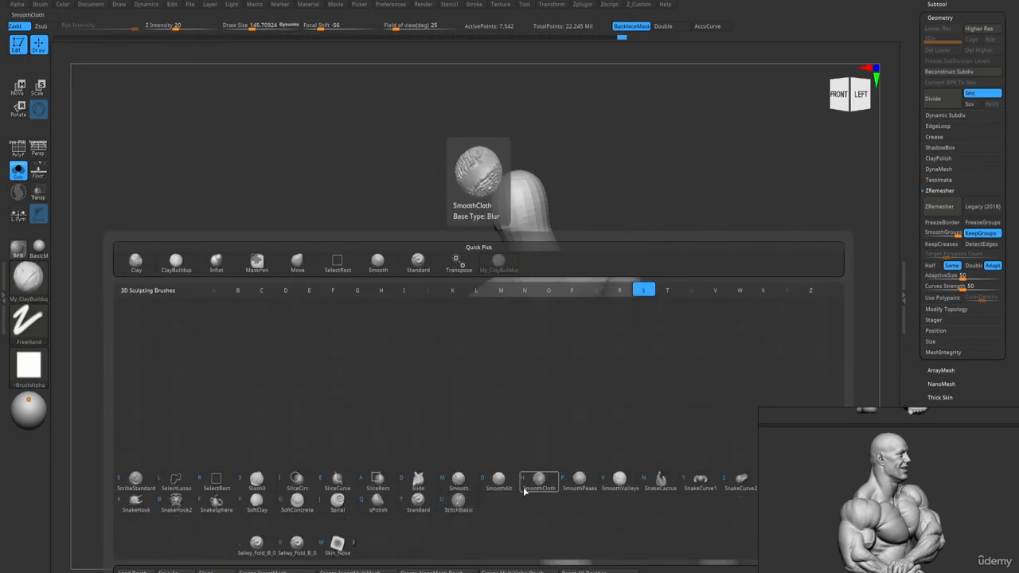
{"action": "left_click", "coordinate": [495, 482]}
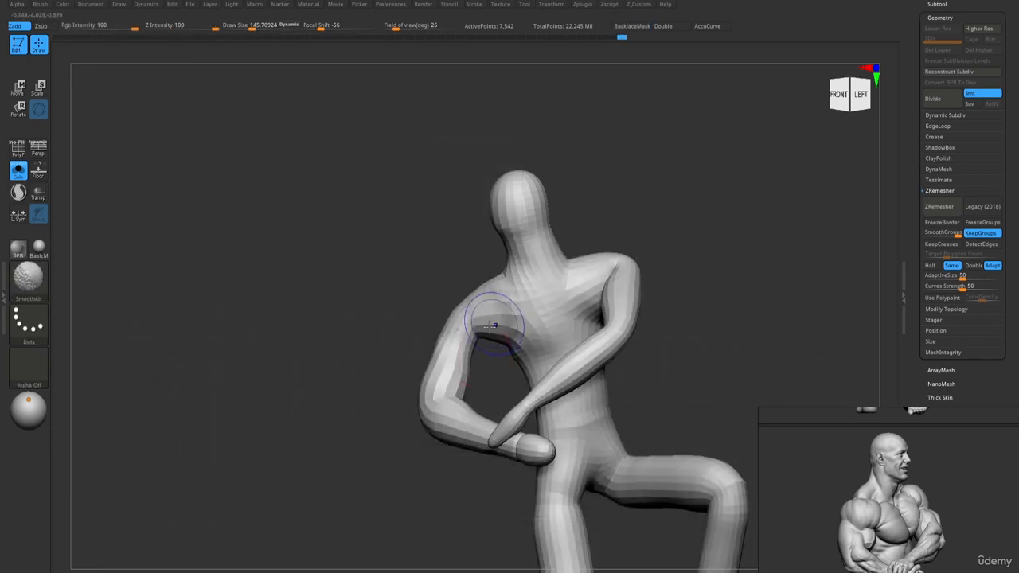
{"action": "left_click_drag", "start_coordinate": [481, 351], "coordinate": [481, 334], "text": "shift"}
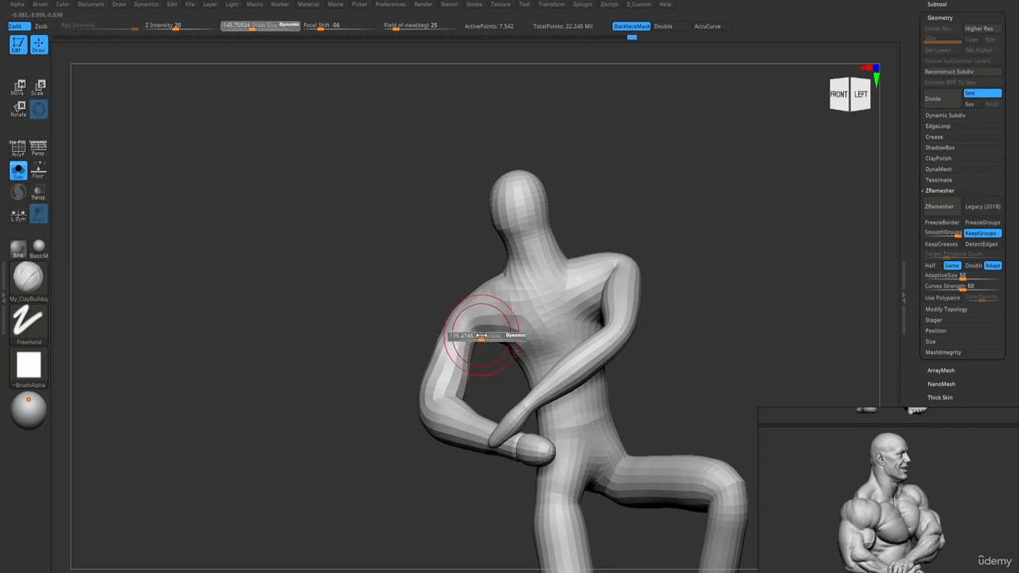
- Build up clay on the back and side below the right armpit and smooth it at a draw size of about 222
{"action": "left_click_drag", "start_coordinate": [482, 377], "coordinate": [491, 335]}
{"action": "key", "text": "s"}
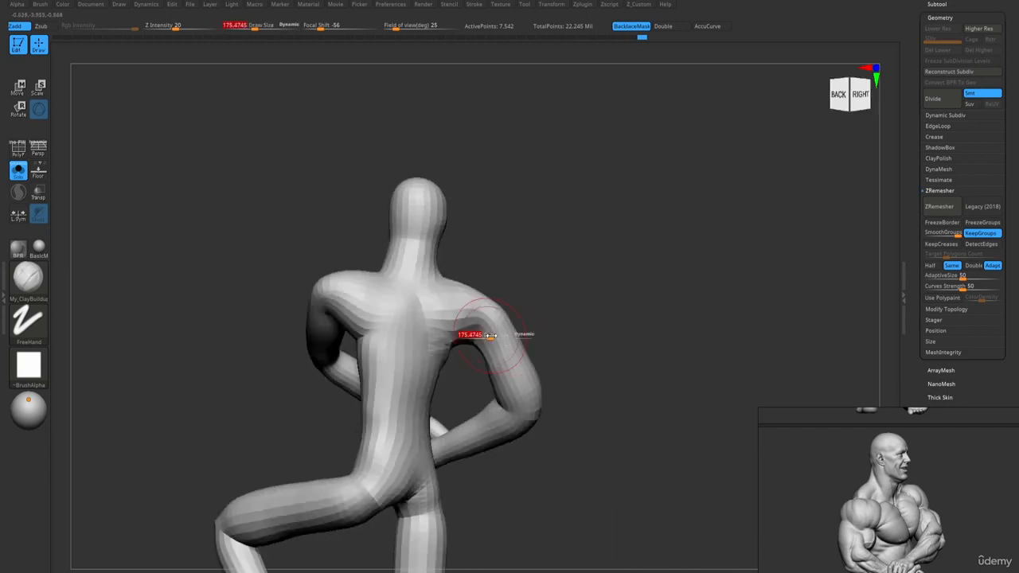
{"action": "key", "text": "shift"}
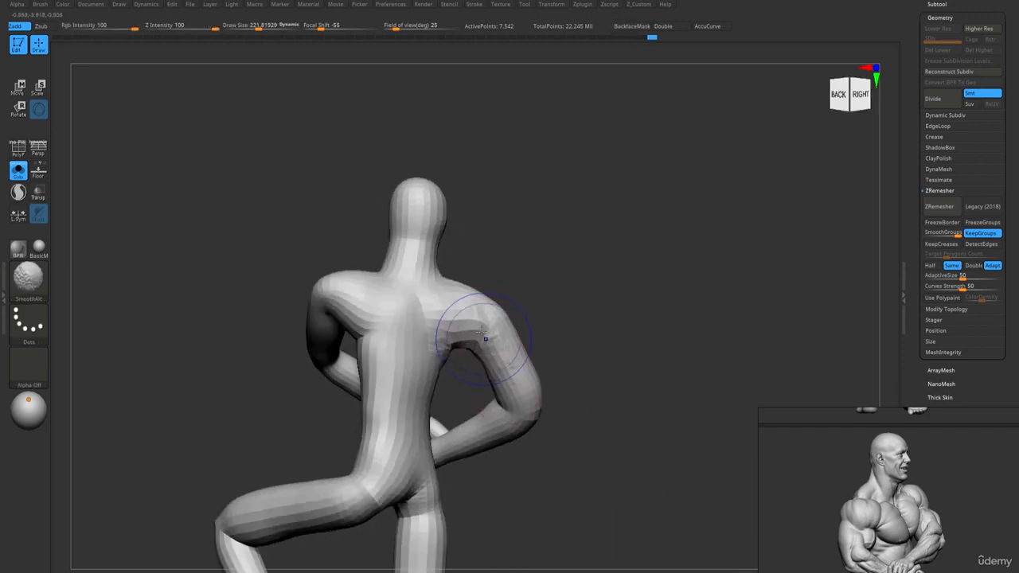
{"action": "left_click_drag", "start_coordinate": [557, 407], "coordinate": [449, 386]}
{"action": "mouse_move", "coordinate": [452, 380]}
{"action": "left_mouse_down"}
{"action": "mouse_move", "coordinate": [461, 333]}
{"action": "mouse_move", "coordinate": [516, 347]}
{"action": "mouse_move", "coordinate": [461, 362]}
{"action": "mouse_move", "coordinate": [518, 357]}
{"action": "mouse_move", "coordinate": [501, 362]}
{"action": "mouse_move", "coordinate": [494, 346]}
{"action": "mouse_move", "coordinate": [482, 374]}
{"action": "left_mouse_up"}
{"action": "right_click_drag", "start_coordinate": [482, 374], "coordinate": [486, 380]}
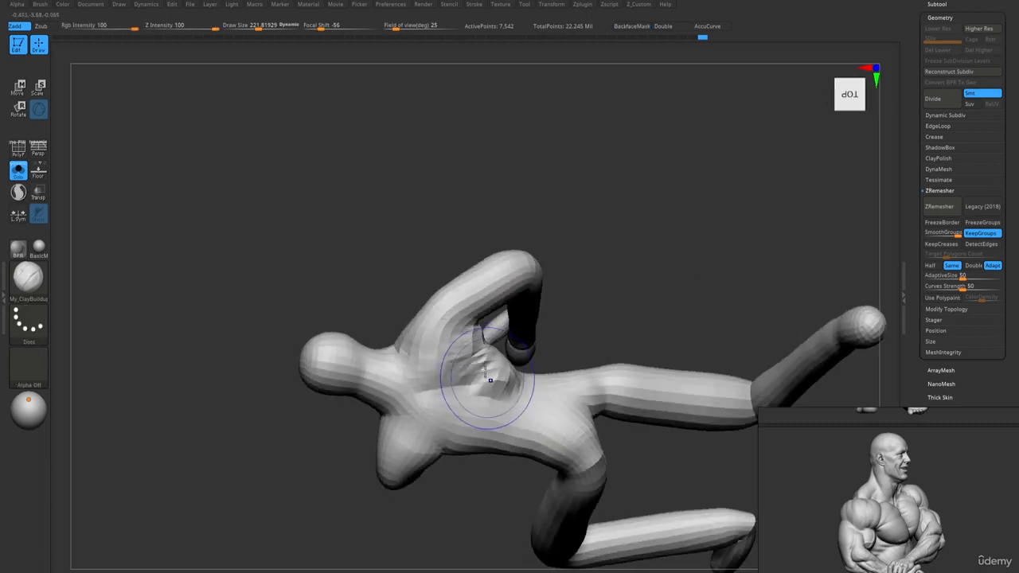
{"action": "mouse_move", "coordinate": [486, 379]}
{"action": "left_mouse_down", "text": "shift"}
{"action": "mouse_move", "coordinate": [517, 394]}
{"action": "mouse_move", "coordinate": [460, 367]}
{"action": "left_mouse_up", "text": "shift"}
- Enlarge the clay brush to a draw size of about 274 and build up the left side and back of the torso
{"action": "key", "text": "]"}
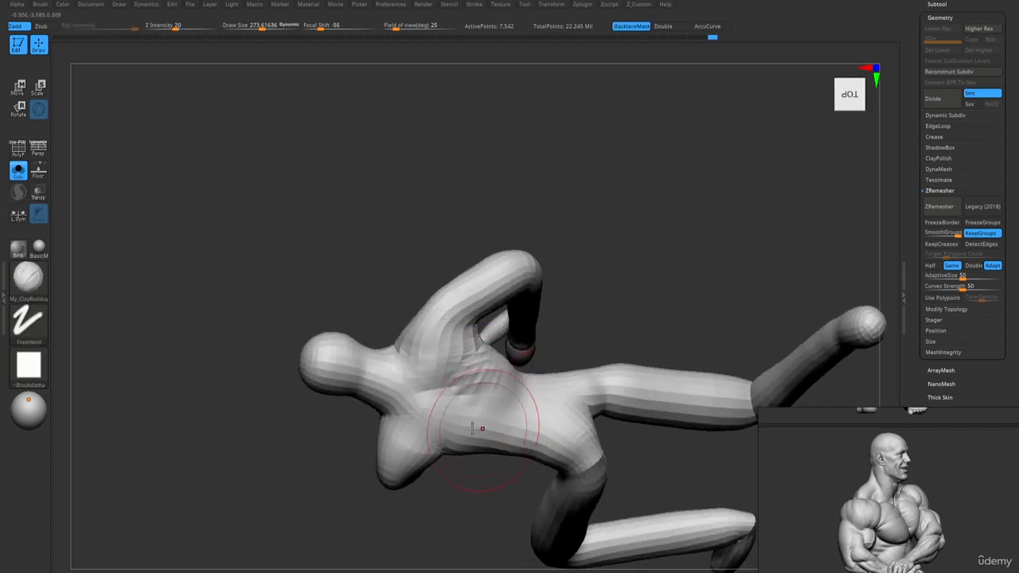
{"action": "right_click_drag", "start_coordinate": [472, 428], "coordinate": [455, 434]}
{"action": "mouse_move", "coordinate": [446, 454]}
{"action": "left_mouse_down", "text": "shift"}
{"action": "mouse_move", "coordinate": [454, 430]}
{"action": "mouse_move", "coordinate": [446, 446]}
{"action": "left_mouse_up", "text": "shift"}
{"action": "right_click_drag", "start_coordinate": [457, 452], "coordinate": [442, 438]}
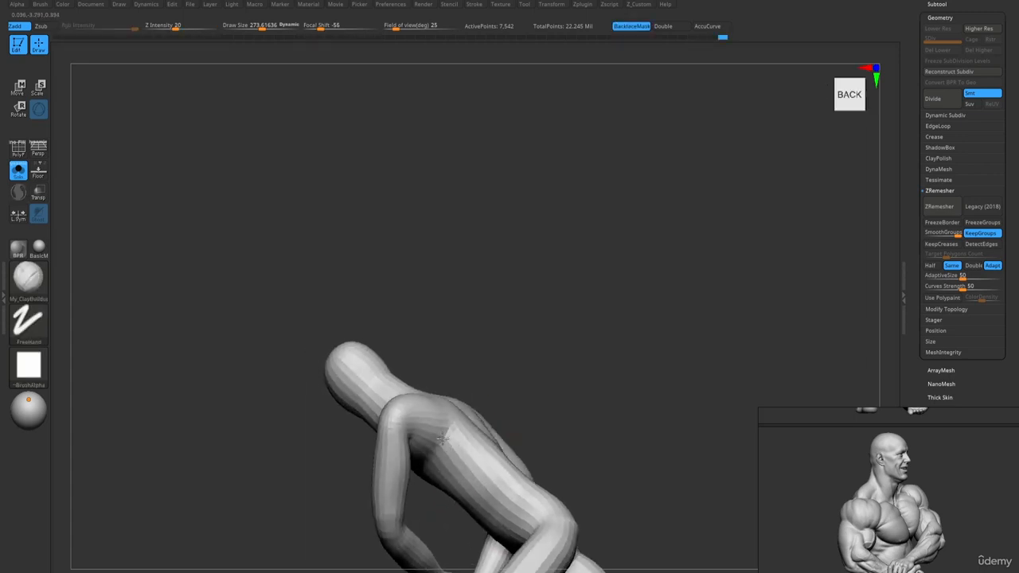
{"action": "left_click_drag", "start_coordinate": [443, 439], "coordinate": [476, 481]}
{"action": "mouse_move", "coordinate": [476, 481]}
{"action": "right_mouse_down", "text": "alt"}
{"action": "mouse_move", "coordinate": [460, 447]}
{"action": "mouse_move", "coordinate": [457, 353]}
{"action": "right_mouse_up", "text": "alt"}
{"action": "right_click_drag", "start_coordinate": [457, 353], "coordinate": [434, 325]}
{"action": "left_click_drag", "start_coordinate": [434, 324], "coordinate": [471, 366]}
{"action": "right_click_drag", "start_coordinate": [471, 366], "coordinate": [482, 418]}
{"action": "mouse_move", "coordinate": [487, 350]}
{"action": "left_mouse_down"}
{"action": "mouse_move", "coordinate": [474, 334]}
{"action": "mouse_move", "coordinate": [464, 253]}
{"action": "mouse_move", "coordinate": [513, 337]}
{"action": "mouse_move", "coordinate": [471, 337]}
{"action": "left_mouse_up"}
{"action": "mouse_move", "coordinate": [471, 338]}
{"action": "right_mouse_down"}
{"action": "mouse_move", "coordinate": [480, 264]}
{"action": "mouse_move", "coordinate": [458, 299]}
{"action": "right_mouse_up"}
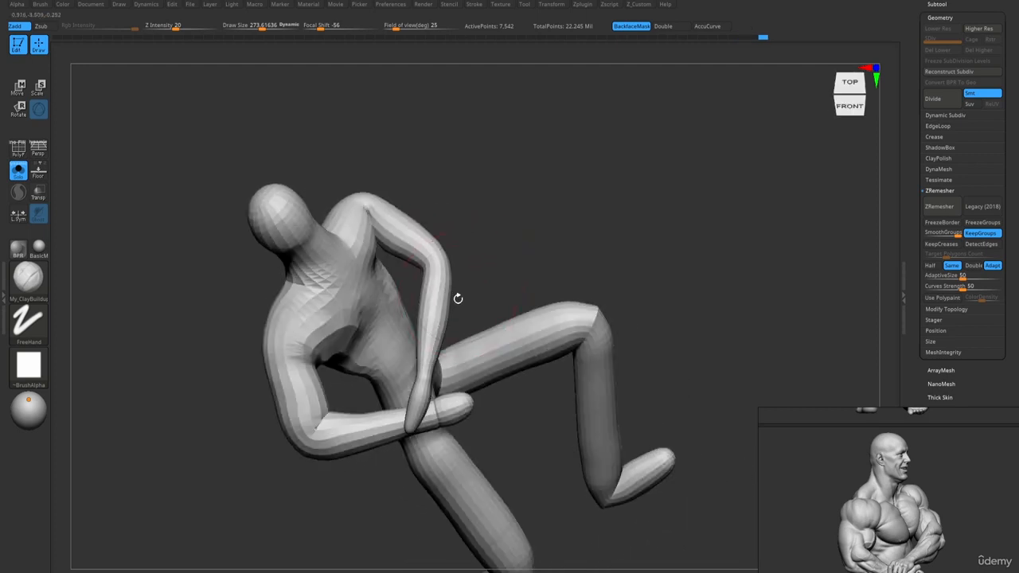
- Reduce the draw size to about 163 and fill and smooth the crease between the left shoulder and upper arm
{"action": "key", "text": "s"}
{"action": "left_click_drag", "start_coordinate": [375, 234], "coordinate": [366, 234]}
{"action": "left_click_drag", "start_coordinate": [366, 208], "coordinate": [367, 223]}
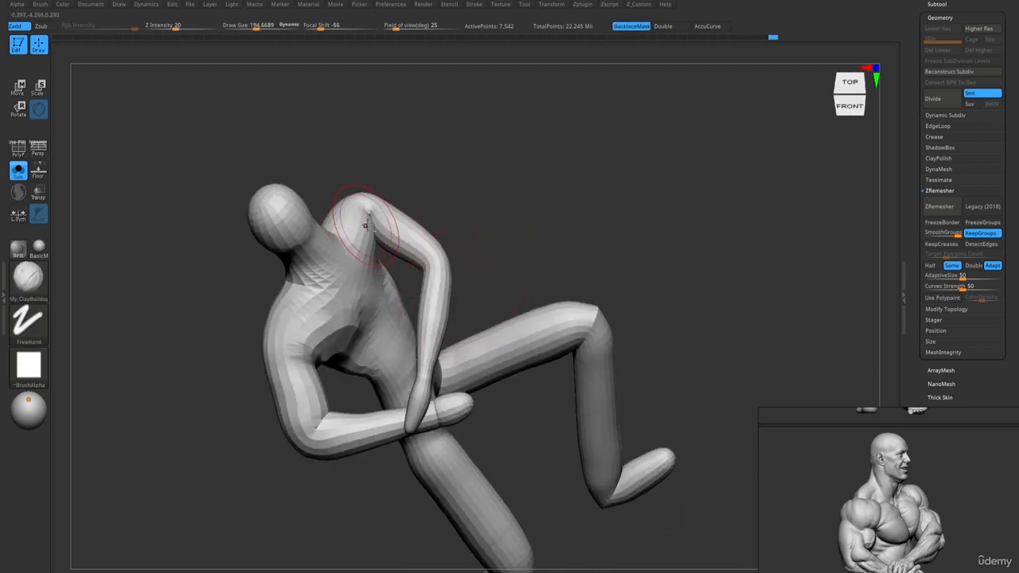
{"action": "mouse_move", "coordinate": [366, 223]}
{"action": "right_mouse_down", "text": "ctrl"}
{"action": "mouse_move", "coordinate": [400, 268]}
{"action": "mouse_move", "coordinate": [384, 238]}
{"action": "right_mouse_up", "text": "ctrl"}
{"action": "key", "text": "s"}
{"action": "left_click_drag", "start_coordinate": [382, 237], "coordinate": [371, 236]}
{"action": "right_click_drag", "start_coordinate": [363, 229], "coordinate": [417, 260], "text": "alt"}
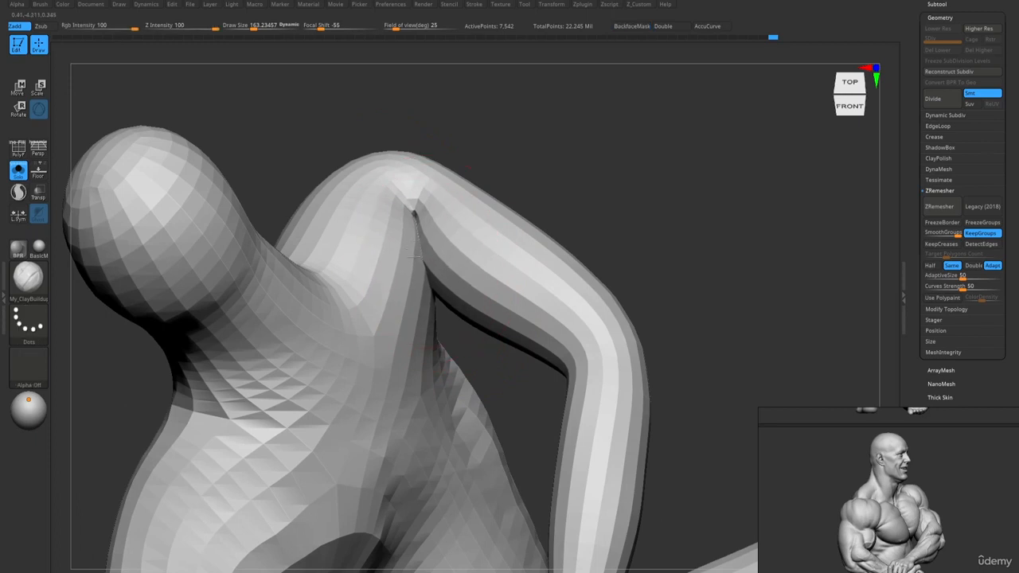
{"action": "mouse_move", "coordinate": [426, 247]}
{"action": "left_mouse_down", "text": "shift"}
{"action": "mouse_move", "coordinate": [419, 225]}
{"action": "mouse_move", "coordinate": [416, 244]}
{"action": "mouse_move", "coordinate": [453, 266]}
{"action": "left_mouse_up", "text": "shift"}
- Reshape the left armpit with the Move brush and smooth it at a draw size of about 124
{"action": "key", "text": "b"}
{"action": "key", "text": "m"}
{"action": "key", "text": "v"}
{"action": "left_click_drag", "start_coordinate": [446, 259], "coordinate": [452, 269], "text": "shift"}
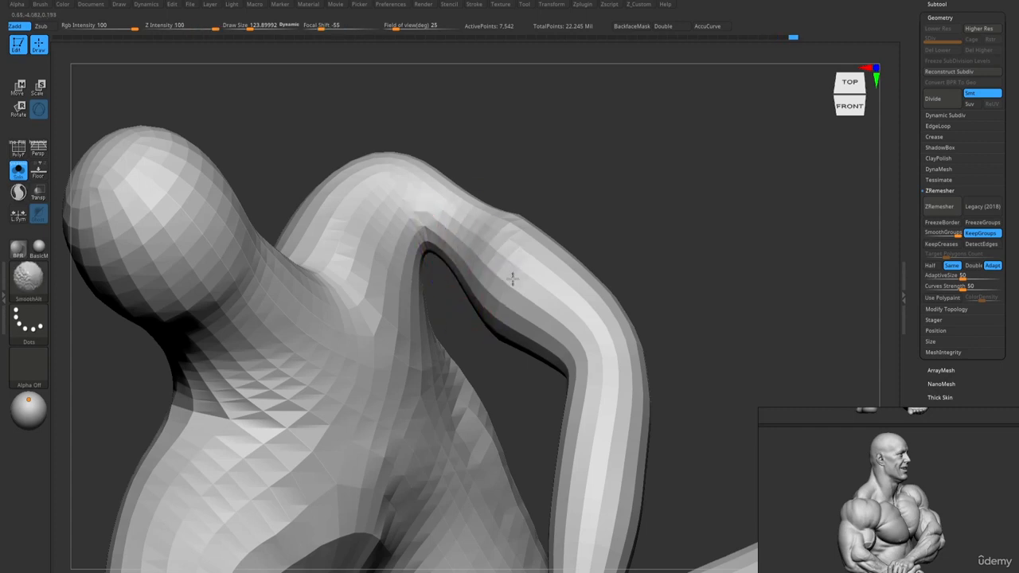
{"action": "right_click_drag", "start_coordinate": [432, 266], "coordinate": [425, 264]}
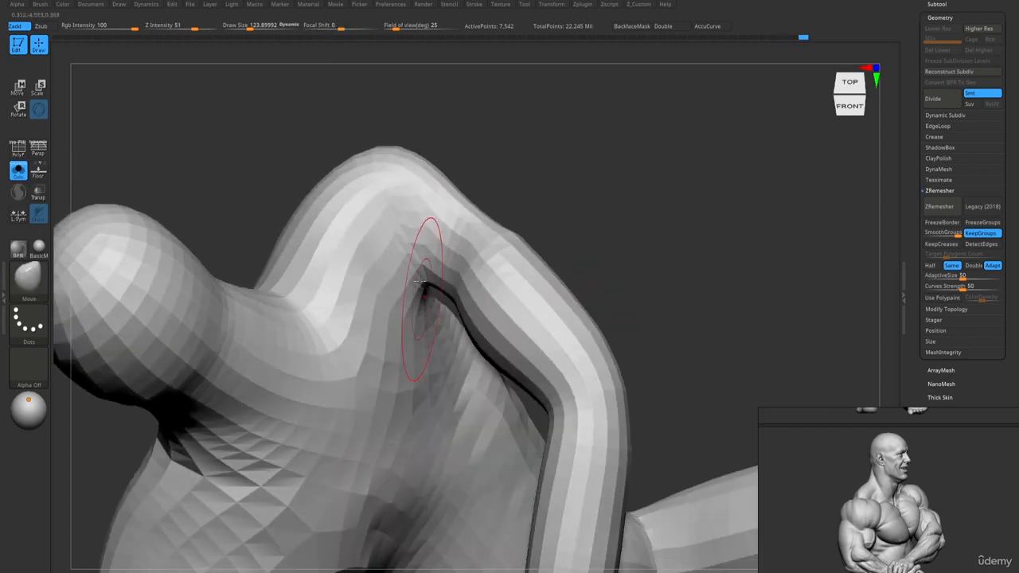
{"action": "mouse_move", "coordinate": [445, 232]}
{"action": "right_mouse_down"}
{"action": "mouse_move", "coordinate": [481, 187]}
{"action": "mouse_move", "coordinate": [438, 288]}
{"action": "mouse_move", "coordinate": [508, 353]}
{"action": "mouse_move", "coordinate": [433, 316]}
{"action": "mouse_move", "coordinate": [407, 213]}
{"action": "right_mouse_up"}
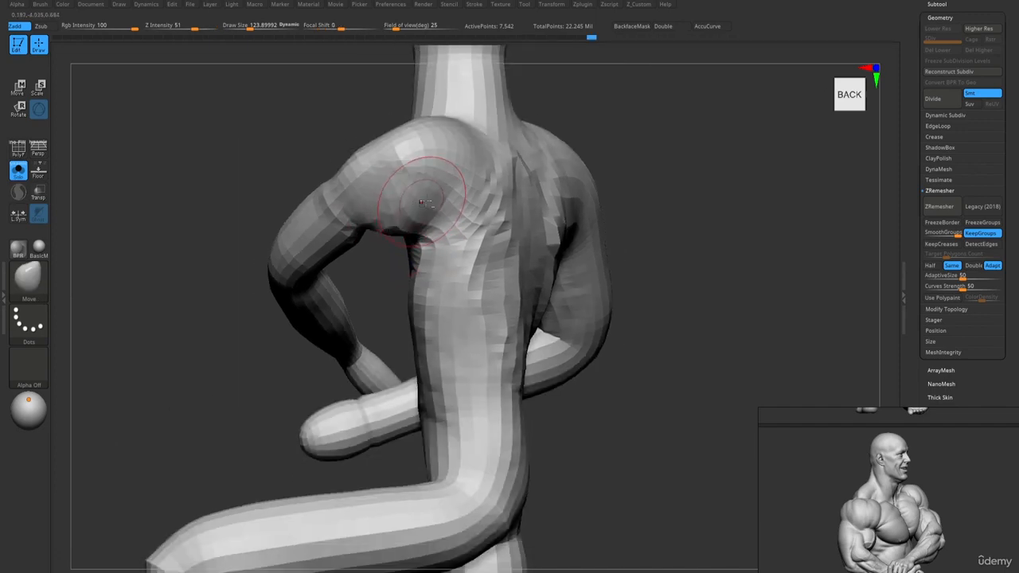
- Reshape the left armpit and shoulder with the Move brush, increasing the draw size to about 169
{"action": "left_click_drag", "start_coordinate": [440, 245], "coordinate": [437, 259]}
{"action": "key", "text": "1"}
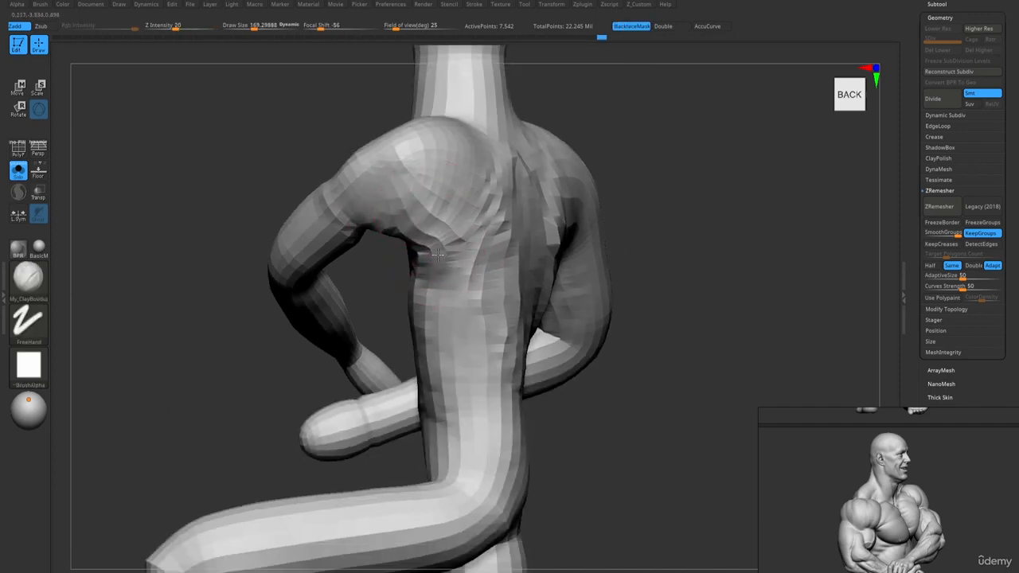
{"action": "right_click_drag", "start_coordinate": [437, 254], "coordinate": [416, 176], "text": "ctrl"}
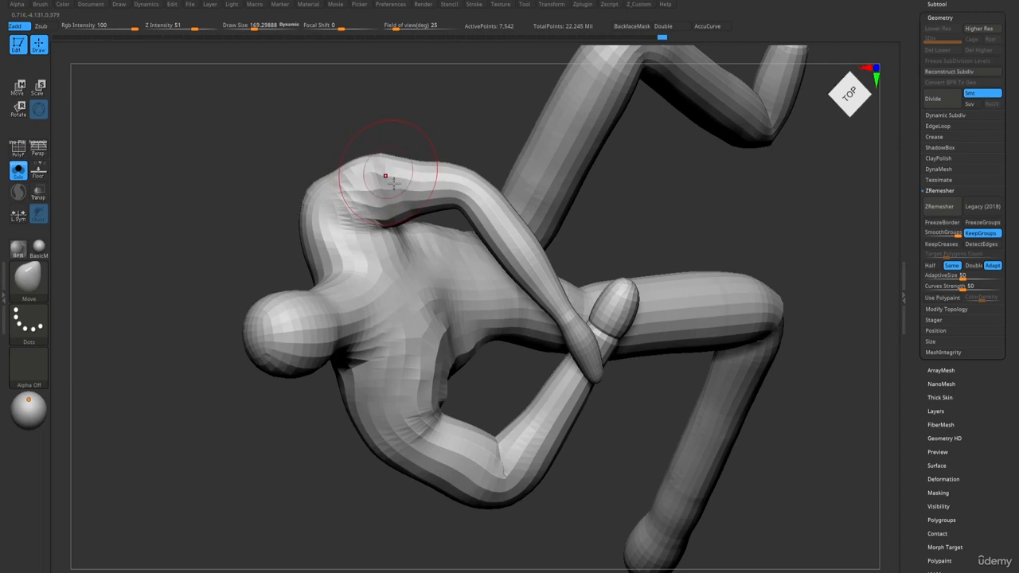
{"action": "right_click_drag", "start_coordinate": [384, 175], "coordinate": [382, 189]}
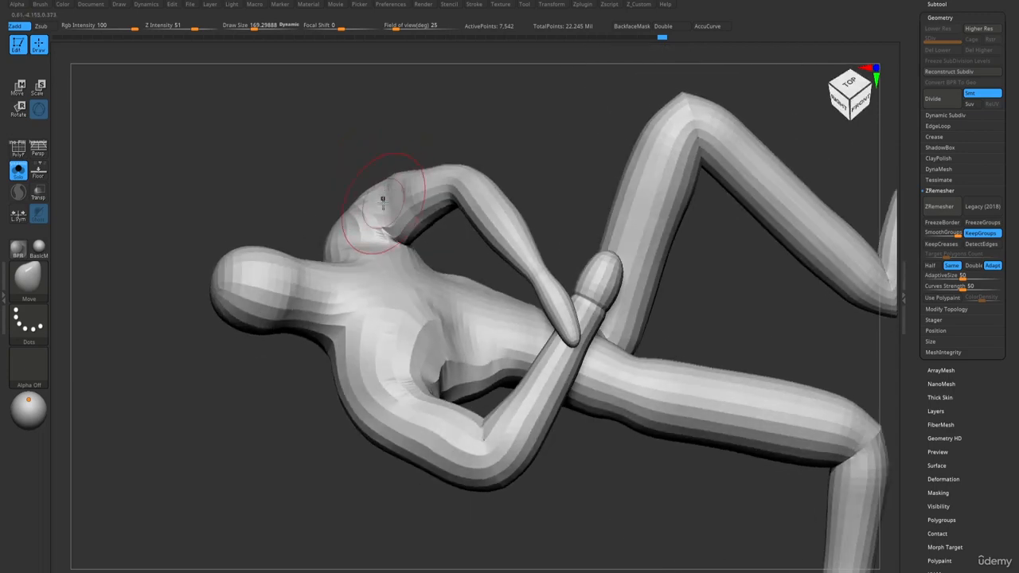
{"action": "key", "text": "ctrl"}
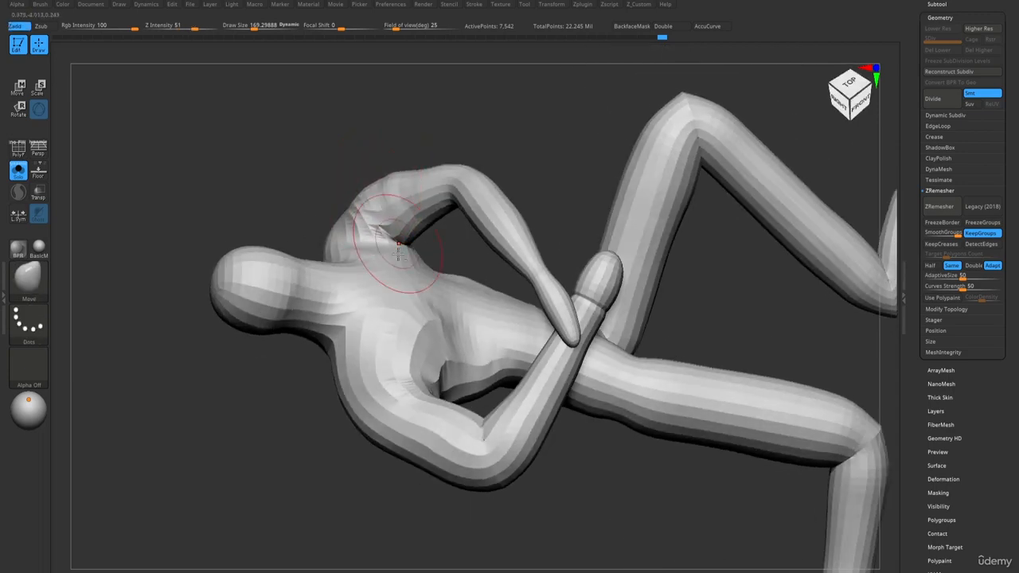
{"action": "mouse_move", "coordinate": [398, 252]}
{"action": "right_mouse_down"}
{"action": "mouse_move", "coordinate": [398, 386]}
{"action": "mouse_move", "coordinate": [427, 358]}
{"action": "mouse_move", "coordinate": [407, 366]}
{"action": "mouse_move", "coordinate": [402, 351]}
{"action": "mouse_move", "coordinate": [422, 319]}
{"action": "mouse_move", "coordinate": [442, 325]}
{"action": "right_mouse_up"}
- Build up clay across the chest and the base of the neck at a draw size of about 188
{"action": "key", "text": "1"}
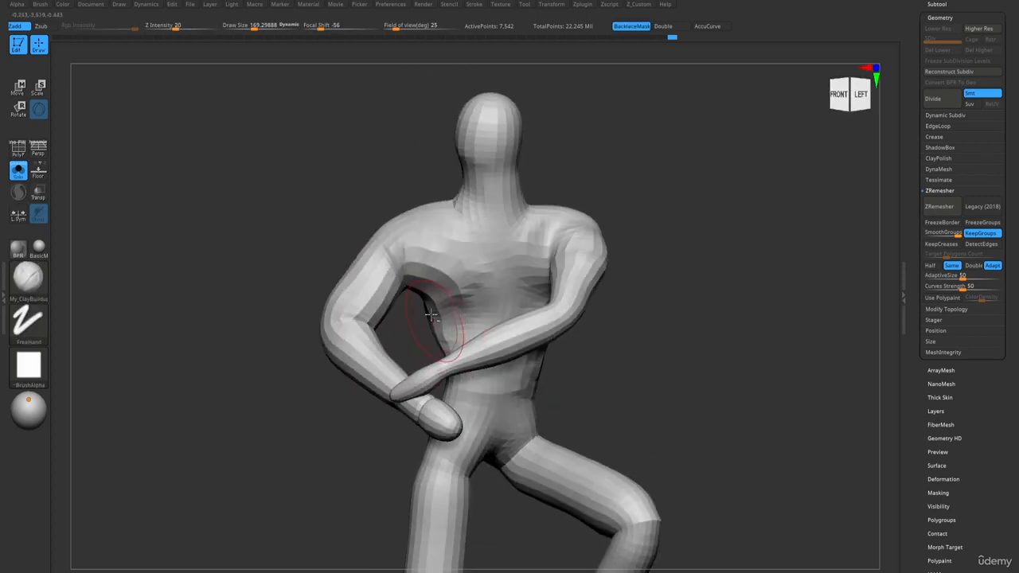
{"action": "mouse_move", "coordinate": [422, 288]}
{"action": "left_mouse_down"}
{"action": "mouse_move", "coordinate": [442, 309]}
{"action": "mouse_move", "coordinate": [484, 300]}
{"action": "mouse_move", "coordinate": [516, 268]}
{"action": "left_mouse_up"}
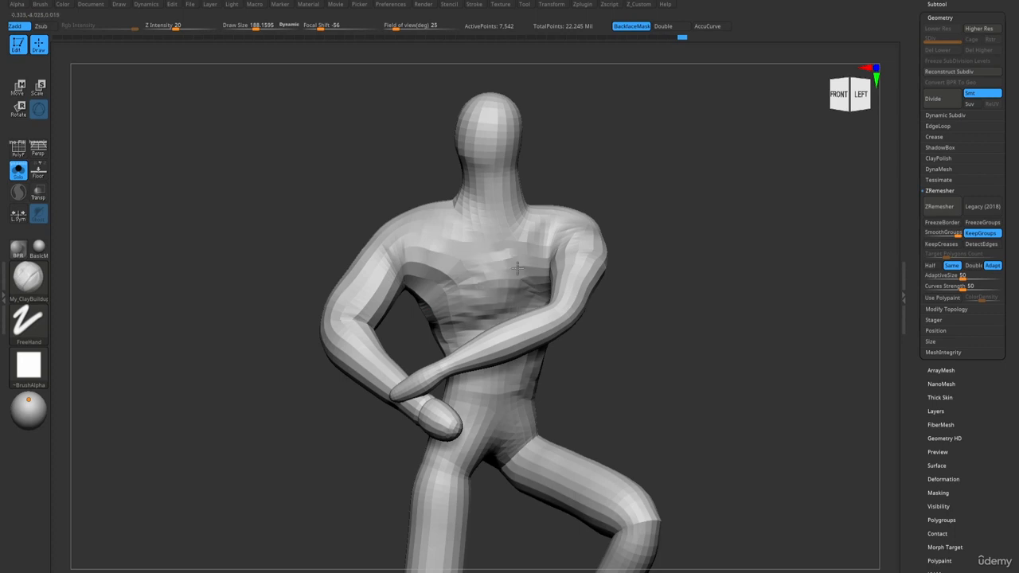
{"action": "mouse_move", "coordinate": [448, 195]}
{"action": "left_mouse_down"}
{"action": "mouse_move", "coordinate": [478, 170]}
{"action": "mouse_move", "coordinate": [489, 206]}
{"action": "mouse_move", "coordinate": [529, 240]}
{"action": "left_mouse_up"}
{"action": "right_click_drag", "start_coordinate": [486, 282], "coordinate": [550, 307]}
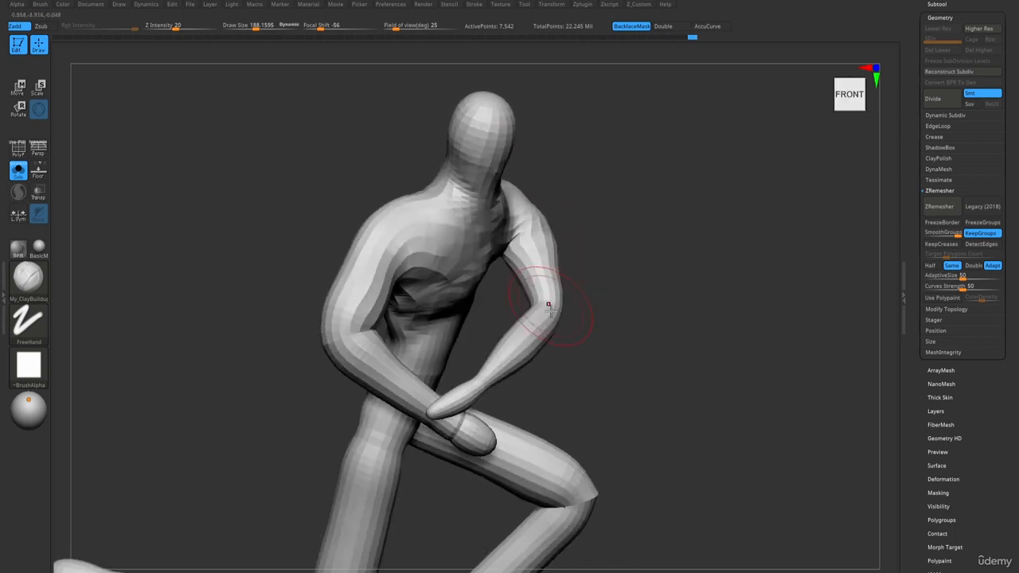
- Thicken the left upper arm with the Inflat brush at a draw size of about 188 and smooth it
{"action": "key", "text": "b"}
{"action": "key", "text": "n"}
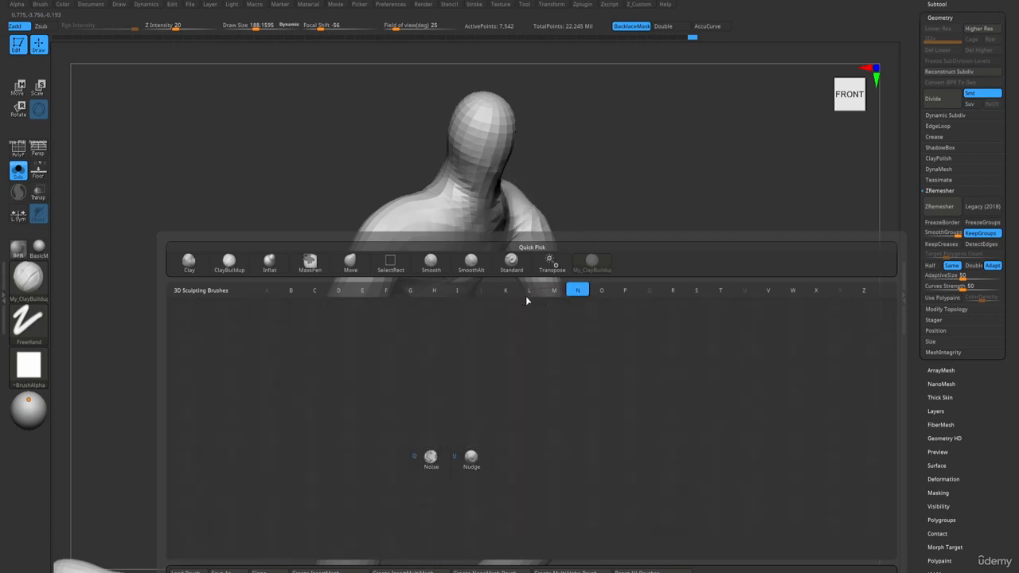
{"action": "key", "text": "Escape"}
{"action": "key", "text": "b"}
{"action": "key", "text": "i"}
{"action": "key", "text": "n"}
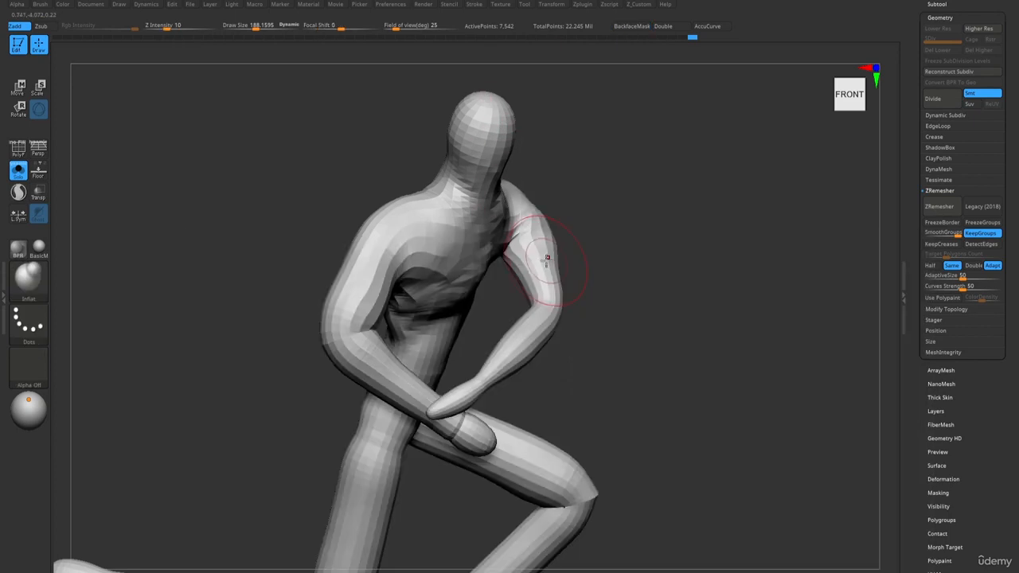
{"action": "left_click_drag", "start_coordinate": [536, 283], "coordinate": [531, 312]}
{"action": "right_click_drag", "start_coordinate": [585, 311], "coordinate": [526, 297]}
{"action": "left_click_drag", "start_coordinate": [562, 285], "coordinate": [585, 252]}
{"action": "right_click_drag", "start_coordinate": [561, 278], "coordinate": [513, 269]}
{"action": "left_click_drag", "start_coordinate": [643, 268], "coordinate": [624, 279], "text": "shift"}
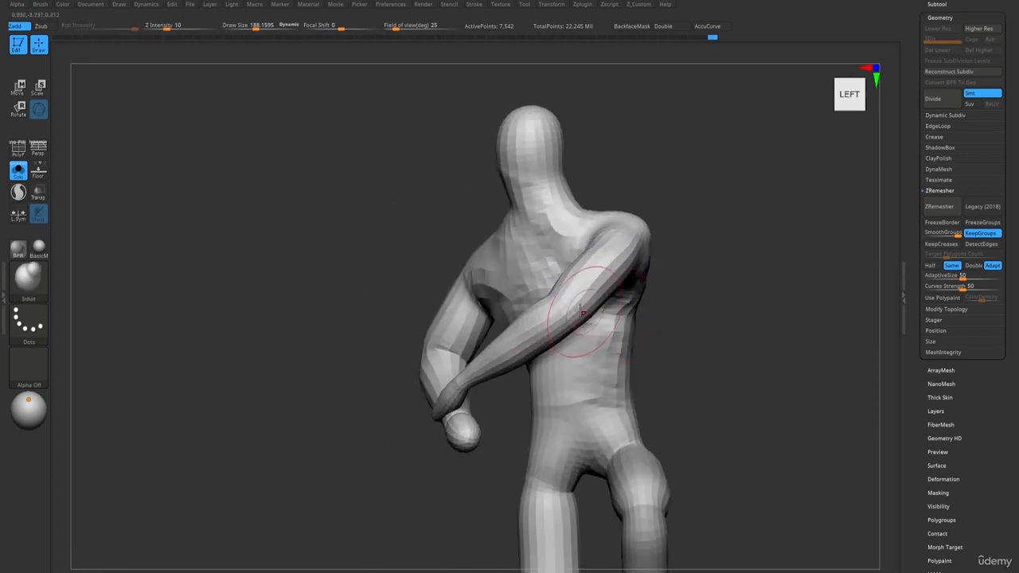
- Smooth the clay strokes on the back, the sides of the torso and the back of the right shoulder
{"action": "right_click_drag", "start_coordinate": [596, 314], "coordinate": [509, 275]}
{"action": "mouse_move", "coordinate": [639, 278]}
{"action": "left_mouse_down", "text": "shift"}
{"action": "mouse_move", "coordinate": [713, 327]}
{"action": "mouse_move", "coordinate": [700, 376]}
{"action": "left_mouse_up", "text": "shift"}
{"action": "right_click_drag", "start_coordinate": [593, 319], "coordinate": [477, 254]}
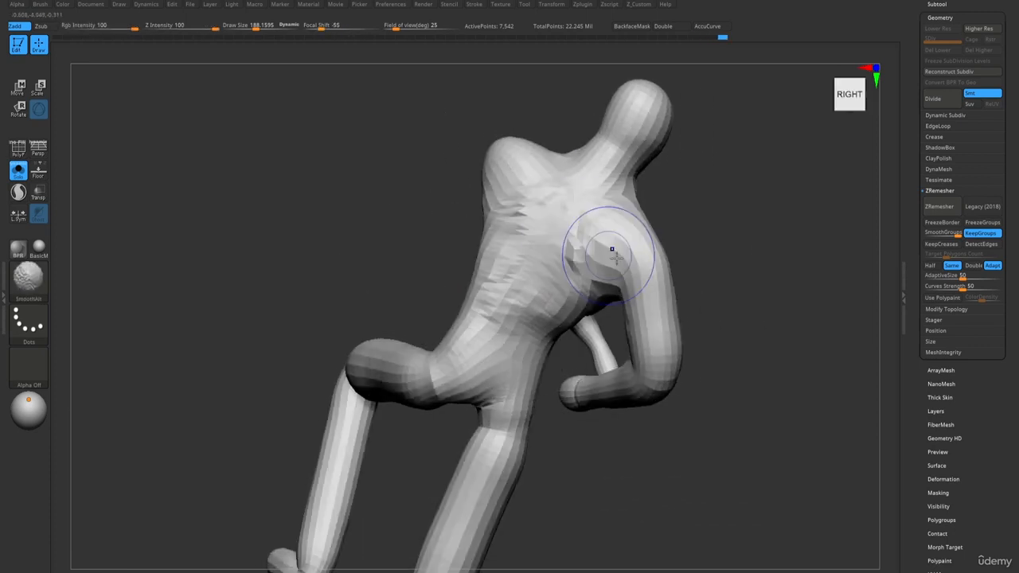
{"action": "mouse_move", "coordinate": [609, 246]}
{"action": "left_mouse_down", "text": "shift"}
{"action": "mouse_move", "coordinate": [525, 283]}
{"action": "mouse_move", "coordinate": [551, 343]}
{"action": "mouse_move", "coordinate": [515, 376]}
{"action": "left_mouse_up", "text": "shift"}
{"action": "mouse_move", "coordinate": [589, 342]}
{"action": "right_mouse_down"}
{"action": "mouse_move", "coordinate": [541, 349]}
{"action": "mouse_move", "coordinate": [565, 278]}
{"action": "right_mouse_up"}
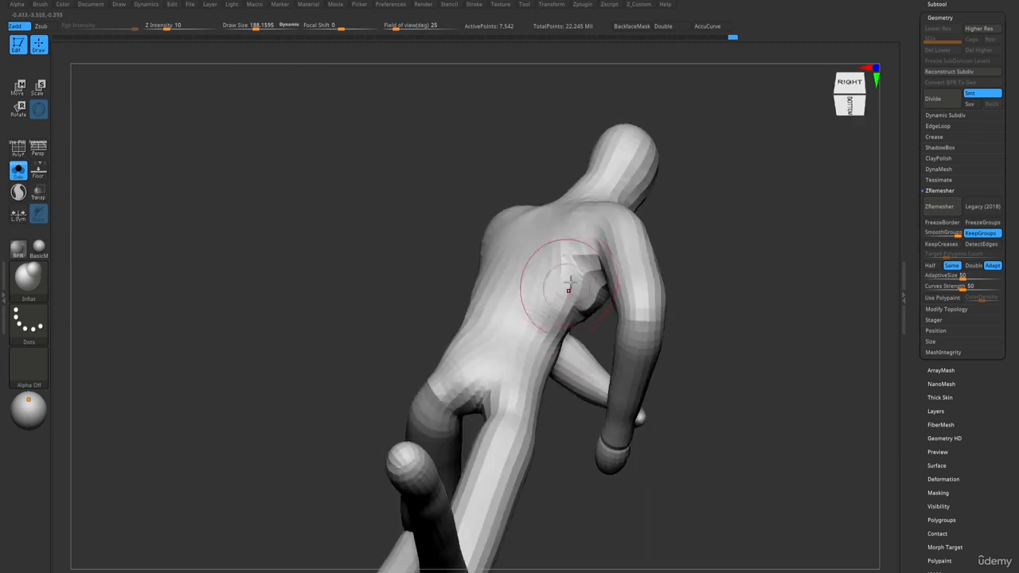
- Inflate the area behind and below the right armpit and smooth it into the back
{"action": "left_click_drag", "start_coordinate": [566, 278], "coordinate": [591, 294]}
{"action": "right_click_drag", "start_coordinate": [584, 292], "coordinate": [586, 285]}
{"action": "left_click_drag", "start_coordinate": [586, 288], "coordinate": [582, 316]}
{"action": "right_click_drag", "start_coordinate": [582, 316], "coordinate": [561, 287]}
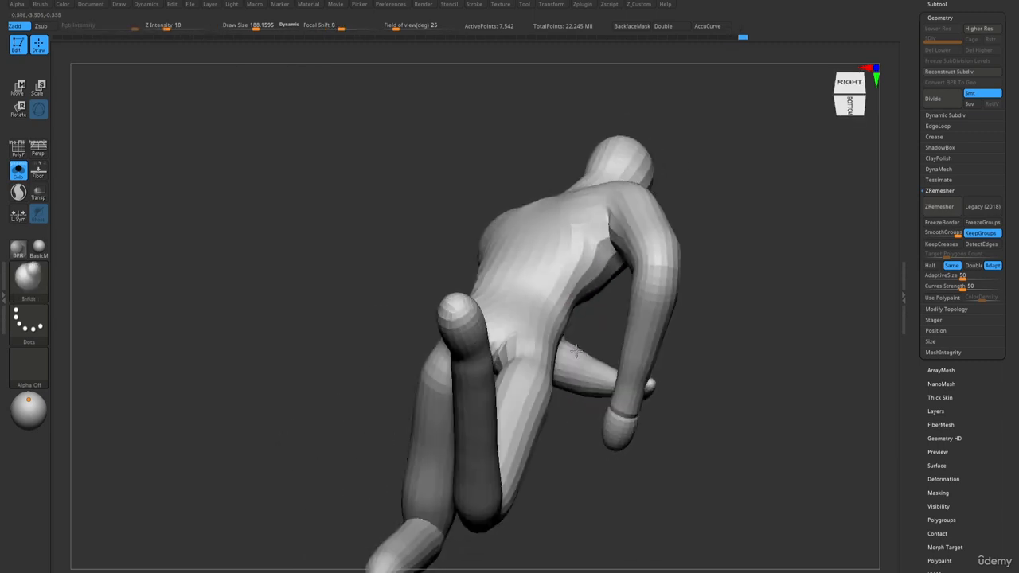
{"action": "left_click_drag", "start_coordinate": [557, 262], "coordinate": [569, 306], "text": "shift"}
- Build up the pelvis and groin with the clay brush, smooth toward the left thigh, and undo the last smoothing stroke
{"action": "mouse_move", "coordinate": [510, 318]}
{"action": "right_mouse_down"}
{"action": "mouse_move", "coordinate": [545, 327]}
{"action": "mouse_move", "coordinate": [588, 372]}
{"action": "mouse_move", "coordinate": [606, 342]}
{"action": "mouse_move", "coordinate": [581, 308]}
{"action": "right_mouse_up"}
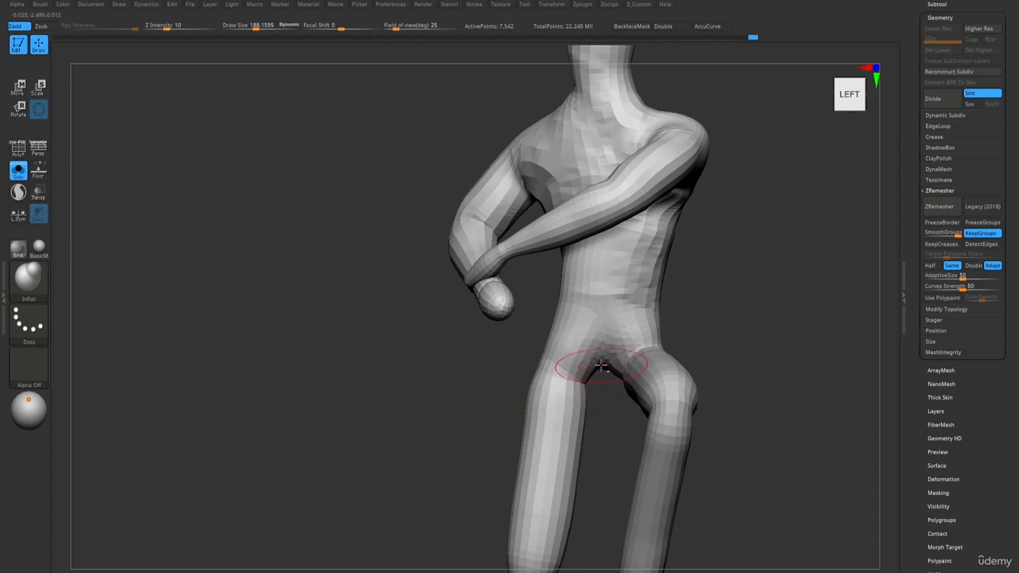
{"action": "key", "text": "2"}
{"action": "mouse_move", "coordinate": [603, 355]}
{"action": "left_mouse_down"}
{"action": "mouse_move", "coordinate": [596, 329]}
{"action": "mouse_move", "coordinate": [538, 337]}
{"action": "left_mouse_up"}
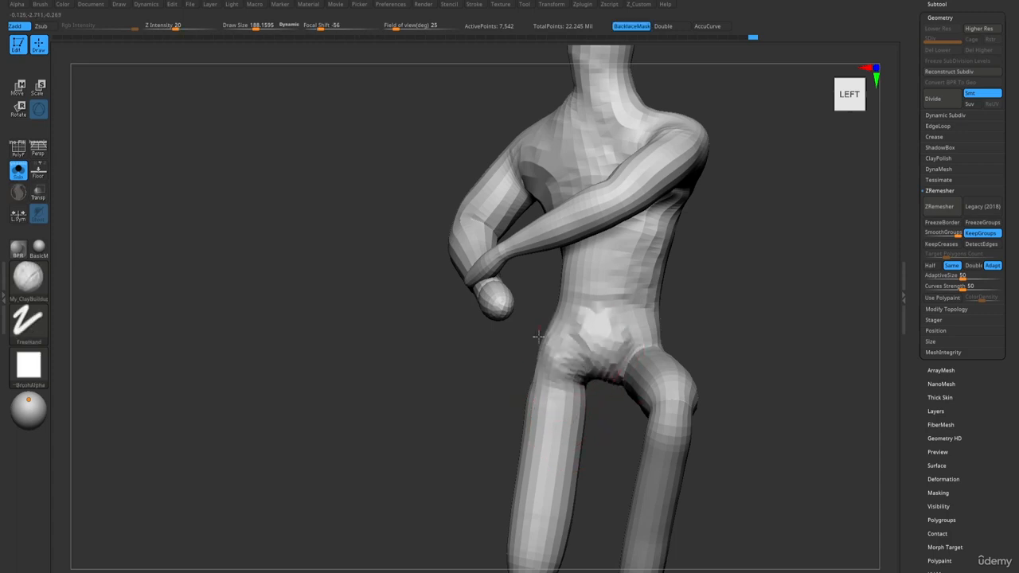
{"action": "right_click_drag", "start_coordinate": [621, 369], "coordinate": [643, 373]}
{"action": "left_click_drag", "start_coordinate": [643, 382], "coordinate": [629, 362], "text": "shift"}
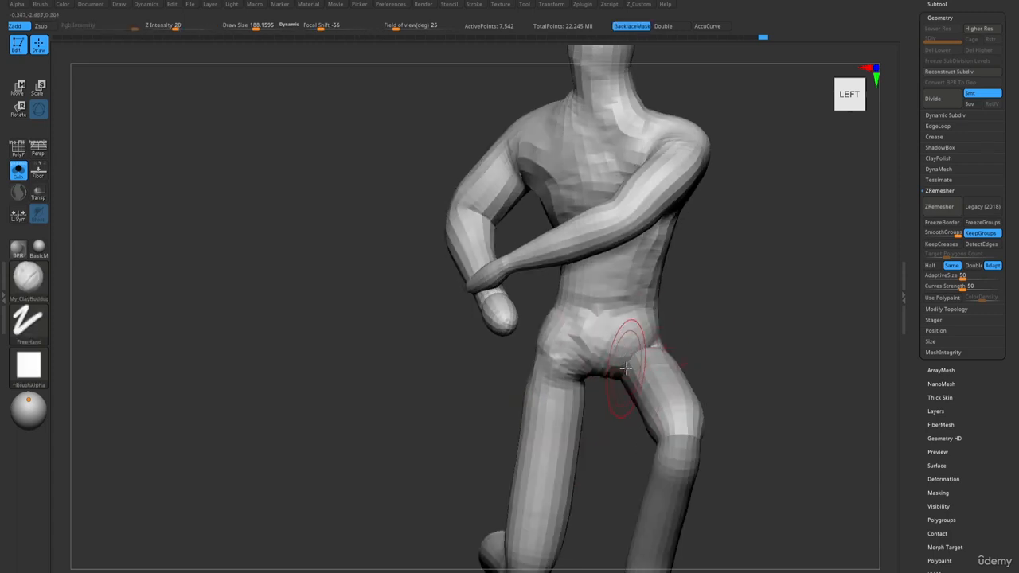
{"action": "right_click_drag", "start_coordinate": [626, 365], "coordinate": [654, 360]}
{"action": "mouse_move", "coordinate": [649, 356]}
{"action": "left_mouse_down", "text": "shift"}
{"action": "mouse_move", "coordinate": [636, 365]}
{"action": "mouse_move", "coordinate": [640, 346]}
{"action": "mouse_move", "coordinate": [639, 362]}
{"action": "left_mouse_up", "text": "shift"}
{"action": "key", "text": "ctrl+z"}
- Fill the crease between the groin and left thigh with C_Clay at a draw size of about 146, including the underside
{"action": "key", "text": "2"}
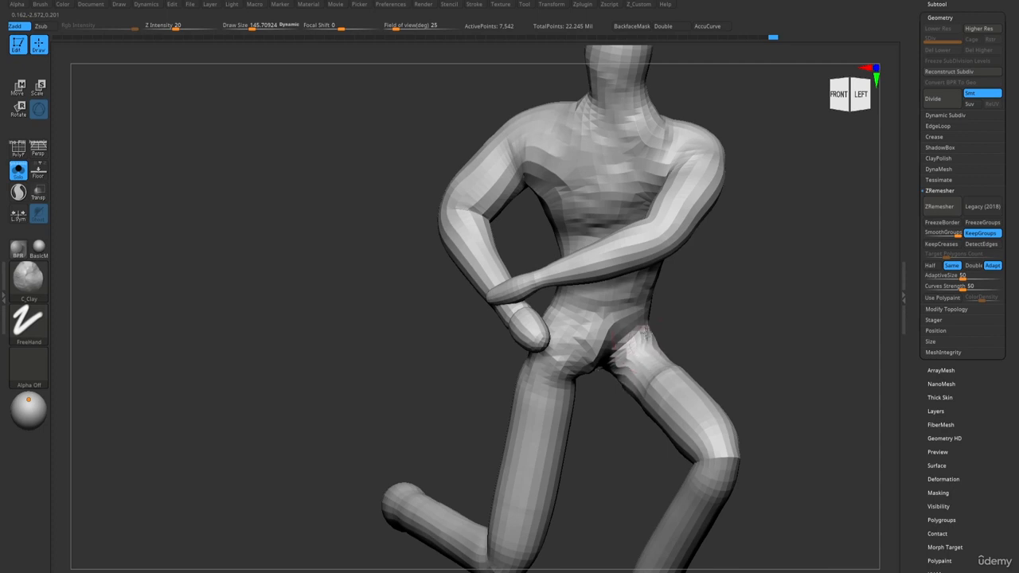
{"action": "right_click_drag", "start_coordinate": [642, 340], "coordinate": [685, 323]}
{"action": "left_click_drag", "start_coordinate": [638, 340], "coordinate": [654, 353]}
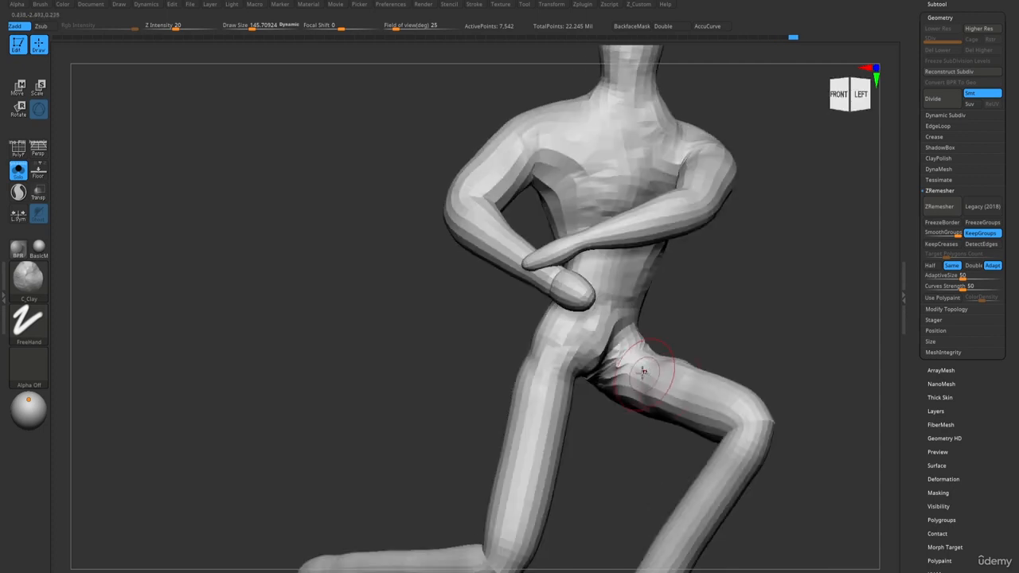
{"action": "right_click_drag", "start_coordinate": [644, 371], "coordinate": [637, 343]}
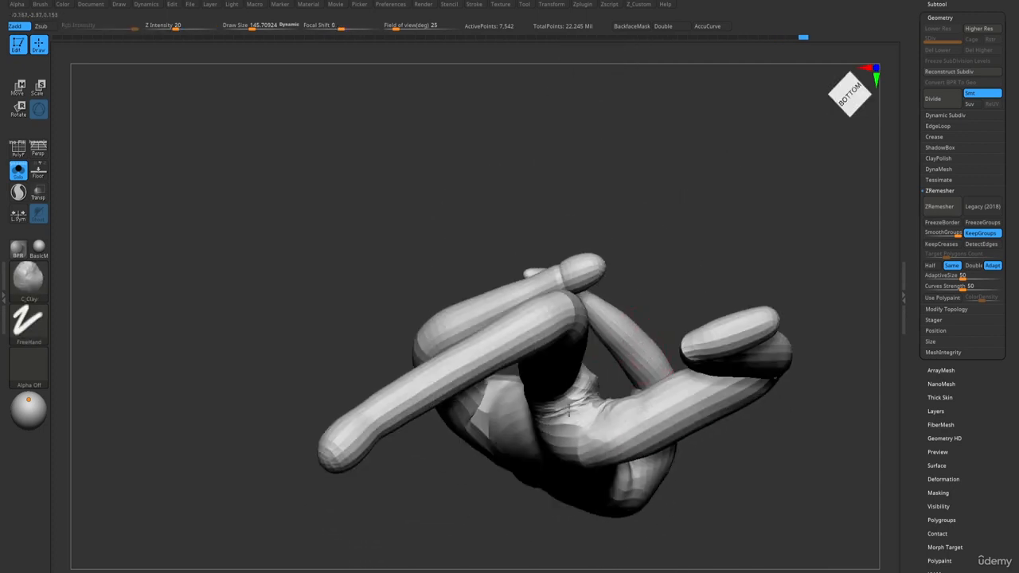
{"action": "mouse_move", "coordinate": [568, 410]}
{"action": "left_mouse_down"}
{"action": "mouse_move", "coordinate": [583, 399]}
{"action": "mouse_move", "coordinate": [559, 412]}
{"action": "left_mouse_up"}
{"action": "mouse_move", "coordinate": [559, 412]}
{"action": "right_mouse_down"}
{"action": "mouse_move", "coordinate": [559, 366]}
{"action": "mouse_move", "coordinate": [587, 337]}
{"action": "mouse_move", "coordinate": [567, 388]}
{"action": "right_mouse_up"}
{"action": "right_click_drag", "start_coordinate": [592, 420], "coordinate": [653, 374]}
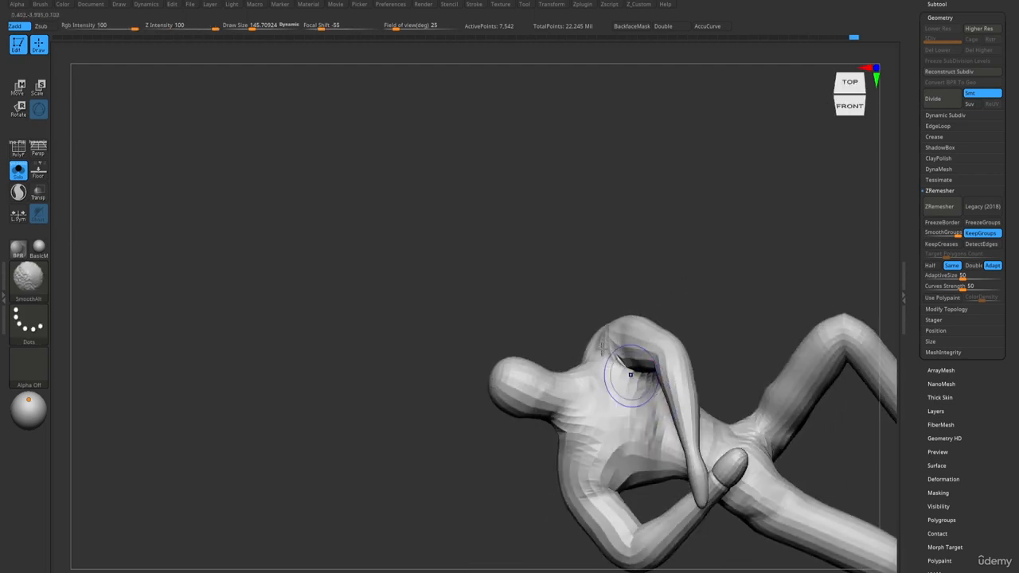
- Try remeshing the figure with ZRemesher while keeping polygroups, check the polygroup wireframe, and undo the remesh
{"action": "mouse_move", "coordinate": [655, 415]}
{"action": "right_mouse_down"}
{"action": "mouse_move", "coordinate": [551, 277]}
{"action": "mouse_move", "coordinate": [596, 252]}
{"action": "mouse_move", "coordinate": [596, 288]}
{"action": "mouse_move", "coordinate": [550, 205]}
{"action": "right_mouse_up"}
{"action": "right_click_drag", "start_coordinate": [550, 205], "coordinate": [581, 267], "text": "ctrl"}
{"action": "mouse_move", "coordinate": [617, 274]}
{"action": "right_mouse_down"}
{"action": "mouse_move", "coordinate": [577, 275]}
{"action": "mouse_move", "coordinate": [621, 289]}
{"action": "right_mouse_up"}
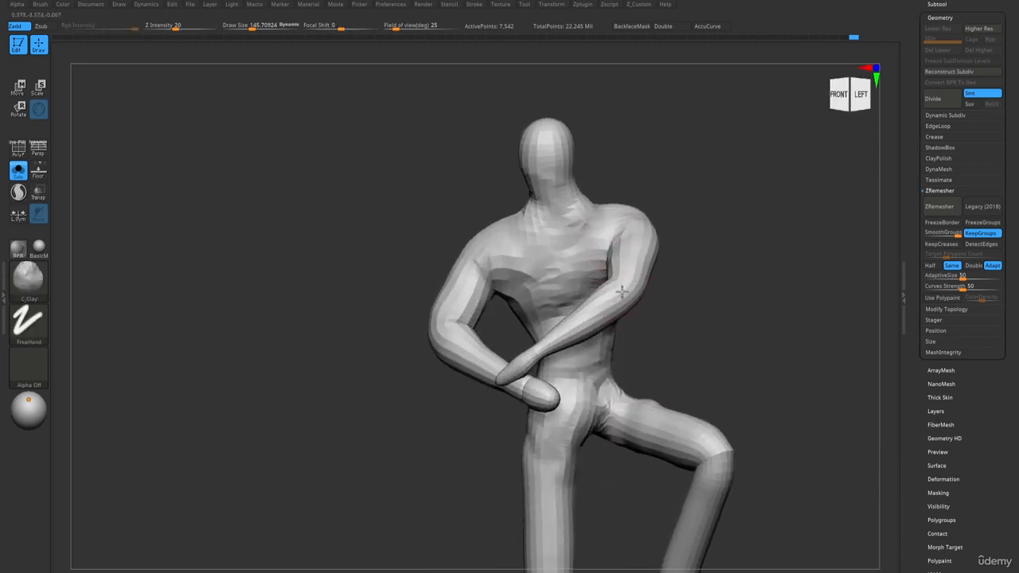
{"action": "left_click", "coordinate": [939, 207]}
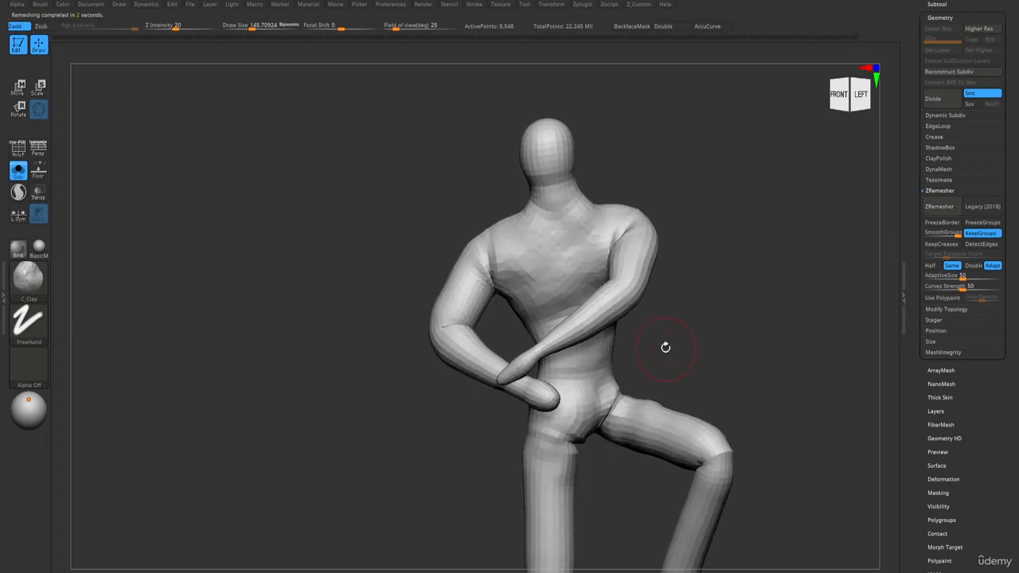
{"action": "key", "text": "shift+f"}
{"action": "key", "text": "shift+f"}
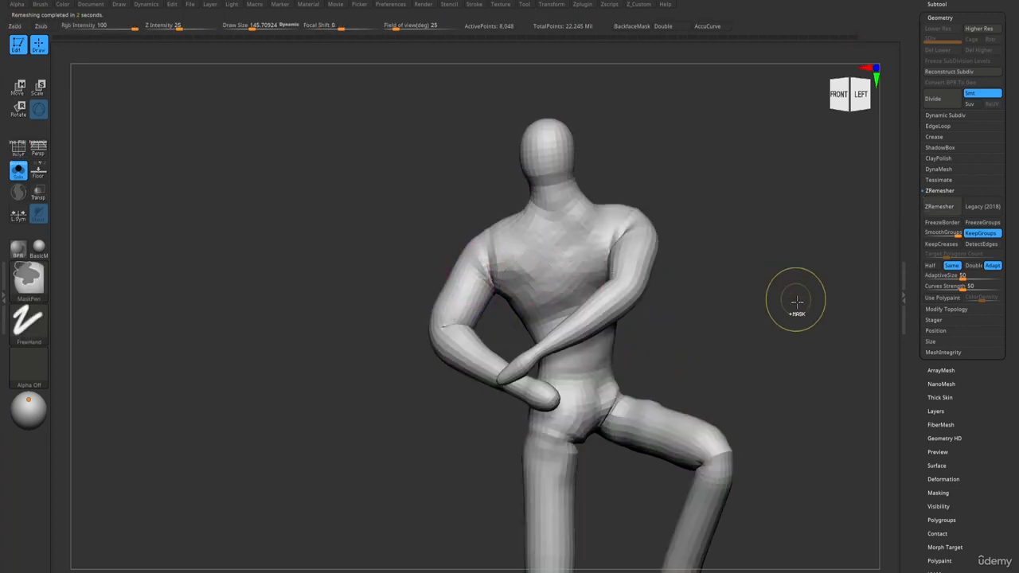
{"action": "key", "text": "ctrl+z"}
{"action": "key", "text": "shift+f"}
{"action": "key", "text": "shift+f"}
- Smooth the left upper arm and the crease at the front of the left armpit
{"action": "right_click_drag", "start_coordinate": [643, 263], "coordinate": [639, 246], "text": "shift"}
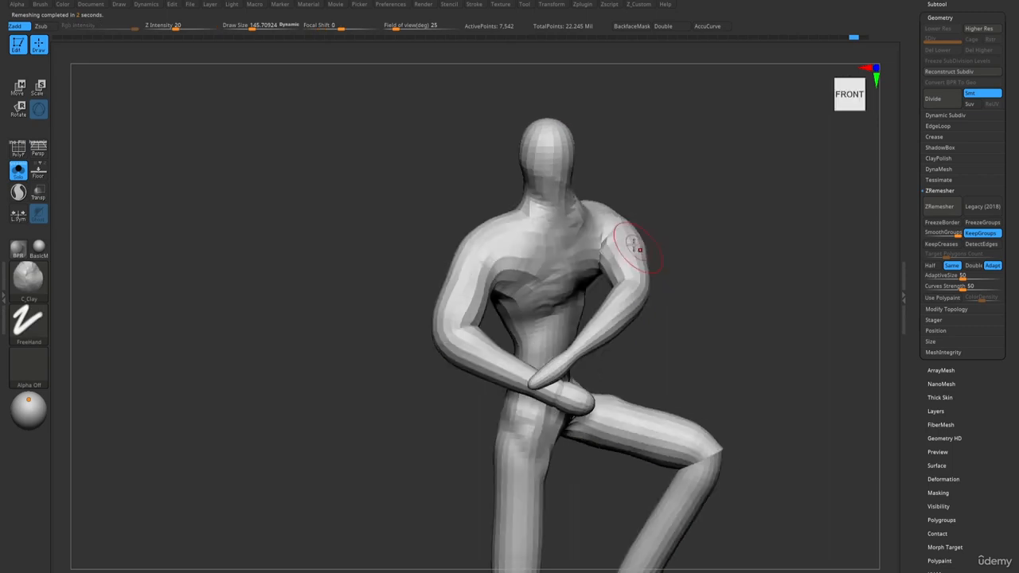
{"action": "mouse_move", "coordinate": [637, 242]}
{"action": "left_mouse_down", "text": "shift"}
{"action": "mouse_move", "coordinate": [626, 256]}
{"action": "mouse_move", "coordinate": [633, 279]}
{"action": "left_mouse_up", "text": "shift"}
{"action": "right_click_drag", "start_coordinate": [627, 258], "coordinate": [617, 295], "text": "ctrl"}
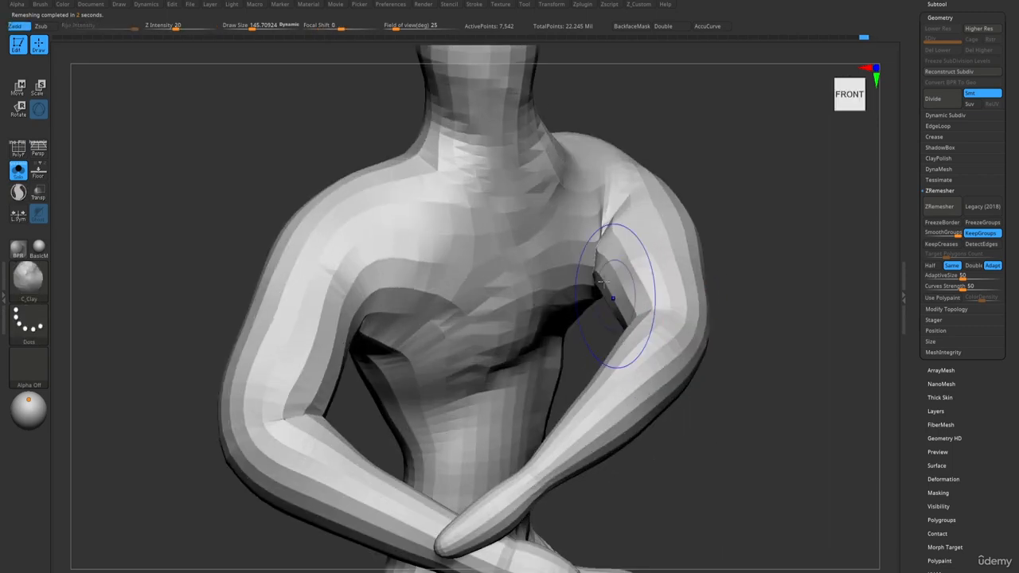
{"action": "mouse_move", "coordinate": [617, 295]}
{"action": "left_mouse_down", "text": "shift"}
{"action": "mouse_move", "coordinate": [608, 277]}
{"action": "mouse_move", "coordinate": [603, 298]}
{"action": "left_mouse_up", "text": "shift"}
{"action": "right_click_drag", "start_coordinate": [584, 291], "coordinate": [601, 251]}
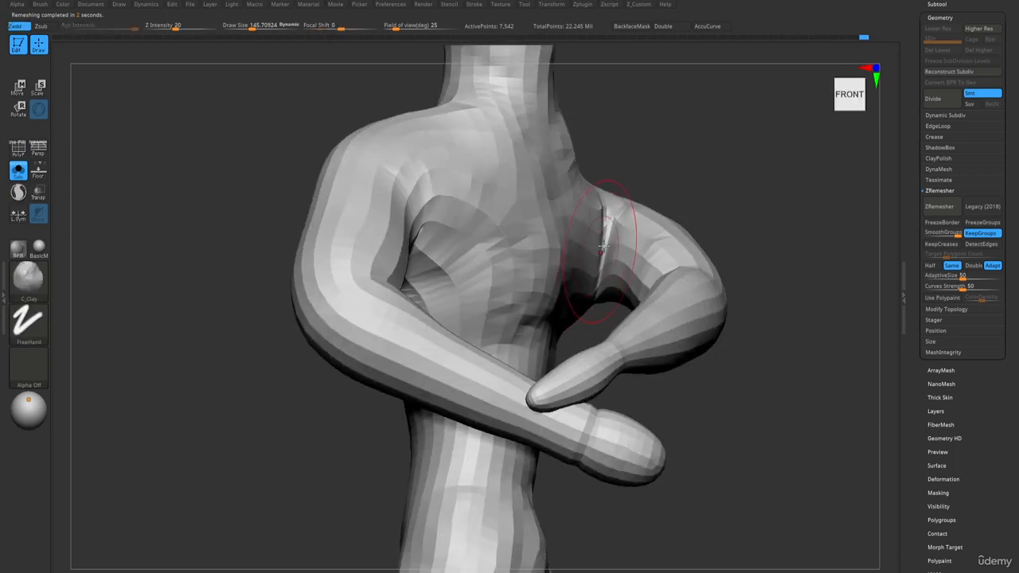
- Undo the last armpit stroke, smooth the crease between chest and left arm again, and carve it with C_Clay
{"action": "key", "text": "ctrl+z"}
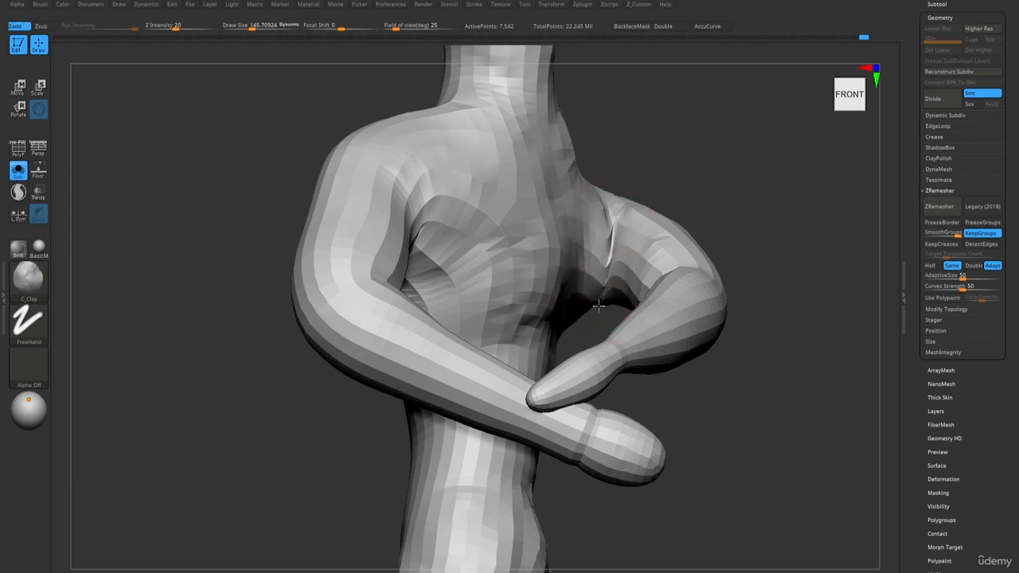
{"action": "left_click_drag", "start_coordinate": [601, 294], "coordinate": [608, 237], "text": "shift"}
{"action": "key", "text": "shift"}
{"action": "right_click_drag", "start_coordinate": [606, 179], "coordinate": [599, 229]}
{"action": "mouse_move", "coordinate": [604, 247]}
{"action": "left_mouse_down", "text": "alt"}
{"action": "mouse_move", "coordinate": [603, 209]}
{"action": "mouse_move", "coordinate": [609, 264]}
{"action": "left_mouse_up", "text": "alt"}
{"action": "right_click_drag", "start_coordinate": [602, 236], "coordinate": [604, 231]}
- Reshape the chest edge at the left armpit with the Move brush and smooth the fold
{"action": "key", "text": "b"}
{"action": "key", "text": "m"}
{"action": "key", "text": "v"}
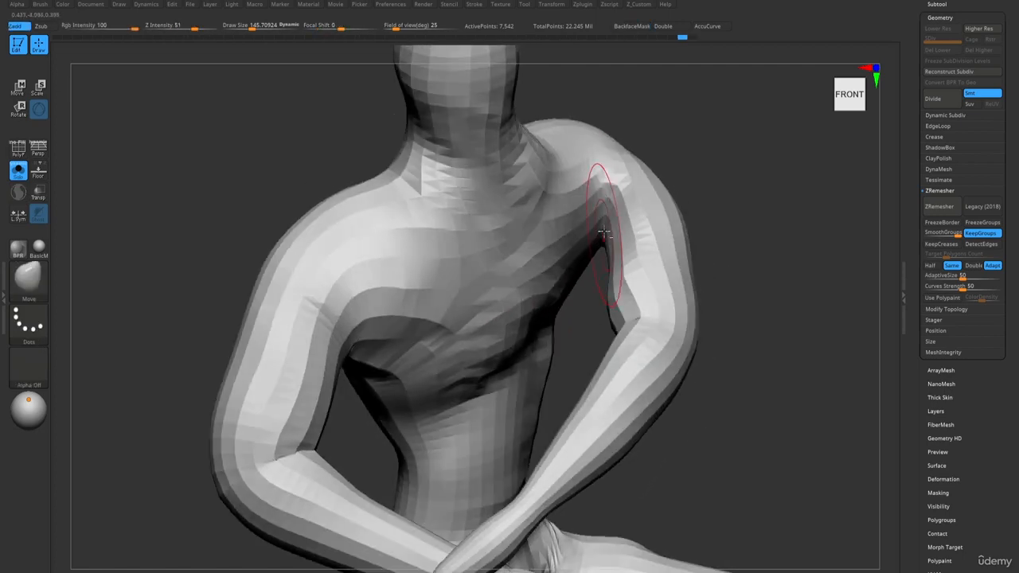
{"action": "right_click_drag", "start_coordinate": [599, 268], "coordinate": [584, 230]}
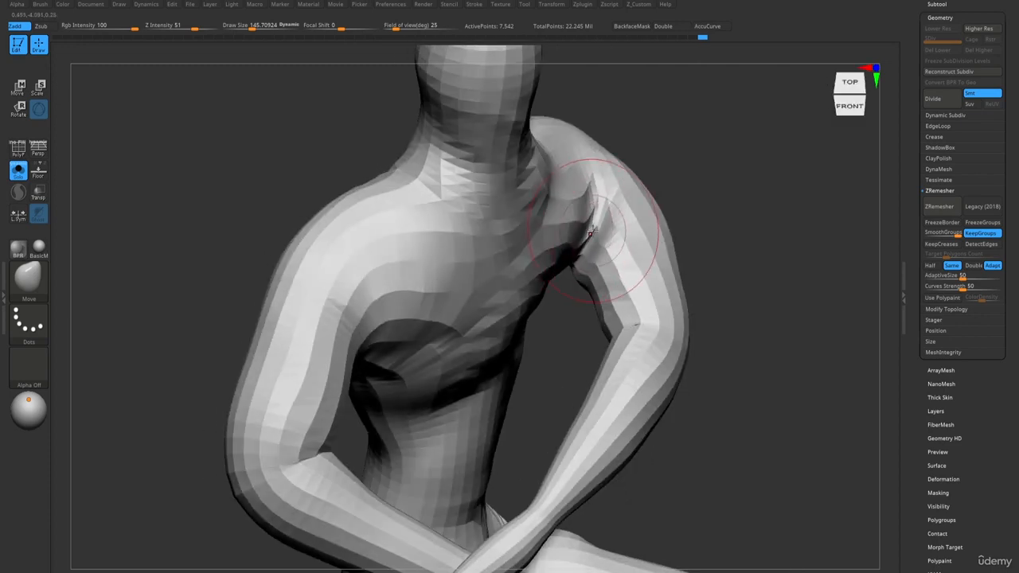
{"action": "left_click_drag", "start_coordinate": [589, 233], "coordinate": [593, 224], "text": "shift"}
- Build up clay along the crease between the left chest and upper arm and smooth it
{"action": "key", "text": "b"}
{"action": "key", "text": "c"}
{"action": "key", "text": "b"}
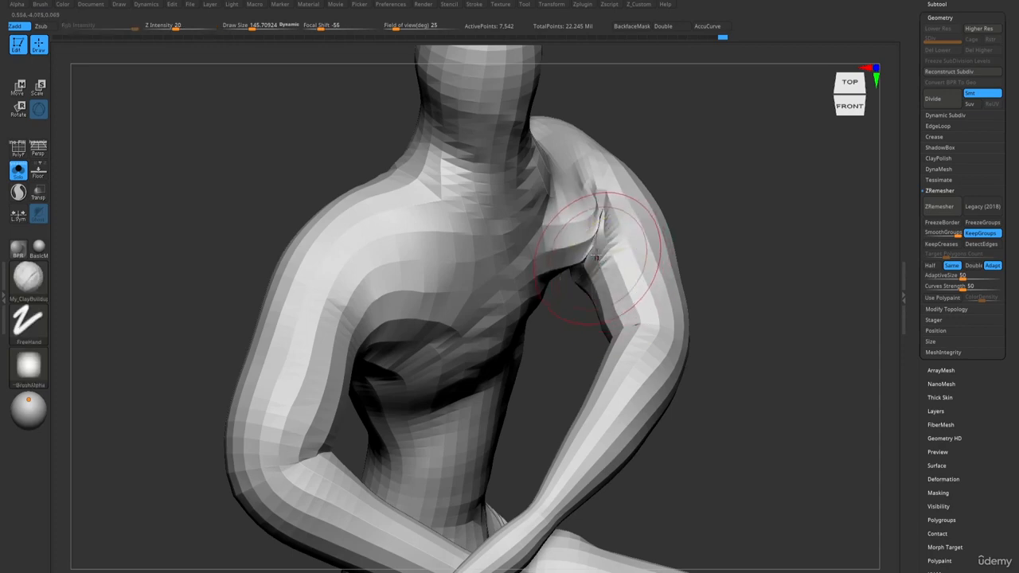
{"action": "right_click_drag", "start_coordinate": [603, 250], "coordinate": [595, 247]}
{"action": "left_click_drag", "start_coordinate": [595, 247], "coordinate": [591, 253], "text": "shift"}
- Undo the last armpit stroke, smooth the inner left armpit again, and add clay at the front of it
{"action": "mouse_move", "coordinate": [561, 280]}
{"action": "right_mouse_down"}
{"action": "mouse_move", "coordinate": [605, 318]}
{"action": "mouse_move", "coordinate": [600, 307]}
{"action": "right_mouse_up"}
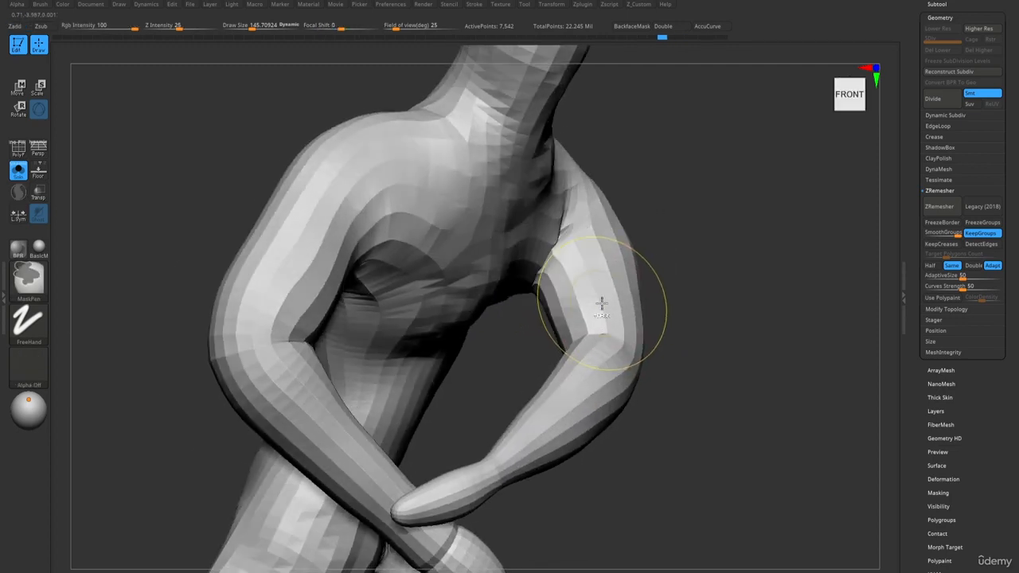
{"action": "key", "text": "ctrl+z"}
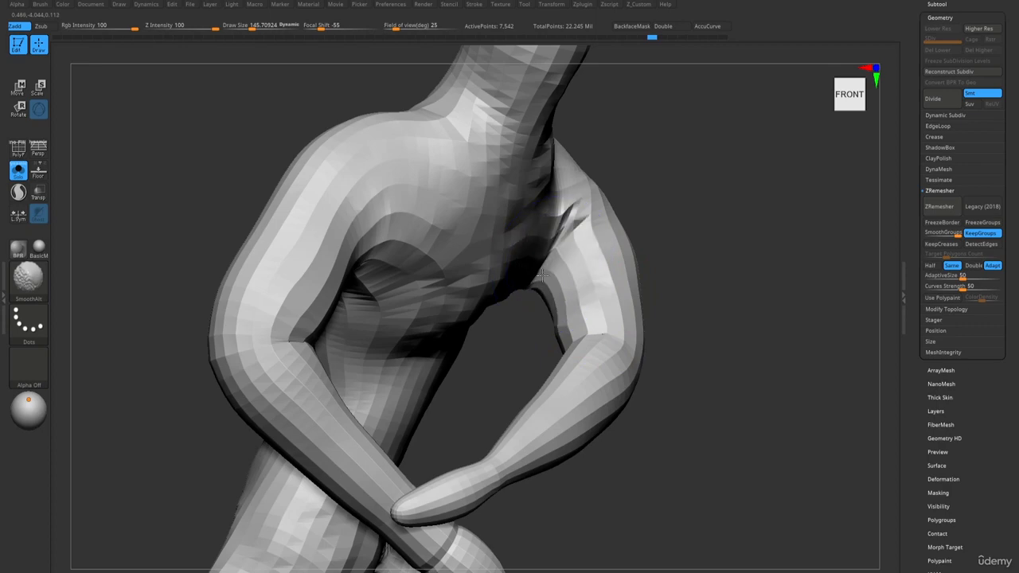
{"action": "left_click", "coordinate": [541, 276]}
{"action": "left_click", "coordinate": [536, 310]}
{"action": "mouse_move", "coordinate": [558, 298]}
{"action": "right_mouse_down"}
{"action": "mouse_move", "coordinate": [543, 283]}
{"action": "mouse_move", "coordinate": [546, 296]}
{"action": "mouse_move", "coordinate": [552, 257]}
{"action": "right_mouse_up"}
{"action": "left_click_drag", "start_coordinate": [555, 261], "coordinate": [545, 273]}
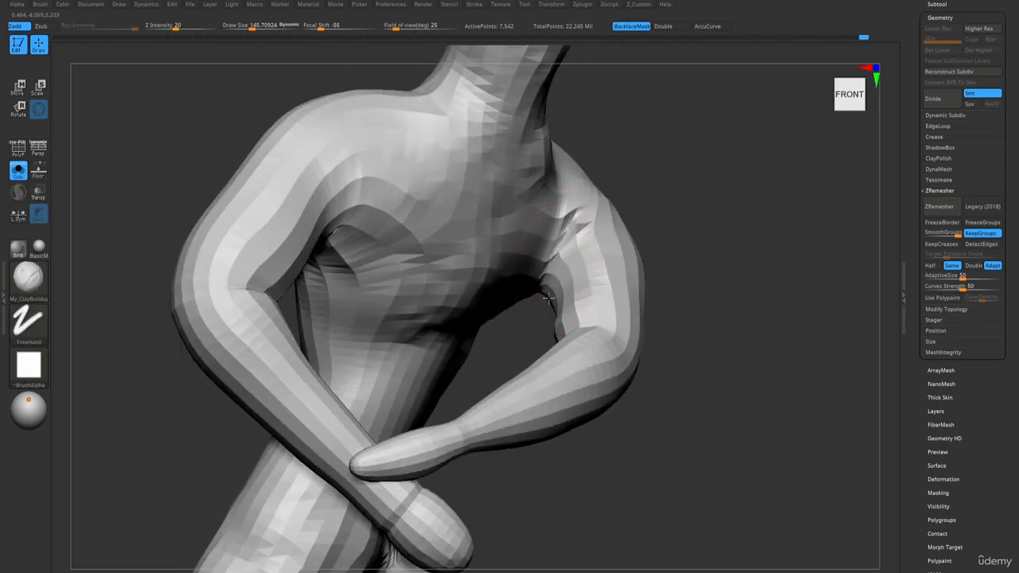
- Turn off KeepGroups and remesh the whole figure with ZRemesher, checking it with the polygroup wireframe
{"action": "right_click_drag", "start_coordinate": [561, 292], "coordinate": [552, 216], "text": "ctrl"}
{"action": "key", "text": "shift+f"}
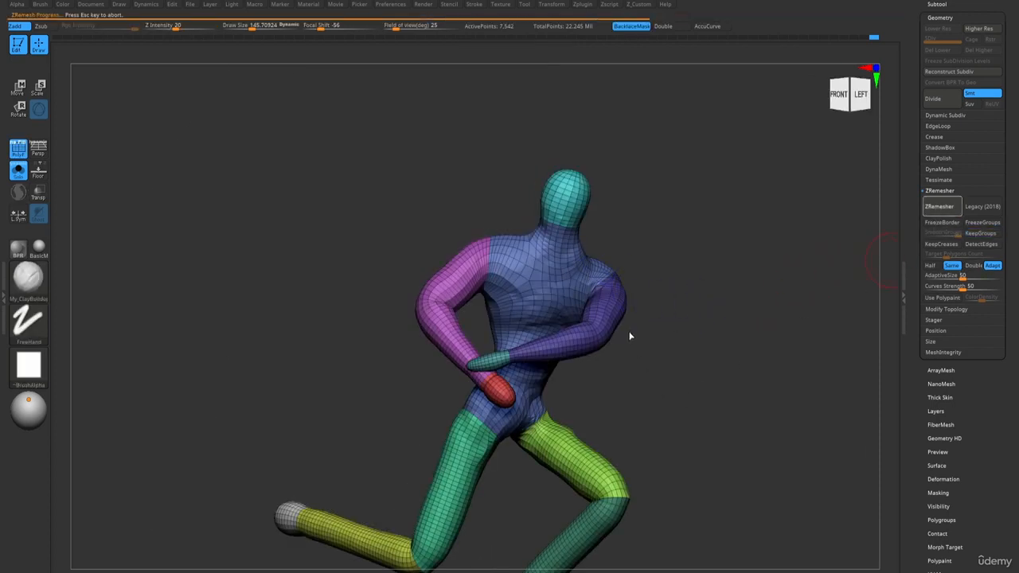
{"action": "mouse_move", "coordinate": [629, 330]}
{"action": "left_mouse_down"}
{"action": "mouse_move", "coordinate": [618, 357]}
{"action": "mouse_move", "coordinate": [627, 324]}
{"action": "left_mouse_up"}
{"action": "key", "text": "shift+f"}
- Reshape the remeshed left armpit and inner upper arm with the Move brush
{"action": "right_click_drag", "start_coordinate": [628, 325], "coordinate": [611, 311]}
{"action": "key", "text": "b"}
{"action": "key", "text": "m"}
{"action": "key", "text": "v"}
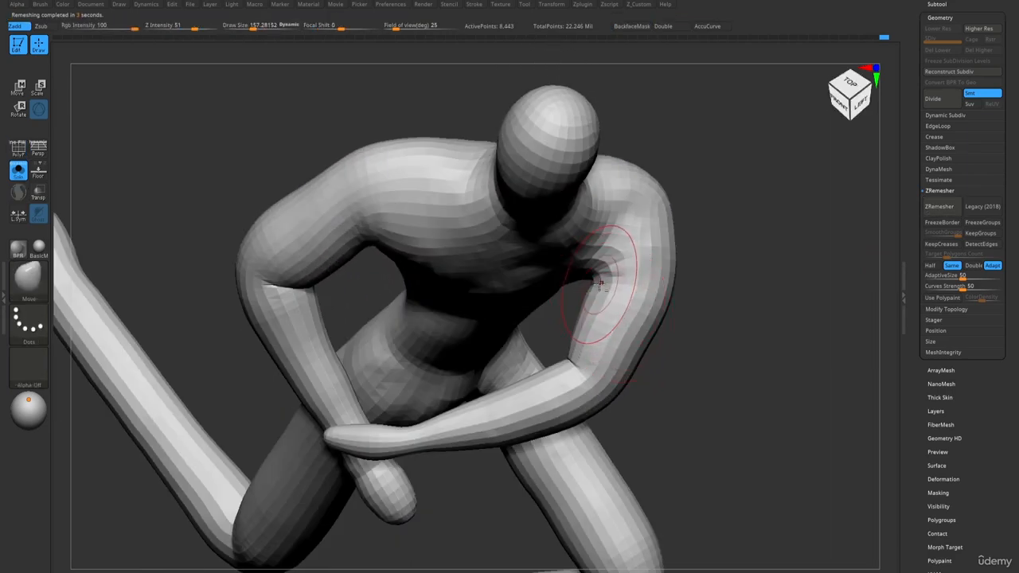
{"action": "left_click_drag", "start_coordinate": [602, 284], "coordinate": [589, 289]}
{"action": "right_click_drag", "start_coordinate": [589, 289], "coordinate": [549, 275]}
{"action": "mouse_move", "coordinate": [607, 200]}
{"action": "right_mouse_down"}
{"action": "mouse_move", "coordinate": [600, 228]}
{"action": "mouse_move", "coordinate": [596, 212]}
{"action": "mouse_move", "coordinate": [610, 230]}
{"action": "mouse_move", "coordinate": [592, 187]}
{"action": "mouse_move", "coordinate": [610, 210]}
{"action": "right_mouse_up"}
- Show the muscular reference beside the mannequin in a split view and adjust the kneeling leg's knee and shin with a larger Move brush
{"action": "key", "text": "alt+s"}
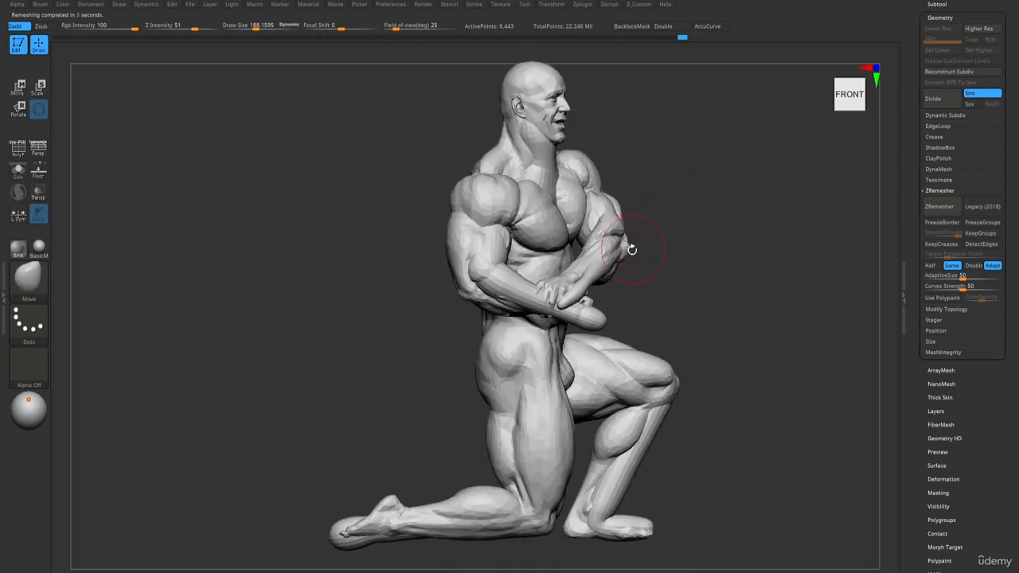
{"action": "right_click_drag", "start_coordinate": [628, 250], "coordinate": [549, 243]}
{"action": "key", "text": "alt+s"}
{"action": "mouse_move", "coordinate": [655, 275]}
{"action": "right_mouse_down"}
{"action": "mouse_move", "coordinate": [689, 305]}
{"action": "mouse_move", "coordinate": [713, 307]}
{"action": "right_mouse_up"}
{"action": "key", "text": "alt+s"}
{"action": "key", "text": "alt+f"}
{"action": "mouse_move", "coordinate": [614, 231]}
{"action": "right_mouse_down"}
{"action": "mouse_move", "coordinate": [621, 182]}
{"action": "mouse_move", "coordinate": [605, 182]}
{"action": "mouse_move", "coordinate": [658, 296]}
{"action": "mouse_move", "coordinate": [658, 285]}
{"action": "right_mouse_up"}
{"action": "key", "text": "]"}
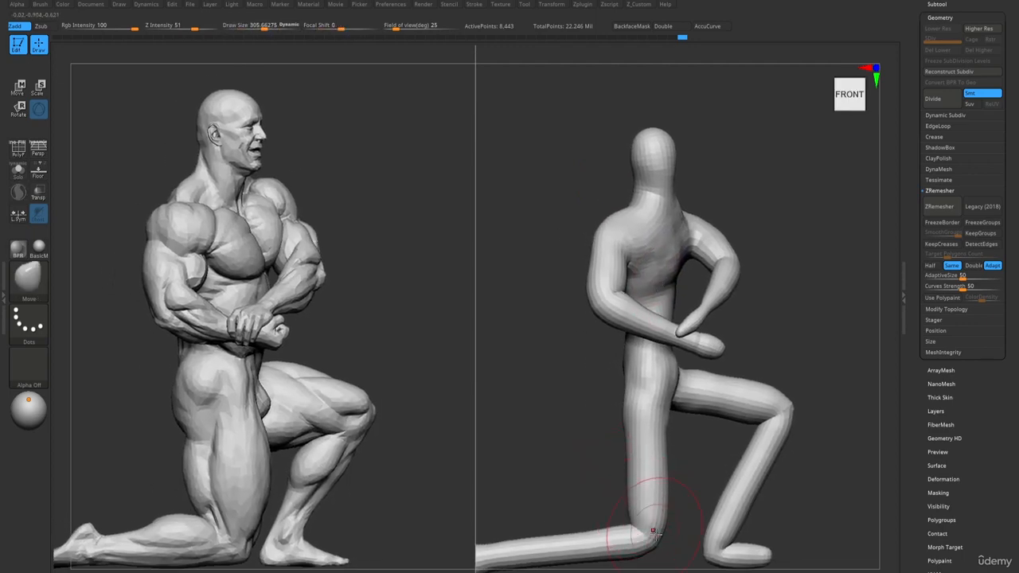
{"action": "left_click_drag", "start_coordinate": [648, 562], "coordinate": [600, 566]}
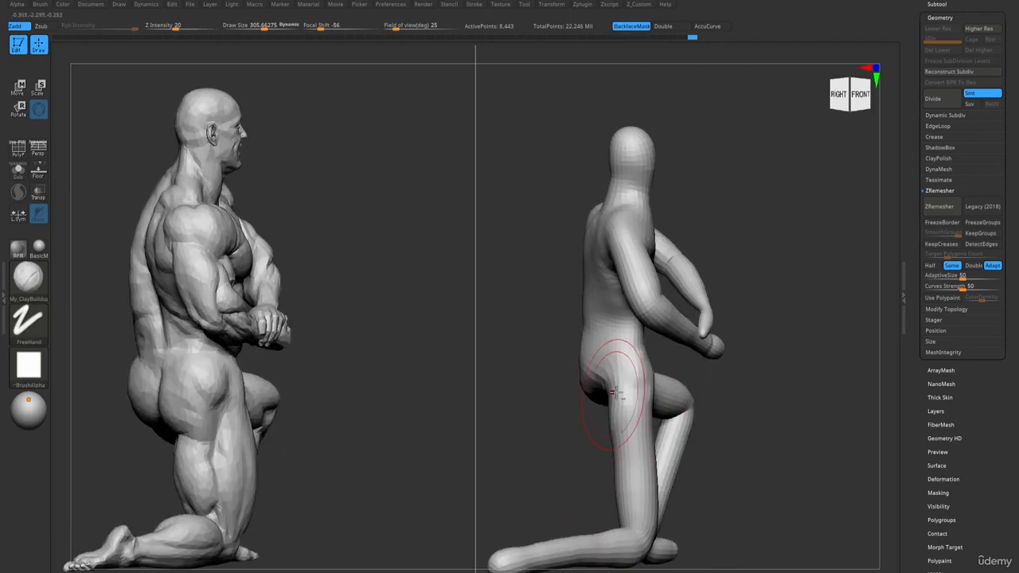
- Build up clay over the buttocks and under the pelvis with a smaller ClayBuildup brush
{"action": "right_click_drag", "start_coordinate": [616, 430], "coordinate": [603, 404], "text": "shift"}
{"action": "left_click_drag", "start_coordinate": [603, 404], "coordinate": [598, 416]}
{"action": "right_click_drag", "start_coordinate": [598, 417], "coordinate": [575, 392], "text": "shift"}
{"action": "key", "text": "s"}
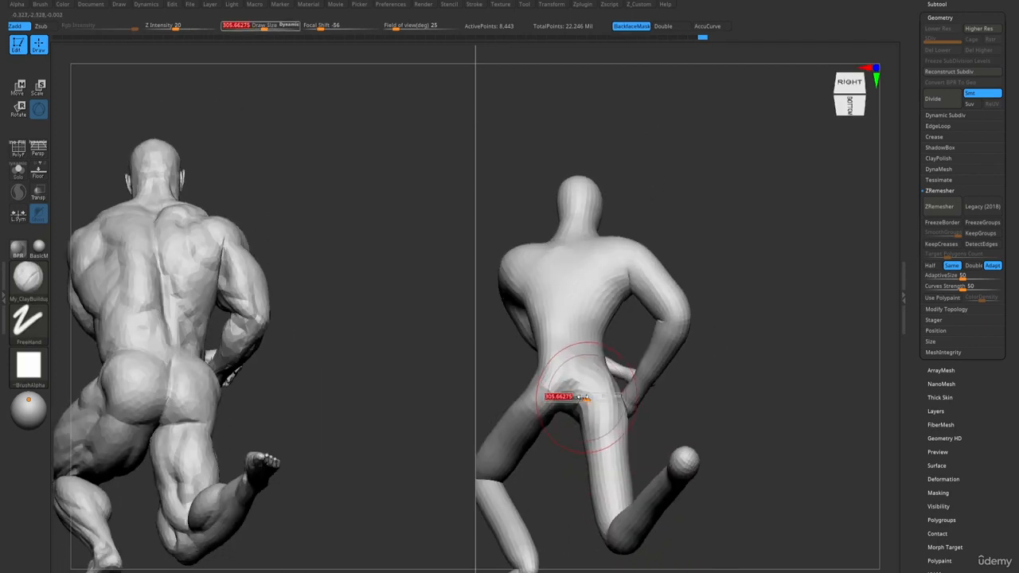
{"action": "mouse_move", "coordinate": [570, 396]}
{"action": "left_mouse_down"}
{"action": "mouse_move", "coordinate": [560, 397]}
{"action": "mouse_move", "coordinate": [577, 391]}
{"action": "mouse_move", "coordinate": [600, 431]}
{"action": "left_mouse_up"}
{"action": "right_click_drag", "start_coordinate": [600, 432], "coordinate": [628, 417]}
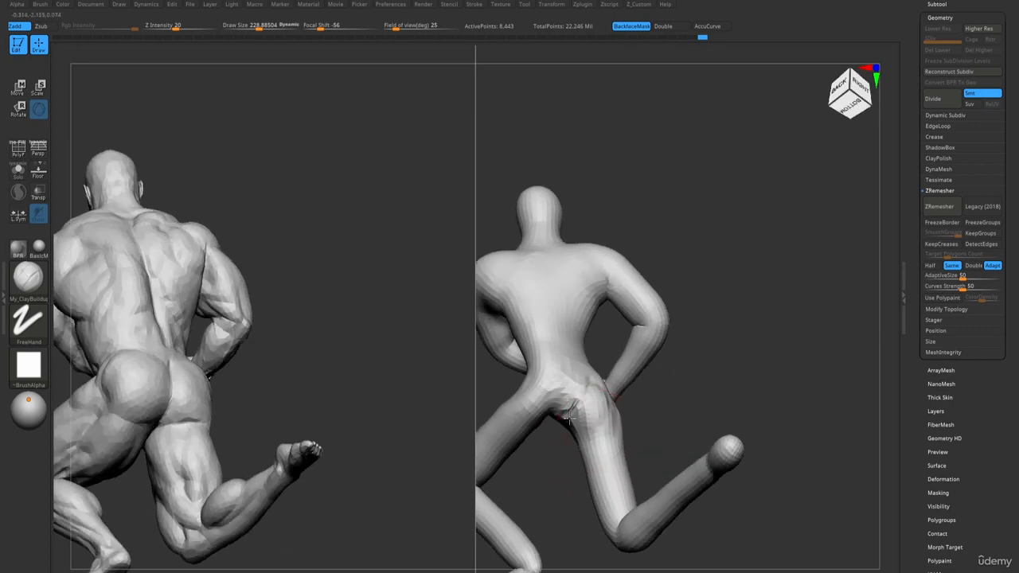
{"action": "mouse_move", "coordinate": [568, 390]}
{"action": "left_mouse_down"}
{"action": "mouse_move", "coordinate": [555, 417]}
{"action": "mouse_move", "coordinate": [575, 411]}
{"action": "mouse_move", "coordinate": [574, 441]}
{"action": "left_mouse_up"}
{"action": "right_click_drag", "start_coordinate": [581, 409], "coordinate": [614, 363]}
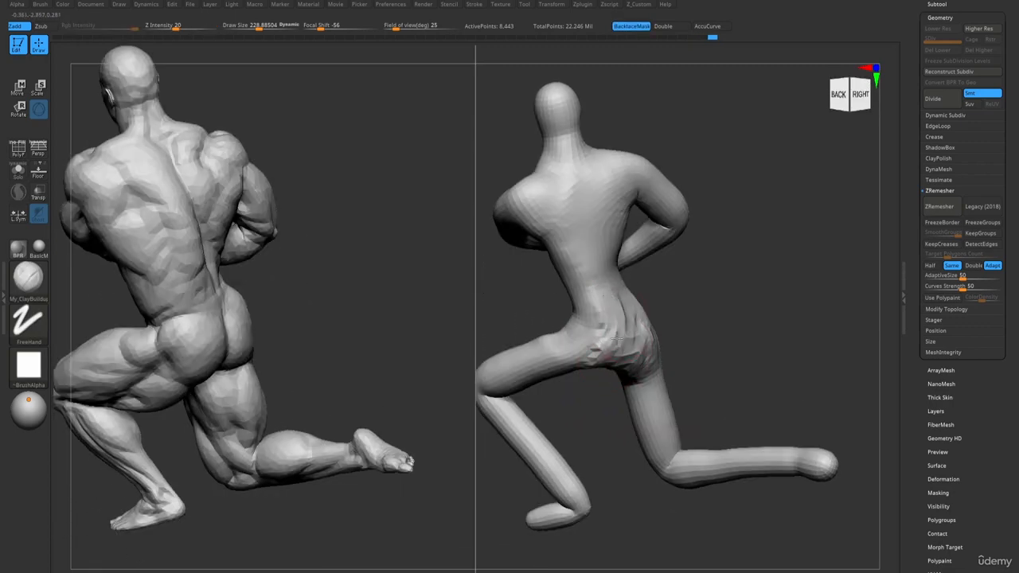
- Add more clay across the kneeling side's buttock and smooth the rough strokes
{"action": "left_click_drag", "start_coordinate": [617, 338], "coordinate": [660, 353]}
{"action": "right_click_drag", "start_coordinate": [661, 352], "coordinate": [656, 343]}
{"action": "left_click_drag", "start_coordinate": [626, 325], "coordinate": [659, 382], "text": "shift"}
- Thicken the raised leg's thigh along its upper and lower contours and blend it into the hip
{"action": "mouse_move", "coordinate": [615, 369]}
{"action": "right_mouse_down", "text": "alt"}
{"action": "mouse_move", "coordinate": [635, 358]}
{"action": "mouse_move", "coordinate": [613, 329]}
{"action": "mouse_move", "coordinate": [694, 377]}
{"action": "mouse_move", "coordinate": [693, 355]}
{"action": "right_mouse_up", "text": "alt"}
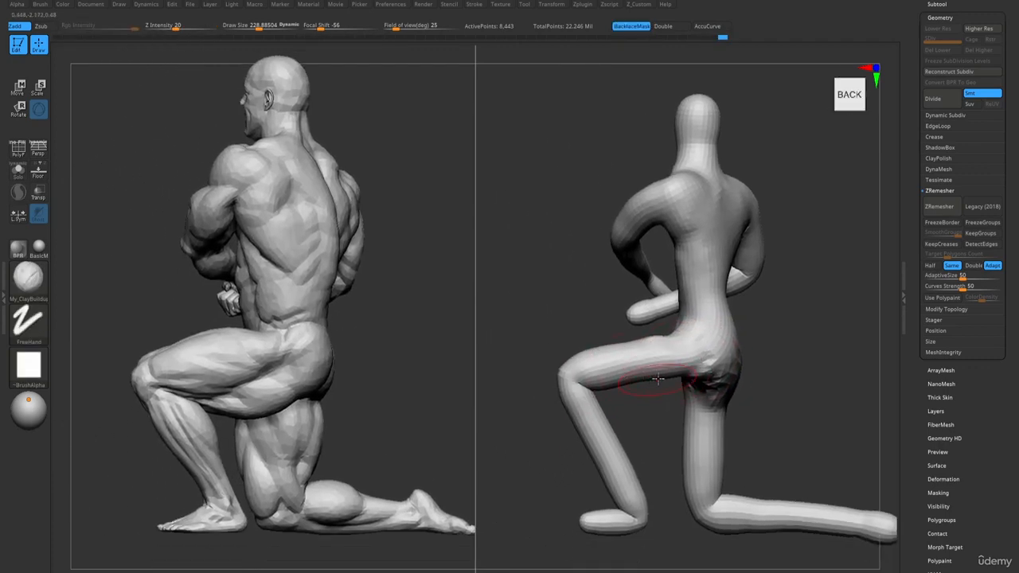
{"action": "mouse_move", "coordinate": [662, 409]}
{"action": "right_mouse_down"}
{"action": "mouse_move", "coordinate": [634, 384]}
{"action": "mouse_move", "coordinate": [657, 388]}
{"action": "mouse_move", "coordinate": [644, 382]}
{"action": "mouse_move", "coordinate": [591, 409]}
{"action": "mouse_move", "coordinate": [630, 329]}
{"action": "mouse_move", "coordinate": [626, 340]}
{"action": "right_mouse_up"}
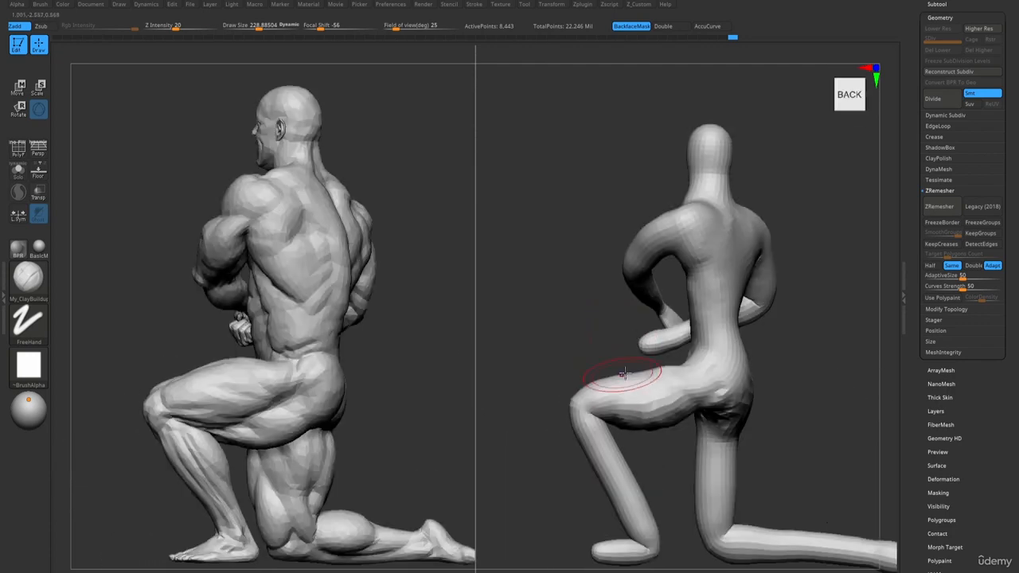
{"action": "mouse_move", "coordinate": [674, 367]}
{"action": "left_mouse_down"}
{"action": "mouse_move", "coordinate": [678, 382]}
{"action": "mouse_move", "coordinate": [667, 390]}
{"action": "mouse_move", "coordinate": [726, 413]}
{"action": "left_mouse_up"}
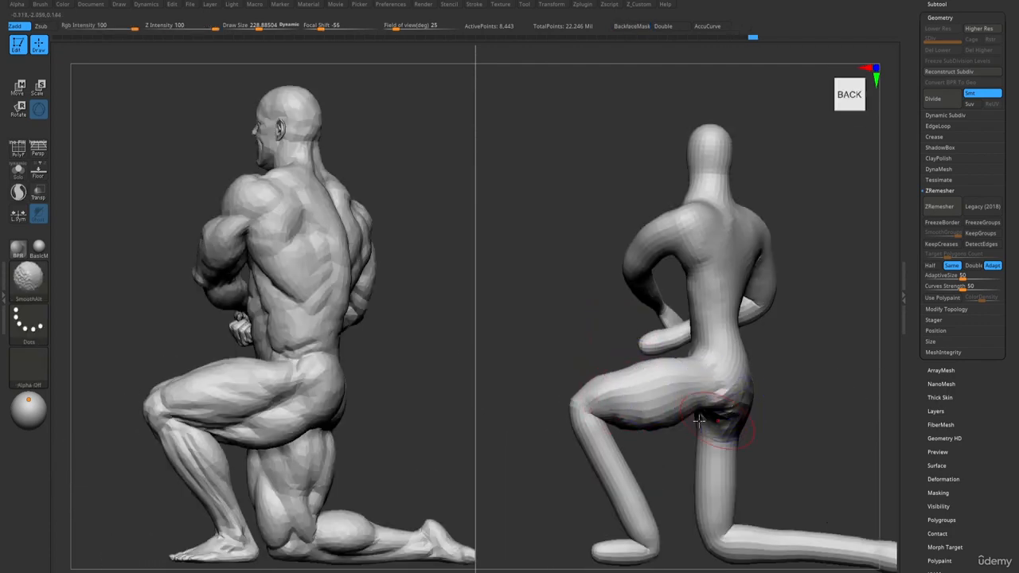
- Bulge the raised leg's calf with the Move brush and smooth the lower shin toward the ankle
{"action": "key", "text": "b"}
{"action": "key", "text": "m"}
{"action": "key", "text": "v"}
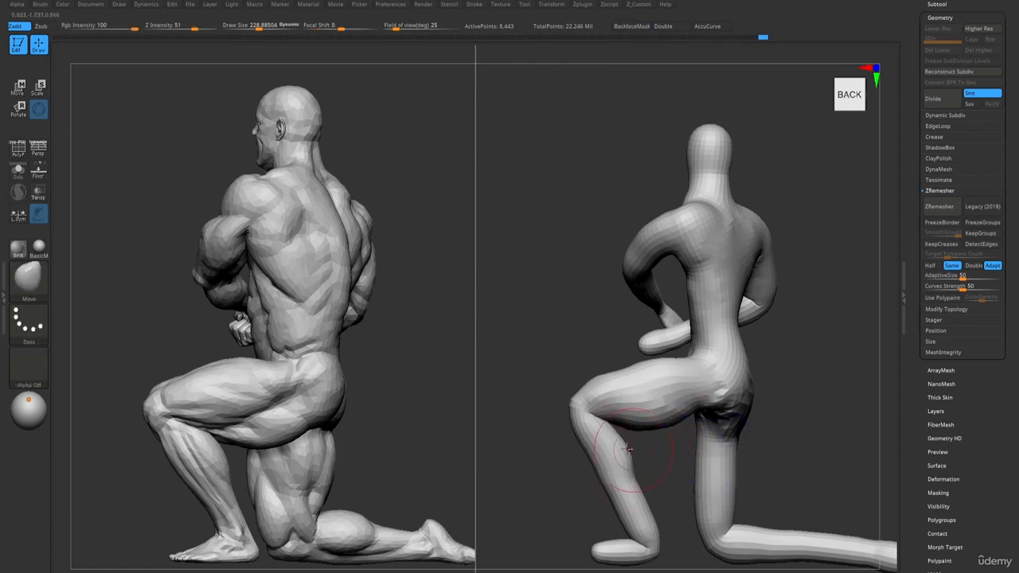
{"action": "key", "text": "shift"}
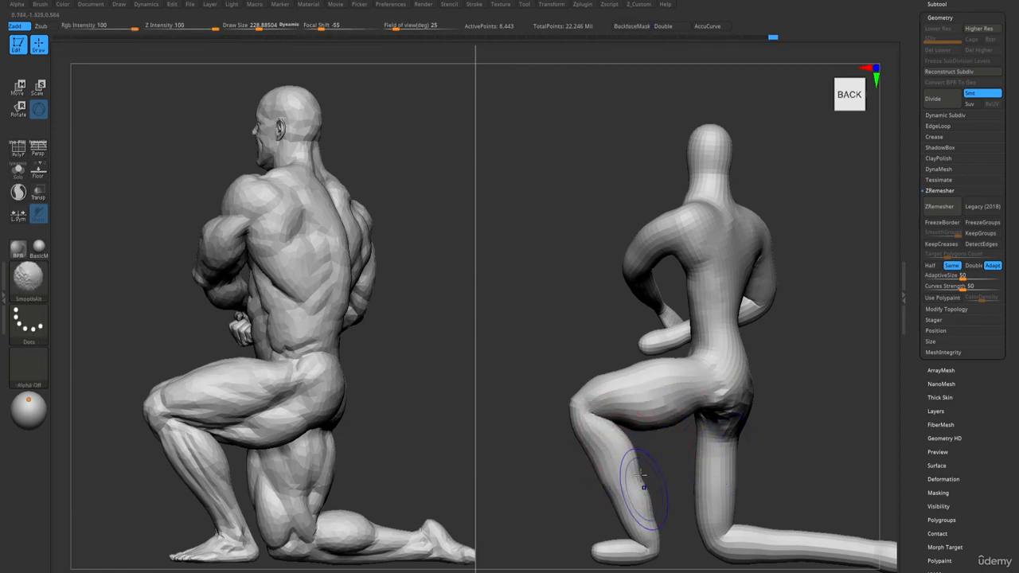
{"action": "left_click_drag", "start_coordinate": [643, 491], "coordinate": [655, 535], "text": "shift"}
{"action": "left_click_drag", "start_coordinate": [593, 503], "coordinate": [619, 476], "text": "alt"}
{"action": "left_click_drag", "start_coordinate": [660, 518], "coordinate": [676, 532], "text": "shift"}
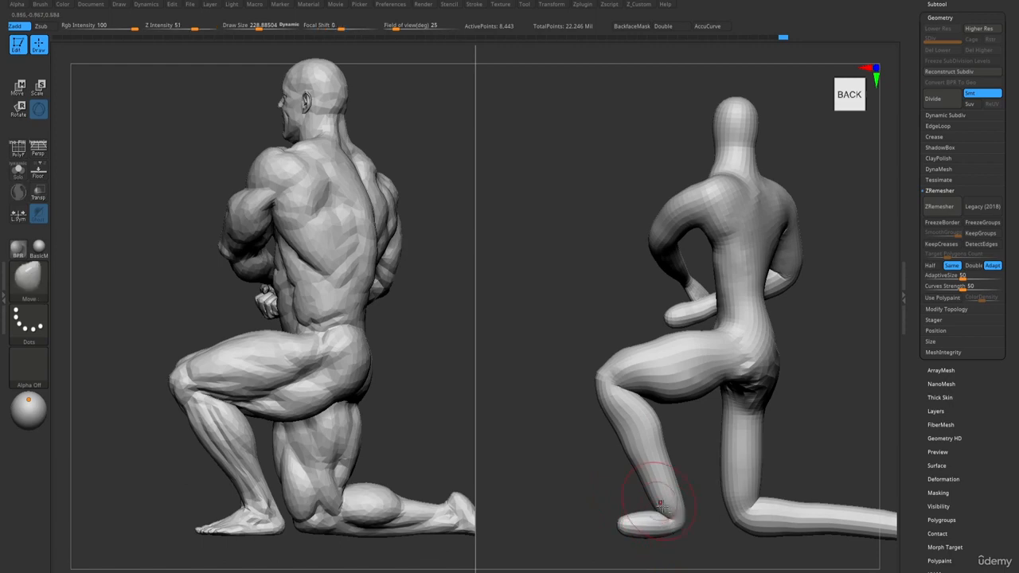
- Shape the raised leg's ankle, heel and foot with a smaller Move brush and smooth the ankle crease
{"action": "mouse_move", "coordinate": [664, 511]}
{"action": "left_mouse_down", "text": "alt"}
{"action": "mouse_move", "coordinate": [682, 539]}
{"action": "mouse_move", "coordinate": [685, 488]}
{"action": "left_mouse_up", "text": "alt"}
{"action": "mouse_move", "coordinate": [621, 493]}
{"action": "left_mouse_down"}
{"action": "mouse_move", "coordinate": [713, 468]}
{"action": "mouse_move", "coordinate": [696, 479]}
{"action": "left_mouse_up"}
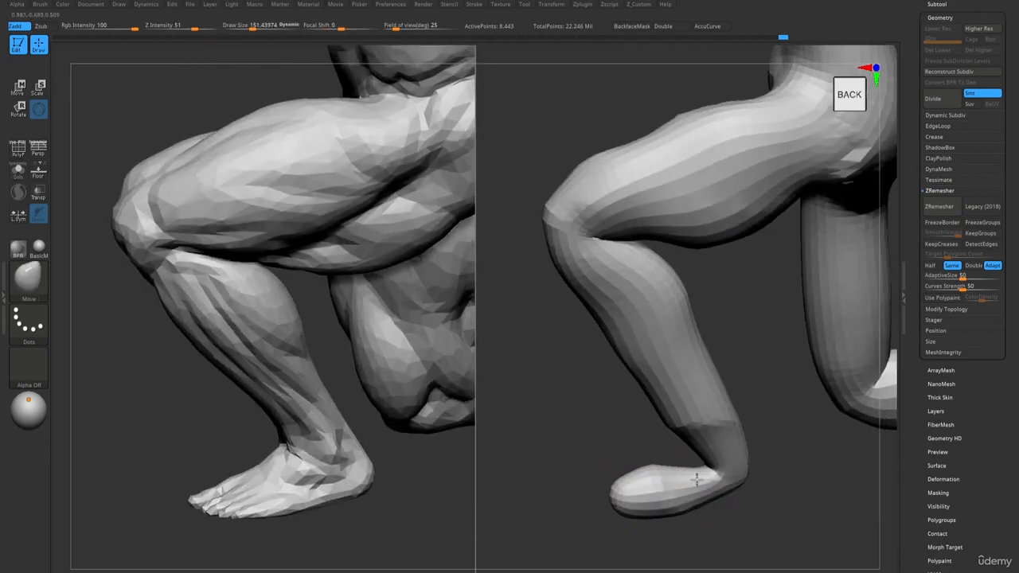
{"action": "right_click_drag", "start_coordinate": [696, 479], "coordinate": [686, 461]}
{"action": "left_click_drag", "start_coordinate": [707, 471], "coordinate": [698, 468]}
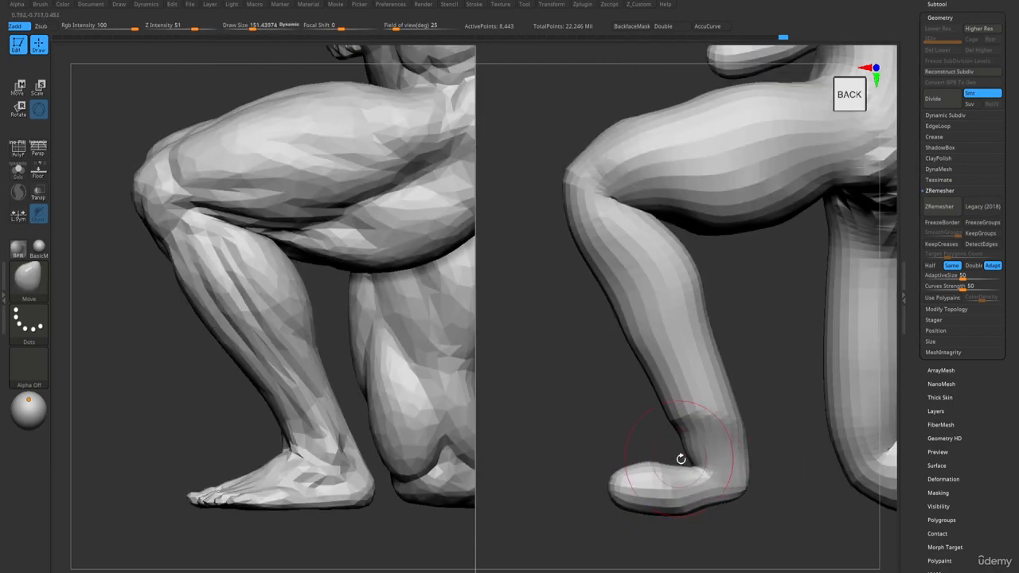
{"action": "right_click_drag", "start_coordinate": [681, 459], "coordinate": [688, 466]}
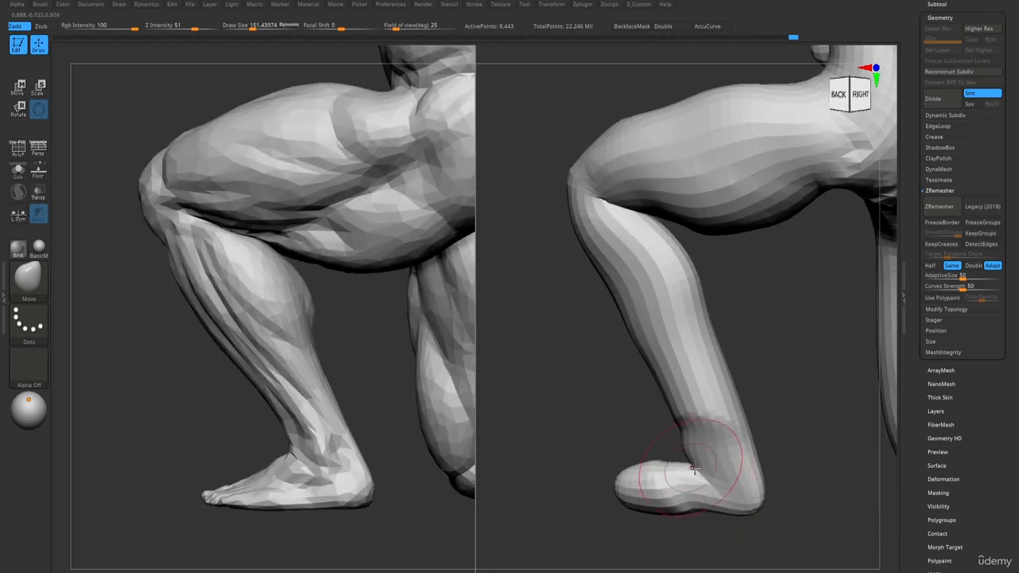
{"action": "mouse_move", "coordinate": [694, 468]}
{"action": "left_mouse_down", "text": "shift"}
{"action": "mouse_move", "coordinate": [689, 476]}
{"action": "mouse_move", "coordinate": [682, 432]}
{"action": "left_mouse_up", "text": "shift"}
{"action": "right_click_drag", "start_coordinate": [680, 446], "coordinate": [677, 458]}
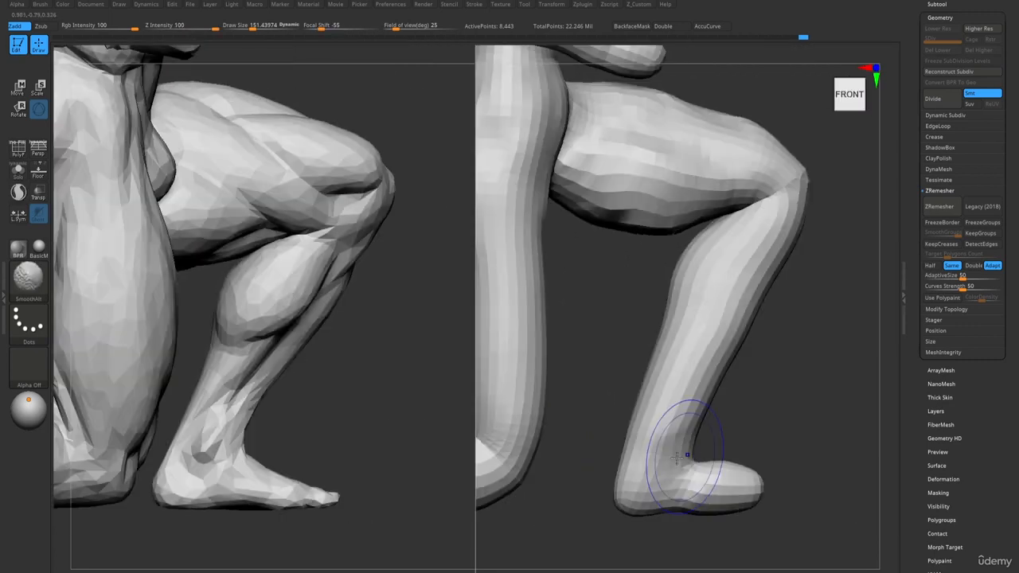
- Pull a heel out of the kneeling leg's stub and taper its foot with the Move brush to match the reference
{"action": "right_click_drag", "start_coordinate": [663, 412], "coordinate": [601, 296], "text": "alt"}
{"action": "right_click_drag", "start_coordinate": [601, 296], "coordinate": [628, 382]}
{"action": "mouse_move", "coordinate": [549, 471]}
{"action": "right_mouse_down", "text": "alt"}
{"action": "mouse_move", "coordinate": [603, 438]}
{"action": "mouse_move", "coordinate": [591, 428]}
{"action": "mouse_move", "coordinate": [621, 456]}
{"action": "mouse_move", "coordinate": [618, 444]}
{"action": "mouse_move", "coordinate": [639, 500]}
{"action": "right_mouse_up", "text": "alt"}
{"action": "key", "text": "s"}
{"action": "left_click_drag", "start_coordinate": [701, 487], "coordinate": [704, 488]}
{"action": "right_click_drag", "start_coordinate": [667, 497], "coordinate": [602, 531]}
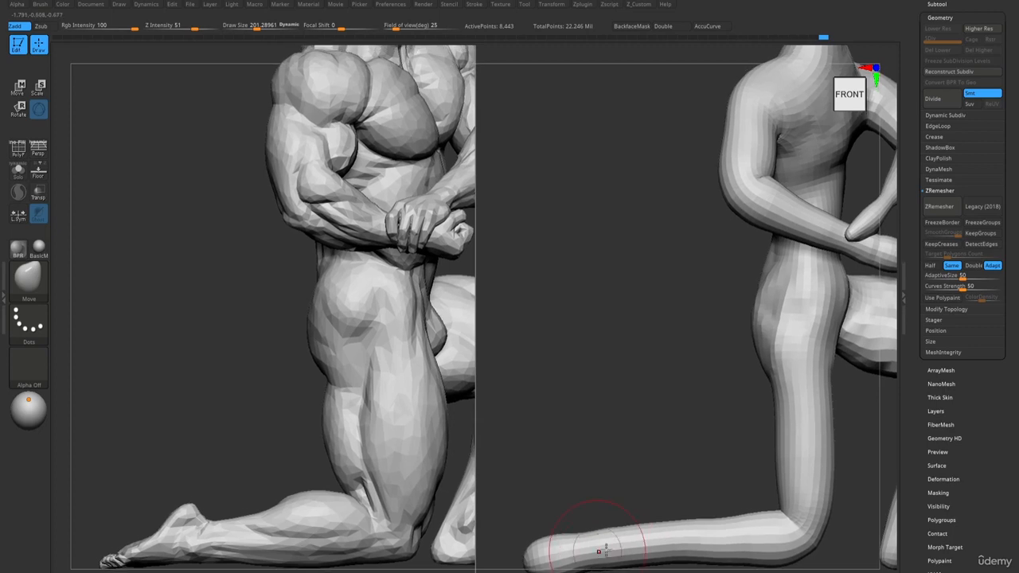
{"action": "right_click_drag", "start_coordinate": [541, 566], "coordinate": [559, 555]}
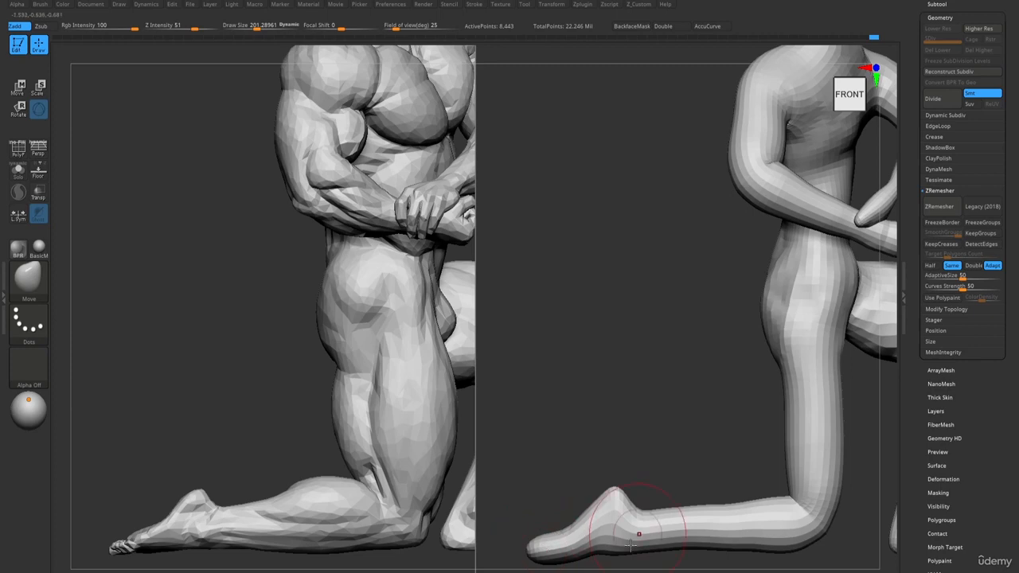
- Adjust the kneeling leg's shin line and raise its calf muscle with the Move brush
{"action": "key", "text": "s"}
{"action": "left_click", "coordinate": [716, 546]}
{"action": "mouse_move", "coordinate": [715, 547]}
{"action": "left_mouse_down"}
{"action": "mouse_move", "coordinate": [715, 558]}
{"action": "mouse_move", "coordinate": [747, 560]}
{"action": "left_mouse_up"}
{"action": "left_click_drag", "start_coordinate": [678, 555], "coordinate": [680, 559]}
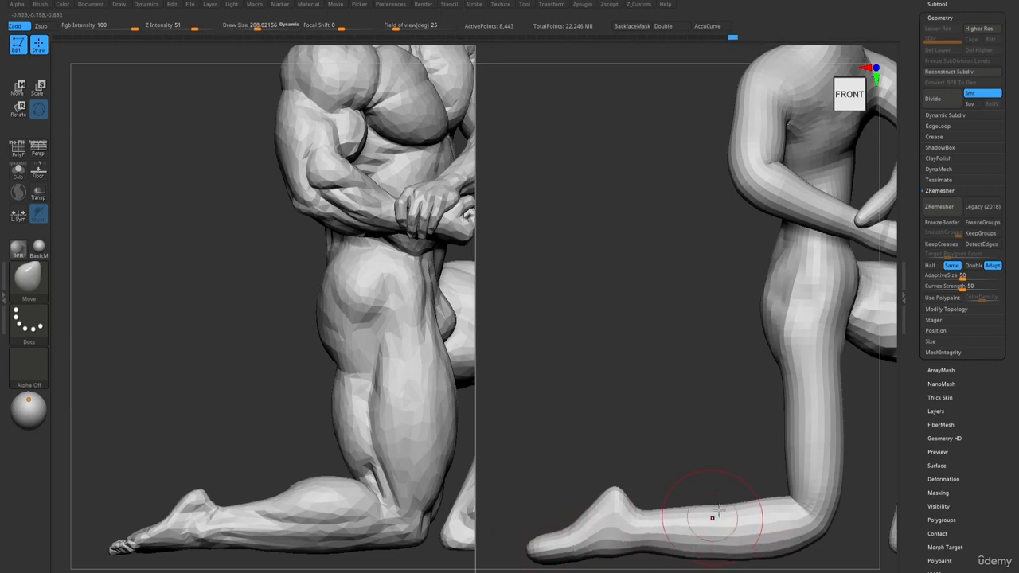
{"action": "mouse_move", "coordinate": [725, 517]}
{"action": "right_mouse_down"}
{"action": "mouse_move", "coordinate": [726, 495]}
{"action": "mouse_move", "coordinate": [712, 497]}
{"action": "right_mouse_up"}
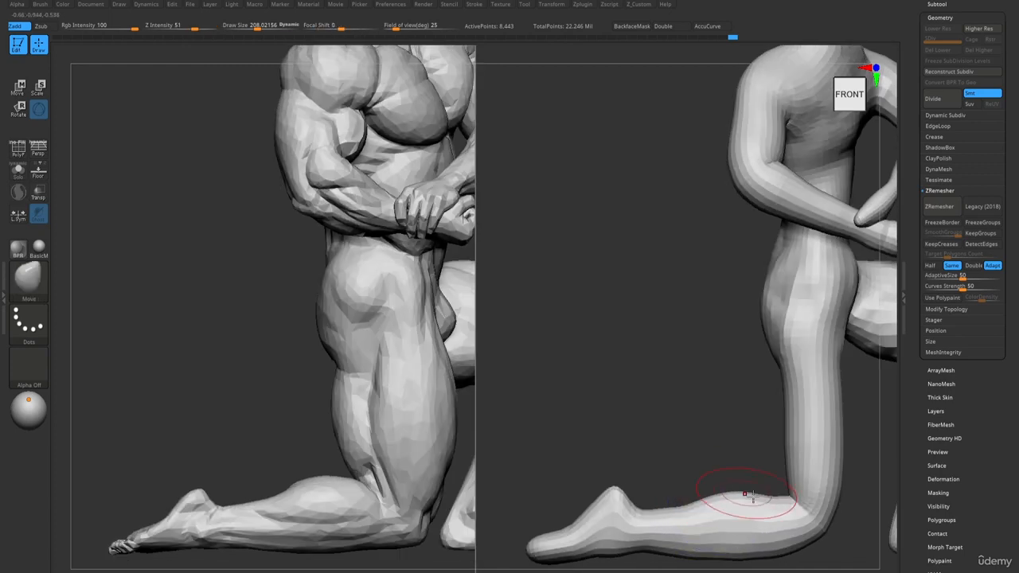
{"action": "left_click_drag", "start_coordinate": [770, 492], "coordinate": [769, 486]}
- Widen the kneeling leg's thigh along its back and front contours with a larger Move brush
{"action": "key", "text": "bracketright"}
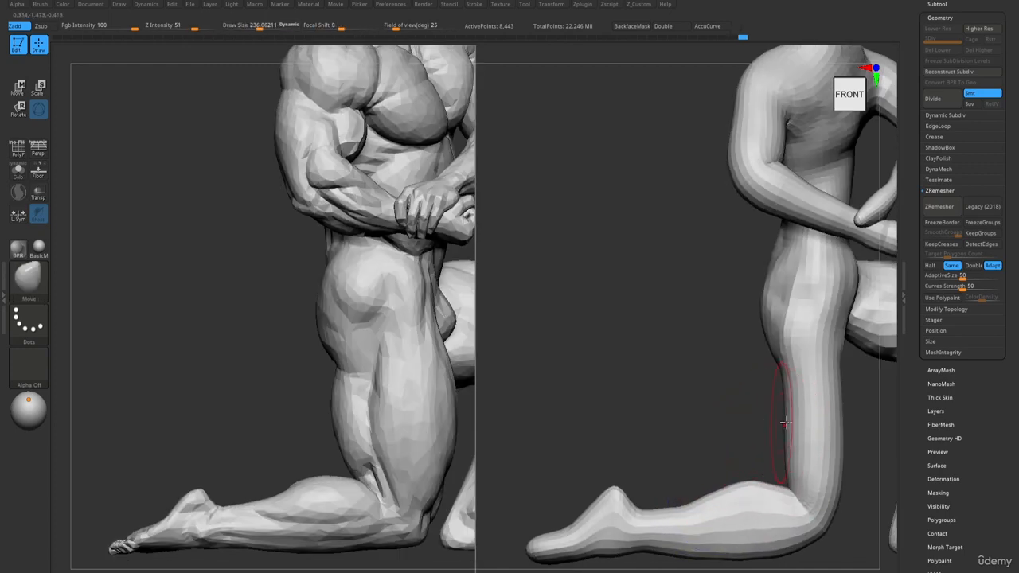
{"action": "mouse_move", "coordinate": [786, 423]}
{"action": "left_mouse_down"}
{"action": "mouse_move", "coordinate": [771, 420]}
{"action": "mouse_move", "coordinate": [773, 382]}
{"action": "left_mouse_up"}
{"action": "right_click_drag", "start_coordinate": [674, 429], "coordinate": [590, 413], "text": "alt"}
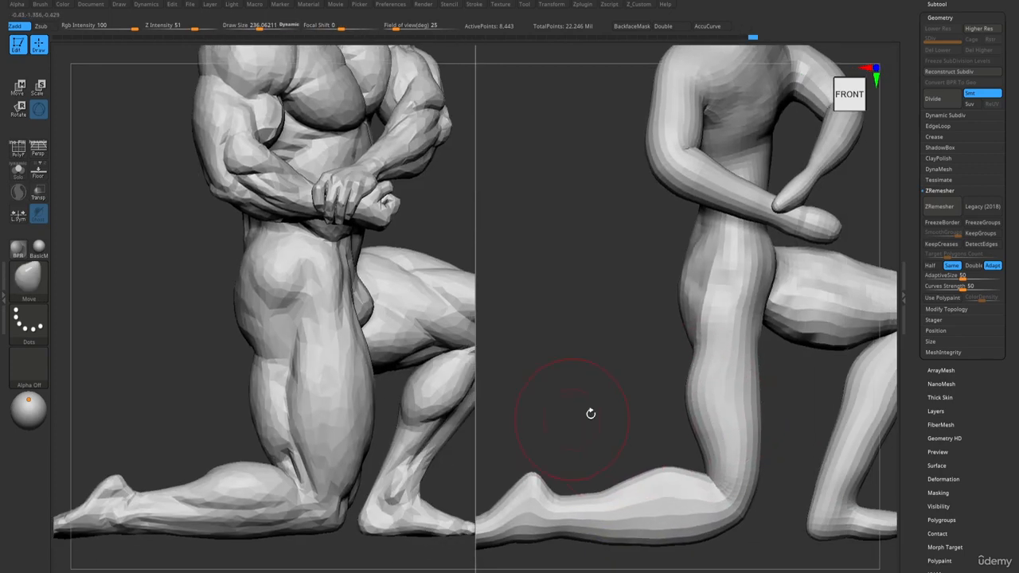
{"action": "left_click_drag", "start_coordinate": [762, 353], "coordinate": [770, 342]}
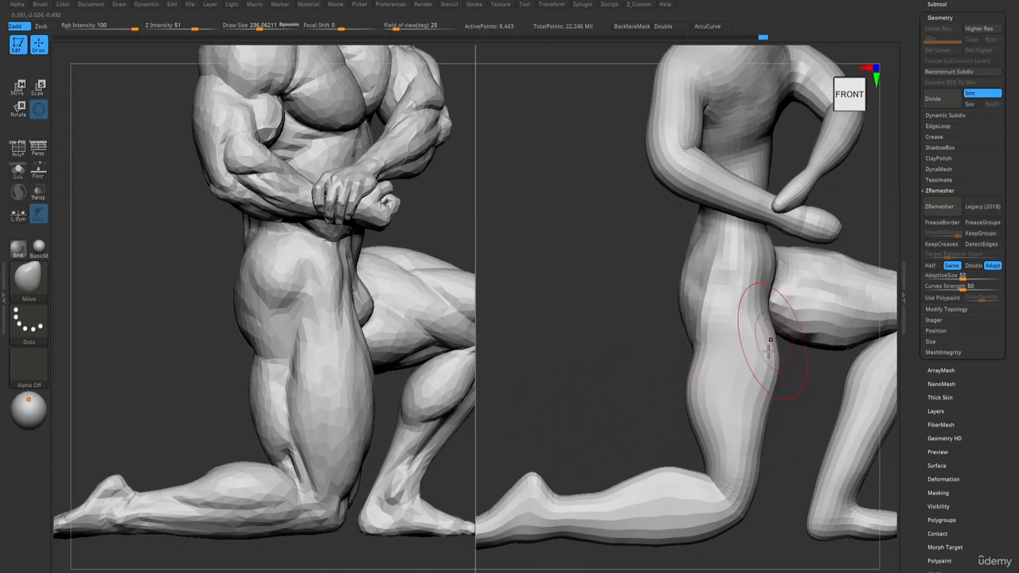
{"action": "key", "text": "bracketright"}
{"action": "mouse_move", "coordinate": [763, 421]}
{"action": "left_mouse_down"}
{"action": "mouse_move", "coordinate": [775, 424]}
{"action": "mouse_move", "coordinate": [775, 457]}
{"action": "left_mouse_up"}
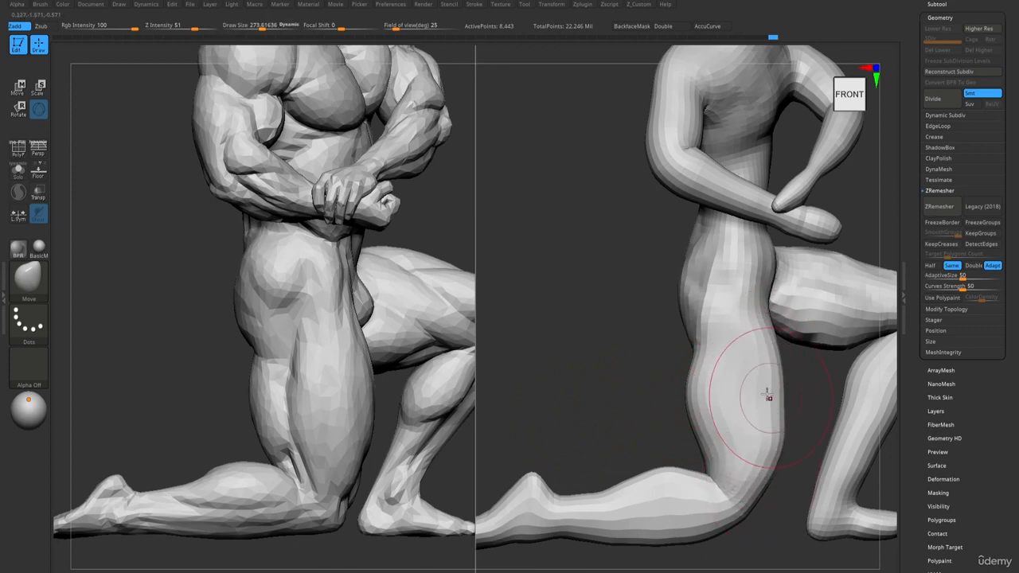
- Build up clay around the outer and back sides of the kneeling leg's thigh and smooth the strokes
{"action": "key", "text": "1"}
{"action": "mouse_move", "coordinate": [734, 398]}
{"action": "left_mouse_down"}
{"action": "mouse_move", "coordinate": [760, 407]}
{"action": "mouse_move", "coordinate": [748, 350]}
{"action": "mouse_move", "coordinate": [731, 446]}
{"action": "left_mouse_up"}
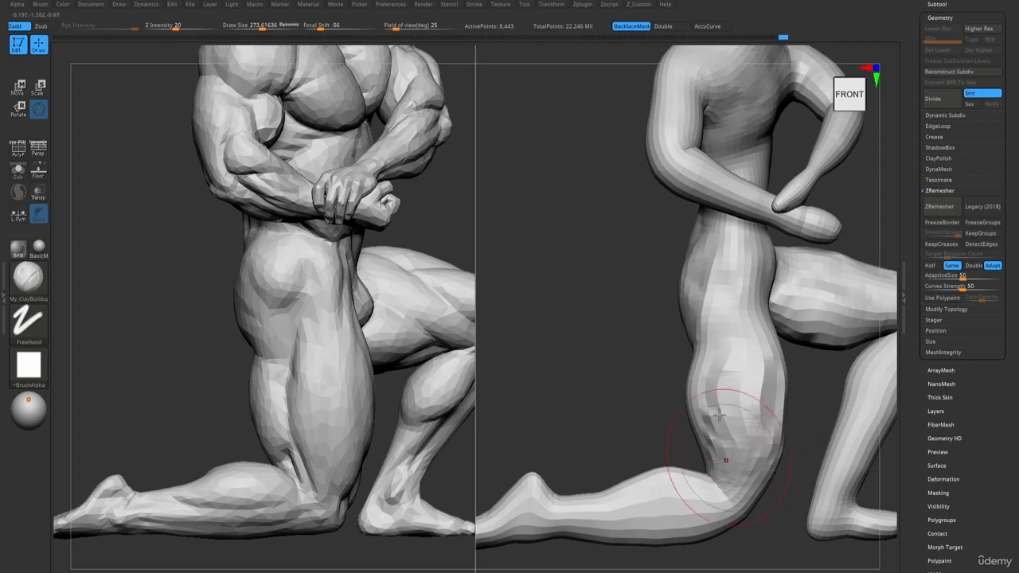
{"action": "right_click_drag", "start_coordinate": [637, 406], "coordinate": [737, 372]}
{"action": "mouse_move", "coordinate": [682, 378]}
{"action": "left_mouse_down"}
{"action": "mouse_move", "coordinate": [664, 414]}
{"action": "mouse_move", "coordinate": [662, 460]}
{"action": "left_mouse_up"}
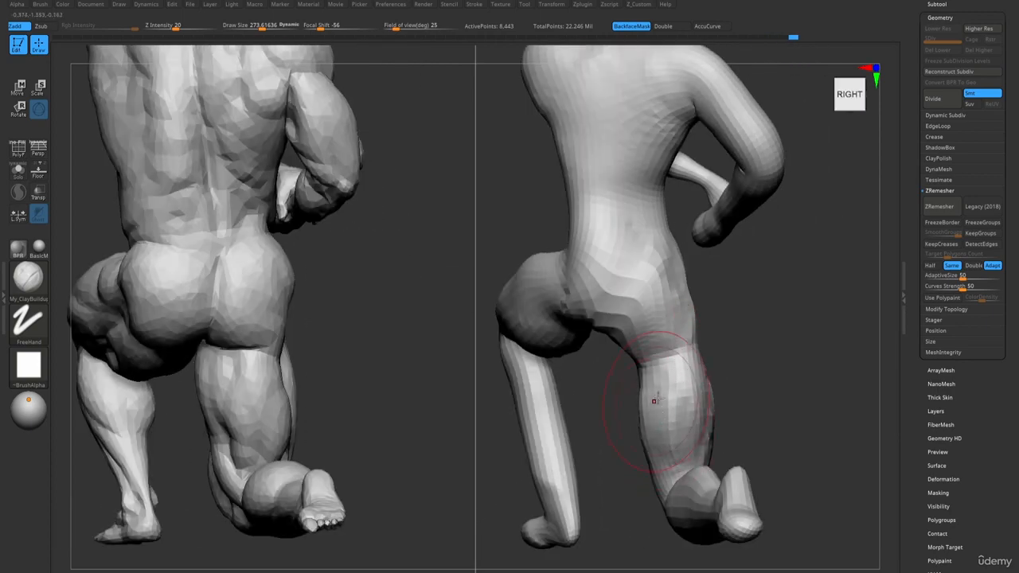
{"action": "right_click_drag", "start_coordinate": [655, 401], "coordinate": [709, 390]}
{"action": "left_click_drag", "start_coordinate": [637, 386], "coordinate": [642, 453]}
{"action": "right_click_drag", "start_coordinate": [642, 453], "coordinate": [688, 446]}
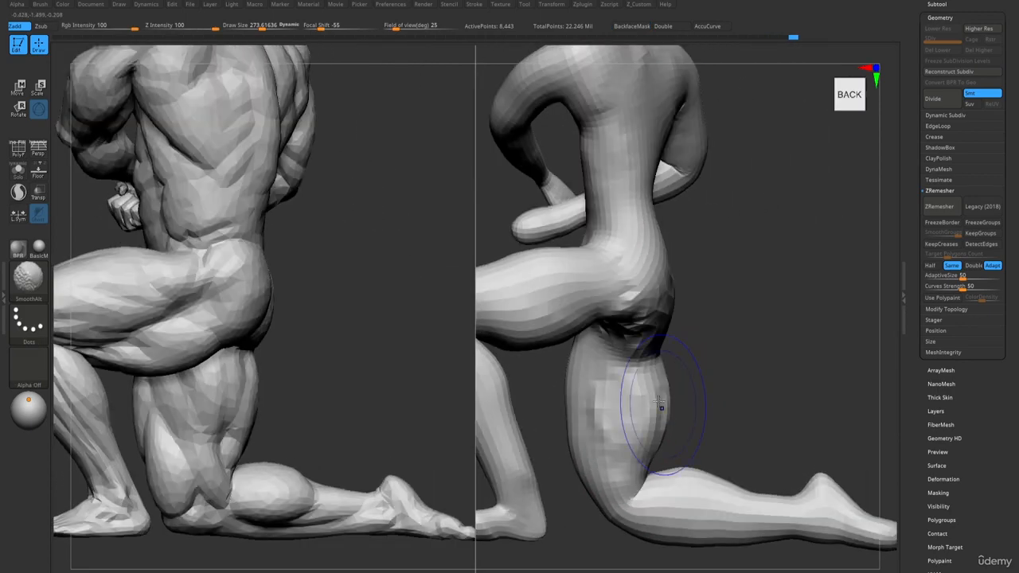
{"action": "left_click_drag", "start_coordinate": [660, 405], "coordinate": [642, 454], "text": "shift"}
- Reshape the kneeling leg's knee and rear knee fold with the Move brush and smooth the fold
{"action": "key", "text": "2"}
{"action": "left_click_drag", "start_coordinate": [648, 488], "coordinate": [676, 494]}
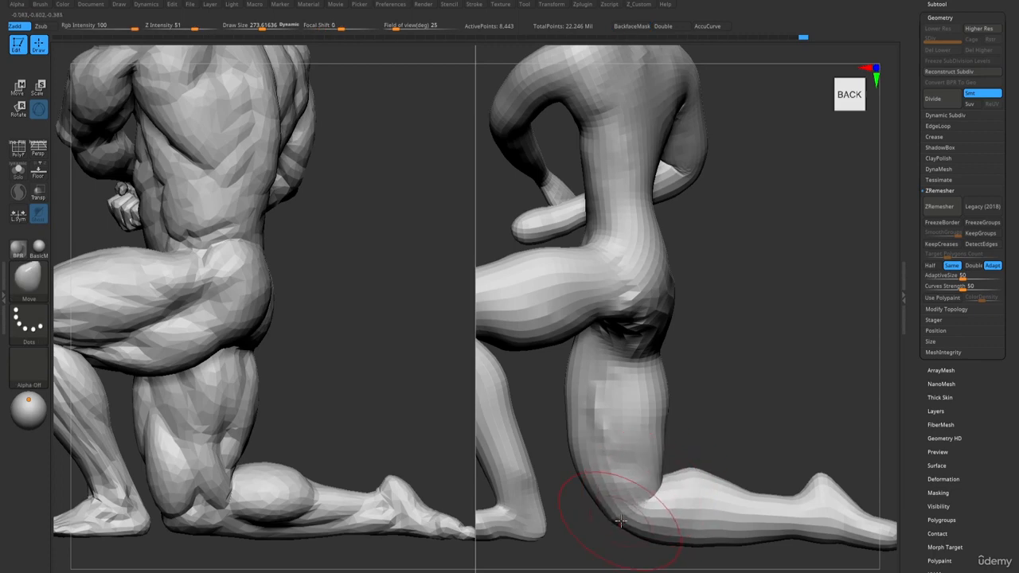
{"action": "left_click_drag", "start_coordinate": [621, 521], "coordinate": [591, 530]}
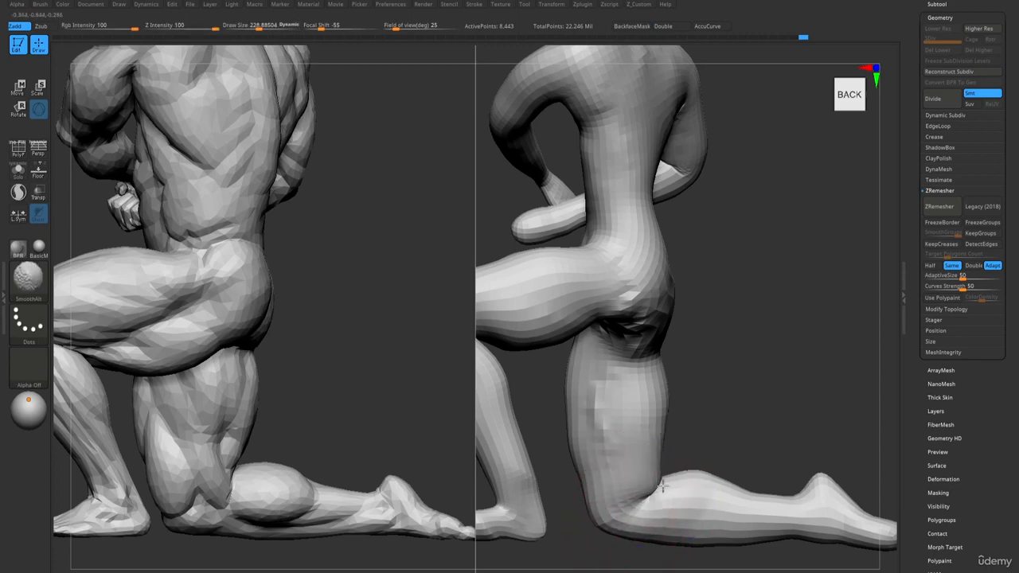
{"action": "left_click_drag", "start_coordinate": [651, 489], "coordinate": [651, 491], "text": "shift"}
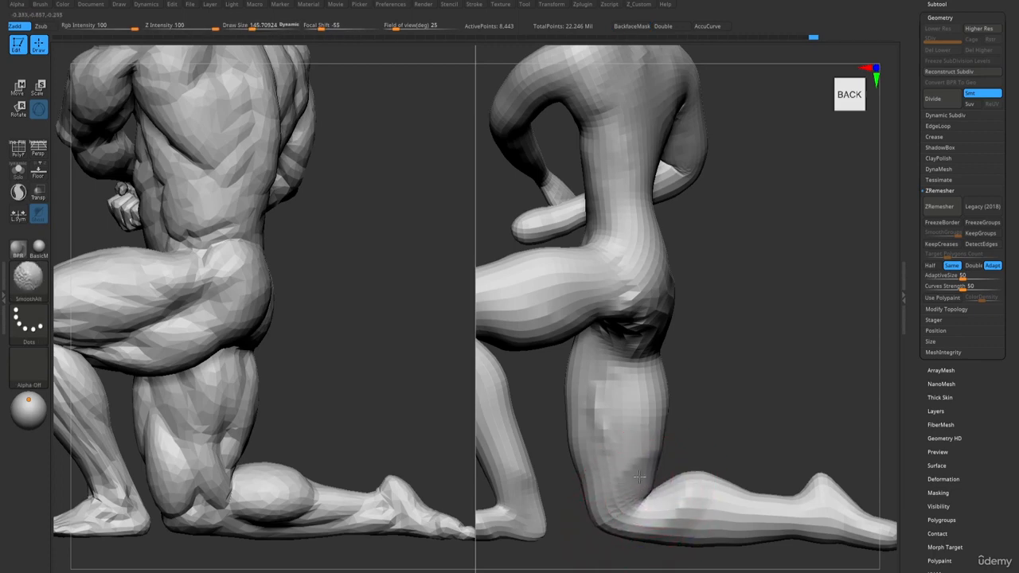
- Add clay above the back of the kneeling knee, smooth it, and refine the crease against the calf with the Move brush
{"action": "right_click_drag", "start_coordinate": [705, 503], "coordinate": [670, 504]}
{"action": "key", "text": "1"}
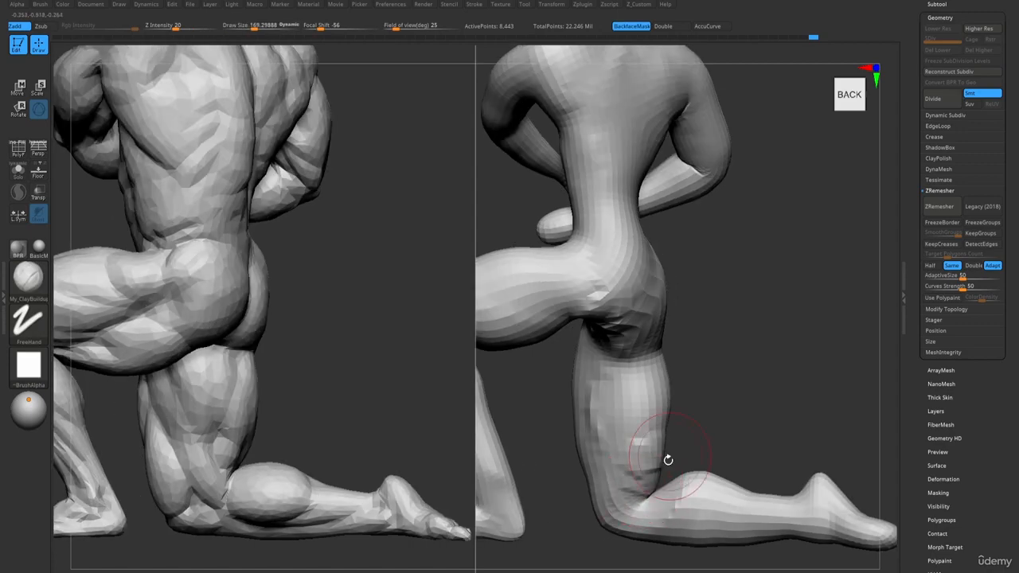
{"action": "left_click_drag", "start_coordinate": [654, 470], "coordinate": [653, 484], "text": "shift"}
{"action": "right_click_drag", "start_coordinate": [675, 478], "coordinate": [670, 499]}
{"action": "key", "text": "2"}
{"action": "left_click_drag", "start_coordinate": [667, 495], "coordinate": [658, 497]}
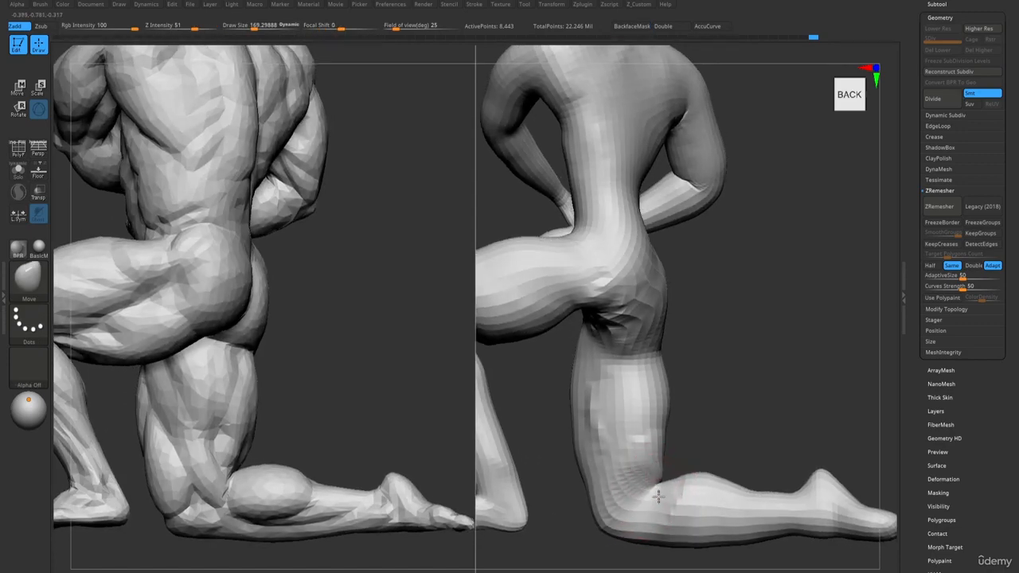
{"action": "mouse_move", "coordinate": [657, 496]}
{"action": "right_mouse_down"}
{"action": "mouse_move", "coordinate": [644, 500]}
{"action": "mouse_move", "coordinate": [642, 481]}
{"action": "right_mouse_up"}
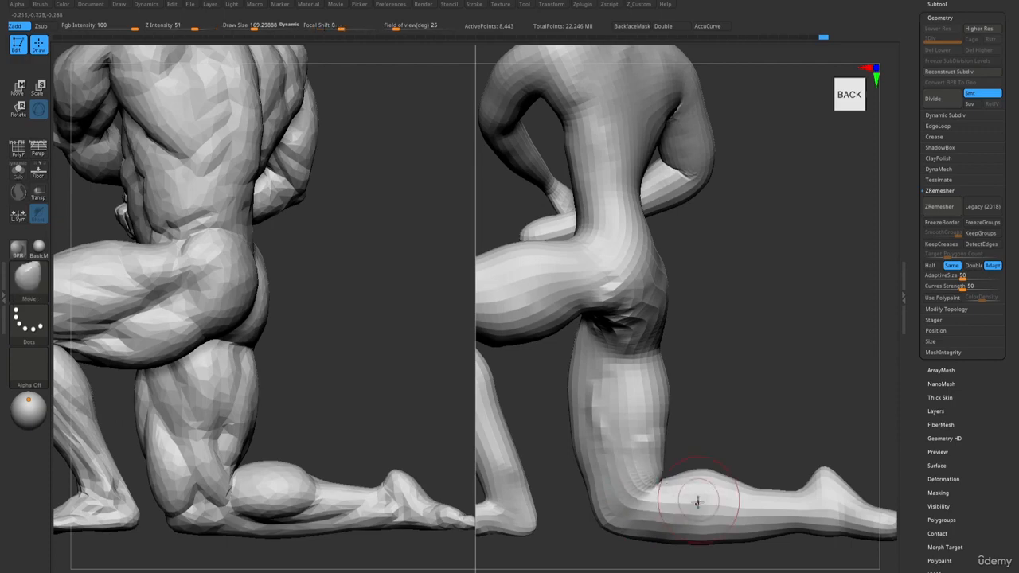
{"action": "mouse_move", "coordinate": [698, 501]}
{"action": "right_mouse_down"}
{"action": "mouse_move", "coordinate": [727, 476]}
{"action": "mouse_move", "coordinate": [702, 467]}
{"action": "right_mouse_up"}
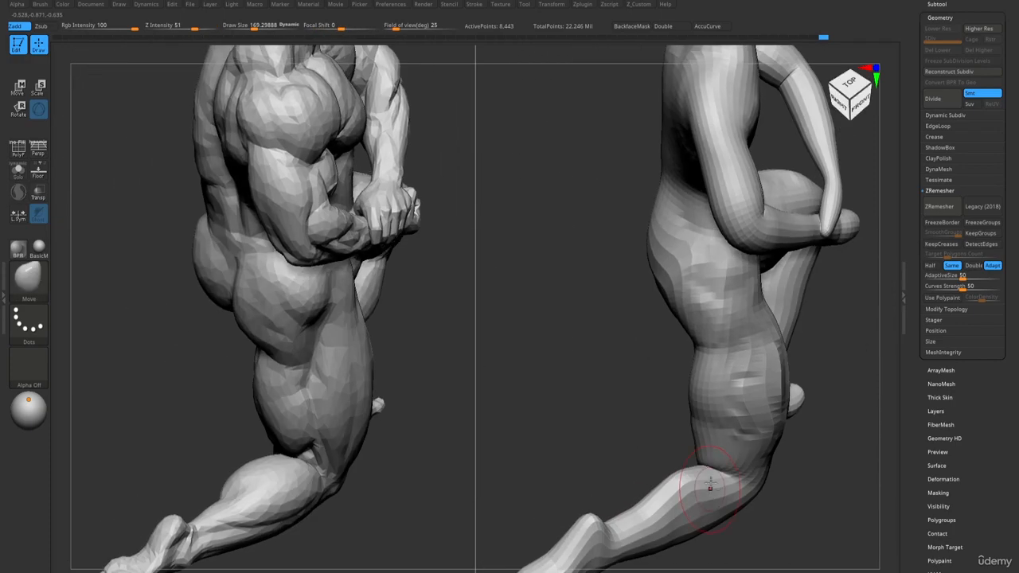
- Smooth the crease behind the kneeling knee, show the wireframe, and pull the fold into shape with the Move brush
{"action": "key", "text": "shift"}
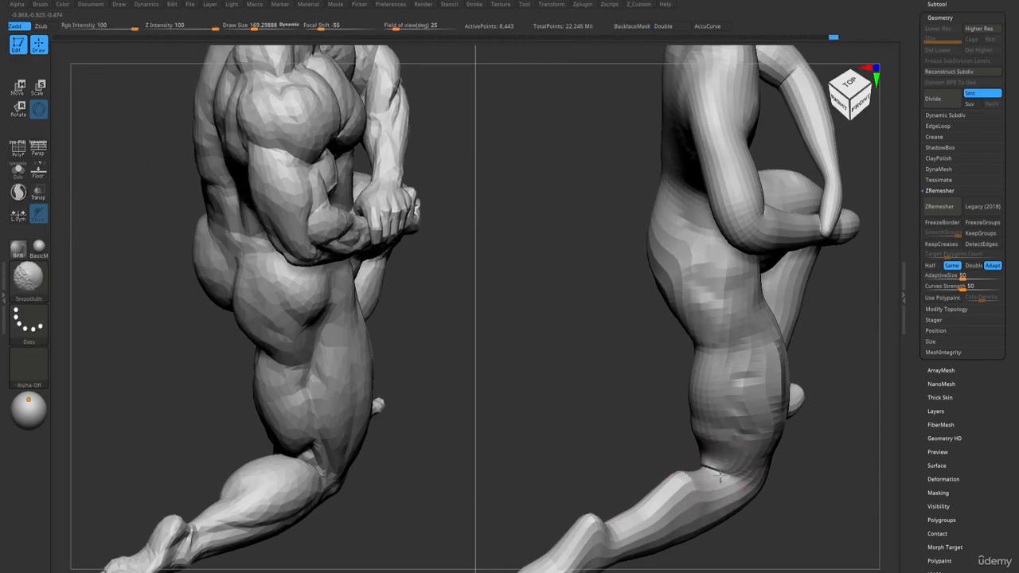
{"action": "mouse_move", "coordinate": [724, 461]}
{"action": "right_mouse_down", "text": "shift"}
{"action": "mouse_move", "coordinate": [705, 478]}
{"action": "mouse_move", "coordinate": [724, 466]}
{"action": "mouse_move", "coordinate": [773, 518]}
{"action": "mouse_move", "coordinate": [843, 509]}
{"action": "mouse_move", "coordinate": [629, 453]}
{"action": "right_mouse_up", "text": "shift"}
{"action": "key", "text": "shift+f"}
{"action": "mouse_move", "coordinate": [629, 453]}
{"action": "right_mouse_down", "text": "alt"}
{"action": "mouse_move", "coordinate": [619, 387]}
{"action": "mouse_move", "coordinate": [678, 413]}
{"action": "right_mouse_up", "text": "alt"}
{"action": "key", "text": "b"}
{"action": "key", "text": "m"}
{"action": "key", "text": "v"}
{"action": "left_click_drag", "start_coordinate": [663, 407], "coordinate": [675, 366]}
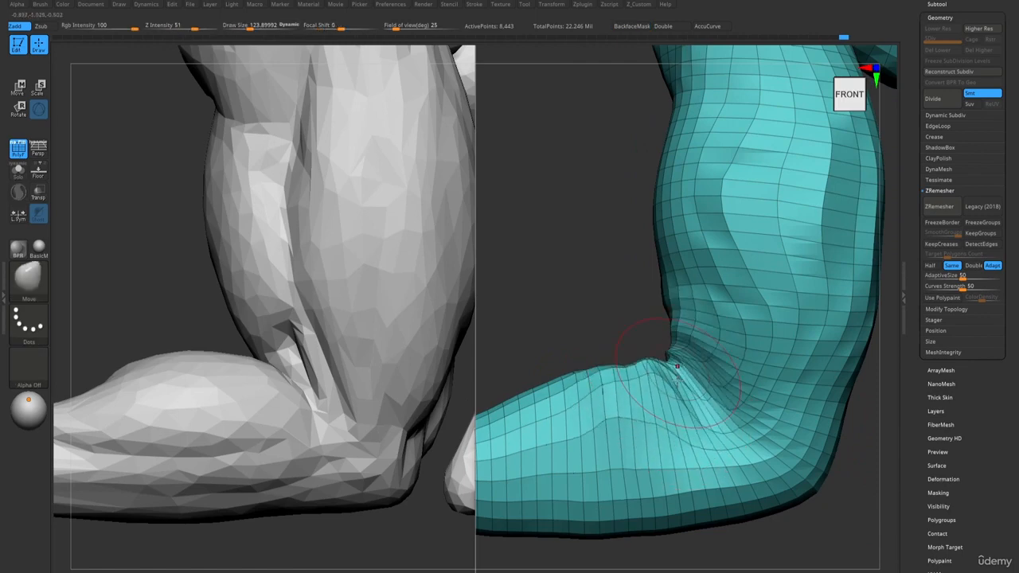
- Build up clay in the fold behind the kneeling knee, hide the wireframe, and smooth the area
{"action": "right_click_drag", "start_coordinate": [675, 366], "coordinate": [694, 379]}
{"action": "key", "text": "b"}
{"action": "key", "text": "c"}
{"action": "key", "text": "b"}
{"action": "left_click_drag", "start_coordinate": [686, 370], "coordinate": [720, 402]}
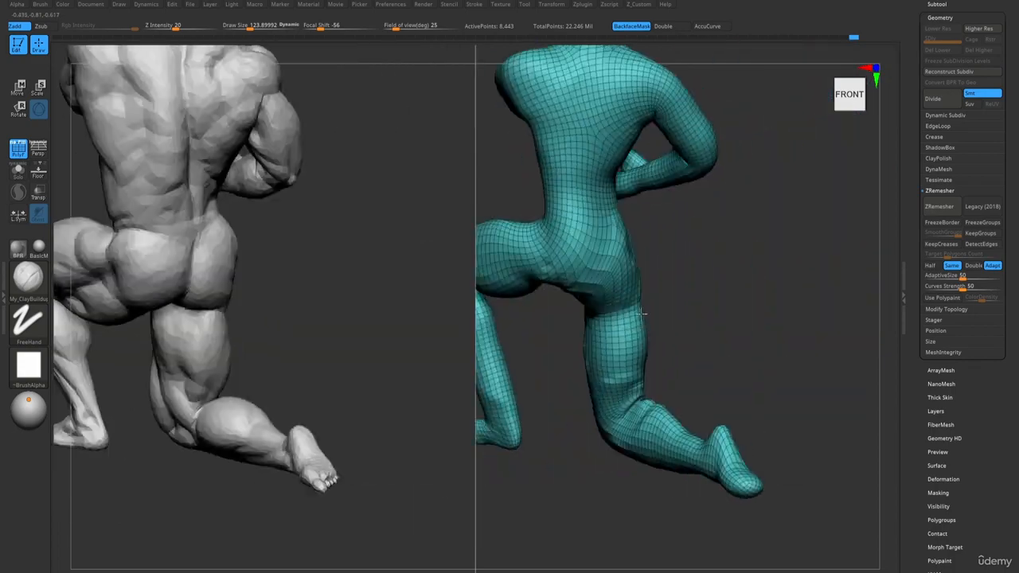
{"action": "key", "text": "shift+f"}
{"action": "right_click_drag", "start_coordinate": [631, 374], "coordinate": [672, 410], "text": "alt"}
{"action": "left_click_drag", "start_coordinate": [635, 404], "coordinate": [617, 415], "text": "shift"}
- Adjust the kneeling leg's calf, thigh and hip contours with a larger Move brush
{"action": "mouse_move", "coordinate": [639, 371]}
{"action": "right_mouse_down"}
{"action": "mouse_move", "coordinate": [679, 389]}
{"action": "mouse_move", "coordinate": [651, 344]}
{"action": "mouse_move", "coordinate": [673, 382]}
{"action": "right_mouse_up"}
{"action": "key", "text": "s"}
{"action": "left_click_drag", "start_coordinate": [685, 411], "coordinate": [668, 384]}
{"action": "mouse_move", "coordinate": [669, 384]}
{"action": "right_mouse_down", "text": "ctrl"}
{"action": "mouse_move", "coordinate": [673, 445]}
{"action": "mouse_move", "coordinate": [637, 444]}
{"action": "right_mouse_up", "text": "ctrl"}
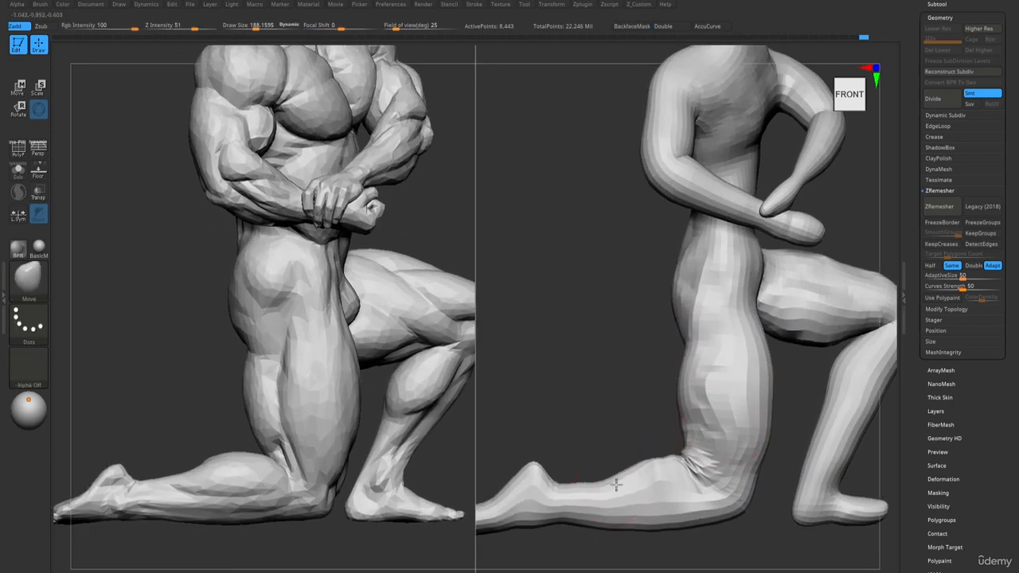
{"action": "key", "text": "1"}
{"action": "mouse_move", "coordinate": [653, 487]}
{"action": "right_mouse_down"}
{"action": "mouse_move", "coordinate": [660, 491]}
{"action": "mouse_move", "coordinate": [654, 463]}
{"action": "mouse_move", "coordinate": [625, 438]}
{"action": "mouse_move", "coordinate": [643, 447]}
{"action": "mouse_move", "coordinate": [637, 377]}
{"action": "mouse_move", "coordinate": [657, 391]}
{"action": "right_mouse_up"}
{"action": "key", "text": "b"}
{"action": "key", "text": "m"}
{"action": "key", "text": "v"}
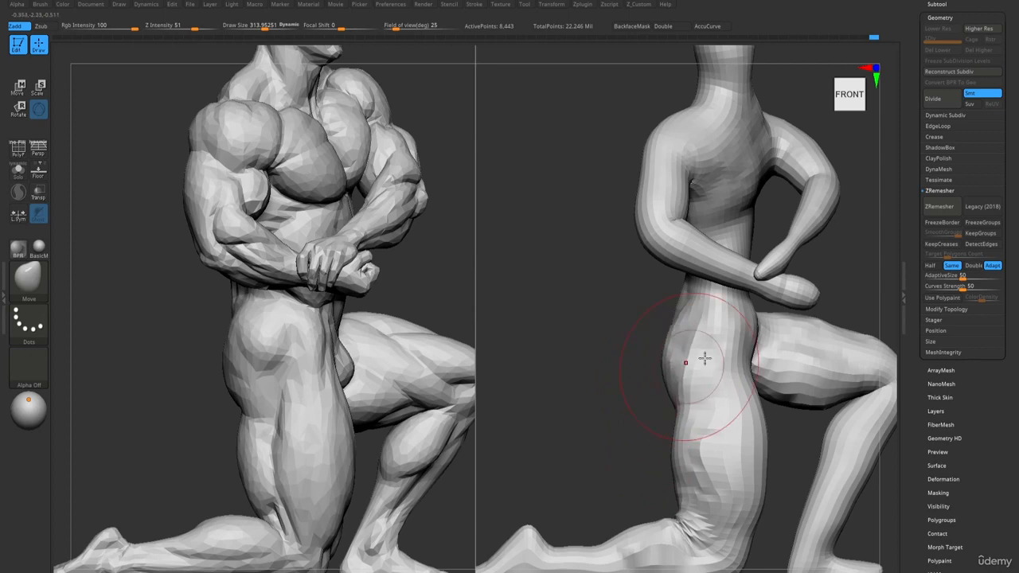
{"action": "left_click_drag", "start_coordinate": [749, 363], "coordinate": [756, 368]}
- Mask the pelvis and legs to isolate the upper body for editing
{"action": "mouse_move", "coordinate": [760, 373]}
{"action": "right_mouse_down"}
{"action": "mouse_move", "coordinate": [705, 367]}
{"action": "mouse_move", "coordinate": [680, 337]}
{"action": "mouse_move", "coordinate": [651, 331]}
{"action": "right_mouse_up"}
{"action": "right_click_drag", "start_coordinate": [660, 371], "coordinate": [681, 304], "text": "ctrl"}
{"action": "left_click_drag", "start_coordinate": [564, 379], "coordinate": [796, 515], "text": "ctrl"}
{"action": "right_click_drag", "start_coordinate": [670, 360], "coordinate": [687, 420]}
{"action": "right_click_drag", "start_coordinate": [688, 421], "coordinate": [676, 408]}
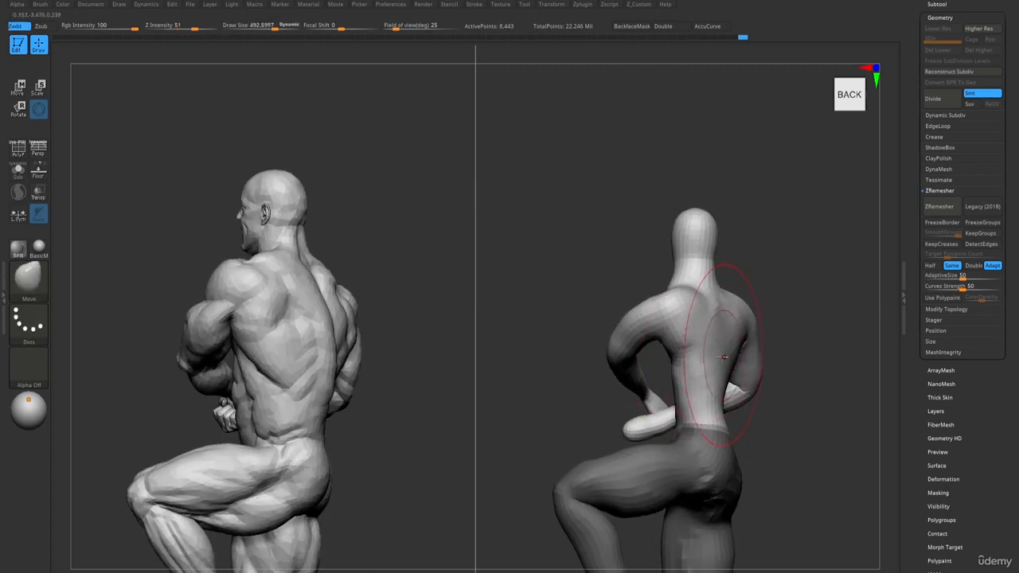
- Reshape the shoulders and upper torso with the Move brush and add clay to the outer side of the upper back
{"action": "mouse_move", "coordinate": [701, 254]}
{"action": "right_mouse_down", "text": "alt"}
{"action": "mouse_move", "coordinate": [681, 539]}
{"action": "mouse_move", "coordinate": [663, 353]}
{"action": "right_mouse_up", "text": "alt"}
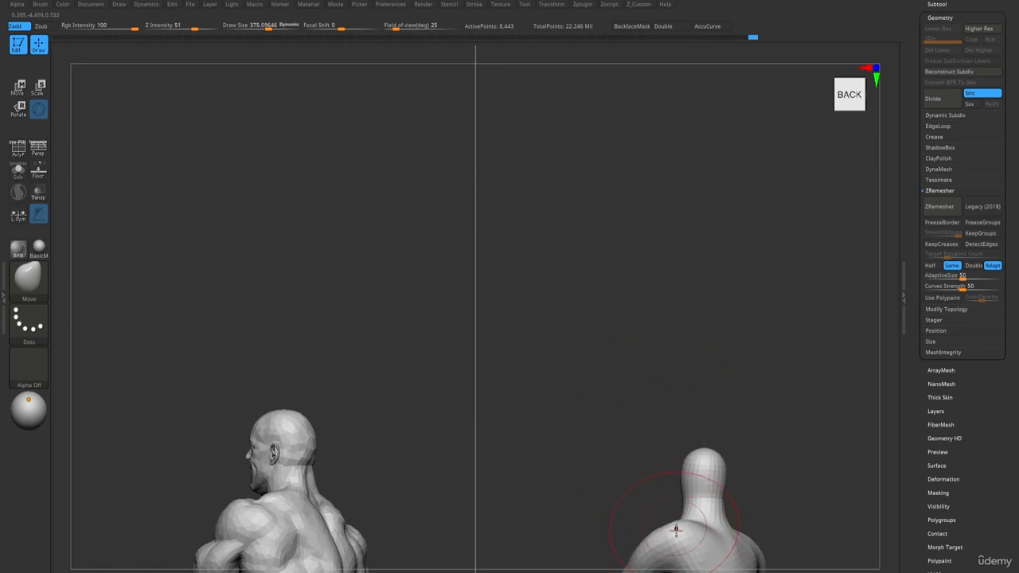
{"action": "mouse_move", "coordinate": [676, 530]}
{"action": "right_mouse_down", "text": "alt"}
{"action": "mouse_move", "coordinate": [646, 398]}
{"action": "mouse_move", "coordinate": [675, 402]}
{"action": "mouse_move", "coordinate": [683, 362]}
{"action": "mouse_move", "coordinate": [671, 434]}
{"action": "right_mouse_up", "text": "alt"}
{"action": "key", "text": "1"}
{"action": "key", "text": "["}
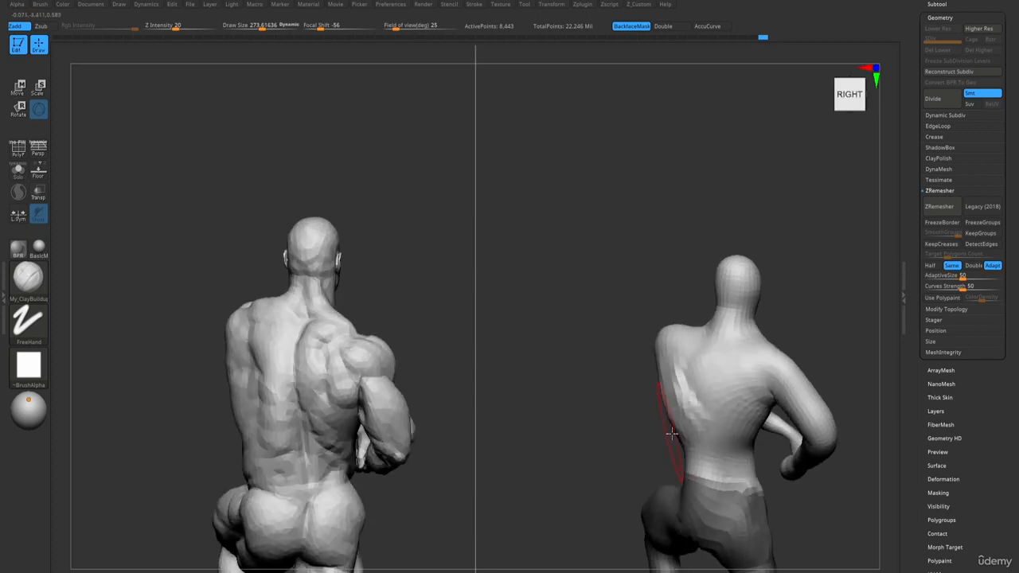
- Reshape the sides of the torso and the shoulder contour with a large Move brush
{"action": "key", "text": "b"}
{"action": "key", "text": "m"}
{"action": "key", "text": "v"}
{"action": "key", "text": "s"}
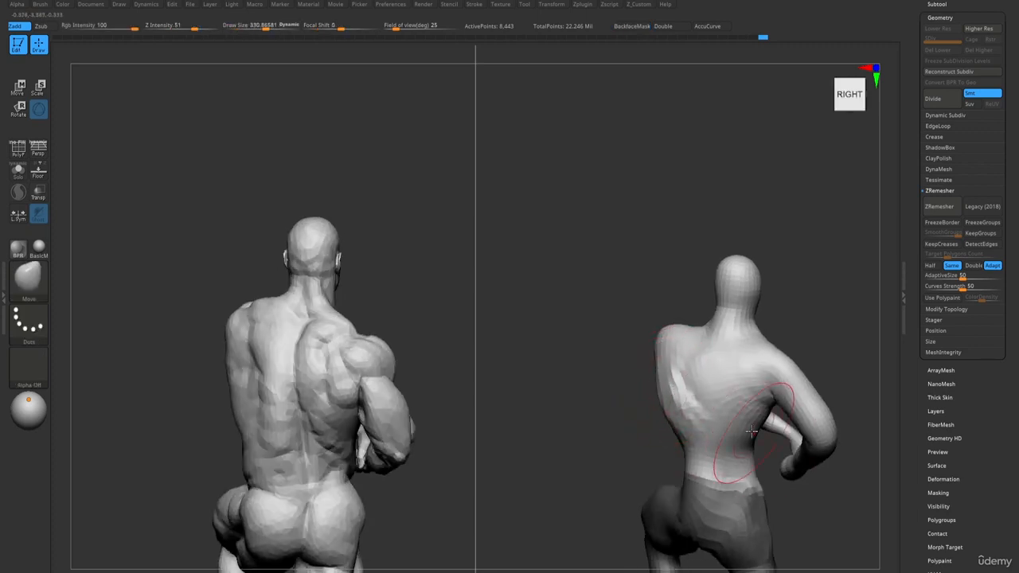
{"action": "key", "text": "s"}
{"action": "left_click", "coordinate": [791, 366]}
{"action": "mouse_move", "coordinate": [791, 349]}
{"action": "right_mouse_down"}
{"action": "mouse_move", "coordinate": [746, 363]}
{"action": "mouse_move", "coordinate": [725, 322]}
{"action": "right_mouse_up"}
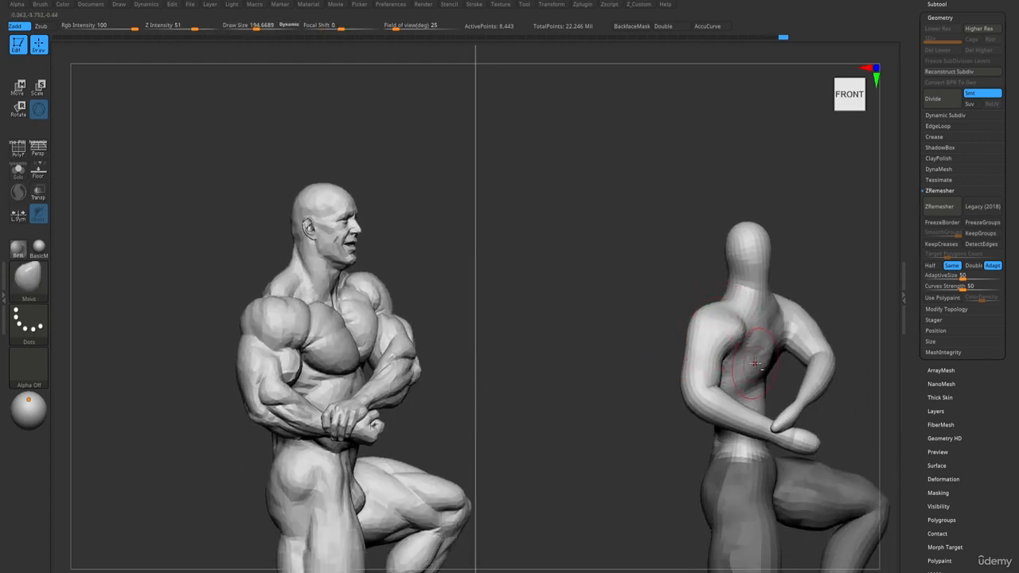
- Tighten the inner elbow bend of the arm beside the kneeling leg with a smaller Move brush and smooth it
{"action": "right_click_drag", "start_coordinate": [776, 386], "coordinate": [706, 388]}
{"action": "key", "text": "s"}
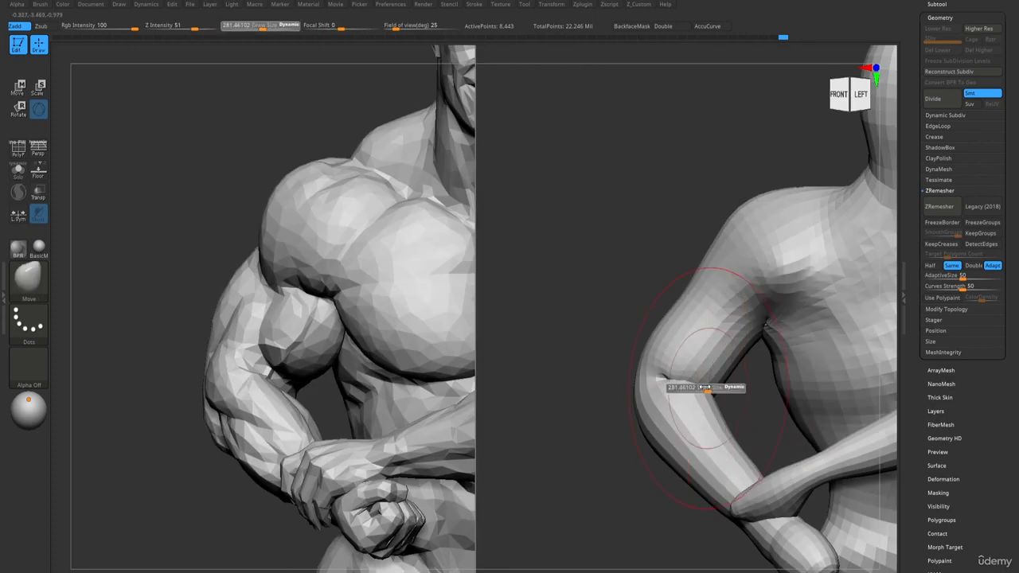
{"action": "left_click_drag", "start_coordinate": [692, 387], "coordinate": [691, 387]}
{"action": "left_click_drag", "start_coordinate": [685, 381], "coordinate": [681, 380], "text": "shift"}
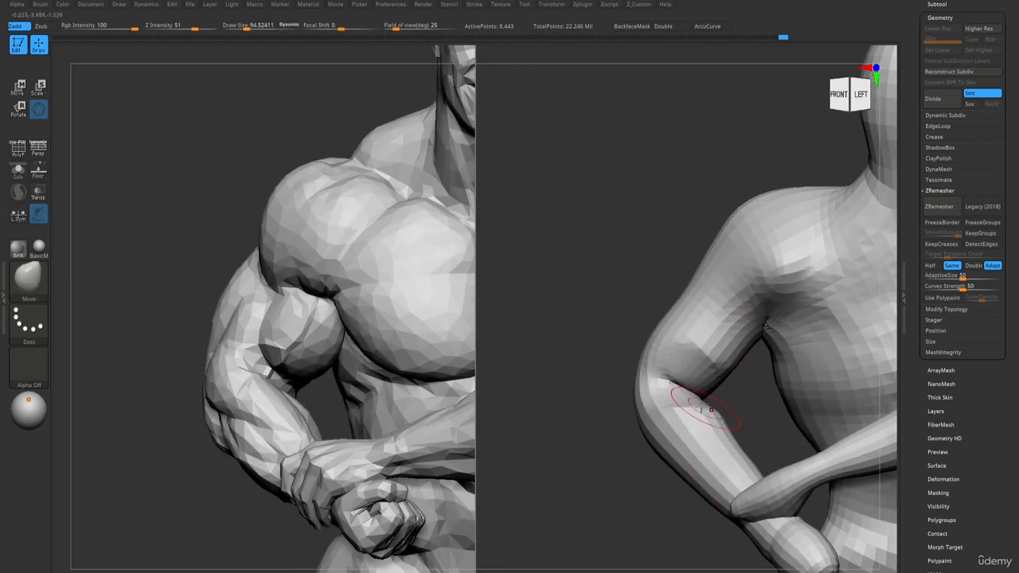
{"action": "mouse_move", "coordinate": [701, 408]}
{"action": "right_mouse_down", "text": "shift"}
{"action": "mouse_move", "coordinate": [682, 410]}
{"action": "mouse_move", "coordinate": [752, 435]}
{"action": "mouse_move", "coordinate": [740, 409]}
{"action": "mouse_move", "coordinate": [706, 401]}
{"action": "right_mouse_up", "text": "shift"}
- Add clay along the inner elbow fold with the C_Clay brush and smooth the fold into the forearm
{"action": "key", "text": "shift+f"}
{"action": "key", "text": "shift+f"}
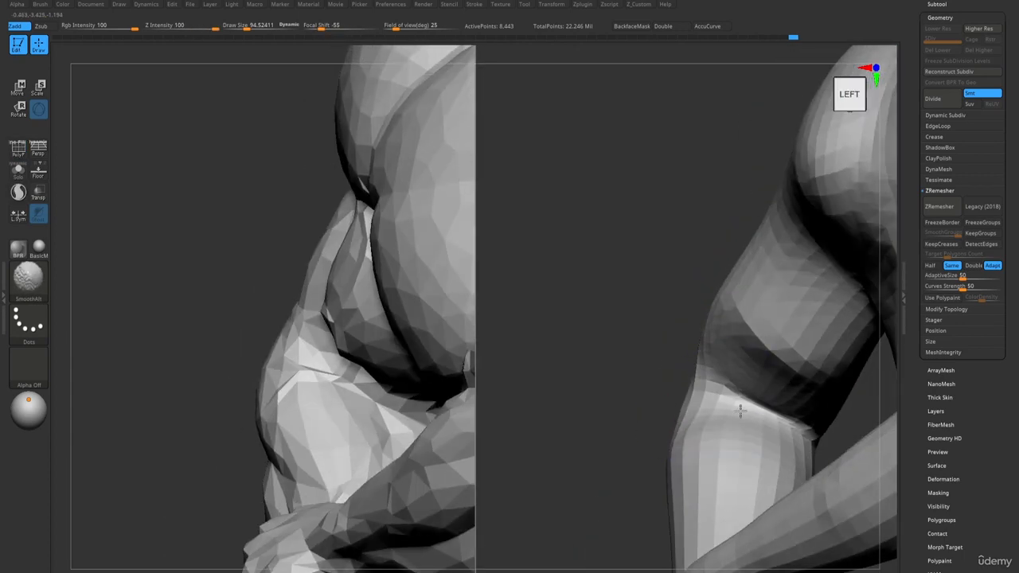
{"action": "key", "text": "1"}
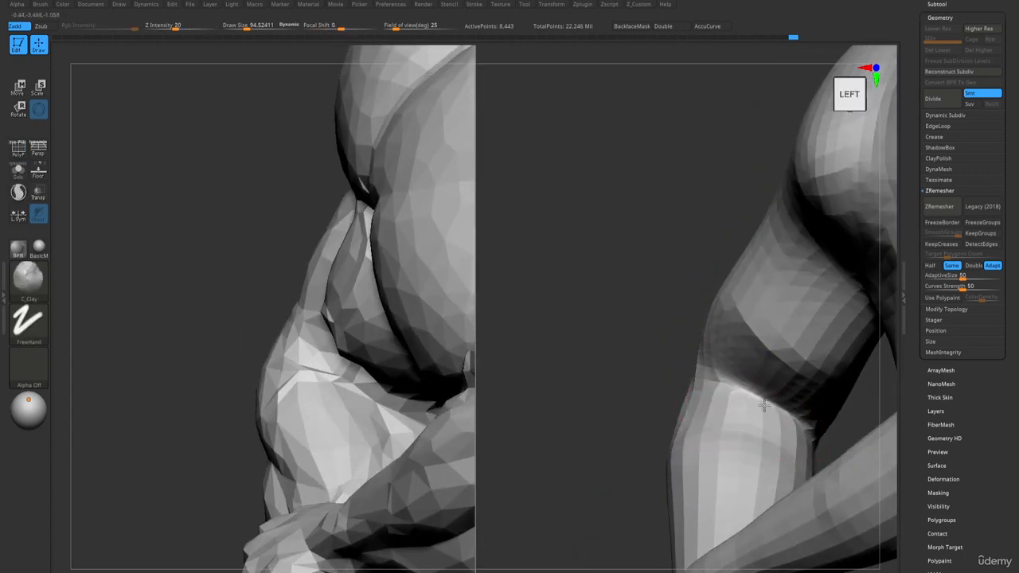
{"action": "left_click_drag", "start_coordinate": [744, 386], "coordinate": [753, 400], "text": "shift"}
{"action": "mouse_move", "coordinate": [753, 399]}
{"action": "right_mouse_down"}
{"action": "mouse_move", "coordinate": [753, 411]}
{"action": "mouse_move", "coordinate": [700, 387]}
{"action": "mouse_move", "coordinate": [728, 386]}
{"action": "right_mouse_up"}
{"action": "key", "text": "2"}
{"action": "mouse_move", "coordinate": [757, 386]}
{"action": "left_mouse_down"}
{"action": "mouse_move", "coordinate": [800, 436]}
{"action": "mouse_move", "coordinate": [733, 382]}
{"action": "mouse_move", "coordinate": [690, 370]}
{"action": "mouse_move", "coordinate": [649, 426]}
{"action": "mouse_move", "coordinate": [618, 407]}
{"action": "mouse_move", "coordinate": [691, 426]}
{"action": "left_mouse_up"}
{"action": "key", "text": "f"}
- Reshape both shoulders and upper arms with a Move brush of about size 250
{"action": "left_click_drag", "start_coordinate": [630, 393], "coordinate": [784, 338]}
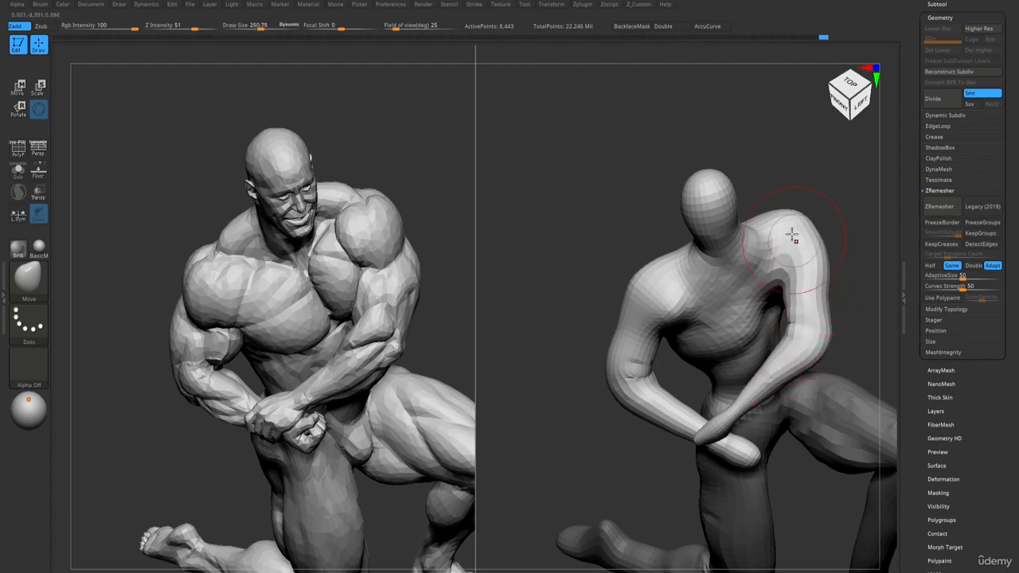
{"action": "left_click_drag", "start_coordinate": [716, 243], "coordinate": [697, 329]}
{"action": "mouse_move", "coordinate": [686, 350]}
{"action": "right_mouse_down"}
{"action": "mouse_move", "coordinate": [686, 335]}
{"action": "mouse_move", "coordinate": [676, 355]}
{"action": "right_mouse_up"}
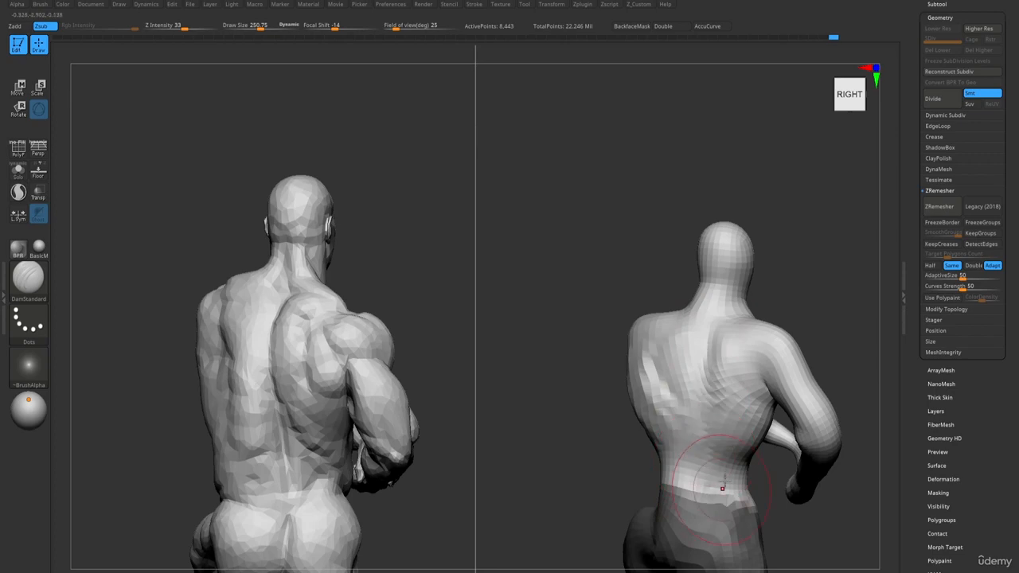
- Clear the lower-body mask and carve the spine groove down the back with the DamStandard brush
{"action": "right_click_drag", "start_coordinate": [725, 397], "coordinate": [706, 278], "text": "alt"}
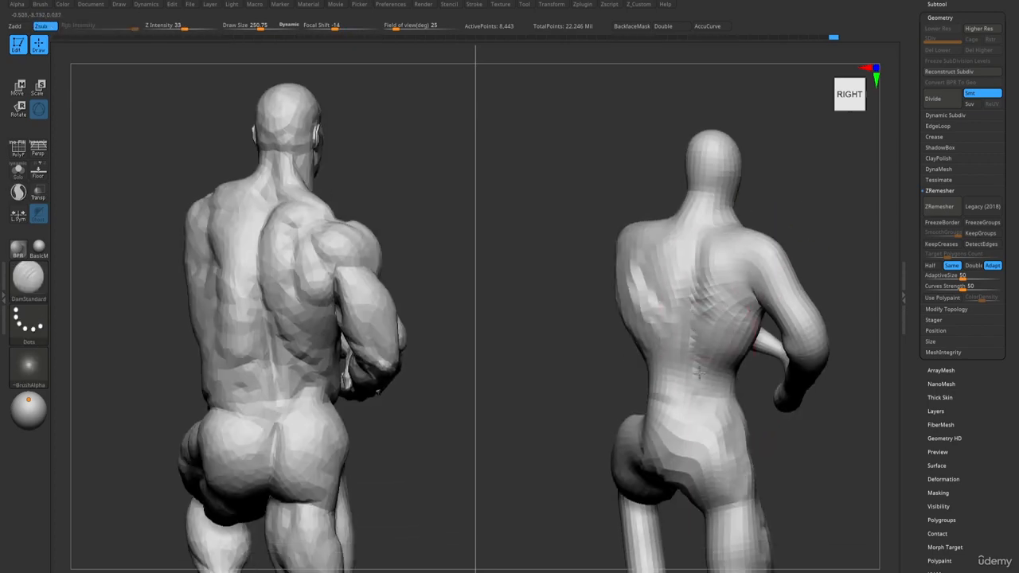
{"action": "right_click_drag", "start_coordinate": [706, 485], "coordinate": [731, 281]}
- Reshape the raised leg's thigh and calf contours with the Move brush
{"action": "key", "text": "b"}
{"action": "key", "text": "m"}
{"action": "key", "text": "v"}
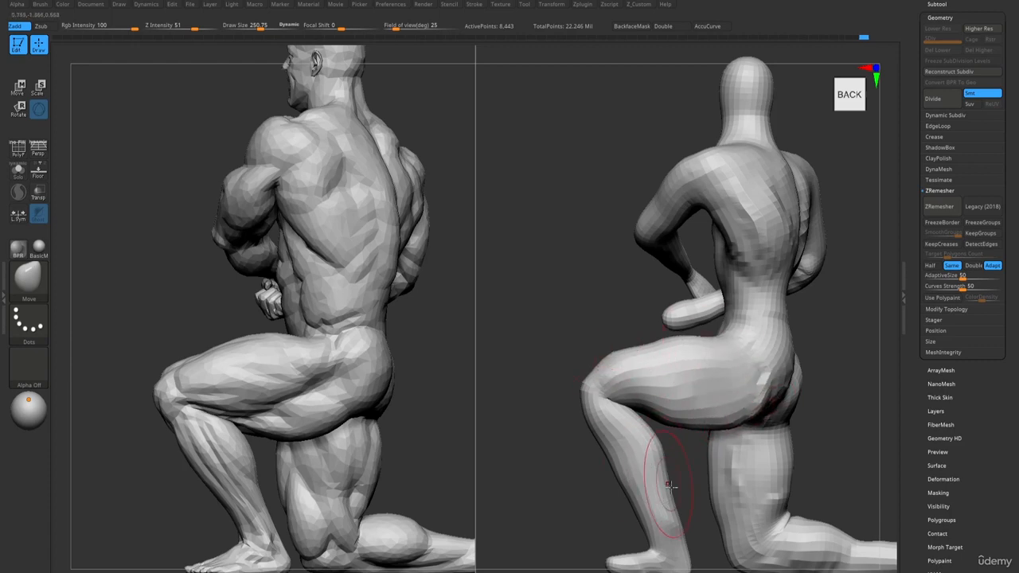
{"action": "mouse_move", "coordinate": [670, 487]}
{"action": "right_mouse_down"}
{"action": "mouse_move", "coordinate": [645, 489]}
{"action": "mouse_move", "coordinate": [659, 447]}
{"action": "right_mouse_up"}
- Build up clay on the raised leg's calf with a reduced brush size and smooth it from the back and front
{"action": "key", "text": "b"}
{"action": "key", "text": "c"}
{"action": "key", "text": "b"}
{"action": "key", "text": "s"}
{"action": "left_click_drag", "start_coordinate": [659, 448], "coordinate": [654, 447]}
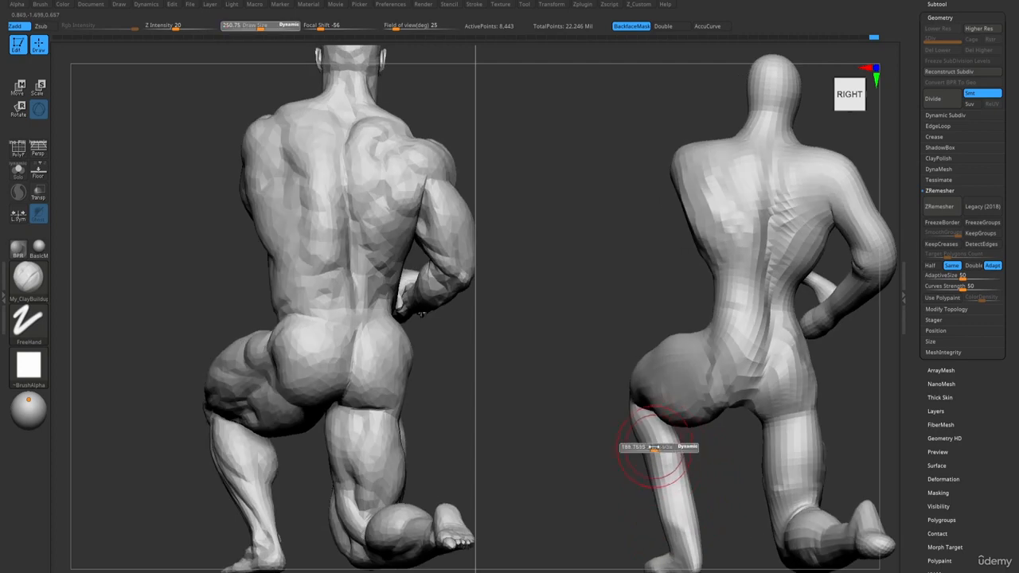
{"action": "left_click_drag", "start_coordinate": [664, 487], "coordinate": [682, 549], "text": "shift"}
{"action": "right_click_drag", "start_coordinate": [728, 521], "coordinate": [675, 513]}
{"action": "right_click_drag", "start_coordinate": [754, 472], "coordinate": [734, 443], "text": "shift"}
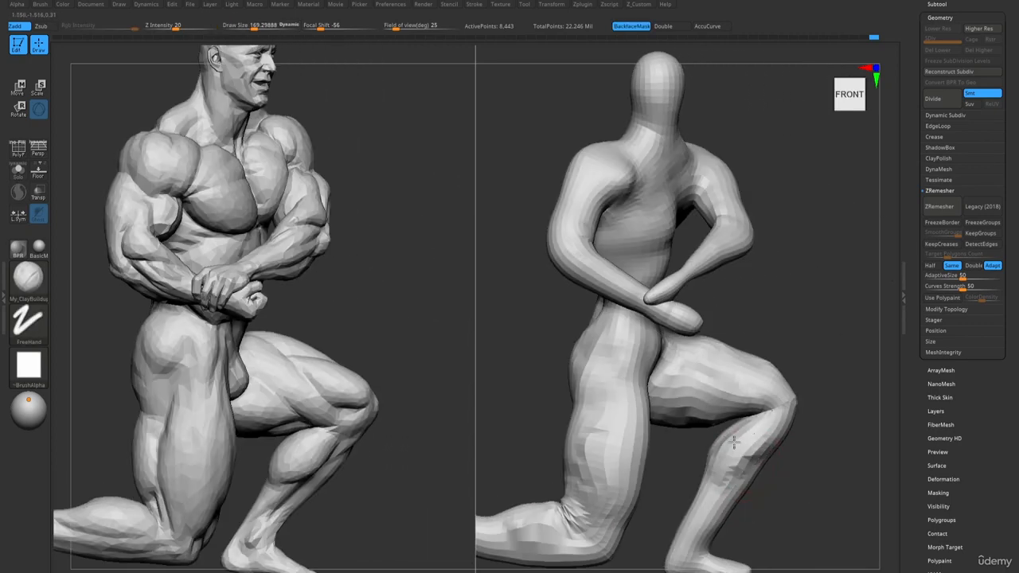
{"action": "left_click_drag", "start_coordinate": [727, 477], "coordinate": [738, 463], "text": "shift"}
- Refine the raised leg around the knee and remesh the figure with ZRemesher using the Same option
{"action": "mouse_move", "coordinate": [708, 532]}
{"action": "right_mouse_down", "text": "shift"}
{"action": "mouse_move", "coordinate": [695, 506]}
{"action": "mouse_move", "coordinate": [694, 397]}
{"action": "mouse_move", "coordinate": [712, 396]}
{"action": "mouse_move", "coordinate": [752, 342]}
{"action": "mouse_move", "coordinate": [755, 398]}
{"action": "mouse_move", "coordinate": [711, 428]}
{"action": "mouse_move", "coordinate": [703, 381]}
{"action": "right_mouse_up", "text": "shift"}
{"action": "mouse_move", "coordinate": [696, 400]}
{"action": "left_mouse_down"}
{"action": "mouse_move", "coordinate": [728, 373]}
{"action": "mouse_move", "coordinate": [748, 374]}
{"action": "left_mouse_up"}
{"action": "right_click_drag", "start_coordinate": [768, 384], "coordinate": [643, 421]}
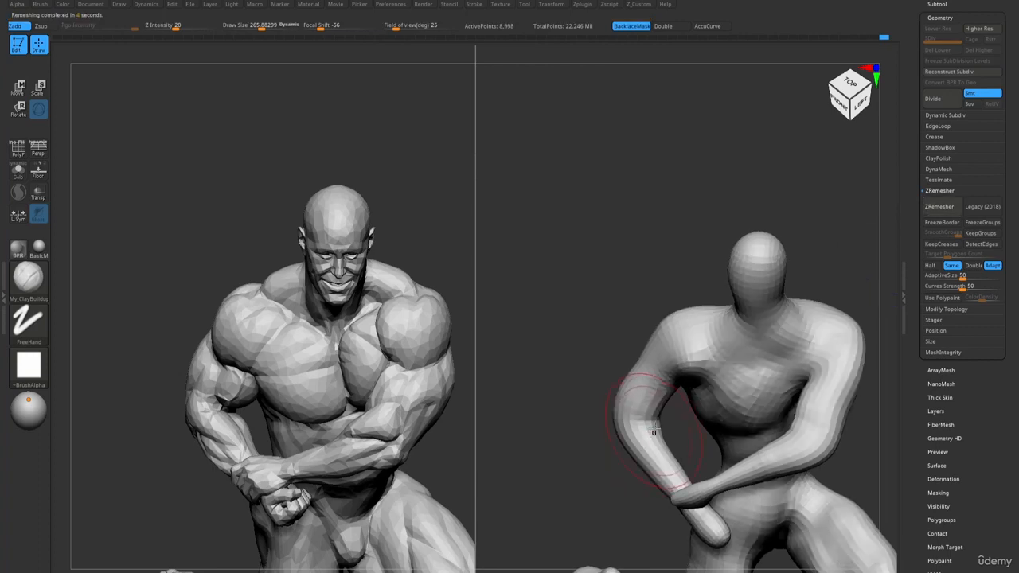
- Smooth the surface of the chest on the remeshed torso
{"action": "right_click_drag", "start_coordinate": [684, 438], "coordinate": [634, 349], "text": "alt"}
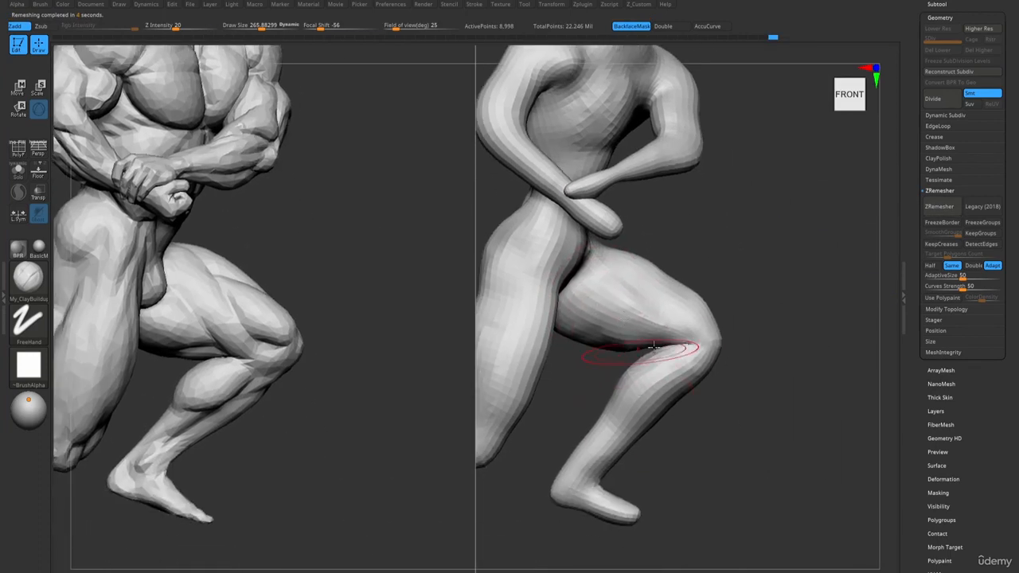
{"action": "right_click_drag", "start_coordinate": [629, 203], "coordinate": [671, 182]}
{"action": "right_click_drag", "start_coordinate": [673, 135], "coordinate": [598, 184]}
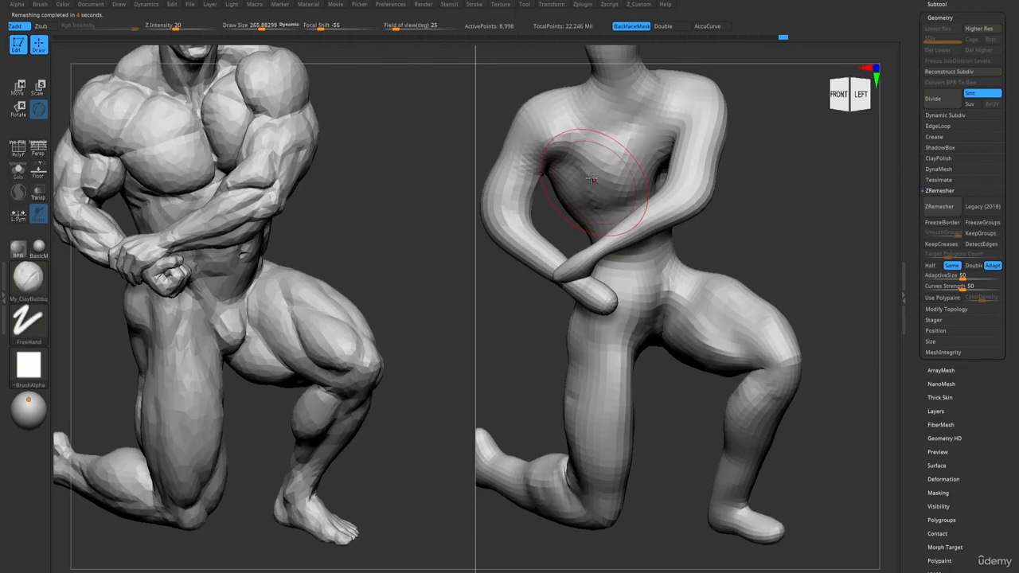
{"action": "left_click_drag", "start_coordinate": [609, 155], "coordinate": [541, 169], "text": "shift"}
- Show the wireframe and reshape the fold behind the raised knee with a smaller Move brush
{"action": "mouse_move", "coordinate": [549, 183]}
{"action": "right_mouse_down"}
{"action": "mouse_move", "coordinate": [622, 306]}
{"action": "mouse_move", "coordinate": [651, 287]}
{"action": "mouse_move", "coordinate": [152, 238]}
{"action": "mouse_move", "coordinate": [568, 398]}
{"action": "right_mouse_up"}
{"action": "key", "text": "shift+f"}
{"action": "key", "text": "s"}
{"action": "left_click_drag", "start_coordinate": [557, 385], "coordinate": [549, 385]}
{"action": "key", "text": "b"}
{"action": "key", "text": "m"}
{"action": "key", "text": "v"}
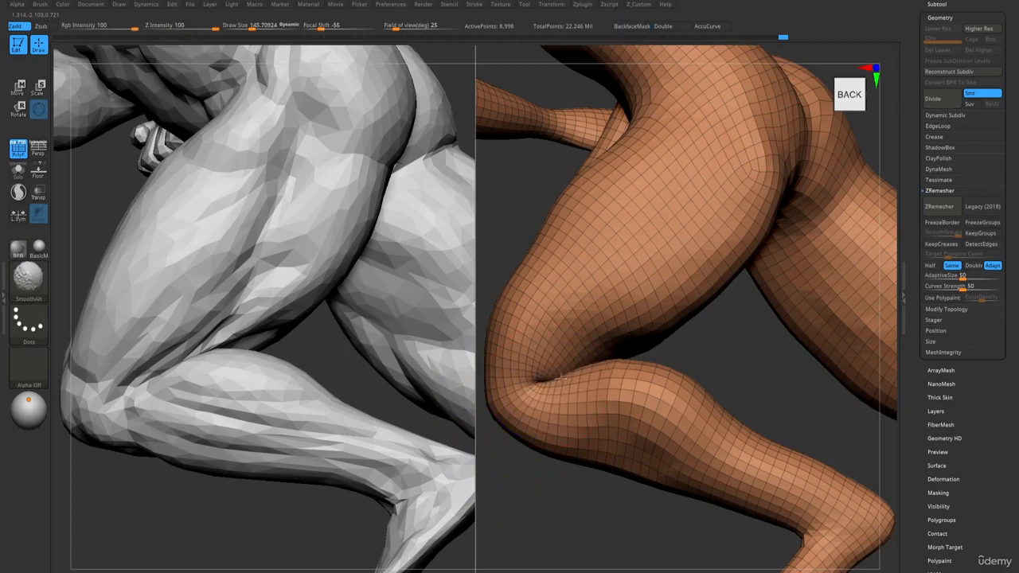
{"action": "key", "text": "p"}
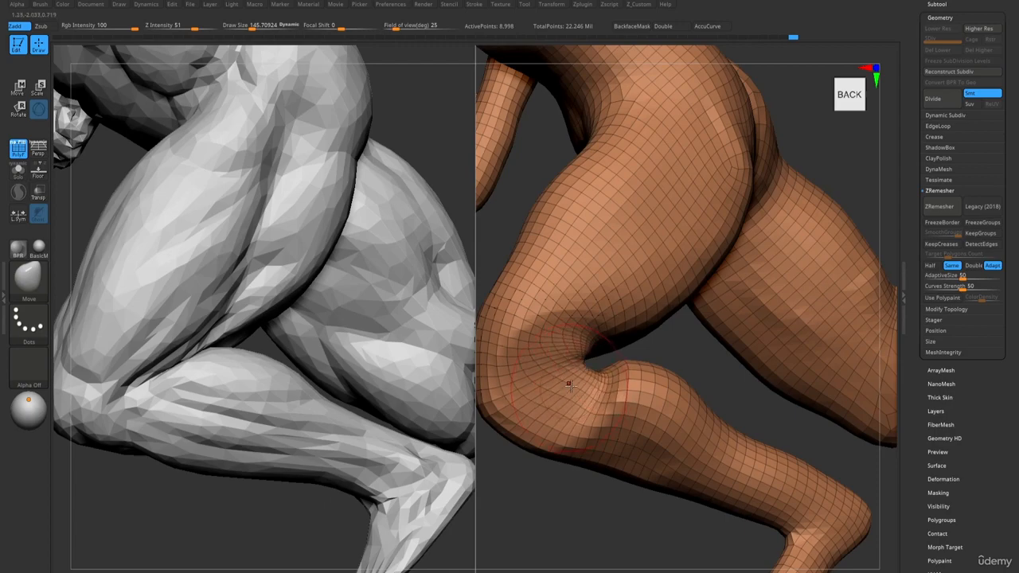
- Build up clay between the raised knee's fold and the calf, hide the wireframe, and adjust the upper calf contour
{"action": "key", "text": "s"}
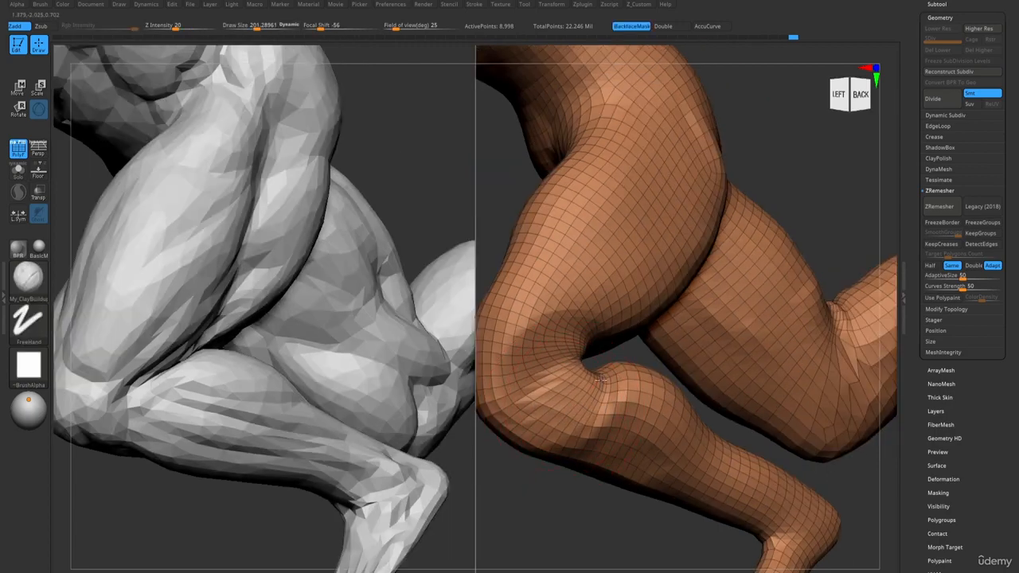
{"action": "key", "text": "shift+f"}
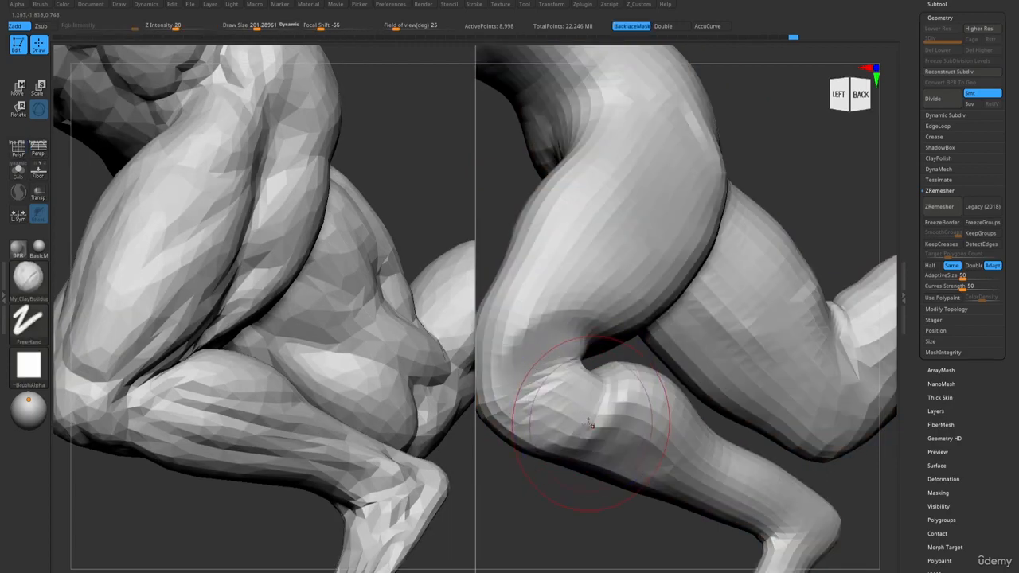
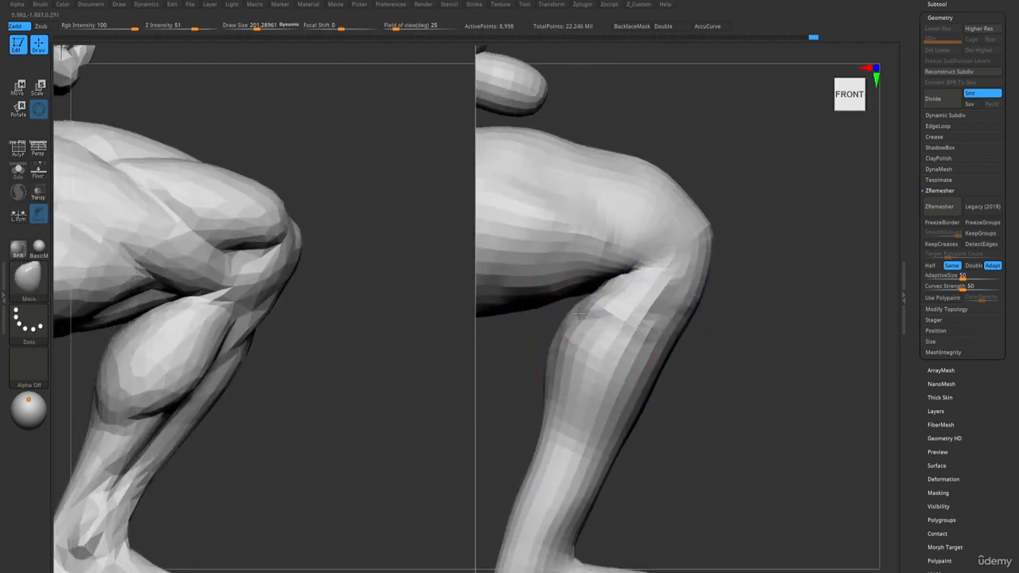
{"action": "left_click_drag", "start_coordinate": [585, 311], "coordinate": [589, 301]}
- Reshape the raised leg's foot, ankle and shin with the Move brush and smooth the upper calf
{"action": "right_click_drag", "start_coordinate": [588, 342], "coordinate": [633, 259], "text": "alt"}
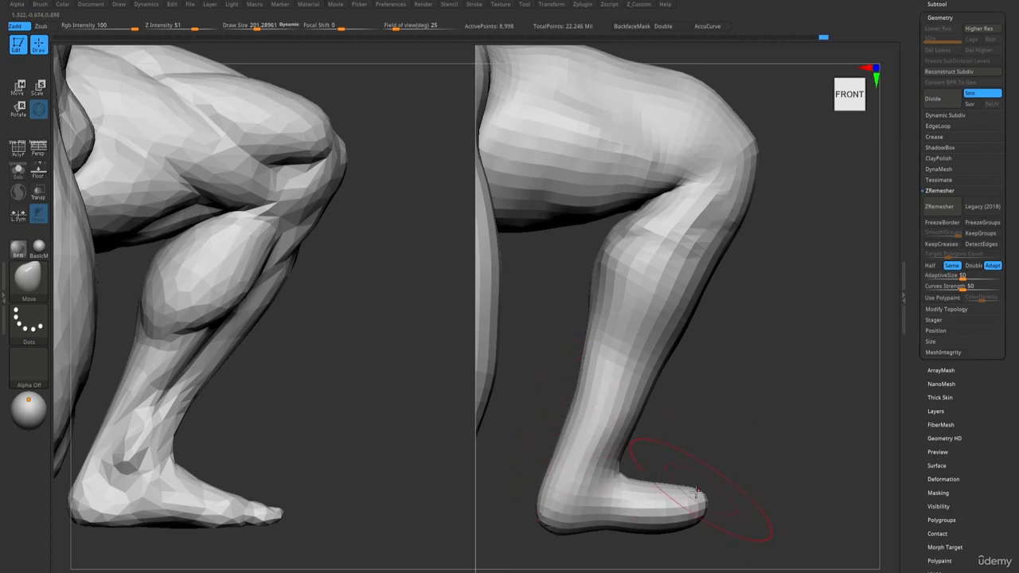
{"action": "left_click_drag", "start_coordinate": [696, 493], "coordinate": [704, 503]}
{"action": "left_click_drag", "start_coordinate": [622, 409], "coordinate": [628, 415]}
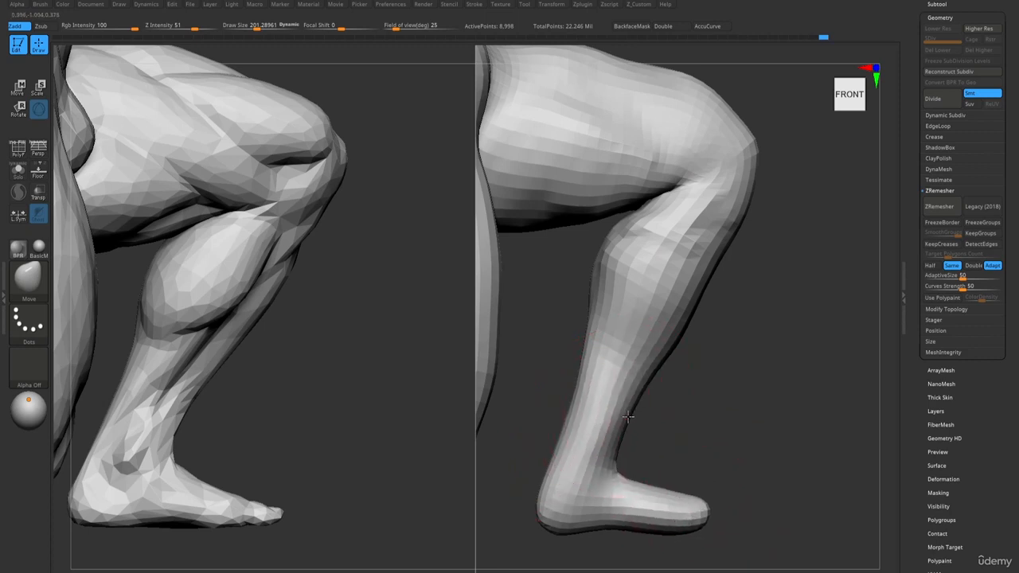
{"action": "left_click_drag", "start_coordinate": [618, 451], "coordinate": [612, 453]}
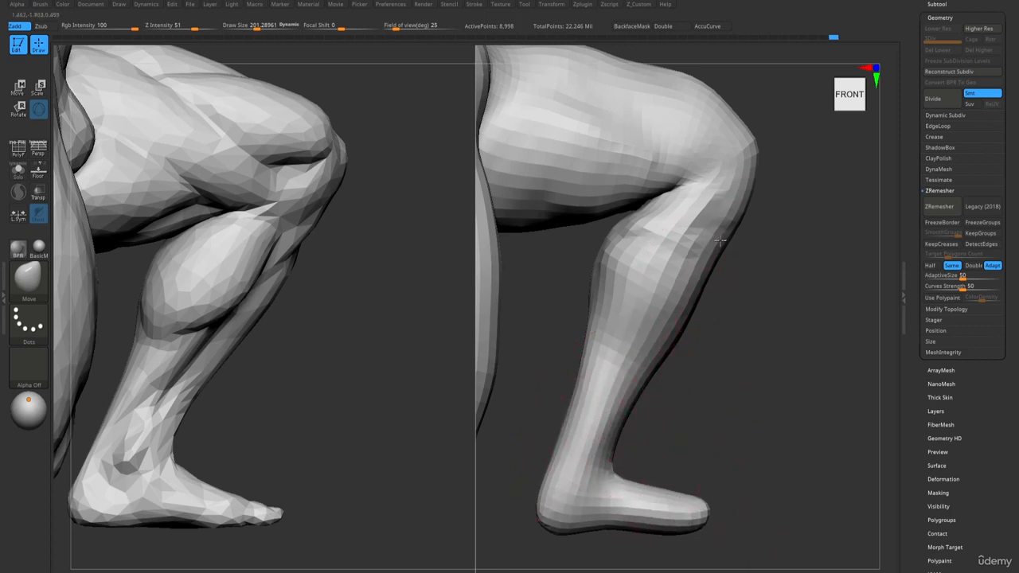
{"action": "left_click_drag", "start_coordinate": [610, 250], "coordinate": [604, 274], "text": "shift"}
- Build up clay around the lower back and hips and smooth it into the waist and side of the back
{"action": "mouse_move", "coordinate": [604, 275]}
{"action": "right_mouse_down", "text": "ctrl"}
{"action": "mouse_move", "coordinate": [545, 171]}
{"action": "mouse_move", "coordinate": [601, 323]}
{"action": "mouse_move", "coordinate": [607, 282]}
{"action": "mouse_move", "coordinate": [690, 277]}
{"action": "right_mouse_up", "text": "ctrl"}
{"action": "key", "text": "b"}
{"action": "key", "text": "c"}
{"action": "key", "text": "b"}
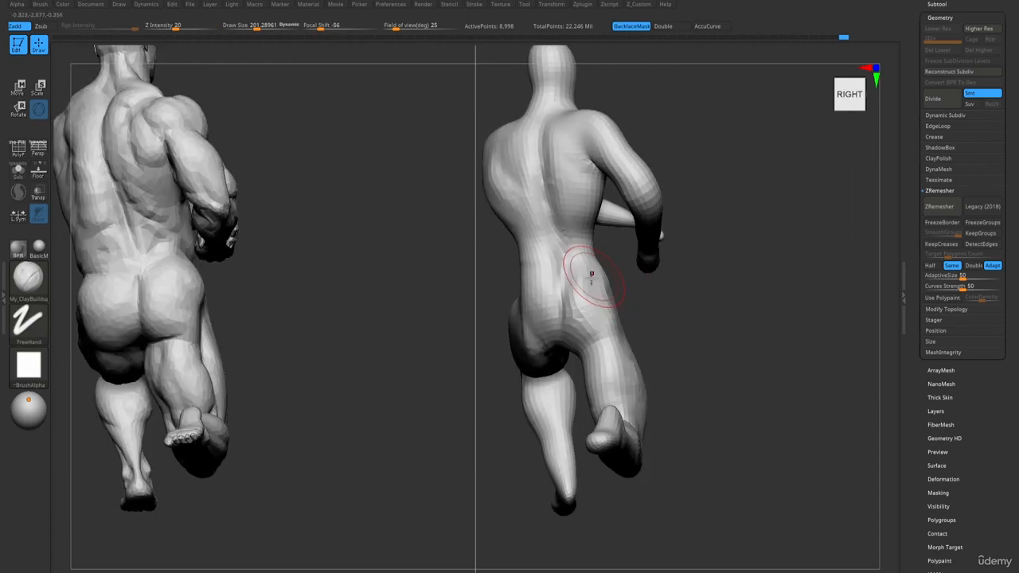
{"action": "mouse_move", "coordinate": [563, 251]}
{"action": "right_mouse_down"}
{"action": "mouse_move", "coordinate": [563, 233]}
{"action": "mouse_move", "coordinate": [573, 247]}
{"action": "right_mouse_up"}
{"action": "key", "text": "shift"}
{"action": "left_click_drag", "start_coordinate": [564, 316], "coordinate": [579, 321], "text": "shift"}
{"action": "right_click_drag", "start_coordinate": [564, 239], "coordinate": [582, 307]}
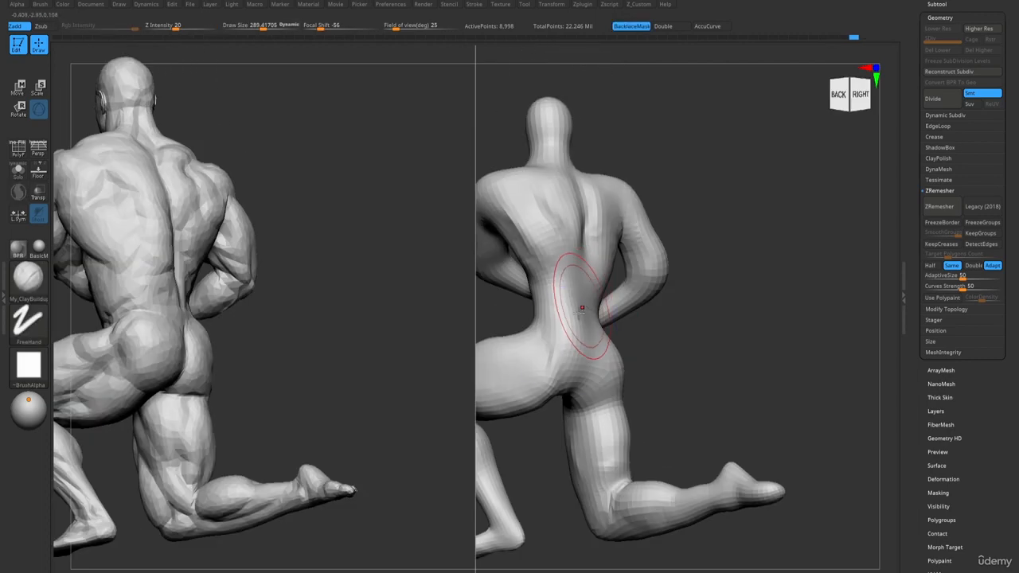
{"action": "right_click_drag", "start_coordinate": [562, 257], "coordinate": [569, 232]}
{"action": "left_click_drag", "start_coordinate": [624, 243], "coordinate": [643, 257], "text": "shift"}
- Build up clay below the right armpit with a smaller brush and refine the armpit contour with the Move brush
{"action": "right_click_drag", "start_coordinate": [643, 257], "coordinate": [657, 332], "text": "ctrl"}
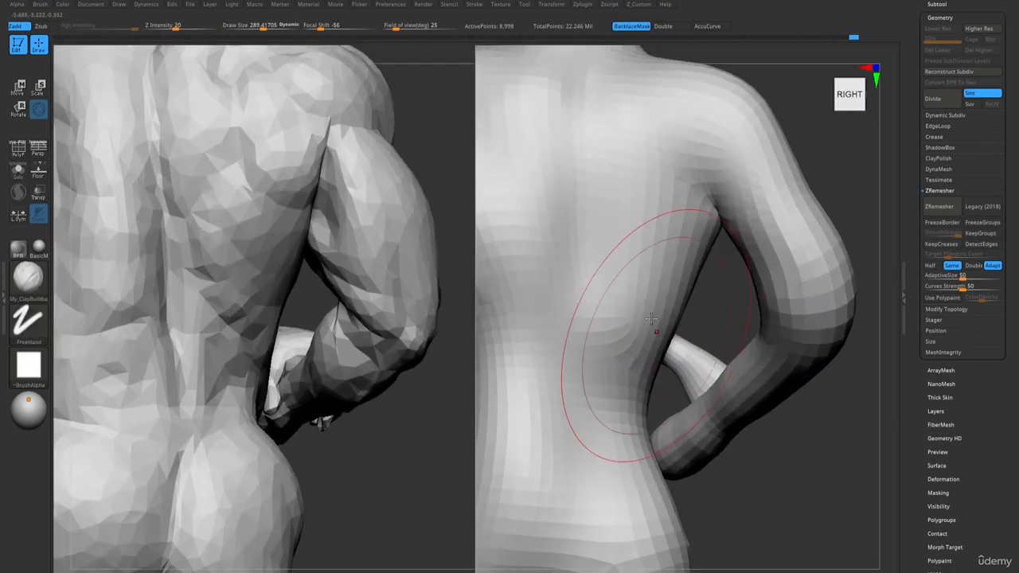
{"action": "key", "text": "s"}
{"action": "mouse_move", "coordinate": [662, 222]}
{"action": "left_mouse_down"}
{"action": "mouse_move", "coordinate": [651, 222]}
{"action": "mouse_move", "coordinate": [711, 227]}
{"action": "left_mouse_up"}
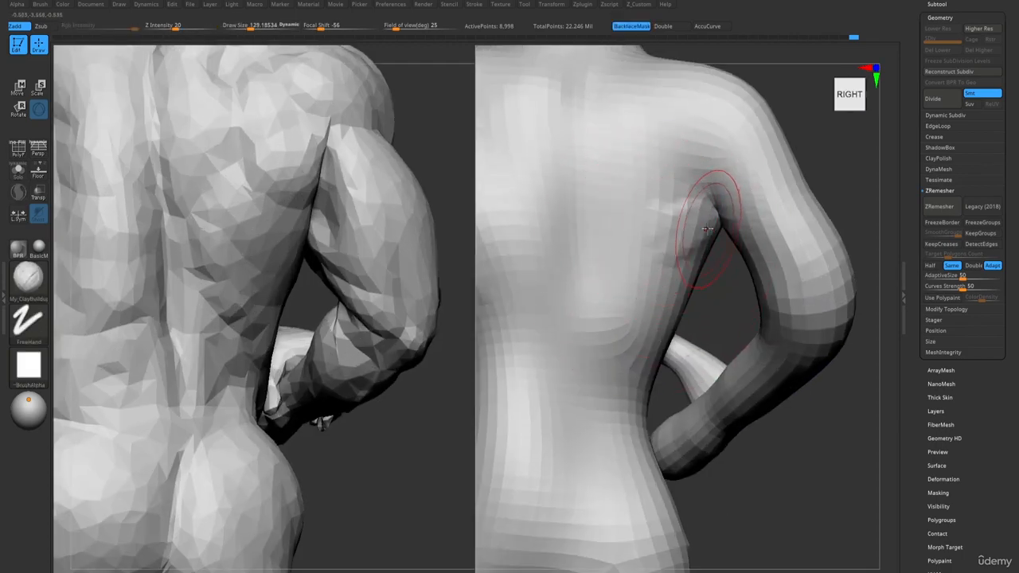
{"action": "key", "text": "shift+f"}
{"action": "mouse_move", "coordinate": [712, 227]}
{"action": "right_mouse_down"}
{"action": "mouse_move", "coordinate": [716, 210]}
{"action": "mouse_move", "coordinate": [714, 248]}
{"action": "right_mouse_up"}
{"action": "key", "text": "shift+f"}
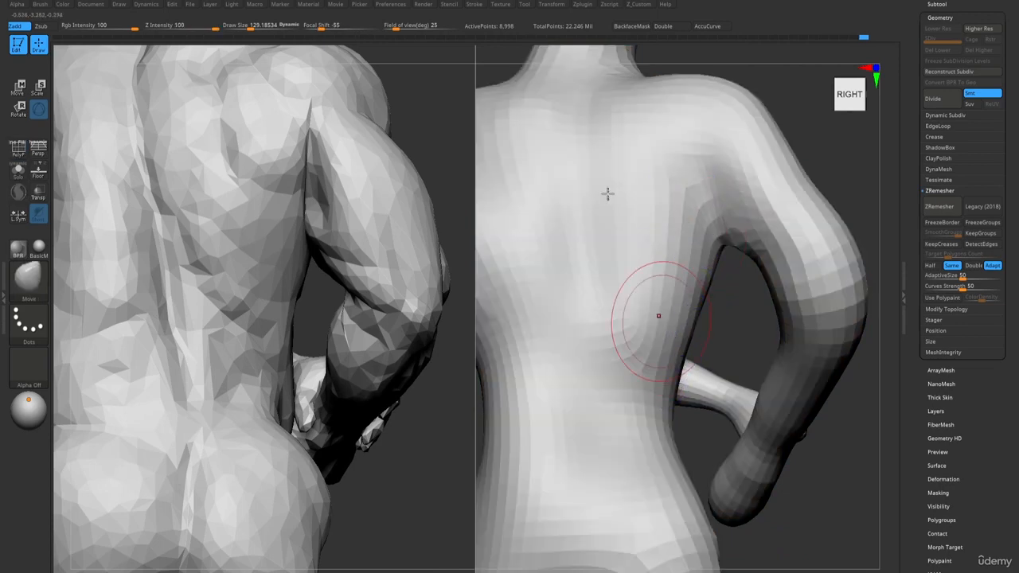
- Show the wireframe and hide the figure's right arm from the middle of the upper arm down to the hand
{"action": "key", "text": "f"}
{"action": "mouse_move", "coordinate": [594, 193]}
{"action": "right_mouse_down", "text": "alt"}
{"action": "mouse_move", "coordinate": [638, 252]}
{"action": "mouse_move", "coordinate": [593, 251]}
{"action": "mouse_move", "coordinate": [602, 300]}
{"action": "mouse_move", "coordinate": [635, 304]}
{"action": "mouse_move", "coordinate": [632, 292]}
{"action": "mouse_move", "coordinate": [633, 302]}
{"action": "right_mouse_up", "text": "alt"}
{"action": "key", "text": "shift+f"}
{"action": "mouse_move", "coordinate": [634, 303]}
{"action": "right_mouse_down", "text": "ctrl"}
{"action": "mouse_move", "coordinate": [660, 335]}
{"action": "mouse_move", "coordinate": [707, 313]}
{"action": "mouse_move", "coordinate": [705, 357]}
{"action": "mouse_move", "coordinate": [720, 393]}
{"action": "mouse_move", "coordinate": [687, 391]}
{"action": "right_mouse_up", "text": "ctrl"}
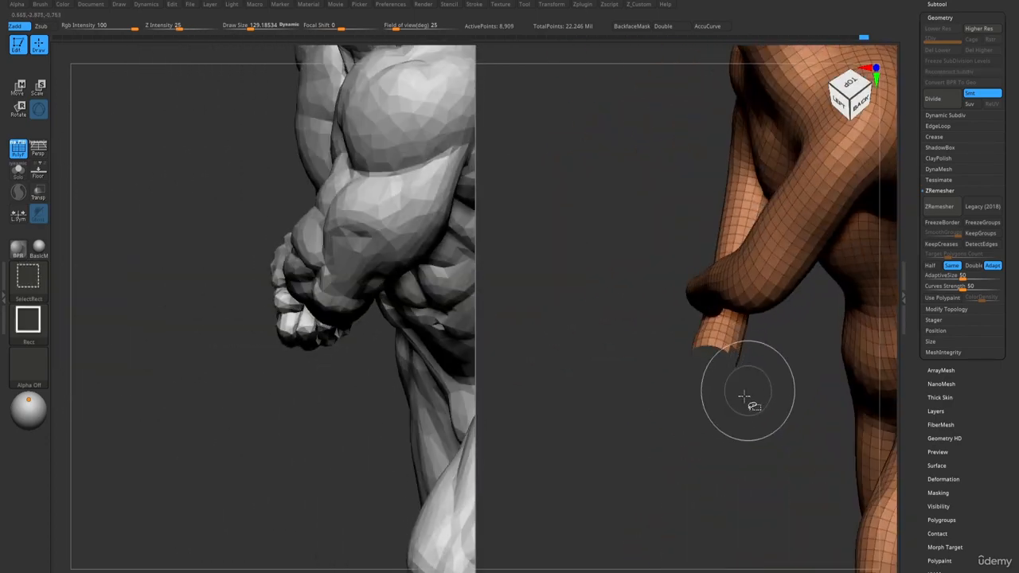
{"action": "right_click_drag", "start_coordinate": [708, 412], "coordinate": [687, 352]}
{"action": "key", "text": "ctrl+shift"}
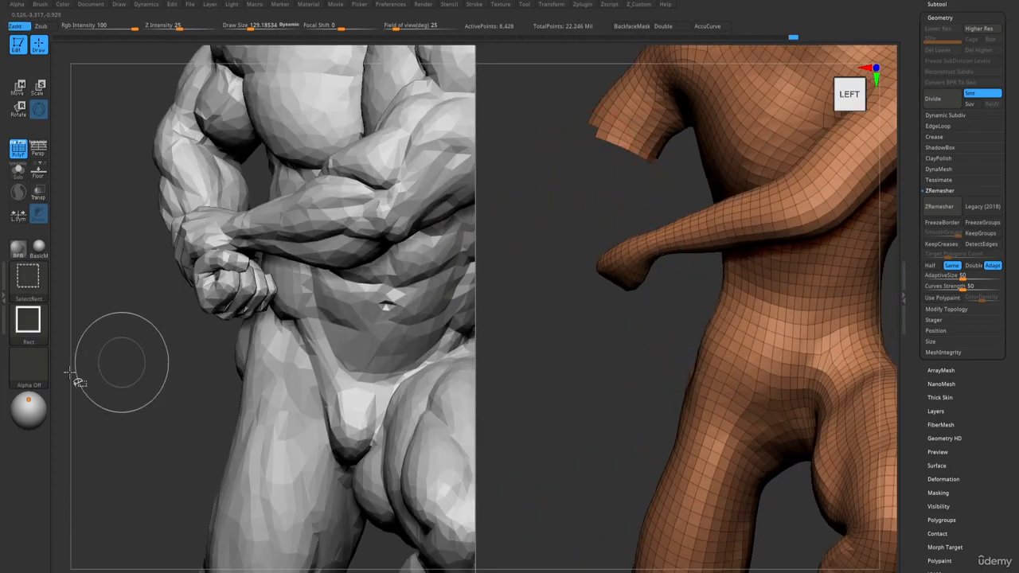
- Set the selection stroke to Lasso and hide stray polygons to even out the cut edge on the right upper arm
{"action": "left_click", "coordinate": [36, 331]}
{"action": "left_click", "coordinate": [202, 336]}
{"action": "right_click_drag", "start_coordinate": [489, 194], "coordinate": [569, 167]}
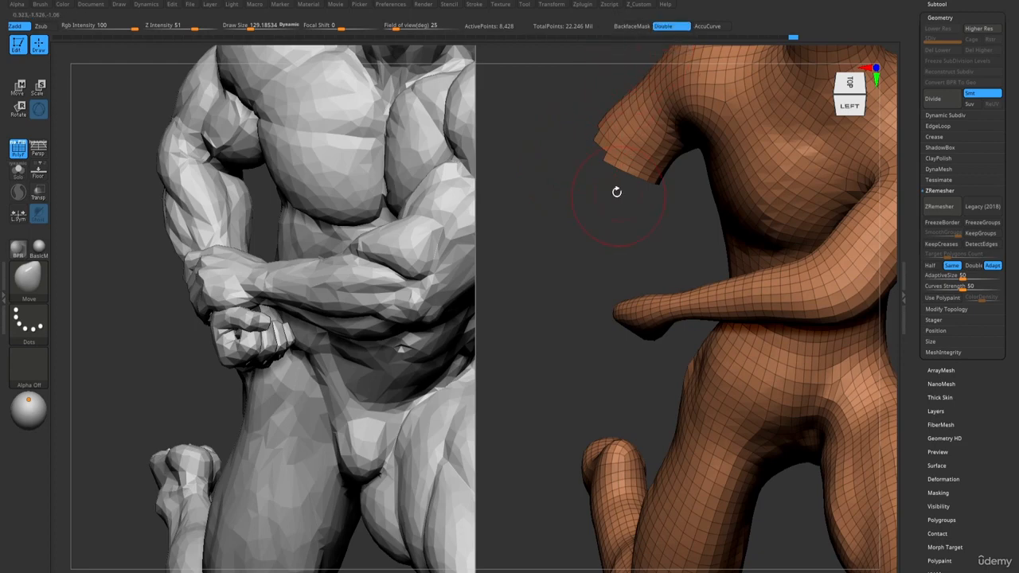
{"action": "mouse_move", "coordinate": [616, 192]}
{"action": "right_mouse_down"}
{"action": "mouse_move", "coordinate": [598, 184]}
{"action": "mouse_move", "coordinate": [607, 199]}
{"action": "right_mouse_up"}
{"action": "left_click_drag", "start_coordinate": [578, 166], "coordinate": [687, 189], "text": "ctrl+shift"}
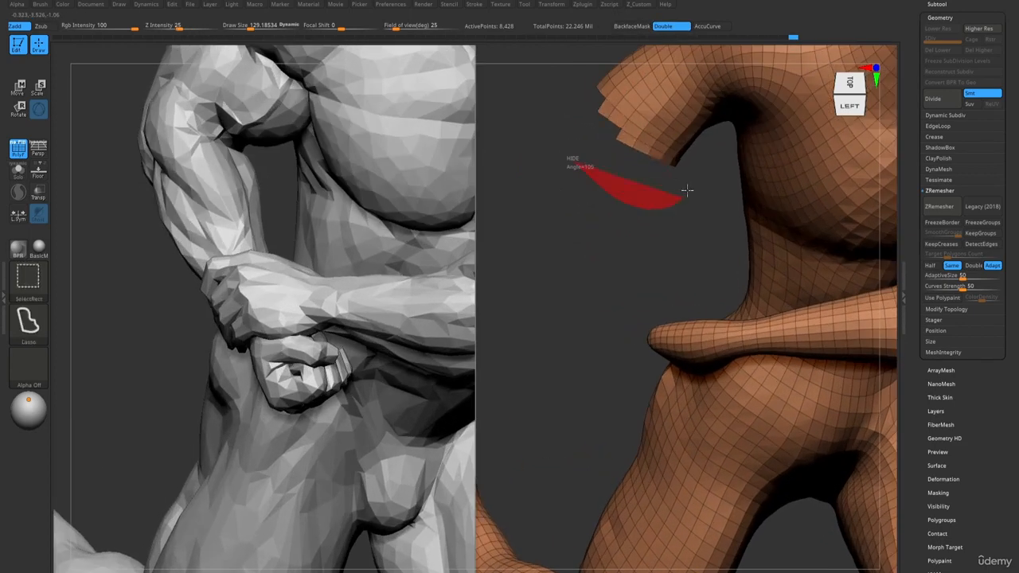
{"action": "left_click_drag", "start_coordinate": [616, 121], "coordinate": [613, 126], "text": "ctrl+shift"}
{"action": "mouse_move", "coordinate": [610, 175]}
{"action": "right_mouse_down"}
{"action": "mouse_move", "coordinate": [605, 138]}
{"action": "mouse_move", "coordinate": [605, 151]}
{"action": "mouse_move", "coordinate": [640, 133]}
{"action": "right_mouse_up"}
{"action": "left_click_drag", "start_coordinate": [602, 76], "coordinate": [599, 89], "text": "ctrl+shift"}
{"action": "right_click_drag", "start_coordinate": [596, 98], "coordinate": [610, 126]}
{"action": "left_click_drag", "start_coordinate": [611, 127], "coordinate": [639, 159], "text": "ctrl+shift"}
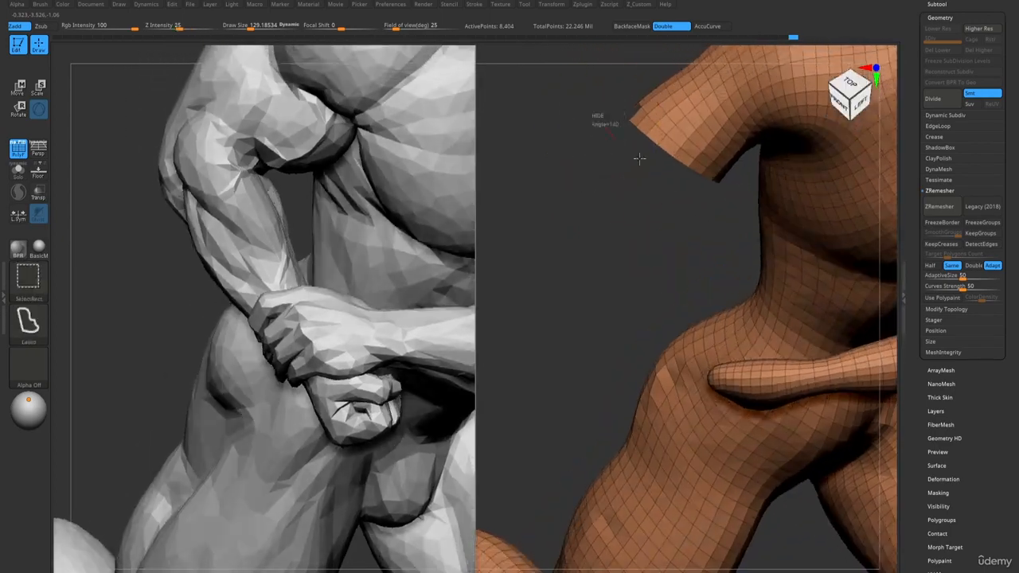
{"action": "left_click_drag", "start_coordinate": [643, 122], "coordinate": [640, 124], "text": "ctrl+shift"}
{"action": "right_click_drag", "start_coordinate": [626, 154], "coordinate": [609, 153]}
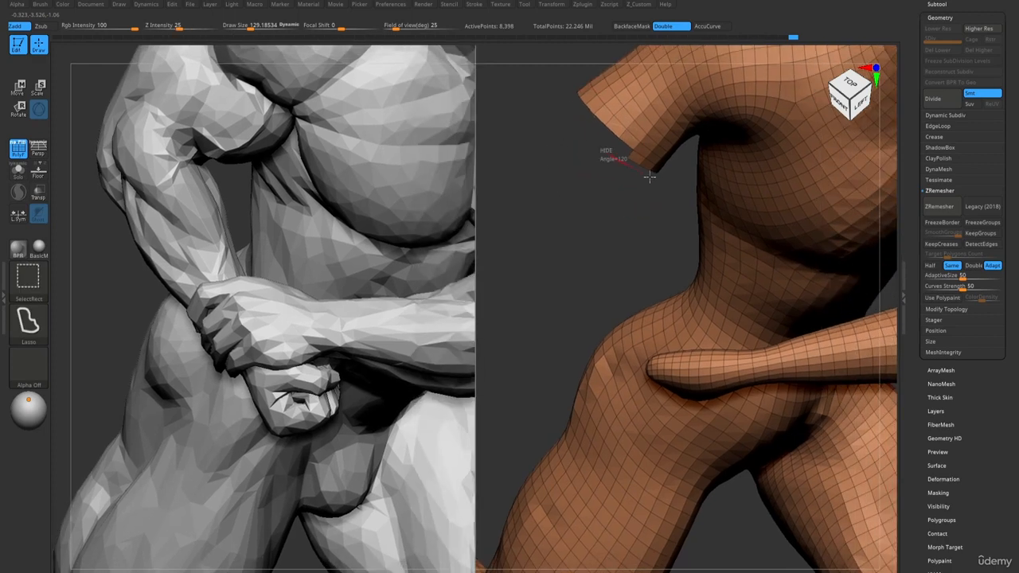
{"action": "left_click_drag", "start_coordinate": [651, 168], "coordinate": [605, 155], "text": "ctrl+shift"}
{"action": "right_click_drag", "start_coordinate": [584, 156], "coordinate": [590, 156]}
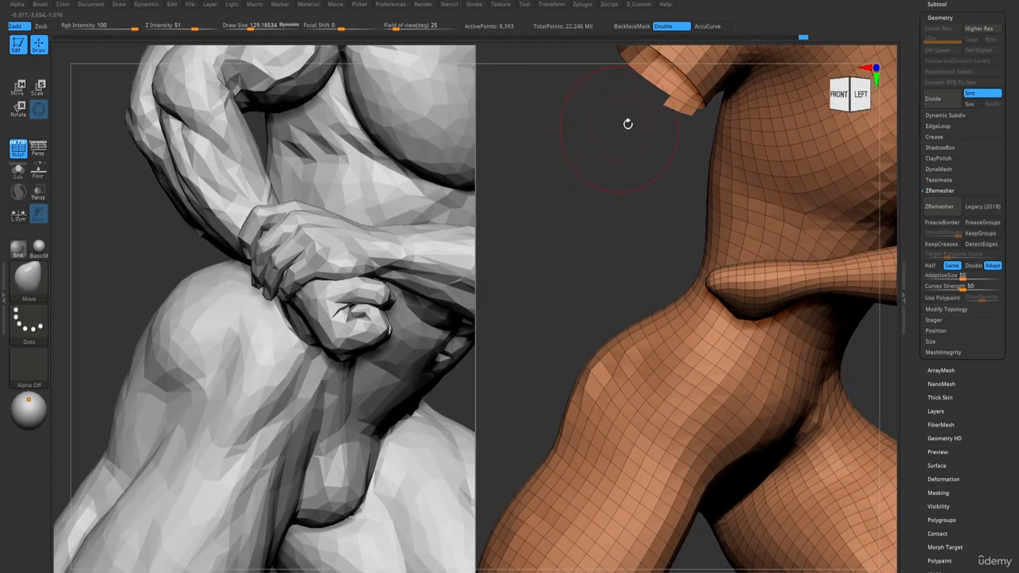
- Invert the visibility to isolate the right arm, clean its edge loop, and assign it a new polygroup
{"action": "left_click_drag", "start_coordinate": [623, 127], "coordinate": [621, 170], "text": "ctrl+shift"}
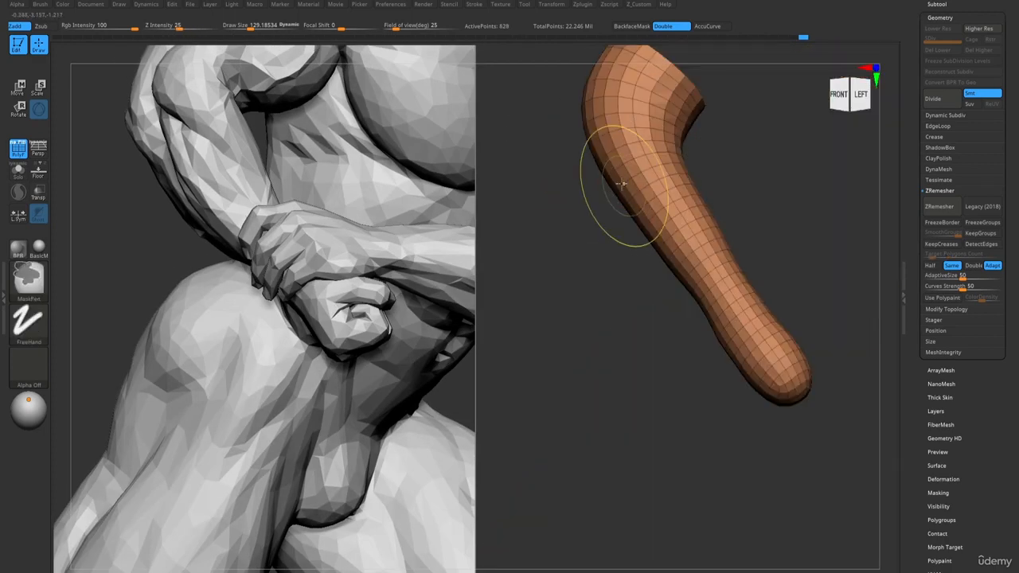
{"action": "mouse_move", "coordinate": [618, 185]}
{"action": "right_mouse_down"}
{"action": "mouse_move", "coordinate": [605, 170]}
{"action": "mouse_move", "coordinate": [616, 321]}
{"action": "right_mouse_up"}
{"action": "key", "text": "ctrl+shift+x"}
{"action": "key", "text": "ctrl+shift+x"}
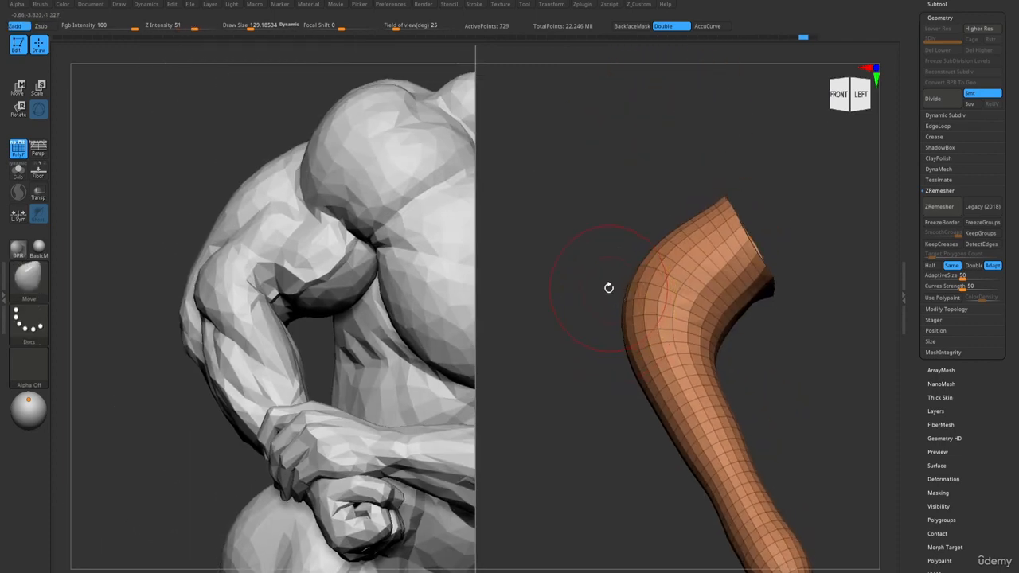
{"action": "key", "text": "ctrl+w"}
{"action": "left_click", "coordinate": [589, 248], "text": "ctrl+shift"}
- Isolate the figure's left hand and part of its forearm
{"action": "right_click_drag", "start_coordinate": [585, 207], "coordinate": [626, 209], "text": "alt"}
{"action": "right_click_drag", "start_coordinate": [746, 290], "coordinate": [791, 324]}
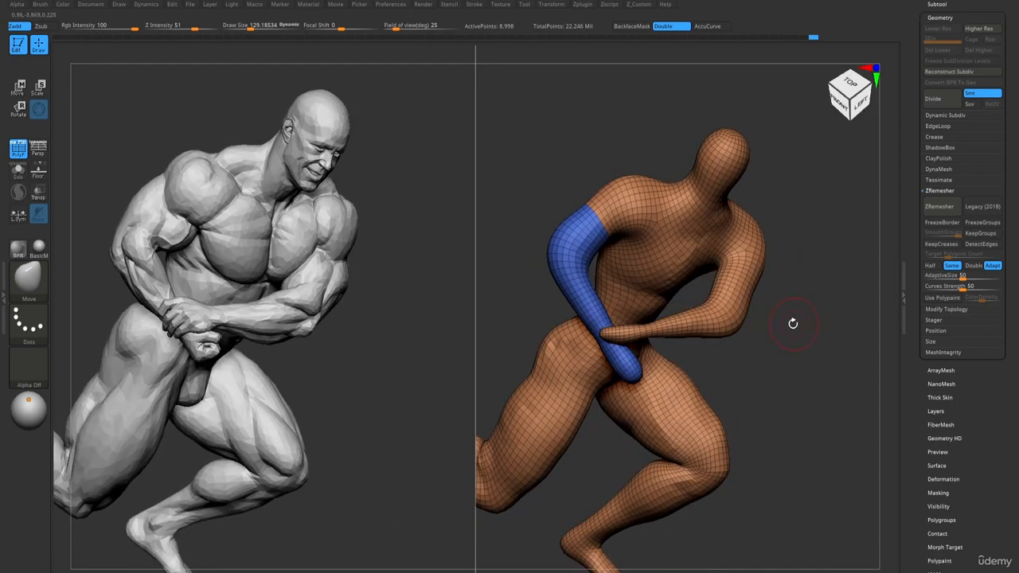
{"action": "right_click_drag", "start_coordinate": [716, 344], "coordinate": [732, 350]}
{"action": "left_click_drag", "start_coordinate": [732, 351], "coordinate": [738, 358], "text": "ctrl"}
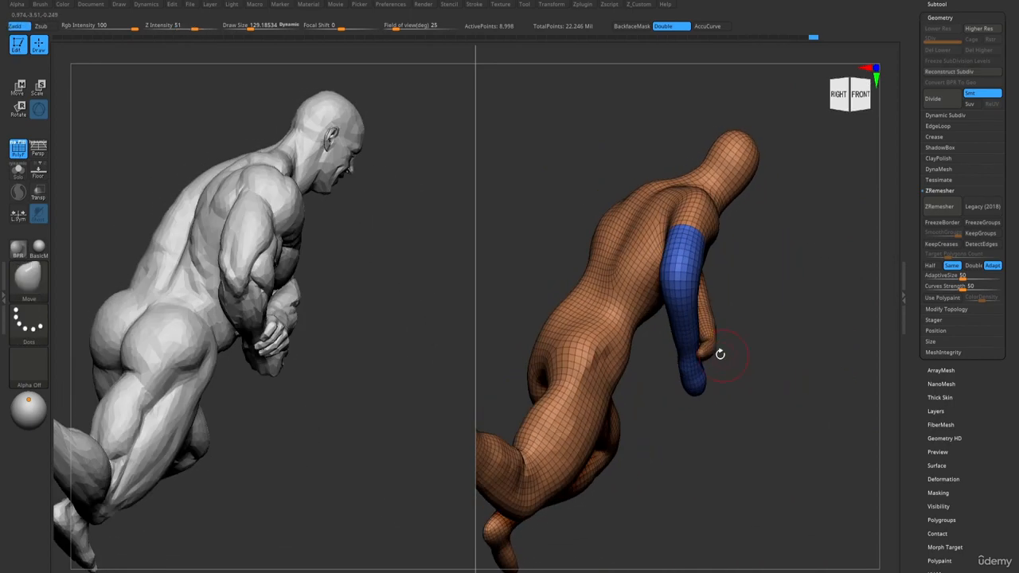
{"action": "mouse_move", "coordinate": [719, 355]}
{"action": "right_mouse_down"}
{"action": "mouse_move", "coordinate": [676, 338]}
{"action": "mouse_move", "coordinate": [712, 350]}
{"action": "mouse_move", "coordinate": [721, 333]}
{"action": "mouse_move", "coordinate": [740, 338]}
{"action": "right_mouse_up"}
{"action": "right_click_drag", "start_coordinate": [740, 338], "coordinate": [782, 427], "text": "ctrl"}
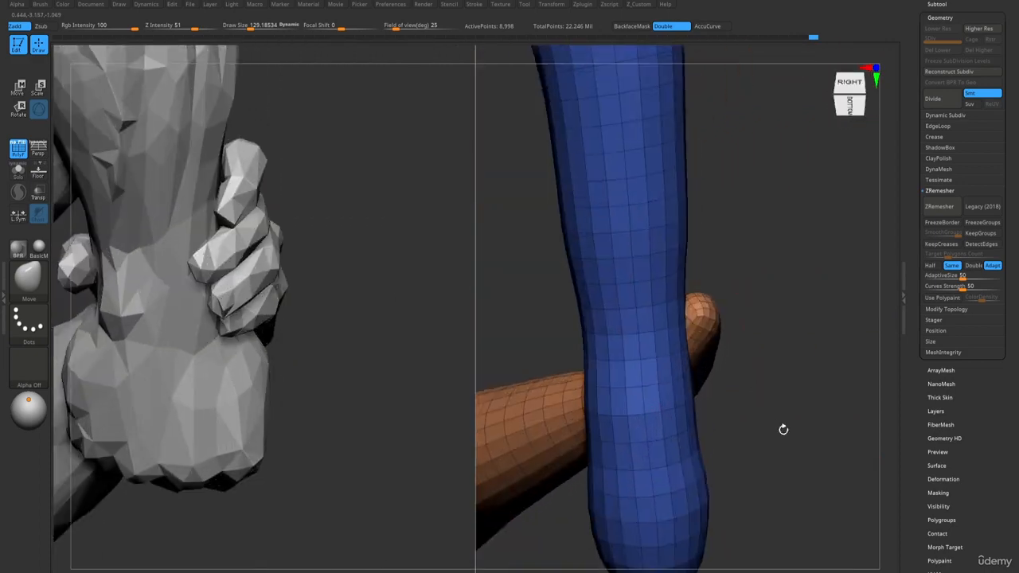
{"action": "mouse_move", "coordinate": [717, 324]}
{"action": "left_mouse_down", "text": "ctrl+alt+shift"}
{"action": "mouse_move", "coordinate": [711, 279]}
{"action": "mouse_move", "coordinate": [707, 334]}
{"action": "left_mouse_up", "text": "ctrl+alt+shift"}
{"action": "left_click", "coordinate": [694, 315], "text": "ctrl+shift"}
- Hide the jagged forearm polygons with the lasso to leave a straight edge behind the left wrist
{"action": "mouse_move", "coordinate": [753, 370]}
{"action": "right_mouse_down"}
{"action": "mouse_move", "coordinate": [728, 359]}
{"action": "mouse_move", "coordinate": [699, 396]}
{"action": "mouse_move", "coordinate": [683, 352]}
{"action": "mouse_move", "coordinate": [694, 398]}
{"action": "right_mouse_up"}
{"action": "right_click_drag", "start_coordinate": [694, 398], "coordinate": [673, 365]}
{"action": "right_click_drag", "start_coordinate": [616, 262], "coordinate": [702, 290], "text": "alt"}
{"action": "left_click_drag", "start_coordinate": [473, 340], "coordinate": [719, 478], "text": "ctrl+alt+shift"}
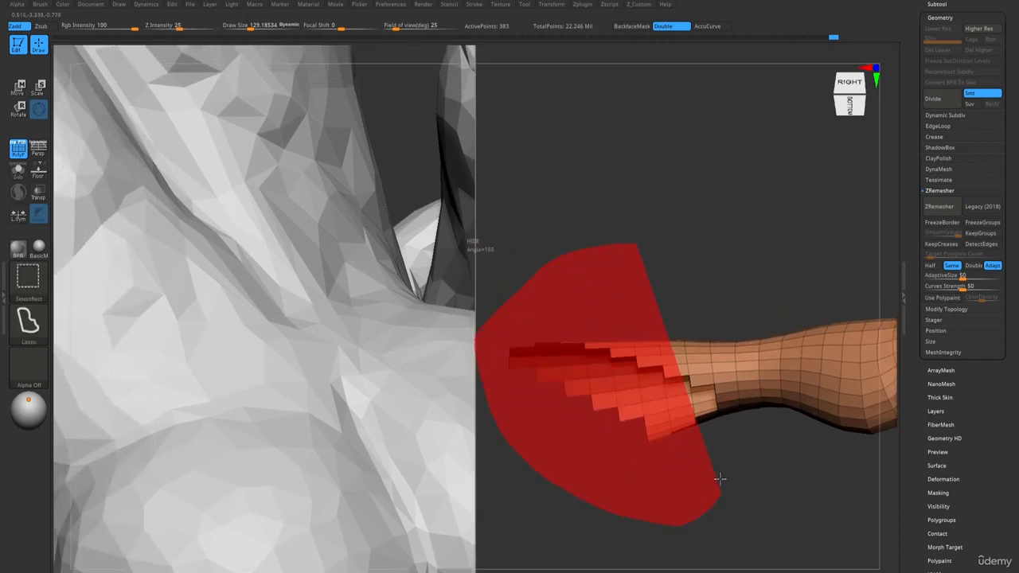
{"action": "left_click_drag", "start_coordinate": [732, 422], "coordinate": [694, 261], "text": "ctrl+alt+shift"}
- Grow the visible area from the left hand along the forearm and elbow to the upper arm
{"action": "key", "text": "ctrl+shift+x"}
{"action": "key", "text": "ctrl+shift+x"}
{"action": "key", "text": "ctrl+shift+x"}
{"action": "key", "text": "ctrl+shift+x"}
{"action": "key", "text": "ctrl+shift+x"}
{"action": "key", "text": "ctrl+shift+x"}
{"action": "key", "text": "ctrl+shift+x"}
{"action": "key", "text": "ctrl+shift+x"}
{"action": "key", "text": "ctrl+shift+x"}
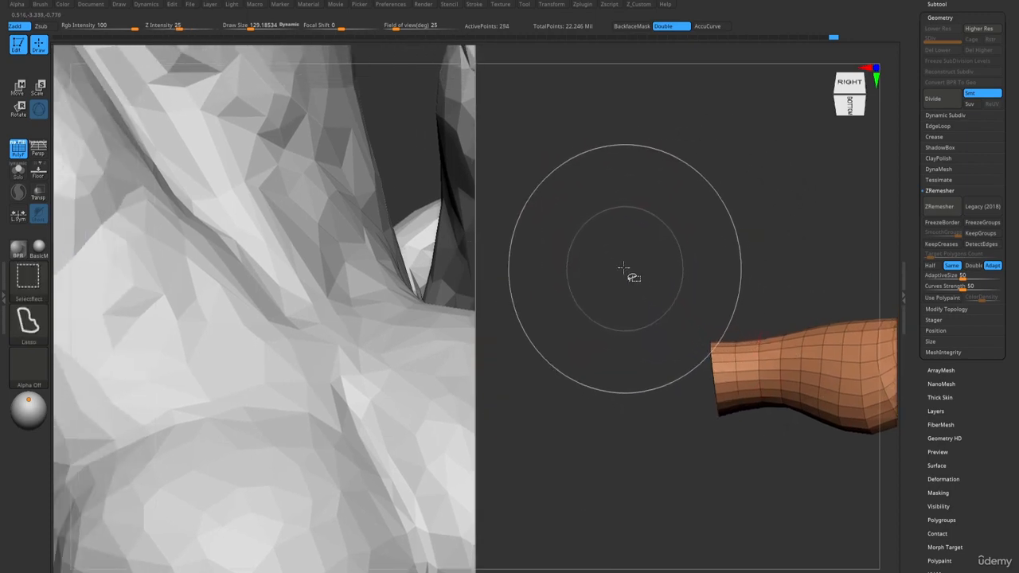
{"action": "mouse_move", "coordinate": [622, 260]}
{"action": "left_mouse_down"}
{"action": "mouse_move", "coordinate": [592, 244]}
{"action": "mouse_move", "coordinate": [558, 199]}
{"action": "mouse_move", "coordinate": [624, 199]}
{"action": "left_mouse_up"}
{"action": "key", "text": "ctrl+shift+x"}
{"action": "key", "text": "ctrl+shift+x"}
{"action": "key", "text": "ctrl+shift+x"}
{"action": "key", "text": "ctrl+shift+x"}
{"action": "key", "text": "ctrl+shift+x"}
{"action": "key", "text": "ctrl+shift+x"}
{"action": "key", "text": "ctrl+shift+x"}
{"action": "key", "text": "ctrl+shift+x"}
{"action": "key", "text": "ctrl+shift+x"}
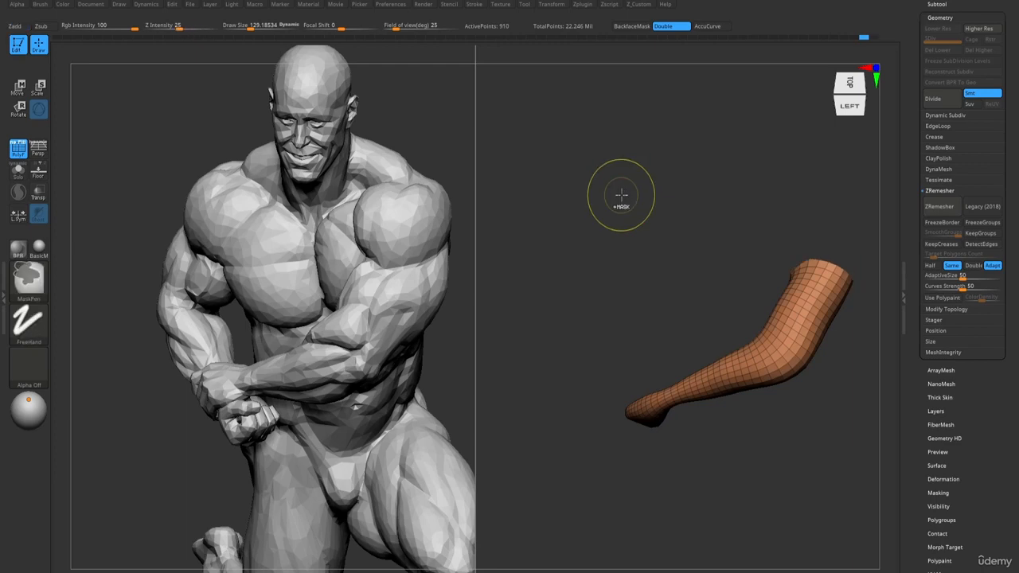
- Assign the left arm a new polygroup and show the whole figure
{"action": "key", "text": "ctrl+w"}
{"action": "left_click", "coordinate": [642, 223], "text": "ctrl+shift"}
{"action": "key", "text": "ctrl+z"}
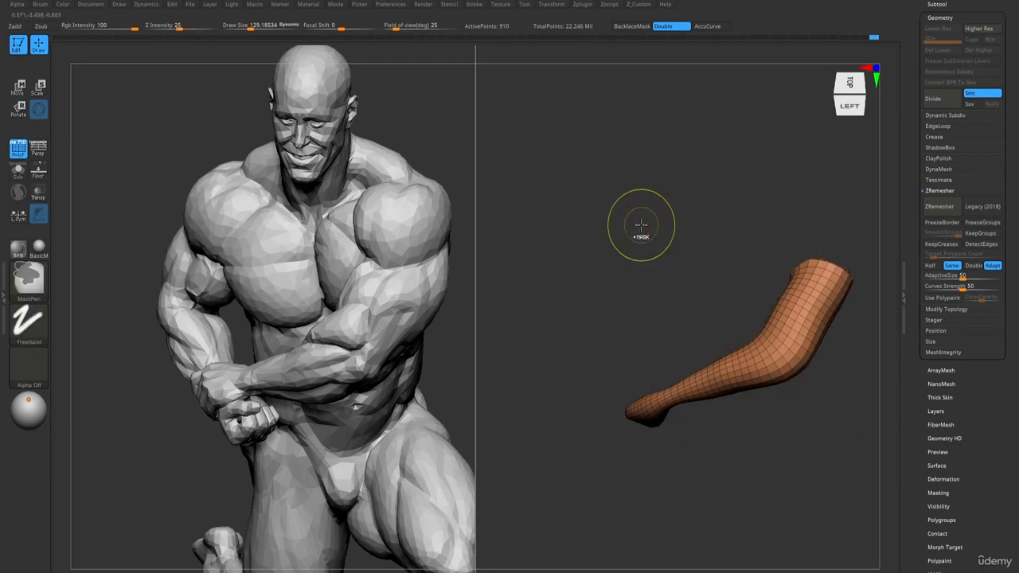
{"action": "key", "text": "ctrl+w"}
{"action": "left_click", "coordinate": [642, 225], "text": "ctrl+shift"}
- Isolate the foot and ankle of the kneeling leg with a lasso selection
{"action": "key", "text": "f"}
{"action": "left_click_drag", "start_coordinate": [642, 225], "coordinate": [681, 212]}
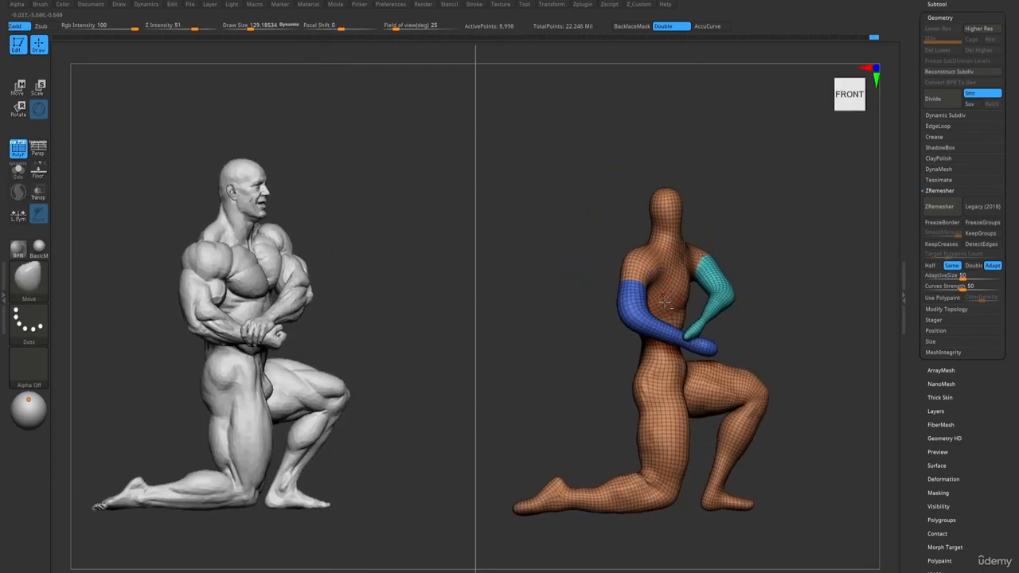
{"action": "left_click_drag", "start_coordinate": [581, 199], "coordinate": [629, 278], "text": "alt"}
{"action": "left_click_drag", "start_coordinate": [740, 288], "coordinate": [697, 289]}
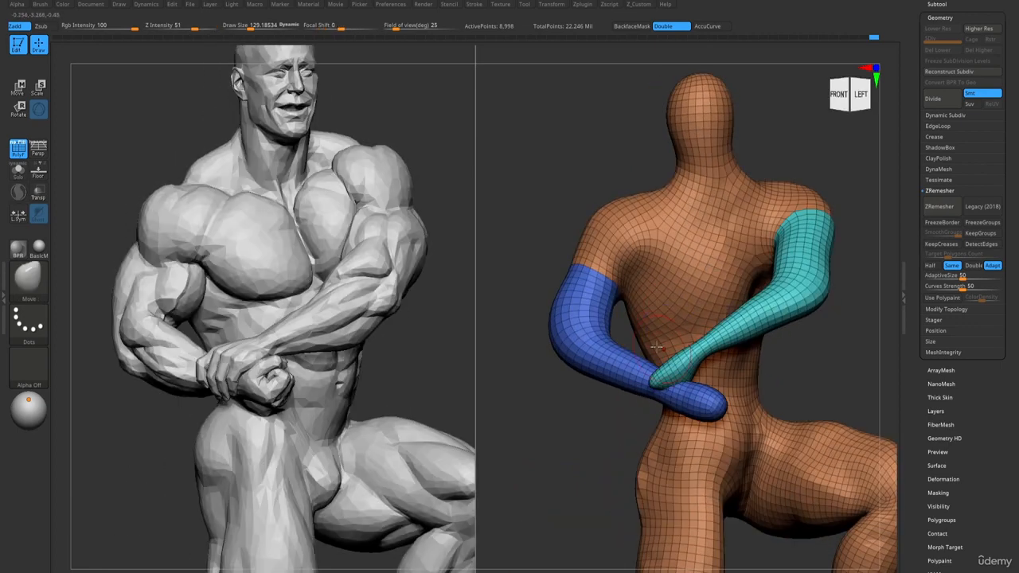
{"action": "left_click_drag", "start_coordinate": [657, 347], "coordinate": [669, 112], "text": "alt"}
{"action": "mouse_move", "coordinate": [681, 322]}
{"action": "left_mouse_down"}
{"action": "mouse_move", "coordinate": [634, 323]}
{"action": "mouse_move", "coordinate": [691, 313]}
{"action": "left_mouse_up"}
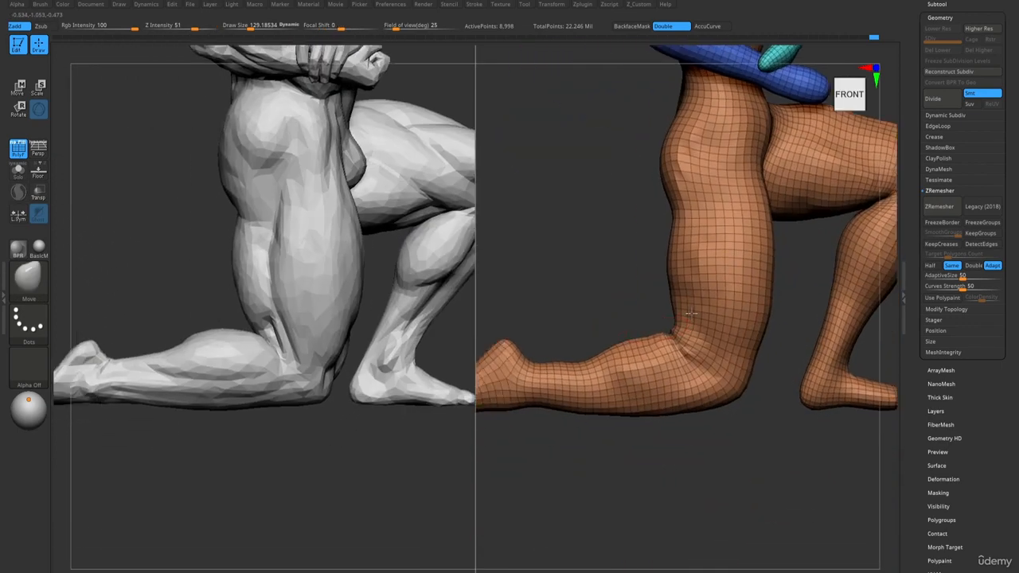
{"action": "left_click_drag", "start_coordinate": [561, 326], "coordinate": [715, 283], "text": "alt"}
{"action": "mouse_move", "coordinate": [614, 238]}
{"action": "left_mouse_down", "text": "ctrl+shift"}
{"action": "mouse_move", "coordinate": [518, 343]}
{"action": "mouse_move", "coordinate": [693, 266]}
{"action": "mouse_move", "coordinate": [667, 216]}
{"action": "left_mouse_up", "text": "ctrl+shift"}
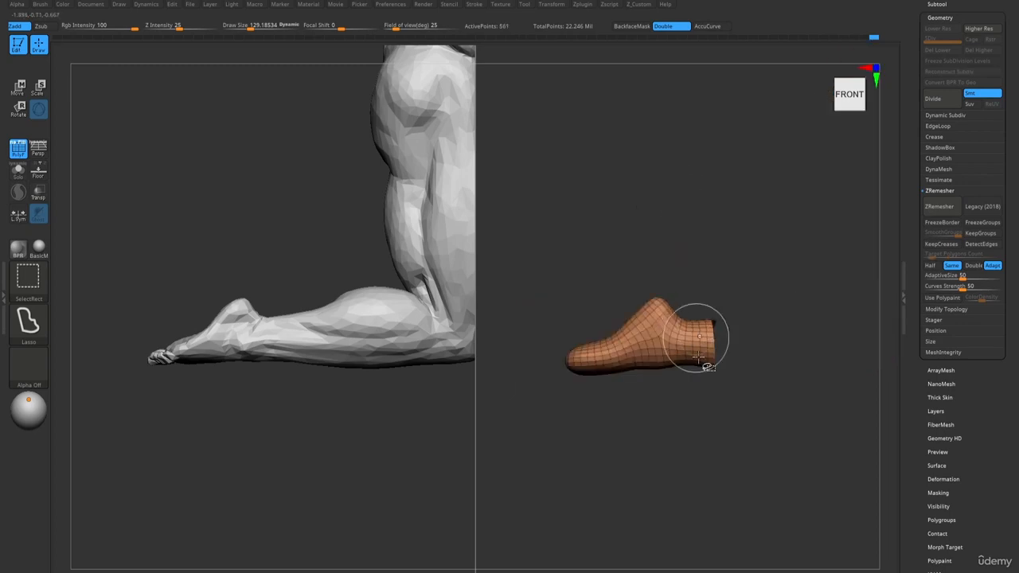
- Even out the open edge above the kneeling leg's ankle and extend the visible area over the calf
{"action": "mouse_move", "coordinate": [700, 377]}
{"action": "left_mouse_down"}
{"action": "mouse_move", "coordinate": [676, 364]}
{"action": "mouse_move", "coordinate": [732, 379]}
{"action": "mouse_move", "coordinate": [735, 403]}
{"action": "mouse_move", "coordinate": [639, 412]}
{"action": "mouse_move", "coordinate": [661, 428]}
{"action": "left_mouse_up"}
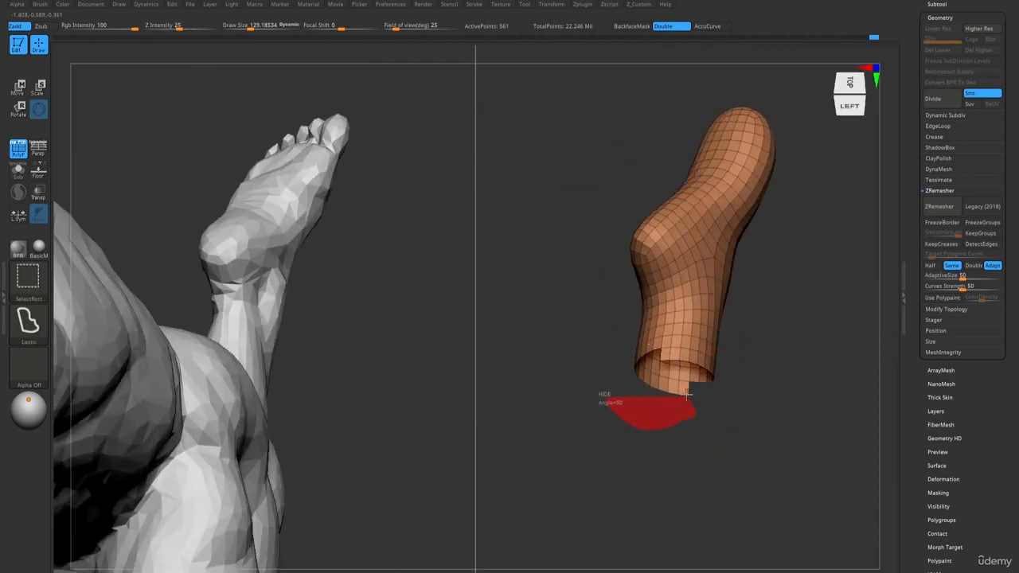
{"action": "mouse_move", "coordinate": [607, 367]}
{"action": "left_mouse_down", "text": "ctrl+shift"}
{"action": "mouse_move", "coordinate": [596, 368]}
{"action": "mouse_move", "coordinate": [705, 341]}
{"action": "left_mouse_up", "text": "ctrl+shift"}
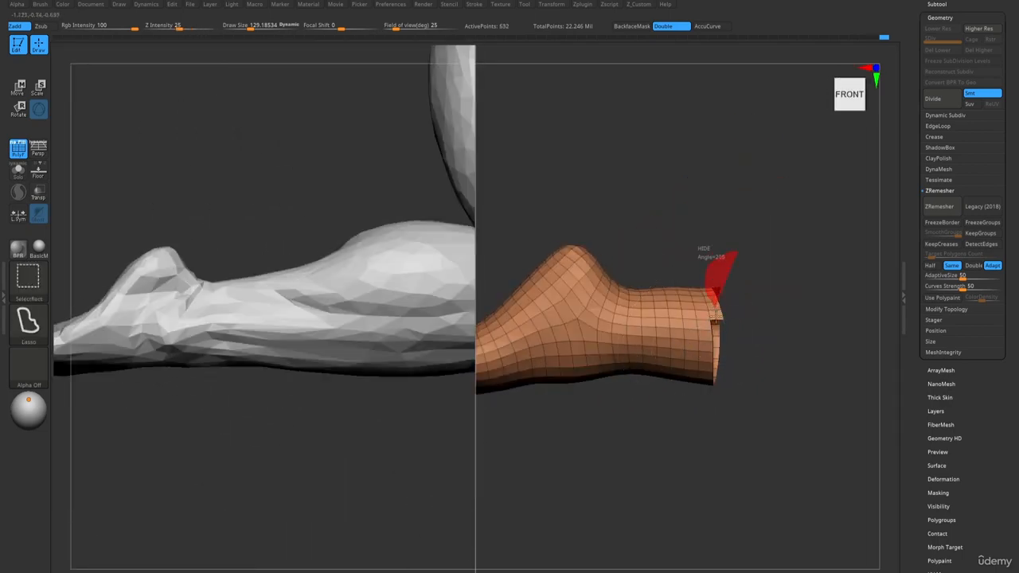
{"action": "left_click_drag", "start_coordinate": [748, 368], "coordinate": [629, 338]}
{"action": "left_click", "coordinate": [751, 396], "text": "ctrl+shift"}
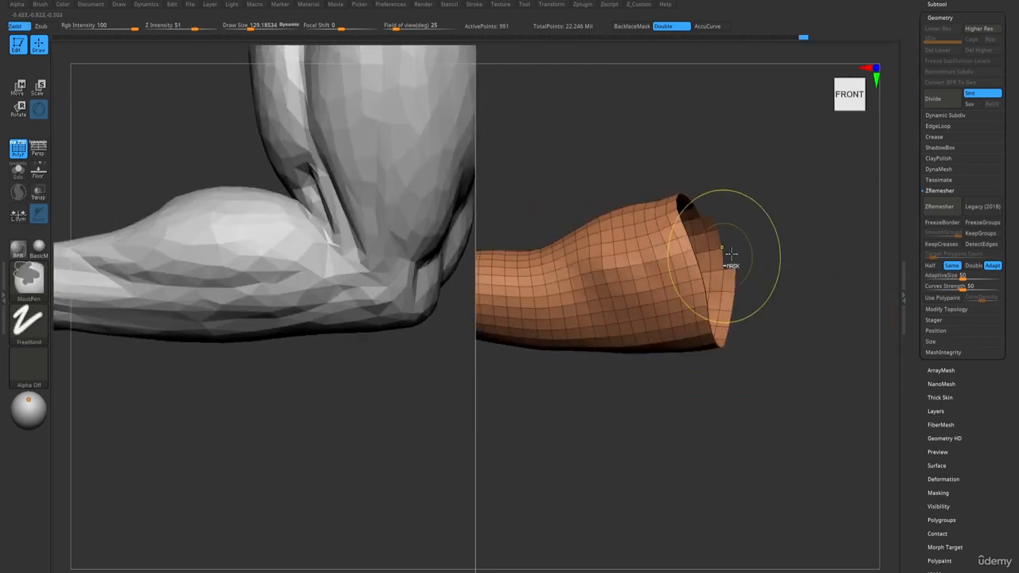
- Hide stray polygons with the lasso around the open edge of the kneeling leg's calf, just below the knee
{"action": "left_click_drag", "start_coordinate": [731, 253], "coordinate": [733, 271], "text": "ctrl+shift"}
{"action": "left_click_drag", "start_coordinate": [729, 380], "coordinate": [750, 393], "text": "ctrl+shift"}
{"action": "left_click_drag", "start_coordinate": [728, 345], "coordinate": [711, 207]}
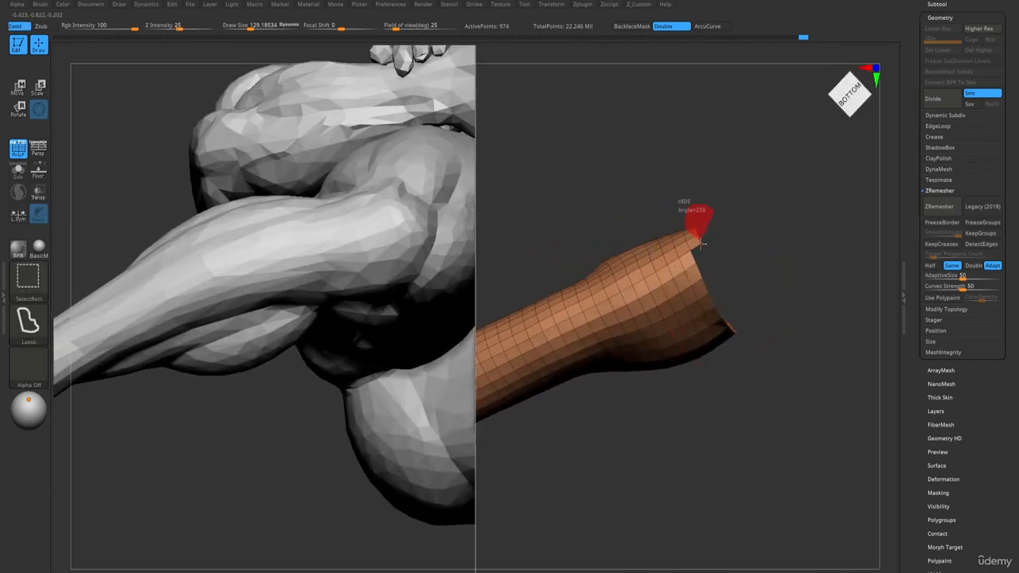
{"action": "left_click_drag", "start_coordinate": [713, 277], "coordinate": [720, 280]}
{"action": "left_click_drag", "start_coordinate": [739, 364], "coordinate": [726, 368]}
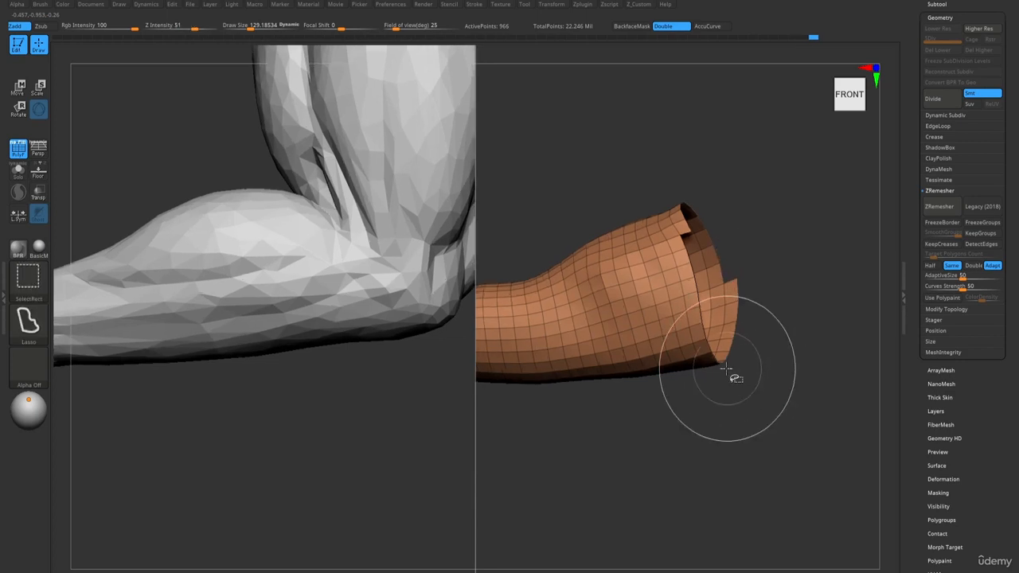
- Grow the visible area of the kneeling leg from the calf past the knee to the lower thigh
{"action": "key", "text": "ctrl+shift+x"}
{"action": "key", "text": "ctrl+shift+x"}
{"action": "key", "text": "ctrl+shift+x"}
{"action": "key", "text": "ctrl+shift+x"}
{"action": "key", "text": "ctrl+shift+x"}
{"action": "key", "text": "ctrl+shift+x"}
{"action": "key", "text": "ctrl+shift+x"}
{"action": "key", "text": "ctrl+shift+x"}
{"action": "key", "text": "ctrl+shift+x"}
{"action": "key", "text": "ctrl+shift+x"}
{"action": "key", "text": "ctrl+shift+x"}
{"action": "key", "text": "ctrl+shift+x"}
{"action": "key", "text": "ctrl+shift+x"}
{"action": "key", "text": "ctrl+shift+x"}
{"action": "key", "text": "ctrl+shift+x"}
{"action": "key", "text": "ctrl+shift+x"}
{"action": "key", "text": "ctrl+shift+x"}
{"action": "key", "text": "ctrl+shift+x"}
{"action": "key", "text": "ctrl+shift+x"}
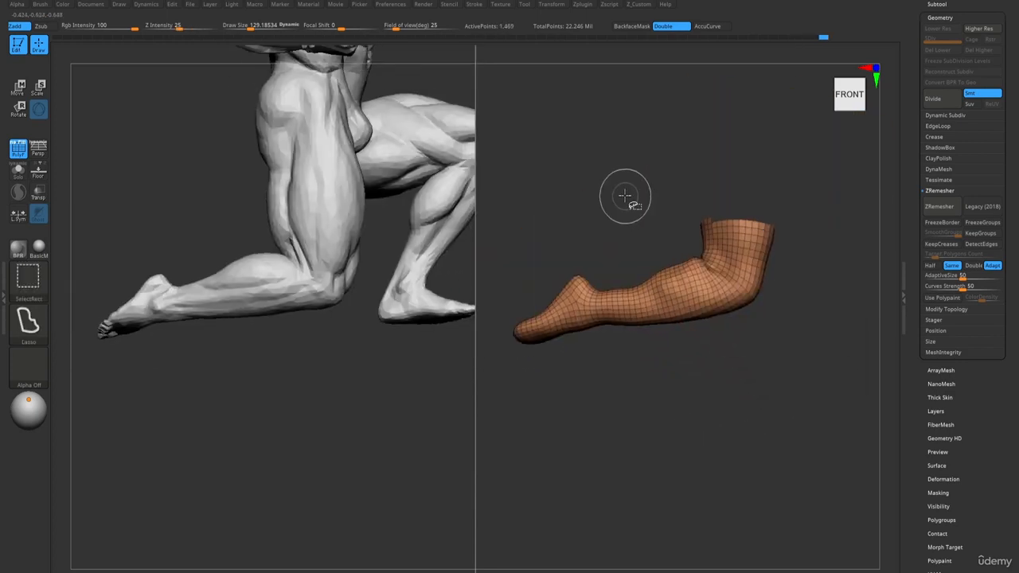
- Trim the uneven edge around the kneeling leg's upper thigh, inverting the visibility to clean the hip side
{"action": "mouse_move", "coordinate": [635, 191]}
{"action": "left_mouse_down"}
{"action": "mouse_move", "coordinate": [625, 211]}
{"action": "mouse_move", "coordinate": [616, 207]}
{"action": "mouse_move", "coordinate": [616, 170]}
{"action": "mouse_move", "coordinate": [632, 219]}
{"action": "mouse_move", "coordinate": [631, 171]}
{"action": "mouse_move", "coordinate": [624, 217]}
{"action": "mouse_move", "coordinate": [612, 200]}
{"action": "mouse_move", "coordinate": [561, 242]}
{"action": "left_mouse_up"}
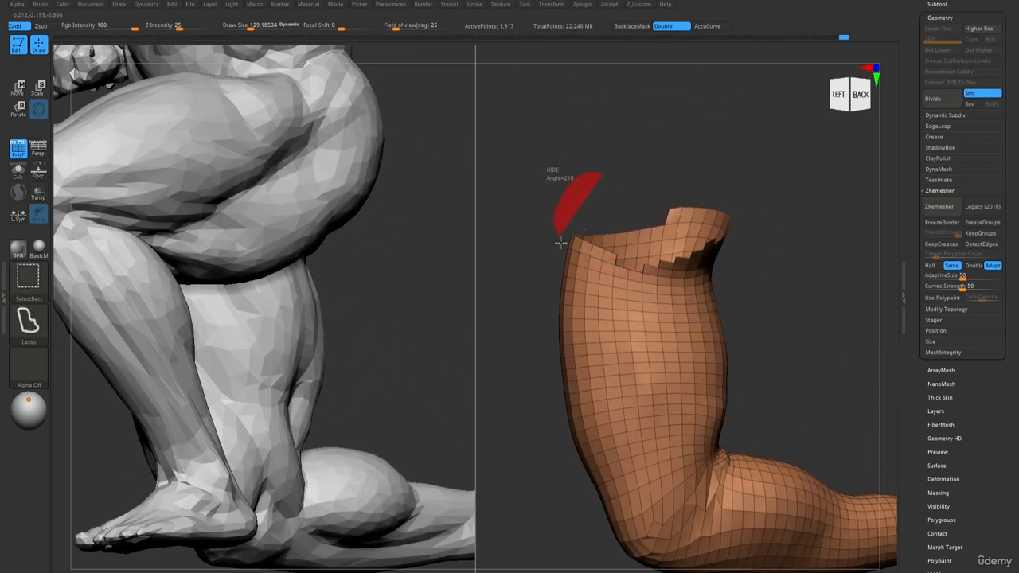
{"action": "left_click_drag", "start_coordinate": [761, 178], "coordinate": [761, 163], "text": "ctrl+alt+shift"}
{"action": "mouse_move", "coordinate": [679, 246]}
{"action": "left_mouse_down"}
{"action": "mouse_move", "coordinate": [604, 255]}
{"action": "mouse_move", "coordinate": [613, 283]}
{"action": "left_mouse_up"}
{"action": "left_click", "coordinate": [669, 265], "text": "ctrl+shift"}
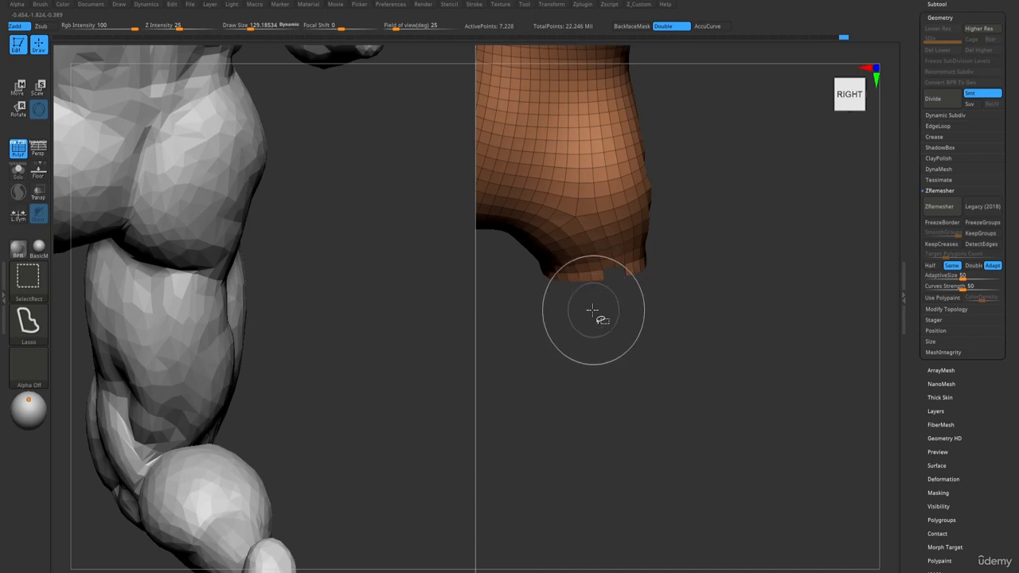
{"action": "mouse_move", "coordinate": [615, 309]}
{"action": "left_mouse_down", "text": "ctrl+alt+shift"}
{"action": "mouse_move", "coordinate": [636, 298]}
{"action": "mouse_move", "coordinate": [610, 310]}
{"action": "mouse_move", "coordinate": [621, 337]}
{"action": "mouse_move", "coordinate": [632, 337]}
{"action": "mouse_move", "coordinate": [665, 299]}
{"action": "left_mouse_up", "text": "ctrl+alt+shift"}
{"action": "right_click_drag", "start_coordinate": [666, 299], "coordinate": [621, 278]}
- Grow and shrink the visible area to even the thigh edge, and assign the kneeling leg a new polygroup
{"action": "key", "text": "ctrl+shift+x"}
{"action": "key", "text": "ctrl+shift+x"}
{"action": "key", "text": "ctrl+shift+x"}
{"action": "key", "text": "ctrl+shift+x"}
{"action": "key", "text": "ctrl+shift+x"}
{"action": "key", "text": "ctrl+shift+x"}
{"action": "key", "text": "ctrl+shift+s"}
{"action": "key", "text": "ctrl+shift+s"}
{"action": "key", "text": "ctrl+shift+s"}
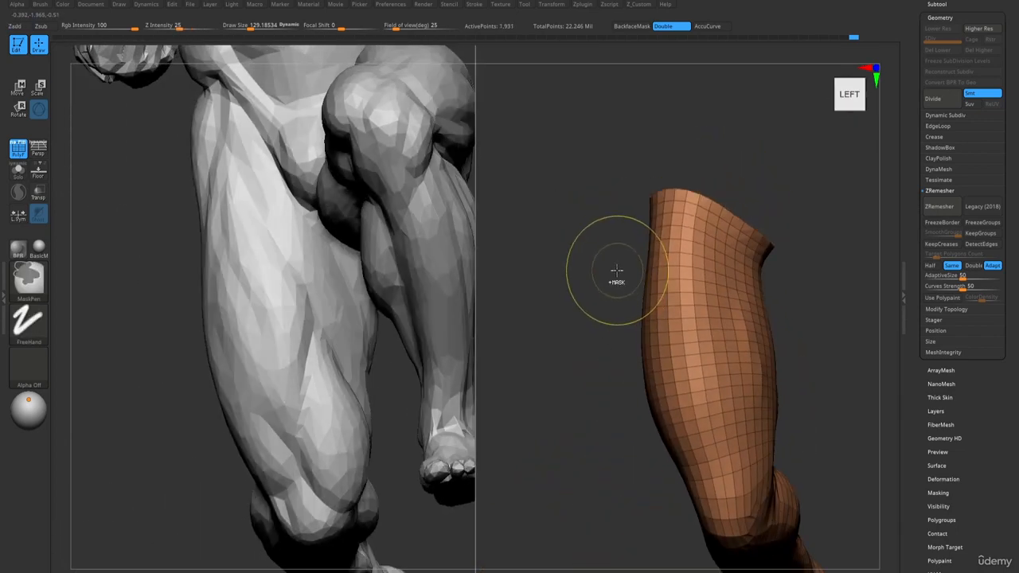
{"action": "key", "text": "ctrl+w"}
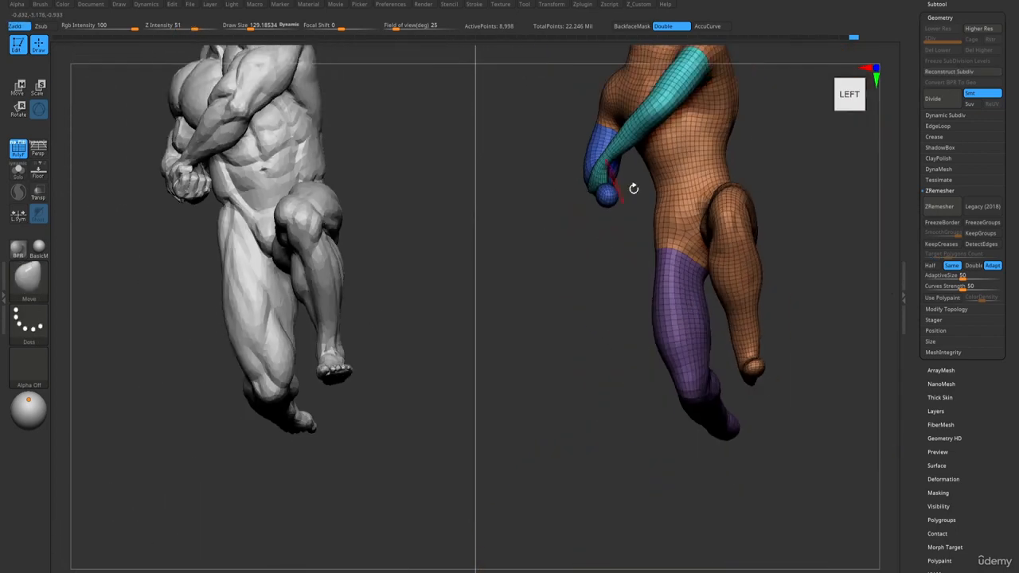
- Isolate the kneeling leg, grow its visible area to take in the upper thigh, and assign it a new polygroup
{"action": "right_click_drag", "start_coordinate": [630, 186], "coordinate": [586, 188]}
{"action": "left_click", "coordinate": [627, 242], "text": "ctrl+shift"}
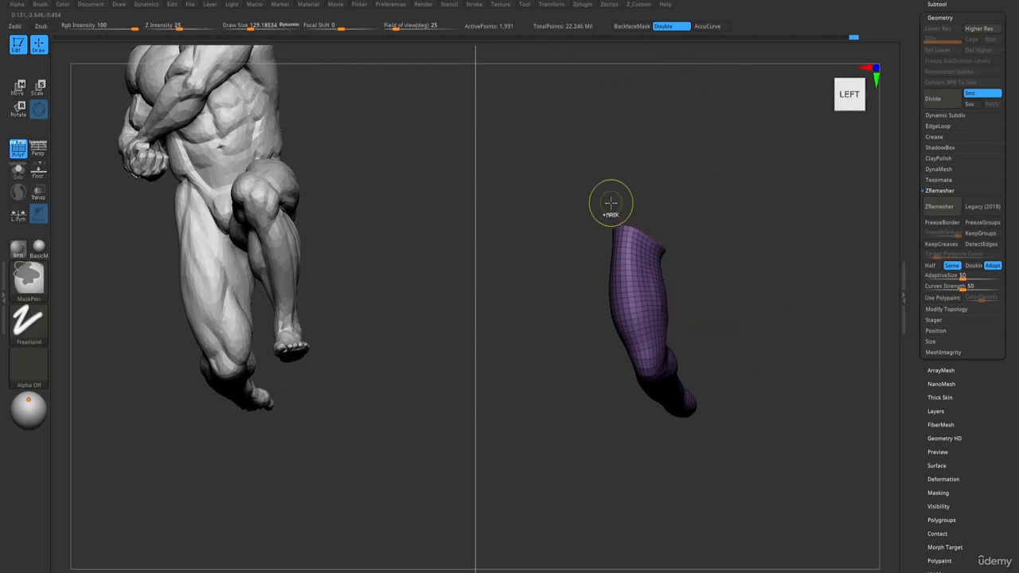
{"action": "key", "text": "ctrl+shift+x"}
{"action": "key", "text": "ctrl+shift+x"}
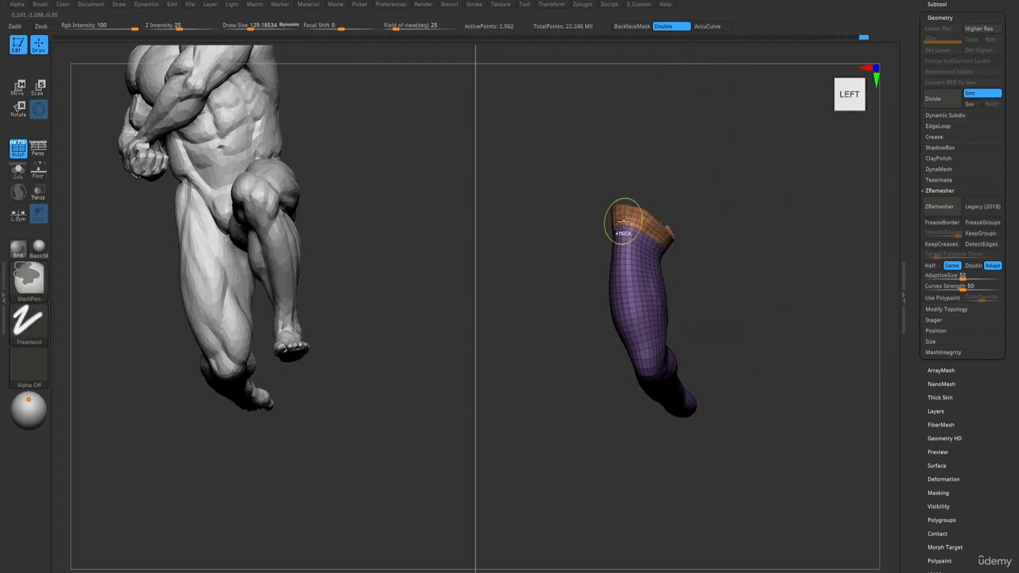
{"action": "key", "text": "ctrl+w"}
{"action": "left_click", "coordinate": [725, 273], "text": "ctrl+shift"}
- Separate the front bent leg from the torso and the kneeling leg, so that only foot, calf and thigh are visible
{"action": "mouse_move", "coordinate": [660, 264]}
{"action": "right_mouse_down"}
{"action": "mouse_move", "coordinate": [642, 262]}
{"action": "mouse_move", "coordinate": [706, 253]}
{"action": "mouse_move", "coordinate": [655, 238]}
{"action": "mouse_move", "coordinate": [708, 298]}
{"action": "right_mouse_up"}
{"action": "left_click", "coordinate": [643, 263], "text": "ctrl+shift"}
{"action": "left_click", "coordinate": [678, 262], "text": "ctrl+shift"}
{"action": "mouse_move", "coordinate": [734, 300]}
{"action": "left_mouse_down", "text": "ctrl+alt+shift"}
{"action": "mouse_move", "coordinate": [634, 314]}
{"action": "mouse_move", "coordinate": [786, 347]}
{"action": "left_mouse_up", "text": "ctrl+alt+shift"}
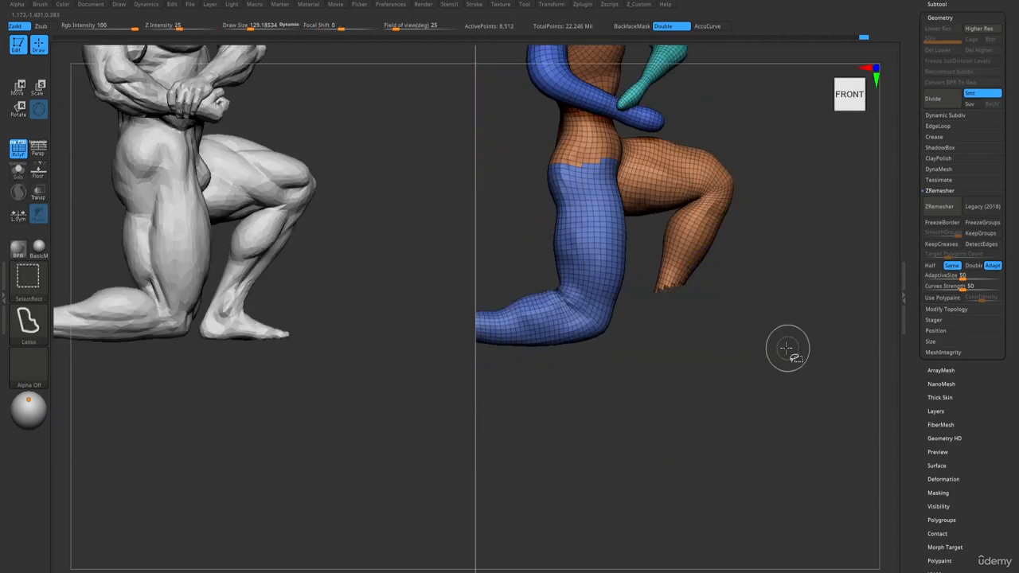
{"action": "mouse_move", "coordinate": [700, 323]}
{"action": "right_mouse_down"}
{"action": "mouse_move", "coordinate": [671, 318]}
{"action": "mouse_move", "coordinate": [692, 326]}
{"action": "right_mouse_up"}
{"action": "left_click", "coordinate": [698, 331], "text": "ctrl+shift"}
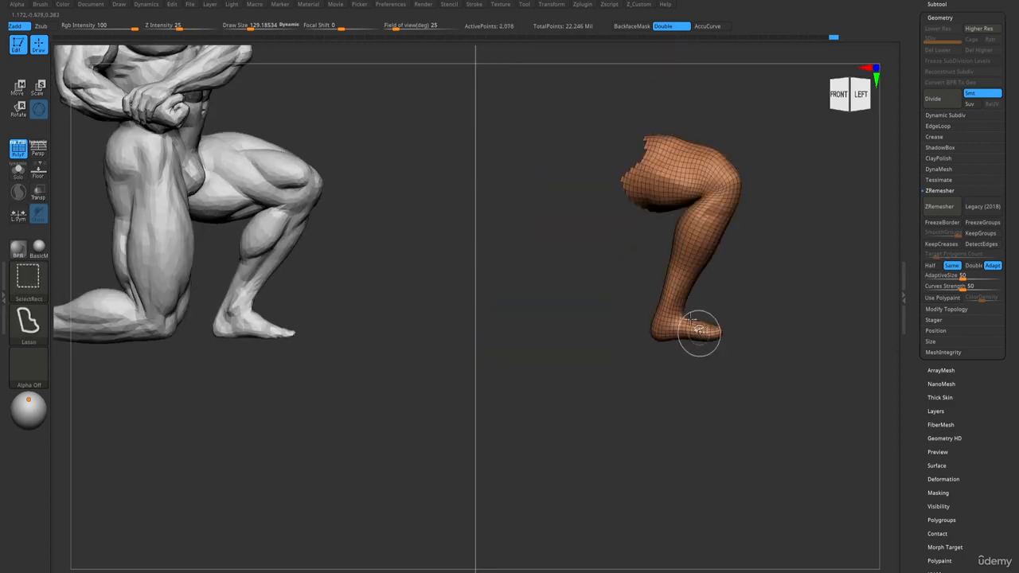
- Trim the jagged open edge of the front leg's upper thigh with the visibility lasso
{"action": "left_click_drag", "start_coordinate": [617, 110], "coordinate": [598, 251], "text": "ctrl+alt+shift"}
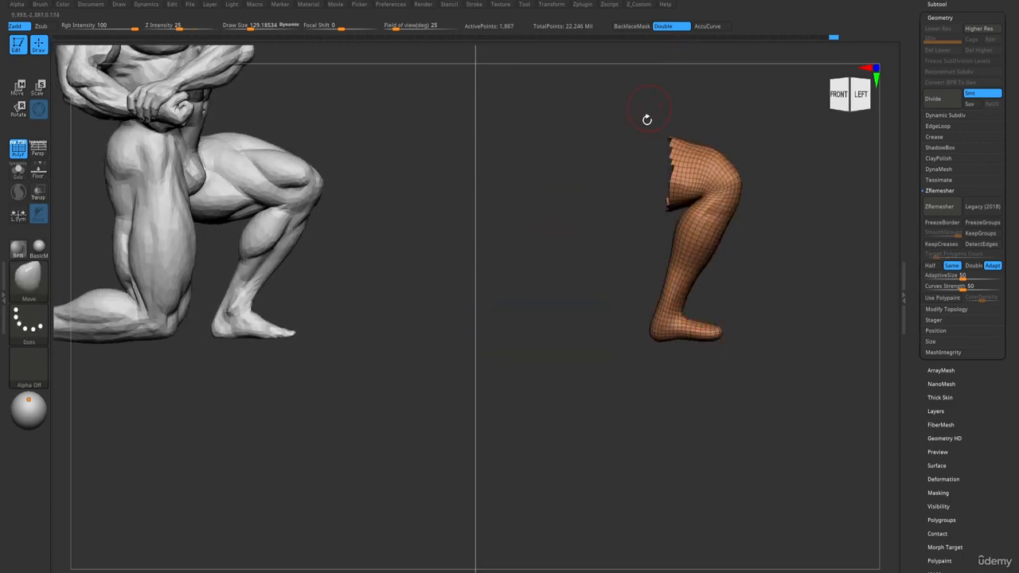
{"action": "mouse_move", "coordinate": [646, 120]}
{"action": "right_mouse_down"}
{"action": "mouse_move", "coordinate": [642, 137]}
{"action": "mouse_move", "coordinate": [646, 128]}
{"action": "right_mouse_up"}
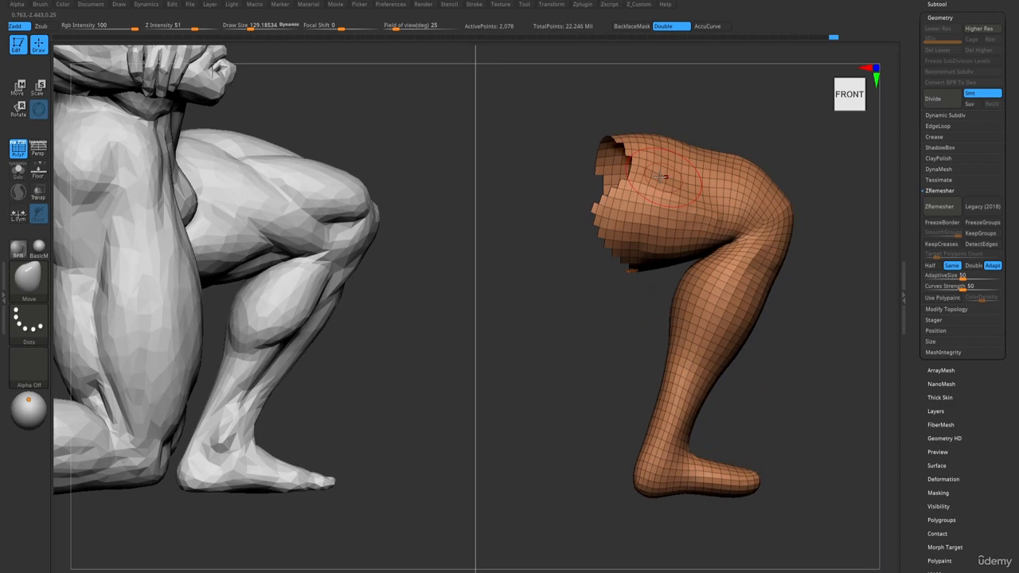
{"action": "left_click_drag", "start_coordinate": [602, 94], "coordinate": [561, 238], "text": "ctrl+alt+shift"}
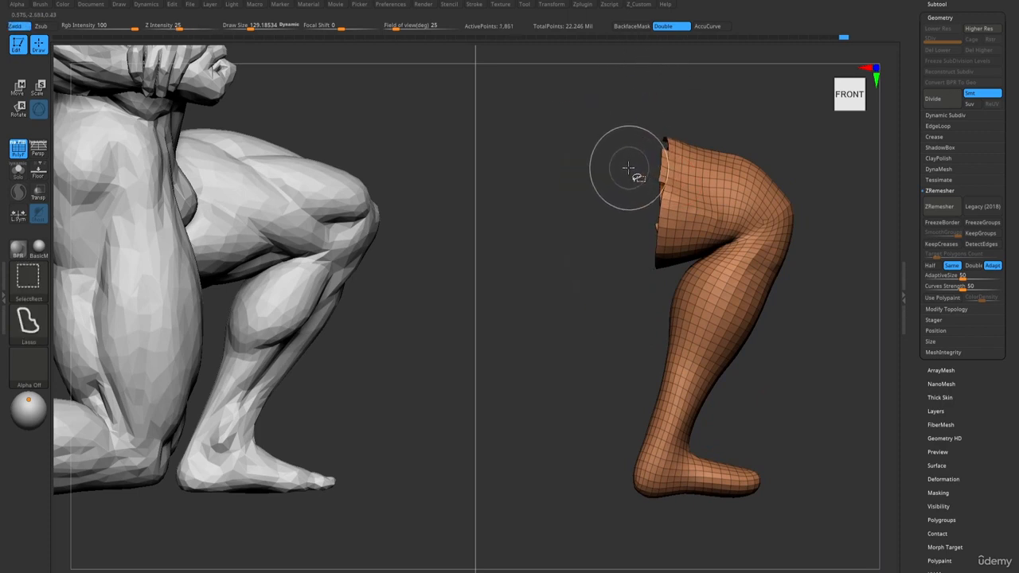
- Grow the front leg's visible area from the trimmed thigh up towards the hip and give the leg its own polygroup
{"action": "key", "text": "ctrl+shift+x"}
{"action": "key", "text": "ctrl+shift+x"}
{"action": "key", "text": "ctrl+shift+x"}
{"action": "key", "text": "ctrl+shift+x"}
{"action": "key", "text": "ctrl+shift+x"}
{"action": "key", "text": "ctrl+shift+x"}
{"action": "key", "text": "ctrl+shift+x"}
{"action": "key", "text": "ctrl+shift+x"}
{"action": "key", "text": "ctrl+shift+x"}
{"action": "key", "text": "ctrl+shift+x"}
{"action": "key", "text": "ctrl+z"}
{"action": "key", "text": "ctrl+z"}
{"action": "key", "text": "ctrl+z"}
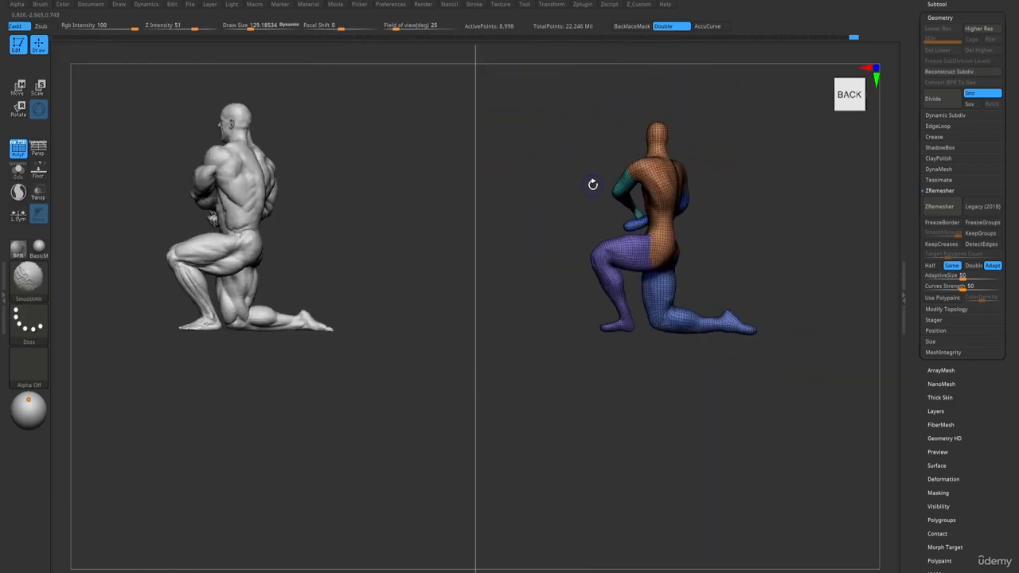
- Turn off the polyframe display and isolate the torso and head polygroup
{"action": "key", "text": "shift+f"}
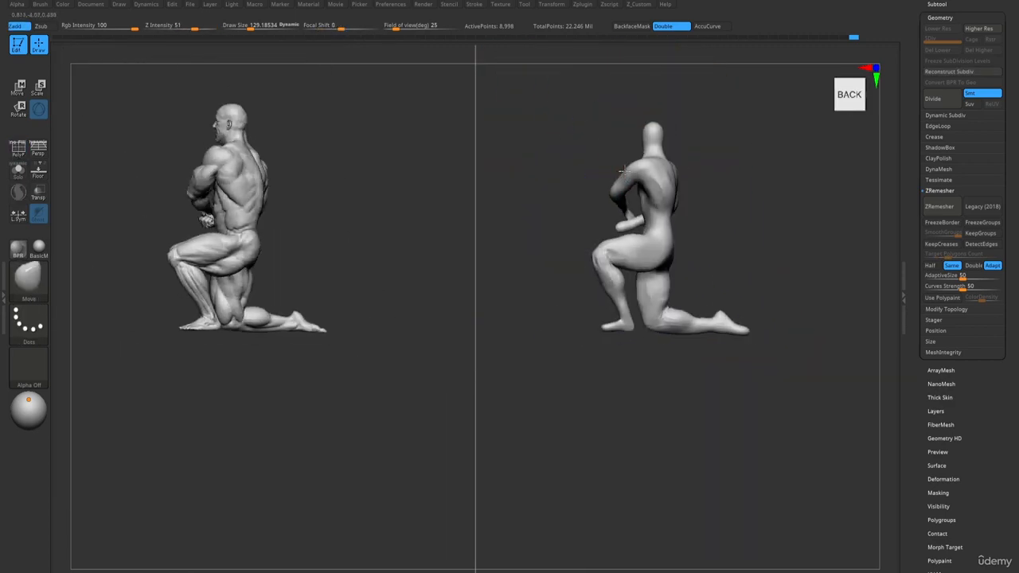
{"action": "left_click_drag", "start_coordinate": [691, 225], "coordinate": [672, 231], "text": "ctrl+alt+shift"}
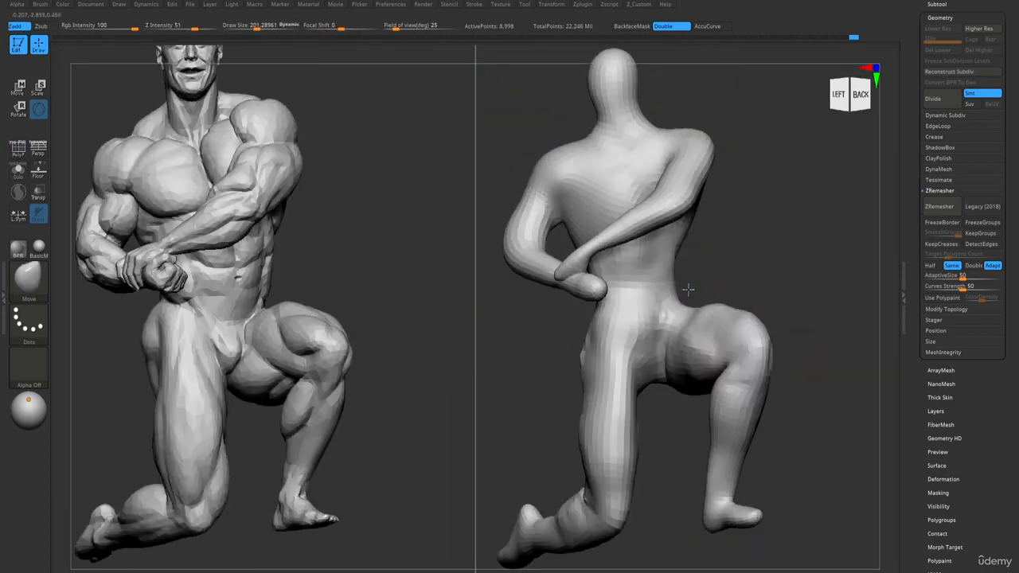
{"action": "key", "text": "shift"}
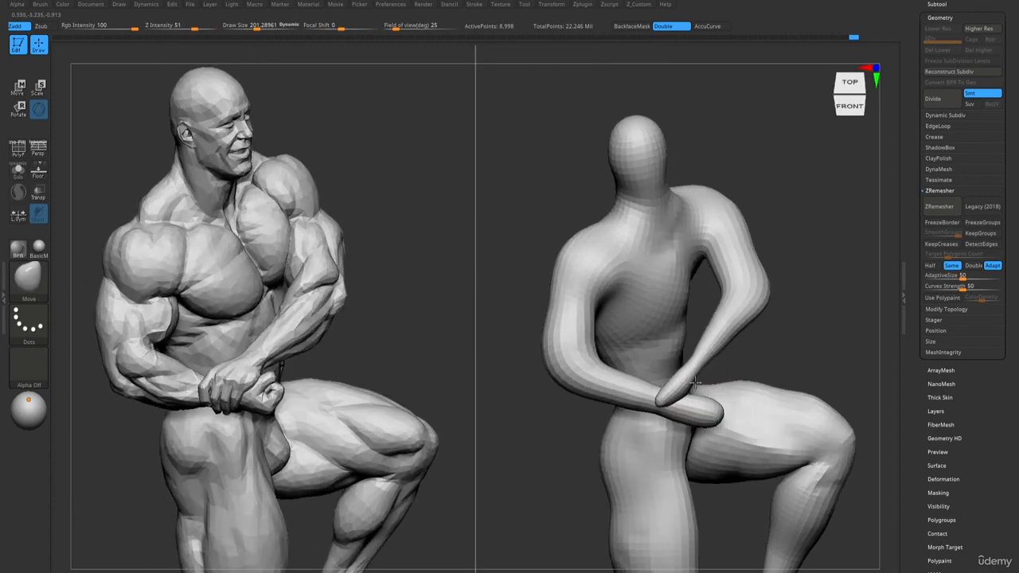
{"action": "mouse_move", "coordinate": [695, 382]}
{"action": "right_mouse_down"}
{"action": "mouse_move", "coordinate": [685, 325]}
{"action": "mouse_move", "coordinate": [662, 321]}
{"action": "mouse_move", "coordinate": [717, 327]}
{"action": "right_mouse_up"}
{"action": "left_click", "coordinate": [669, 319], "text": "ctrl+shift"}
- Build up the ribcage and side of the torso with the ClayBuildup brush and adjust the waist with the Move brush
{"action": "key", "text": "1"}
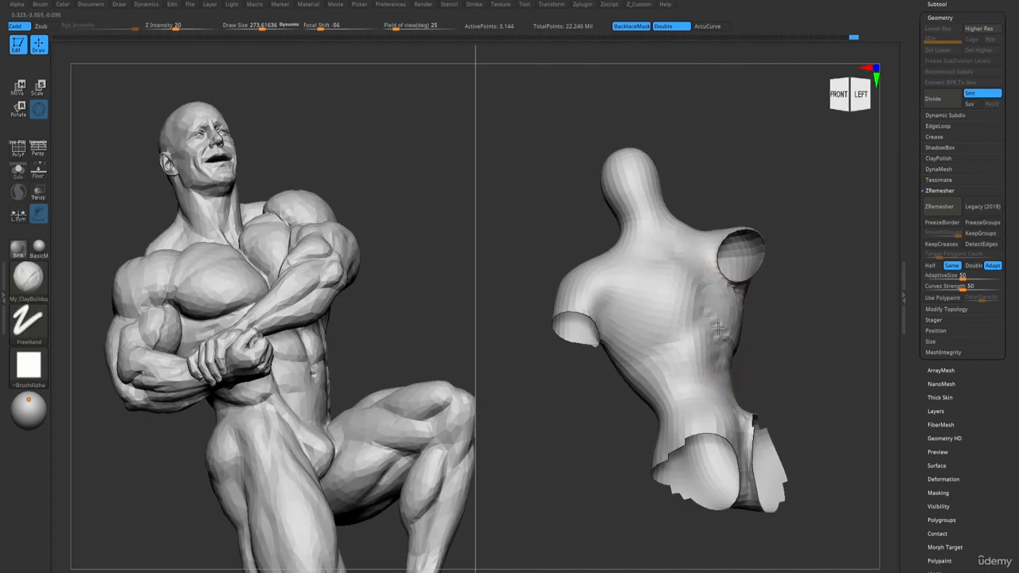
{"action": "right_click_drag", "start_coordinate": [755, 394], "coordinate": [708, 418]}
{"action": "key", "text": "2"}
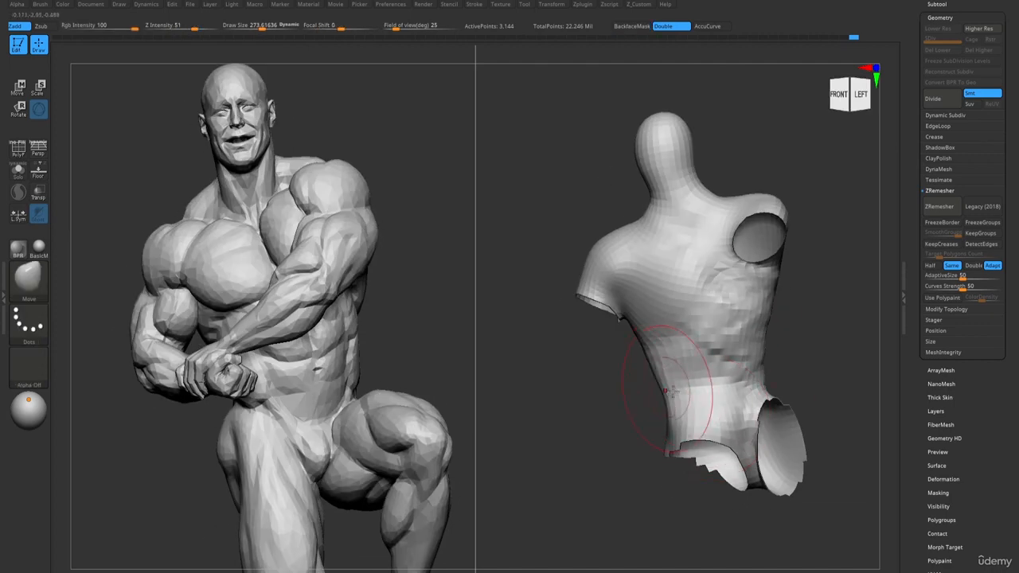
{"action": "key", "text": "1"}
{"action": "mouse_move", "coordinate": [696, 328]}
{"action": "right_mouse_down"}
{"action": "mouse_move", "coordinate": [687, 353]}
{"action": "mouse_move", "coordinate": [723, 363]}
{"action": "mouse_move", "coordinate": [710, 354]}
{"action": "right_mouse_up"}
{"action": "key", "text": "2"}
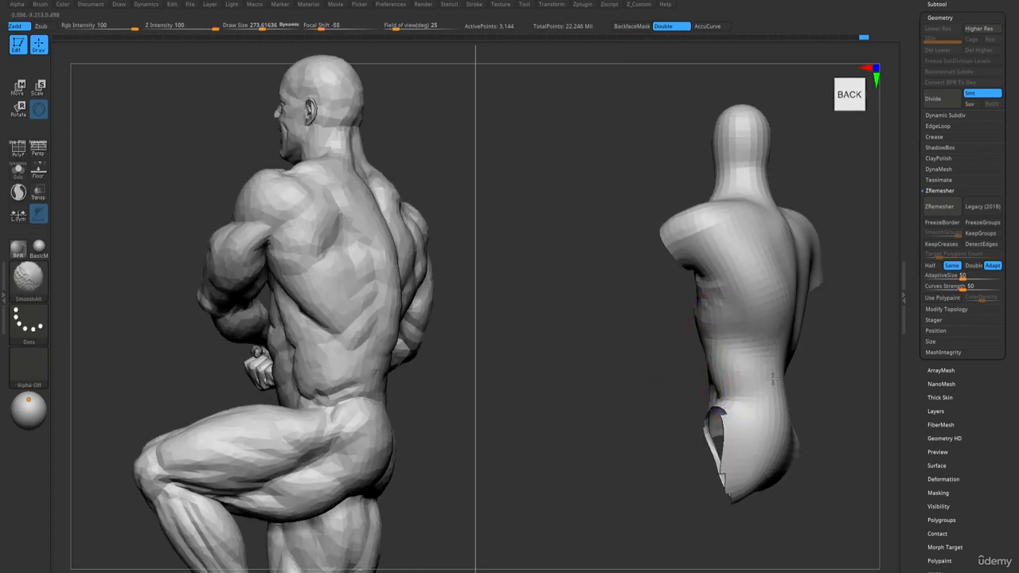
- Smooth the flank and back of the torso below the shoulder opening
{"action": "right_click_drag", "start_coordinate": [774, 379], "coordinate": [685, 363]}
{"action": "right_click_drag", "start_coordinate": [686, 317], "coordinate": [681, 317]}
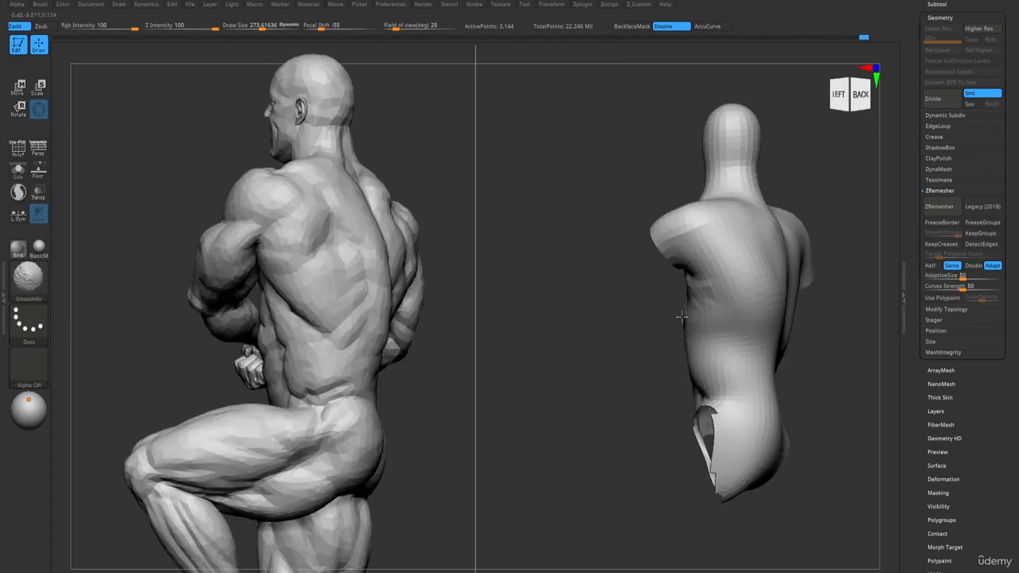
{"action": "mouse_move", "coordinate": [730, 344]}
{"action": "right_mouse_down"}
{"action": "mouse_move", "coordinate": [669, 350]}
{"action": "mouse_move", "coordinate": [729, 372]}
{"action": "right_mouse_up"}
{"action": "key", "text": "1"}
{"action": "mouse_move", "coordinate": [736, 310]}
{"action": "right_mouse_down"}
{"action": "mouse_move", "coordinate": [712, 234]}
{"action": "mouse_move", "coordinate": [703, 279]}
{"action": "mouse_move", "coordinate": [676, 254]}
{"action": "mouse_move", "coordinate": [660, 289]}
{"action": "mouse_move", "coordinate": [675, 435]}
{"action": "right_mouse_up"}
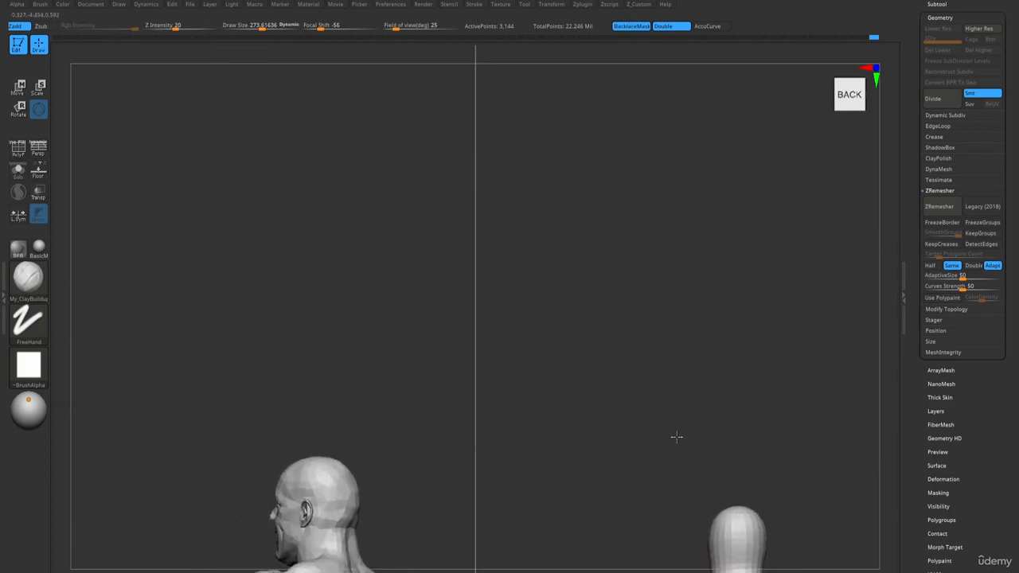
- Pull the top of the mannequin's head upward with the Move brush
{"action": "key", "text": "b"}
{"action": "key", "text": "m"}
{"action": "key", "text": "v"}
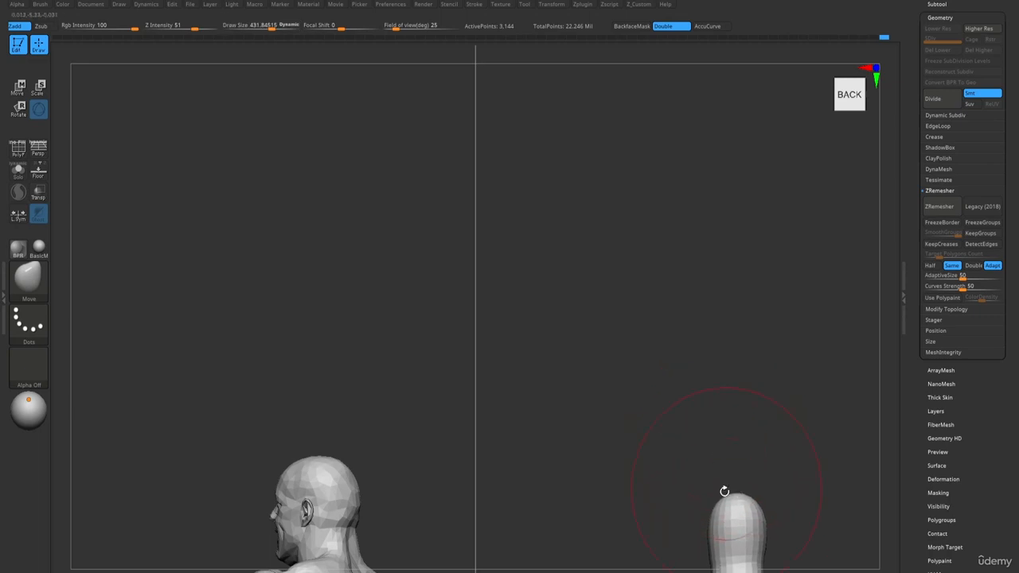
{"action": "mouse_move", "coordinate": [728, 484]}
{"action": "right_mouse_down", "text": "alt"}
{"action": "mouse_move", "coordinate": [642, 305]}
{"action": "mouse_move", "coordinate": [671, 370]}
{"action": "mouse_move", "coordinate": [671, 330]}
{"action": "mouse_move", "coordinate": [656, 343]}
{"action": "mouse_move", "coordinate": [676, 326]}
{"action": "right_mouse_up", "text": "alt"}
- Lay a horizontal transpose line from the top of the mannequin's head across to the reference to compare head heights
{"action": "key", "text": "w"}
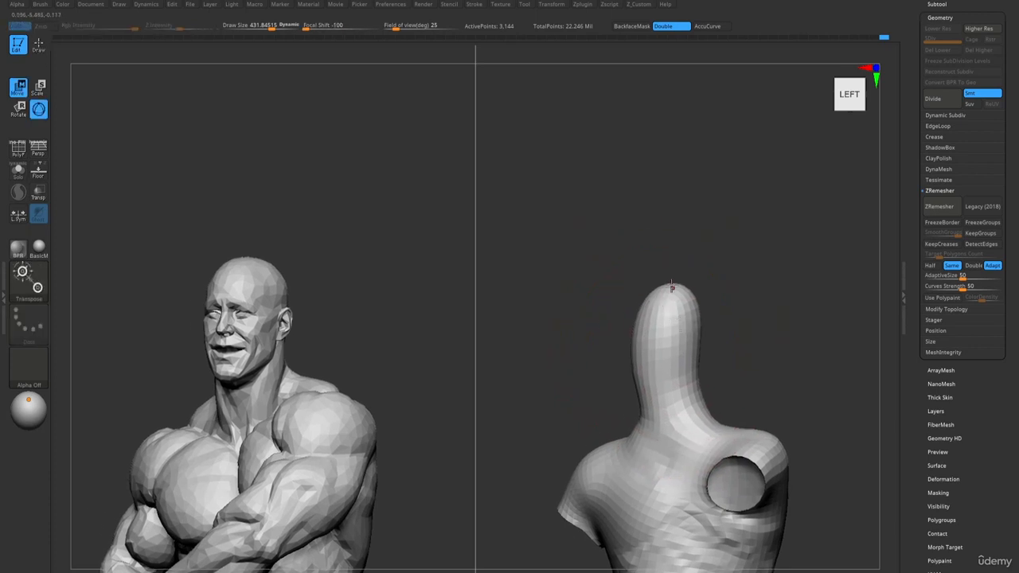
{"action": "key", "text": "q"}
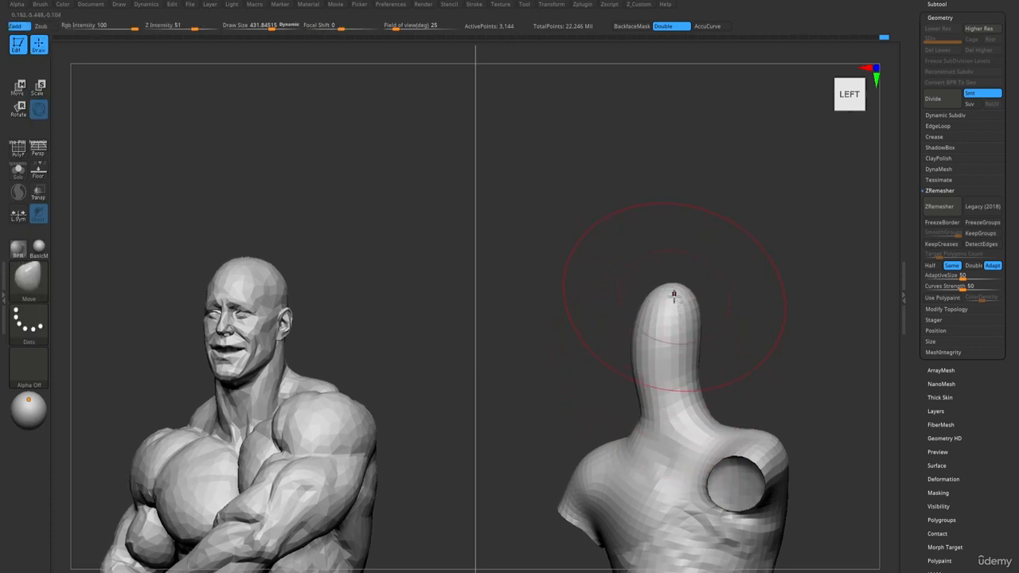
{"action": "key", "text": "w"}
{"action": "left_click", "coordinate": [671, 306], "text": "alt"}
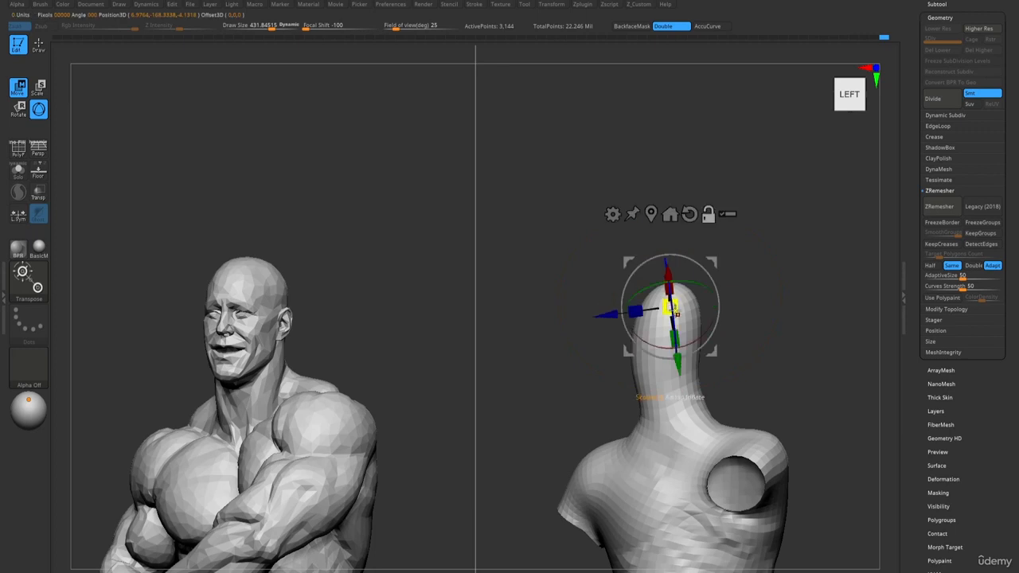
{"action": "key", "text": "y"}
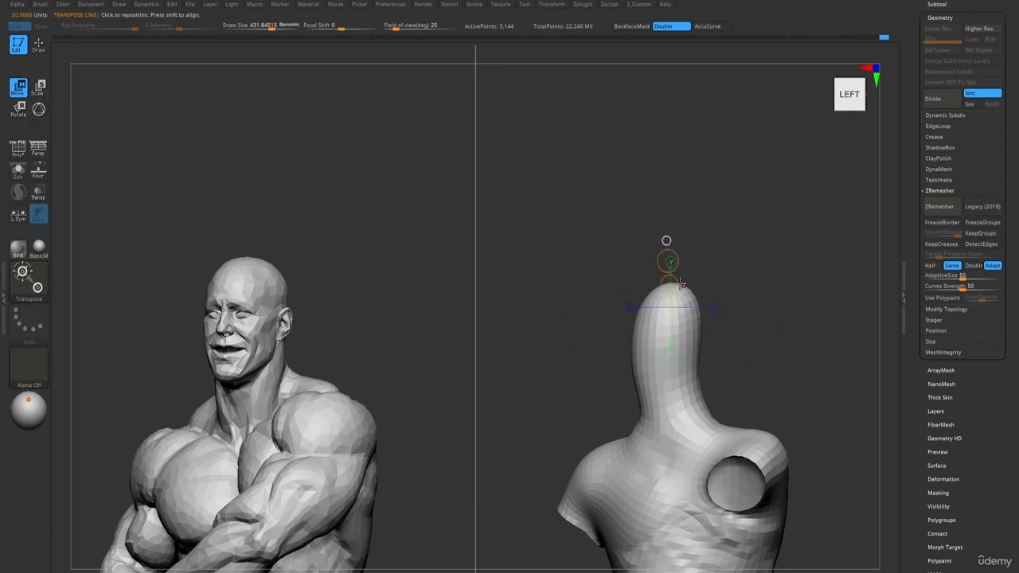
{"action": "left_click_drag", "start_coordinate": [683, 285], "coordinate": [98, 346], "text": "shift"}
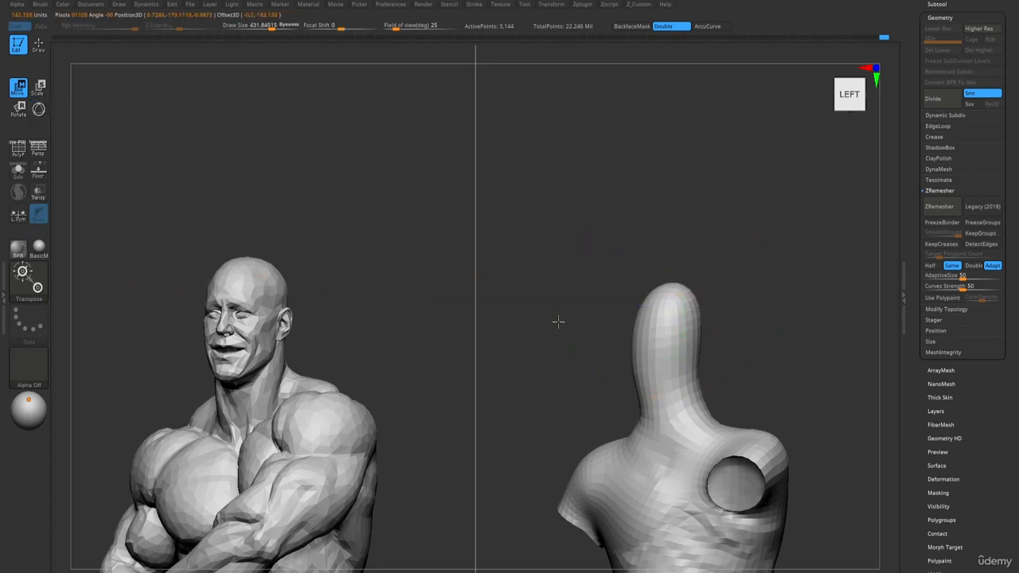
{"action": "left_click_drag", "start_coordinate": [558, 322], "coordinate": [657, 308]}
{"action": "left_click_drag", "start_coordinate": [131, 271], "coordinate": [283, 262]}
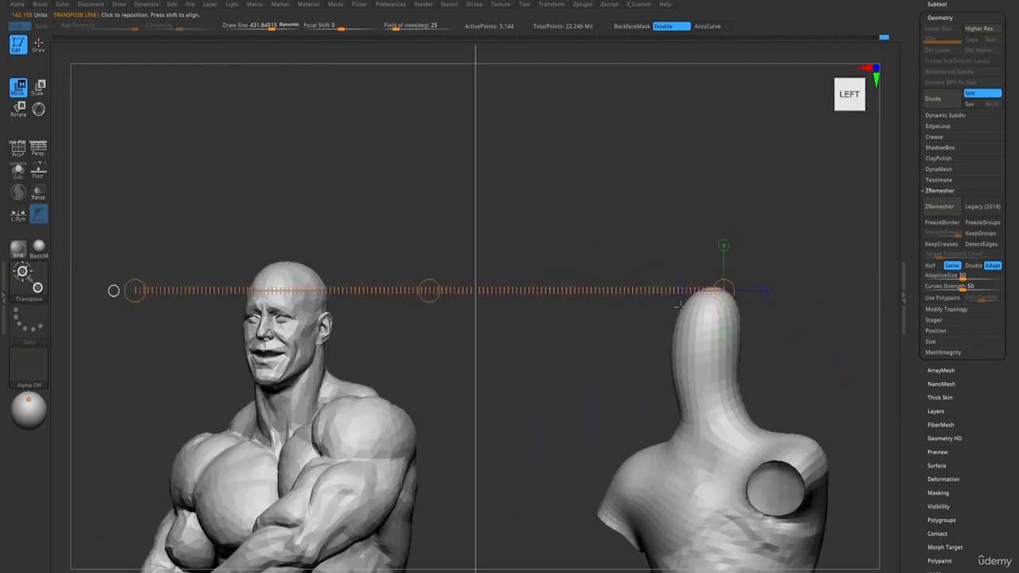
- Raise the mannequin's head with the Move brush to the reference's height and recheck it with a horizontal transpose line
{"action": "key", "text": "q"}
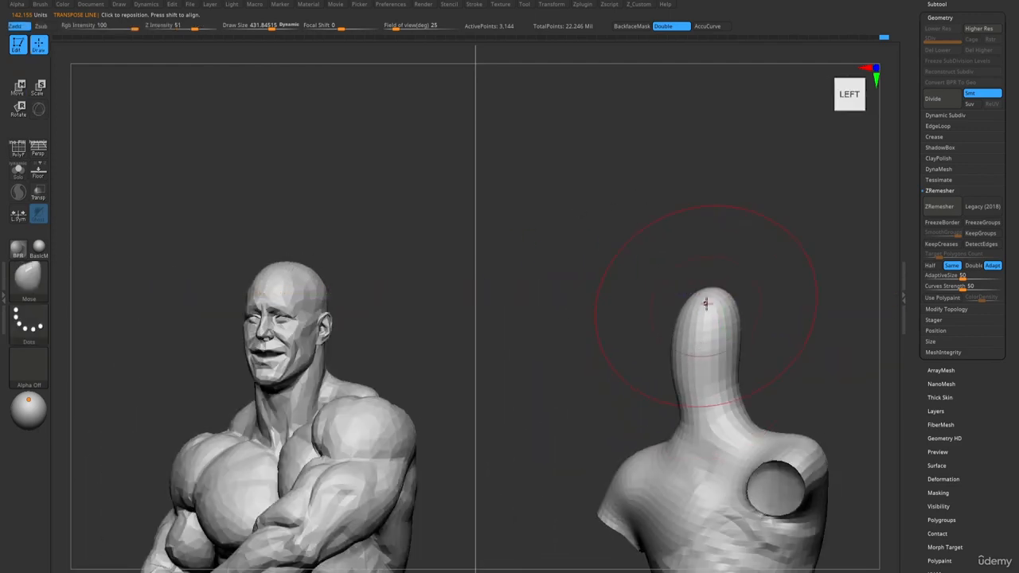
{"action": "left_click_drag", "start_coordinate": [702, 297], "coordinate": [720, 251]}
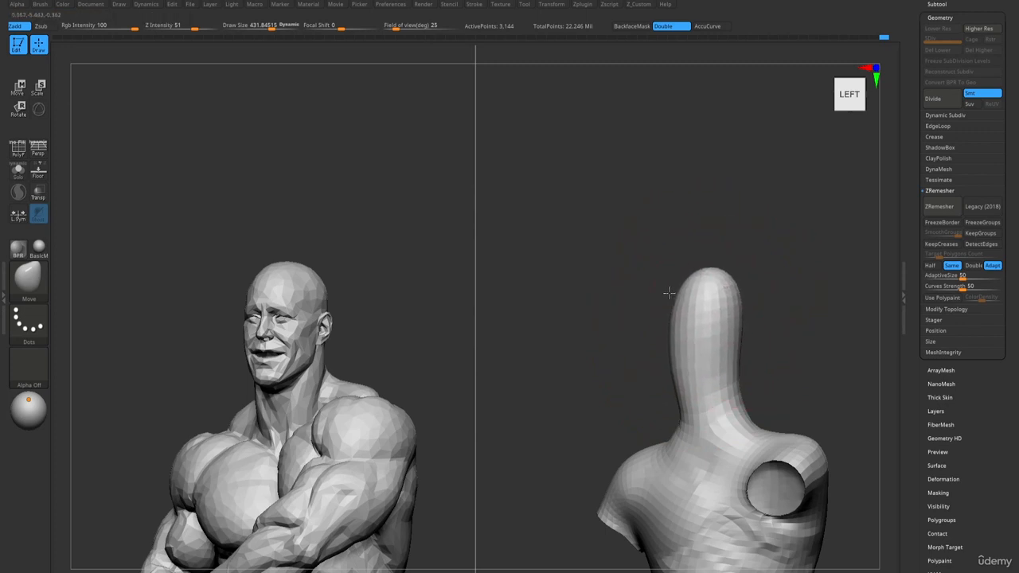
{"action": "key", "text": "w"}
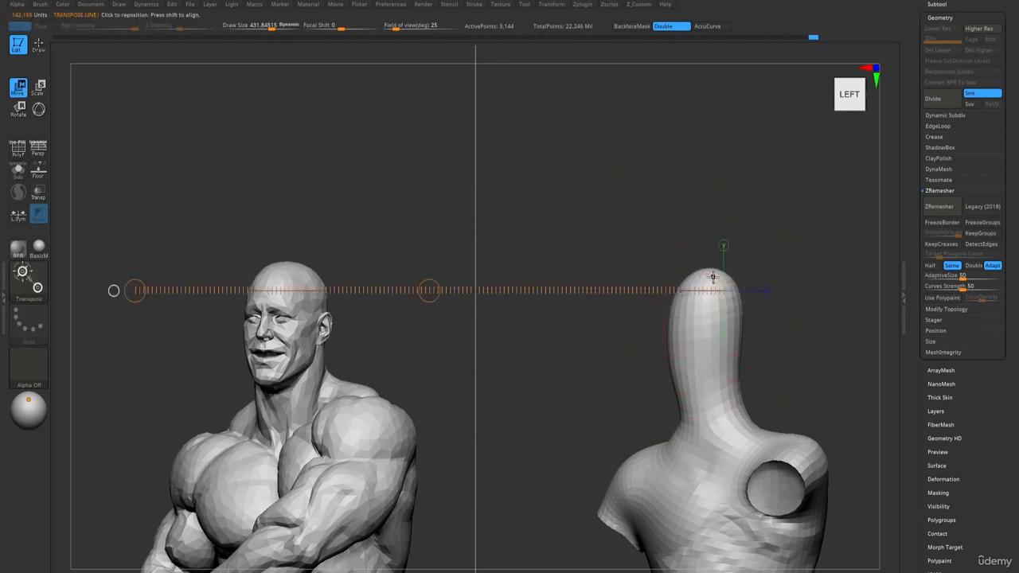
{"action": "left_click_drag", "start_coordinate": [710, 271], "coordinate": [229, 248]}
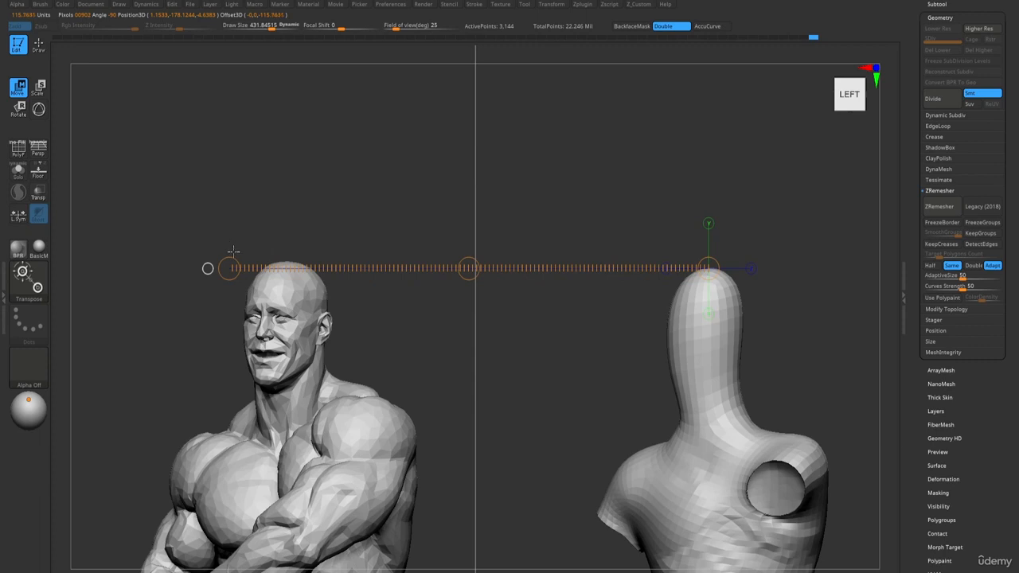
- Carve a jawline between head and neck with the DamStandard brush at a draw size of about 222
{"action": "key", "text": "q"}
{"action": "key", "text": "s"}
{"action": "left_click_drag", "start_coordinate": [697, 417], "coordinate": [683, 417]}
{"action": "key", "text": "b"}
{"action": "key", "text": "d"}
{"action": "key", "text": "s"}
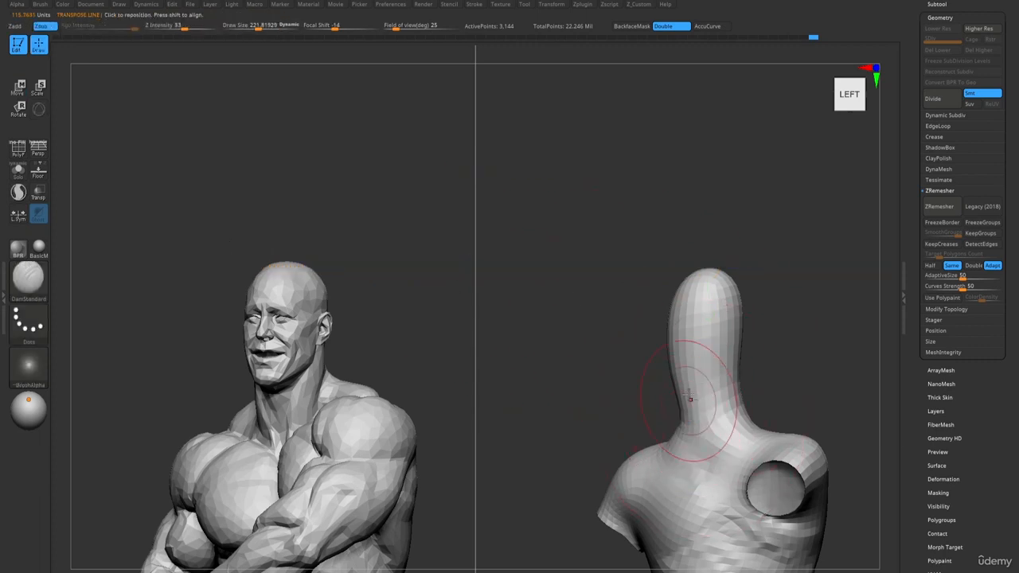
{"action": "right_click_drag", "start_coordinate": [717, 390], "coordinate": [659, 381]}
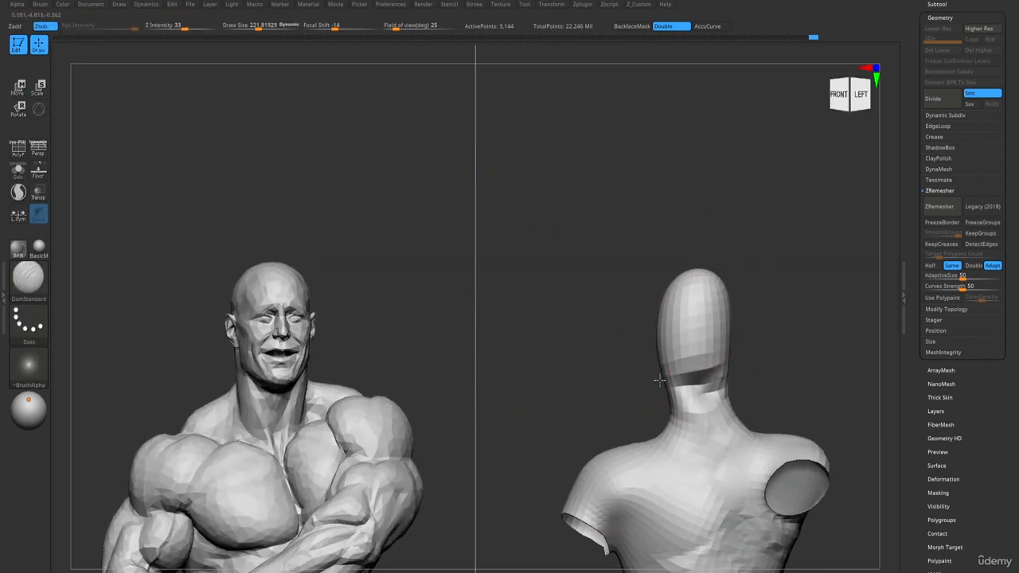
- Adjust the sides of the head with the Move brush and smooth the neck below the jaw
{"action": "key", "text": "b"}
{"action": "key", "text": "m"}
{"action": "key", "text": "v"}
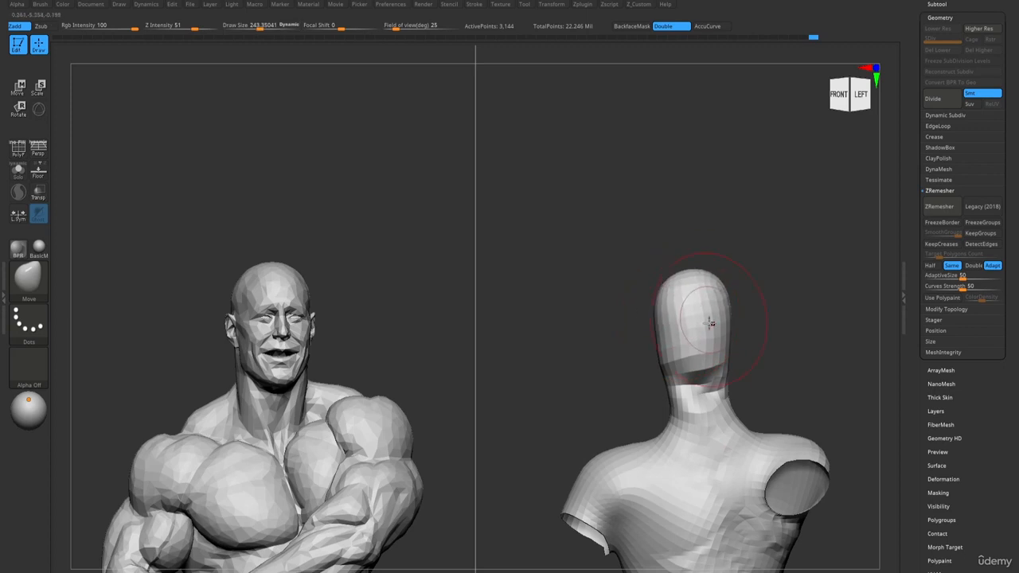
{"action": "right_click_drag", "start_coordinate": [723, 374], "coordinate": [673, 367]}
{"action": "left_click_drag", "start_coordinate": [683, 408], "coordinate": [687, 430], "text": "shift"}
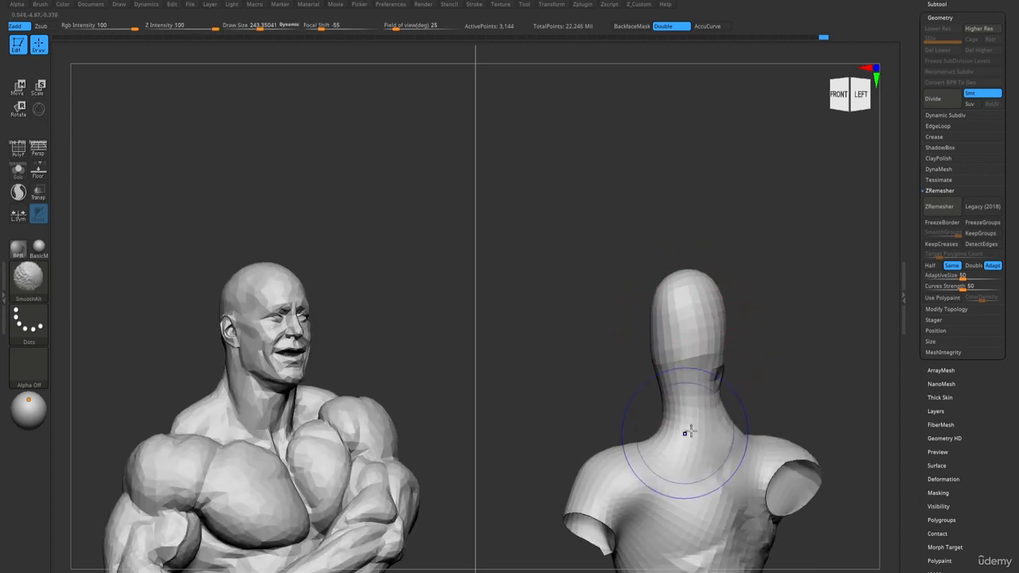
- Build up the trapezius and upper back below the neck with the ClayBuildup brush
{"action": "key", "text": "b"}
{"action": "key", "text": "c"}
{"action": "key", "text": "b"}
{"action": "right_click_drag", "start_coordinate": [776, 417], "coordinate": [708, 436]}
{"action": "left_click_drag", "start_coordinate": [702, 432], "coordinate": [683, 489]}
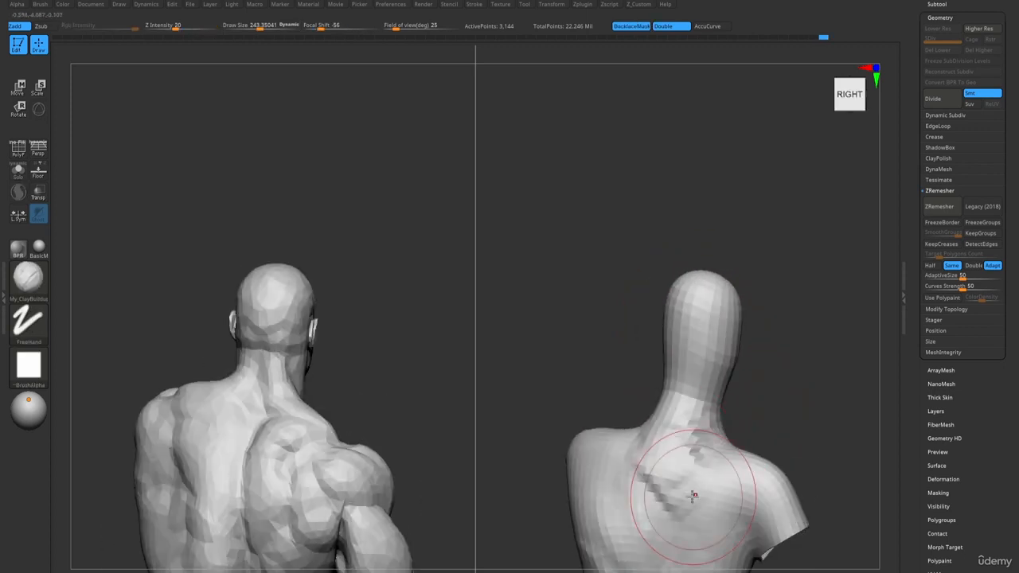
- Build up the shoulder blade and the middle of the back with the ClayBuildup brush at a draw size of about 274
{"action": "right_click_drag", "start_coordinate": [684, 489], "coordinate": [688, 376]}
{"action": "left_click_drag", "start_coordinate": [685, 337], "coordinate": [691, 339]}
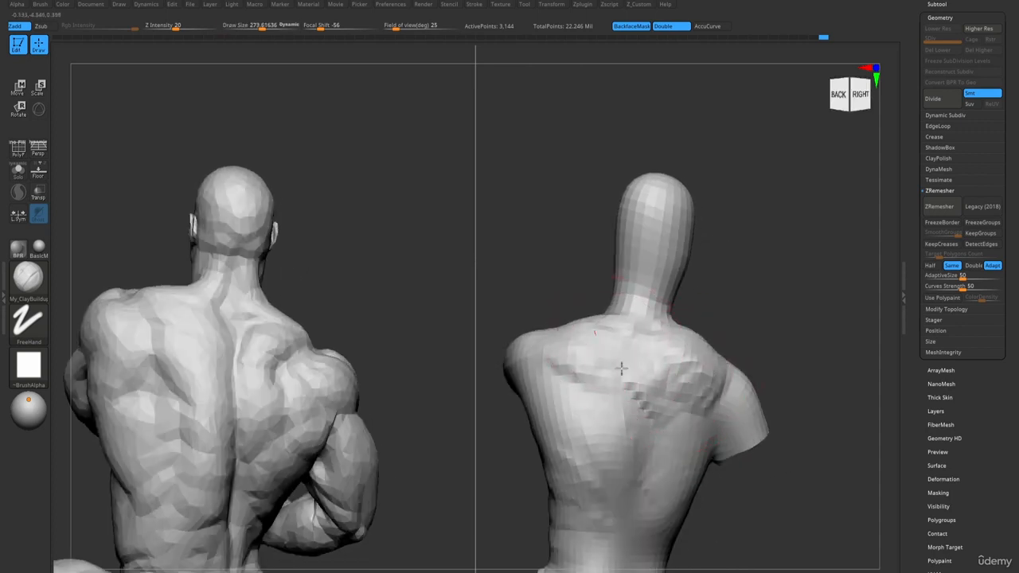
{"action": "mouse_move", "coordinate": [625, 364]}
{"action": "right_mouse_down"}
{"action": "mouse_move", "coordinate": [655, 437]}
{"action": "mouse_move", "coordinate": [660, 268]}
{"action": "right_mouse_up"}
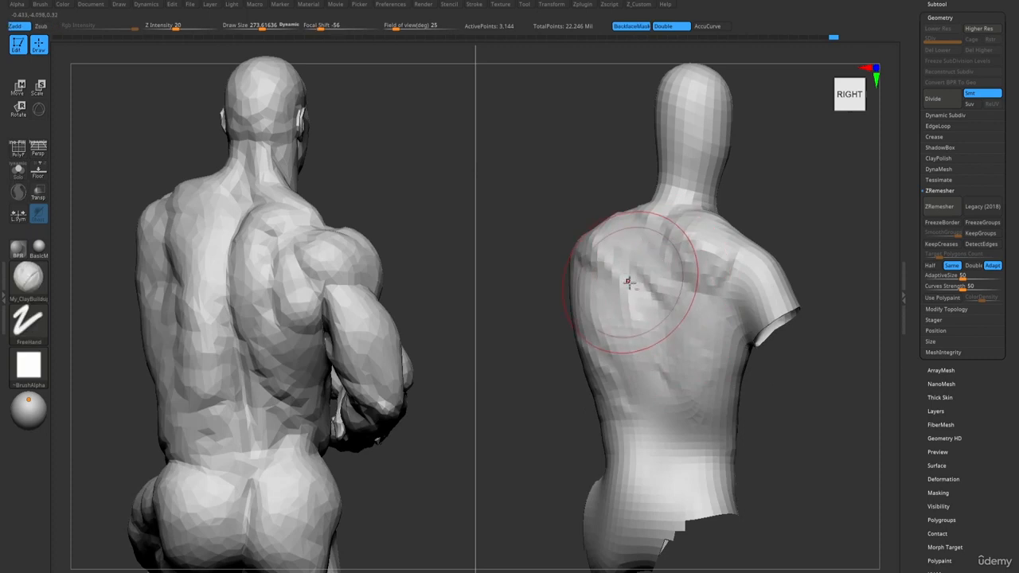
{"action": "mouse_move", "coordinate": [636, 339]}
{"action": "left_mouse_down"}
{"action": "mouse_move", "coordinate": [613, 286]}
{"action": "mouse_move", "coordinate": [608, 326]}
{"action": "left_mouse_up"}
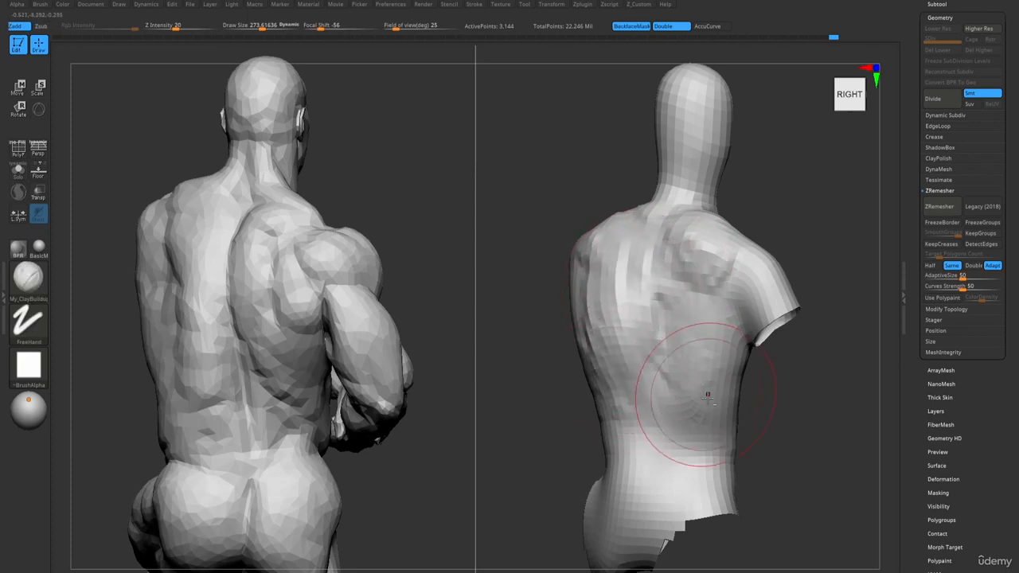
- Adjust the side contour of the isolated torso with the Move brush, unhide the whole body and correct its outline
{"action": "key", "text": "b"}
{"action": "key", "text": "m"}
{"action": "key", "text": "v"}
{"action": "right_click_drag", "start_coordinate": [710, 387], "coordinate": [716, 382]}
{"action": "left_click_drag", "start_coordinate": [721, 379], "coordinate": [755, 347]}
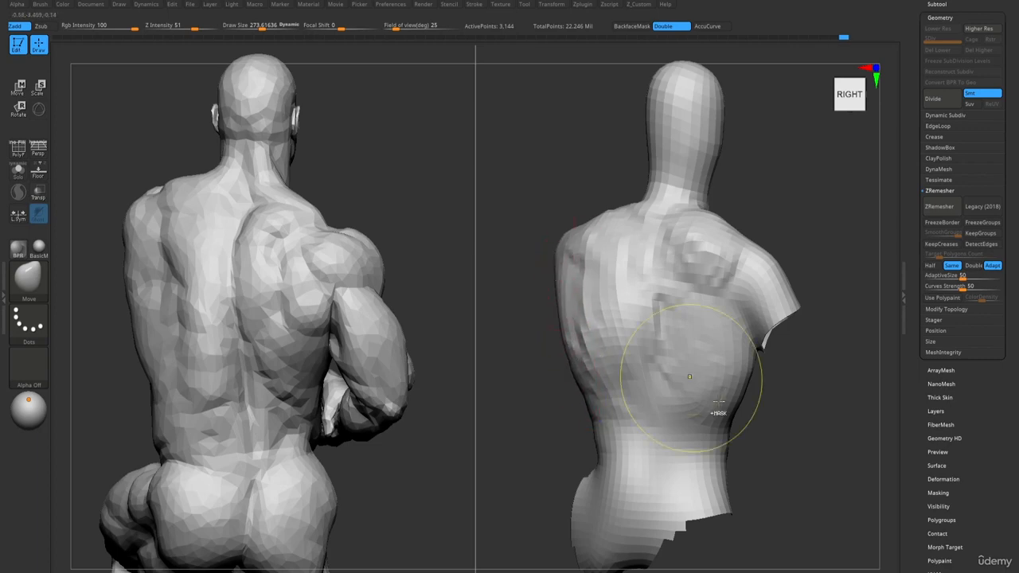
{"action": "left_click", "coordinate": [752, 428], "text": "ctrl+shift"}
{"action": "right_click_drag", "start_coordinate": [534, 320], "coordinate": [579, 315]}
{"action": "left_click_drag", "start_coordinate": [580, 314], "coordinate": [602, 280]}
{"action": "right_click_drag", "start_coordinate": [517, 352], "coordinate": [677, 341]}
- Isolate the left arm and adjust its underside with the Move brush at a draw size of about 208
{"action": "key", "text": "b"}
{"action": "key", "text": "c"}
{"action": "key", "text": "b"}
{"action": "key", "text": "b"}
{"action": "key", "text": "m"}
{"action": "key", "text": "v"}
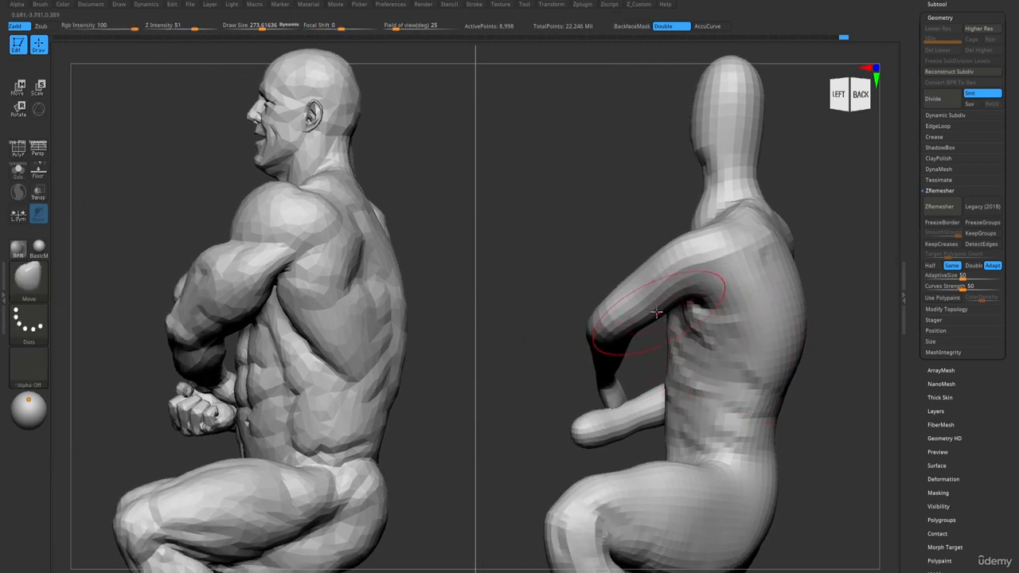
{"action": "left_click", "coordinate": [659, 321], "text": "ctrl+shift"}
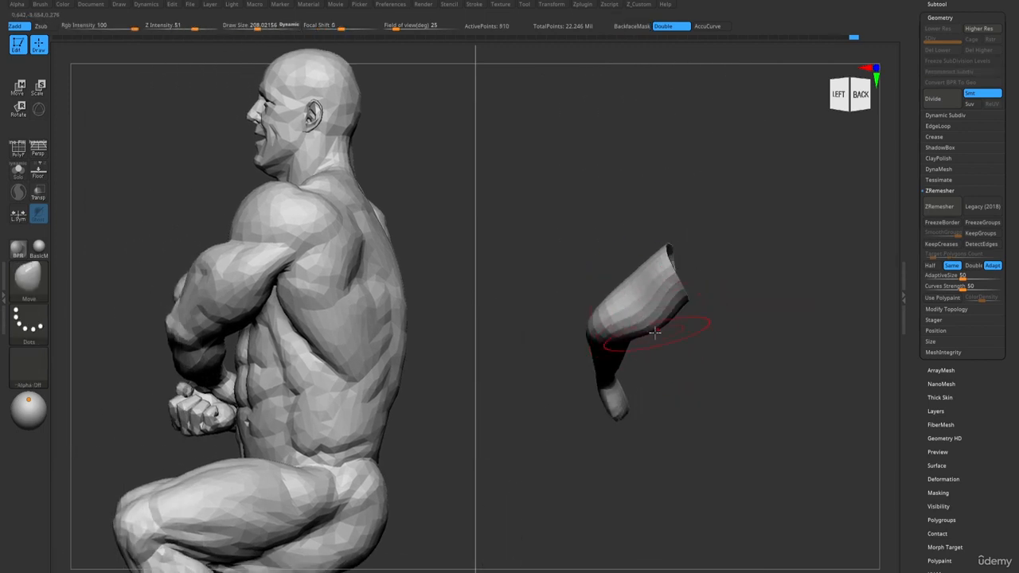
{"action": "right_click_drag", "start_coordinate": [626, 345], "coordinate": [635, 270]}
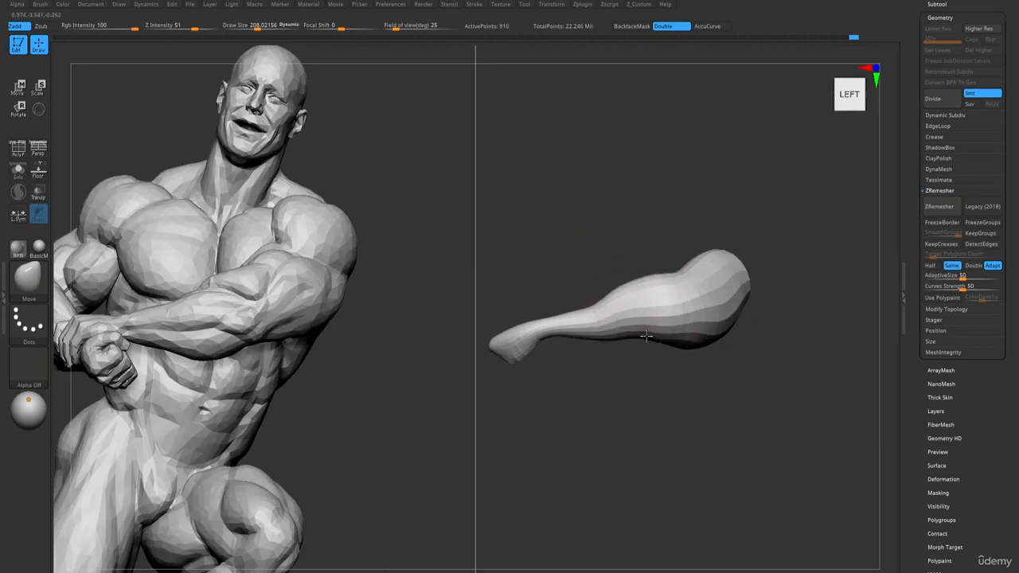
{"action": "left_click_drag", "start_coordinate": [646, 336], "coordinate": [645, 342]}
{"action": "mouse_move", "coordinate": [645, 343]}
{"action": "right_mouse_down"}
{"action": "mouse_move", "coordinate": [605, 332]}
{"action": "mouse_move", "coordinate": [639, 318]}
{"action": "mouse_move", "coordinate": [602, 323]}
{"action": "right_mouse_up"}
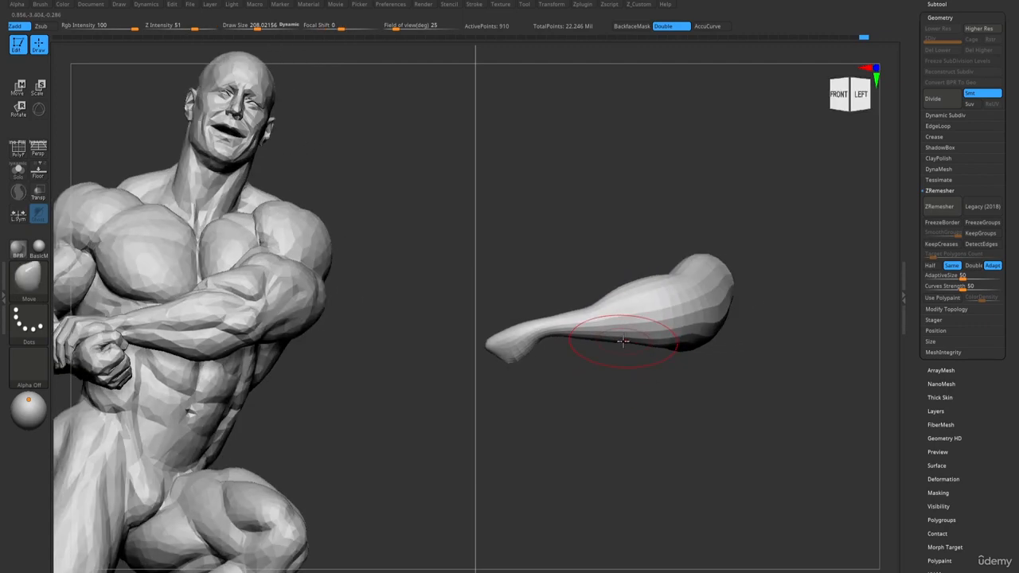
- Thicken the left forearm with the Inflat brush at a draw size of about 251 and unhide the whole body
{"action": "key", "text": "b"}
{"action": "key", "text": "i"}
{"action": "key", "text": "n"}
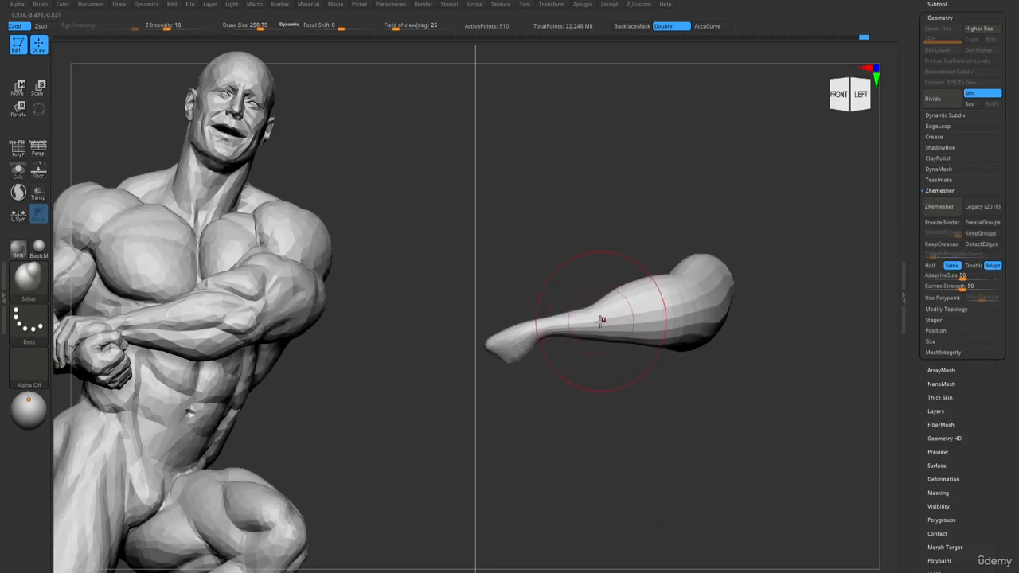
{"action": "left_click_drag", "start_coordinate": [602, 319], "coordinate": [584, 335]}
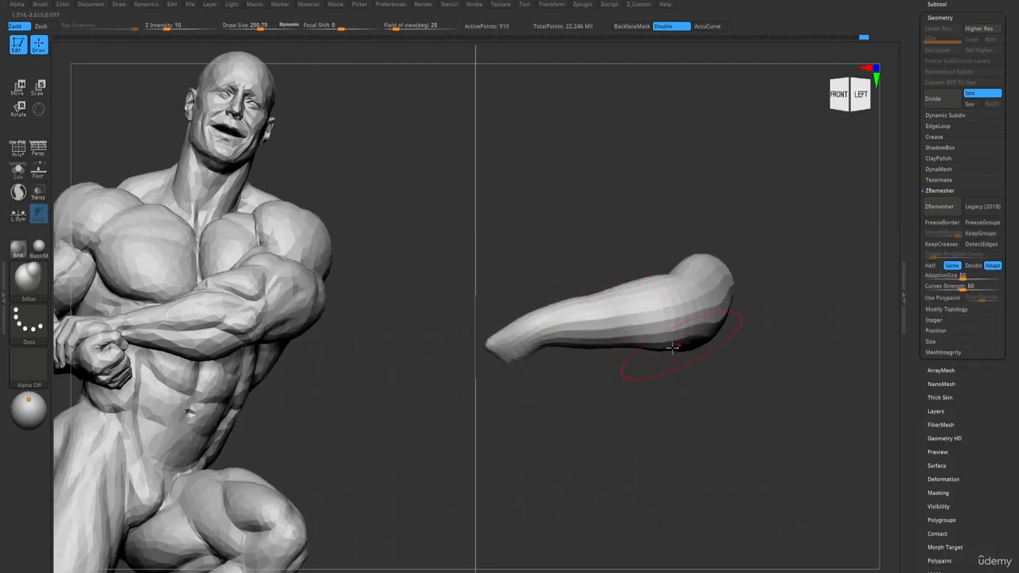
{"action": "left_click", "coordinate": [767, 400], "text": "ctrl+shift"}
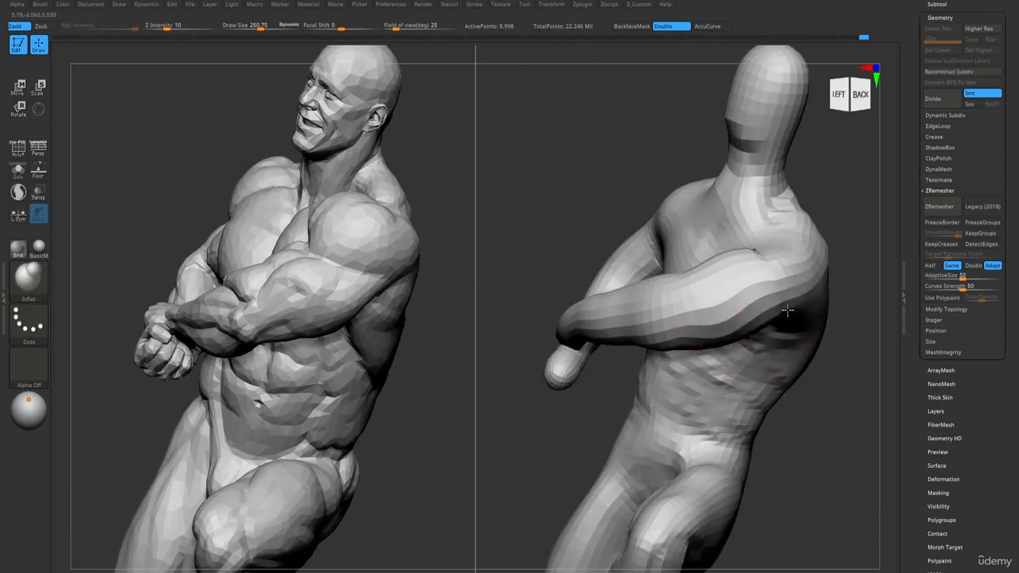
- Isolate the right arm, thicken its forearm with the Inflat brush and unhide the whole body
{"action": "right_click_drag", "start_coordinate": [785, 325], "coordinate": [684, 294]}
{"action": "left_click", "coordinate": [644, 414], "text": "ctrl+shift"}
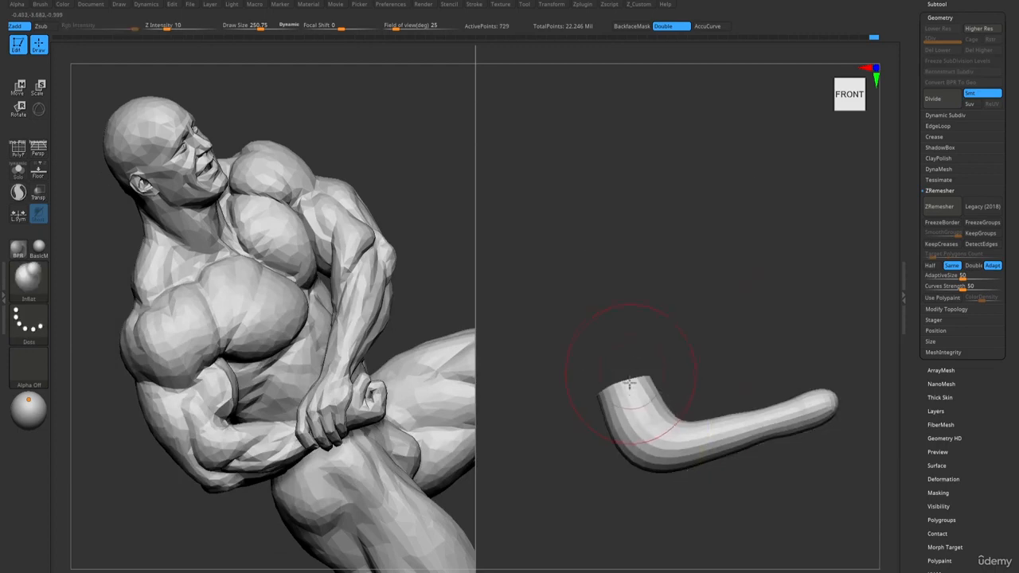
{"action": "mouse_move", "coordinate": [643, 428]}
{"action": "left_mouse_down"}
{"action": "mouse_move", "coordinate": [703, 436]}
{"action": "mouse_move", "coordinate": [798, 409]}
{"action": "mouse_move", "coordinate": [755, 425]}
{"action": "mouse_move", "coordinate": [643, 433]}
{"action": "left_mouse_up"}
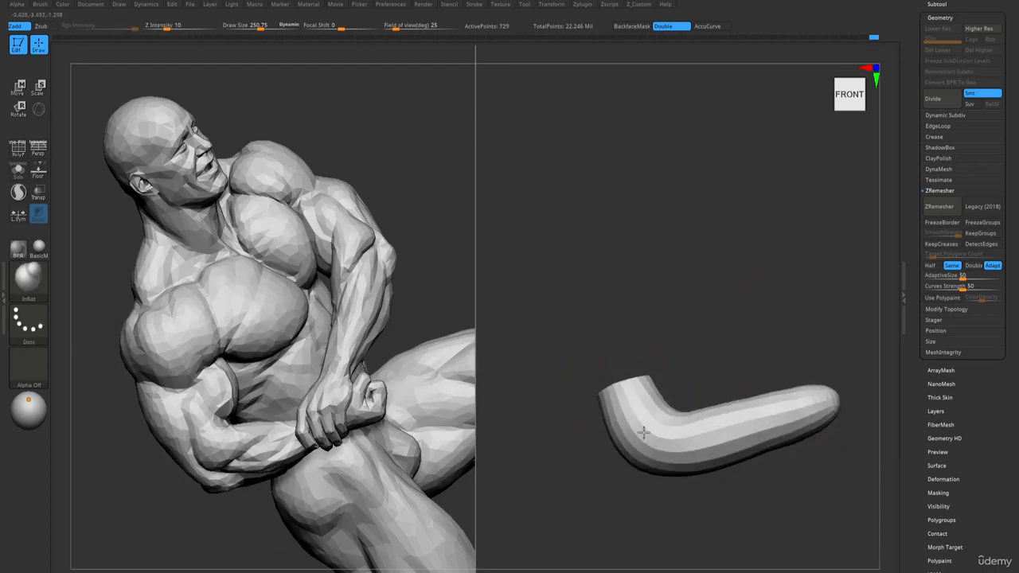
{"action": "left_click", "coordinate": [644, 278], "text": "ctrl+shift"}
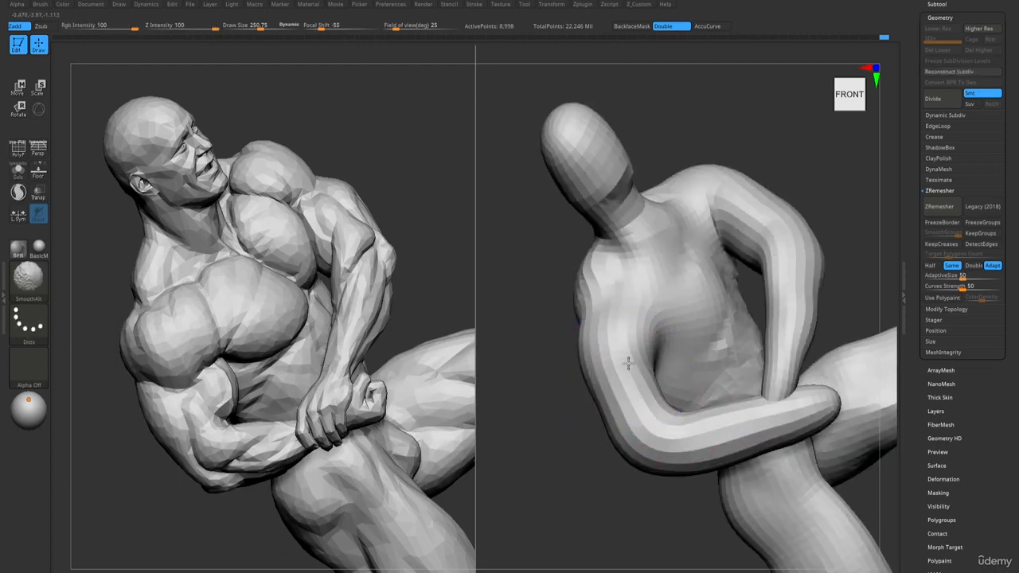
- Smooth and adjust the transition between the back and the right arm around the armpit
{"action": "right_click_drag", "start_coordinate": [650, 416], "coordinate": [614, 390]}
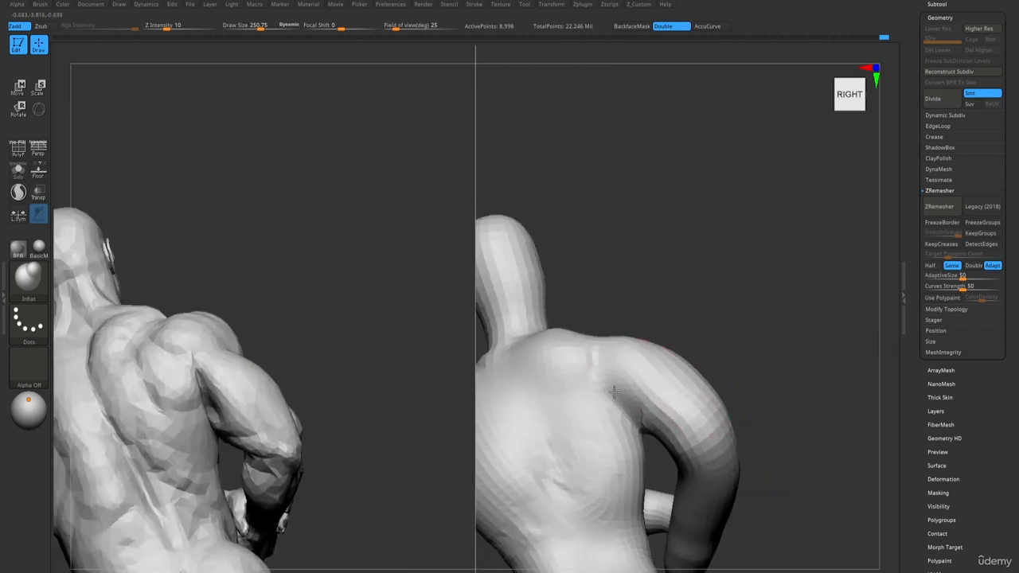
{"action": "left_click_drag", "start_coordinate": [640, 420], "coordinate": [643, 440], "text": "shift"}
{"action": "right_click_drag", "start_coordinate": [672, 488], "coordinate": [671, 344]}
{"action": "left_click_drag", "start_coordinate": [671, 344], "coordinate": [675, 362], "text": "shift"}
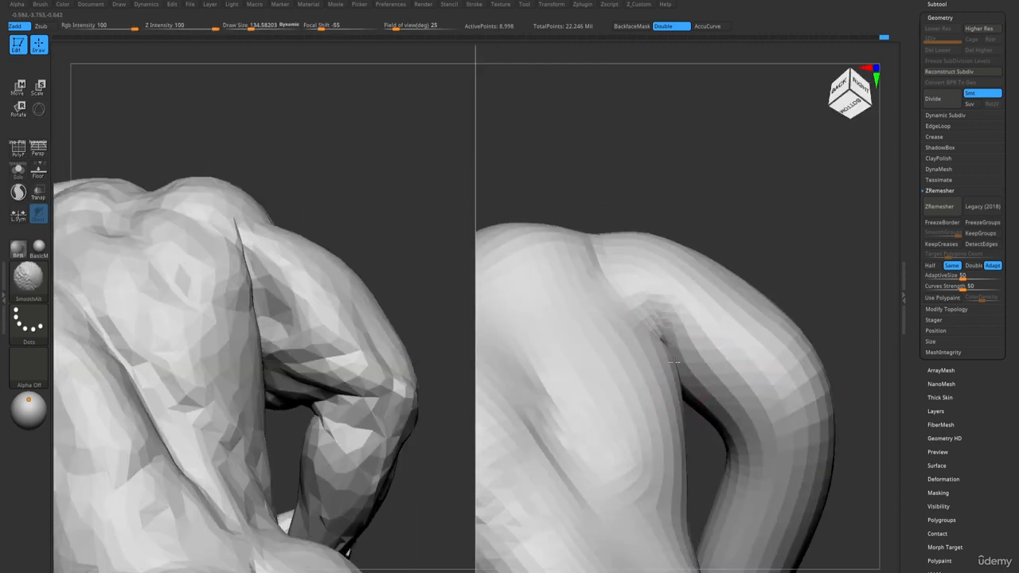
{"action": "right_click_drag", "start_coordinate": [677, 387], "coordinate": [680, 393]}
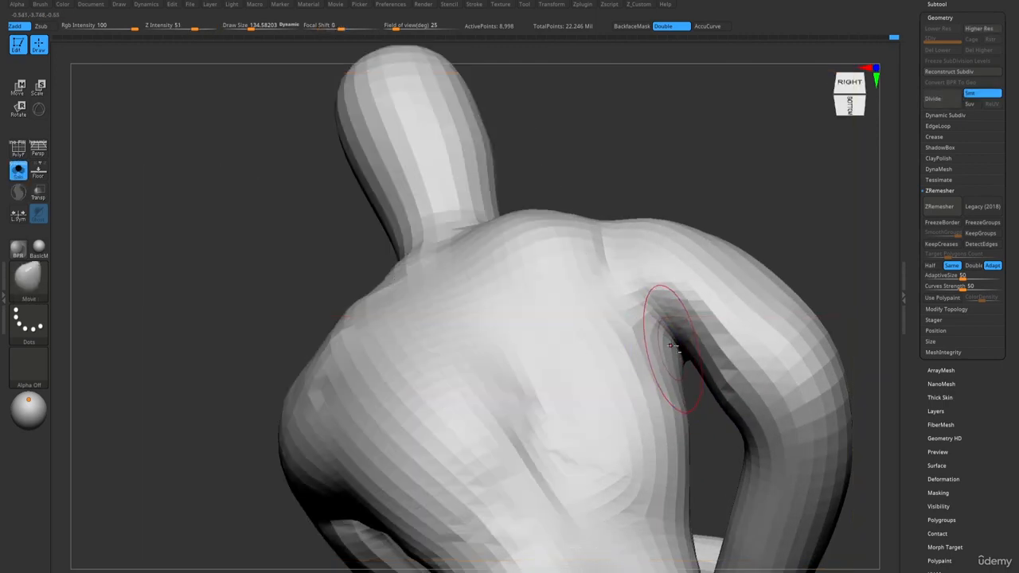
{"action": "right_click_drag", "start_coordinate": [693, 375], "coordinate": [674, 338]}
{"action": "left_click_drag", "start_coordinate": [675, 337], "coordinate": [570, 215], "text": "shift"}
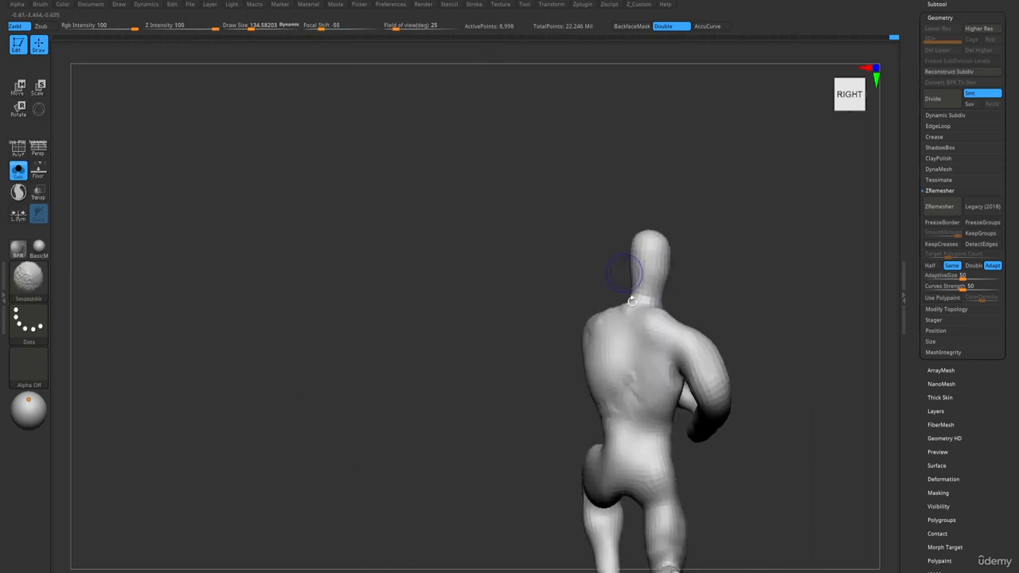
- Build up the front and inner side of the kneeling right thigh with the ClayBuildup brush at a draw size of about 188
{"action": "right_click_drag", "start_coordinate": [602, 273], "coordinate": [607, 290]}
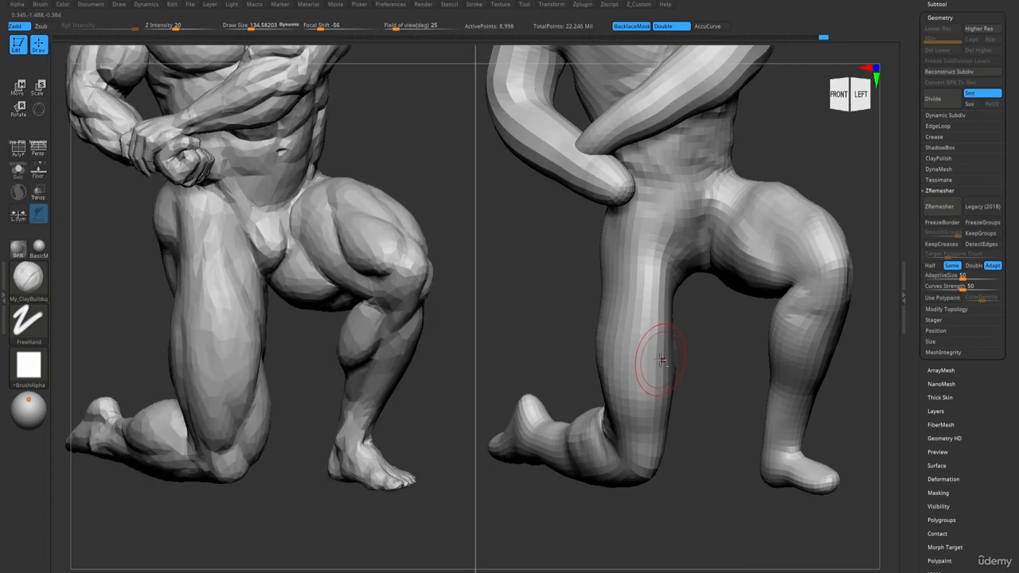
{"action": "right_click_drag", "start_coordinate": [661, 360], "coordinate": [649, 331]}
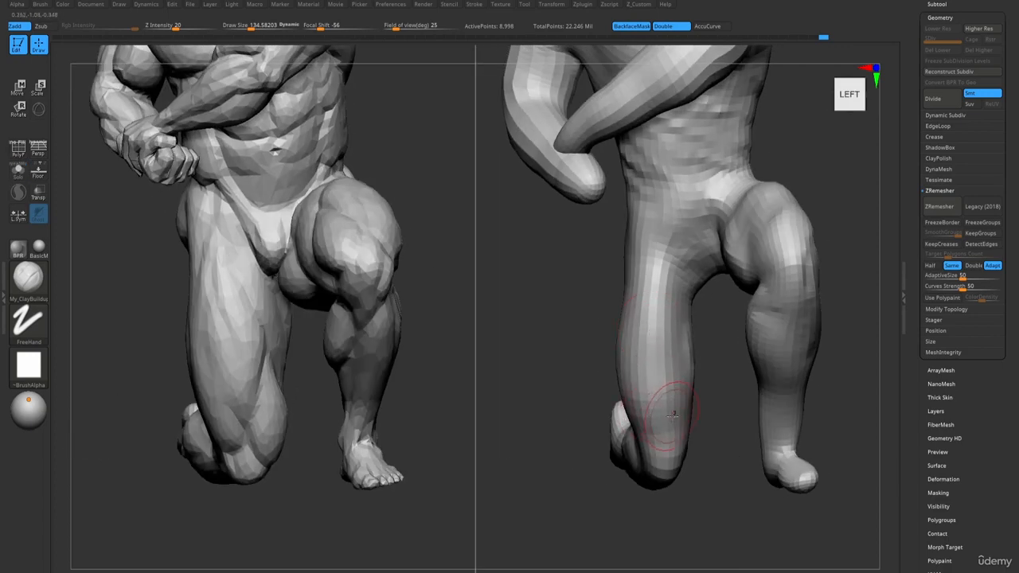
{"action": "key", "text": "s"}
{"action": "left_click_drag", "start_coordinate": [682, 375], "coordinate": [684, 375]}
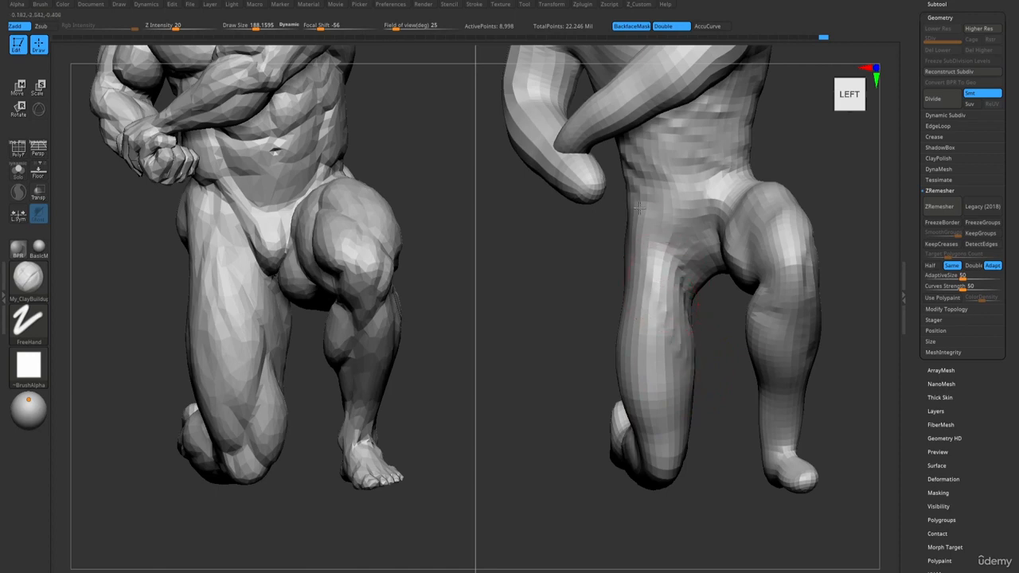
{"action": "left_click_drag", "start_coordinate": [639, 208], "coordinate": [686, 352]}
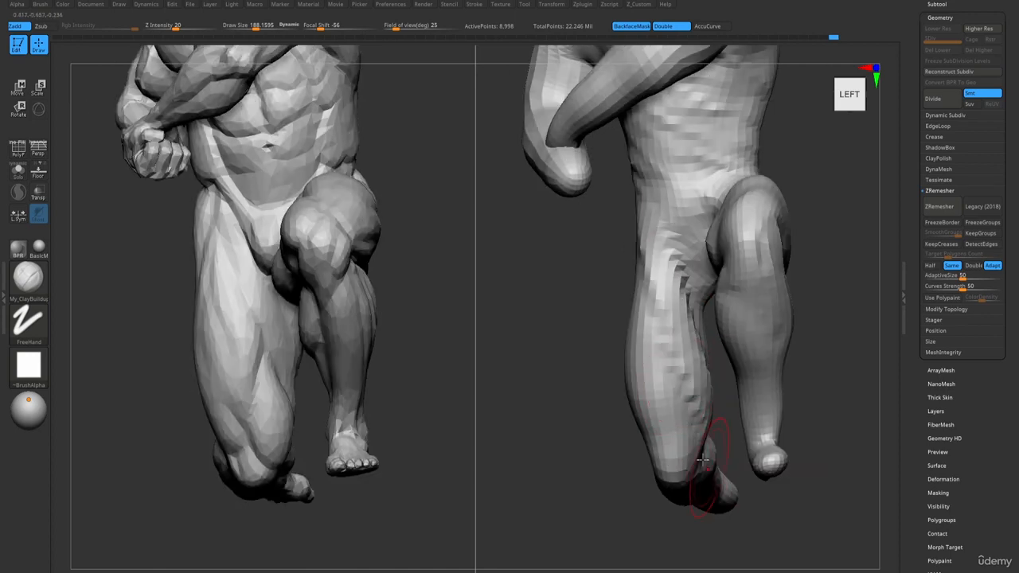
{"action": "left_click_drag", "start_coordinate": [683, 443], "coordinate": [671, 443]}
{"action": "left_click_drag", "start_coordinate": [689, 319], "coordinate": [710, 374]}
- Build up the back of the kneeling right thigh between the knee and the buttock with the ClayBuildup brush
{"action": "right_click_drag", "start_coordinate": [710, 374], "coordinate": [667, 365]}
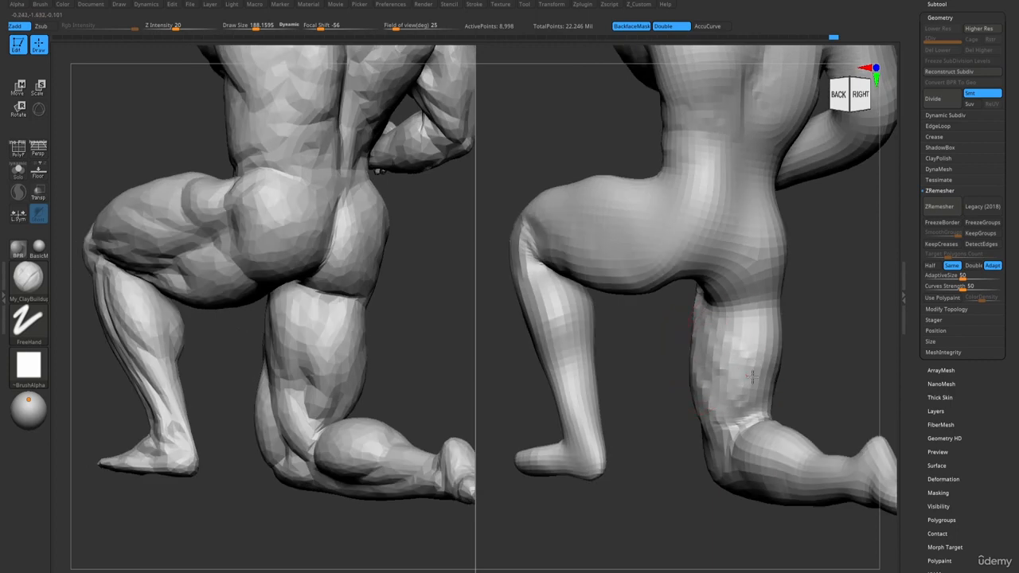
{"action": "left_click_drag", "start_coordinate": [734, 370], "coordinate": [744, 326]}
{"action": "right_click_drag", "start_coordinate": [737, 307], "coordinate": [707, 295]}
{"action": "mouse_move", "coordinate": [716, 299]}
{"action": "left_mouse_down"}
{"action": "mouse_move", "coordinate": [743, 313]}
{"action": "mouse_move", "coordinate": [722, 280]}
{"action": "mouse_move", "coordinate": [737, 309]}
{"action": "left_mouse_up"}
- Ready the DamStandard brush at a draw size of about 140 and compare the gluteal fold's height with the reference using horizontal transpose lines
{"action": "mouse_move", "coordinate": [703, 294]}
{"action": "right_mouse_down"}
{"action": "mouse_move", "coordinate": [684, 307]}
{"action": "mouse_move", "coordinate": [739, 560]}
{"action": "mouse_move", "coordinate": [774, 549]}
{"action": "mouse_move", "coordinate": [778, 568]}
{"action": "mouse_move", "coordinate": [740, 549]}
{"action": "mouse_move", "coordinate": [700, 547]}
{"action": "right_mouse_up"}
{"action": "key", "text": "b"}
{"action": "key", "text": "d"}
{"action": "key", "text": "s"}
{"action": "key", "text": "bracketleft"}
{"action": "mouse_move", "coordinate": [699, 547]}
{"action": "right_mouse_down", "text": "alt"}
{"action": "mouse_move", "coordinate": [681, 450]}
{"action": "mouse_move", "coordinate": [658, 408]}
{"action": "right_mouse_up", "text": "alt"}
{"action": "key", "text": "w"}
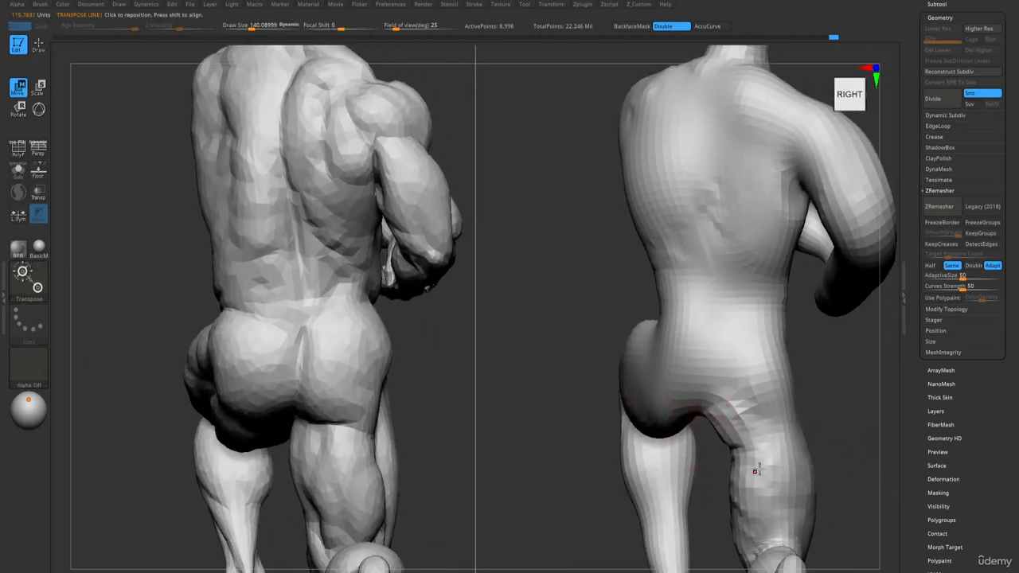
{"action": "left_click_drag", "start_coordinate": [742, 445], "coordinate": [328, 451]}
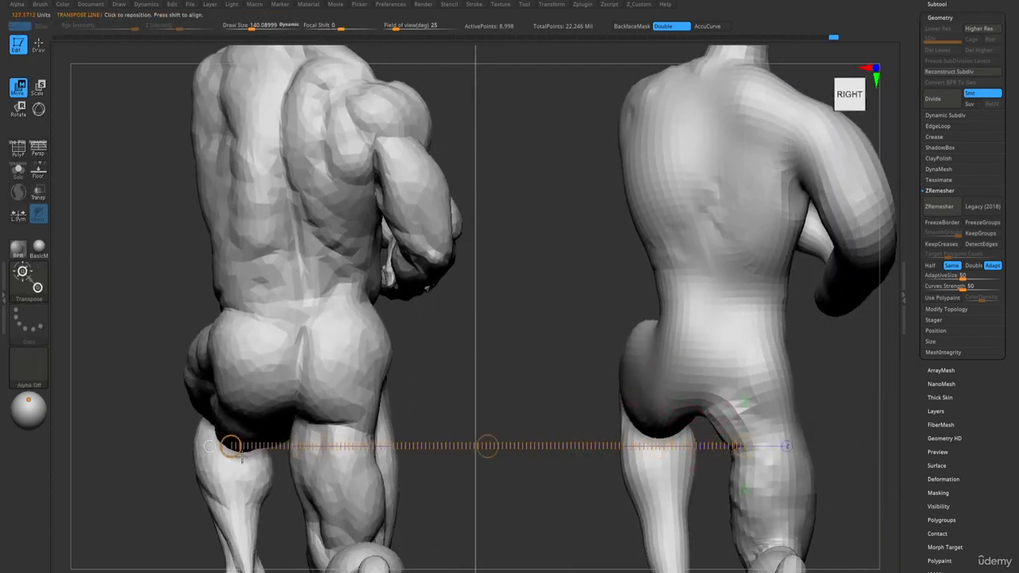
{"action": "mouse_move", "coordinate": [754, 434]}
{"action": "left_mouse_down"}
{"action": "mouse_move", "coordinate": [580, 422]}
{"action": "mouse_move", "coordinate": [263, 434]}
{"action": "left_mouse_up"}
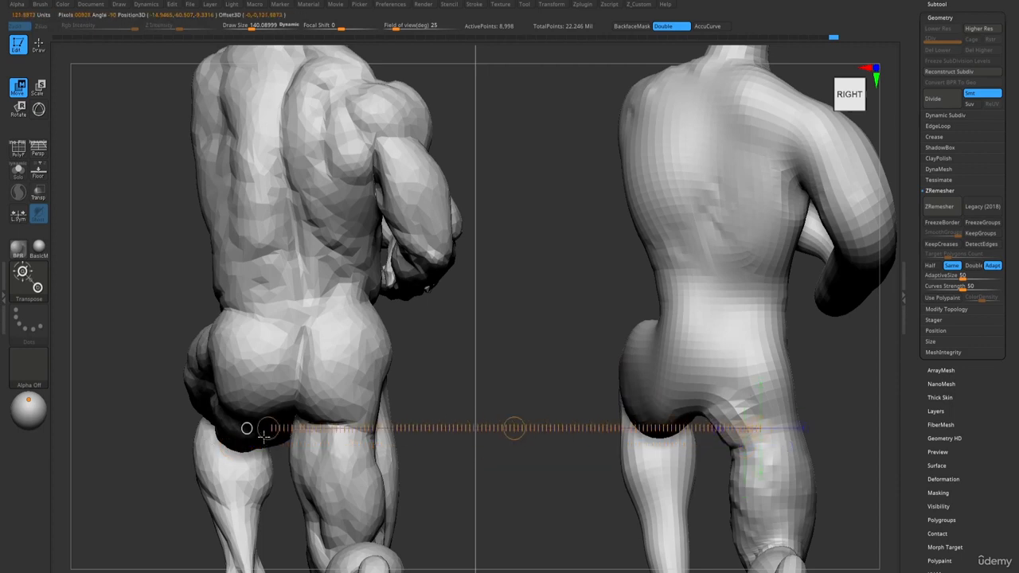
- Carve the gluteal fold beneath the right buttock with the DamStandard brush and smooth the surface above it
{"action": "key", "text": "q"}
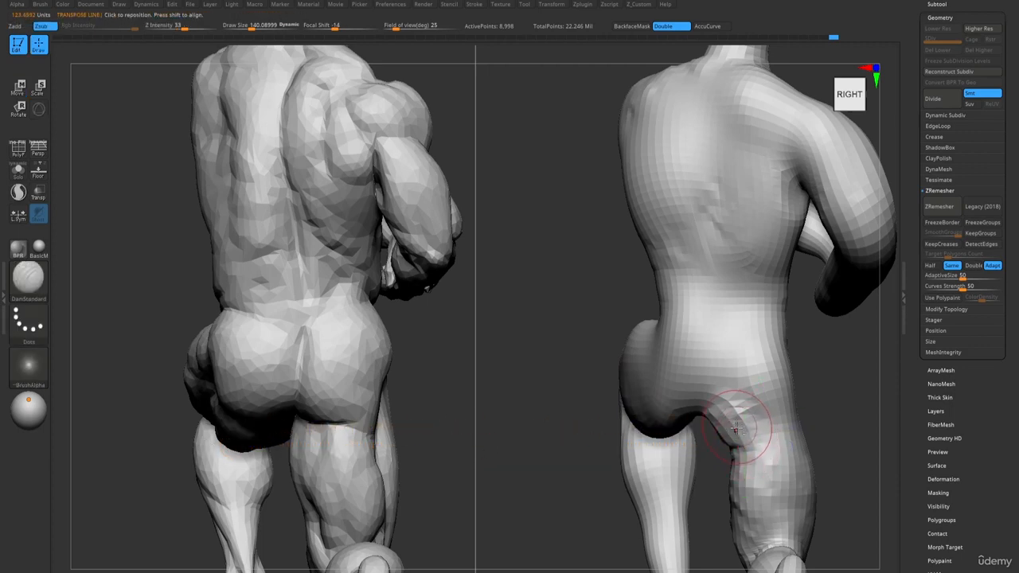
{"action": "left_click_drag", "start_coordinate": [723, 430], "coordinate": [743, 428]}
{"action": "left_click_drag", "start_coordinate": [756, 416], "coordinate": [731, 405], "text": "shift"}
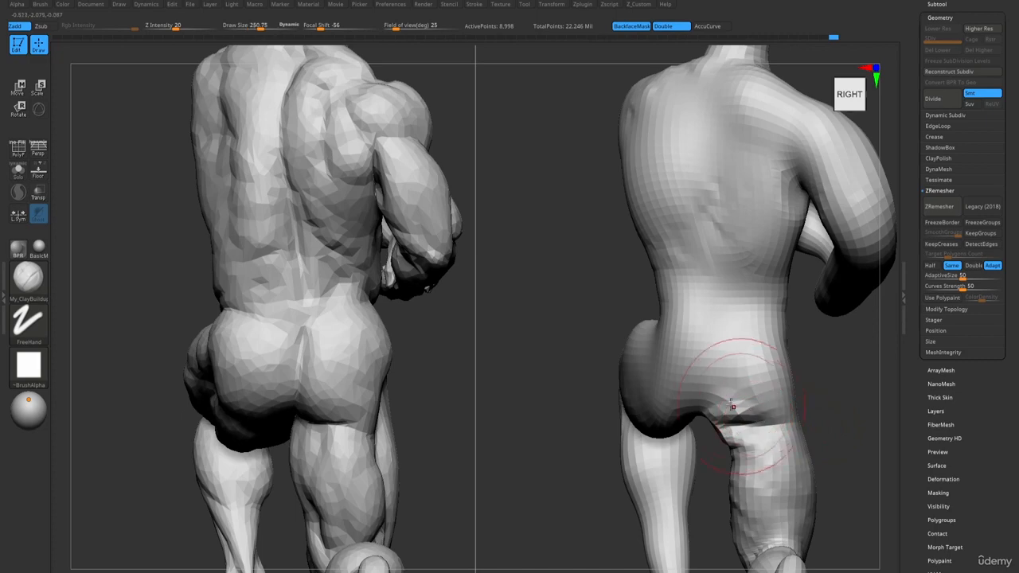
- Smooth the back of the kneeling thigh and define the fold under the buttock with the DamStandard brush
{"action": "right_click_drag", "start_coordinate": [761, 472], "coordinate": [704, 390], "text": "alt"}
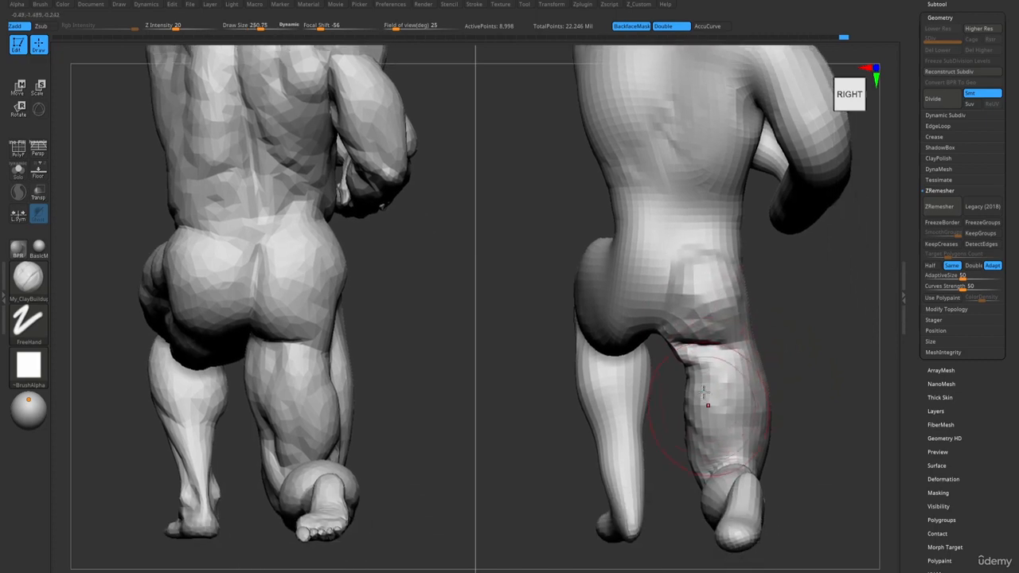
{"action": "mouse_move", "coordinate": [683, 390]}
{"action": "left_mouse_down", "text": "shift"}
{"action": "mouse_move", "coordinate": [702, 370]}
{"action": "mouse_move", "coordinate": [693, 402]}
{"action": "left_mouse_up", "text": "shift"}
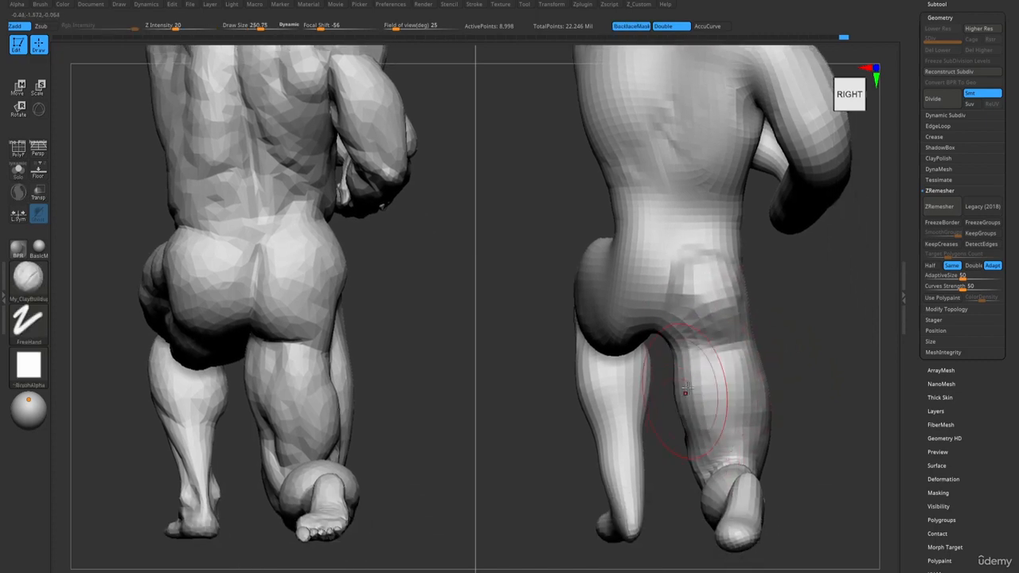
{"action": "key", "text": "b"}
{"action": "key", "text": "d"}
{"action": "key", "text": "s"}
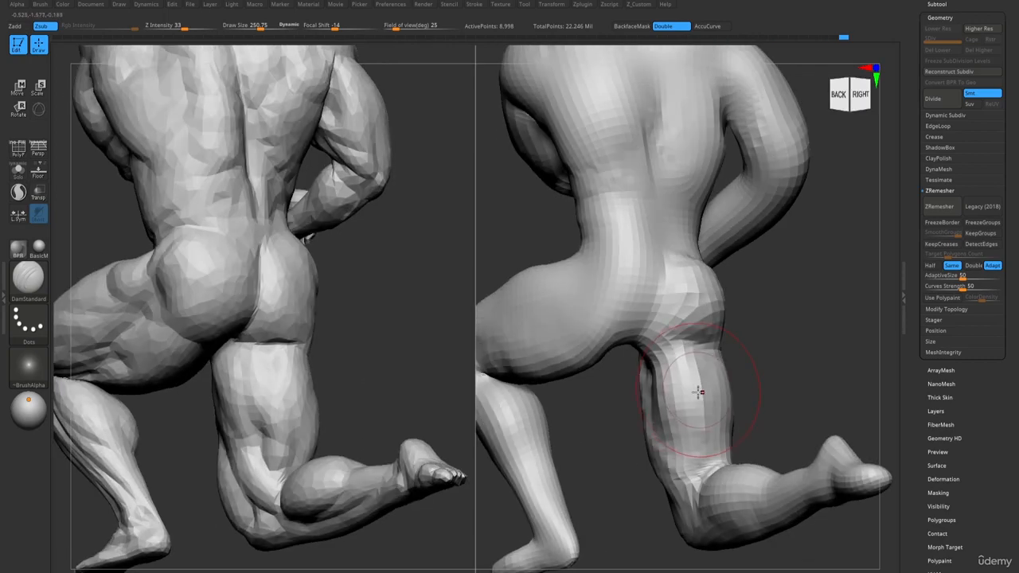
- Build up the side of the waist and the hip above the kneeling leg with the ClayBuildup brush at draw size 250.75
{"action": "key", "text": "b"}
{"action": "key", "text": "c"}
{"action": "key", "text": "b"}
{"action": "mouse_move", "coordinate": [693, 391]}
{"action": "right_mouse_down", "text": "ctrl"}
{"action": "mouse_move", "coordinate": [671, 384]}
{"action": "mouse_move", "coordinate": [669, 415]}
{"action": "mouse_move", "coordinate": [711, 458]}
{"action": "mouse_move", "coordinate": [684, 390]}
{"action": "right_mouse_up", "text": "ctrl"}
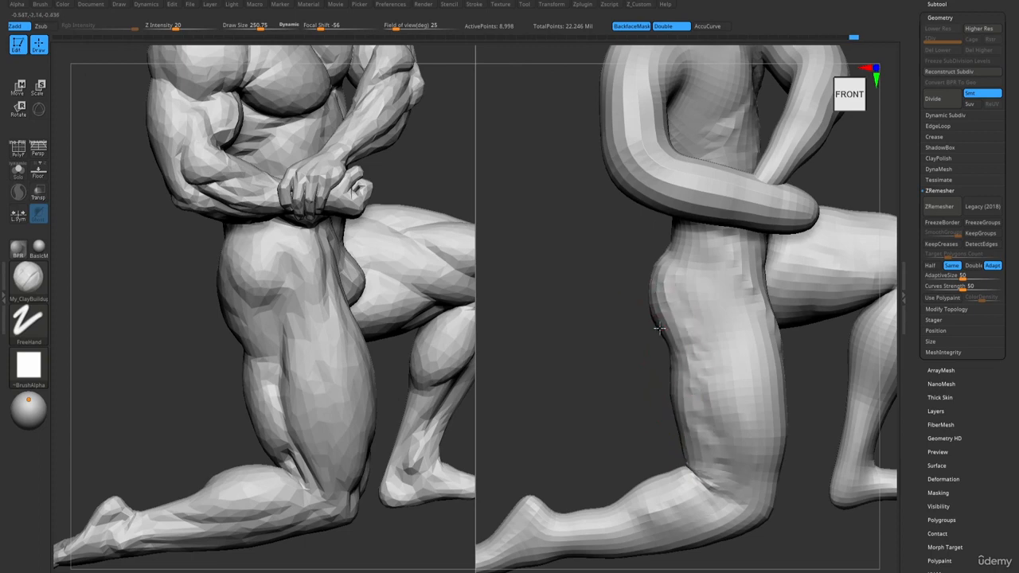
{"action": "right_click_drag", "start_coordinate": [676, 288], "coordinate": [705, 373]}
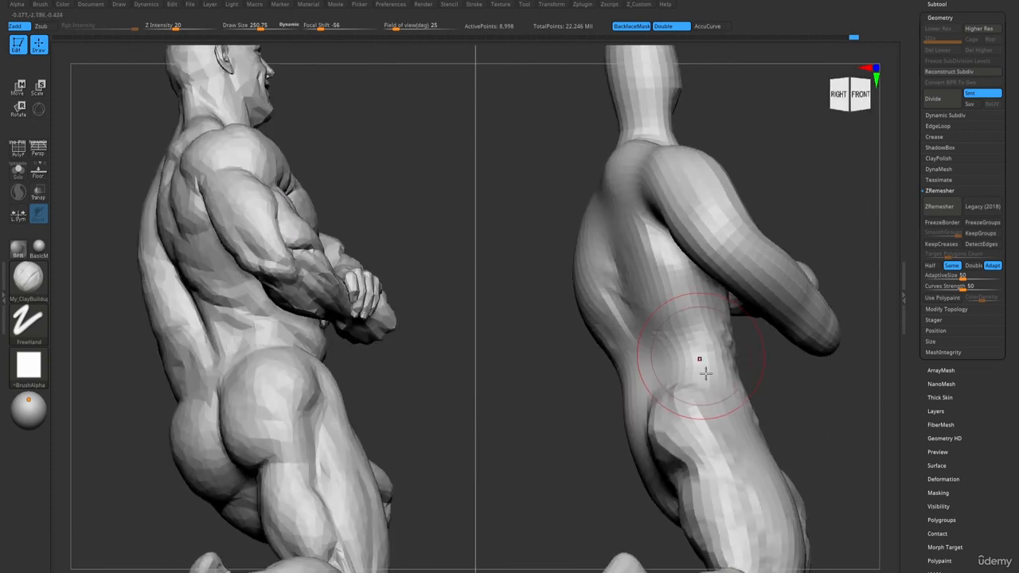
{"action": "left_click_drag", "start_coordinate": [667, 337], "coordinate": [619, 334]}
{"action": "mouse_move", "coordinate": [677, 374]}
{"action": "right_mouse_down"}
{"action": "mouse_move", "coordinate": [637, 458]}
{"action": "mouse_move", "coordinate": [621, 367]}
{"action": "right_mouse_up"}
{"action": "mouse_move", "coordinate": [639, 318]}
{"action": "left_mouse_down"}
{"action": "mouse_move", "coordinate": [597, 333]}
{"action": "mouse_move", "coordinate": [623, 327]}
{"action": "mouse_move", "coordinate": [601, 355]}
{"action": "left_mouse_up"}
{"action": "right_click_drag", "start_coordinate": [661, 362], "coordinate": [665, 238], "text": "alt"}
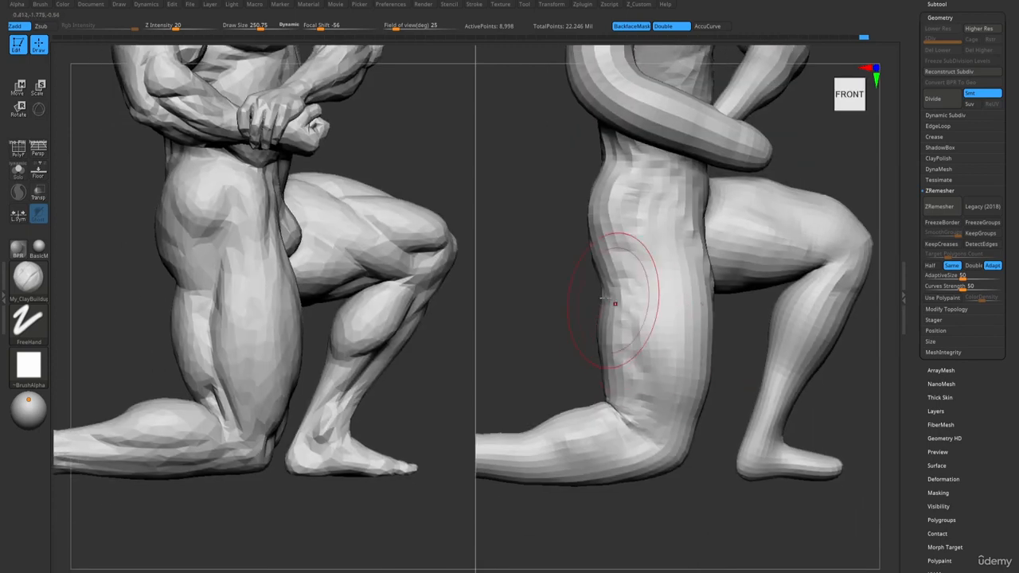
- Smooth behind the kneeling knee and carve the crease between thigh and calf with DamStandard at draw size about 135
{"action": "right_click_drag", "start_coordinate": [649, 448], "coordinate": [647, 408], "text": "alt"}
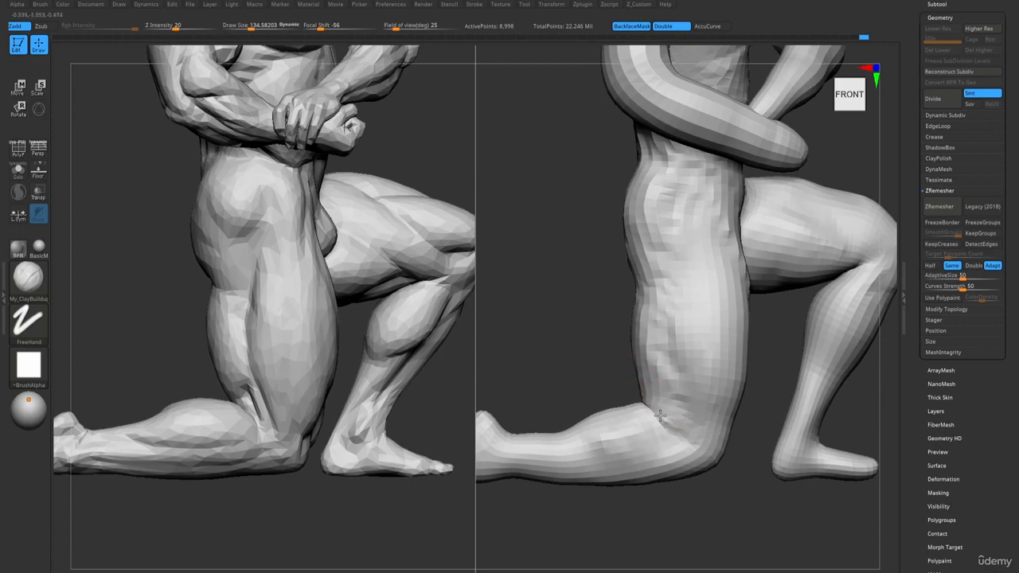
{"action": "left_click_drag", "start_coordinate": [659, 415], "coordinate": [673, 430], "text": "shift"}
{"action": "mouse_move", "coordinate": [617, 414]}
{"action": "right_mouse_down"}
{"action": "mouse_move", "coordinate": [667, 424]}
{"action": "mouse_move", "coordinate": [593, 410]}
{"action": "mouse_move", "coordinate": [656, 422]}
{"action": "mouse_move", "coordinate": [644, 409]}
{"action": "right_mouse_up"}
{"action": "key", "text": "b"}
{"action": "key", "text": "d"}
{"action": "key", "text": "s"}
{"action": "right_click_drag", "start_coordinate": [681, 437], "coordinate": [664, 416], "text": "shift"}
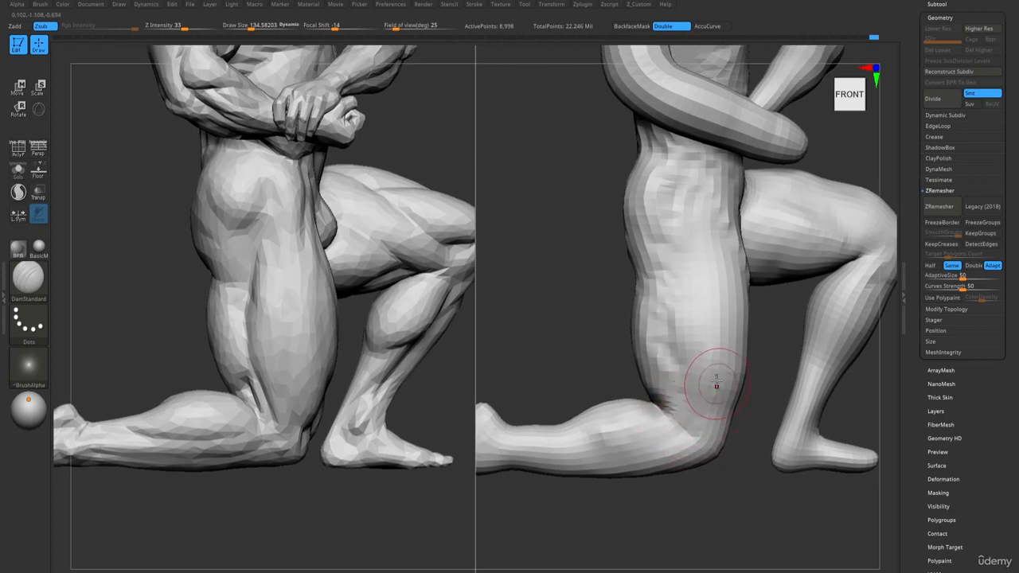
- Reshape the contours of the kneeling thigh and buttock with the Move brush at draw size about 297
{"action": "right_click_drag", "start_coordinate": [735, 484], "coordinate": [716, 476], "text": "alt"}
{"action": "key", "text": "b"}
{"action": "key", "text": "m"}
{"action": "key", "text": "v"}
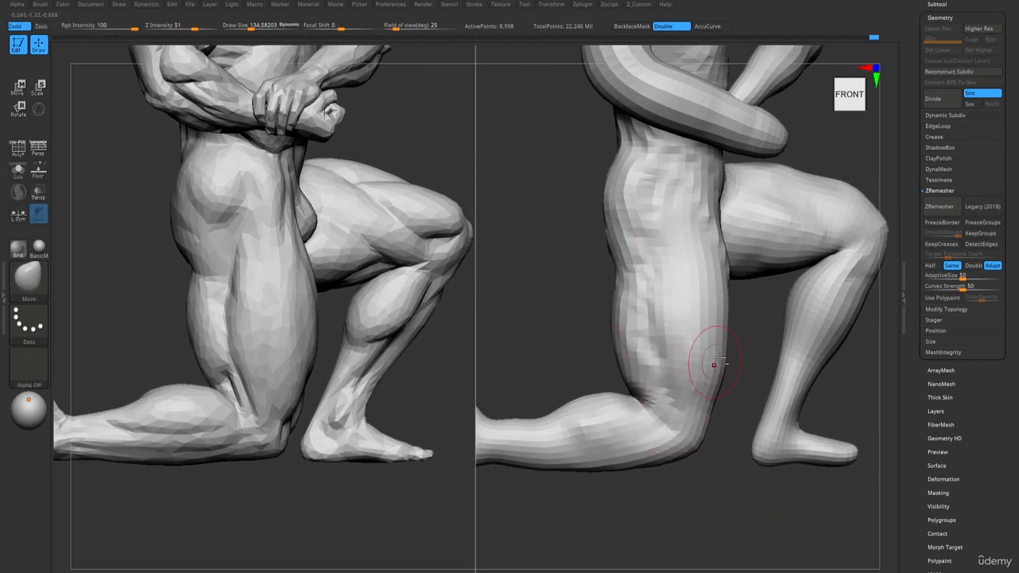
{"action": "key", "text": "bracketright"}
{"action": "key", "text": "bracketright"}
{"action": "key", "text": "bracketright"}
{"action": "key", "text": "bracketright"}
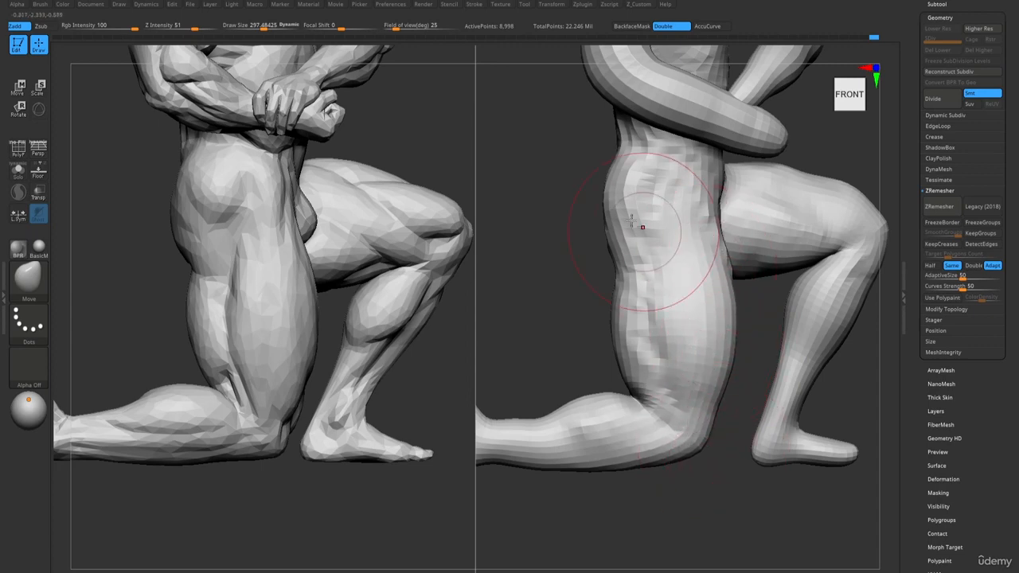
- Build up and smooth the kneeling lower leg with the ClayBuildup brush at draw size about 195
{"action": "right_click_drag", "start_coordinate": [590, 214], "coordinate": [694, 181], "text": "alt"}
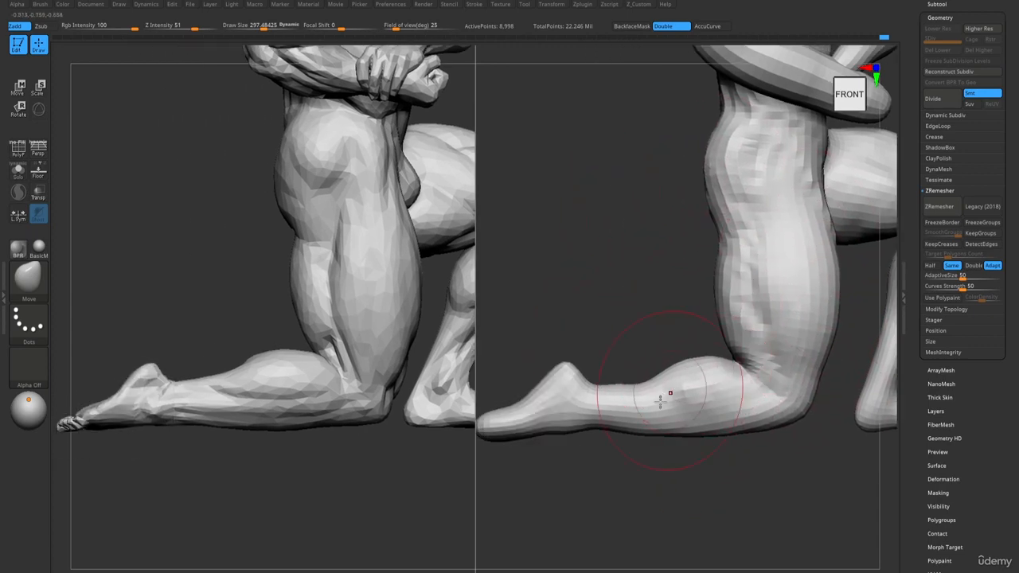
{"action": "key", "text": "b"}
{"action": "key", "text": "c"}
{"action": "key", "text": "b"}
{"action": "key", "text": "bracketleft"}
{"action": "key", "text": "bracketleft"}
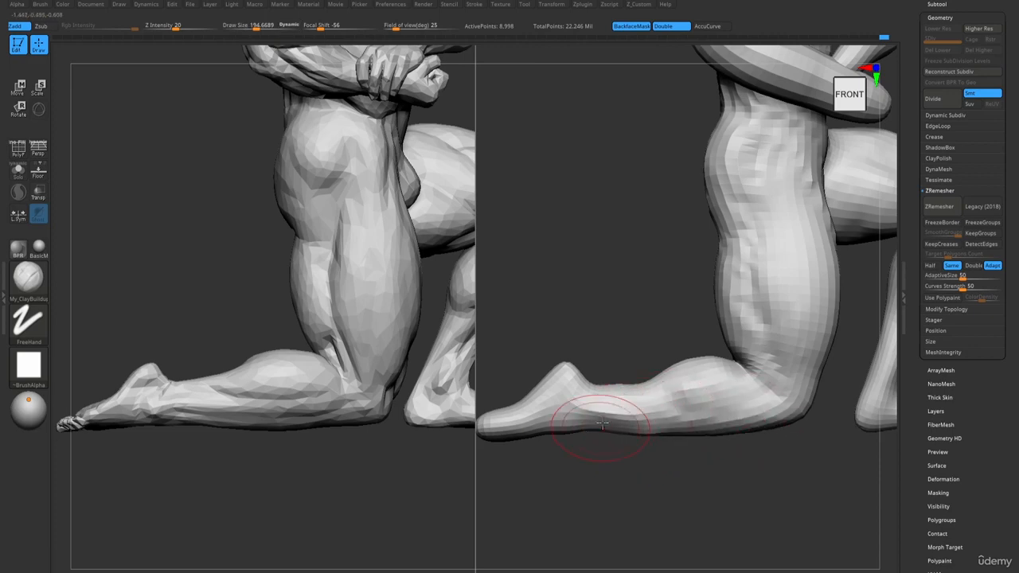
{"action": "left_click_drag", "start_coordinate": [603, 425], "coordinate": [662, 429], "text": "shift"}
{"action": "left_click_drag", "start_coordinate": [790, 437], "coordinate": [618, 446], "text": "shift"}
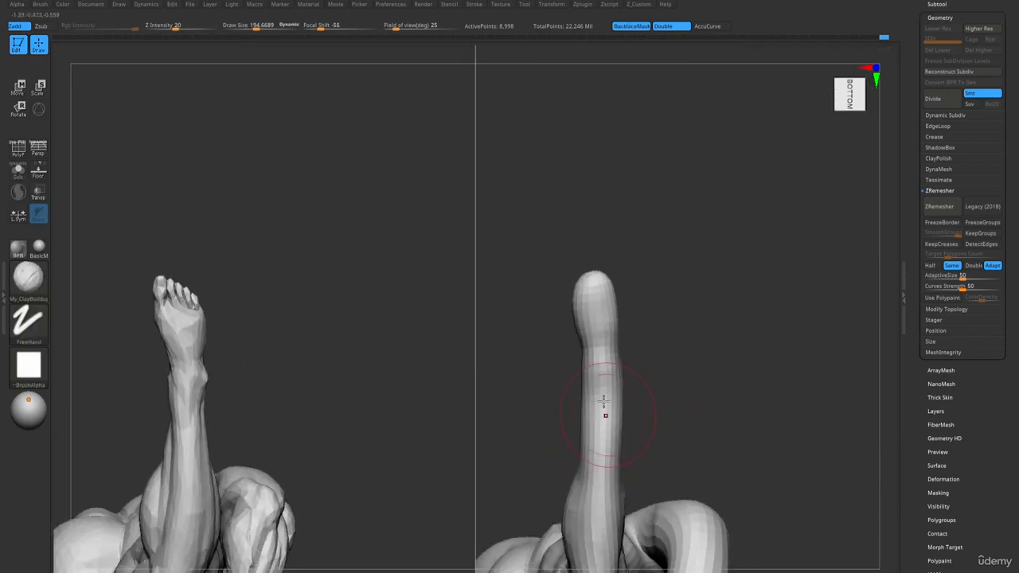
- Adjust the silhouette of the kneeling lower leg with the Move brush at draw size 250.75, checking it from several angles
{"action": "mouse_move", "coordinate": [587, 417]}
{"action": "right_mouse_down", "text": "alt"}
{"action": "mouse_move", "coordinate": [634, 342]}
{"action": "mouse_move", "coordinate": [637, 397]}
{"action": "mouse_move", "coordinate": [656, 389]}
{"action": "mouse_move", "coordinate": [669, 294]}
{"action": "mouse_move", "coordinate": [660, 322]}
{"action": "right_mouse_up", "text": "alt"}
{"action": "key", "text": "b"}
{"action": "key", "text": "m"}
{"action": "key", "text": "v"}
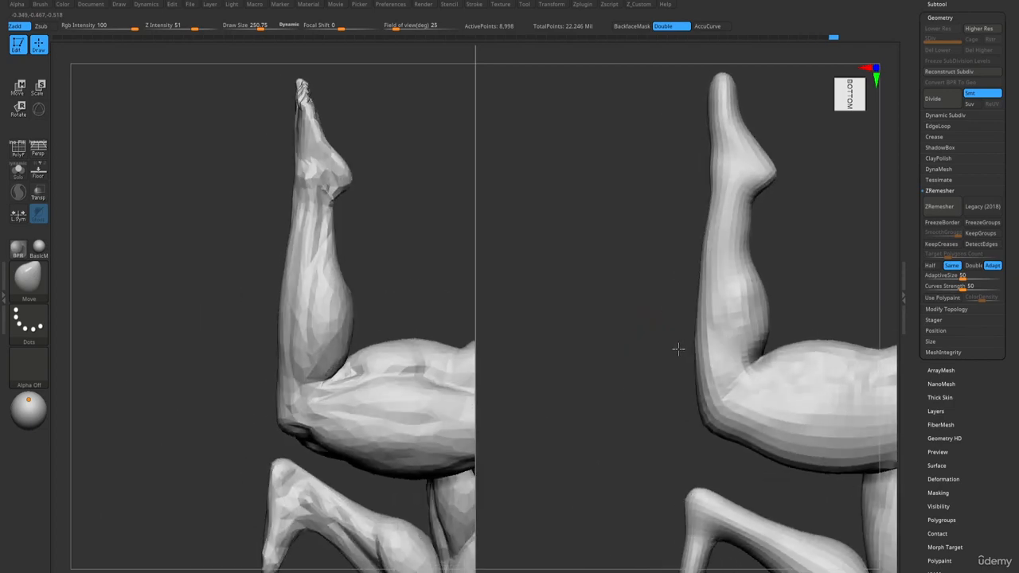
{"action": "key", "text": "b"}
{"action": "key", "text": "c"}
{"action": "key", "text": "b"}
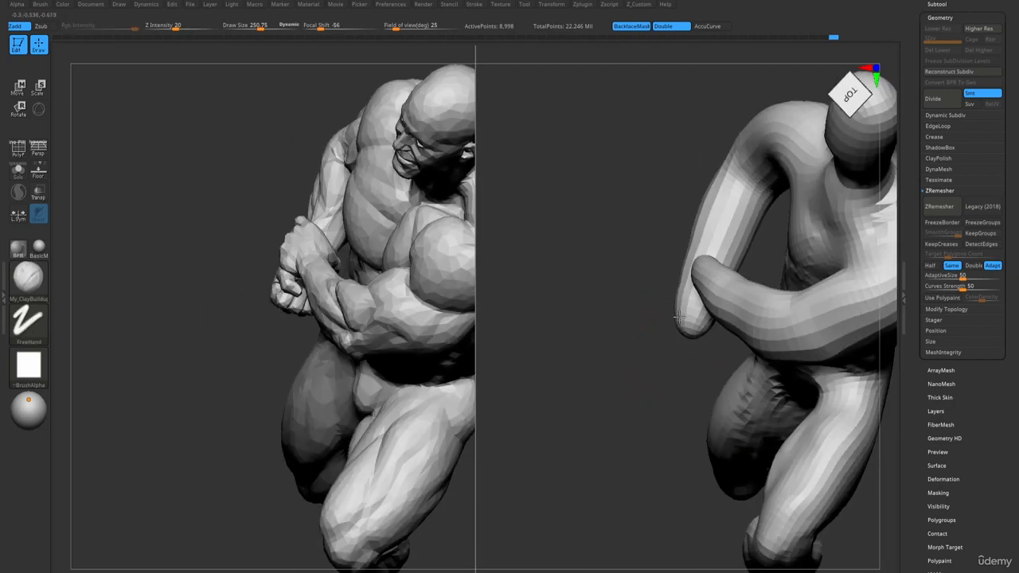
{"action": "key", "text": "b"}
{"action": "key", "text": "m"}
{"action": "key", "text": "v"}
{"action": "mouse_move", "coordinate": [679, 316]}
{"action": "right_mouse_down"}
{"action": "mouse_move", "coordinate": [679, 417]}
{"action": "mouse_move", "coordinate": [694, 364]}
{"action": "mouse_move", "coordinate": [725, 445]}
{"action": "mouse_move", "coordinate": [687, 374]}
{"action": "right_mouse_up"}
- Build up the outer calf of the kneeling leg with ClayBuildup at draw size 250.75 and smooth the forms toward the knee
{"action": "key", "text": "b"}
{"action": "key", "text": "c"}
{"action": "key", "text": "b"}
{"action": "mouse_move", "coordinate": [675, 360]}
{"action": "left_mouse_down"}
{"action": "mouse_move", "coordinate": [752, 345]}
{"action": "mouse_move", "coordinate": [776, 388]}
{"action": "mouse_move", "coordinate": [819, 372]}
{"action": "left_mouse_up"}
{"action": "mouse_move", "coordinate": [717, 380]}
{"action": "left_mouse_down", "text": "shift"}
{"action": "mouse_move", "coordinate": [808, 363]}
{"action": "mouse_move", "coordinate": [796, 376]}
{"action": "left_mouse_up", "text": "shift"}
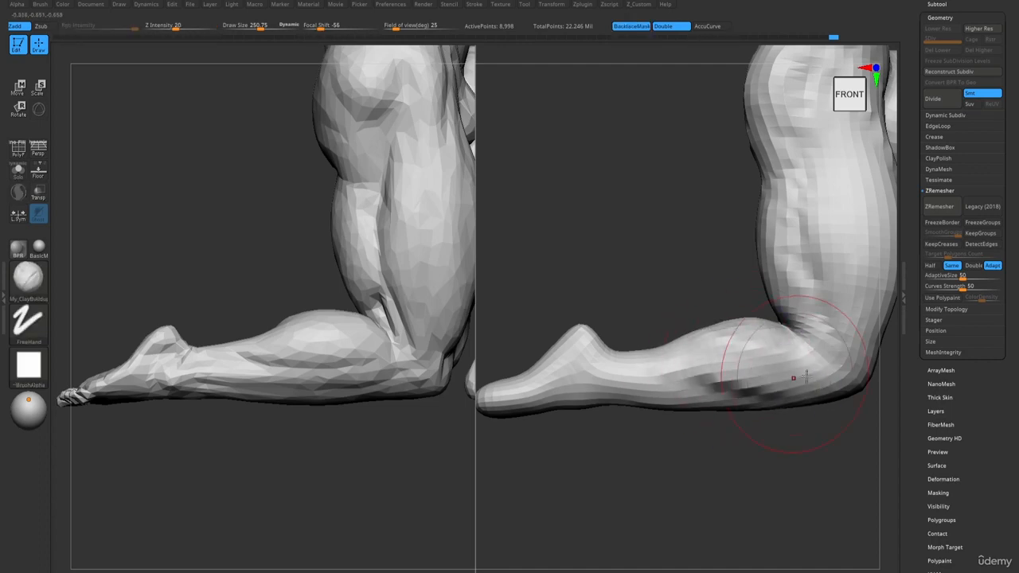
{"action": "mouse_move", "coordinate": [750, 366]}
{"action": "right_mouse_down", "text": "alt"}
{"action": "mouse_move", "coordinate": [655, 279]}
{"action": "mouse_move", "coordinate": [634, 240]}
{"action": "right_mouse_up", "text": "alt"}
{"action": "right_click_drag", "start_coordinate": [637, 334], "coordinate": [664, 394], "text": "ctrl"}
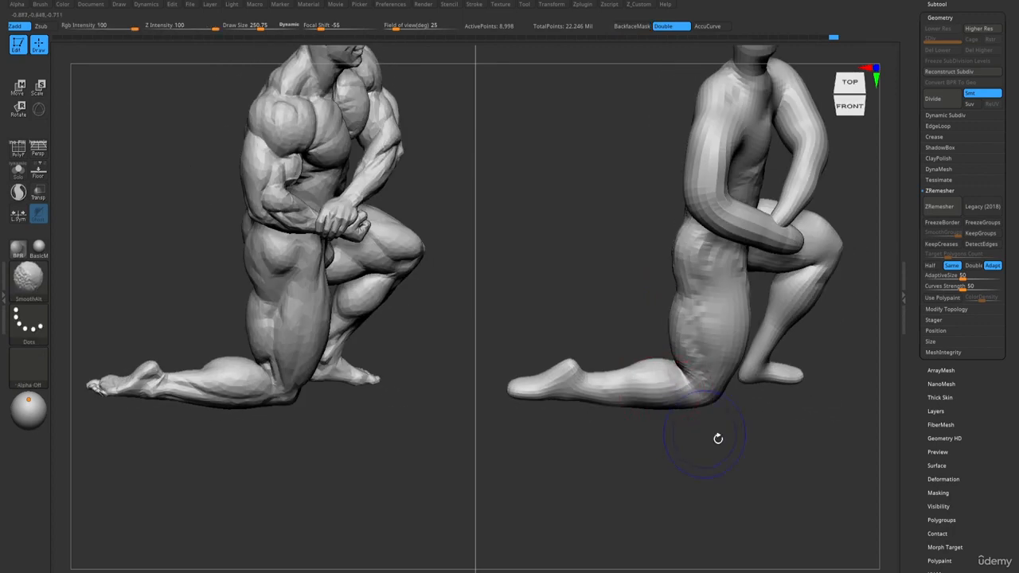
- Carve the lower edge of the calf on the inner side of the kneeling leg with DamStandard at draw size about 195
{"action": "mouse_move", "coordinate": [719, 438]}
{"action": "right_mouse_down"}
{"action": "mouse_move", "coordinate": [718, 382]}
{"action": "mouse_move", "coordinate": [692, 402]}
{"action": "mouse_move", "coordinate": [762, 411]}
{"action": "right_mouse_up"}
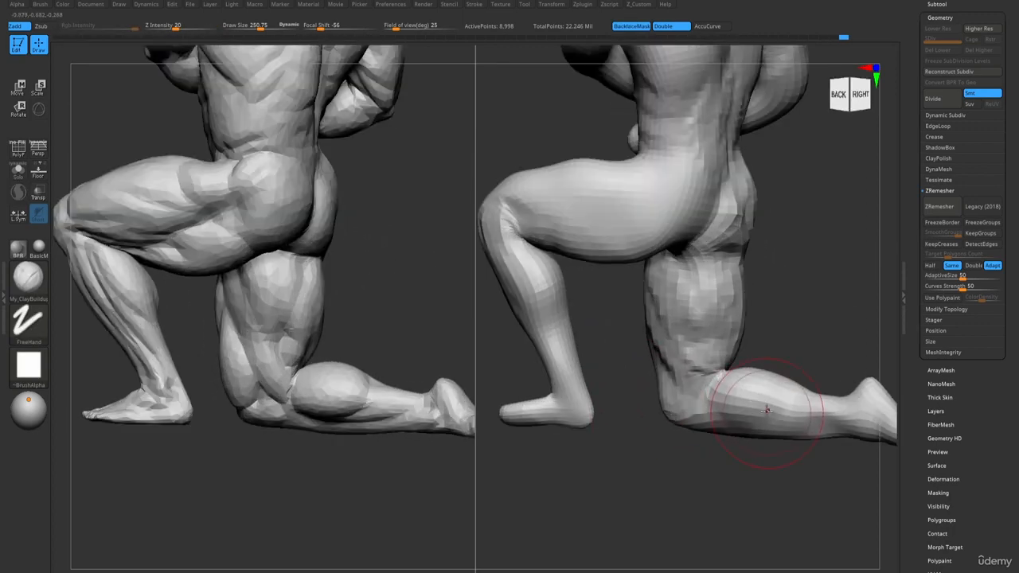
{"action": "key", "text": "b"}
{"action": "key", "text": "d"}
{"action": "key", "text": "s"}
{"action": "key", "text": "s"}
{"action": "left_click_drag", "start_coordinate": [740, 419], "coordinate": [735, 418]}
{"action": "right_click_drag", "start_coordinate": [735, 419], "coordinate": [728, 413]}
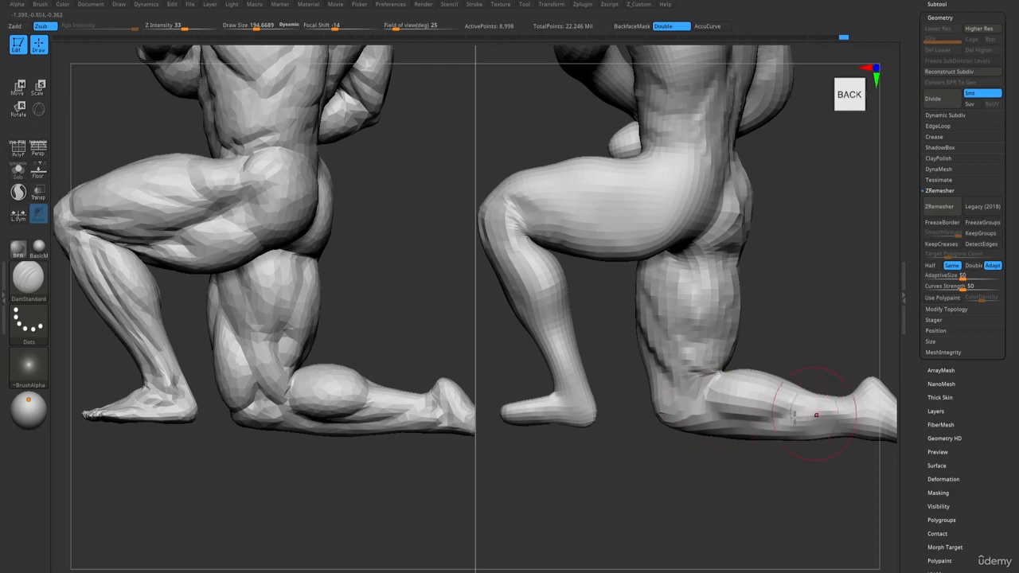
- Refine the kneeling leg's inner calf toward the ankle with ClayBuildup and DamStandard at draw size about 104, then smooth it
{"action": "key", "text": "1"}
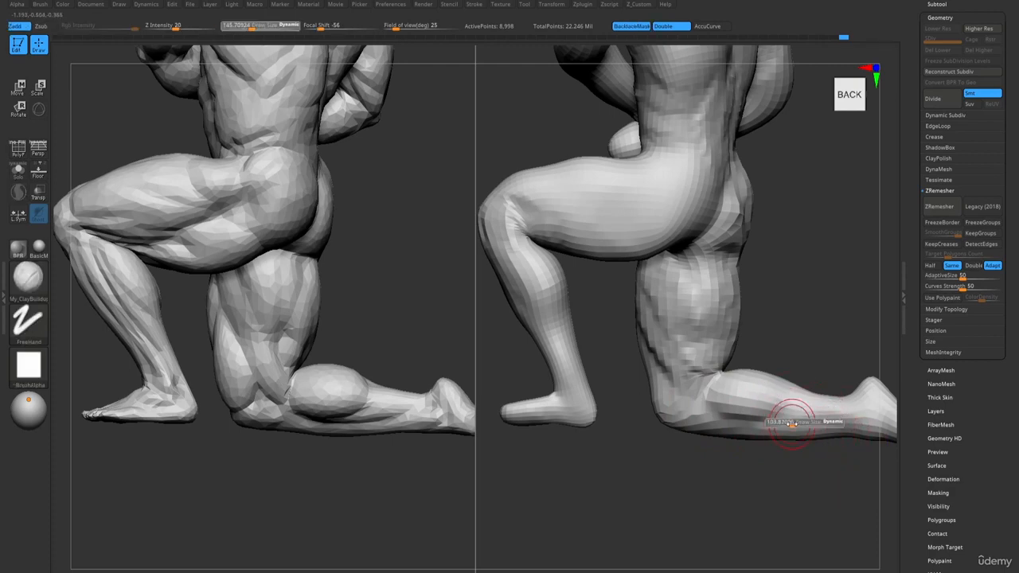
{"action": "left_click_drag", "start_coordinate": [792, 424], "coordinate": [780, 423]}
{"action": "key", "text": "1"}
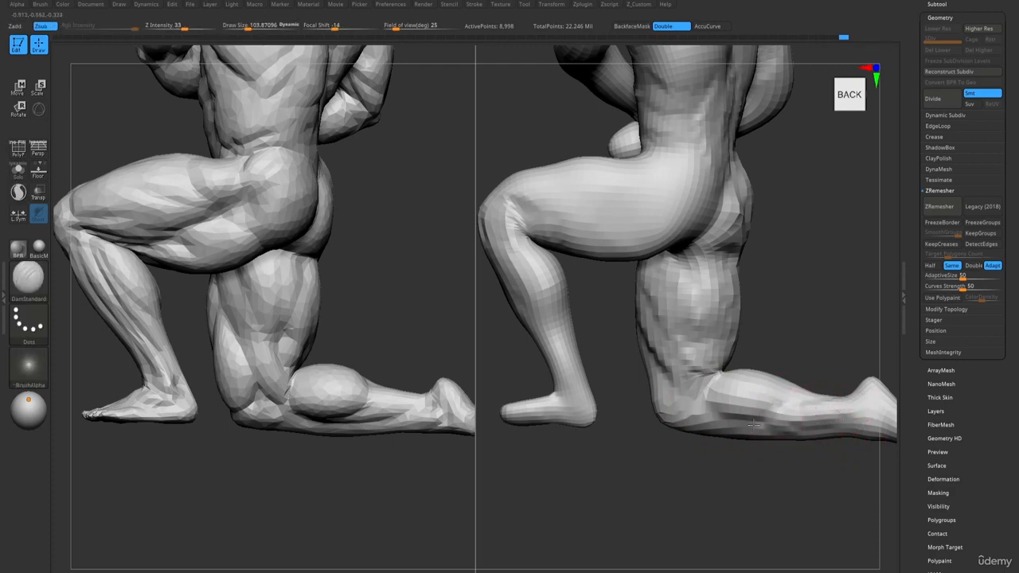
{"action": "left_click_drag", "start_coordinate": [740, 415], "coordinate": [875, 409], "text": "shift"}
- Build up the outer side and underside of the raised thigh with ClayBuildup at draw size about 266
{"action": "mouse_move", "coordinate": [766, 441]}
{"action": "right_mouse_down", "text": "ctrl"}
{"action": "mouse_move", "coordinate": [695, 339]}
{"action": "mouse_move", "coordinate": [708, 355]}
{"action": "right_mouse_up", "text": "ctrl"}
{"action": "key", "text": "1"}
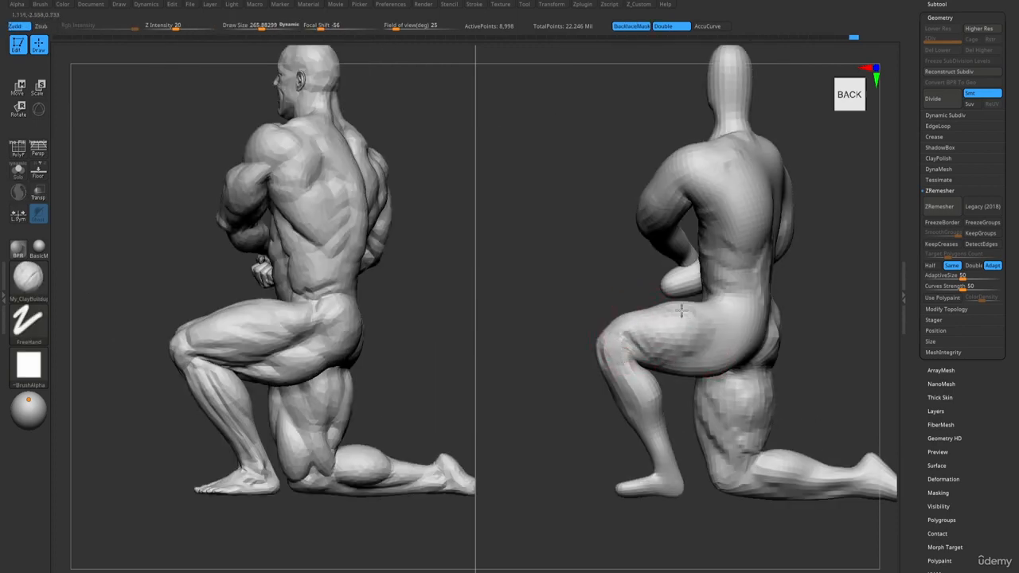
{"action": "mouse_move", "coordinate": [722, 312]}
{"action": "right_mouse_down"}
{"action": "mouse_move", "coordinate": [714, 377]}
{"action": "mouse_move", "coordinate": [714, 336]}
{"action": "mouse_move", "coordinate": [748, 390]}
{"action": "right_mouse_up"}
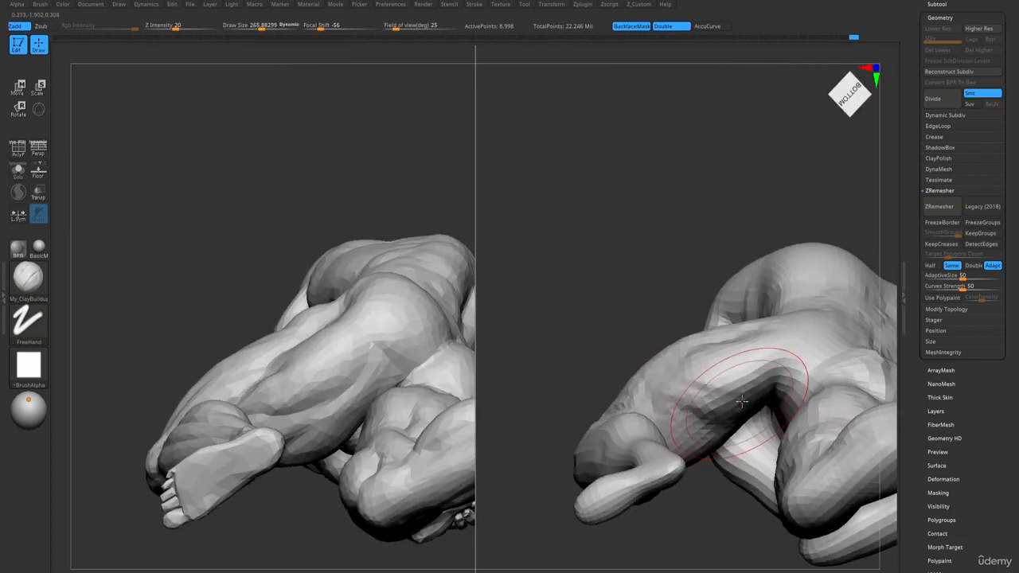
{"action": "mouse_move", "coordinate": [753, 395]}
{"action": "left_mouse_down"}
{"action": "mouse_move", "coordinate": [775, 397]}
{"action": "mouse_move", "coordinate": [772, 409]}
{"action": "mouse_move", "coordinate": [733, 426]}
{"action": "mouse_move", "coordinate": [700, 388]}
{"action": "mouse_move", "coordinate": [709, 416]}
{"action": "left_mouse_up"}
{"action": "left_click_drag", "start_coordinate": [802, 388], "coordinate": [784, 402]}
- Sculpt the area where the raised thigh meets the pelvis with ClayBuildup at draw size about 135
{"action": "right_click_drag", "start_coordinate": [773, 442], "coordinate": [769, 370]}
{"action": "key", "text": "s"}
{"action": "left_click_drag", "start_coordinate": [770, 441], "coordinate": [760, 441]}
{"action": "right_click_drag", "start_coordinate": [768, 450], "coordinate": [765, 476]}
{"action": "key", "text": "s"}
{"action": "left_click_drag", "start_coordinate": [764, 476], "coordinate": [754, 477]}
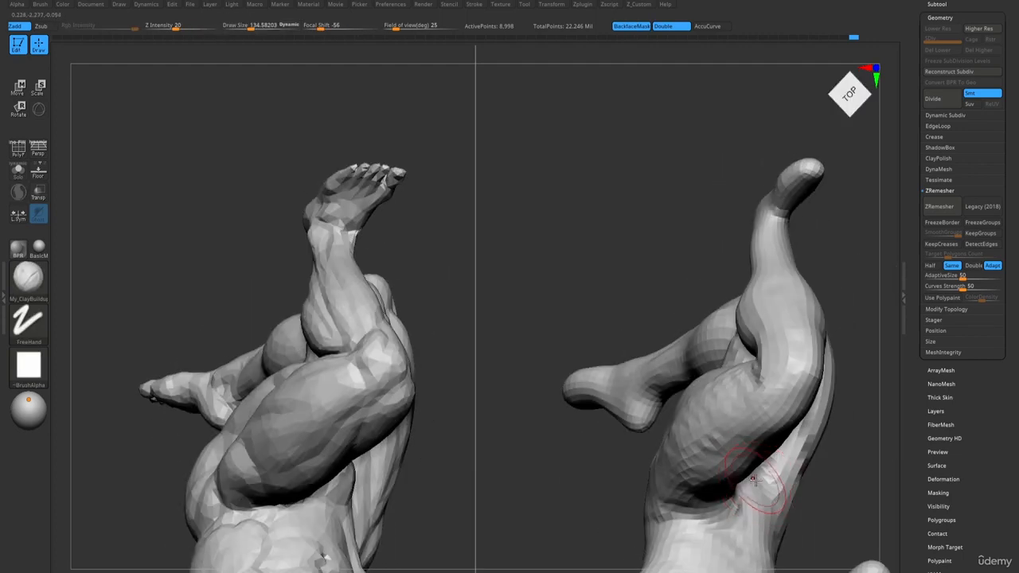
- Smooth the groin crease between the pelvis and the raised inner thigh
{"action": "mouse_move", "coordinate": [758, 479]}
{"action": "right_mouse_down"}
{"action": "mouse_move", "coordinate": [746, 402]}
{"action": "mouse_move", "coordinate": [724, 400]}
{"action": "mouse_move", "coordinate": [645, 203]}
{"action": "right_mouse_up"}
{"action": "mouse_move", "coordinate": [644, 203]}
{"action": "right_mouse_down", "text": "ctrl"}
{"action": "mouse_move", "coordinate": [742, 402]}
{"action": "mouse_move", "coordinate": [715, 374]}
{"action": "right_mouse_up", "text": "ctrl"}
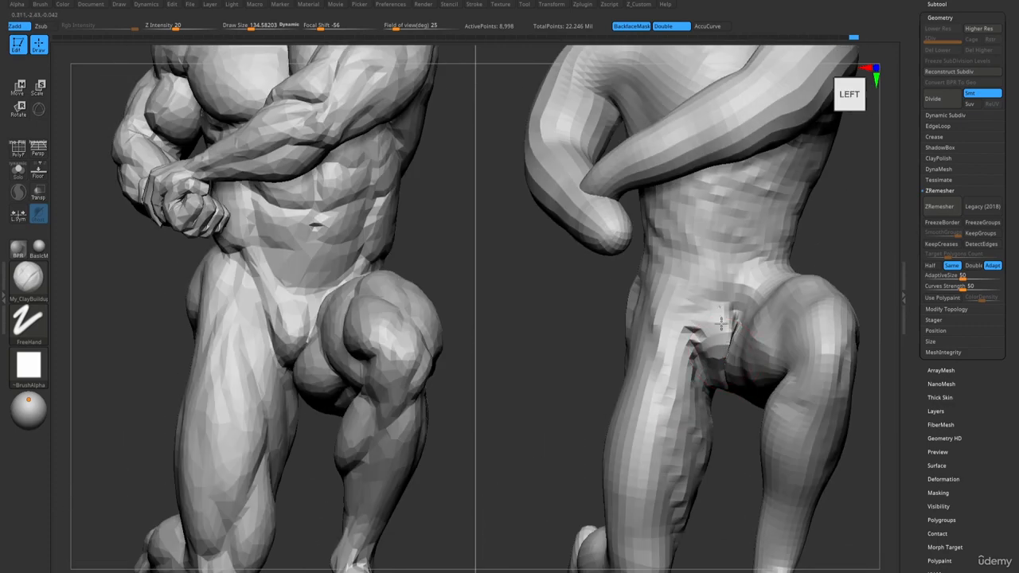
{"action": "mouse_move", "coordinate": [718, 351]}
{"action": "left_mouse_down", "text": "shift"}
{"action": "mouse_move", "coordinate": [722, 336]}
{"action": "mouse_move", "coordinate": [730, 342]}
{"action": "left_mouse_up", "text": "shift"}
{"action": "right_click_drag", "start_coordinate": [705, 345], "coordinate": [728, 343]}
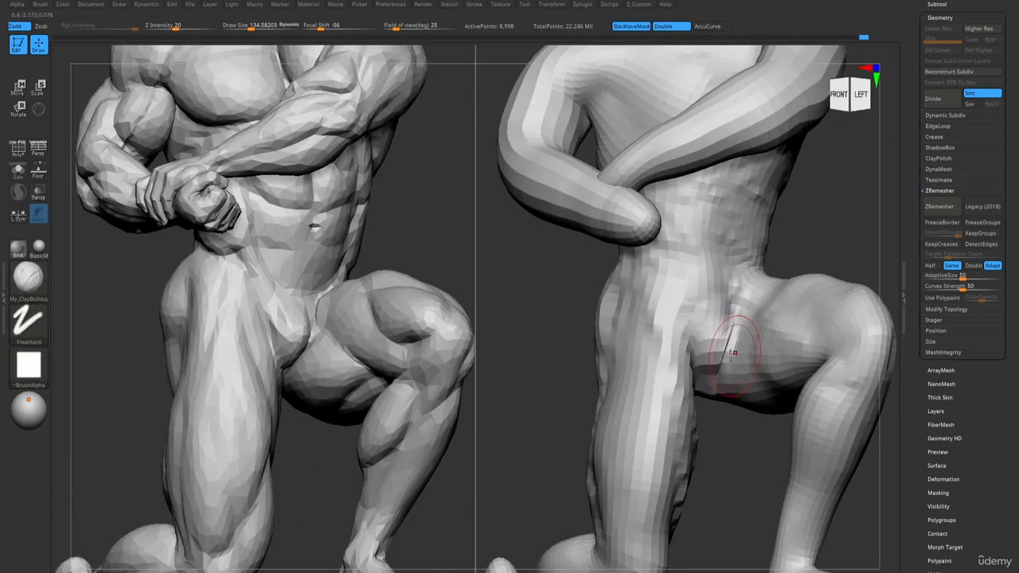
{"action": "left_click_drag", "start_coordinate": [728, 346], "coordinate": [725, 360], "text": "shift"}
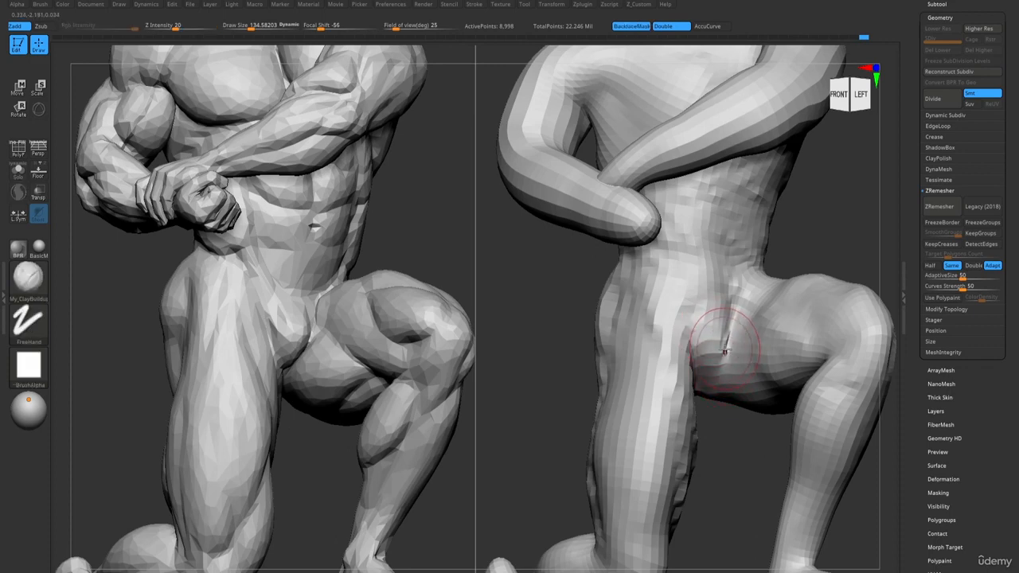
- Fill out the pubic area beside the raised thigh with the C_Clay brush and smooth its edge
{"action": "key", "text": "1"}
{"action": "left_click_drag", "start_coordinate": [734, 318], "coordinate": [720, 363]}
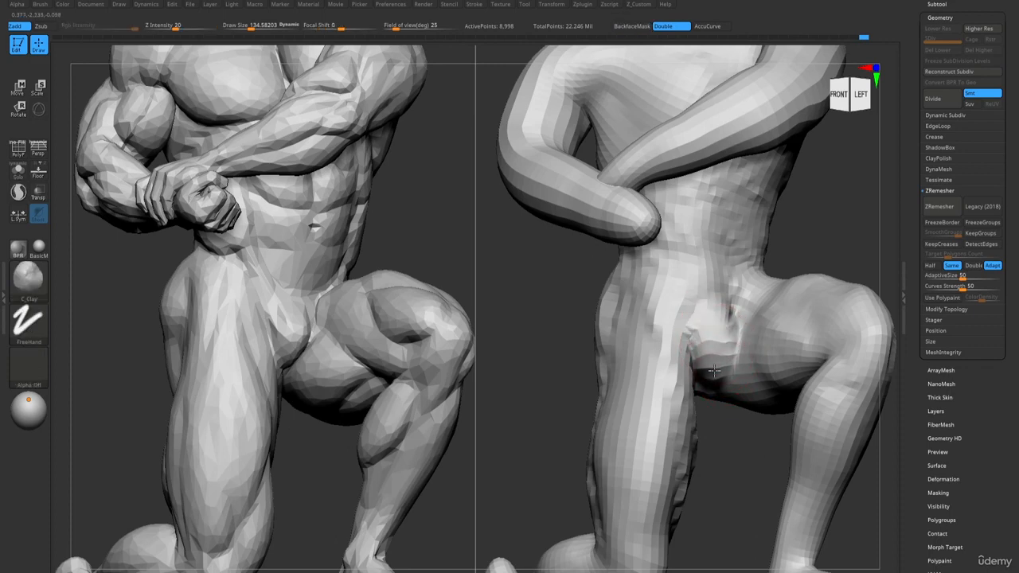
{"action": "right_click_drag", "start_coordinate": [708, 300], "coordinate": [712, 323]}
{"action": "left_click_drag", "start_coordinate": [733, 311], "coordinate": [734, 342], "text": "shift"}
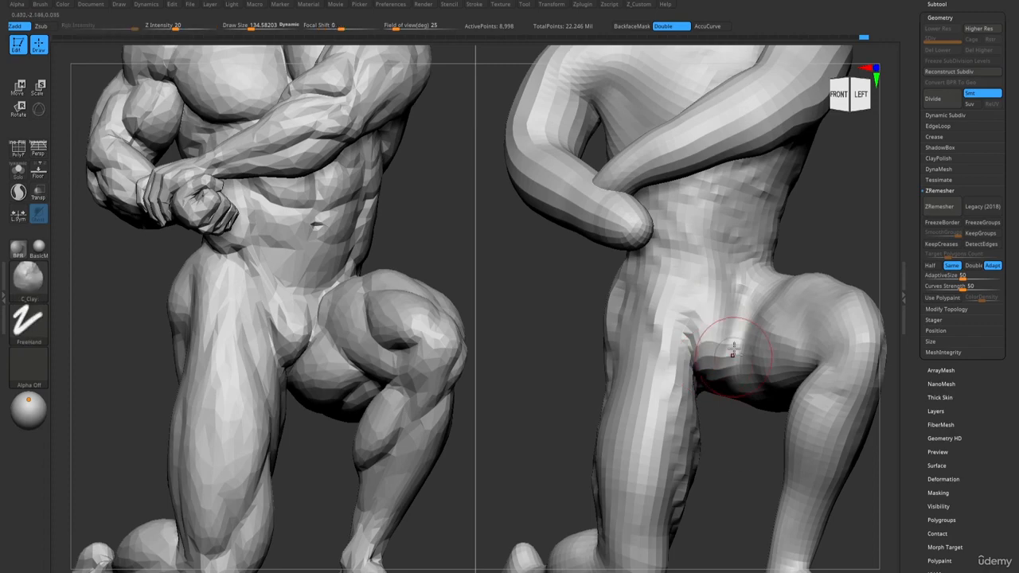
- Shape the bulge between the legs, setting the ClayBuildup brush to draw size about 175
{"action": "key", "text": "2"}
{"action": "mouse_move", "coordinate": [738, 327]}
{"action": "right_mouse_down"}
{"action": "mouse_move", "coordinate": [732, 382]}
{"action": "mouse_move", "coordinate": [741, 301]}
{"action": "mouse_move", "coordinate": [674, 239]}
{"action": "mouse_move", "coordinate": [653, 256]}
{"action": "mouse_move", "coordinate": [670, 261]}
{"action": "mouse_move", "coordinate": [660, 268]}
{"action": "mouse_move", "coordinate": [742, 394]}
{"action": "right_mouse_up"}
{"action": "key", "text": "1"}
{"action": "key", "text": "s"}
{"action": "left_click_drag", "start_coordinate": [687, 347], "coordinate": [725, 348]}
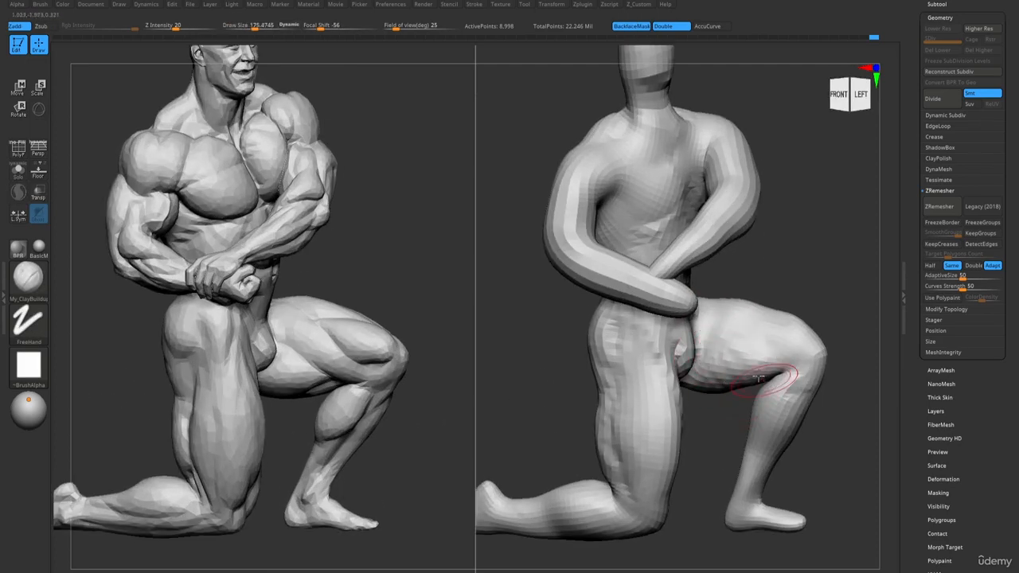
- Build up the raised inner thigh with ClayBuildup and carve a diagonal muscle separation toward the knee with DamStandard
{"action": "right_click_drag", "start_coordinate": [758, 379], "coordinate": [705, 356]}
{"action": "mouse_move", "coordinate": [694, 230]}
{"action": "left_mouse_down"}
{"action": "mouse_move", "coordinate": [780, 246]}
{"action": "mouse_move", "coordinate": [804, 304]}
{"action": "left_mouse_up"}
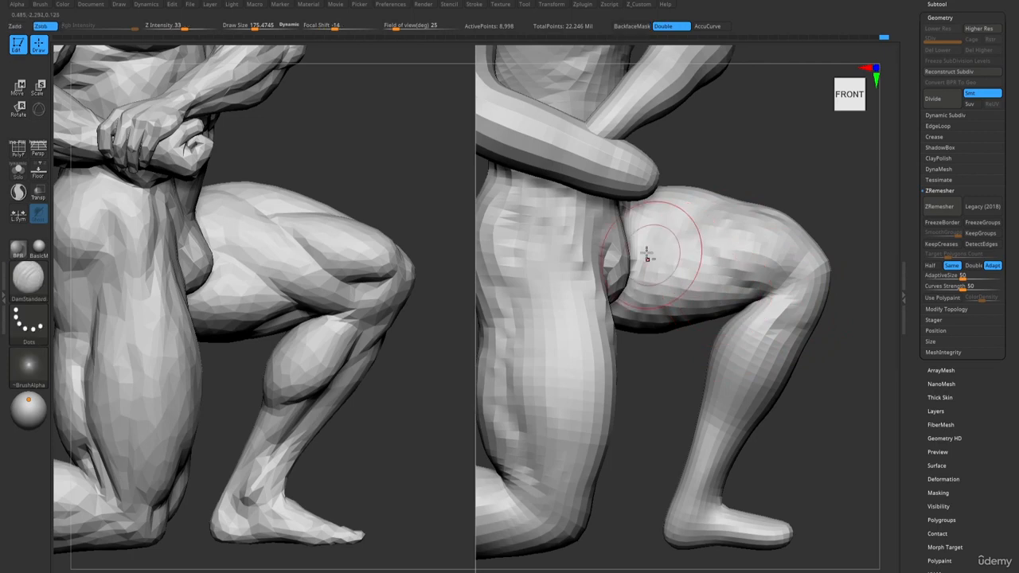
{"action": "key", "text": "b"}
{"action": "key", "text": "d"}
{"action": "key", "text": "s"}
{"action": "mouse_move", "coordinate": [670, 225]}
{"action": "left_mouse_down"}
{"action": "mouse_move", "coordinate": [766, 289]}
{"action": "mouse_move", "coordinate": [753, 313]}
{"action": "left_mouse_up"}
- Add volume to the raised inner thigh muscles from the groin toward the knee with the ClayBuildup brush
{"action": "key", "text": "b"}
{"action": "key", "text": "c"}
{"action": "key", "text": "b"}
{"action": "right_click_drag", "start_coordinate": [698, 276], "coordinate": [677, 268]}
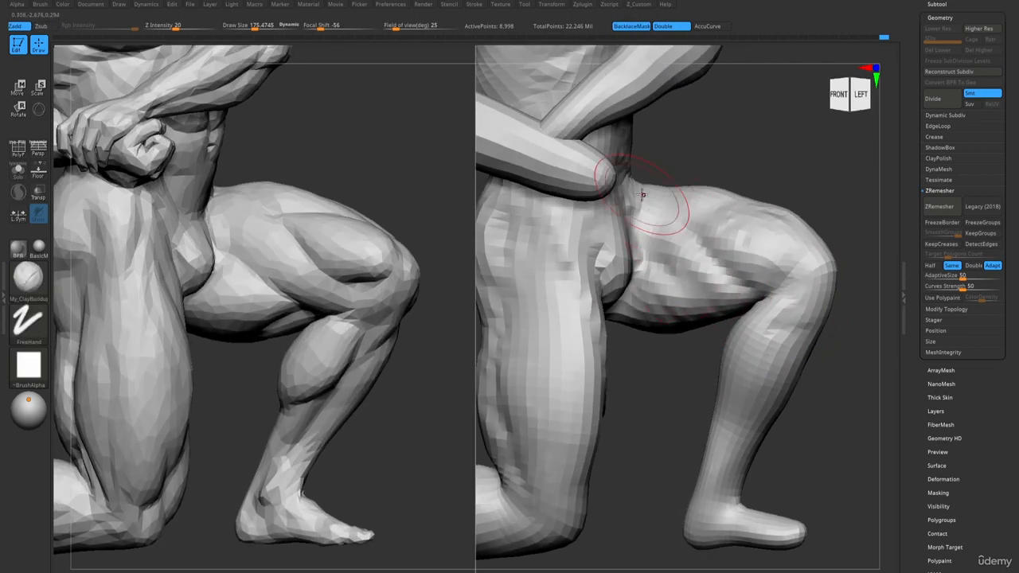
{"action": "left_click_drag", "start_coordinate": [650, 203], "coordinate": [750, 312]}
- Carve the muscle separations on the lower inner side of the raised thigh with the DamStandard brush
{"action": "key", "text": "b"}
{"action": "key", "text": "d"}
{"action": "key", "text": "s"}
{"action": "right_click_drag", "start_coordinate": [669, 294], "coordinate": [682, 307]}
{"action": "left_click_drag", "start_coordinate": [645, 264], "coordinate": [694, 309]}
- Carve the border of the inner calf muscle on the raised leg with the DamStandard brush
{"action": "right_click_drag", "start_coordinate": [726, 339], "coordinate": [739, 336]}
{"action": "mouse_move", "coordinate": [764, 322]}
{"action": "left_mouse_down"}
{"action": "mouse_move", "coordinate": [726, 374]}
{"action": "mouse_move", "coordinate": [758, 366]}
{"action": "left_mouse_up"}
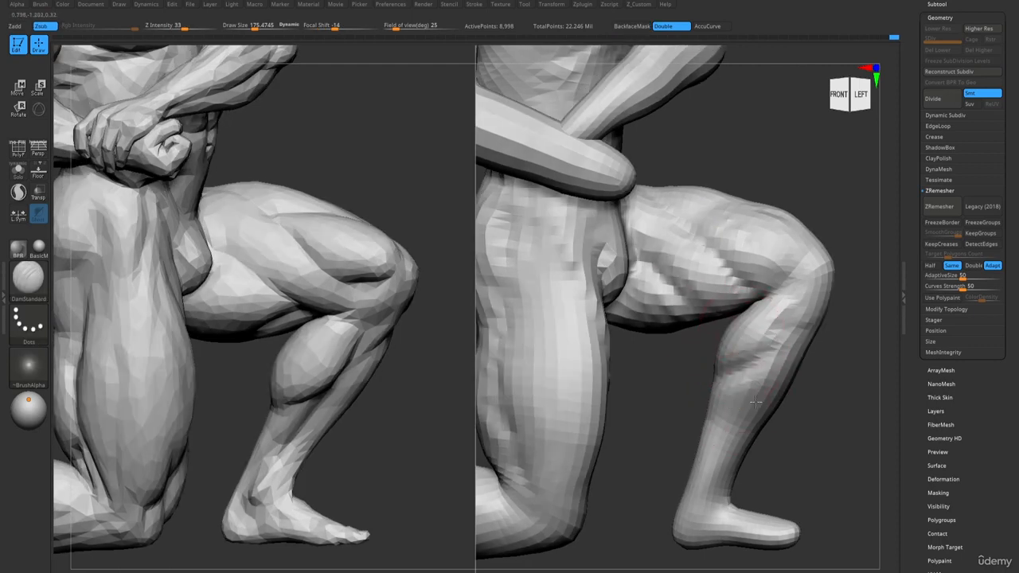
{"action": "mouse_move", "coordinate": [755, 402]}
{"action": "left_mouse_down"}
{"action": "mouse_move", "coordinate": [738, 408]}
{"action": "mouse_move", "coordinate": [789, 305]}
{"action": "mouse_move", "coordinate": [772, 375]}
{"action": "mouse_move", "coordinate": [757, 318]}
{"action": "mouse_move", "coordinate": [738, 372]}
{"action": "mouse_move", "coordinate": [717, 380]}
{"action": "left_mouse_up"}
- Build up the inner calf of the raised leg with the ClayBuildup brush at draw size about 175
{"action": "key", "text": "b"}
{"action": "key", "text": "c"}
{"action": "key", "text": "b"}
{"action": "right_click_drag", "start_coordinate": [713, 452], "coordinate": [708, 382], "text": "alt"}
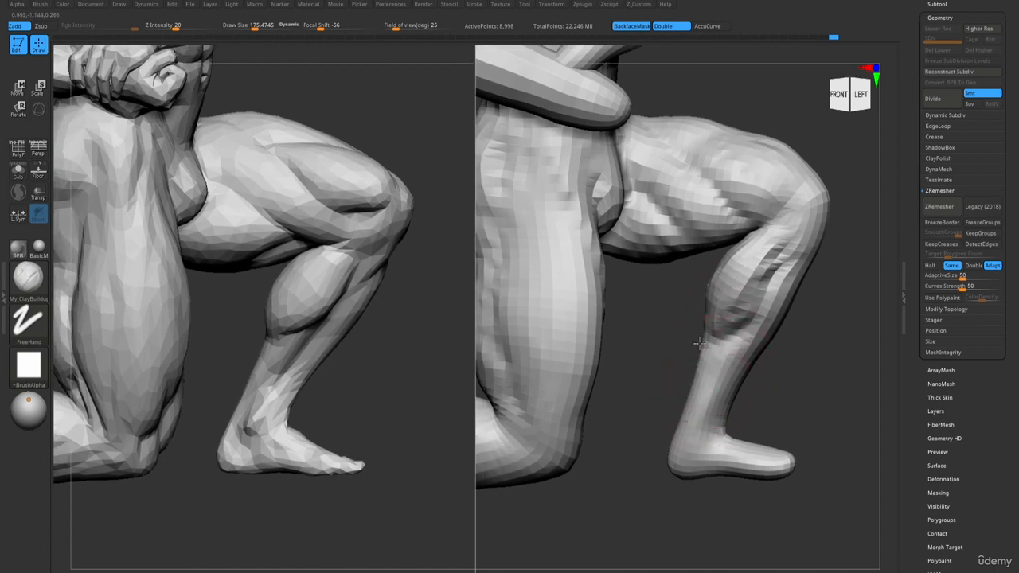
- Adjust the front contour of the raised leg just below the knee with the Move brush at draw size about 175
{"action": "right_click_drag", "start_coordinate": [683, 481], "coordinate": [705, 488], "text": "alt"}
{"action": "key", "text": "b"}
{"action": "key", "text": "m"}
{"action": "key", "text": "v"}
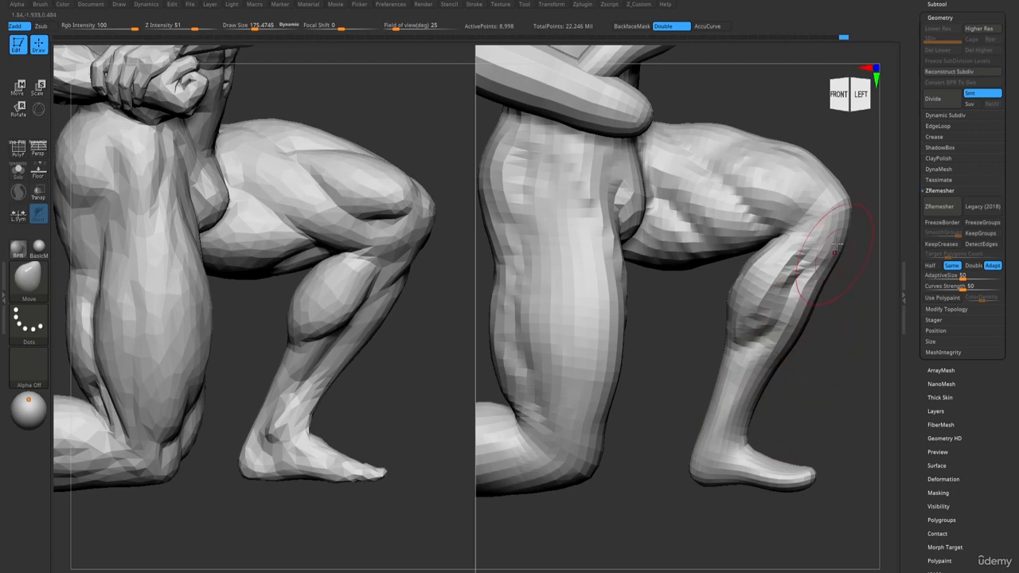
{"action": "left_click_drag", "start_coordinate": [835, 259], "coordinate": [830, 248]}
{"action": "right_click_drag", "start_coordinate": [861, 229], "coordinate": [857, 204], "text": "shift"}
- Carve the inner shin line from below the raised knee down the lower leg with the DamStandard brush at draw size about 119
{"action": "mouse_move", "coordinate": [802, 225]}
{"action": "right_mouse_down"}
{"action": "mouse_move", "coordinate": [733, 275]}
{"action": "mouse_move", "coordinate": [724, 204]}
{"action": "mouse_move", "coordinate": [761, 233]}
{"action": "right_mouse_up"}
{"action": "key", "text": "b"}
{"action": "key", "text": "d"}
{"action": "key", "text": "s"}
{"action": "left_click_drag", "start_coordinate": [732, 292], "coordinate": [770, 246]}
{"action": "key", "text": "s"}
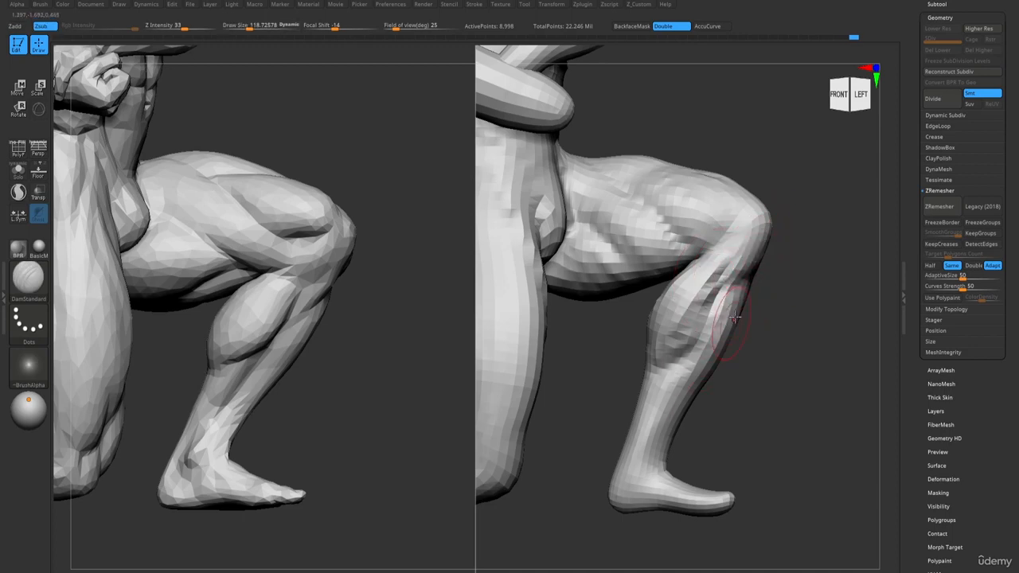
{"action": "left_click_drag", "start_coordinate": [734, 317], "coordinate": [683, 379]}
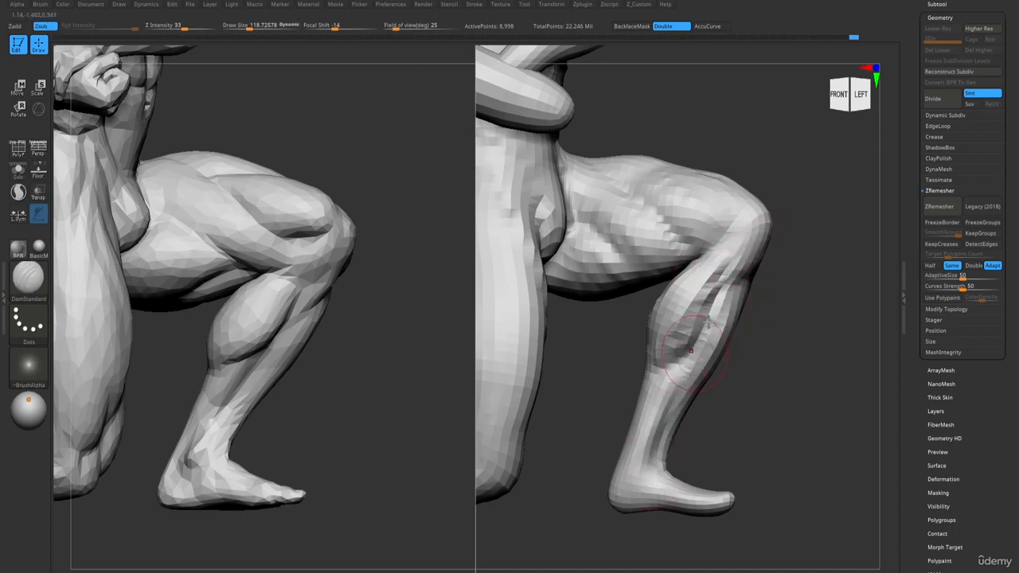
- Reshape the lower shin, heel and top of the raised leg's foot with the Move brush at draw size about 195
{"action": "key", "text": "b"}
{"action": "key", "text": "m"}
{"action": "key", "text": "v"}
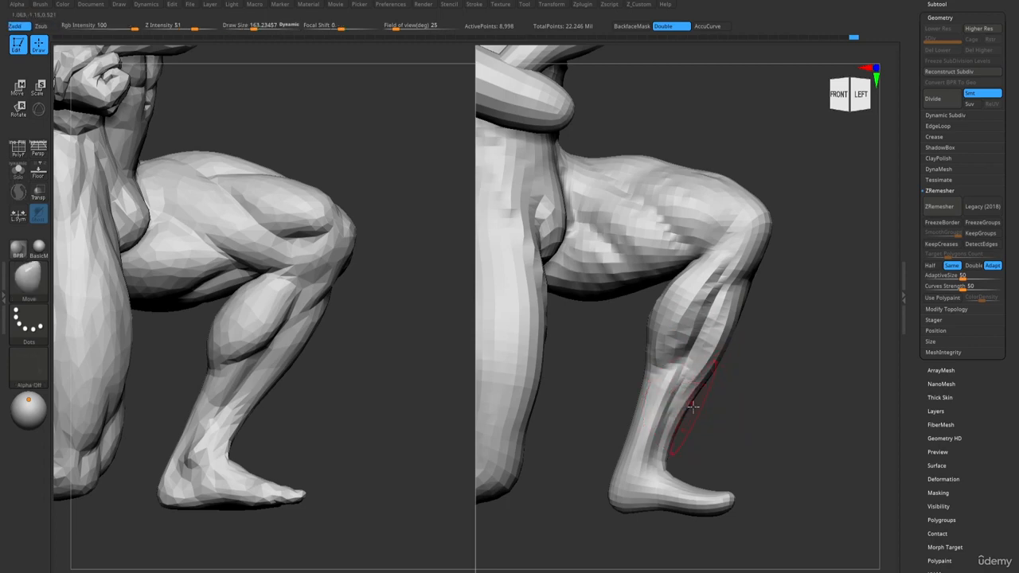
{"action": "mouse_move", "coordinate": [699, 404]}
{"action": "left_mouse_down"}
{"action": "mouse_move", "coordinate": [714, 390]}
{"action": "mouse_move", "coordinate": [668, 372]}
{"action": "mouse_move", "coordinate": [651, 390]}
{"action": "left_mouse_up"}
{"action": "key", "text": "s"}
{"action": "left_click_drag", "start_coordinate": [612, 484], "coordinate": [600, 497]}
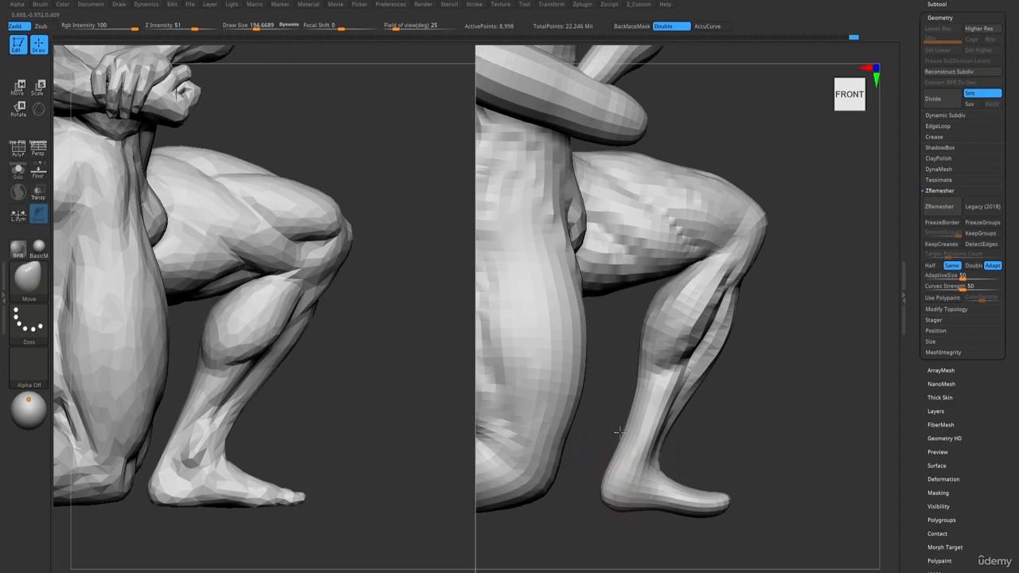
{"action": "mouse_move", "coordinate": [620, 432]}
{"action": "left_mouse_down"}
{"action": "mouse_move", "coordinate": [611, 431]}
{"action": "mouse_move", "coordinate": [660, 443]}
{"action": "left_mouse_up"}
{"action": "left_click_drag", "start_coordinate": [702, 500], "coordinate": [701, 496]}
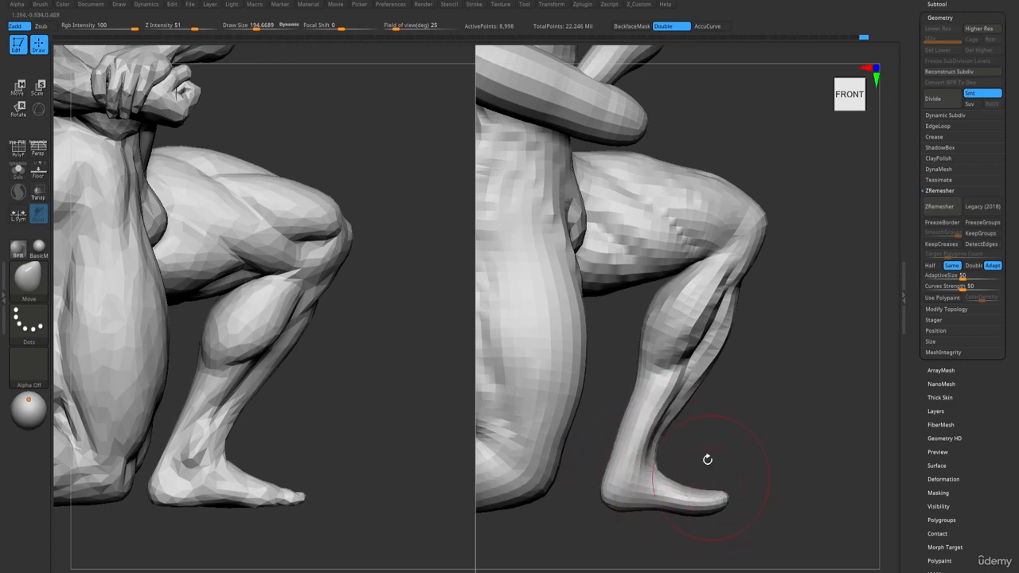
- Refine the back of the raised knee and the inner calf contour with the Move brush
{"action": "right_click_drag", "start_coordinate": [710, 272], "coordinate": [706, 262]}
{"action": "left_click_drag", "start_coordinate": [705, 262], "coordinate": [699, 267]}
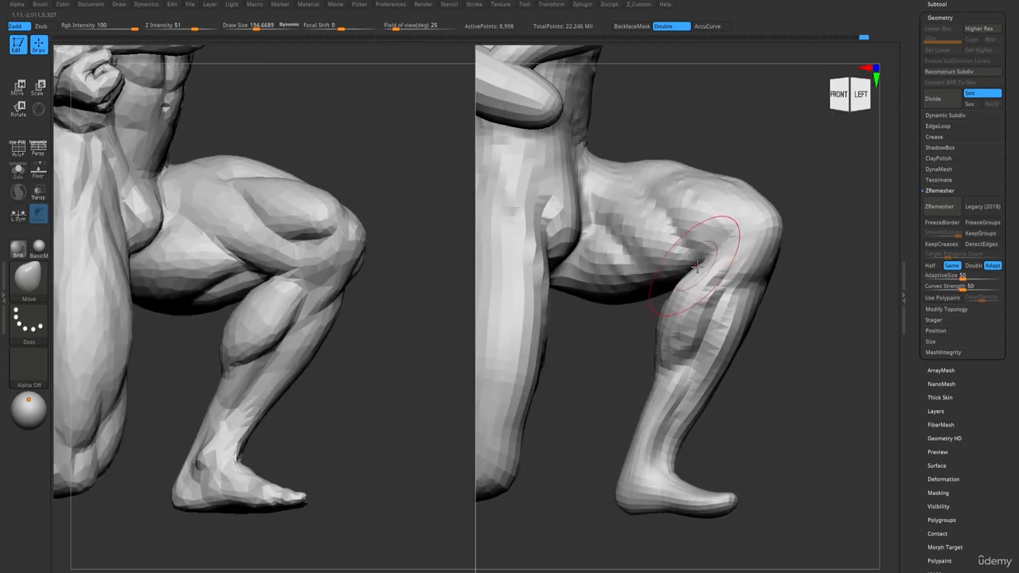
{"action": "right_click_drag", "start_coordinate": [695, 273], "coordinate": [701, 290], "text": "shift"}
{"action": "left_click_drag", "start_coordinate": [694, 277], "coordinate": [688, 278]}
{"action": "left_click_drag", "start_coordinate": [713, 330], "coordinate": [707, 327]}
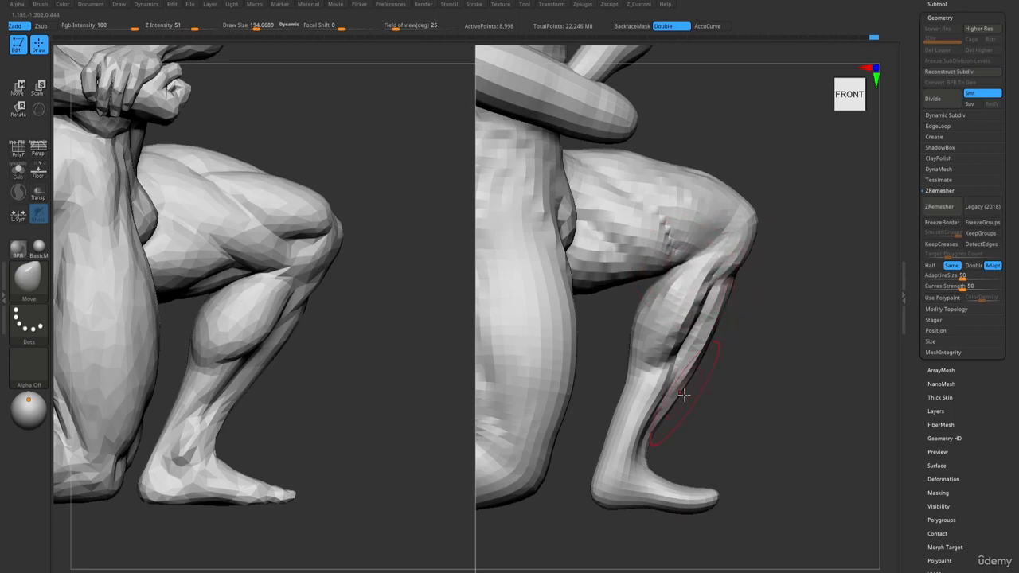
- Build up the outer calf and ankle of the raised leg with the ClayBuildup brush, reducing the draw size to about 146
{"action": "key", "text": "f"}
{"action": "right_click_drag", "start_coordinate": [668, 255], "coordinate": [529, 275]}
{"action": "right_click_drag", "start_coordinate": [643, 350], "coordinate": [701, 382], "text": "ctrl"}
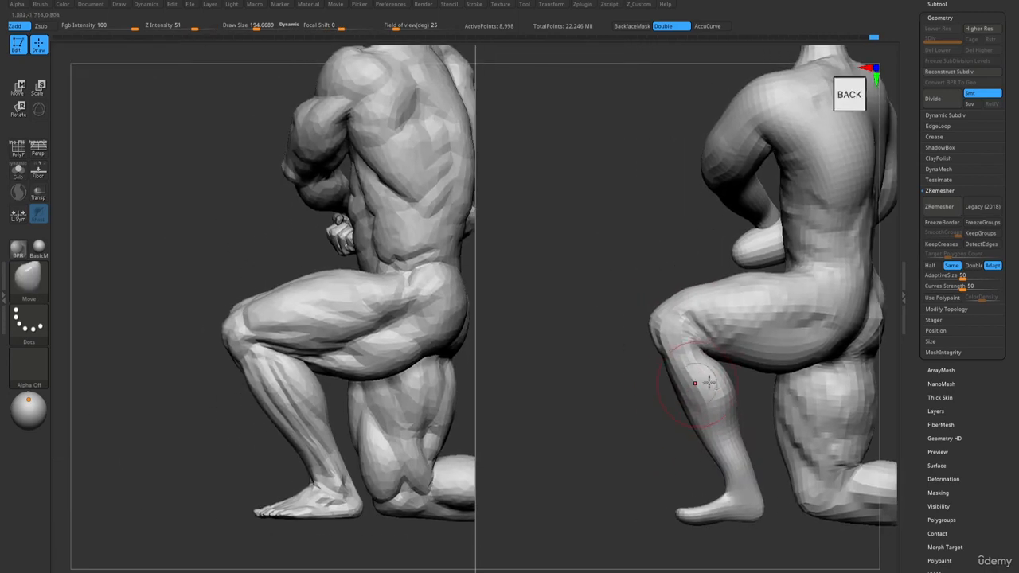
{"action": "key", "text": "1"}
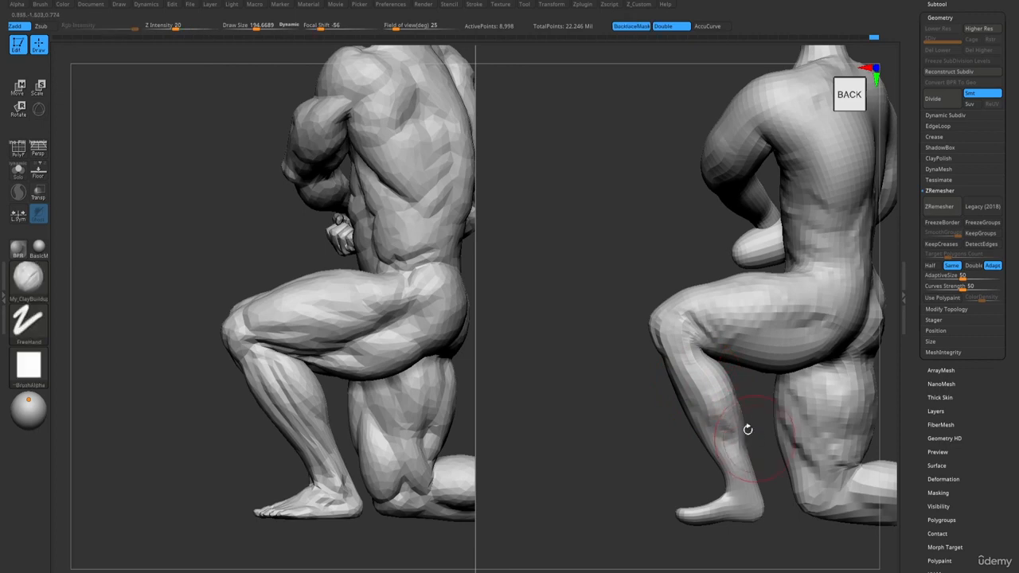
{"action": "left_click_drag", "start_coordinate": [702, 438], "coordinate": [686, 411]}
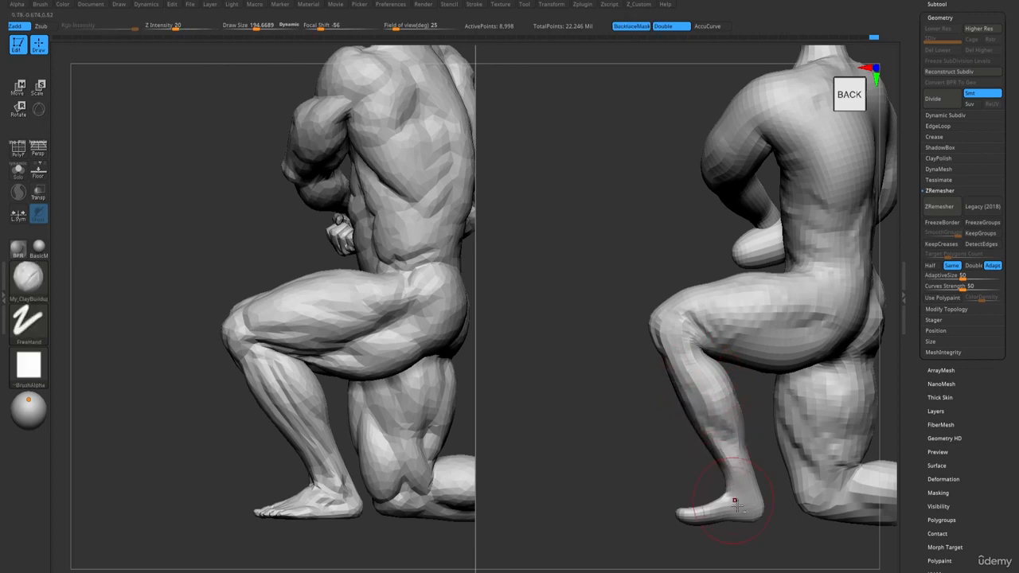
{"action": "key", "text": "bracketleft"}
{"action": "key", "text": "s"}
{"action": "left_click_drag", "start_coordinate": [730, 454], "coordinate": [747, 492]}
{"action": "key", "text": "s"}
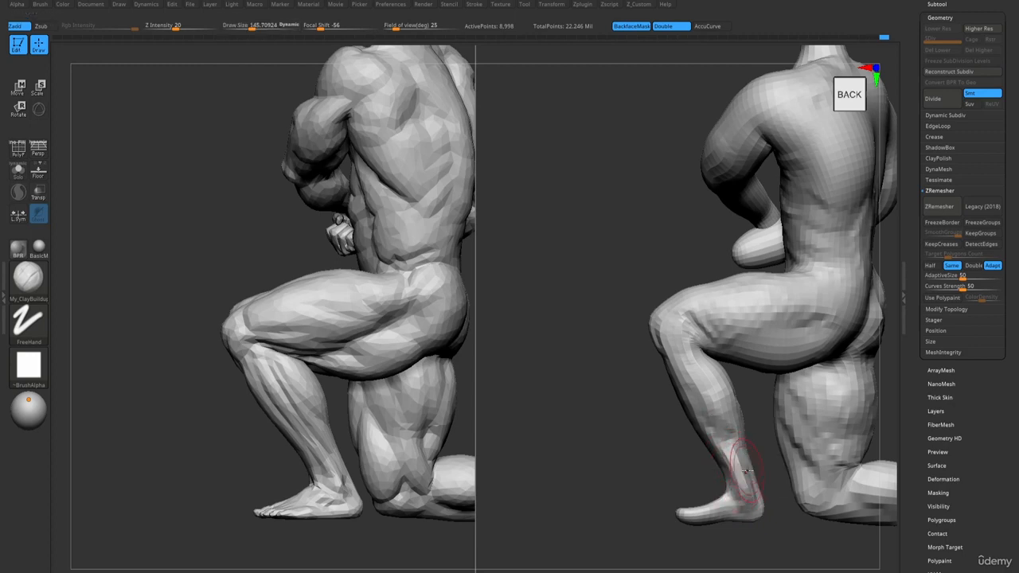
- Adjust the upper outer calf behind the raised knee with the Move Topological brush at draw size about 222
{"action": "key", "text": "b"}
{"action": "key", "text": "m"}
{"action": "key", "text": "v"}
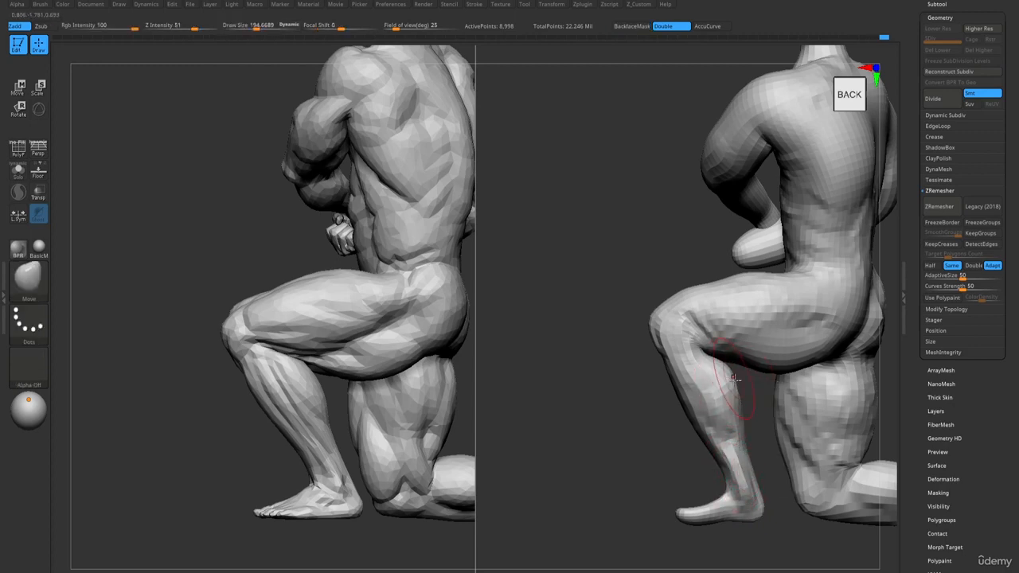
{"action": "key", "text": "b"}
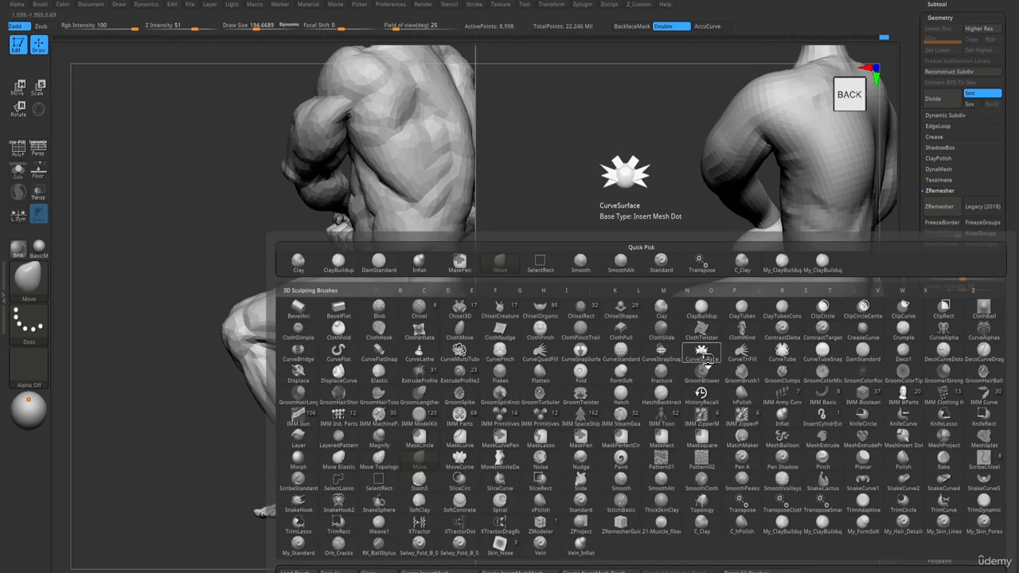
{"action": "key", "text": "m"}
{"action": "key", "text": "t"}
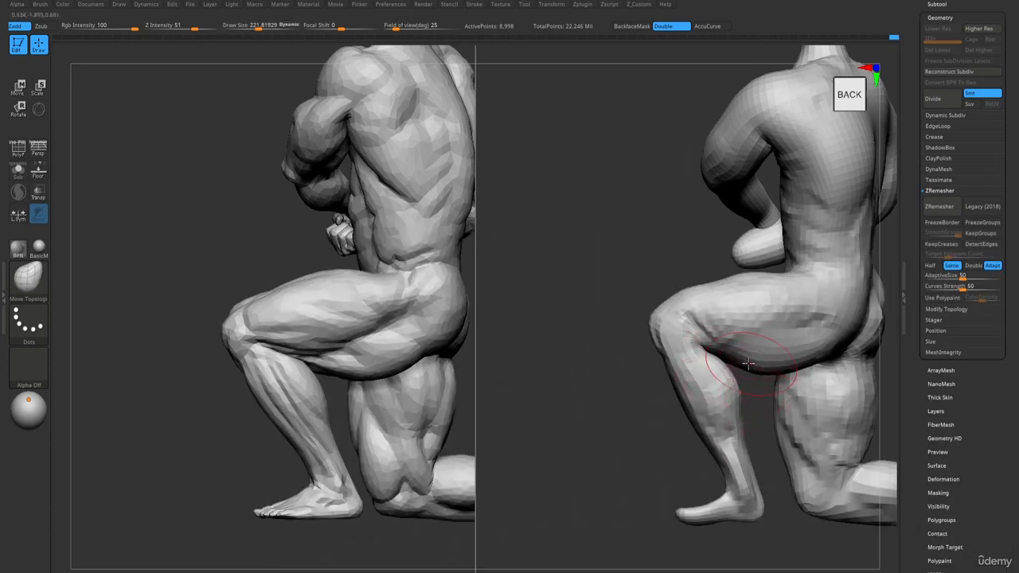
{"action": "left_click_drag", "start_coordinate": [712, 352], "coordinate": [704, 357]}
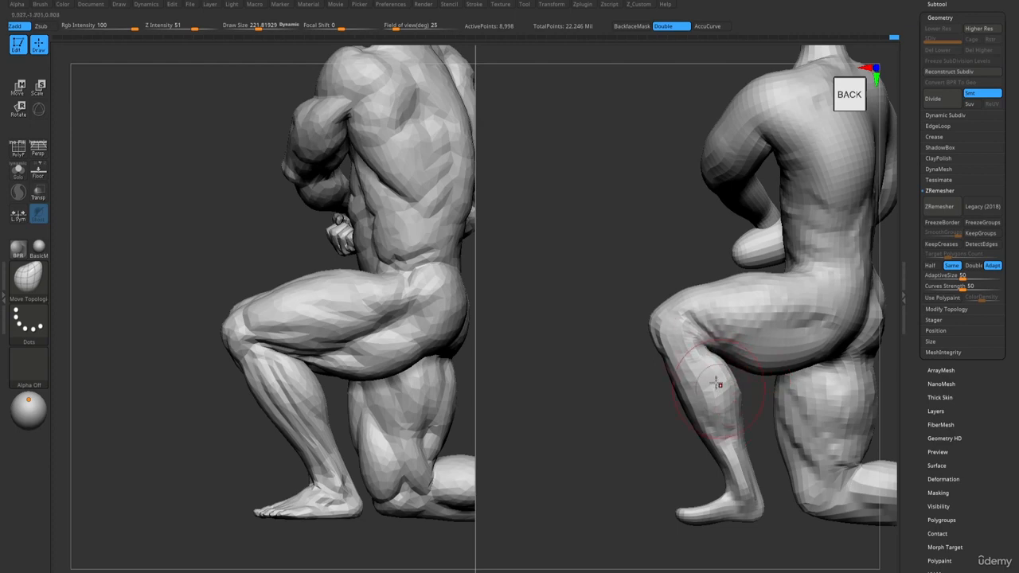
- Build up and smooth the outer and rear calf of the raised leg with the ClayBuildup brush at Z intensity 11
{"action": "left_click_drag", "start_coordinate": [745, 528], "coordinate": [747, 479], "text": "alt"}
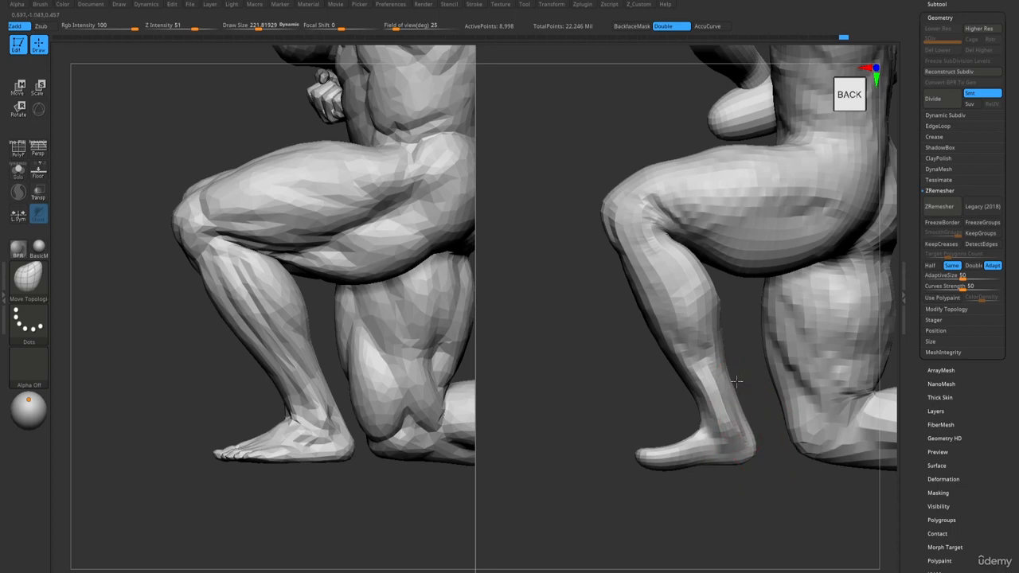
{"action": "right_click_drag", "start_coordinate": [695, 335], "coordinate": [680, 328]}
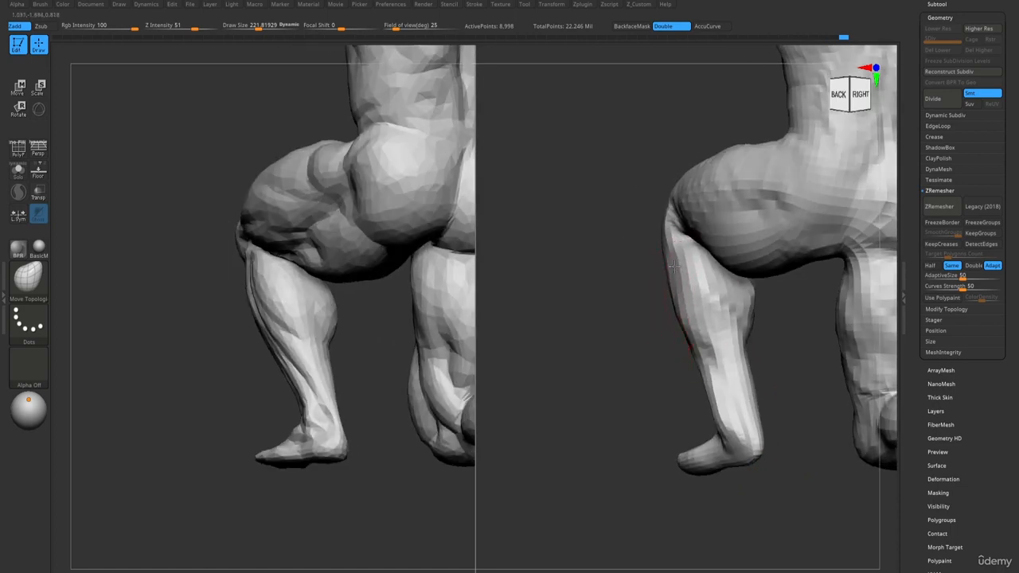
{"action": "right_click_drag", "start_coordinate": [673, 271], "coordinate": [671, 297]}
{"action": "key", "text": "1"}
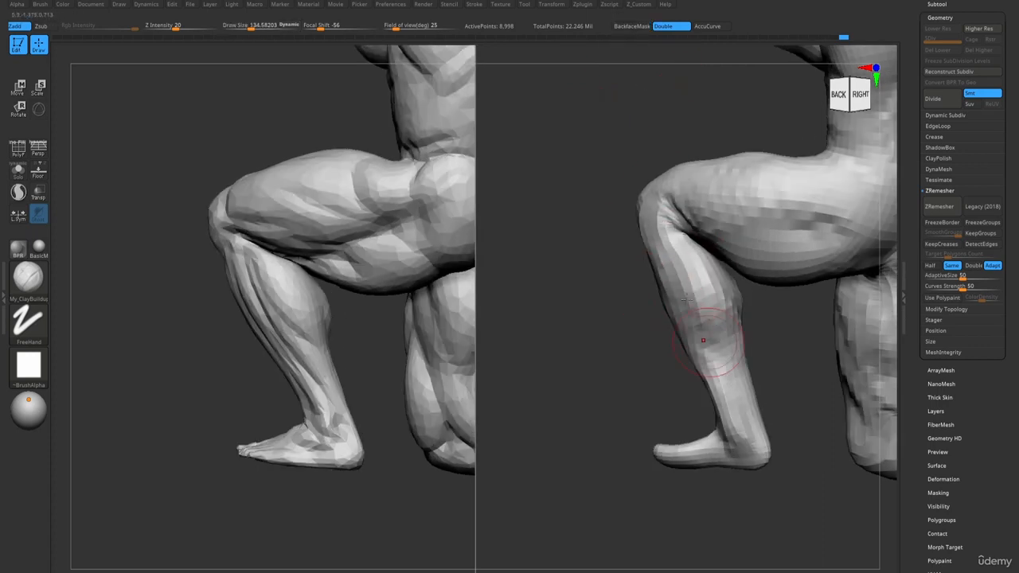
{"action": "key", "text": "space"}
{"action": "left_click_drag", "start_coordinate": [723, 402], "coordinate": [709, 401]}
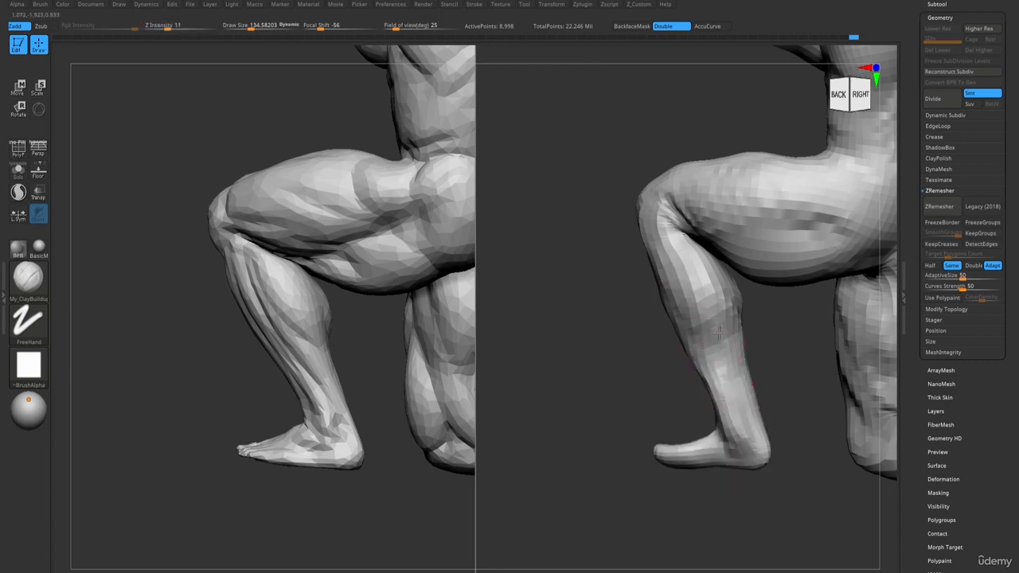
{"action": "left_click_drag", "start_coordinate": [687, 275], "coordinate": [710, 333]}
{"action": "right_click_drag", "start_coordinate": [710, 332], "coordinate": [700, 307]}
{"action": "left_click_drag", "start_coordinate": [716, 314], "coordinate": [748, 377], "text": "shift"}
{"action": "right_click_drag", "start_coordinate": [749, 379], "coordinate": [720, 404]}
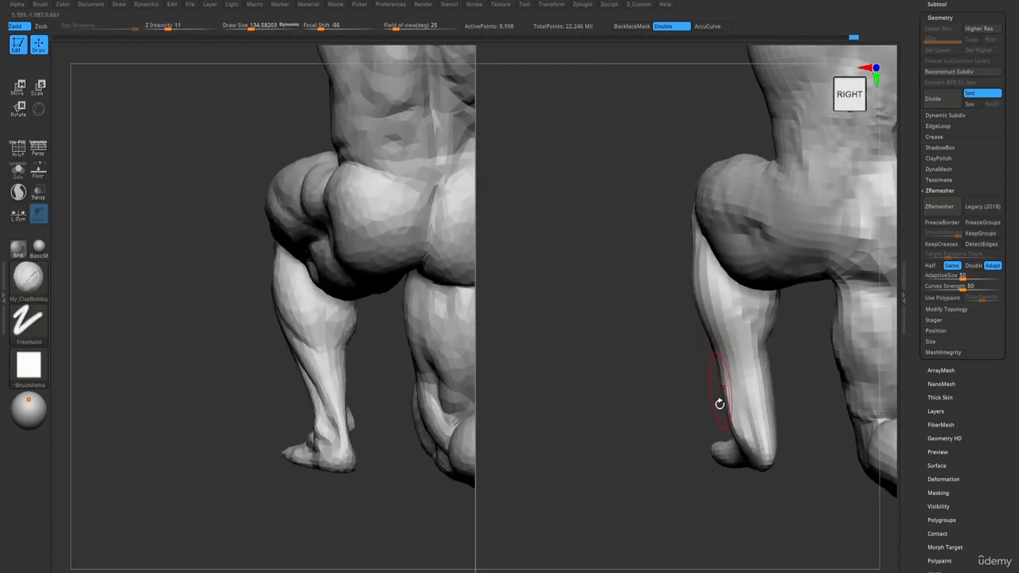
{"action": "left_click_drag", "start_coordinate": [721, 380], "coordinate": [750, 444]}
- Reshape the raised leg's heel from behind with the Move brush
{"action": "right_click_drag", "start_coordinate": [756, 452], "coordinate": [751, 480]}
{"action": "key", "text": "b"}
{"action": "key", "text": "m"}
{"action": "key", "text": "v"}
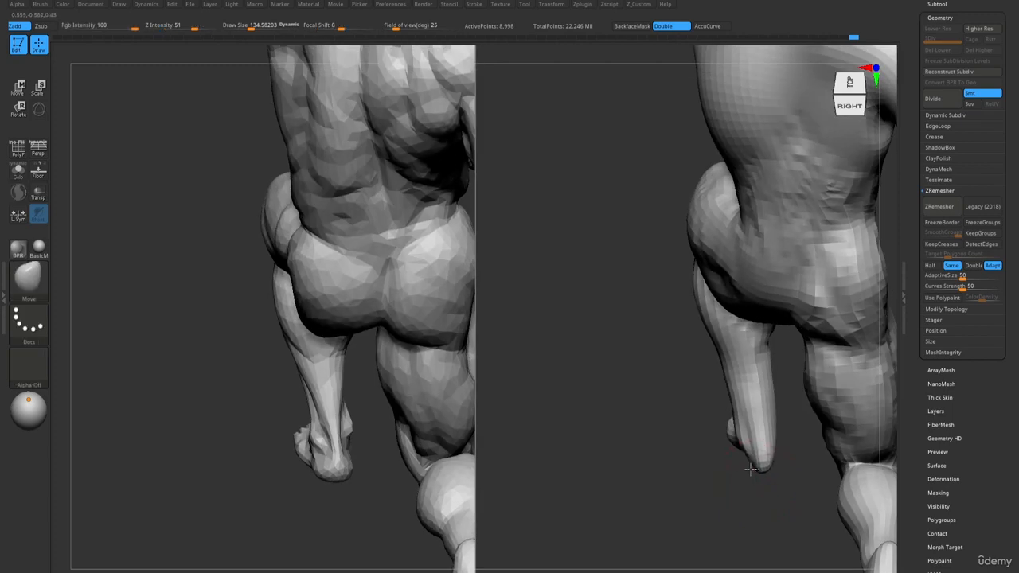
{"action": "left_click_drag", "start_coordinate": [750, 470], "coordinate": [784, 457]}
{"action": "left_click_drag", "start_coordinate": [749, 464], "coordinate": [741, 472]}
{"action": "mouse_move", "coordinate": [741, 471]}
{"action": "right_mouse_down"}
{"action": "mouse_move", "coordinate": [767, 469]}
{"action": "mouse_move", "coordinate": [646, 430]}
{"action": "right_mouse_up"}
- Build up the Achilles tendon, heel and ankle area of the raised leg with the ClayBuildup brush
{"action": "key", "text": "1"}
{"action": "mouse_move", "coordinate": [671, 355]}
{"action": "left_mouse_down"}
{"action": "mouse_move", "coordinate": [671, 438]}
{"action": "mouse_move", "coordinate": [683, 446]}
{"action": "left_mouse_up"}
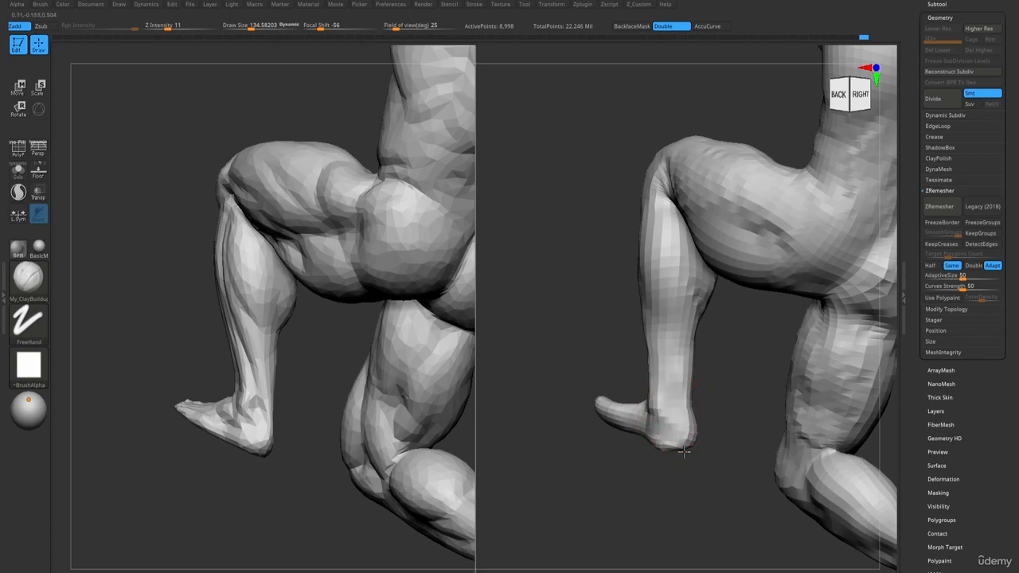
{"action": "right_click_drag", "start_coordinate": [720, 445], "coordinate": [665, 439]}
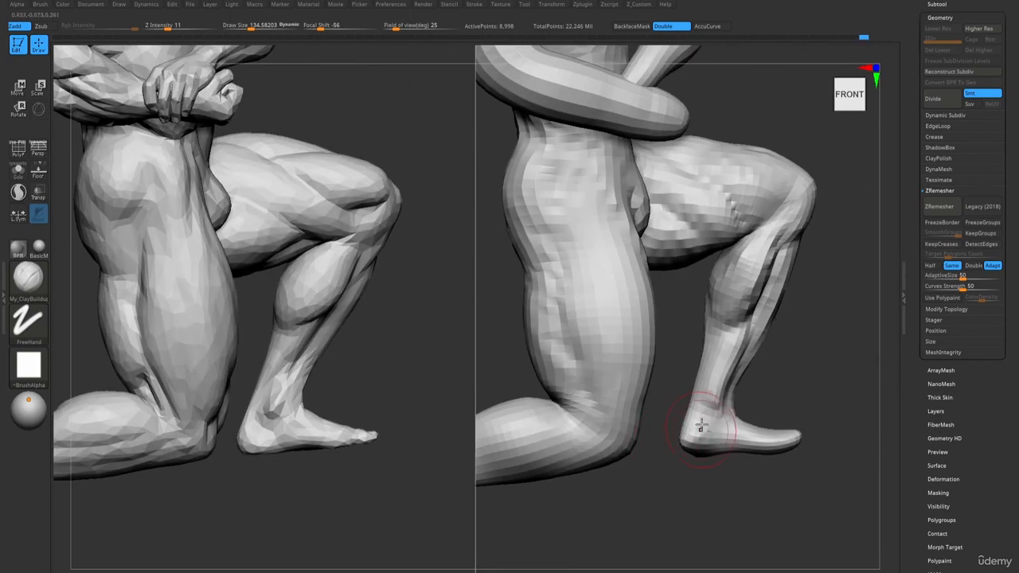
{"action": "mouse_move", "coordinate": [724, 451]}
{"action": "right_mouse_down"}
{"action": "mouse_move", "coordinate": [706, 423]}
{"action": "mouse_move", "coordinate": [713, 413]}
{"action": "right_mouse_up"}
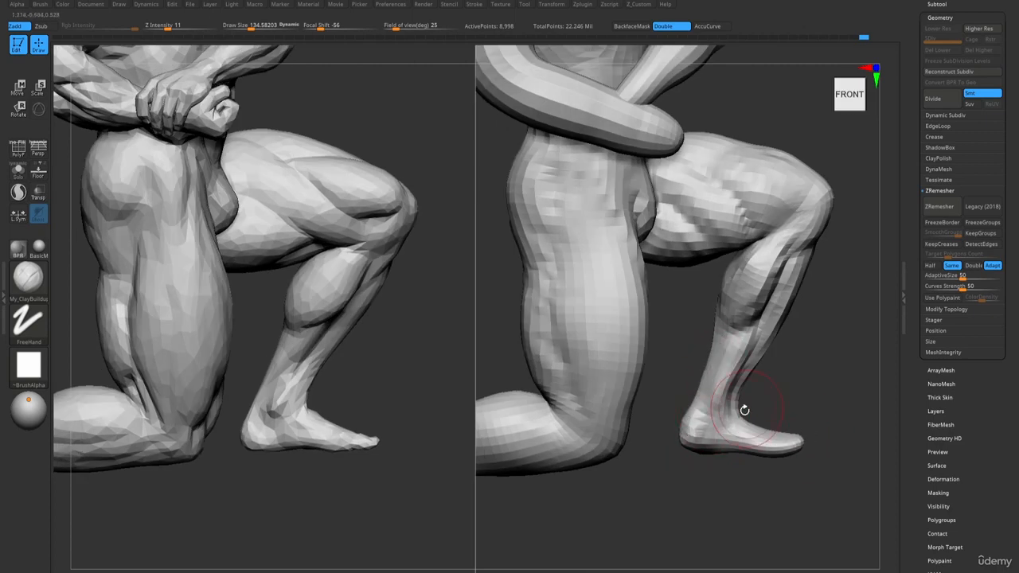
- Add volume along the inner shin and lower calf of the raised leg with the ClayBuildup brush at draw size about 182
{"action": "right_click_drag", "start_coordinate": [745, 410], "coordinate": [776, 327], "text": "alt"}
{"action": "key", "text": "bracketright"}
{"action": "left_click_drag", "start_coordinate": [800, 229], "coordinate": [776, 306]}
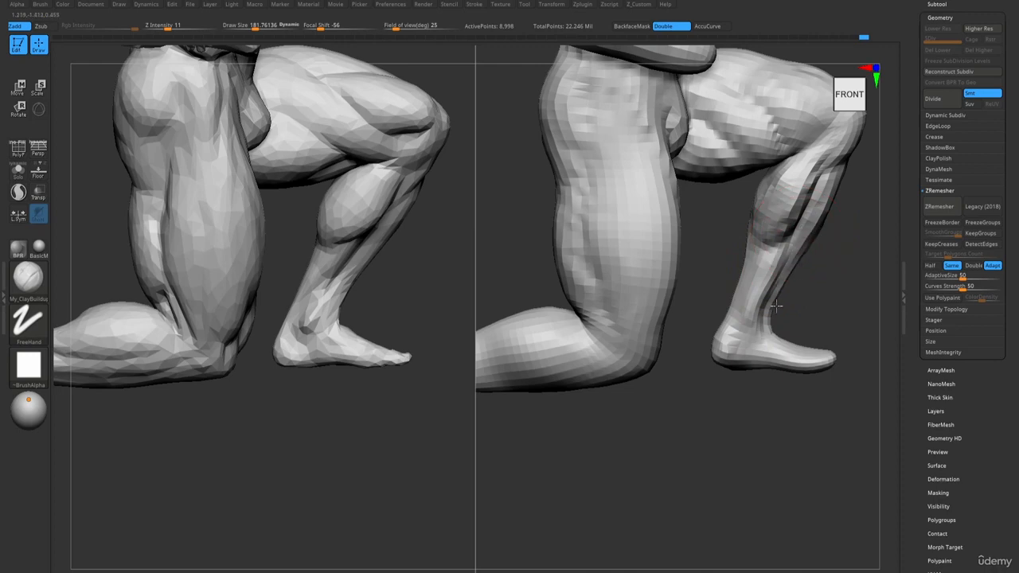
{"action": "left_click_drag", "start_coordinate": [779, 198], "coordinate": [758, 269]}
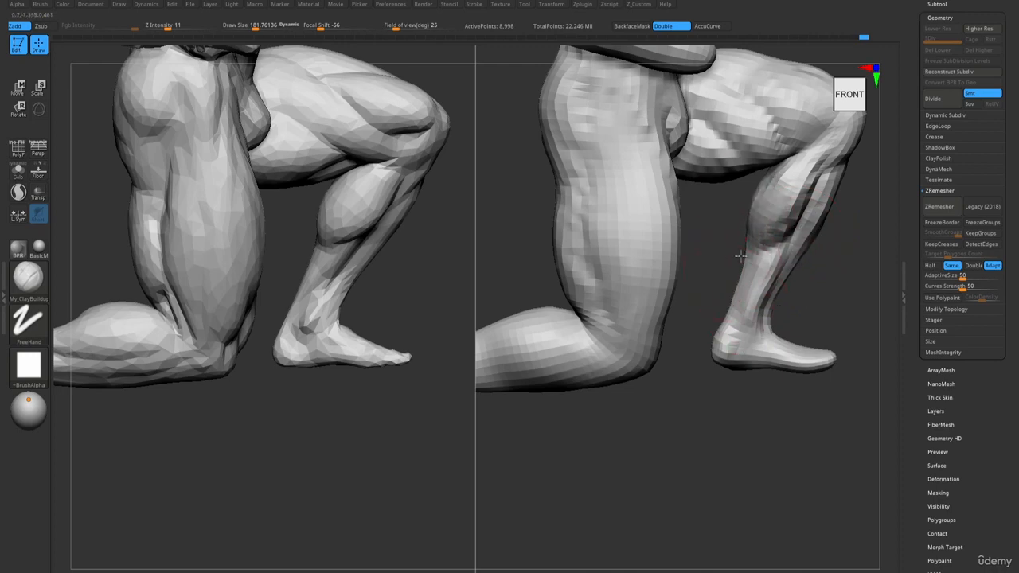
- Carve the hollow beside the Achilles tendon on the outer ankle with DamStandard at draw size about 77, and adjust the heel with the Move brush
{"action": "mouse_move", "coordinate": [713, 336]}
{"action": "right_mouse_down", "text": "alt"}
{"action": "mouse_move", "coordinate": [676, 352]}
{"action": "mouse_move", "coordinate": [526, 360]}
{"action": "right_mouse_up", "text": "alt"}
{"action": "key", "text": "s"}
{"action": "left_click_drag", "start_coordinate": [681, 351], "coordinate": [670, 350]}
{"action": "key", "text": "b"}
{"action": "key", "text": "d"}
{"action": "key", "text": "s"}
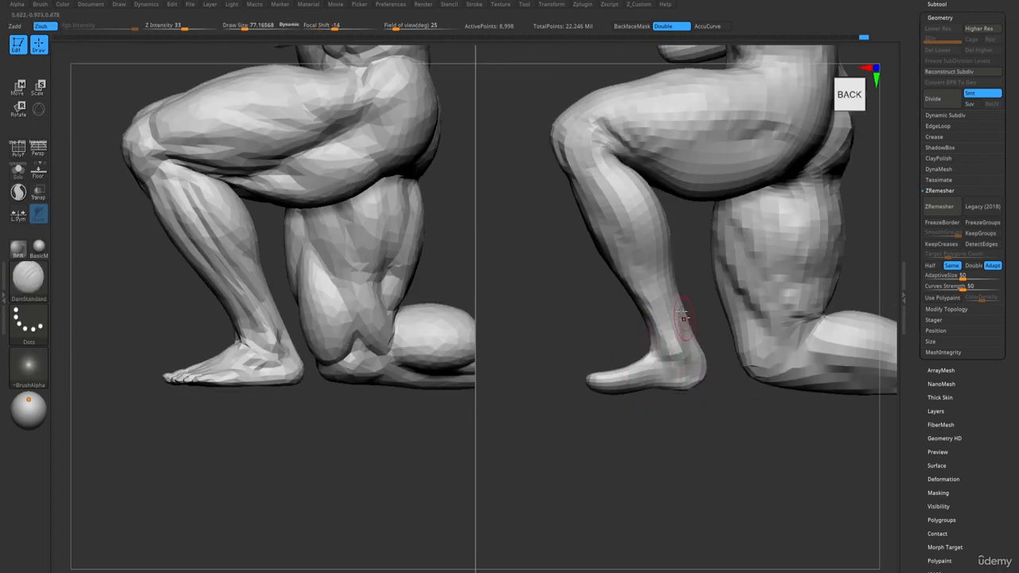
{"action": "left_click_drag", "start_coordinate": [681, 314], "coordinate": [687, 355]}
{"action": "key", "text": "b"}
{"action": "key", "text": "m"}
{"action": "key", "text": "v"}
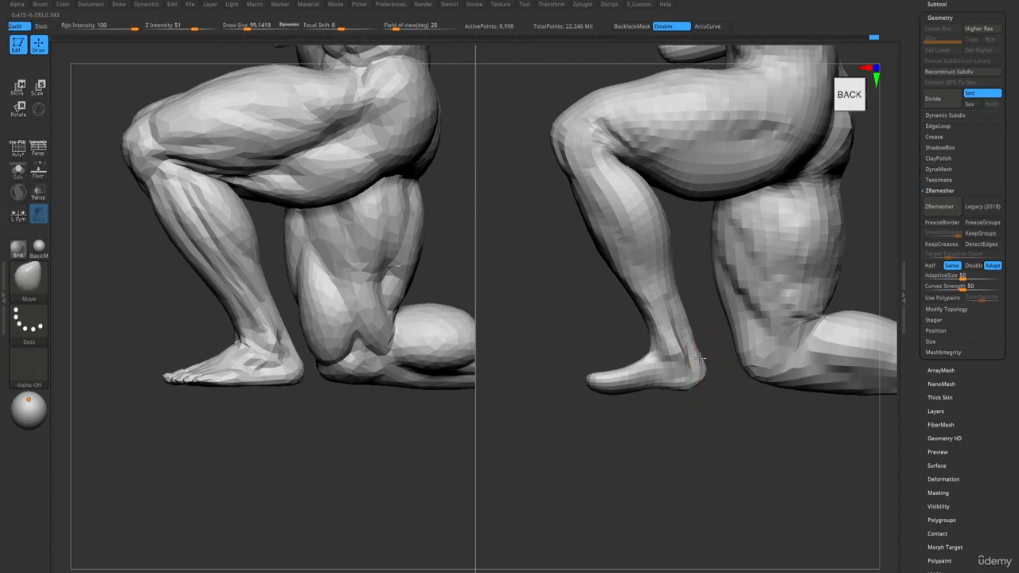
- Carve the muscle separation down the outer calf of the raised leg with the DamStandard brush at draw size about 135
{"action": "right_click_drag", "start_coordinate": [693, 395], "coordinate": [748, 438], "text": "alt"}
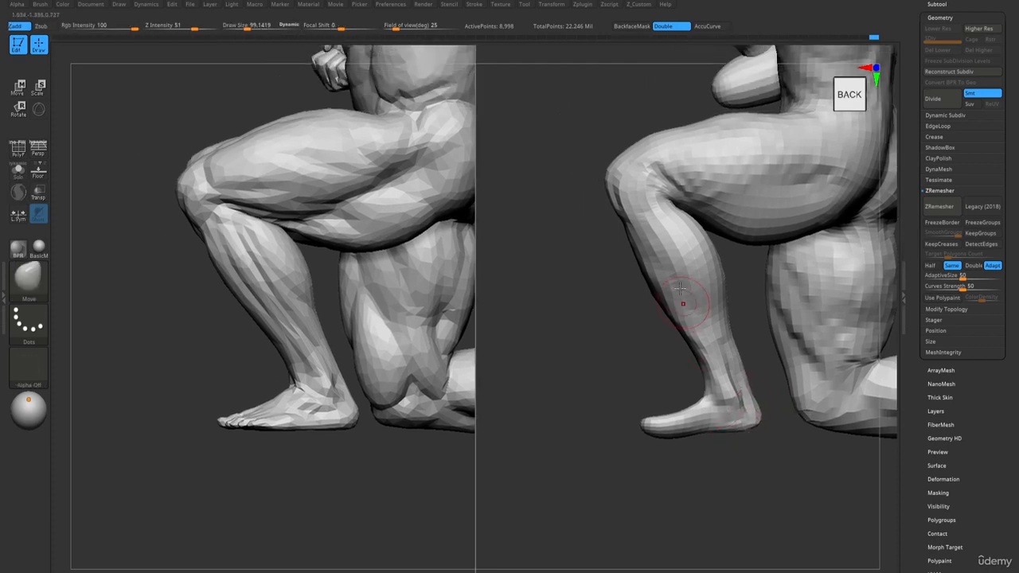
{"action": "key", "text": "b"}
{"action": "key", "text": "d"}
{"action": "key", "text": "s"}
{"action": "left_click_drag", "start_coordinate": [668, 242], "coordinate": [728, 320]}
- Carve the glute's border at the raised leg's hip with DamStandard and build up the buttock with ClayBuildup at draw size about 208
{"action": "right_click_drag", "start_coordinate": [728, 319], "coordinate": [667, 356], "text": "alt"}
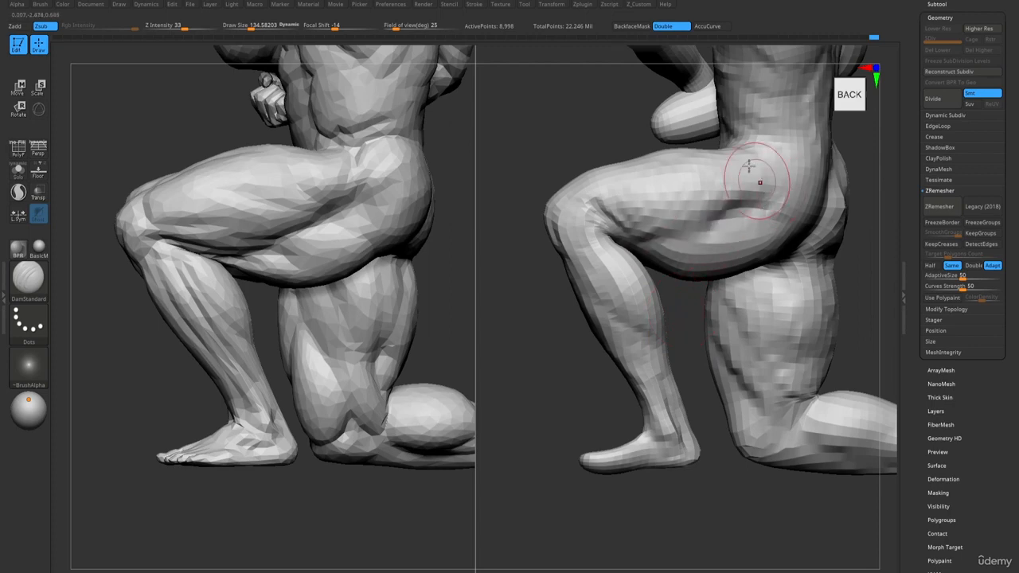
{"action": "mouse_move", "coordinate": [752, 164]}
{"action": "left_mouse_down"}
{"action": "mouse_move", "coordinate": [767, 238]}
{"action": "mouse_move", "coordinate": [783, 251]}
{"action": "mouse_move", "coordinate": [811, 209]}
{"action": "mouse_move", "coordinate": [788, 176]}
{"action": "mouse_move", "coordinate": [812, 194]}
{"action": "mouse_move", "coordinate": [800, 218]}
{"action": "left_mouse_up"}
{"action": "key", "text": "b"}
{"action": "key", "text": "c"}
{"action": "key", "text": "b"}
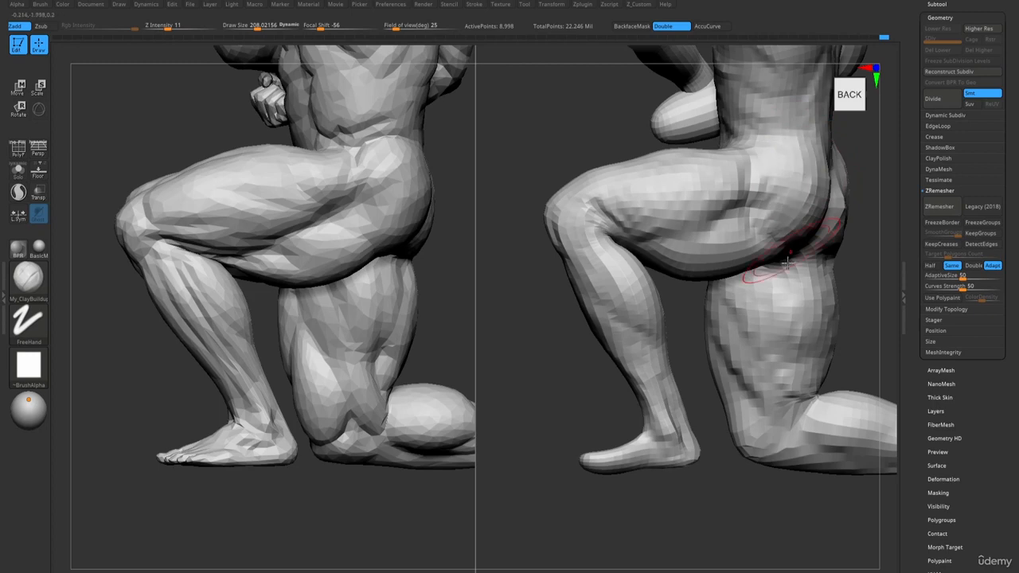
{"action": "right_click_drag", "start_coordinate": [794, 243], "coordinate": [685, 219], "text": "alt"}
{"action": "mouse_move", "coordinate": [770, 177]}
{"action": "left_mouse_down"}
{"action": "mouse_move", "coordinate": [750, 193]}
{"action": "mouse_move", "coordinate": [800, 171]}
{"action": "mouse_move", "coordinate": [790, 230]}
{"action": "left_mouse_up"}
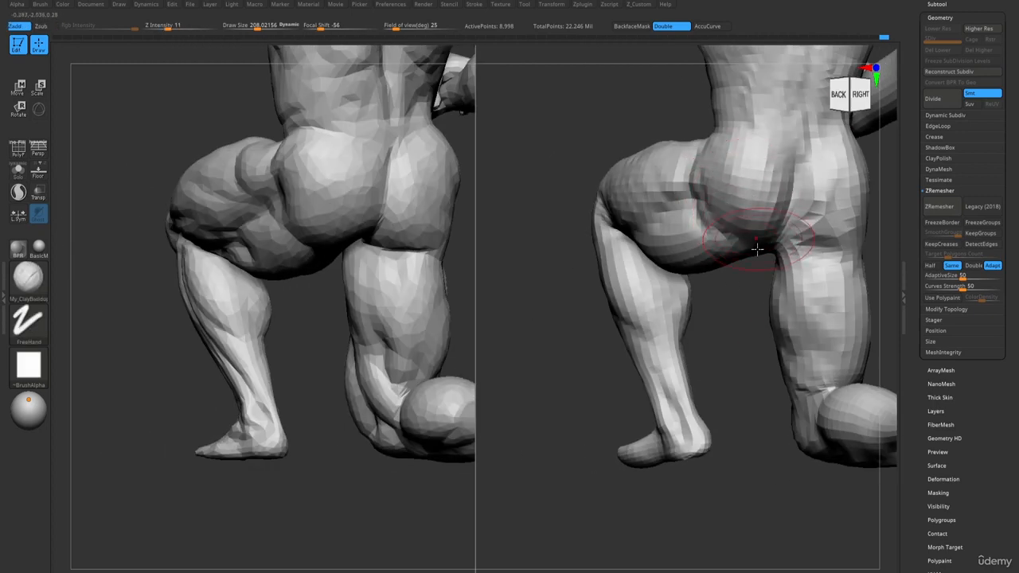
- Shape the heel and narrow the ankle of the raised leg from behind with the Move brush at draw size about 109
{"action": "right_click_drag", "start_coordinate": [702, 309], "coordinate": [643, 318]}
{"action": "key", "text": "b"}
{"action": "key", "text": "m"}
{"action": "key", "text": "v"}
{"action": "key", "text": "bracketleft"}
{"action": "mouse_move", "coordinate": [686, 442]}
{"action": "left_mouse_down"}
{"action": "mouse_move", "coordinate": [674, 439]}
{"action": "mouse_move", "coordinate": [675, 456]}
{"action": "left_mouse_up"}
{"action": "key", "text": "s"}
{"action": "left_click", "coordinate": [685, 463]}
{"action": "key", "text": "s"}
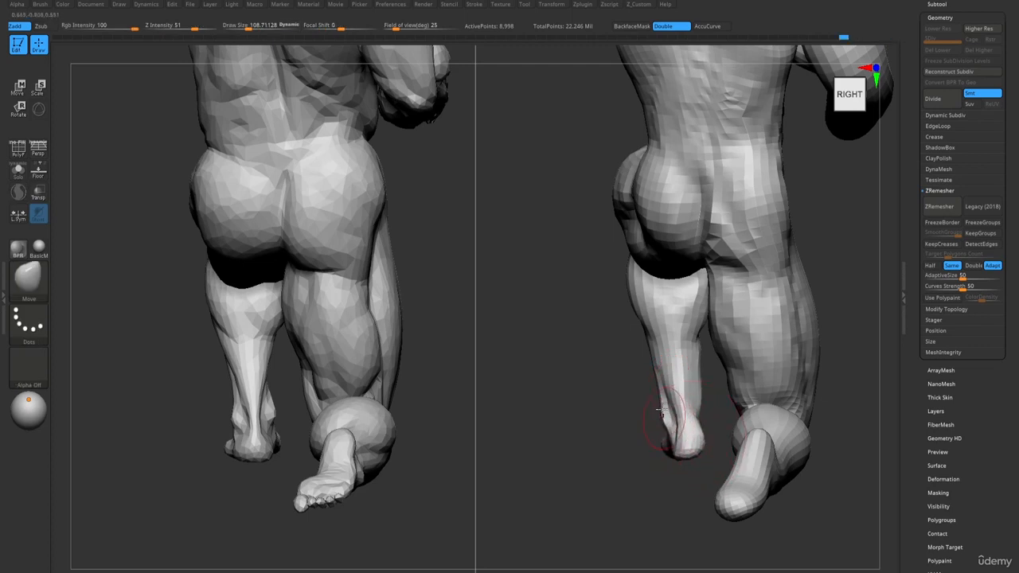
{"action": "left_click_drag", "start_coordinate": [660, 409], "coordinate": [674, 443]}
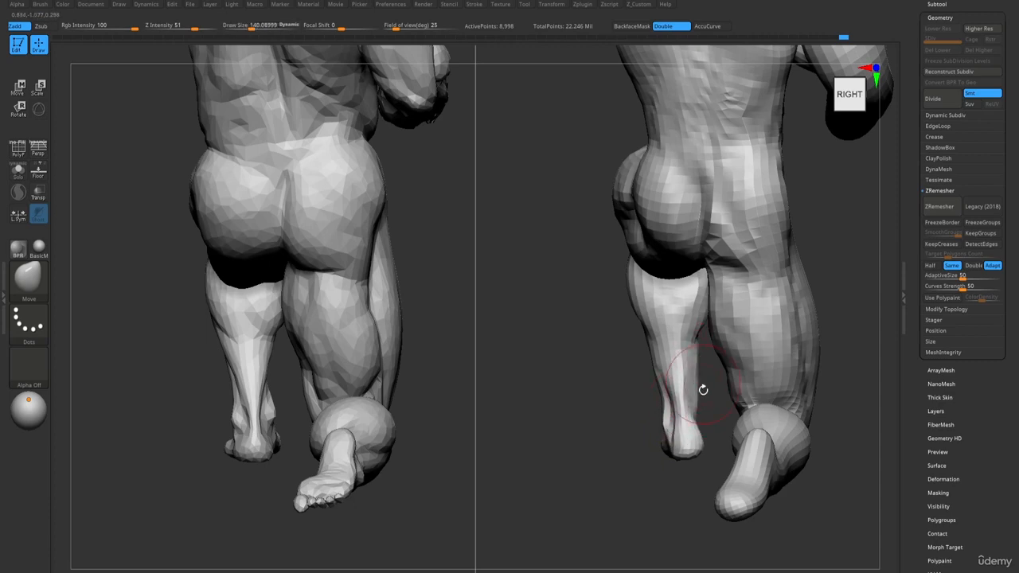
- Refine the sole and heel of the raised leg's foot from behind and below with the Move brush at draw size about 140
{"action": "mouse_move", "coordinate": [702, 389]}
{"action": "left_mouse_down"}
{"action": "mouse_move", "coordinate": [717, 421]}
{"action": "mouse_move", "coordinate": [756, 382]}
{"action": "mouse_move", "coordinate": [735, 318]}
{"action": "mouse_move", "coordinate": [705, 364]}
{"action": "mouse_move", "coordinate": [718, 421]}
{"action": "mouse_move", "coordinate": [756, 390]}
{"action": "mouse_move", "coordinate": [694, 382]}
{"action": "mouse_move", "coordinate": [682, 330]}
{"action": "mouse_move", "coordinate": [703, 362]}
{"action": "mouse_move", "coordinate": [676, 341]}
{"action": "mouse_move", "coordinate": [746, 347]}
{"action": "left_mouse_up"}
{"action": "key", "text": "1"}
{"action": "key", "text": "2"}
{"action": "mouse_move", "coordinate": [737, 364]}
{"action": "right_mouse_down"}
{"action": "mouse_move", "coordinate": [719, 375]}
{"action": "mouse_move", "coordinate": [723, 354]}
{"action": "right_mouse_up"}
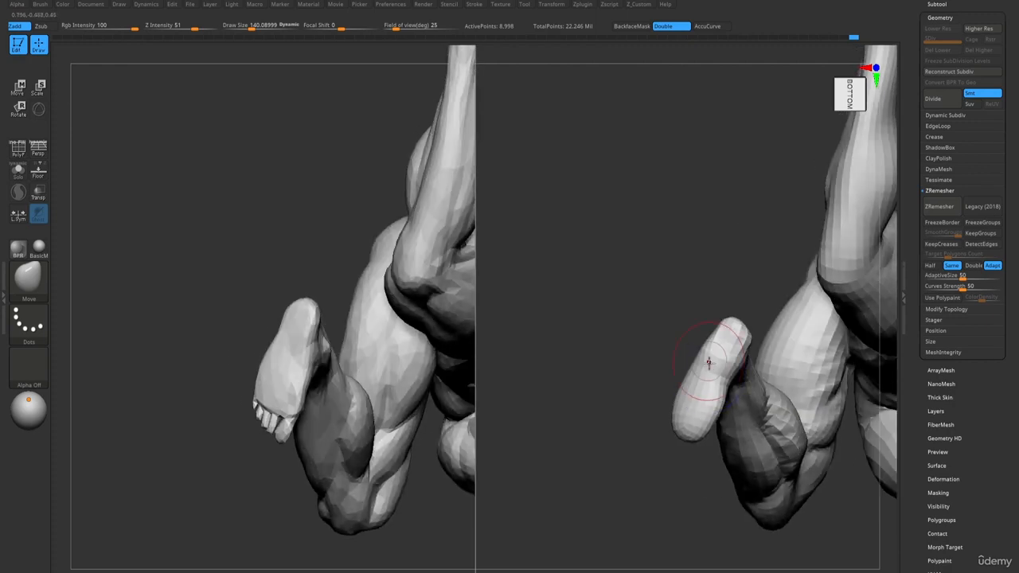
{"action": "left_click_drag", "start_coordinate": [722, 354], "coordinate": [722, 320], "text": "shift"}
{"action": "mouse_move", "coordinate": [723, 320]}
{"action": "right_mouse_down"}
{"action": "mouse_move", "coordinate": [694, 297]}
{"action": "mouse_move", "coordinate": [691, 345]}
{"action": "mouse_move", "coordinate": [706, 329]}
{"action": "mouse_move", "coordinate": [700, 357]}
{"action": "right_mouse_up"}
- Reshape the forefoot of the raised leg from its outer side with the Move brush, enlarging the draw size to about 243
{"action": "left_click_drag", "start_coordinate": [644, 364], "coordinate": [656, 362]}
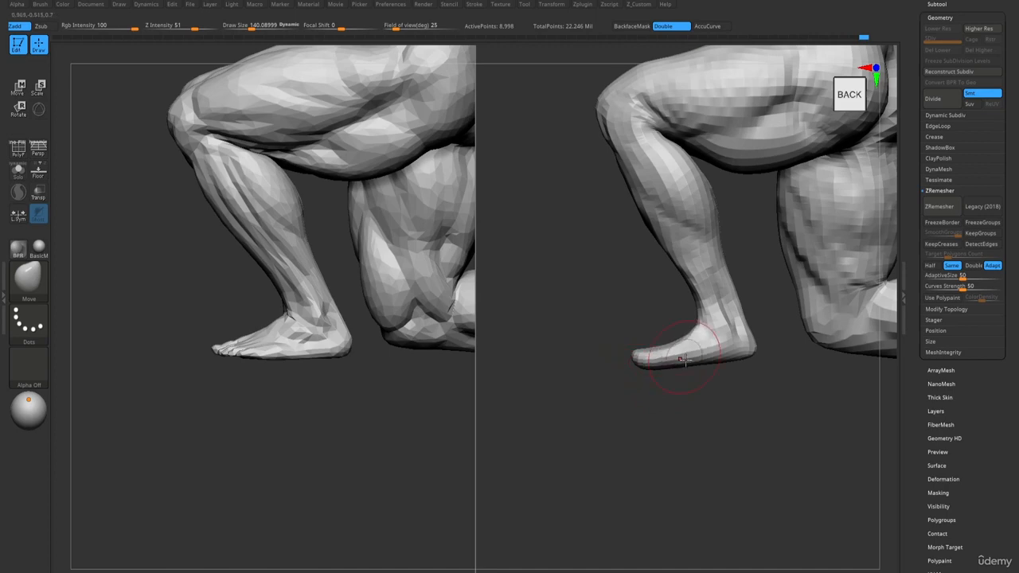
{"action": "right_click_drag", "start_coordinate": [702, 345], "coordinate": [691, 352]}
{"action": "key", "text": "bracketright"}
{"action": "key", "text": "bracketright"}
{"action": "left_click_drag", "start_coordinate": [657, 355], "coordinate": [649, 347]}
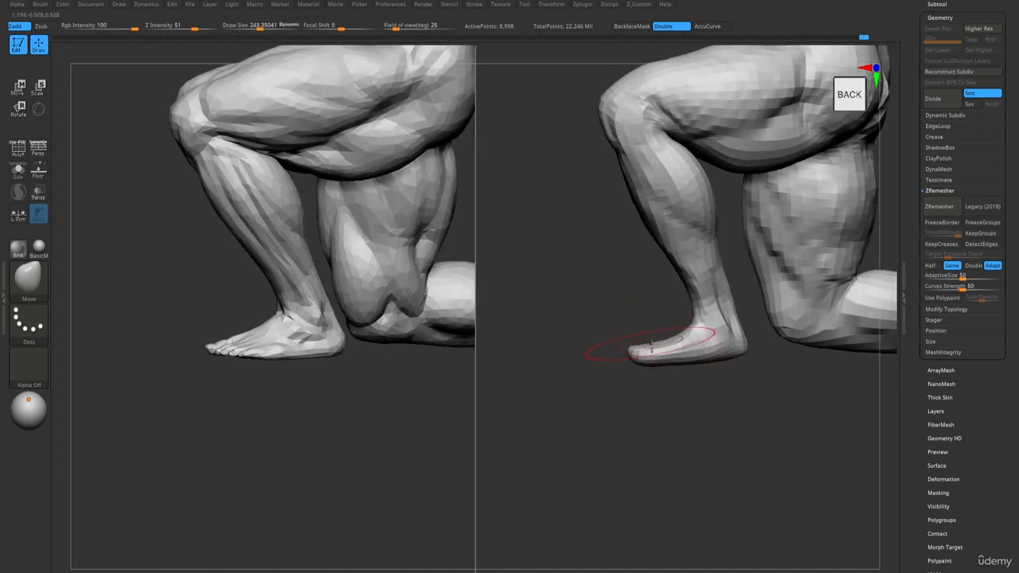
- Build up the inner ankle and heel of the raised leg with the ClayBuildup brush at draw size about 90
{"action": "mouse_move", "coordinate": [663, 348]}
{"action": "right_mouse_down"}
{"action": "mouse_move", "coordinate": [760, 375]}
{"action": "mouse_move", "coordinate": [701, 377]}
{"action": "mouse_move", "coordinate": [755, 358]}
{"action": "mouse_move", "coordinate": [756, 345]}
{"action": "right_mouse_up"}
{"action": "key", "text": "b"}
{"action": "key", "text": "d"}
{"action": "key", "text": "s"}
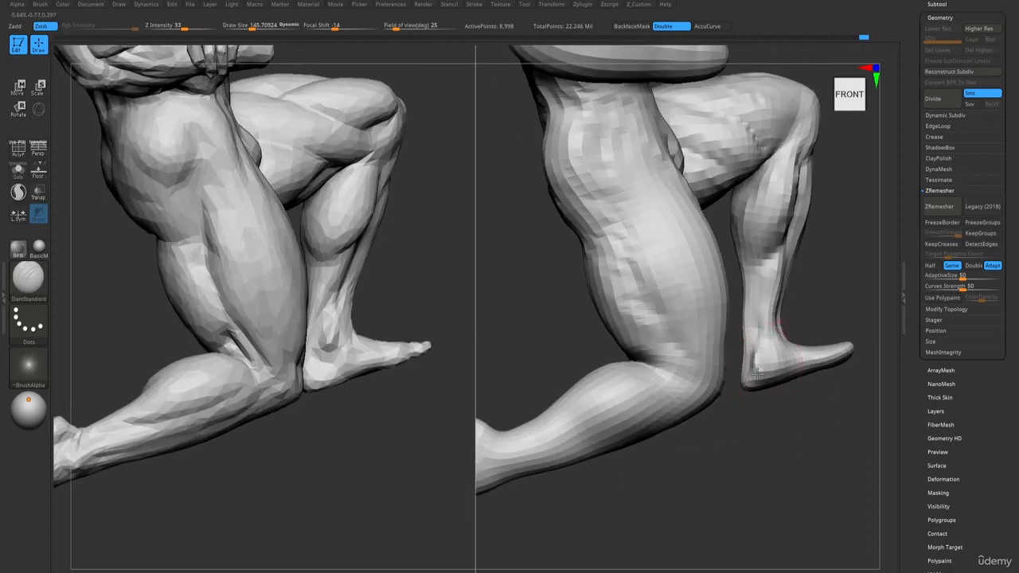
{"action": "key", "text": "b"}
{"action": "key", "text": "c"}
{"action": "key", "text": "b"}
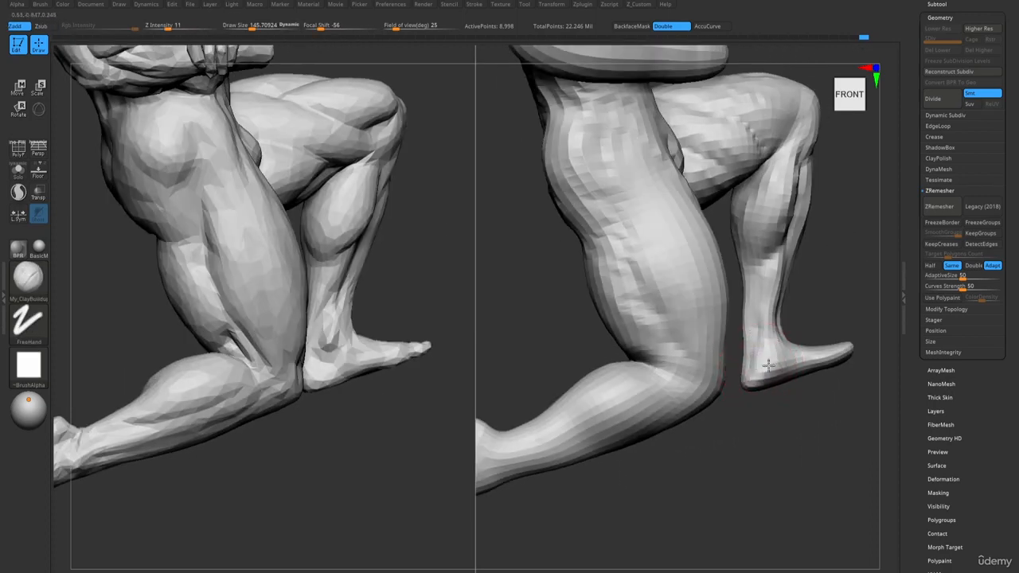
{"action": "key", "text": "s"}
{"action": "mouse_move", "coordinate": [751, 379]}
{"action": "right_mouse_down"}
{"action": "mouse_move", "coordinate": [768, 320]}
{"action": "mouse_move", "coordinate": [708, 335]}
{"action": "right_mouse_up"}
{"action": "left_click", "coordinate": [758, 372]}
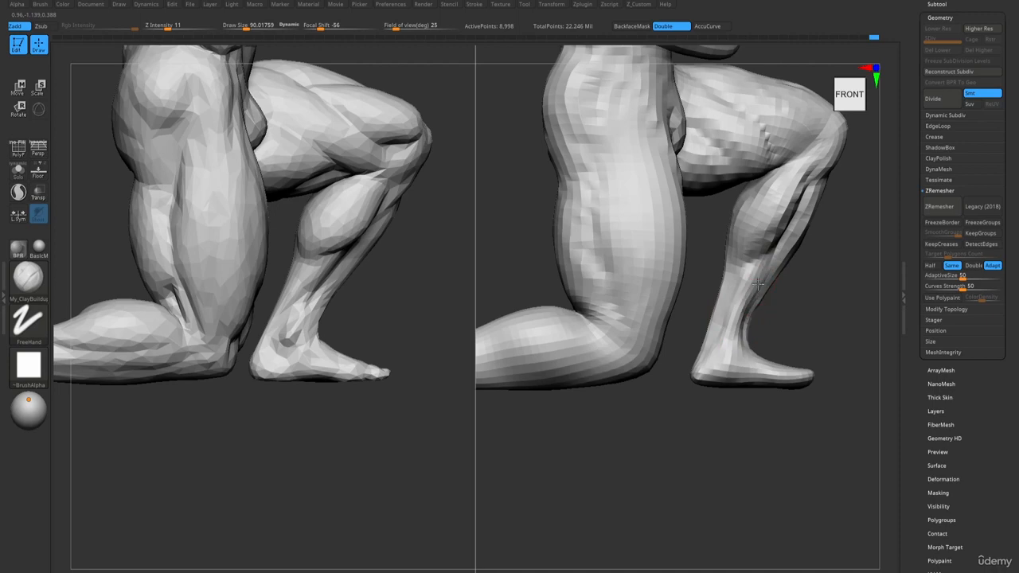
- Build up the inner and outer lower leg of the raised leg with ClayBuildup at draw sizes of about 163, 104 and 208
{"action": "key", "text": "s"}
{"action": "left_click", "coordinate": [760, 257]}
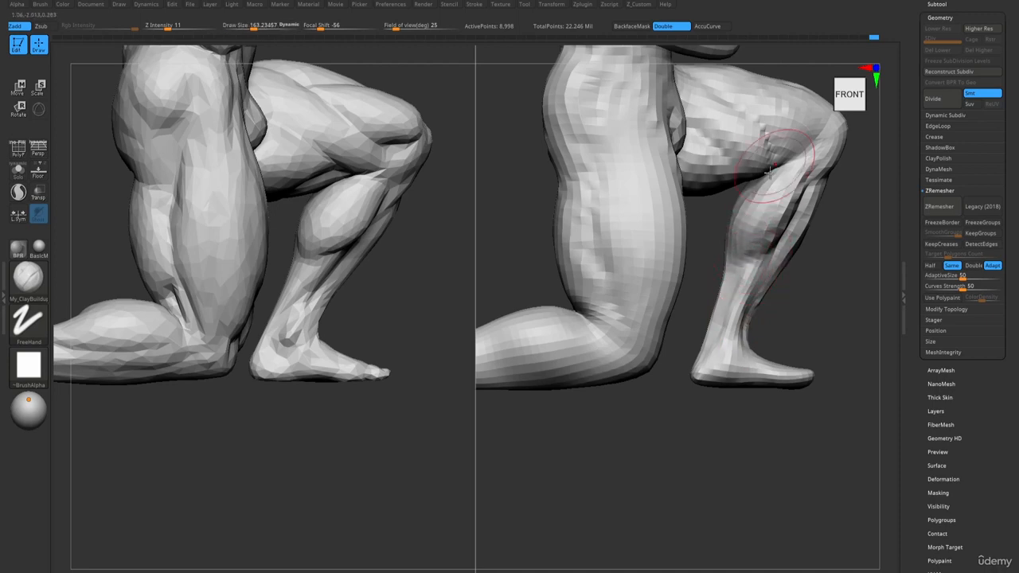
{"action": "right_click_drag", "start_coordinate": [774, 173], "coordinate": [690, 147], "text": "ctrl"}
{"action": "right_click_drag", "start_coordinate": [750, 217], "coordinate": [707, 307], "text": "ctrl"}
{"action": "right_click_drag", "start_coordinate": [708, 308], "coordinate": [745, 281], "text": "ctrl"}
{"action": "key", "text": "s"}
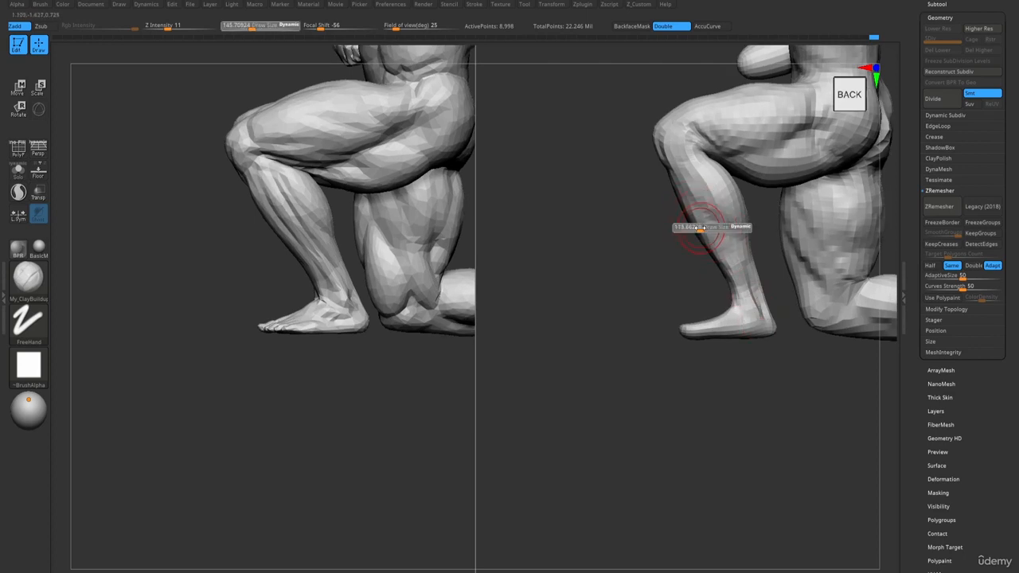
{"action": "left_click", "coordinate": [711, 227]}
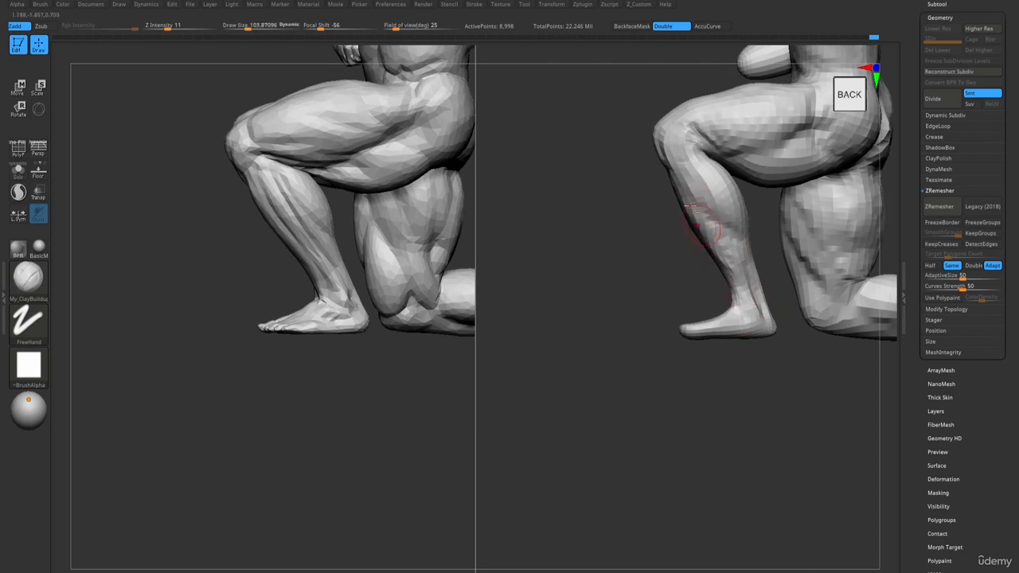
{"action": "key", "text": "s"}
{"action": "left_click", "coordinate": [703, 218]}
- Push out the back contour of the raised leg's calf with the Move brush at draw size about 297
{"action": "right_click_drag", "start_coordinate": [715, 303], "coordinate": [664, 347], "text": "alt"}
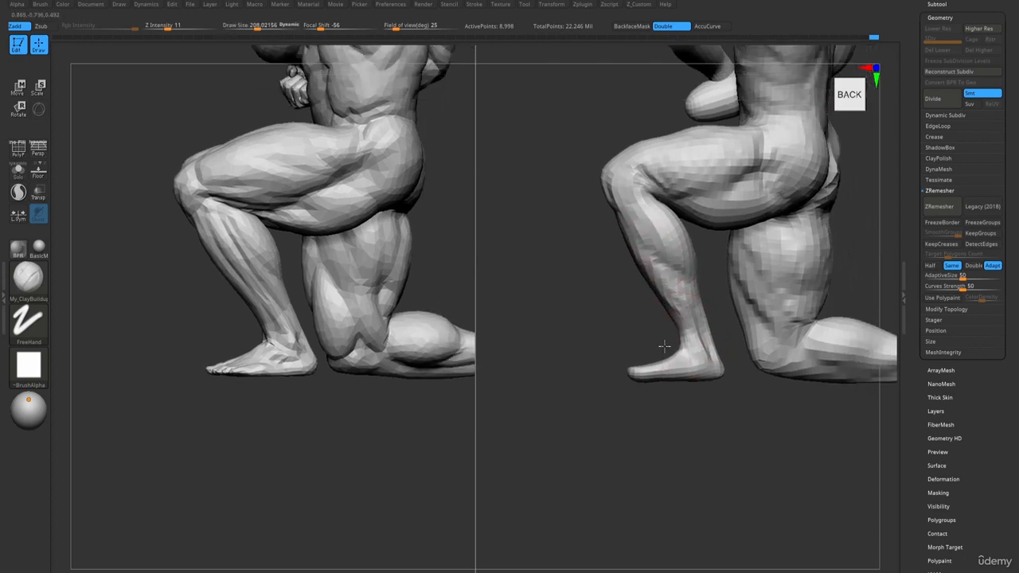
{"action": "key", "text": "b"}
{"action": "key", "text": "m"}
{"action": "key", "text": "v"}
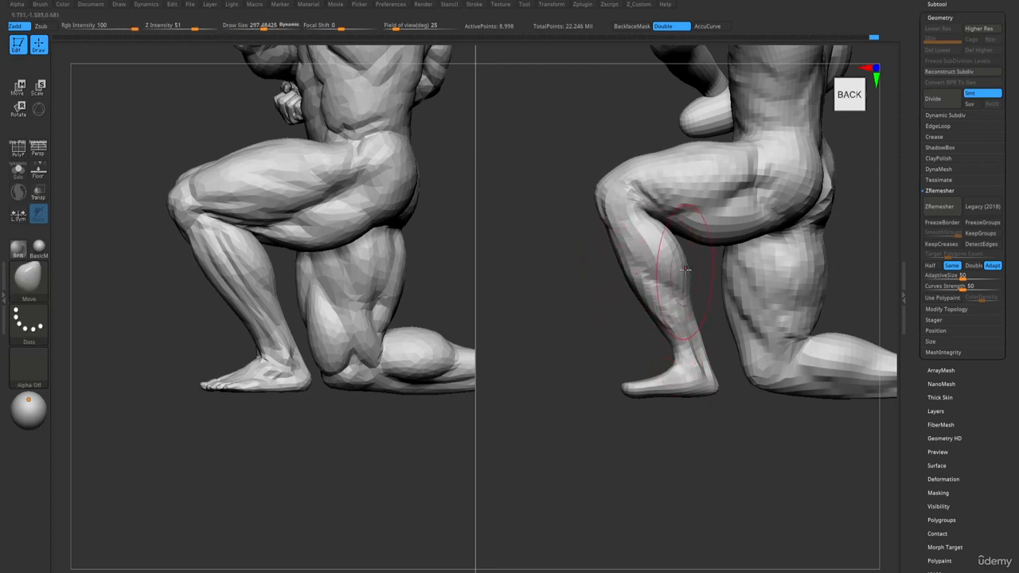
{"action": "left_click_drag", "start_coordinate": [685, 269], "coordinate": [692, 268]}
{"action": "right_click_drag", "start_coordinate": [710, 329], "coordinate": [679, 339], "text": "alt"}
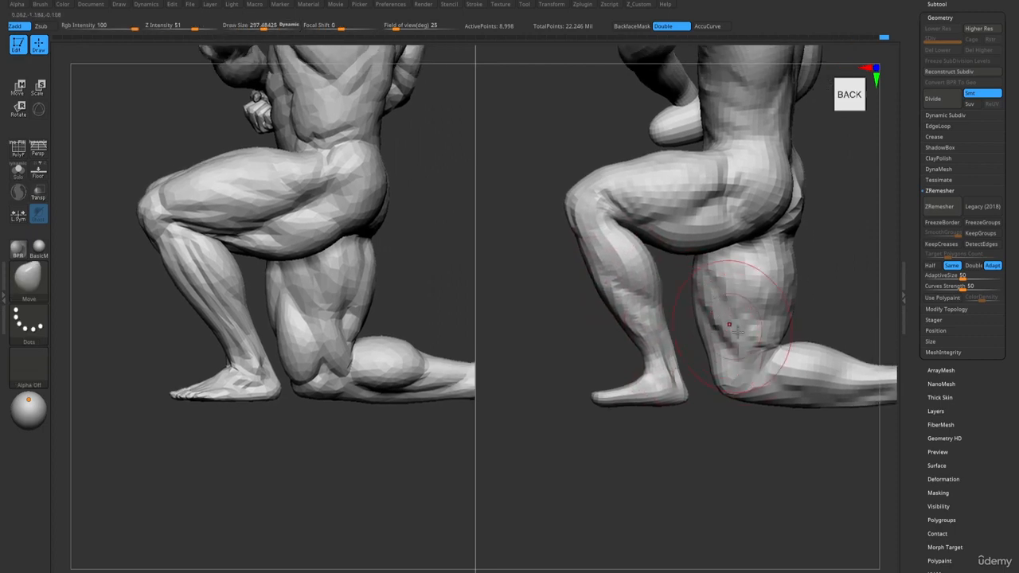
- Sculpt the inner thigh muscles of the kneeling leg with ClayBuildup and DamStandard at draw size about 157, smoothing the area below the buttock
{"action": "key", "text": "b"}
{"action": "key", "text": "c"}
{"action": "key", "text": "b"}
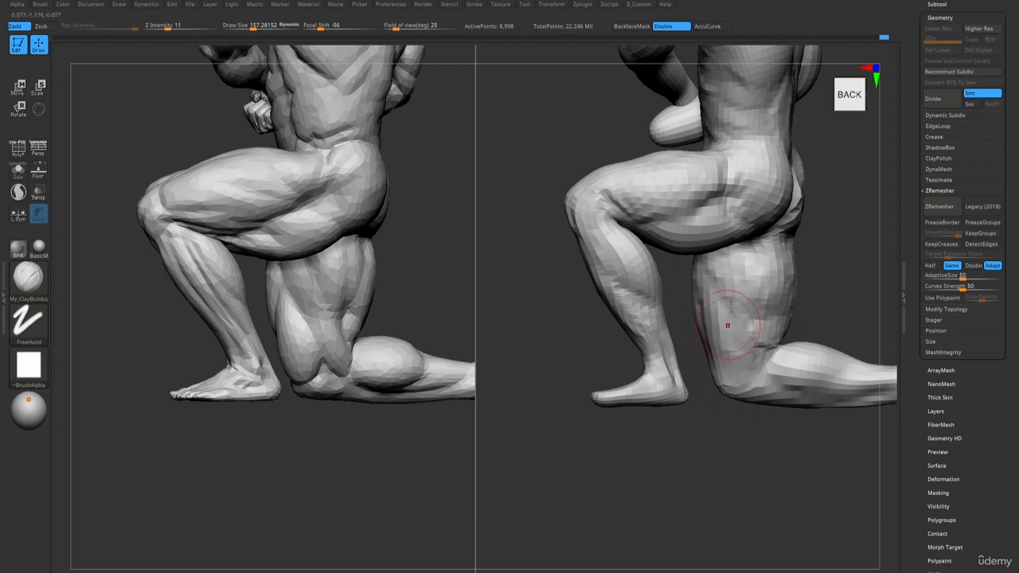
{"action": "key", "text": "b"}
{"action": "key", "text": "d"}
{"action": "key", "text": "s"}
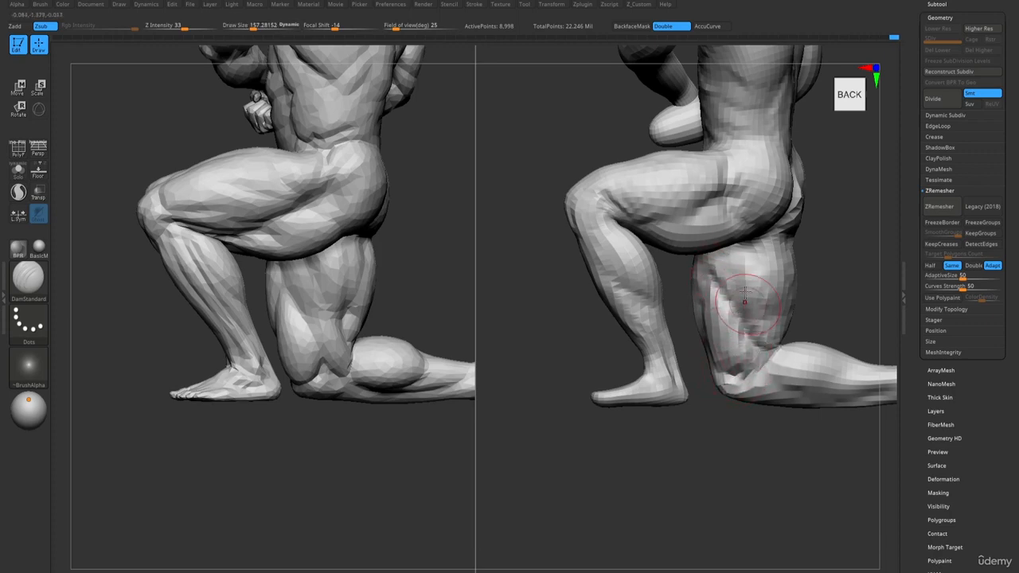
{"action": "key", "text": "b"}
{"action": "key", "text": "c"}
{"action": "key", "text": "b"}
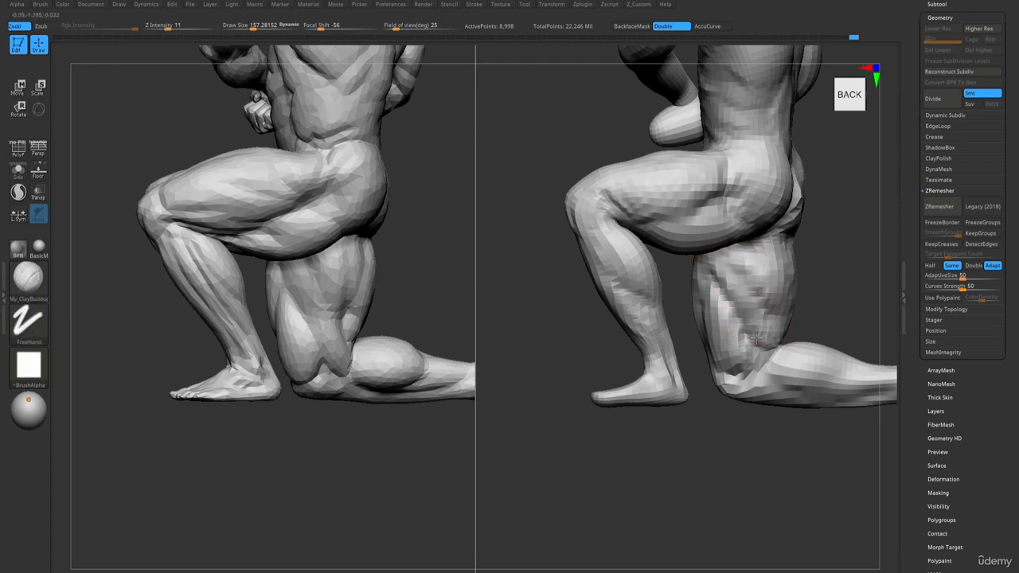
{"action": "mouse_move", "coordinate": [773, 325]}
{"action": "right_mouse_down", "text": "ctrl"}
{"action": "mouse_move", "coordinate": [673, 186]}
{"action": "mouse_move", "coordinate": [761, 321]}
{"action": "mouse_move", "coordinate": [742, 297]}
{"action": "right_mouse_up", "text": "ctrl"}
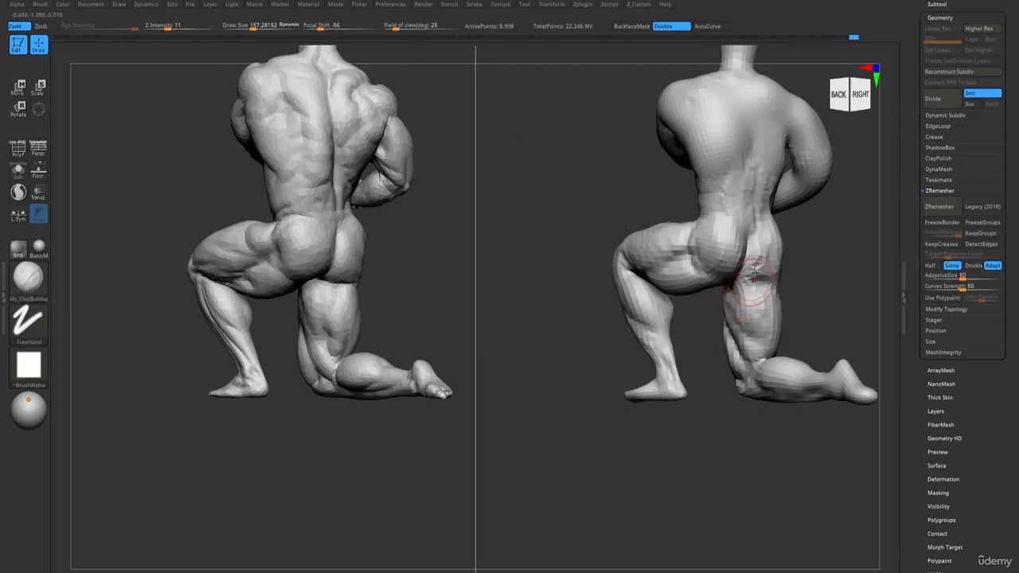
{"action": "left_click_drag", "start_coordinate": [746, 298], "coordinate": [758, 274], "text": "shift"}
- Carve the side of the kneeling leg's heel with DamStandard and build up the side of its foot with ClayBuildup
{"action": "right_click_drag", "start_coordinate": [722, 237], "coordinate": [755, 262]}
{"action": "mouse_move", "coordinate": [755, 262]}
{"action": "right_mouse_down", "text": "alt"}
{"action": "mouse_move", "coordinate": [788, 223]}
{"action": "mouse_move", "coordinate": [706, 357]}
{"action": "right_mouse_up", "text": "alt"}
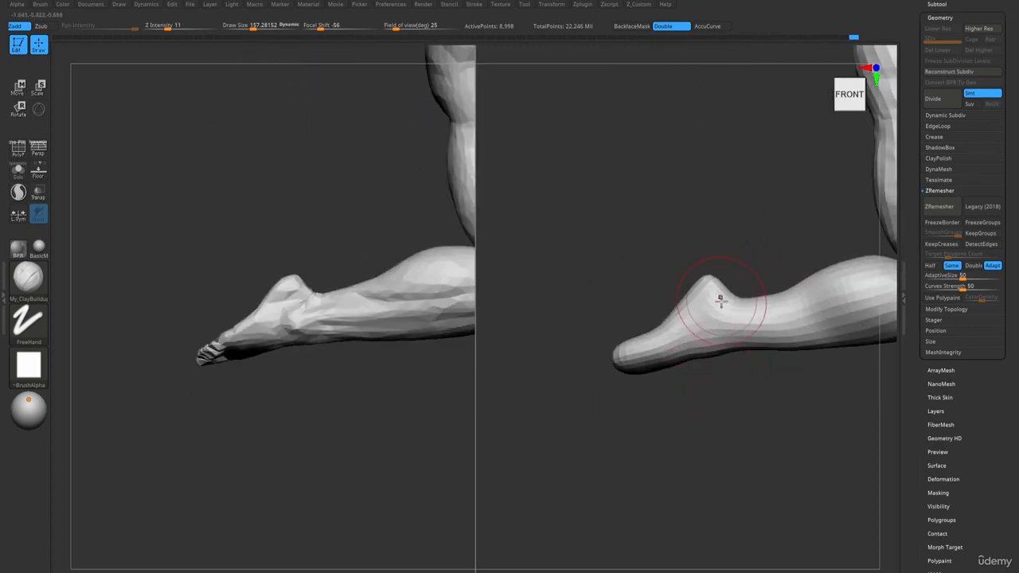
{"action": "key", "text": "b"}
{"action": "key", "text": "d"}
{"action": "key", "text": "s"}
{"action": "left_click_drag", "start_coordinate": [714, 306], "coordinate": [687, 324]}
{"action": "right_click_drag", "start_coordinate": [709, 322], "coordinate": [686, 328]}
{"action": "key", "text": "b"}
{"action": "key", "text": "c"}
{"action": "key", "text": "b"}
{"action": "mouse_move", "coordinate": [626, 362]}
{"action": "left_mouse_down"}
{"action": "mouse_move", "coordinate": [636, 381]}
{"action": "mouse_move", "coordinate": [660, 351]}
{"action": "mouse_move", "coordinate": [676, 369]}
{"action": "left_mouse_up"}
- Reshape the sole and toe end of the kneeling leg's foot from behind with the Move brush at draw size about 157
{"action": "mouse_move", "coordinate": [690, 377]}
{"action": "right_mouse_down"}
{"action": "mouse_move", "coordinate": [703, 409]}
{"action": "mouse_move", "coordinate": [697, 341]}
{"action": "right_mouse_up"}
{"action": "key", "text": "b"}
{"action": "key", "text": "m"}
{"action": "key", "text": "v"}
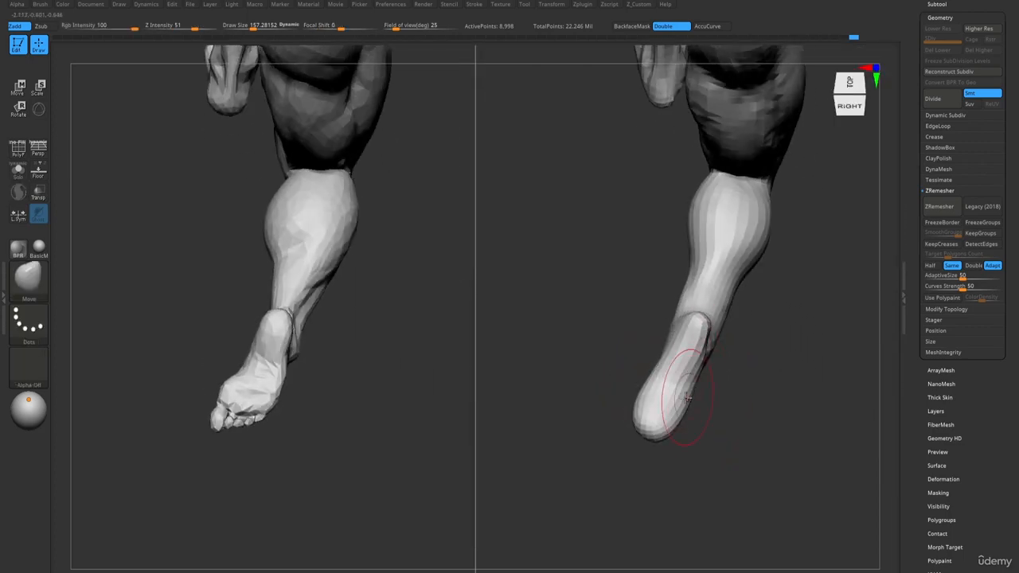
{"action": "right_click_drag", "start_coordinate": [686, 398], "coordinate": [694, 402]}
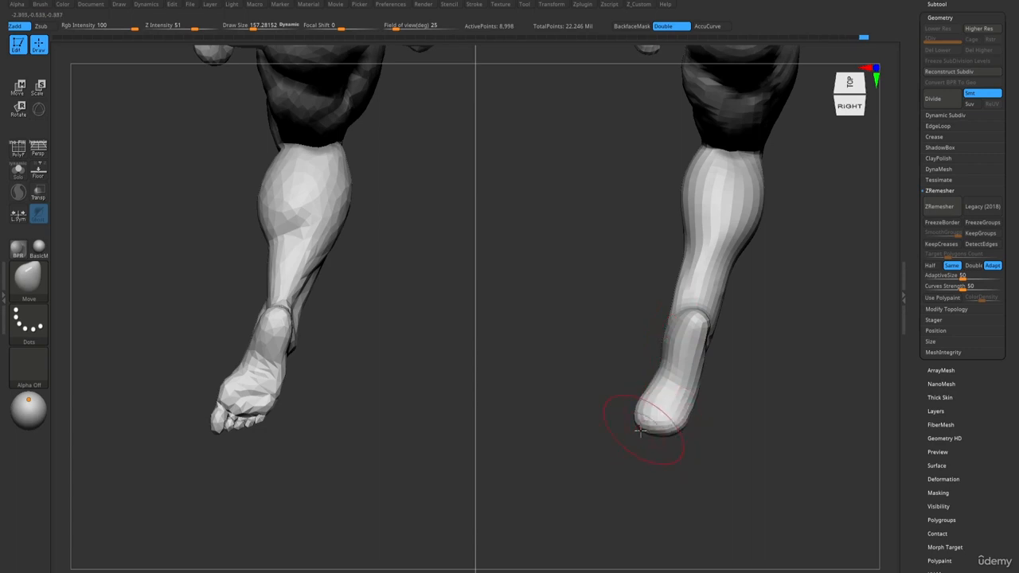
{"action": "left_click_drag", "start_coordinate": [640, 431], "coordinate": [638, 436]}
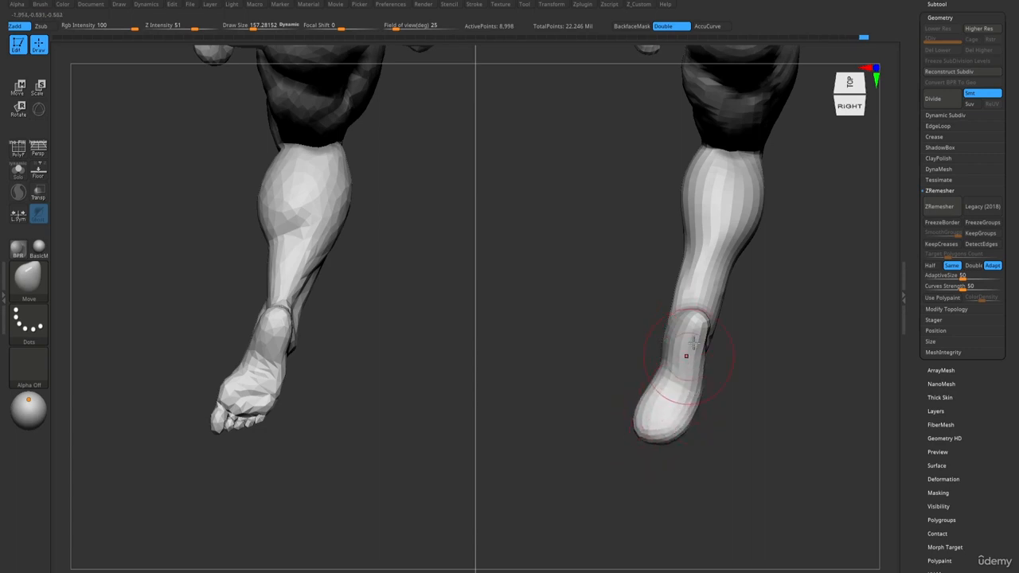
- Adjust the lower calf, ankle and heel contours of the kneeling leg with the Move brush at draw size about 208
{"action": "key", "text": "s"}
{"action": "left_click_drag", "start_coordinate": [672, 299], "coordinate": [675, 300]}
{"action": "right_click_drag", "start_coordinate": [676, 300], "coordinate": [662, 305]}
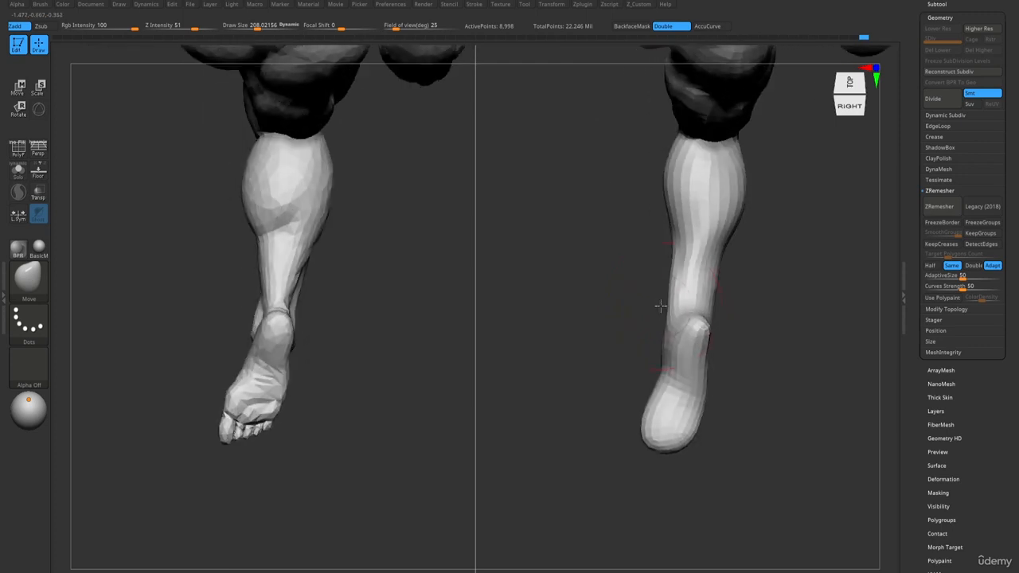
{"action": "mouse_move", "coordinate": [662, 305]}
{"action": "left_mouse_down"}
{"action": "mouse_move", "coordinate": [675, 298]}
{"action": "mouse_move", "coordinate": [673, 325]}
{"action": "mouse_move", "coordinate": [695, 335]}
{"action": "mouse_move", "coordinate": [700, 356]}
{"action": "left_mouse_up"}
{"action": "key", "text": "s"}
{"action": "mouse_move", "coordinate": [701, 356]}
{"action": "right_mouse_down"}
{"action": "mouse_move", "coordinate": [682, 343]}
{"action": "mouse_move", "coordinate": [725, 392]}
{"action": "right_mouse_up"}
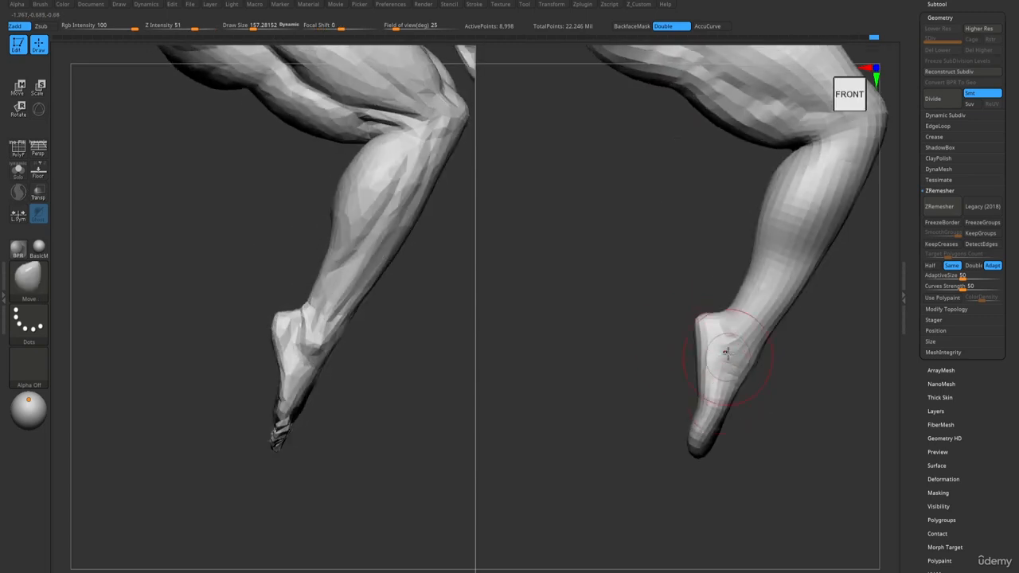
- Build up the ankle bones on both sides of the kneeling leg with the Standard brush at draw size about 73
{"action": "right_click_drag", "start_coordinate": [725, 353], "coordinate": [737, 342]}
{"action": "key", "text": "1"}
{"action": "key", "text": "s"}
{"action": "left_click_drag", "start_coordinate": [736, 350], "coordinate": [722, 351]}
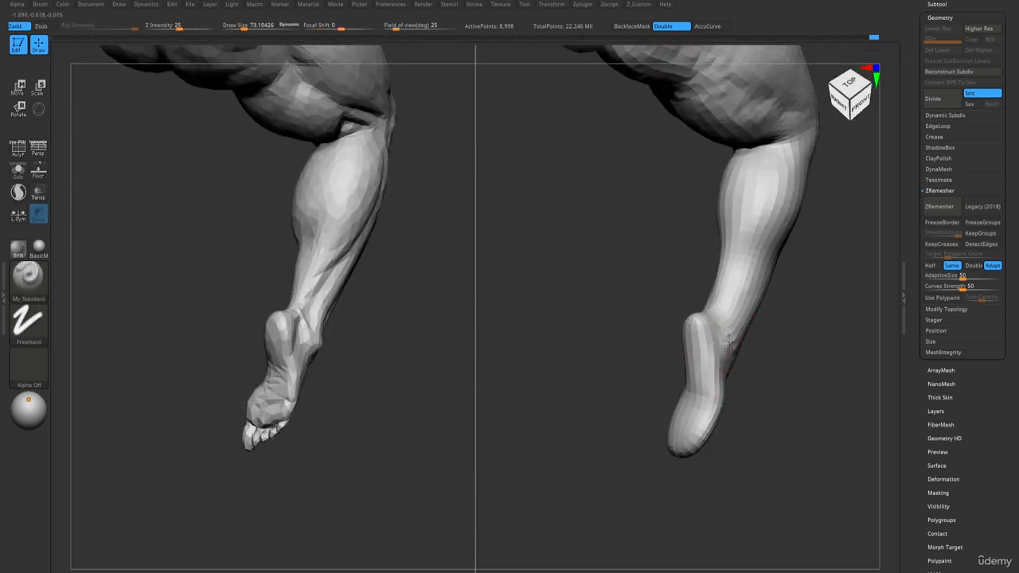
{"action": "mouse_move", "coordinate": [729, 340]}
{"action": "right_mouse_down"}
{"action": "mouse_move", "coordinate": [730, 366]}
{"action": "mouse_move", "coordinate": [664, 346]}
{"action": "right_mouse_up"}
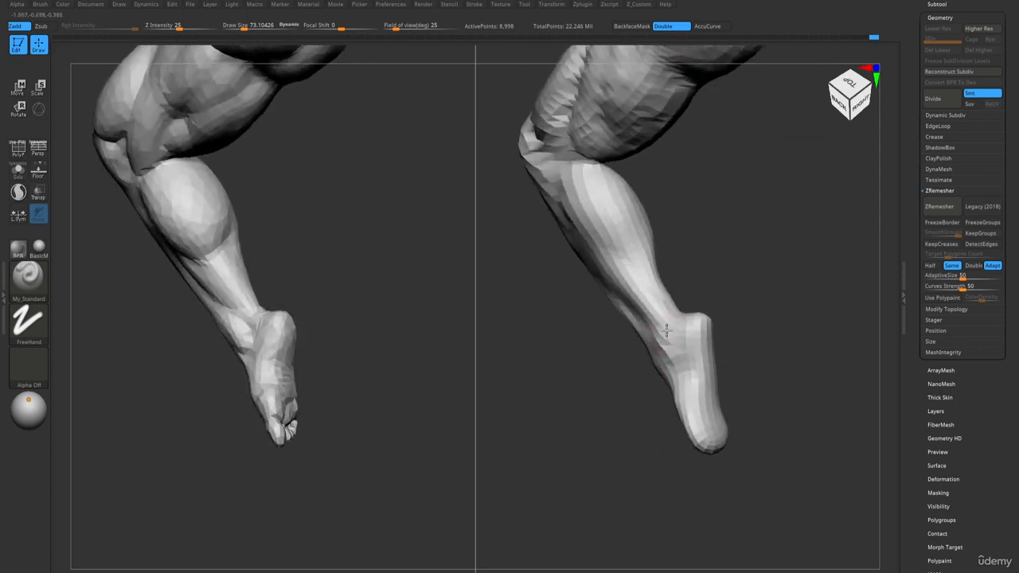
{"action": "mouse_move", "coordinate": [678, 381]}
{"action": "right_mouse_down"}
{"action": "mouse_move", "coordinate": [669, 409]}
{"action": "mouse_move", "coordinate": [727, 350]}
{"action": "mouse_move", "coordinate": [720, 305]}
{"action": "right_mouse_up"}
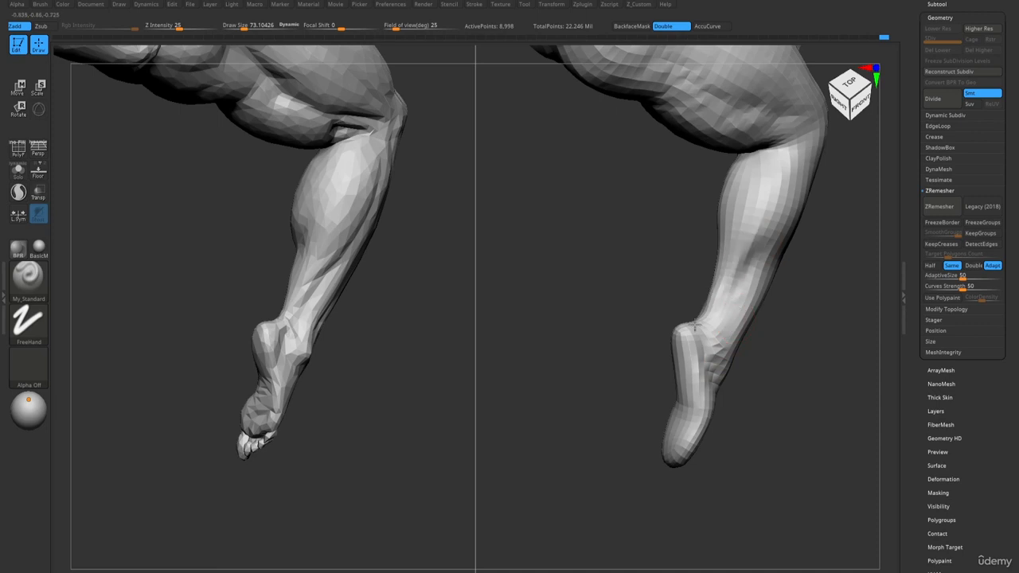
{"action": "right_click_drag", "start_coordinate": [699, 338], "coordinate": [690, 318], "text": "shift"}
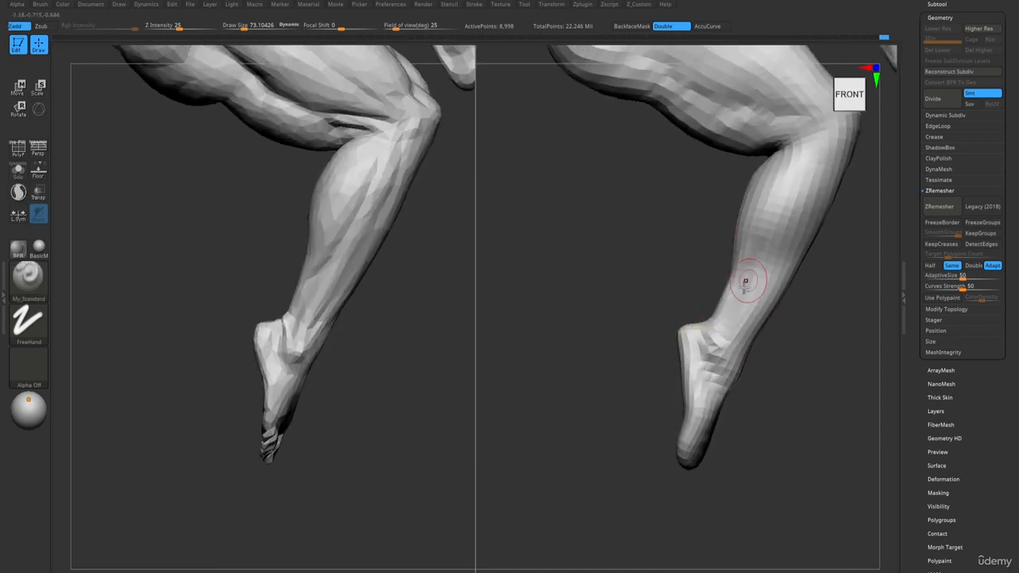
- Carve the muscle separation from the knee down the kneeling leg's outer calf with DamStandard at draw size about 86
{"action": "right_click_drag", "start_coordinate": [745, 281], "coordinate": [749, 257]}
{"action": "key", "text": "b"}
{"action": "key", "text": "d"}
{"action": "key", "text": "s"}
{"action": "key", "text": "s"}
{"action": "left_click_drag", "start_coordinate": [749, 237], "coordinate": [753, 237]}
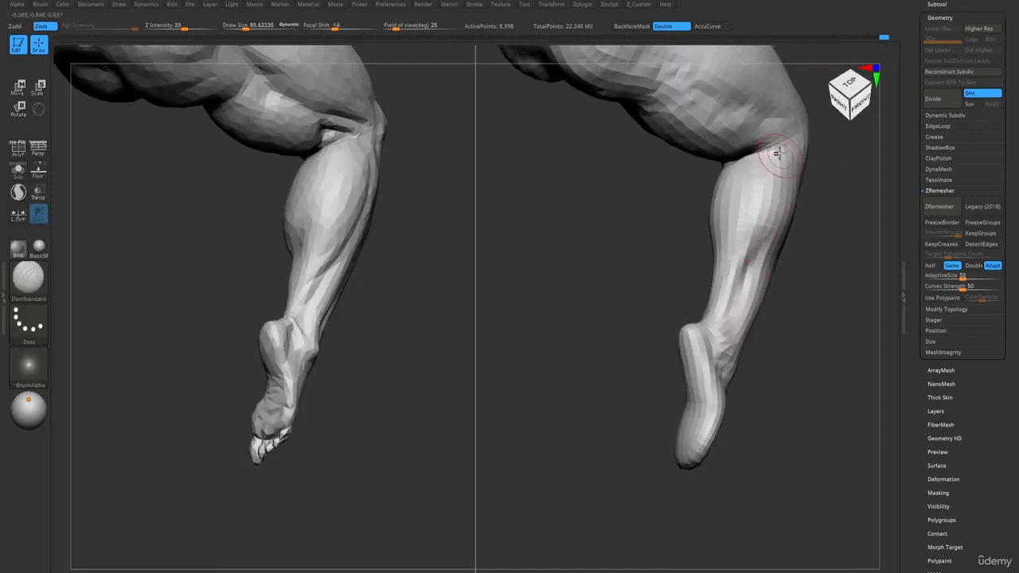
{"action": "left_click_drag", "start_coordinate": [777, 158], "coordinate": [754, 263]}
{"action": "left_click_drag", "start_coordinate": [784, 137], "coordinate": [742, 289]}
- Build up the outer calf muscle of the kneeling leg with the ClayBuildup brush at draw size about 109
{"action": "right_click_drag", "start_coordinate": [742, 288], "coordinate": [705, 300], "text": "shift"}
{"action": "key", "text": "b"}
{"action": "key", "text": "c"}
{"action": "key", "text": "b"}
{"action": "key", "text": "s"}
{"action": "left_click_drag", "start_coordinate": [704, 212], "coordinate": [707, 212]}
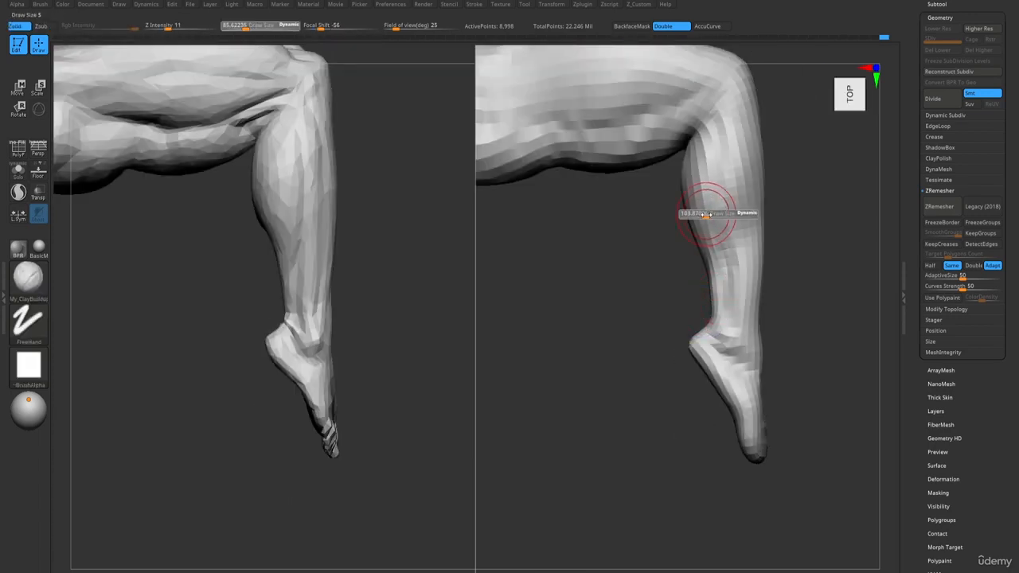
{"action": "left_click_drag", "start_coordinate": [713, 142], "coordinate": [706, 247]}
- Carve the lower border of the calf muscle on the kneeling leg's inner side with DamStandard at draw size about 109
{"action": "mouse_move", "coordinate": [703, 291]}
{"action": "right_mouse_down"}
{"action": "mouse_move", "coordinate": [728, 236]}
{"action": "mouse_move", "coordinate": [673, 320]}
{"action": "right_mouse_up"}
{"action": "key", "text": "b"}
{"action": "key", "text": "d"}
{"action": "key", "text": "s"}
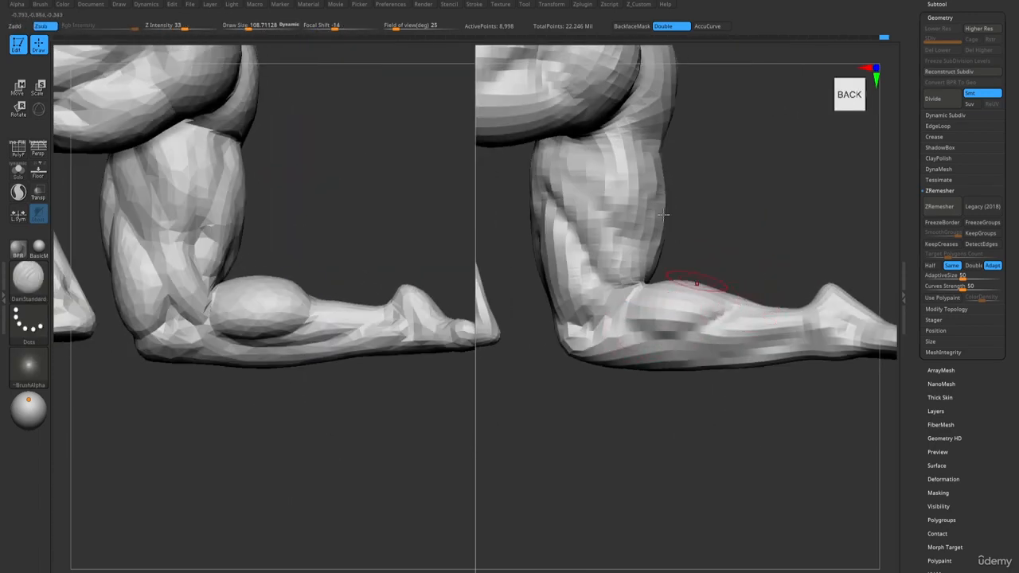
- Adjust the foot, heel and ankle of the raised leg with the Move brush at draw sizes of about 135 and 124
{"action": "mouse_move", "coordinate": [664, 214]}
{"action": "right_mouse_down", "text": "ctrl"}
{"action": "mouse_move", "coordinate": [655, 234]}
{"action": "mouse_move", "coordinate": [650, 202]}
{"action": "right_mouse_up", "text": "ctrl"}
{"action": "mouse_move", "coordinate": [649, 203]}
{"action": "right_mouse_down"}
{"action": "mouse_move", "coordinate": [693, 227]}
{"action": "mouse_move", "coordinate": [648, 229]}
{"action": "mouse_move", "coordinate": [623, 385]}
{"action": "mouse_move", "coordinate": [696, 391]}
{"action": "right_mouse_up"}
{"action": "key", "text": "b"}
{"action": "key", "text": "m"}
{"action": "key", "text": "v"}
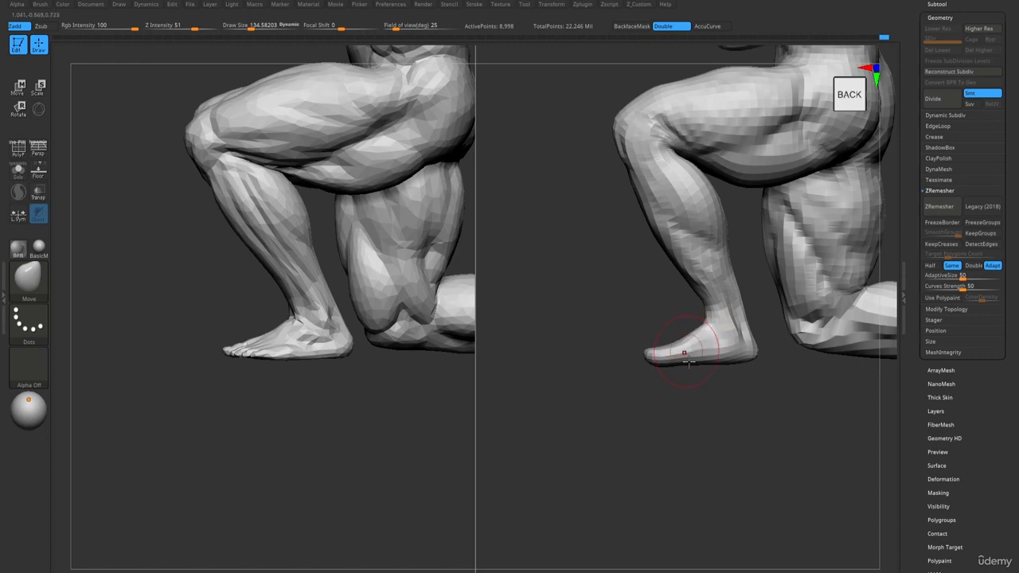
{"action": "mouse_move", "coordinate": [681, 370]}
{"action": "right_mouse_down"}
{"action": "mouse_move", "coordinate": [728, 375]}
{"action": "mouse_move", "coordinate": [676, 391]}
{"action": "mouse_move", "coordinate": [646, 369]}
{"action": "mouse_move", "coordinate": [660, 351]}
{"action": "mouse_move", "coordinate": [655, 387]}
{"action": "mouse_move", "coordinate": [671, 375]}
{"action": "right_mouse_up"}
{"action": "right_click_drag", "start_coordinate": [748, 372], "coordinate": [740, 380]}
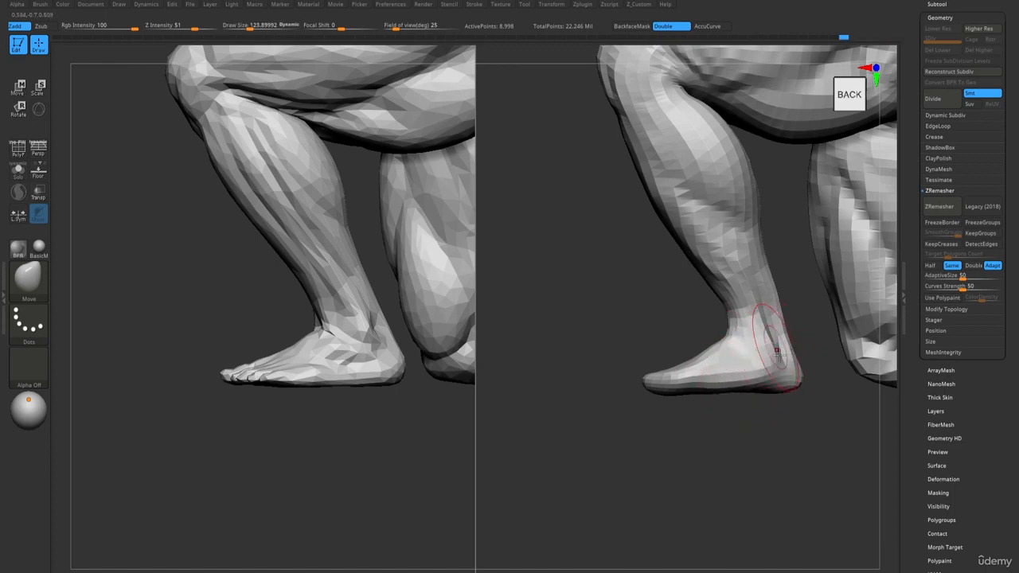
{"action": "key", "text": "d"}
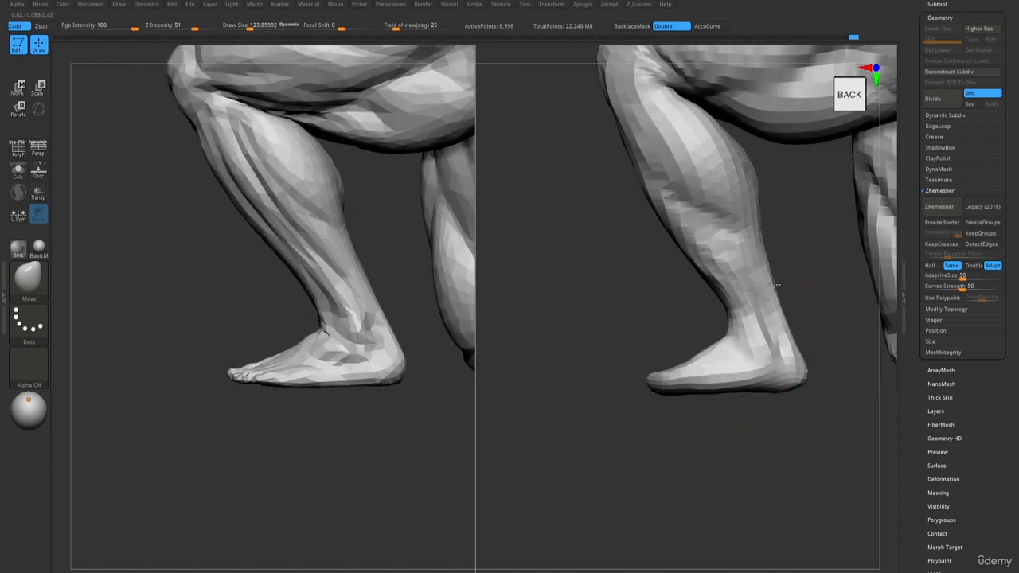
{"action": "key", "text": "shift+d"}
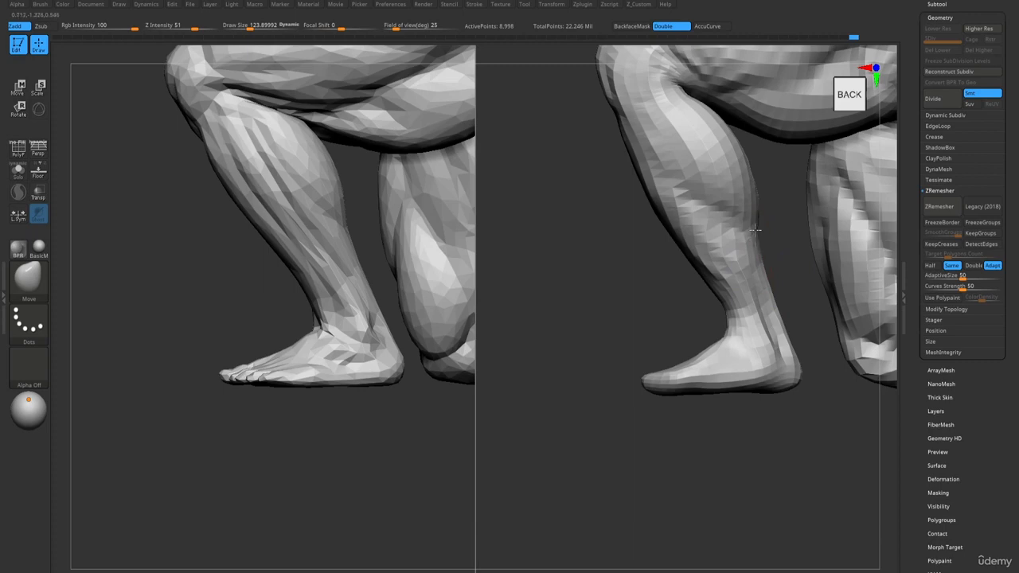
- Refine the shin contour of the raised leg with the Move brush at draw size about 140
{"action": "mouse_move", "coordinate": [711, 300]}
{"action": "right_mouse_down"}
{"action": "mouse_move", "coordinate": [679, 237]}
{"action": "mouse_move", "coordinate": [648, 244]}
{"action": "mouse_move", "coordinate": [692, 313]}
{"action": "right_mouse_up"}
{"action": "key", "text": "s"}
{"action": "left_click", "coordinate": [694, 314]}
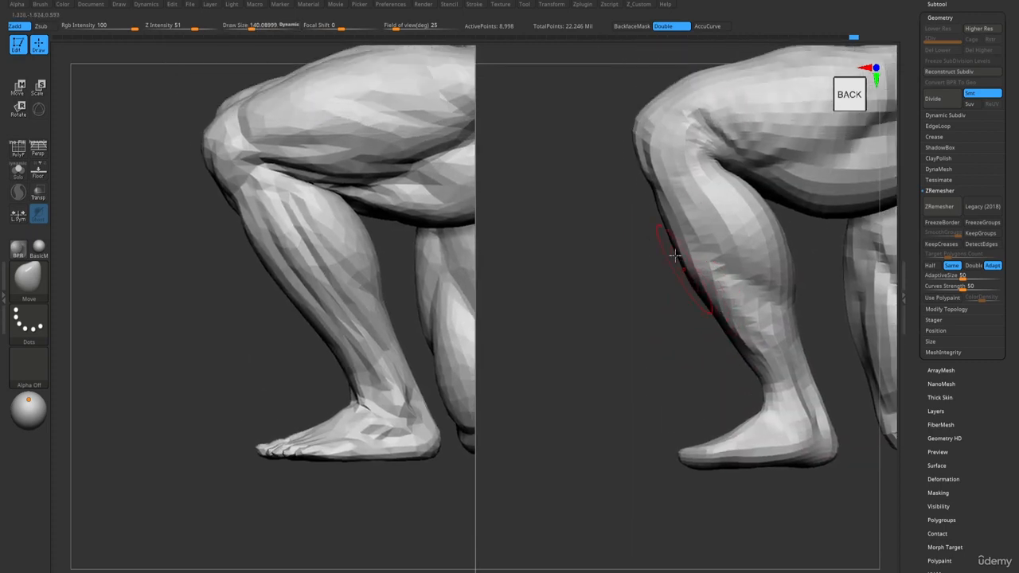
- Show the polygroup wireframe and hide the raised leg's foot with a lasso selection
{"action": "mouse_move", "coordinate": [675, 255]}
{"action": "right_mouse_down"}
{"action": "mouse_move", "coordinate": [657, 217]}
{"action": "mouse_move", "coordinate": [754, 239]}
{"action": "mouse_move", "coordinate": [768, 233]}
{"action": "mouse_move", "coordinate": [756, 223]}
{"action": "mouse_move", "coordinate": [727, 228]}
{"action": "mouse_move", "coordinate": [783, 239]}
{"action": "mouse_move", "coordinate": [788, 271]}
{"action": "mouse_move", "coordinate": [744, 305]}
{"action": "mouse_move", "coordinate": [750, 380]}
{"action": "mouse_move", "coordinate": [705, 362]}
{"action": "right_mouse_up"}
{"action": "key", "text": "shift+f"}
{"action": "left_click_drag", "start_coordinate": [642, 294], "coordinate": [801, 371], "text": "ctrl+alt+shift"}
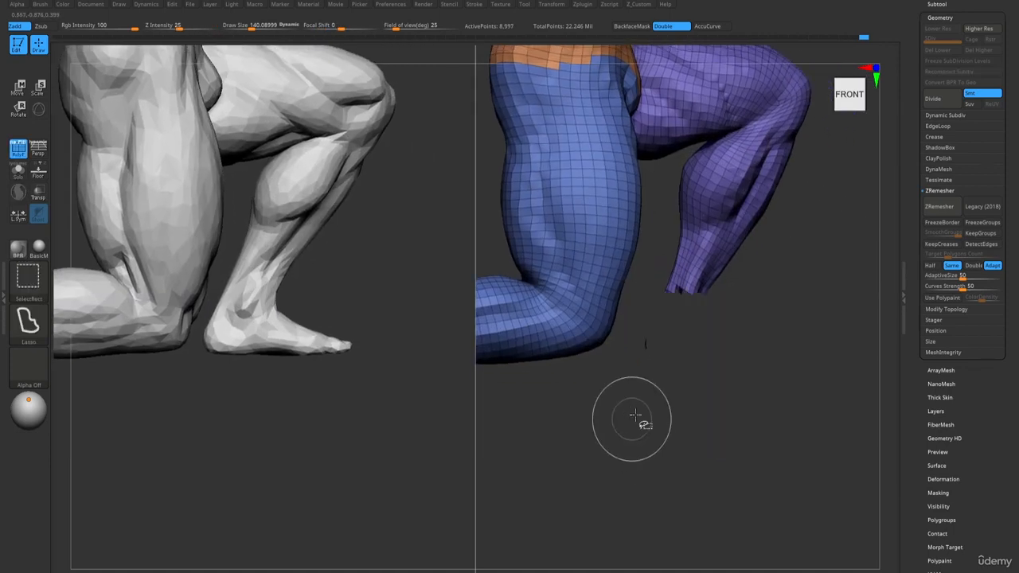
- Invert the visibility to isolate the raised leg's foot and grow the visible area up the lower leg
{"action": "left_click", "coordinate": [673, 348], "text": "ctrl+shift"}
{"action": "key", "text": "ctrl+shift+x"}
{"action": "key", "text": "ctrl+shift+x"}
{"action": "key", "text": "ctrl+shift+x"}
{"action": "key", "text": "ctrl+shift+x"}
{"action": "key", "text": "ctrl+shift+x"}
{"action": "key", "text": "ctrl+shift+x"}
{"action": "key", "text": "ctrl+shift+x"}
{"action": "key", "text": "ctrl+shift+x"}
{"action": "key", "text": "ctrl+shift+x"}
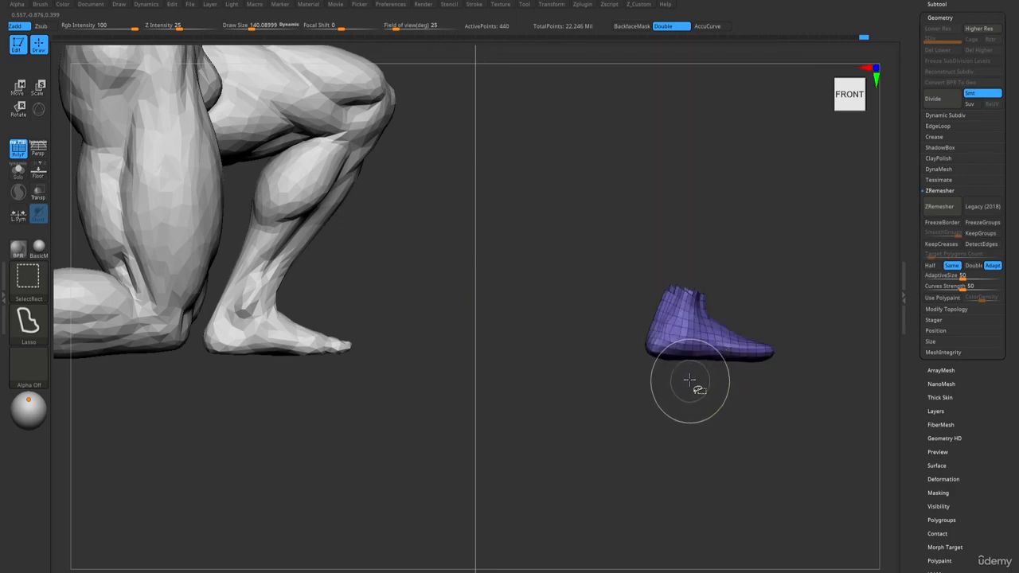
{"action": "right_click_drag", "start_coordinate": [691, 383], "coordinate": [633, 169], "text": "alt"}
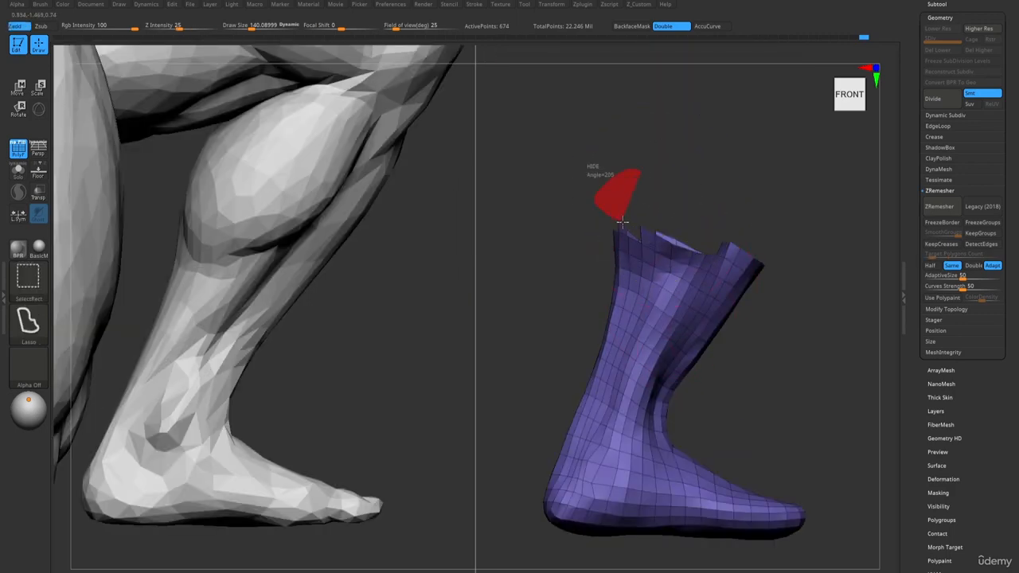
- Trim the uneven upper edge of the isolated lower leg by hiding its protruding polygons with lasso selections
{"action": "left_click_drag", "start_coordinate": [717, 265], "coordinate": [763, 272], "text": "ctrl+alt+shift"}
{"action": "right_click_drag", "start_coordinate": [687, 189], "coordinate": [673, 213]}
{"action": "left_click_drag", "start_coordinate": [686, 187], "coordinate": [693, 228], "text": "ctrl+alt+shift"}
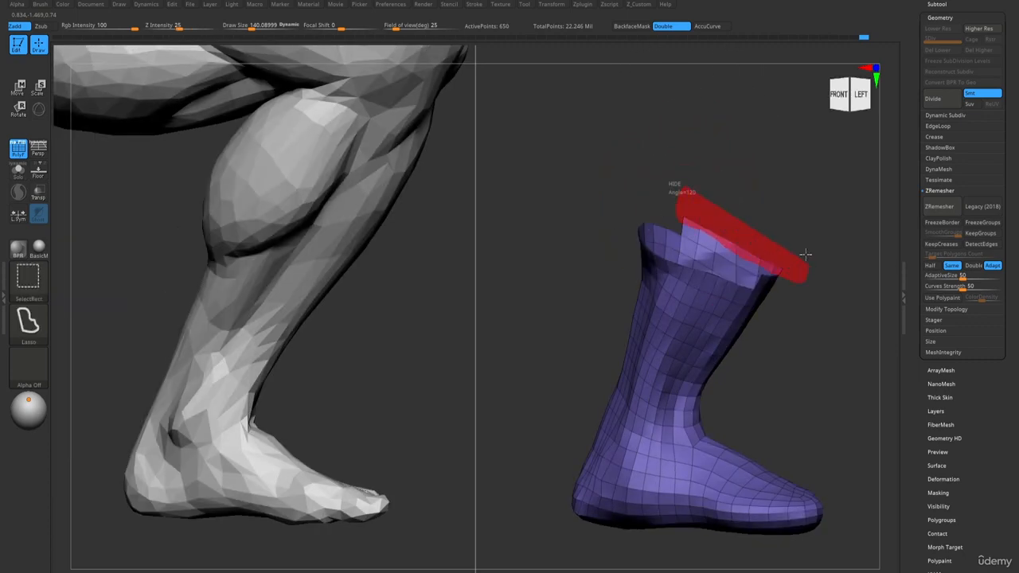
{"action": "left_click_drag", "start_coordinate": [806, 255], "coordinate": [804, 259], "text": "ctrl+alt+shift"}
{"action": "right_click_drag", "start_coordinate": [717, 256], "coordinate": [766, 254]}
{"action": "left_click_drag", "start_coordinate": [824, 245], "coordinate": [859, 277], "text": "ctrl+alt+shift"}
- Grow the visible area over the calf up to the knee, and make the isolated lower leg its own polygroup
{"action": "key", "text": "ctrl+shift+x"}
{"action": "key", "text": "ctrl+shift+x"}
{"action": "key", "text": "ctrl+shift+x"}
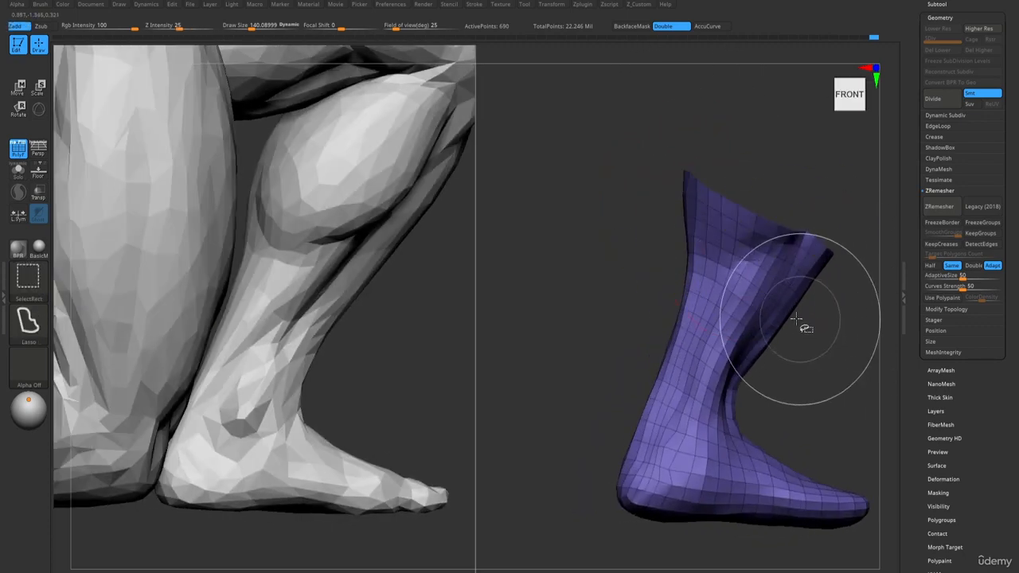
{"action": "key", "text": "ctrl+shift+x"}
{"action": "key", "text": "ctrl+shift+x"}
{"action": "key", "text": "ctrl+shift+x"}
{"action": "key", "text": "ctrl+shift+x"}
{"action": "key", "text": "ctrl+shift+x"}
{"action": "key", "text": "ctrl+shift+x"}
{"action": "right_click_drag", "start_coordinate": [697, 172], "coordinate": [659, 388], "text": "alt"}
{"action": "key", "text": "ctrl+shift+x"}
{"action": "key", "text": "ctrl+shift+x"}
{"action": "key", "text": "ctrl+shift+x"}
{"action": "key", "text": "ctrl+shift+x"}
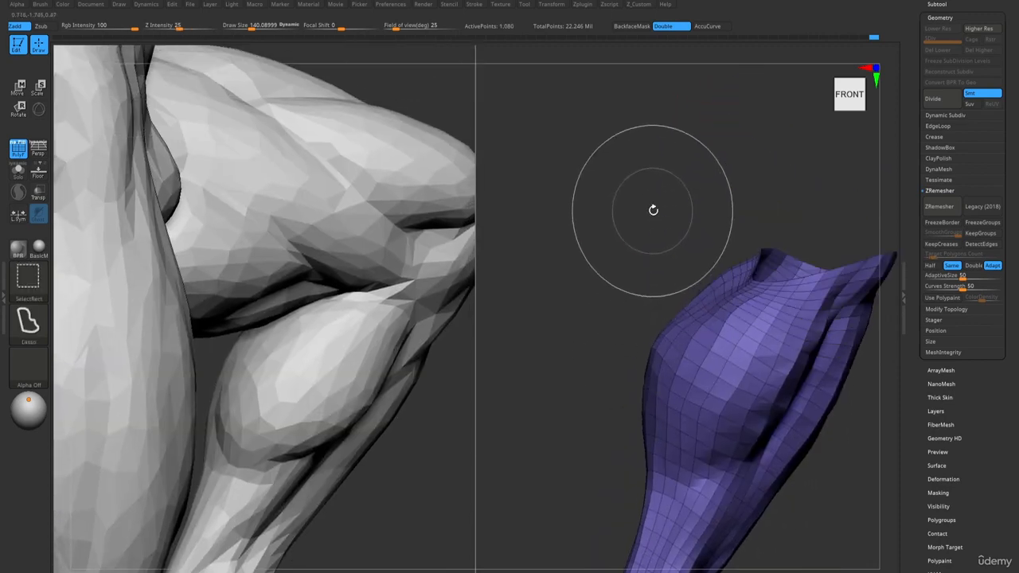
{"action": "key", "text": "ctrl+shift+x"}
{"action": "key", "text": "ctrl+shift+x"}
{"action": "key", "text": "ctrl+shift+x"}
{"action": "key", "text": "ctrl+shift+x"}
{"action": "key", "text": "ctrl+shift+x"}
{"action": "key", "text": "ctrl+shift+x"}
{"action": "right_click_drag", "start_coordinate": [657, 212], "coordinate": [650, 198]}
{"action": "key", "text": "ctrl+shift+x"}
{"action": "key", "text": "ctrl+shift+s"}
{"action": "key", "text": "ctrl+shift+s"}
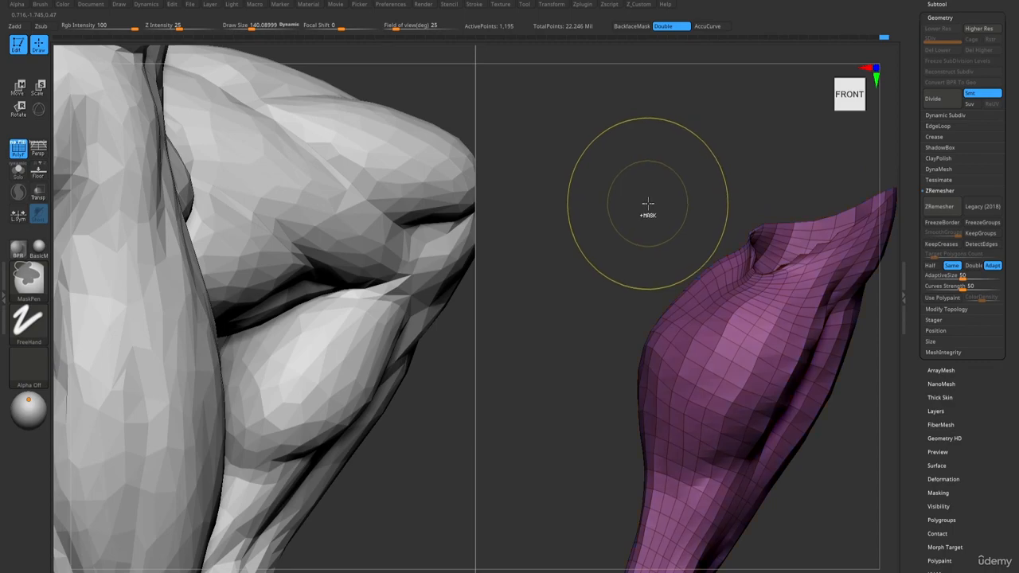
- Isolate the raised lower leg to work its calf with ClayBuildup at draw size about 182, and restore the full figure without wireframe
{"action": "left_click", "coordinate": [657, 204], "text": "ctrl+shift"}
{"action": "mouse_move", "coordinate": [658, 204]}
{"action": "right_mouse_down"}
{"action": "mouse_move", "coordinate": [687, 308]}
{"action": "mouse_move", "coordinate": [711, 292]}
{"action": "mouse_move", "coordinate": [667, 247]}
{"action": "right_mouse_up"}
{"action": "left_click", "coordinate": [711, 292], "text": "ctrl+shift"}
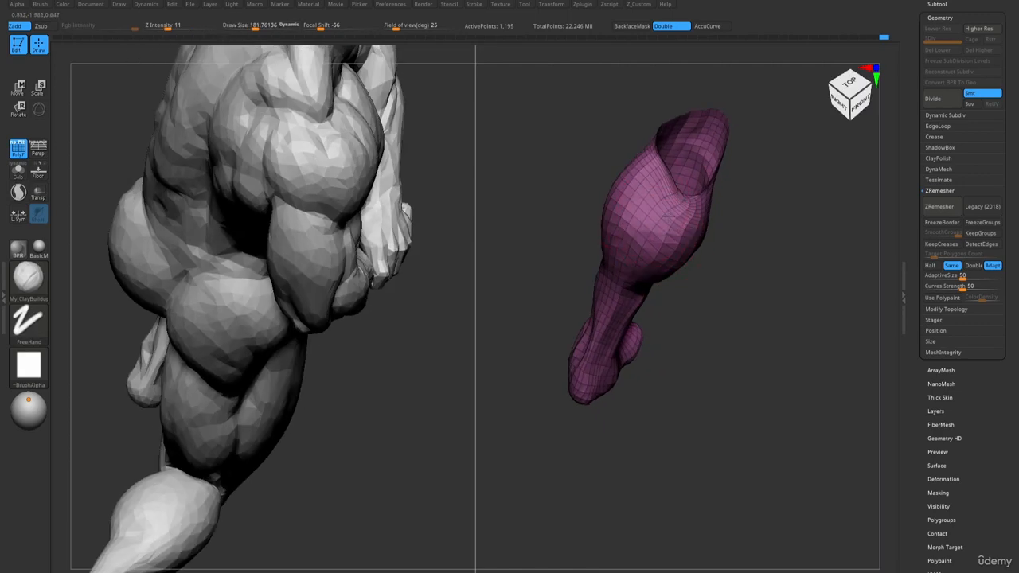
{"action": "right_click_drag", "start_coordinate": [655, 264], "coordinate": [637, 205]}
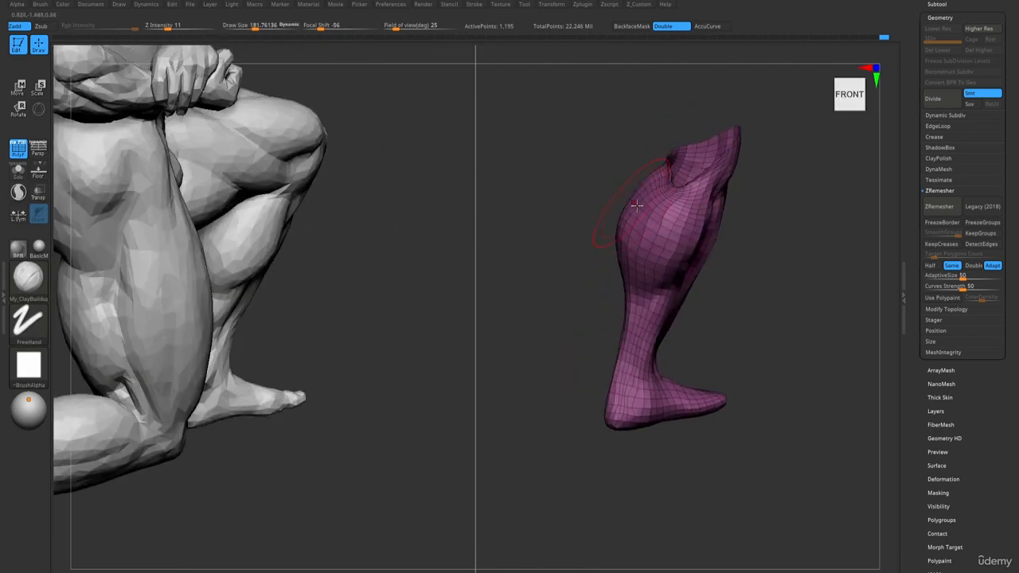
{"action": "left_click", "coordinate": [750, 334], "text": "ctrl+shift"}
{"action": "right_click_drag", "start_coordinate": [750, 333], "coordinate": [758, 380]}
{"action": "key", "text": "shift+f"}
{"action": "right_click_drag", "start_coordinate": [762, 430], "coordinate": [717, 350], "text": "ctrl"}
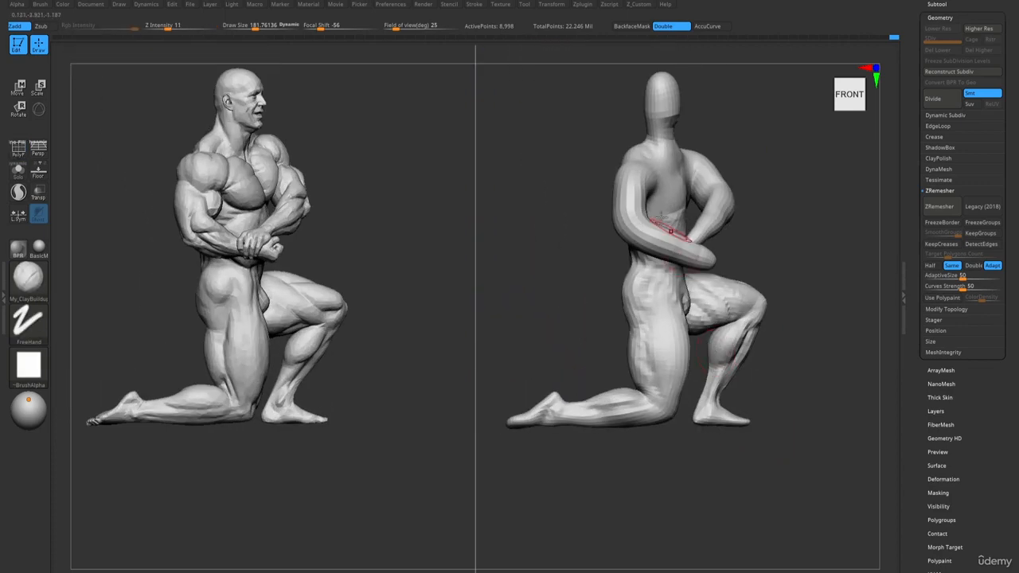
- Isolate the torso and head, and sculpt both chest muscles and their lower borders with ClayBuildup at draw size about 229
{"action": "right_click_drag", "start_coordinate": [670, 230], "coordinate": [702, 306], "text": "alt"}
{"action": "right_click_drag", "start_coordinate": [671, 263], "coordinate": [712, 290], "text": "ctrl"}
{"action": "left_click", "coordinate": [740, 317], "text": "ctrl+shift"}
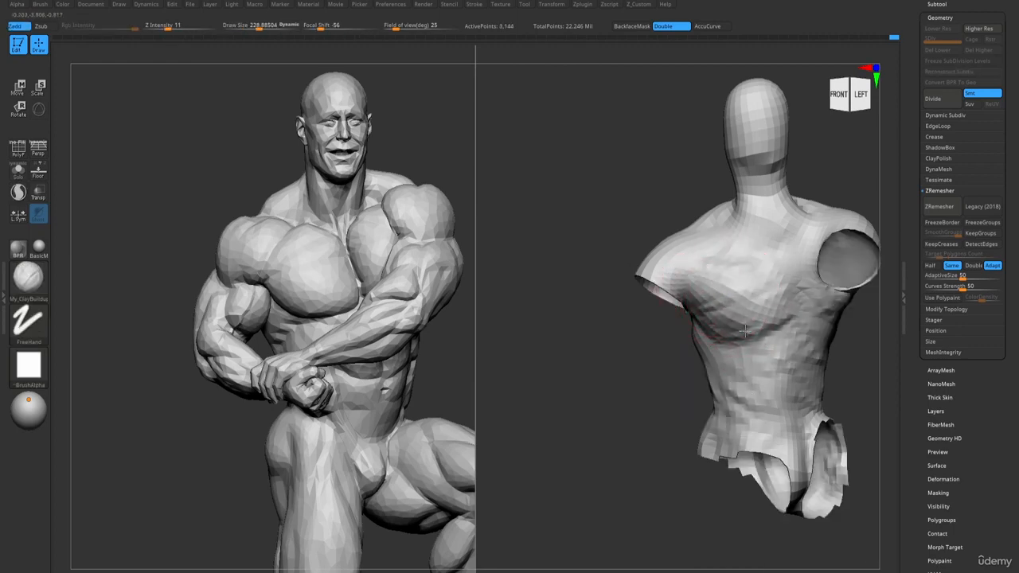
{"action": "key", "text": "b"}
{"action": "key", "text": "d"}
{"action": "key", "text": "s"}
{"action": "key", "text": "1"}
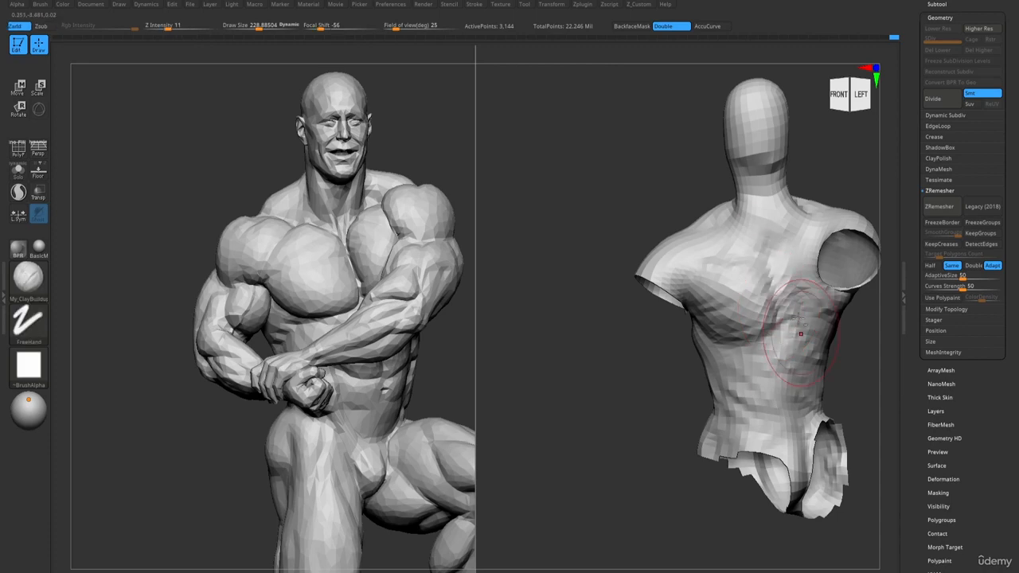
{"action": "left_click_drag", "start_coordinate": [798, 306], "coordinate": [802, 275]}
{"action": "right_click_drag", "start_coordinate": [777, 408], "coordinate": [754, 373], "text": "alt"}
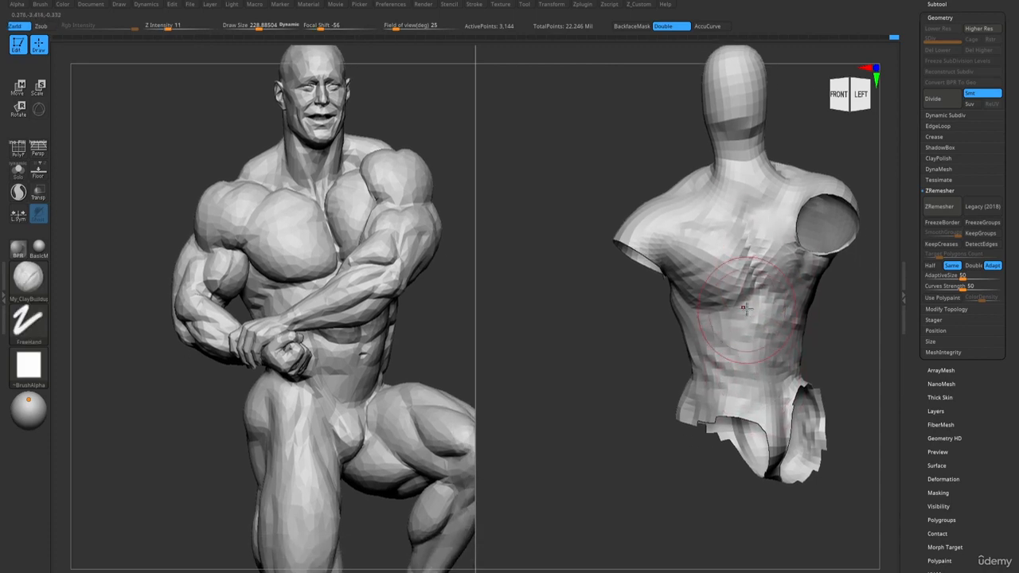
- Build up the rib side, latissimus and shoulder blade areas of the isolated torso with ClayBuildup at draw sizes of about 229 and 236
{"action": "right_click_drag", "start_coordinate": [700, 316], "coordinate": [639, 276]}
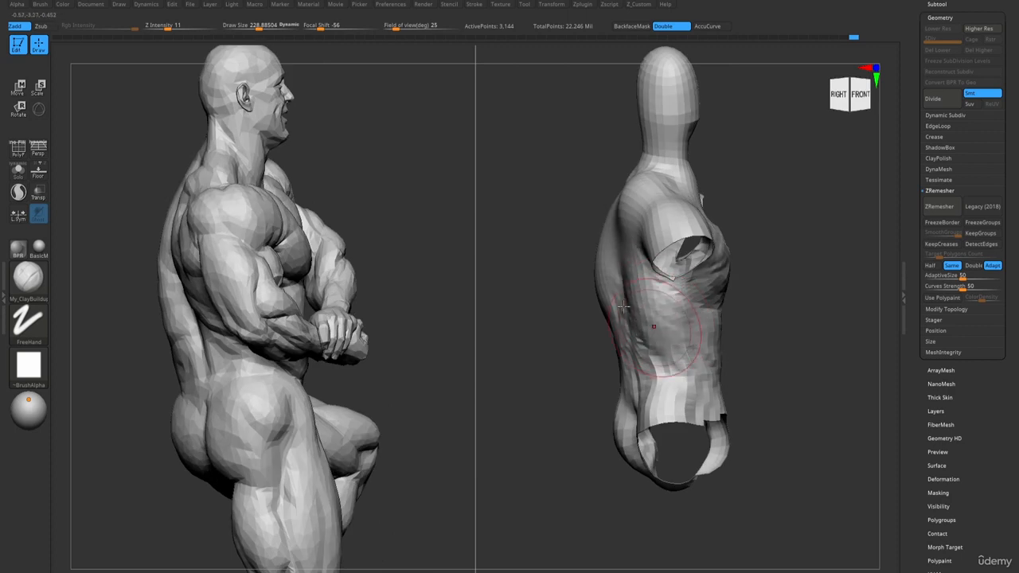
{"action": "right_click_drag", "start_coordinate": [656, 342], "coordinate": [634, 285]}
{"action": "mouse_move", "coordinate": [634, 284]}
{"action": "left_mouse_down"}
{"action": "mouse_move", "coordinate": [637, 262]}
{"action": "mouse_move", "coordinate": [629, 303]}
{"action": "mouse_move", "coordinate": [598, 245]}
{"action": "mouse_move", "coordinate": [629, 310]}
{"action": "left_mouse_up"}
{"action": "mouse_move", "coordinate": [651, 377]}
{"action": "right_mouse_down"}
{"action": "mouse_move", "coordinate": [676, 342]}
{"action": "mouse_move", "coordinate": [736, 367]}
{"action": "right_mouse_up"}
{"action": "mouse_move", "coordinate": [657, 230]}
{"action": "left_mouse_down"}
{"action": "mouse_move", "coordinate": [641, 258]}
{"action": "mouse_move", "coordinate": [639, 234]}
{"action": "mouse_move", "coordinate": [676, 203]}
{"action": "mouse_move", "coordinate": [667, 301]}
{"action": "mouse_move", "coordinate": [619, 254]}
{"action": "left_mouse_up"}
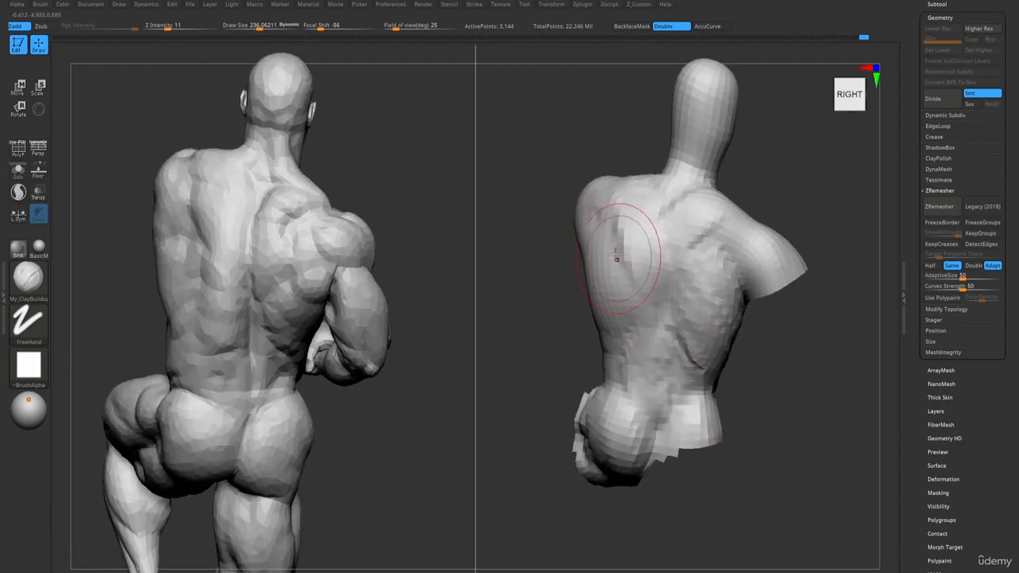
{"action": "right_click_drag", "start_coordinate": [618, 255], "coordinate": [616, 262]}
{"action": "mouse_move", "coordinate": [695, 319]}
{"action": "left_mouse_down"}
{"action": "mouse_move", "coordinate": [727, 353]}
{"action": "mouse_move", "coordinate": [712, 291]}
{"action": "left_mouse_up"}
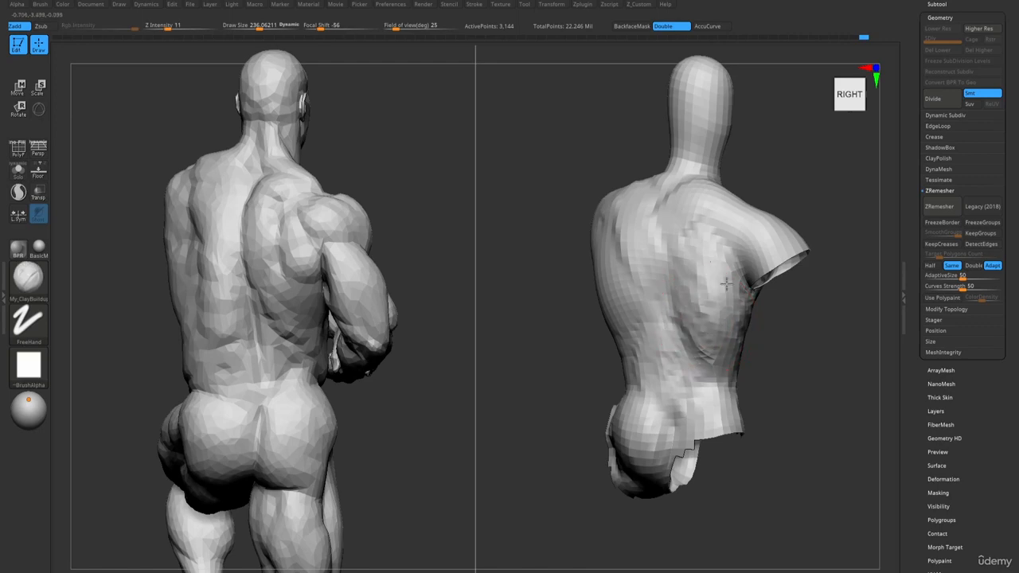
- Unhide the whole figure and define the right biceps and inner elbow crease with ClayBuildup and DamStandard at draw size about 182
{"action": "left_click", "coordinate": [785, 343], "text": "ctrl+shift"}
{"action": "key", "text": "b"}
{"action": "key", "text": "d"}
{"action": "key", "text": "s"}
{"action": "mouse_move", "coordinate": [746, 245]}
{"action": "right_mouse_down"}
{"action": "mouse_move", "coordinate": [784, 259]}
{"action": "mouse_move", "coordinate": [754, 267]}
{"action": "mouse_move", "coordinate": [746, 254]}
{"action": "mouse_move", "coordinate": [742, 269]}
{"action": "mouse_move", "coordinate": [770, 256]}
{"action": "mouse_move", "coordinate": [783, 263]}
{"action": "right_mouse_up"}
{"action": "key", "text": "b"}
{"action": "key", "text": "c"}
{"action": "key", "text": "b"}
{"action": "key", "text": "bracketleft"}
{"action": "mouse_move", "coordinate": [784, 262]}
{"action": "right_mouse_down", "text": "alt"}
{"action": "mouse_move", "coordinate": [772, 294]}
{"action": "mouse_move", "coordinate": [784, 314]}
{"action": "mouse_move", "coordinate": [760, 329]}
{"action": "mouse_move", "coordinate": [809, 349]}
{"action": "right_mouse_up", "text": "alt"}
{"action": "key", "text": "b"}
{"action": "key", "text": "d"}
{"action": "key", "text": "s"}
{"action": "right_click_drag", "start_coordinate": [732, 299], "coordinate": [734, 287]}
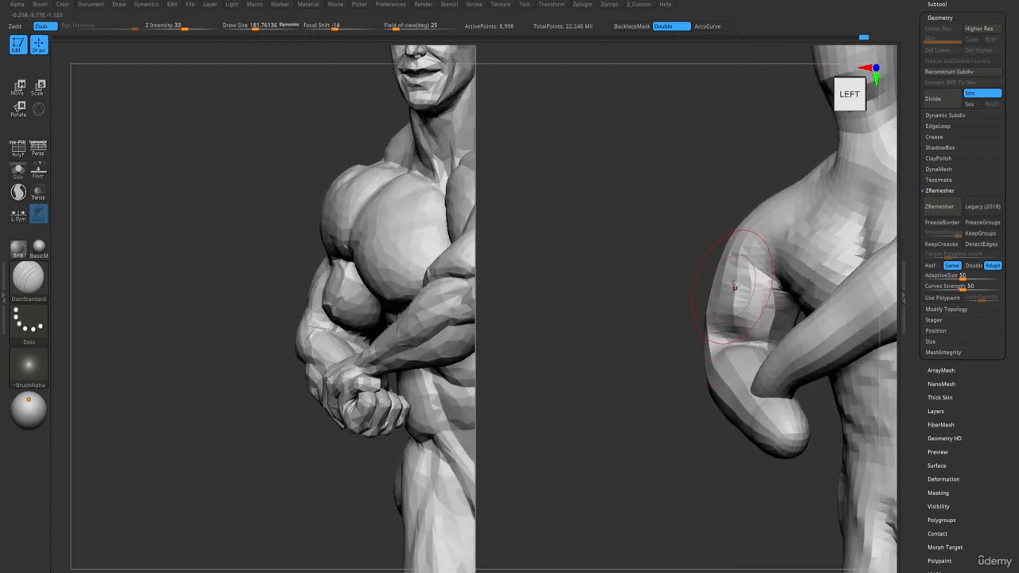
- Push out the right shoulder's deltoid contour with the Move brush at draw sizes of about 163 and 229
{"action": "key", "text": "w"}
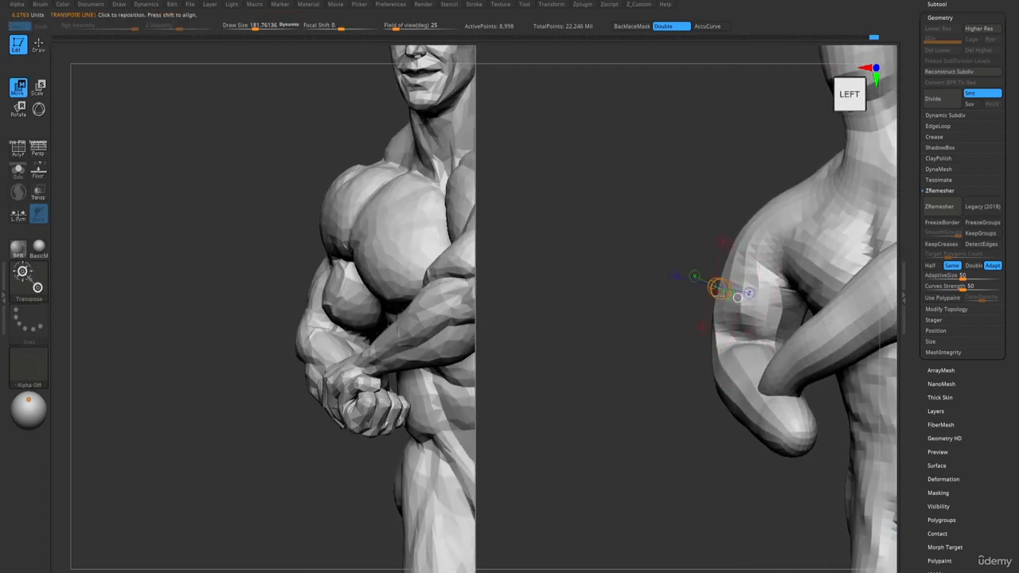
{"action": "key", "text": "q"}
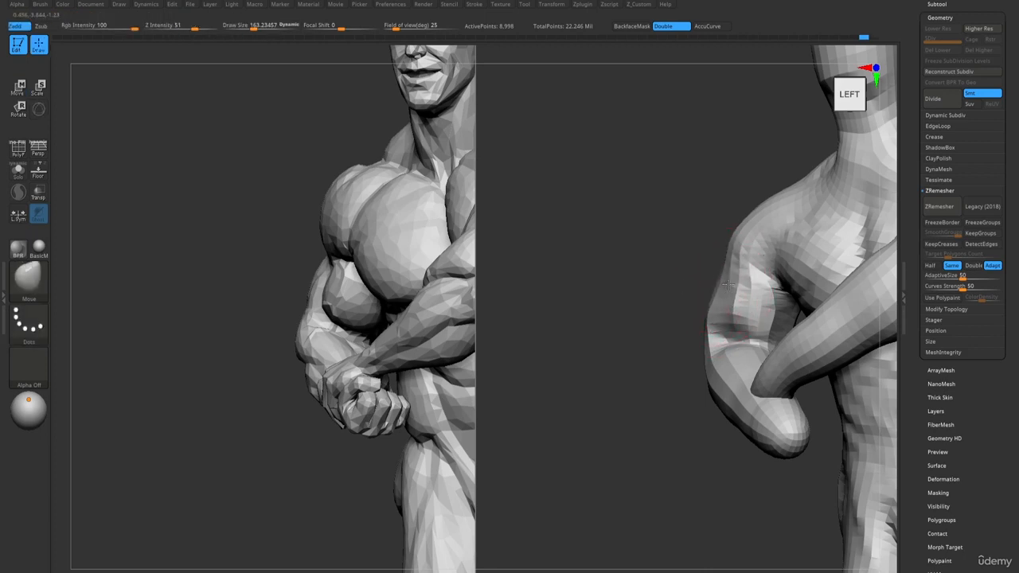
{"action": "right_click_drag", "start_coordinate": [727, 284], "coordinate": [693, 275]}
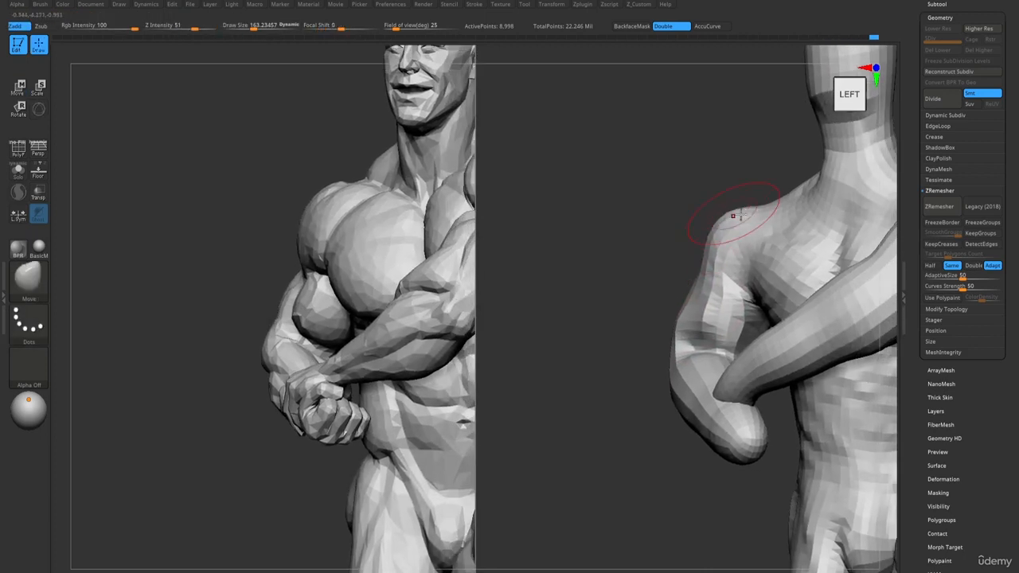
{"action": "right_click_drag", "start_coordinate": [764, 195], "coordinate": [728, 240]}
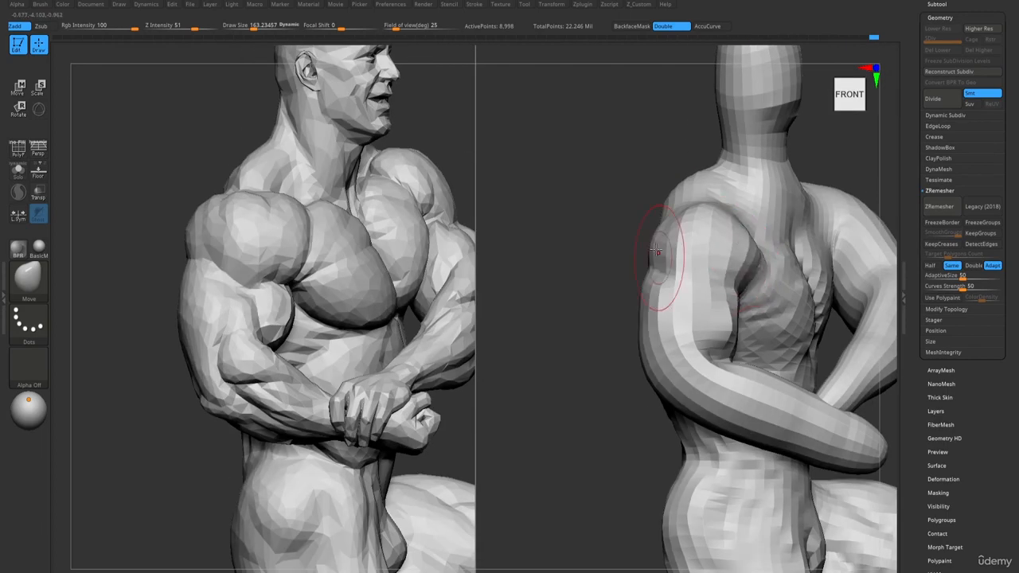
{"action": "right_click_drag", "start_coordinate": [657, 251], "coordinate": [675, 231]}
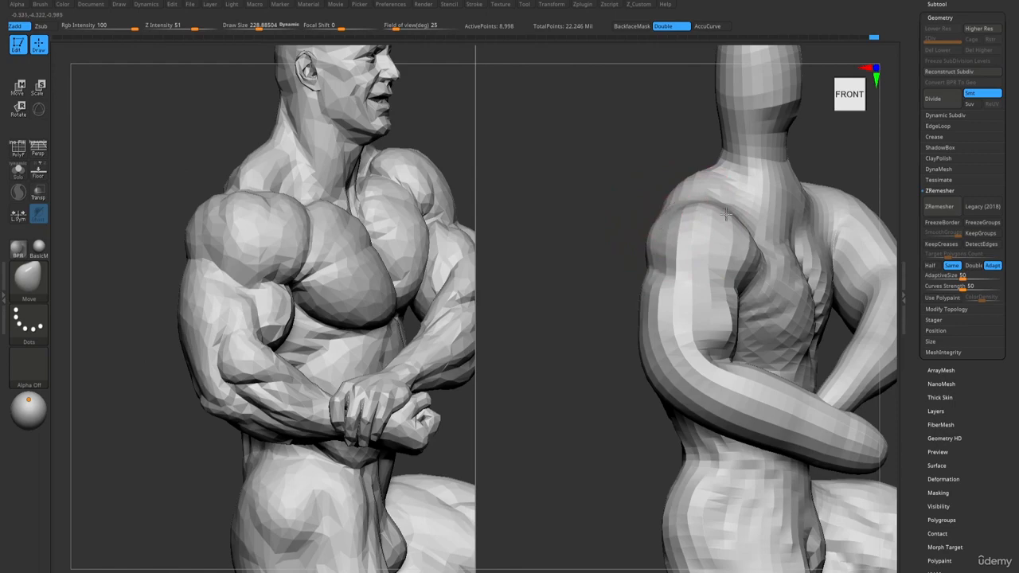
- Refine the right deltoid and its border with the chest using DamStandard, Move and ClayBuildup at draw size about 229
{"action": "right_click_drag", "start_coordinate": [722, 186], "coordinate": [692, 196]}
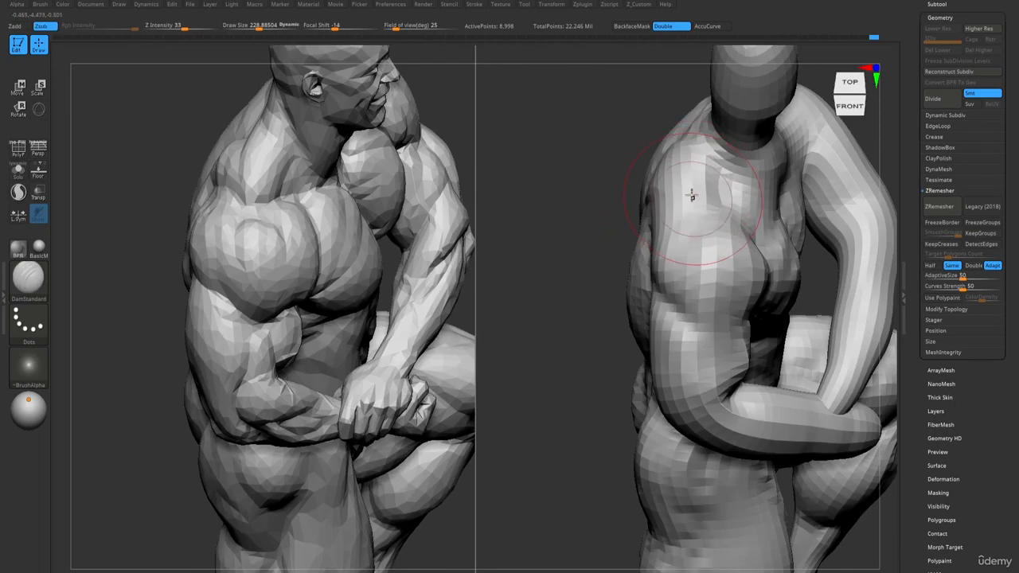
{"action": "right_click_drag", "start_coordinate": [681, 141], "coordinate": [689, 148]}
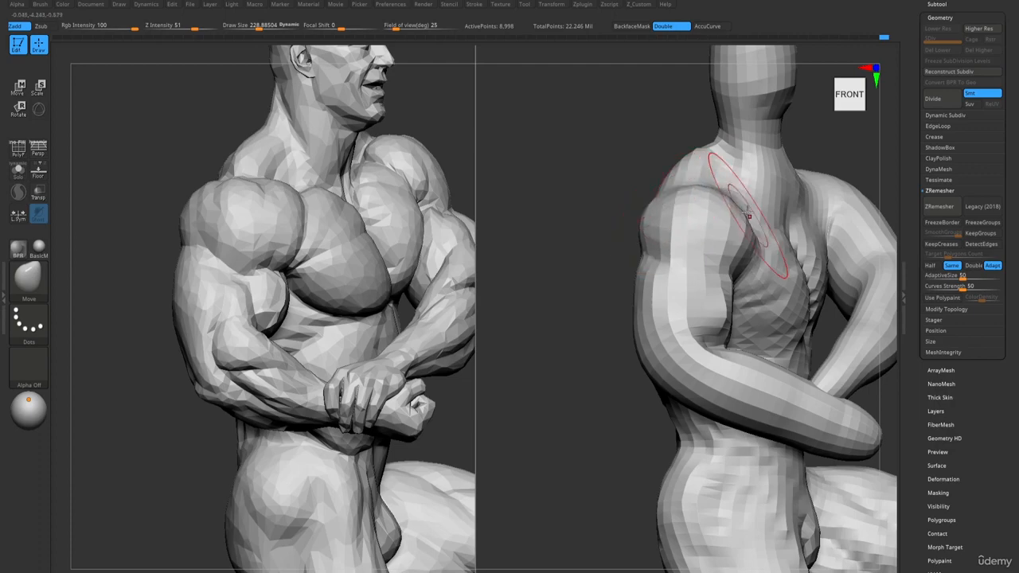
{"action": "mouse_move", "coordinate": [733, 280]}
{"action": "right_mouse_down"}
{"action": "mouse_move", "coordinate": [681, 299]}
{"action": "mouse_move", "coordinate": [712, 314]}
{"action": "mouse_move", "coordinate": [707, 333]}
{"action": "right_mouse_up"}
{"action": "key", "text": "1"}
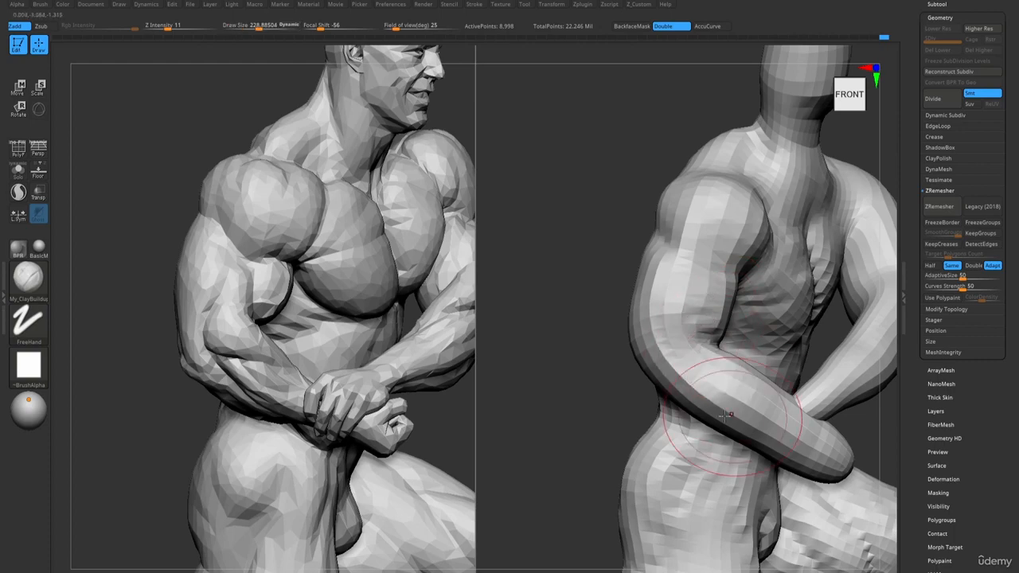
{"action": "right_click_drag", "start_coordinate": [717, 421], "coordinate": [740, 391]}
- Lasso-mask the lower part of the left forearm and invert the mask so only that part can be edited
{"action": "right_click_drag", "start_coordinate": [812, 458], "coordinate": [605, 273]}
{"action": "mouse_move", "coordinate": [560, 246]}
{"action": "left_mouse_down", "text": "ctrl"}
{"action": "mouse_move", "coordinate": [582, 332]}
{"action": "mouse_move", "coordinate": [889, 308]}
{"action": "mouse_move", "coordinate": [807, 371]}
{"action": "mouse_move", "coordinate": [789, 305]}
{"action": "mouse_move", "coordinate": [795, 374]}
{"action": "left_mouse_up", "text": "ctrl"}
{"action": "left_click", "coordinate": [800, 406], "text": "ctrl+shift"}
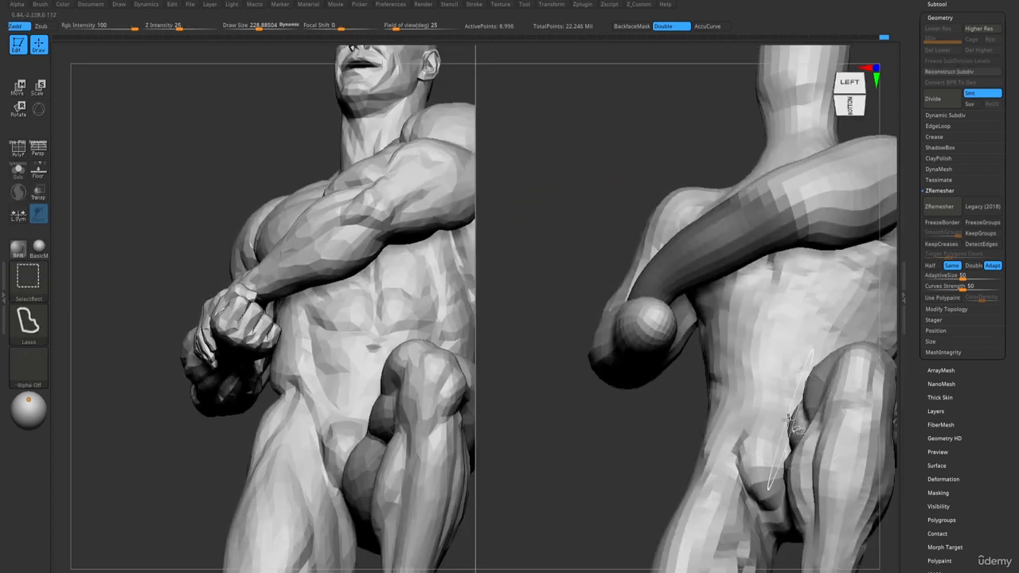
{"action": "left_click", "coordinate": [646, 389], "text": "ctrl"}
{"action": "right_click", "coordinate": [637, 394]}
{"action": "left_click", "coordinate": [589, 201], "text": "ctrl"}
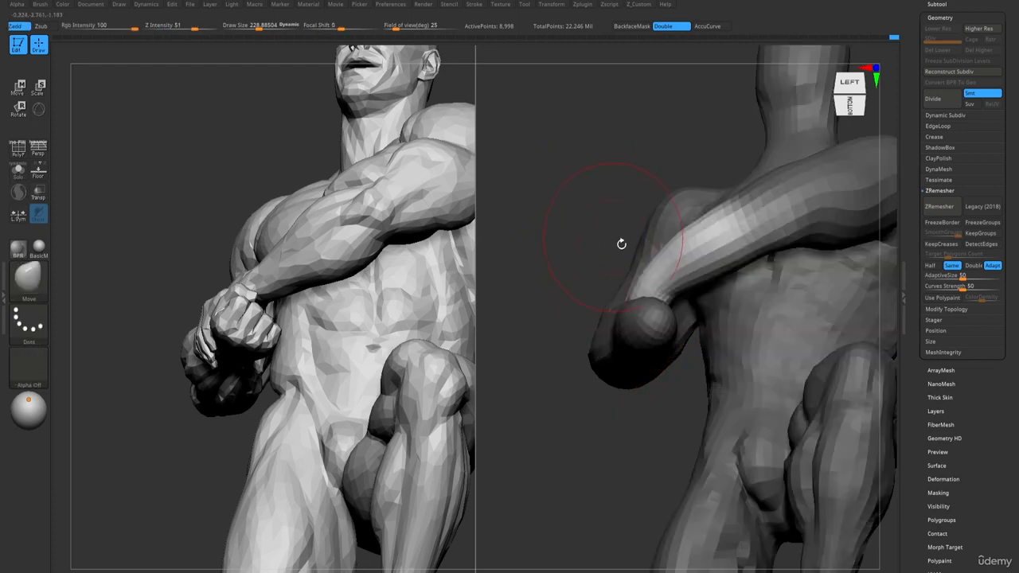
- Bend the left forearm's end down toward the right wrist with a large Move brush, and clear the mask
{"action": "key", "text": "s"}
{"action": "mouse_move", "coordinate": [635, 261]}
{"action": "left_mouse_down"}
{"action": "mouse_move", "coordinate": [659, 264]}
{"action": "mouse_move", "coordinate": [649, 245]}
{"action": "mouse_move", "coordinate": [632, 245]}
{"action": "left_mouse_up"}
{"action": "key", "text": "s"}
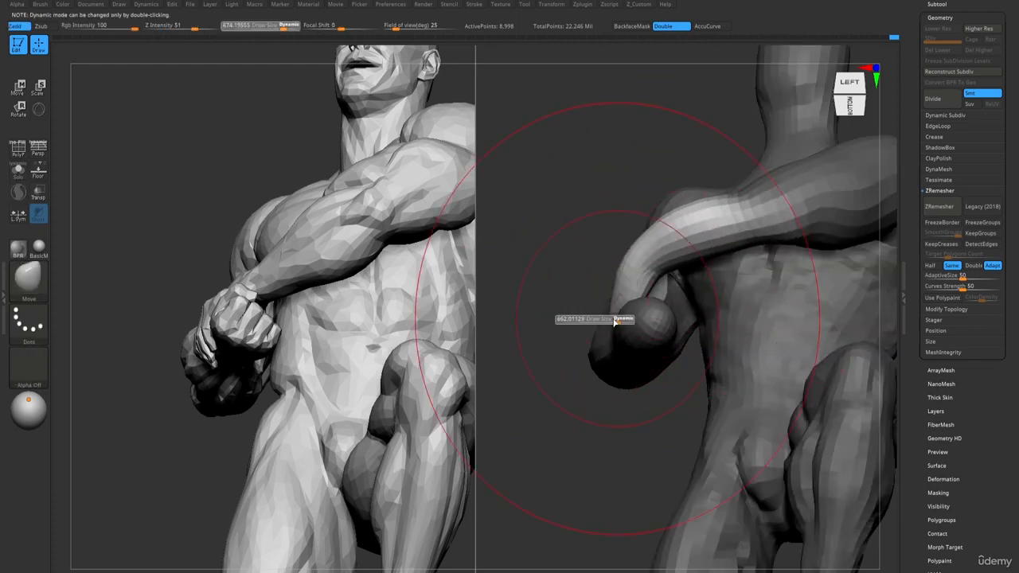
{"action": "left_click_drag", "start_coordinate": [616, 320], "coordinate": [603, 319]}
{"action": "left_click_drag", "start_coordinate": [559, 218], "coordinate": [632, 354]}
{"action": "mouse_move", "coordinate": [633, 354]}
{"action": "right_mouse_down", "text": "alt"}
{"action": "mouse_move", "coordinate": [694, 382]}
{"action": "mouse_move", "coordinate": [686, 314]}
{"action": "right_mouse_up", "text": "alt"}
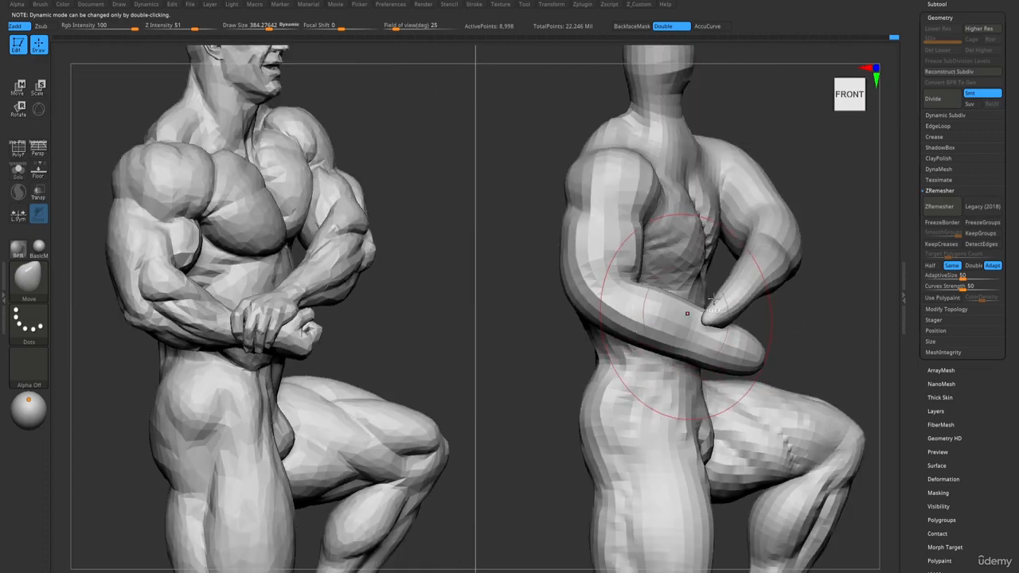
- Hide the left arm and reshape the right forearm's wrist and hand end with the Move brush at draw sizes of about 215 and 169
{"action": "left_click", "coordinate": [788, 278], "text": "ctrl+shift"}
{"action": "left_click", "coordinate": [804, 296], "text": "ctrl+shift"}
{"action": "right_click_drag", "start_coordinate": [662, 354], "coordinate": [697, 347], "text": "alt"}
{"action": "right_click_drag", "start_coordinate": [698, 347], "coordinate": [707, 391], "text": "ctrl"}
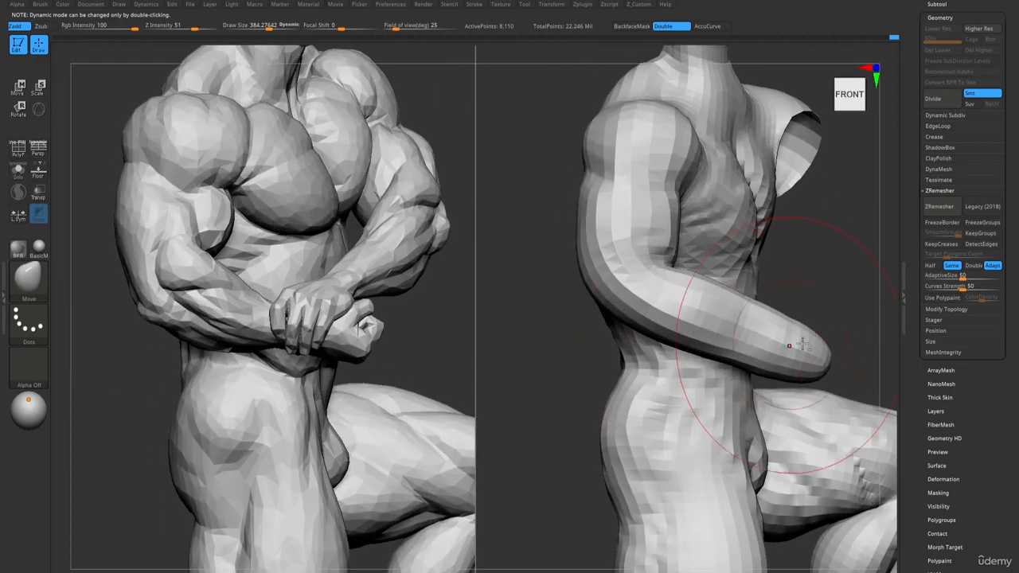
{"action": "key", "text": "s"}
{"action": "left_click_drag", "start_coordinate": [791, 341], "coordinate": [777, 342]}
{"action": "right_click_drag", "start_coordinate": [807, 342], "coordinate": [786, 369]}
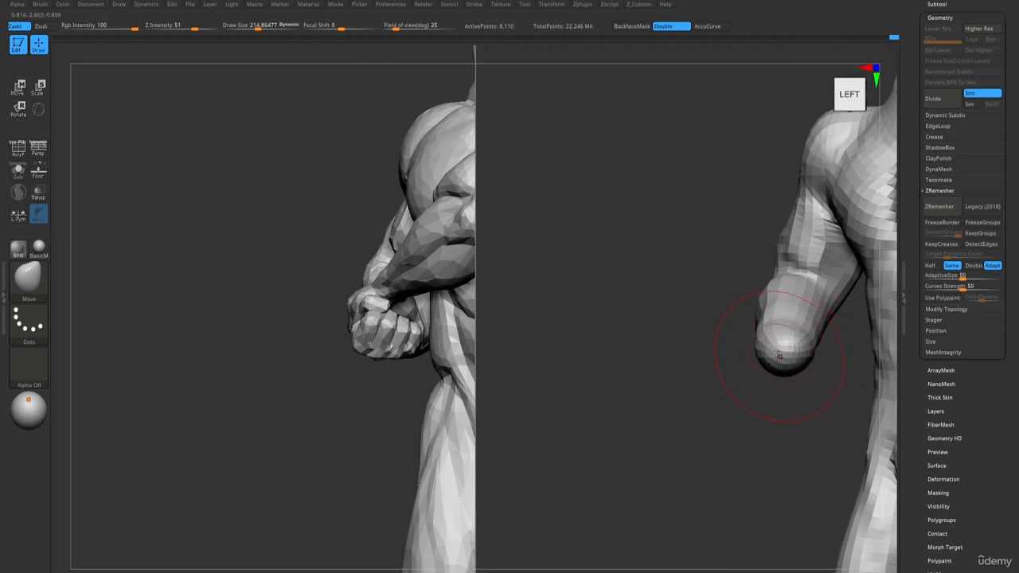
{"action": "right_click_drag", "start_coordinate": [779, 357], "coordinate": [740, 341]}
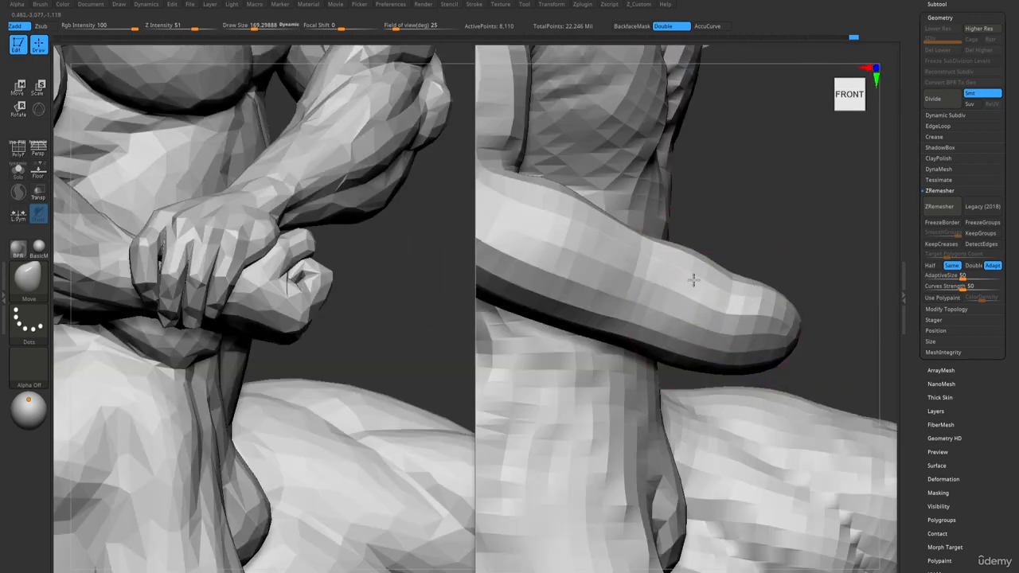
- Build up the right biceps and inner upper arm with ClayBuildup, and reshape them with the Move brush at draw size about 169
{"action": "right_click_drag", "start_coordinate": [704, 338], "coordinate": [892, 372], "text": "alt"}
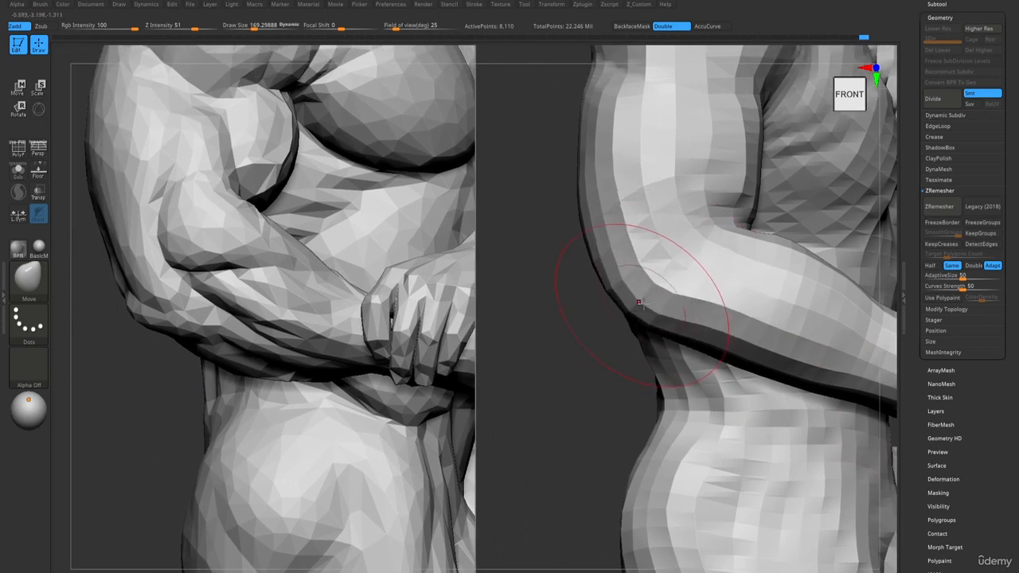
{"action": "right_click_drag", "start_coordinate": [639, 302], "coordinate": [642, 437], "text": "alt"}
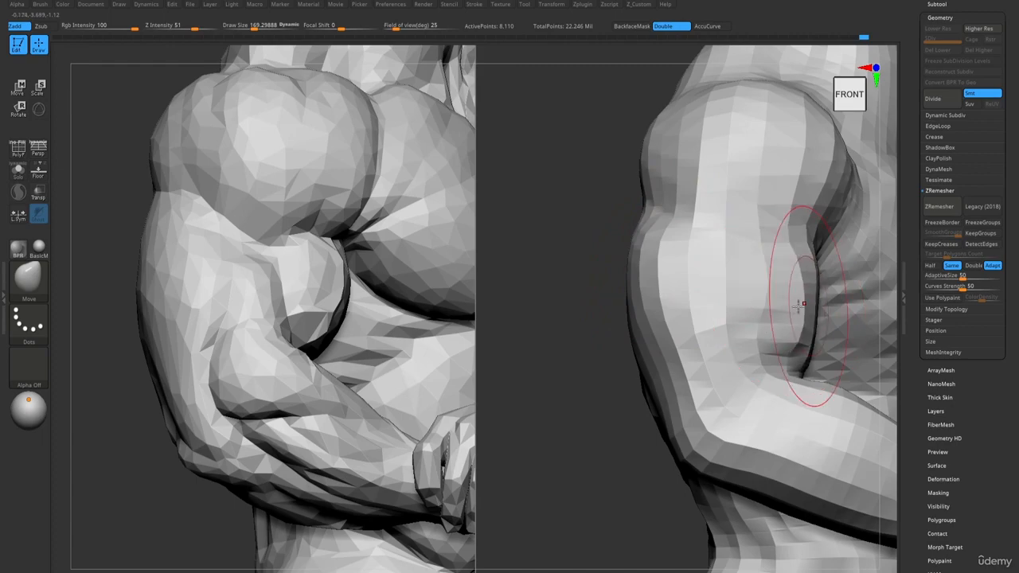
{"action": "right_click_drag", "start_coordinate": [799, 304], "coordinate": [755, 272]}
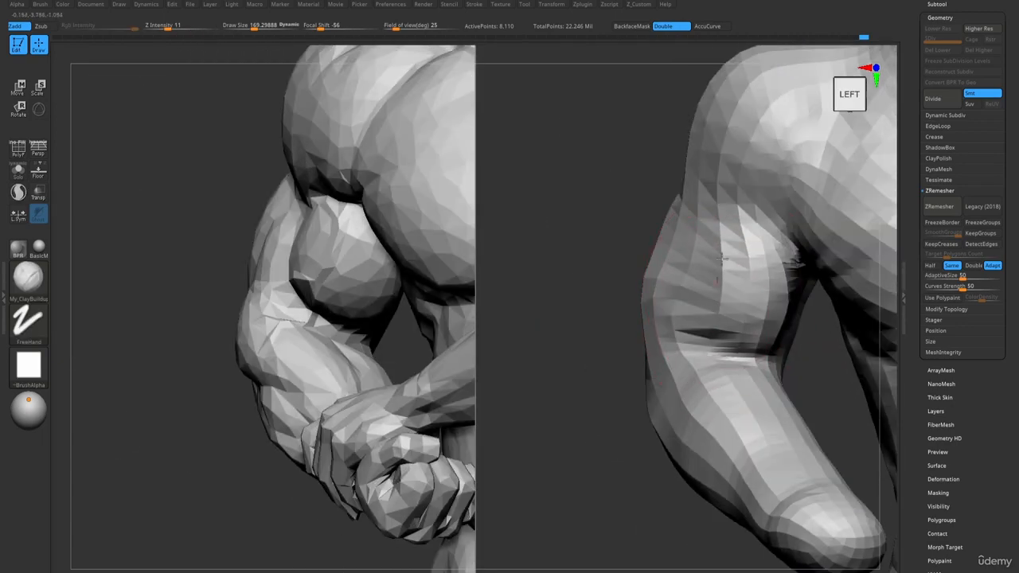
{"action": "mouse_move", "coordinate": [762, 320]}
{"action": "right_mouse_down"}
{"action": "mouse_move", "coordinate": [793, 320]}
{"action": "mouse_move", "coordinate": [765, 312]}
{"action": "right_mouse_up"}
{"action": "key", "text": "b"}
{"action": "key", "text": "m"}
{"action": "key", "text": "v"}
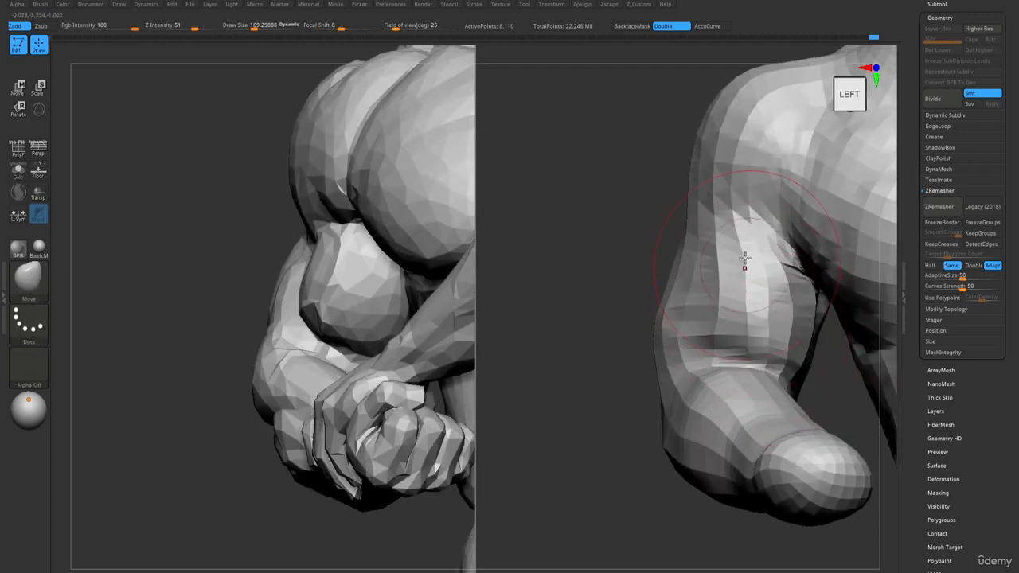
- Carve the crease of the right inner elbow below the biceps with DamStandard at draw size about 124 and smooth it
{"action": "mouse_move", "coordinate": [718, 270]}
{"action": "right_mouse_down"}
{"action": "mouse_move", "coordinate": [710, 255]}
{"action": "mouse_move", "coordinate": [691, 284]}
{"action": "right_mouse_up"}
{"action": "key", "text": "b"}
{"action": "key", "text": "d"}
{"action": "key", "text": "s"}
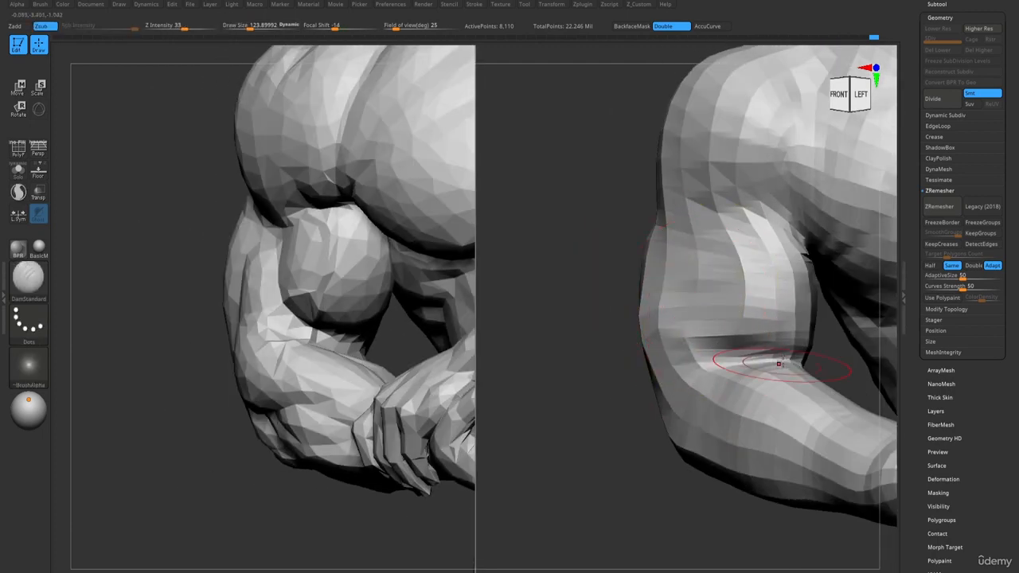
{"action": "right_click_drag", "start_coordinate": [778, 358], "coordinate": [737, 342]}
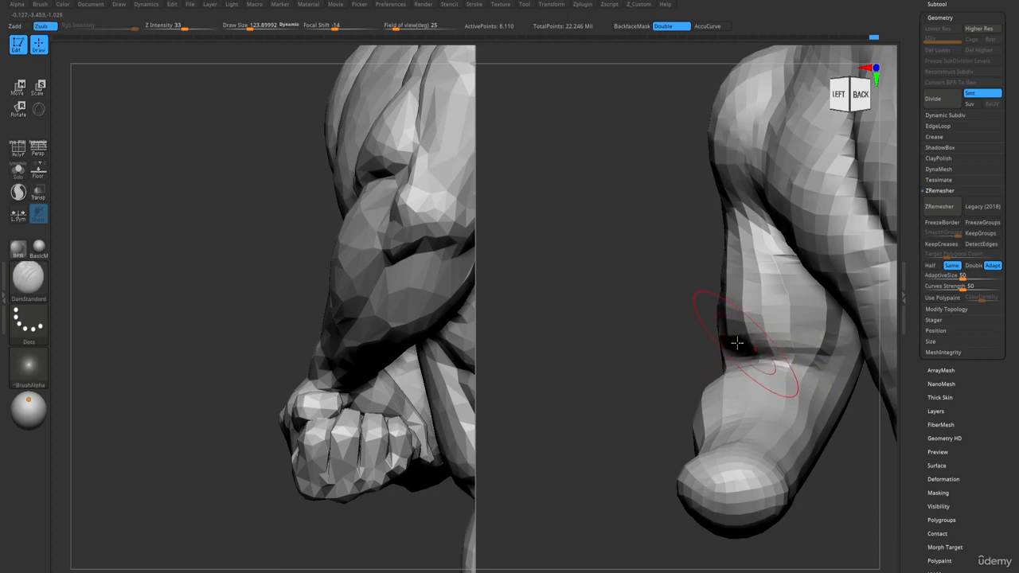
{"action": "left_click_drag", "start_coordinate": [816, 359], "coordinate": [748, 340], "text": "shift"}
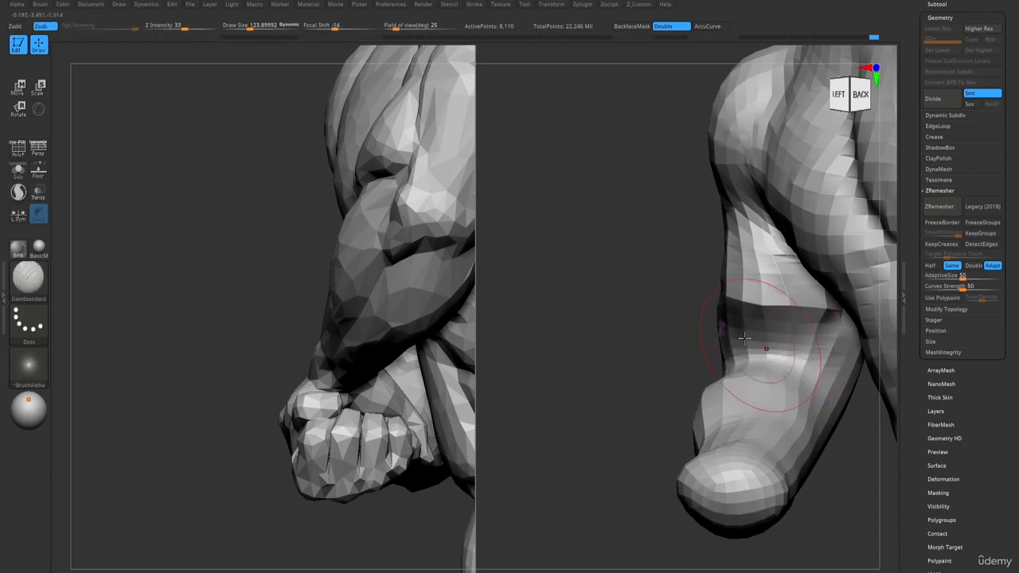
{"action": "key", "text": "shift+z"}
{"action": "left_click_drag", "start_coordinate": [734, 303], "coordinate": [793, 326]}
{"action": "key", "text": "ctrl+z"}
{"action": "key", "text": "shift+z"}
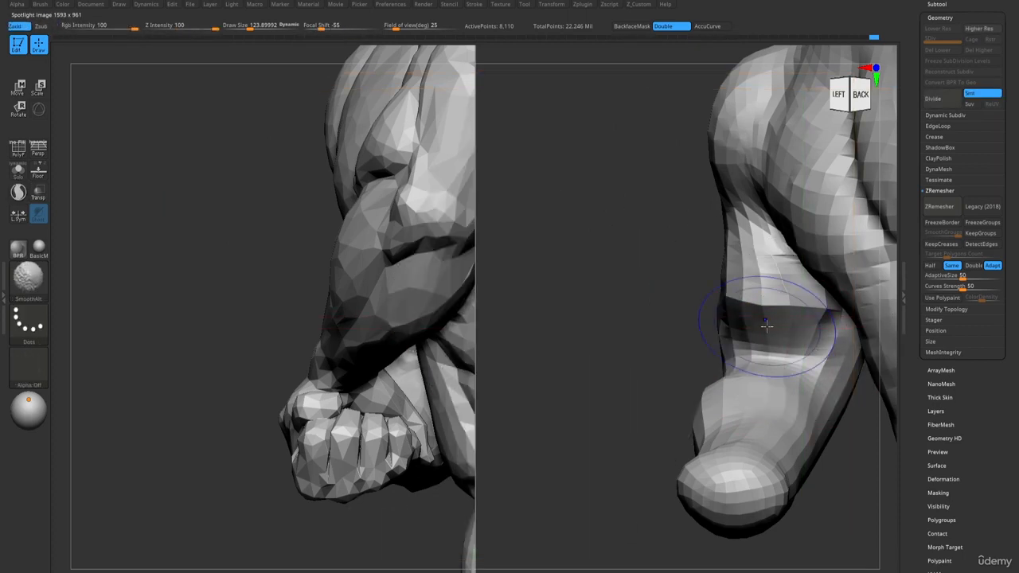
- Fill out the lower right biceps where it meets the forearm with ClayBuildup at draw size about 124
{"action": "key", "text": "1"}
{"action": "right_click_drag", "start_coordinate": [762, 325], "coordinate": [748, 287], "text": "shift"}
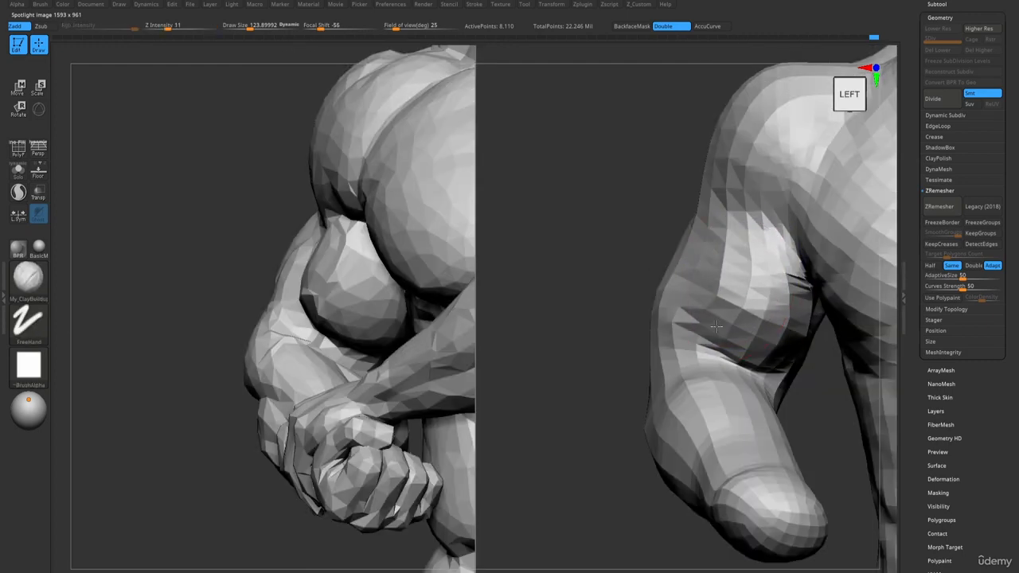
{"action": "right_click_drag", "start_coordinate": [730, 343], "coordinate": [659, 342], "text": "ctrl"}
{"action": "left_click_drag", "start_coordinate": [659, 342], "coordinate": [753, 370]}
{"action": "right_click_drag", "start_coordinate": [727, 387], "coordinate": [710, 355], "text": "shift"}
{"action": "mouse_move", "coordinate": [710, 355]}
{"action": "right_mouse_down", "text": "ctrl"}
{"action": "mouse_move", "coordinate": [661, 271]}
{"action": "mouse_move", "coordinate": [727, 364]}
{"action": "right_mouse_up", "text": "ctrl"}
- Adjust the right biceps' inner contour in front view with the Move brush at draw size about 151
{"action": "key", "text": "b"}
{"action": "key", "text": "m"}
{"action": "key", "text": "v"}
{"action": "key", "text": "s"}
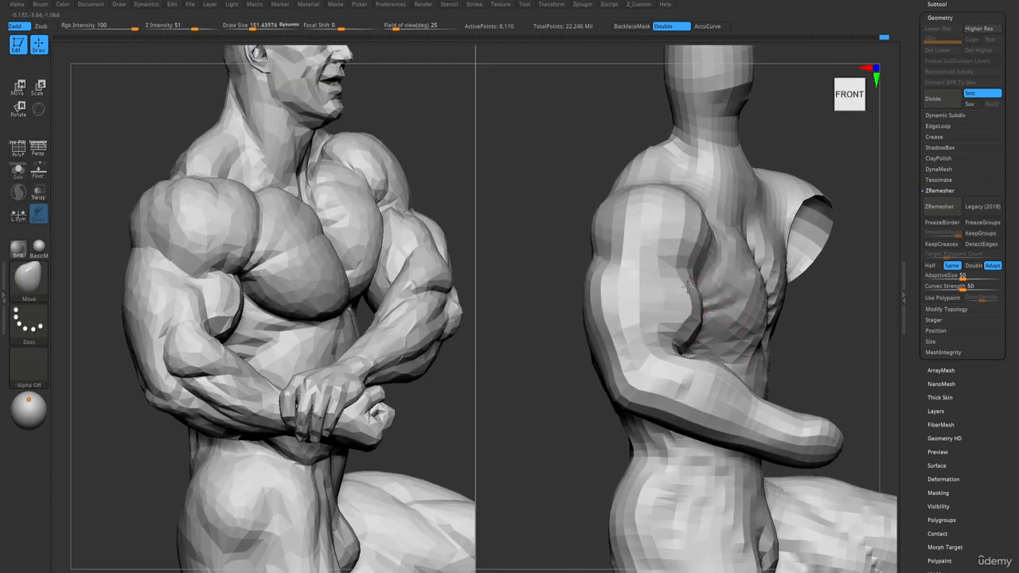
{"action": "left_click_drag", "start_coordinate": [699, 307], "coordinate": [687, 313]}
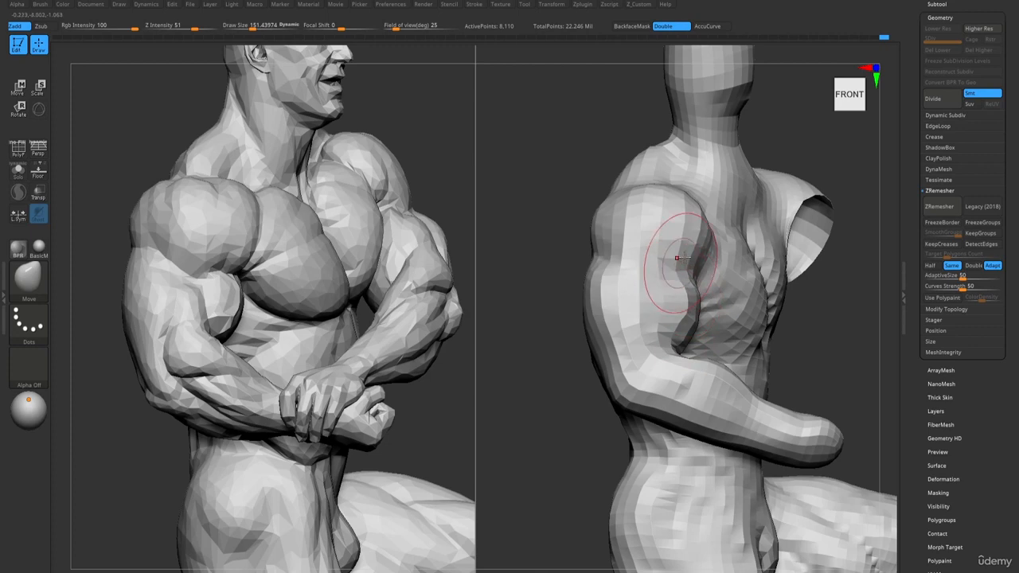
{"action": "right_click_drag", "start_coordinate": [679, 165], "coordinate": [701, 234], "text": "alt"}
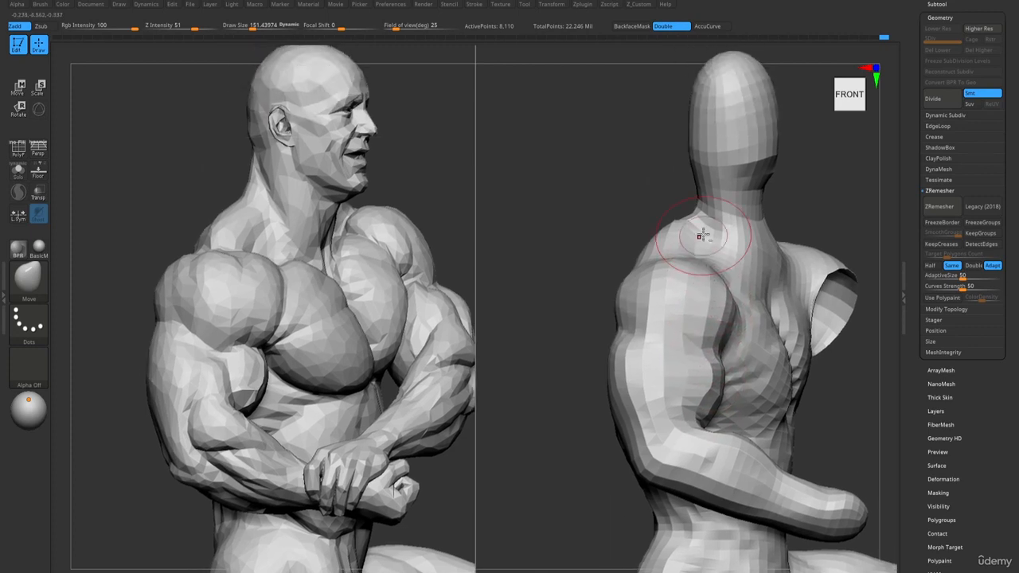
- Carve a groove along the right trapezius at the base of the neck with DamStandard
{"action": "key", "text": "b"}
{"action": "key", "text": "d"}
{"action": "key", "text": "s"}
{"action": "left_click_drag", "start_coordinate": [701, 239], "coordinate": [706, 229]}
{"action": "right_click_drag", "start_coordinate": [708, 230], "coordinate": [718, 226]}
- Reshape the neck, back of the head and trapezius outline with the Move brush at draw size about 188
{"action": "key", "text": "b"}
{"action": "key", "text": "m"}
{"action": "key", "text": "v"}
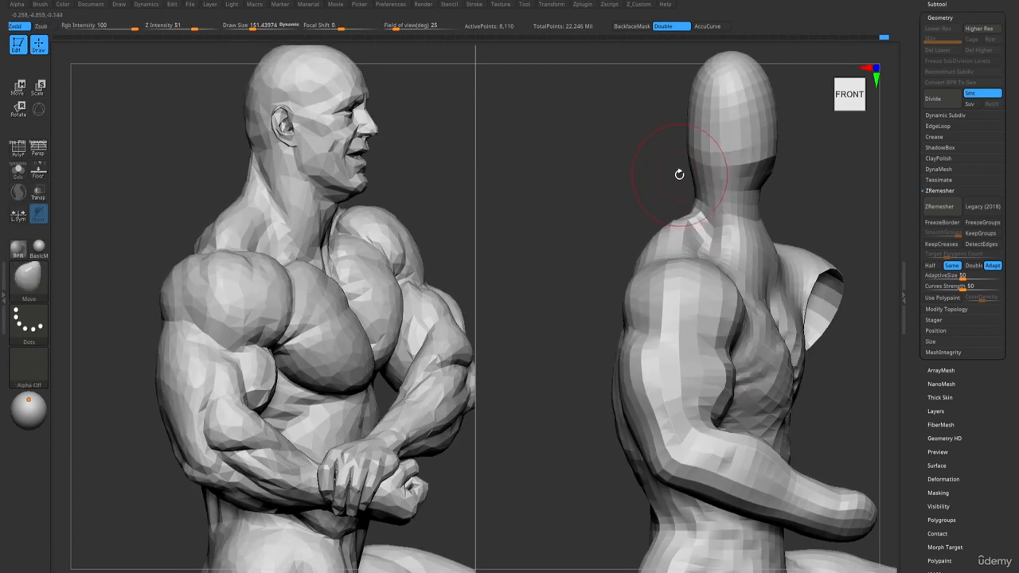
{"action": "left_click_drag", "start_coordinate": [682, 175], "coordinate": [678, 111]}
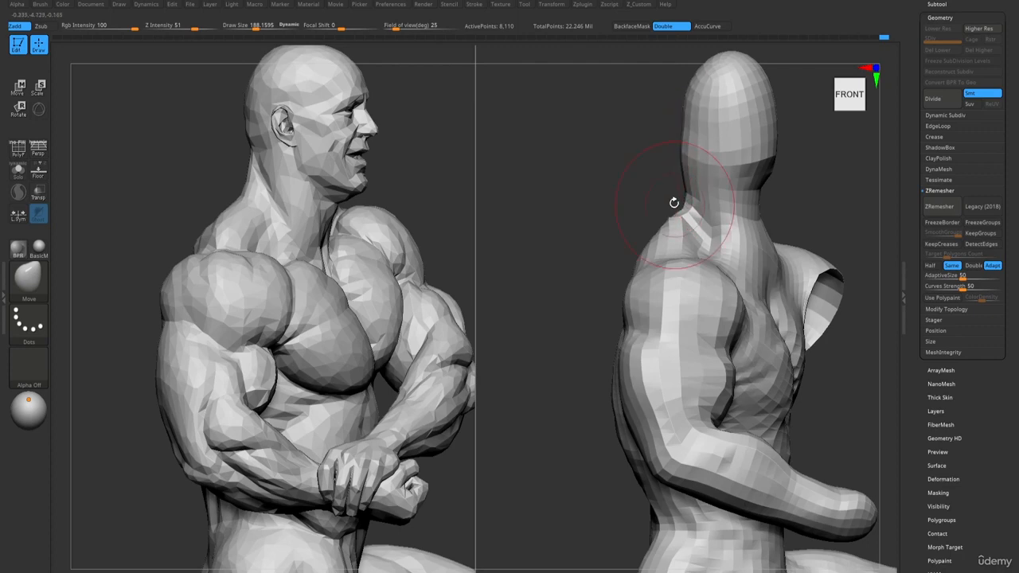
{"action": "right_click_drag", "start_coordinate": [674, 202], "coordinate": [676, 164]}
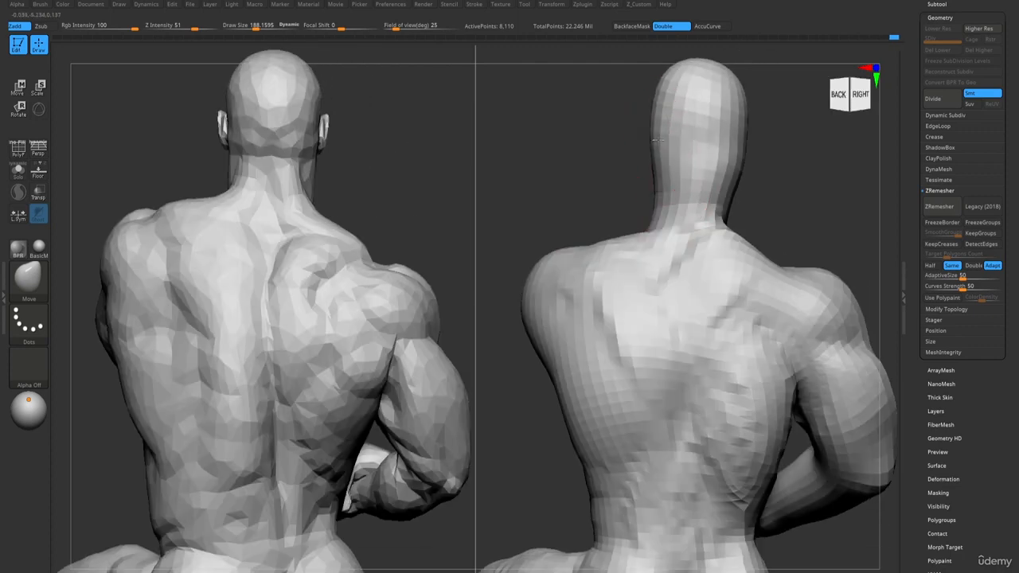
{"action": "left_click_drag", "start_coordinate": [657, 140], "coordinate": [653, 141]}
{"action": "left_click_drag", "start_coordinate": [646, 233], "coordinate": [645, 215]}
{"action": "right_click_drag", "start_coordinate": [624, 250], "coordinate": [650, 250], "text": "ctrl"}
{"action": "left_click_drag", "start_coordinate": [642, 222], "coordinate": [627, 215]}
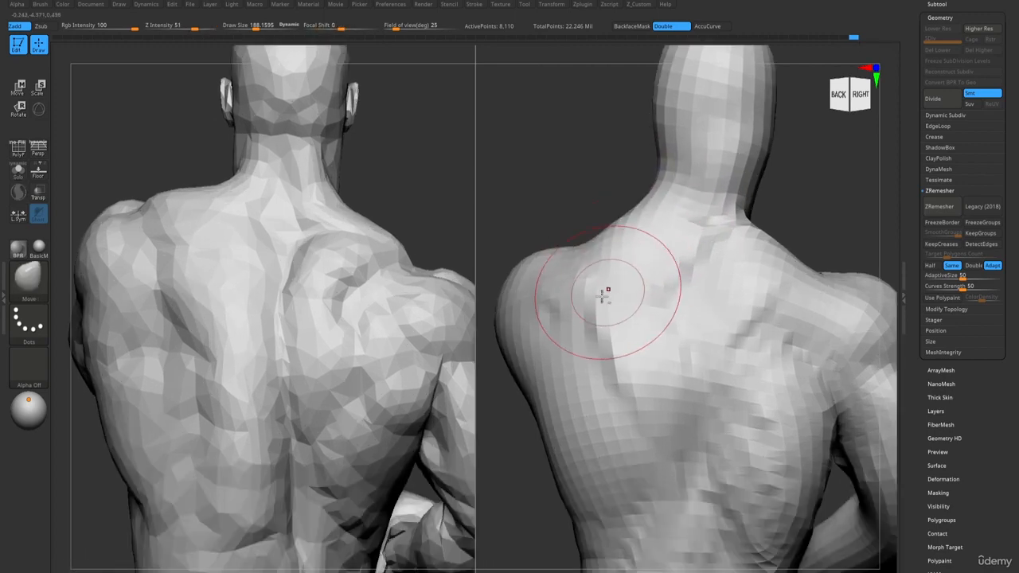
{"action": "right_click_drag", "start_coordinate": [602, 296], "coordinate": [573, 257], "text": "ctrl"}
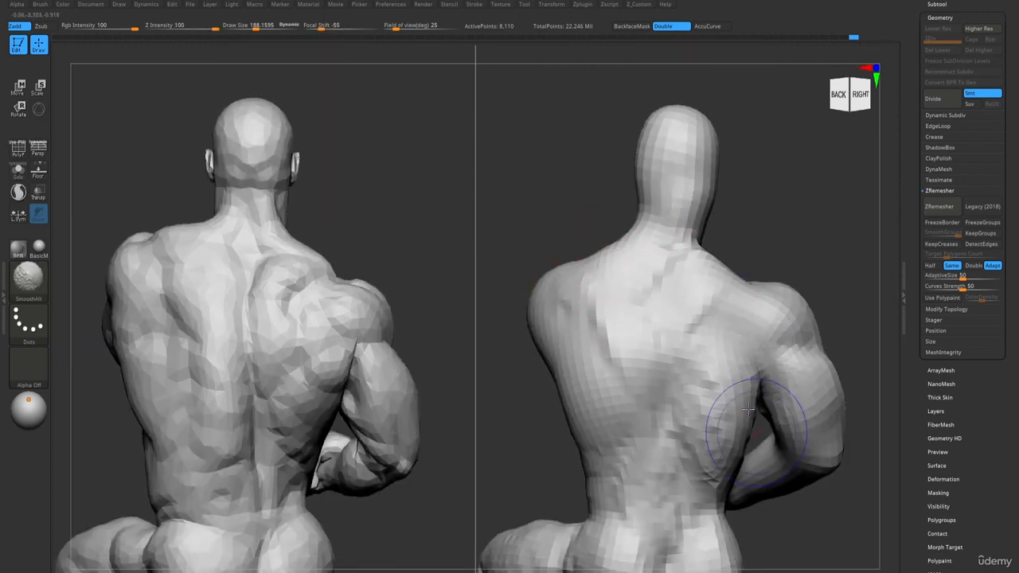
- Reshape the back of the right upper arm and armpit with the Move brush at draw sizes of about 188 and 222
{"action": "key", "text": "b"}
{"action": "key", "text": "m"}
{"action": "key", "text": "v"}
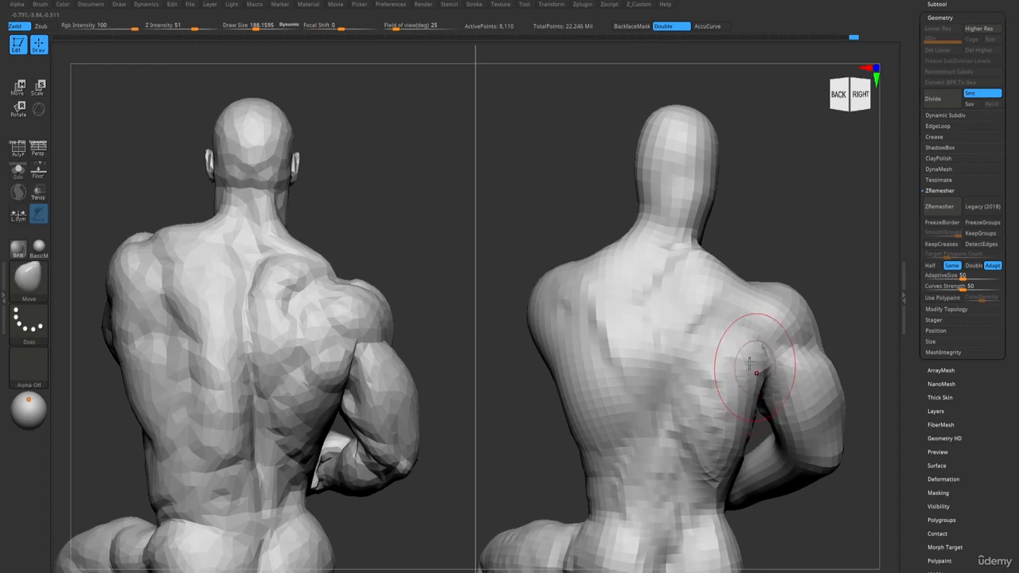
{"action": "left_click_drag", "start_coordinate": [783, 423], "coordinate": [787, 437]}
{"action": "right_click_drag", "start_coordinate": [789, 444], "coordinate": [774, 437]}
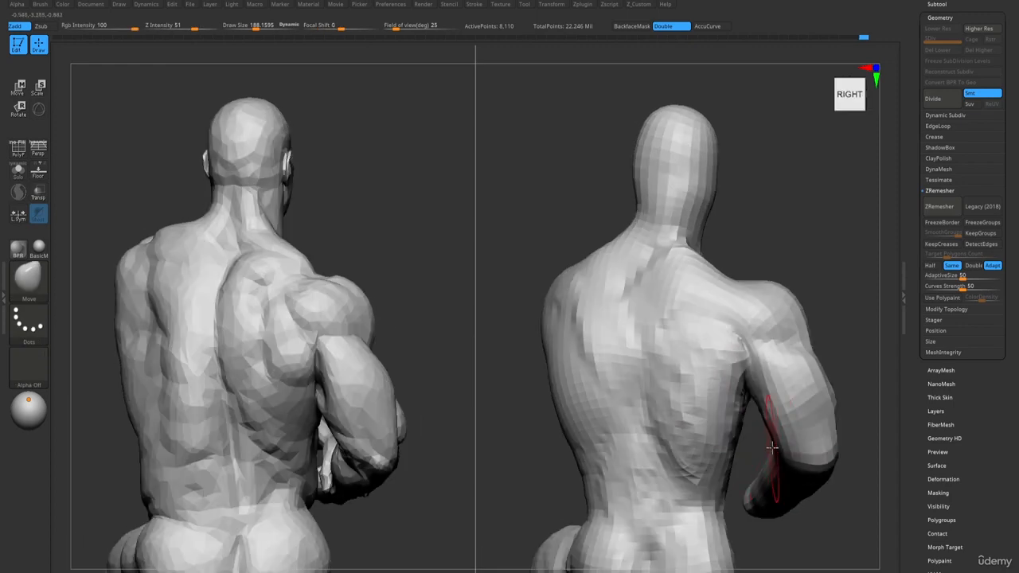
{"action": "key", "text": "s"}
{"action": "left_click_drag", "start_coordinate": [772, 436], "coordinate": [762, 409]}
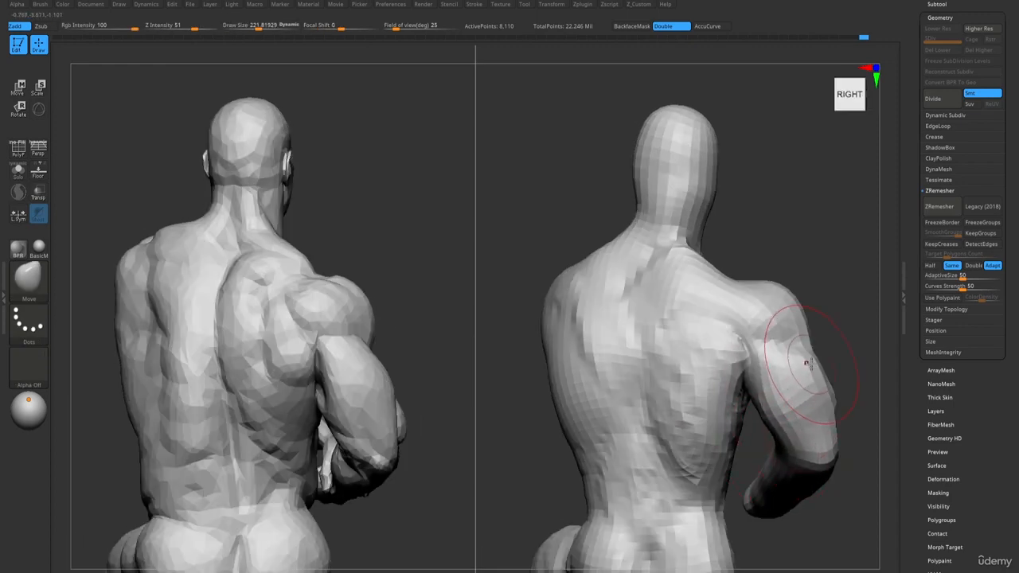
- Carve the border between the right rear deltoid and the triceps with DamStandard at draw size about 157
{"action": "right_click_drag", "start_coordinate": [796, 354], "coordinate": [780, 353]}
{"action": "key", "text": "b"}
{"action": "key", "text": "d"}
{"action": "key", "text": "s"}
{"action": "key", "text": "s"}
{"action": "left_click_drag", "start_coordinate": [785, 354], "coordinate": [780, 355]}
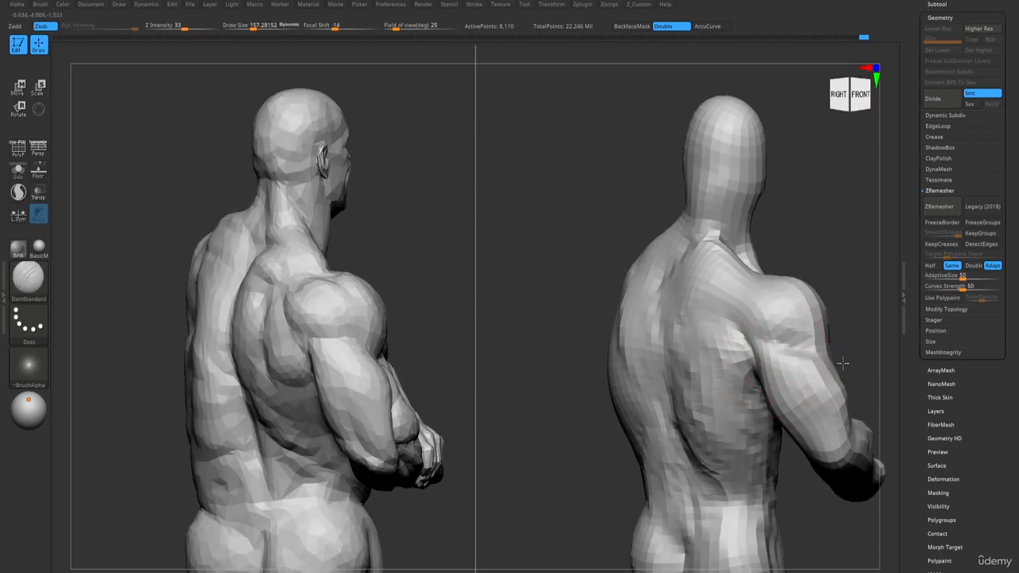
{"action": "mouse_move", "coordinate": [841, 363]}
{"action": "right_mouse_down"}
{"action": "mouse_move", "coordinate": [736, 369]}
{"action": "mouse_move", "coordinate": [783, 345]}
{"action": "mouse_move", "coordinate": [659, 299]}
{"action": "mouse_move", "coordinate": [727, 326]}
{"action": "mouse_move", "coordinate": [705, 379]}
{"action": "mouse_move", "coordinate": [727, 339]}
{"action": "mouse_move", "coordinate": [711, 334]}
{"action": "right_mouse_up"}
- Build up and smooth the right triceps below the deltoid with ClayBuildup at draw size about 157
{"action": "key", "text": "b"}
{"action": "key", "text": "c"}
{"action": "key", "text": "b"}
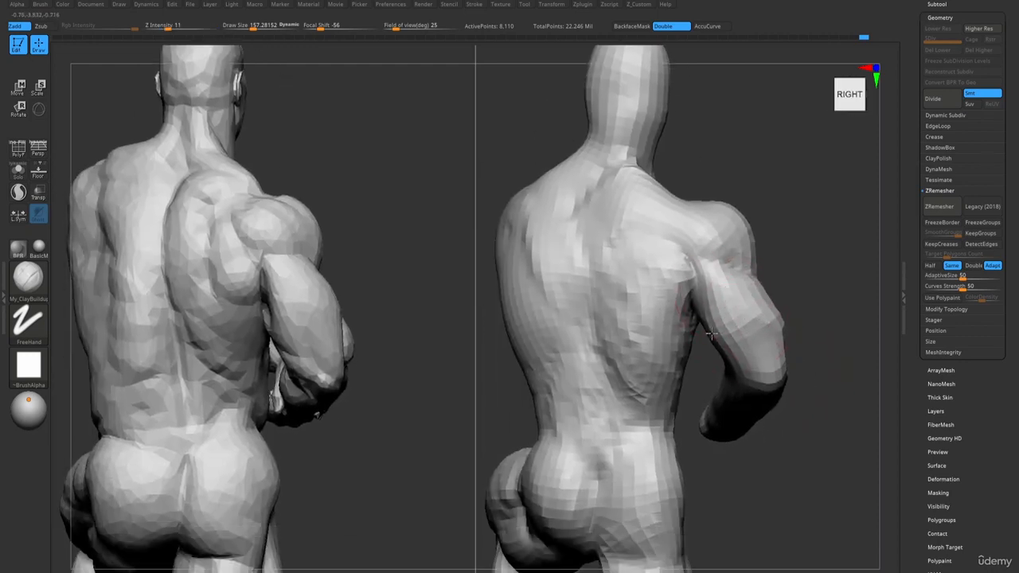
{"action": "left_click_drag", "start_coordinate": [737, 289], "coordinate": [704, 264], "text": "shift"}
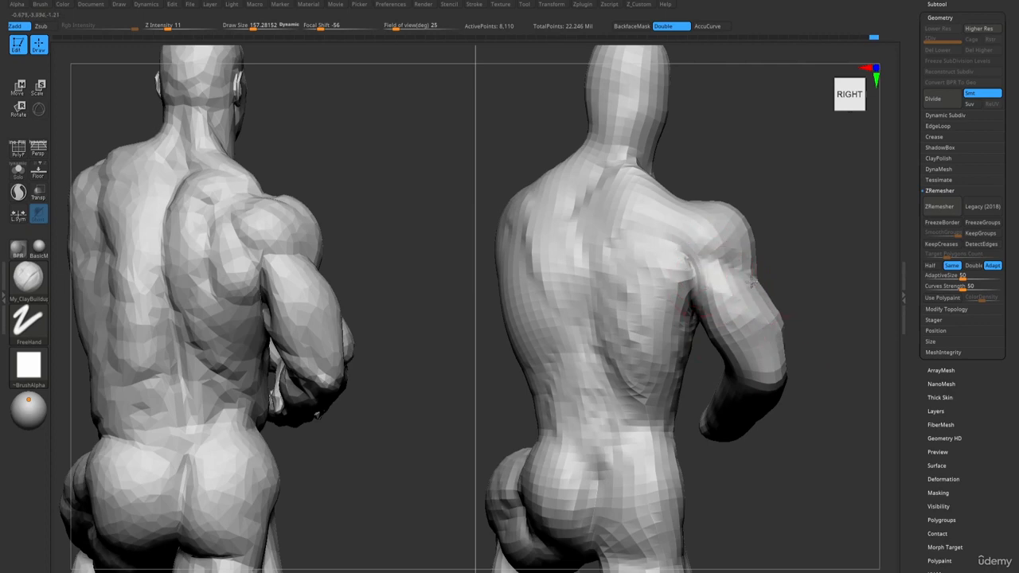
{"action": "right_click_drag", "start_coordinate": [744, 317], "coordinate": [769, 290]}
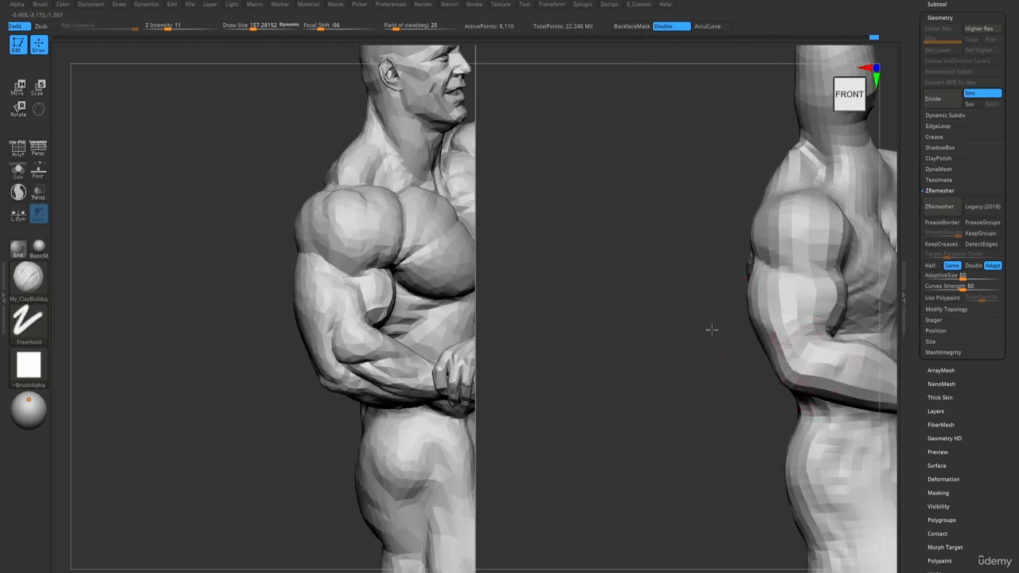
{"action": "right_click_drag", "start_coordinate": [711, 329], "coordinate": [655, 261], "text": "ctrl"}
{"action": "right_click_drag", "start_coordinate": [655, 261], "coordinate": [677, 309], "text": "ctrl"}
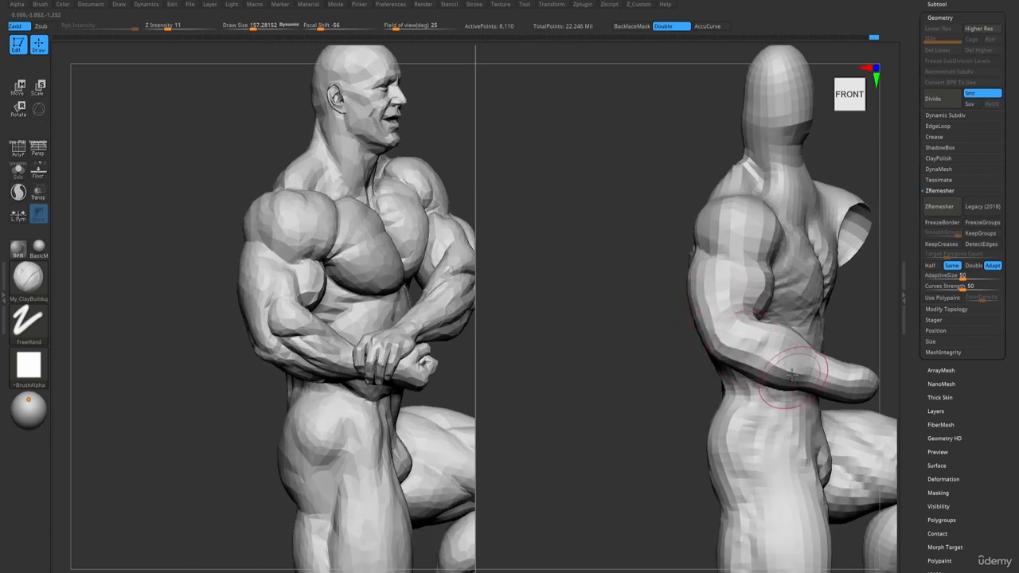
- Unhide the left arm, isolate the right arm and its forearm, and show the whole figure again
{"action": "mouse_move", "coordinate": [774, 334]}
{"action": "right_mouse_down"}
{"action": "mouse_move", "coordinate": [785, 335]}
{"action": "mouse_move", "coordinate": [784, 364]}
{"action": "right_mouse_up"}
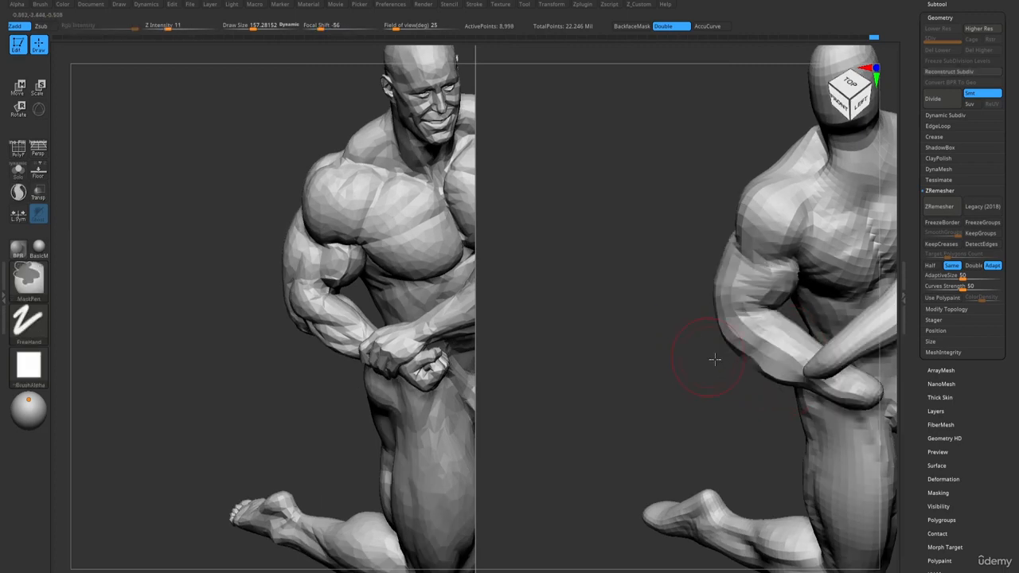
{"action": "right_click_drag", "start_coordinate": [715, 358], "coordinate": [639, 282], "text": "ctrl"}
{"action": "left_click", "coordinate": [642, 336], "text": "ctrl+shift"}
{"action": "left_click", "coordinate": [643, 359], "text": "ctrl+shift"}
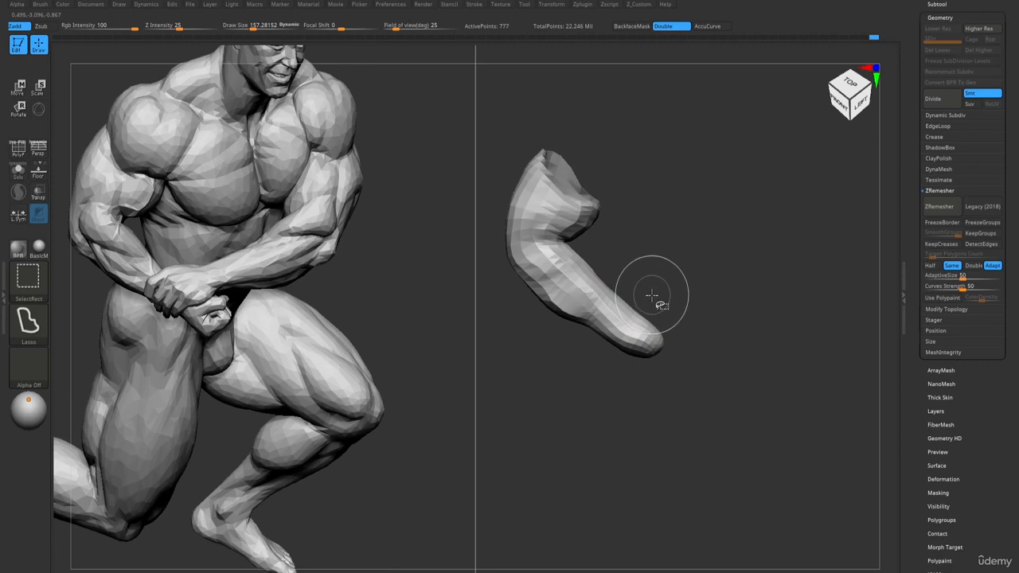
{"action": "left_click", "coordinate": [652, 298], "text": "ctrl+shift"}
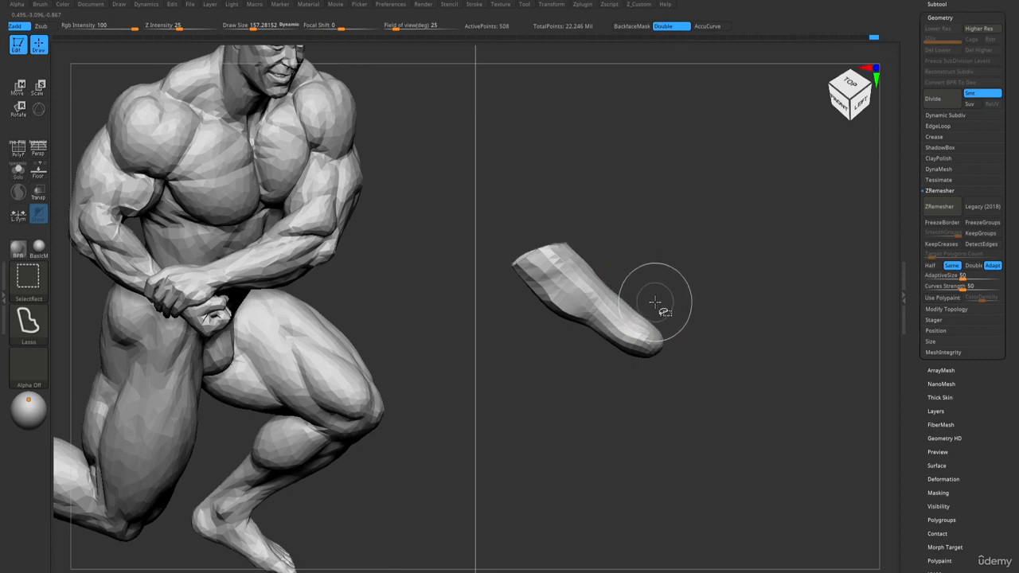
{"action": "left_click", "coordinate": [661, 302], "text": "ctrl+shift"}
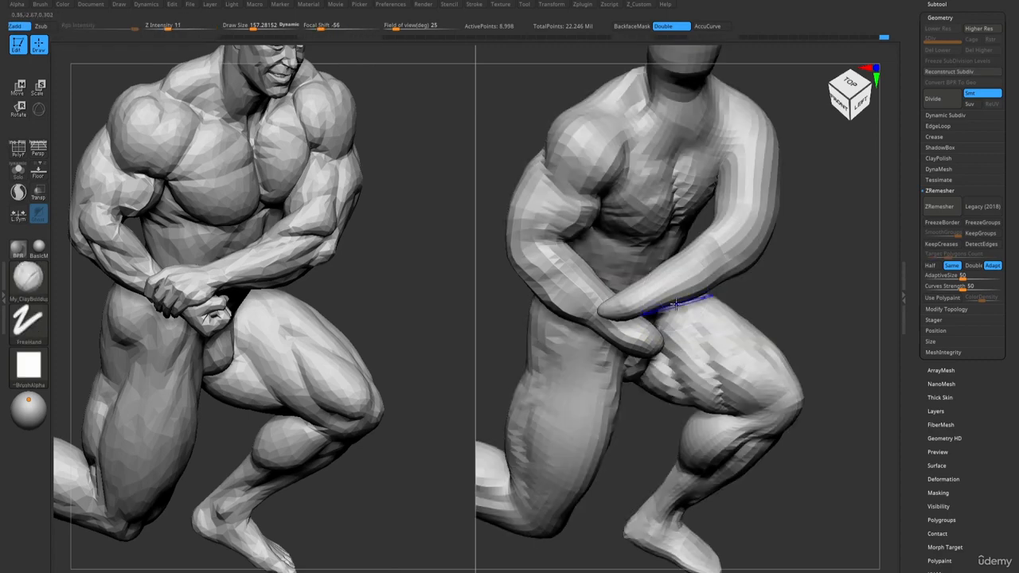
- Isolate the right forearm from the elbow down with a lasso selection, redoing the cut closer to the elbow
{"action": "key", "text": "shift+f"}
{"action": "right_click_drag", "start_coordinate": [679, 302], "coordinate": [717, 342]}
{"action": "left_click", "coordinate": [726, 320], "text": "ctrl+shift"}
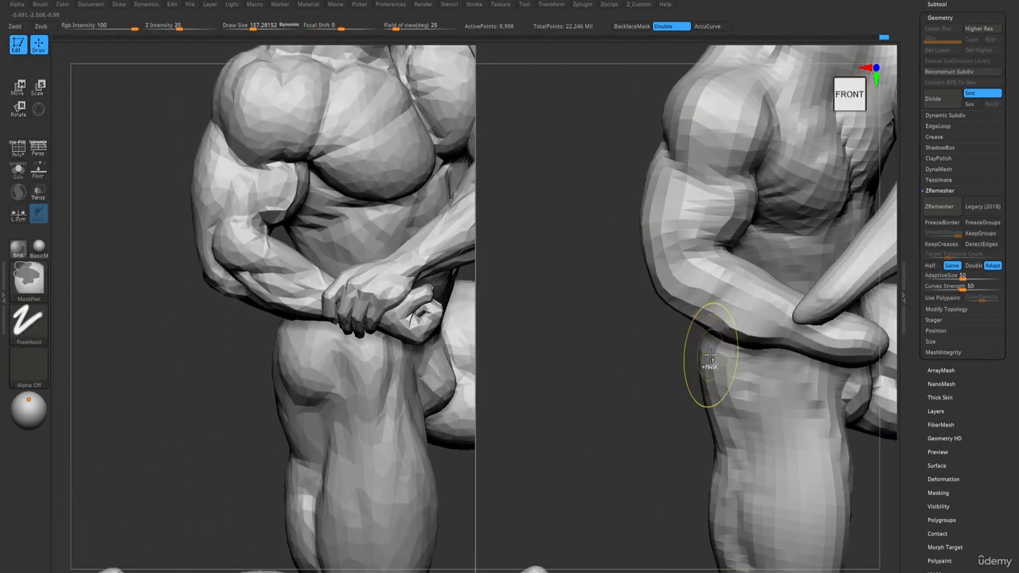
{"action": "left_click", "coordinate": [715, 343], "text": "ctrl+shift"}
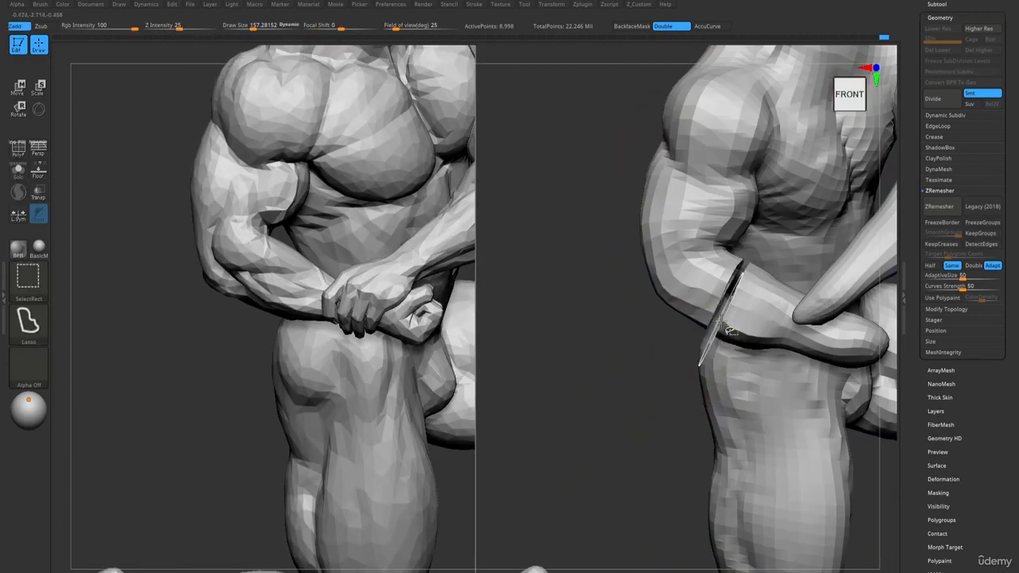
{"action": "key", "text": "ctrl+z"}
{"action": "left_click", "coordinate": [767, 346], "text": "ctrl+shift"}
{"action": "key", "text": "ctrl+z"}
{"action": "left_click", "coordinate": [760, 336], "text": "ctrl+shift"}
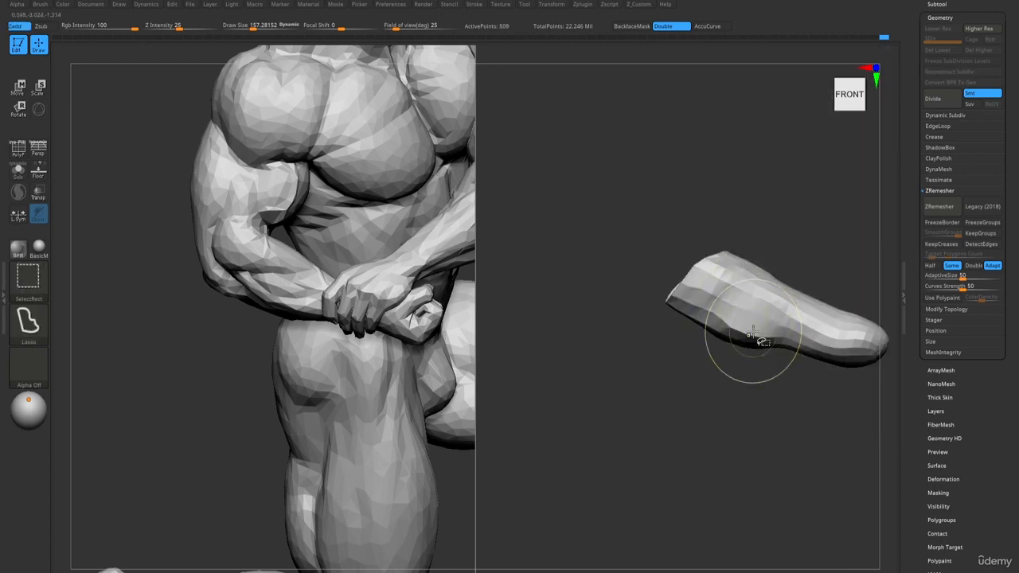
{"action": "key", "text": "ctrl+z"}
{"action": "left_click", "coordinate": [751, 337], "text": "ctrl+shift"}
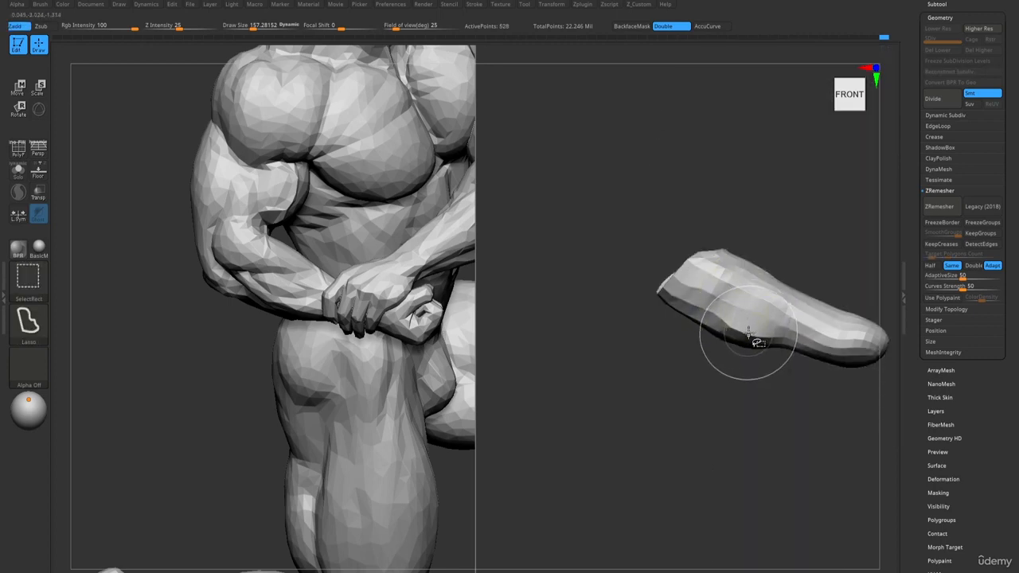
- Give the isolated right forearm its own polygroup and show the whole figure with the polyframe on
{"action": "key", "text": "ctrl+shift+x"}
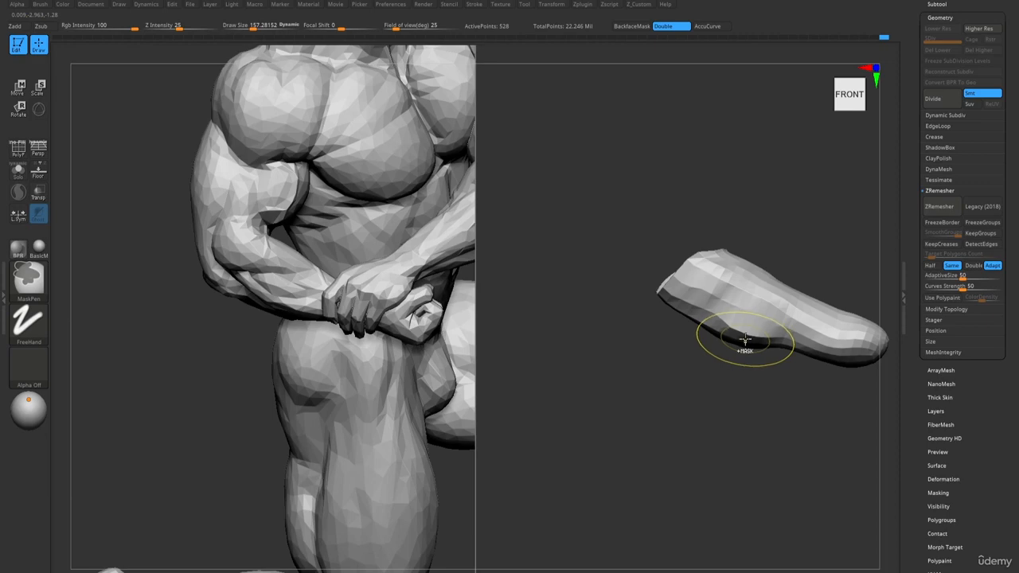
{"action": "key", "text": "shift+f"}
{"action": "left_click", "coordinate": [746, 401], "text": "ctrl+shift"}
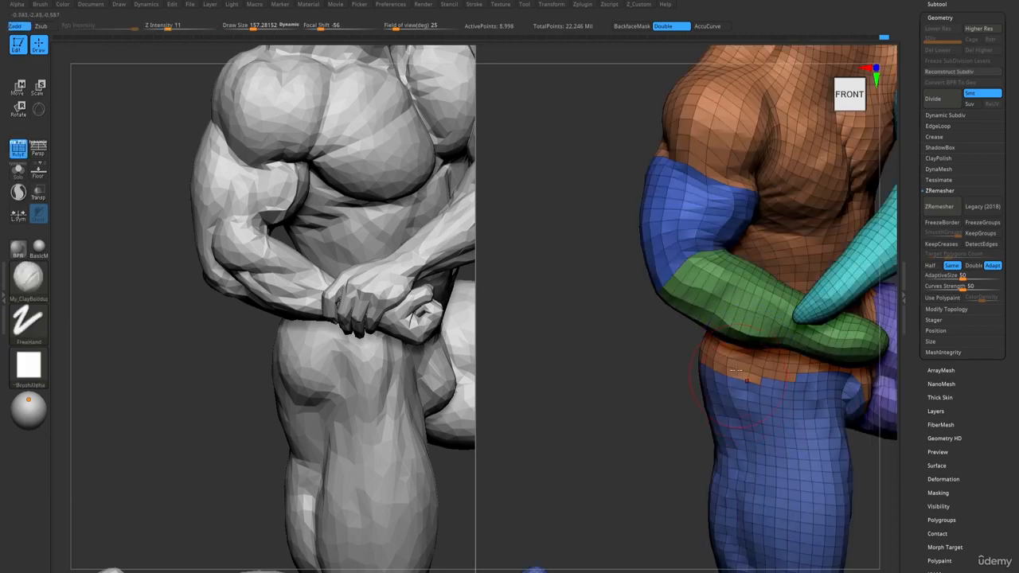
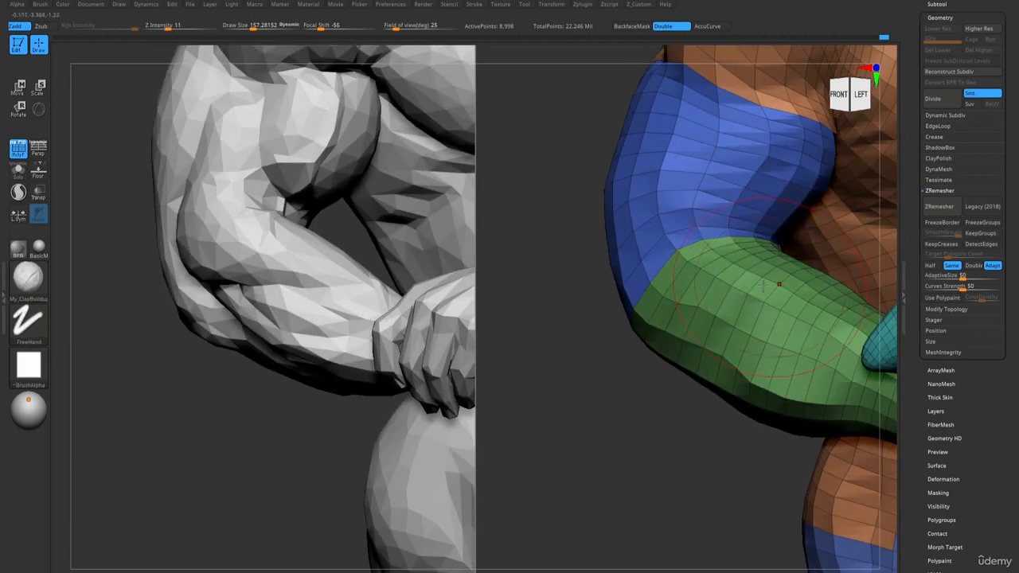
- Turn off the polyframe and reshape the right fist with the Move brush at draw size about 90
{"action": "key", "text": "shift+f"}
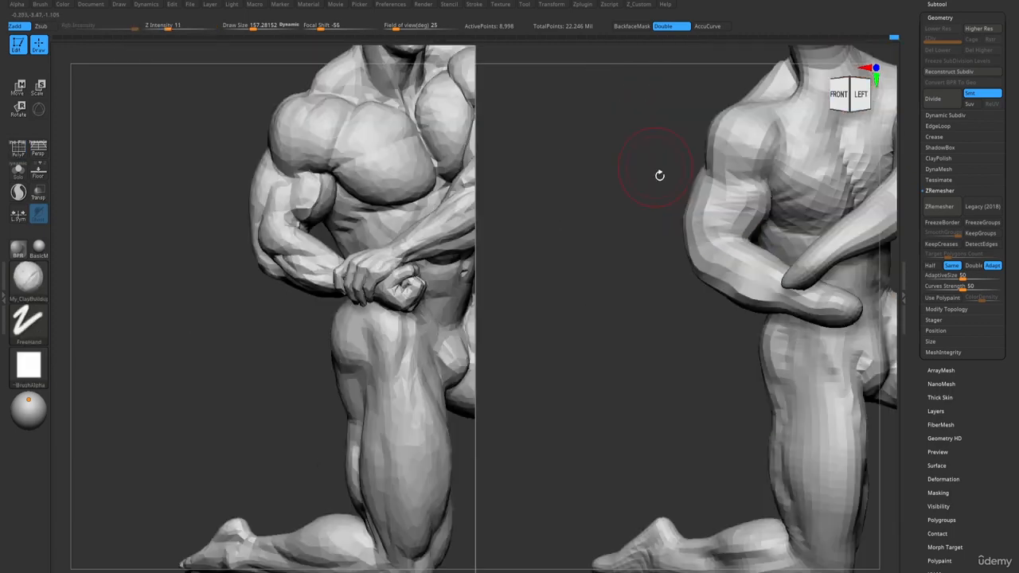
{"action": "left_click_drag", "start_coordinate": [659, 175], "coordinate": [742, 296]}
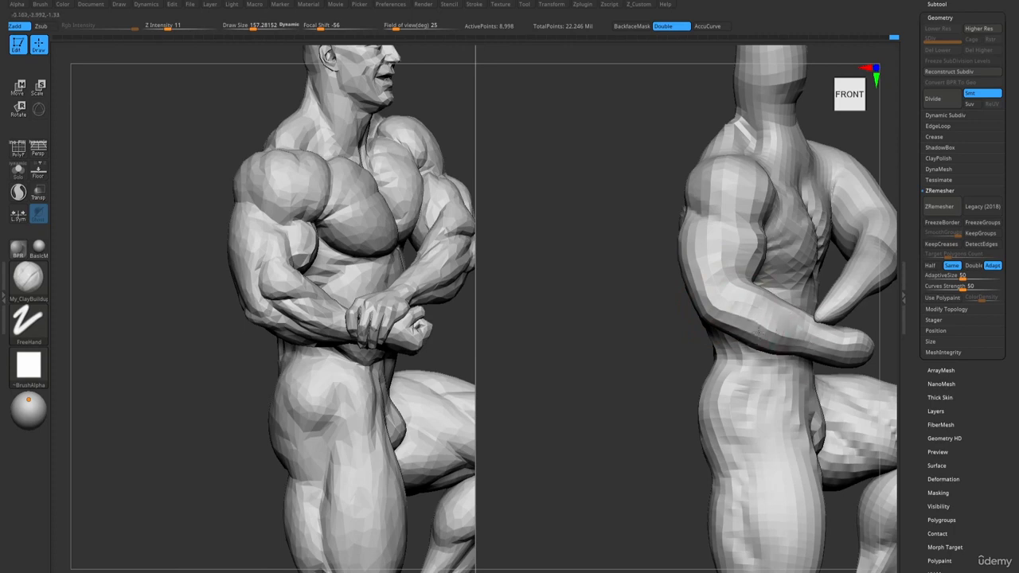
{"action": "mouse_move", "coordinate": [812, 347]}
{"action": "right_mouse_down"}
{"action": "mouse_move", "coordinate": [828, 350]}
{"action": "mouse_move", "coordinate": [765, 342]}
{"action": "mouse_move", "coordinate": [807, 348]}
{"action": "mouse_move", "coordinate": [659, 291]}
{"action": "mouse_move", "coordinate": [680, 270]}
{"action": "mouse_move", "coordinate": [734, 279]}
{"action": "right_mouse_up"}
{"action": "key", "text": "b"}
{"action": "key", "text": "m"}
{"action": "key", "text": "v"}
{"action": "key", "text": "s"}
{"action": "mouse_move", "coordinate": [734, 278]}
{"action": "right_mouse_down", "text": "ctrl"}
{"action": "mouse_move", "coordinate": [726, 259]}
{"action": "mouse_move", "coordinate": [705, 320]}
{"action": "right_mouse_up", "text": "ctrl"}
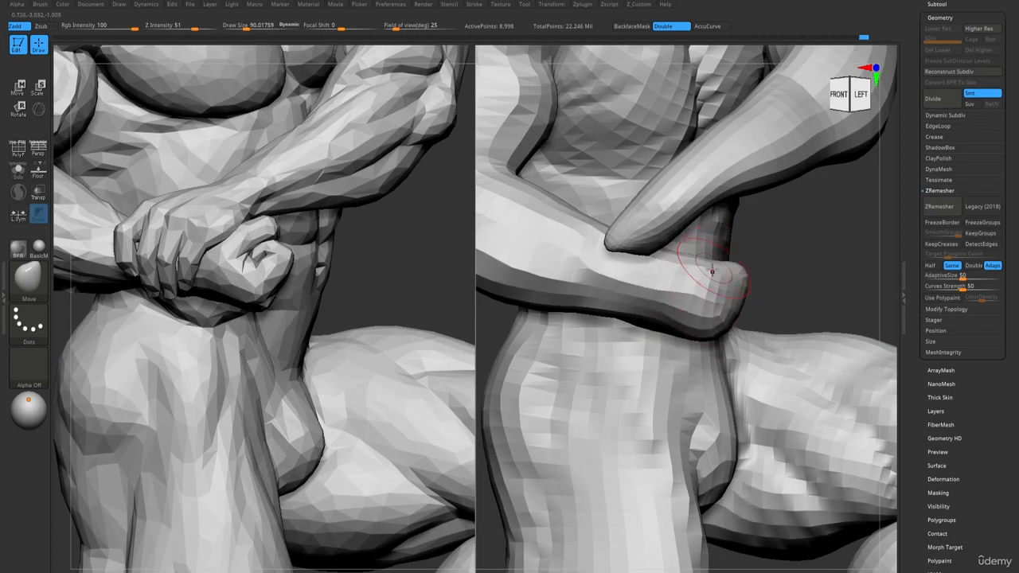
{"action": "right_click_drag", "start_coordinate": [713, 271], "coordinate": [732, 252]}
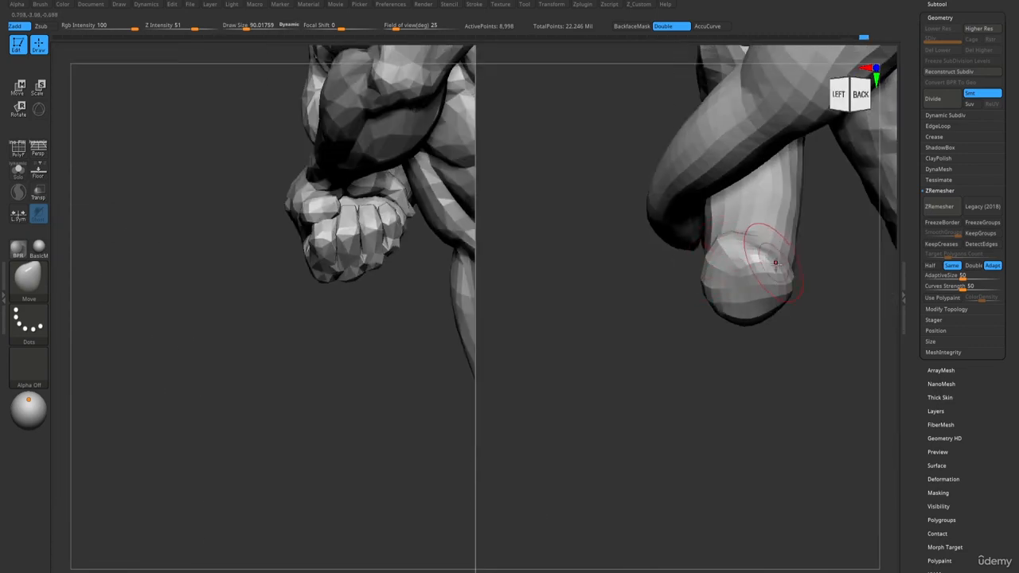
{"action": "mouse_move", "coordinate": [797, 261]}
{"action": "right_mouse_down"}
{"action": "mouse_move", "coordinate": [785, 246]}
{"action": "mouse_move", "coordinate": [805, 263]}
{"action": "right_mouse_up"}
- Shape the end of the right fist and the wrist with ClayBuildup and Move at draw size about 135
{"action": "key", "text": "1"}
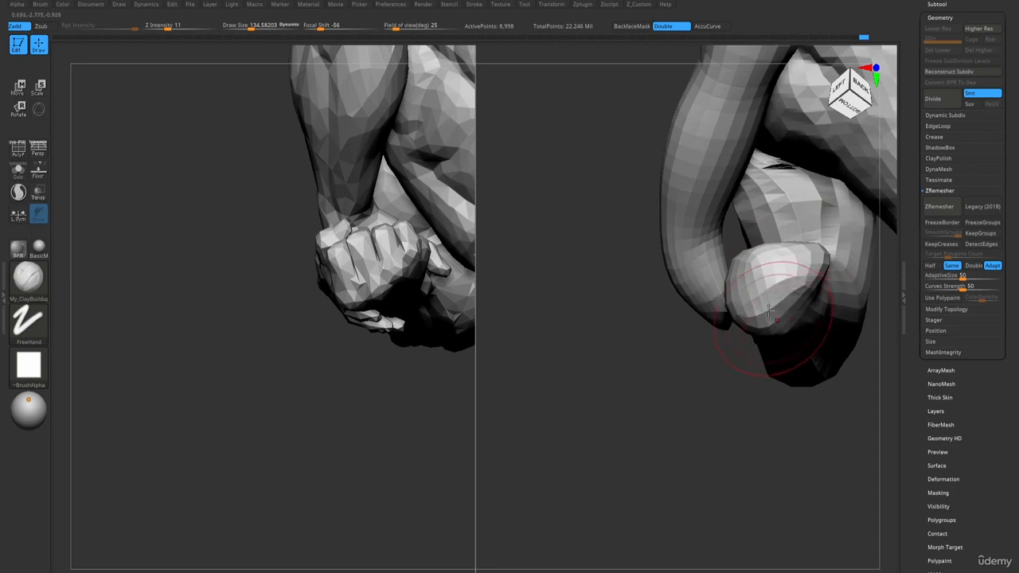
{"action": "mouse_move", "coordinate": [768, 310]}
{"action": "right_mouse_down"}
{"action": "mouse_move", "coordinate": [801, 318]}
{"action": "mouse_move", "coordinate": [804, 332]}
{"action": "mouse_move", "coordinate": [733, 300]}
{"action": "mouse_move", "coordinate": [743, 291]}
{"action": "right_mouse_up"}
{"action": "key", "text": "2"}
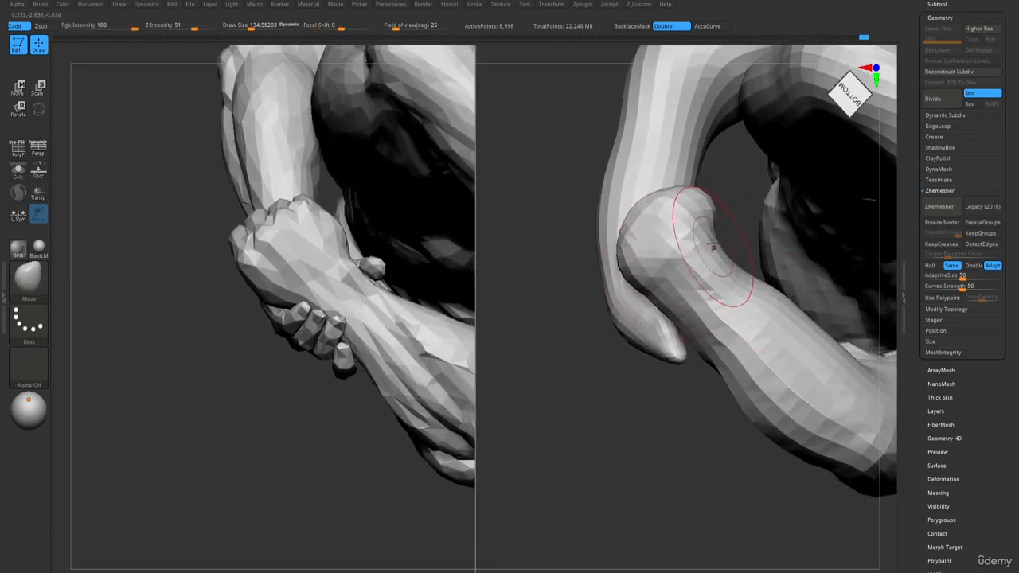
{"action": "right_click_drag", "start_coordinate": [677, 299], "coordinate": [690, 327]}
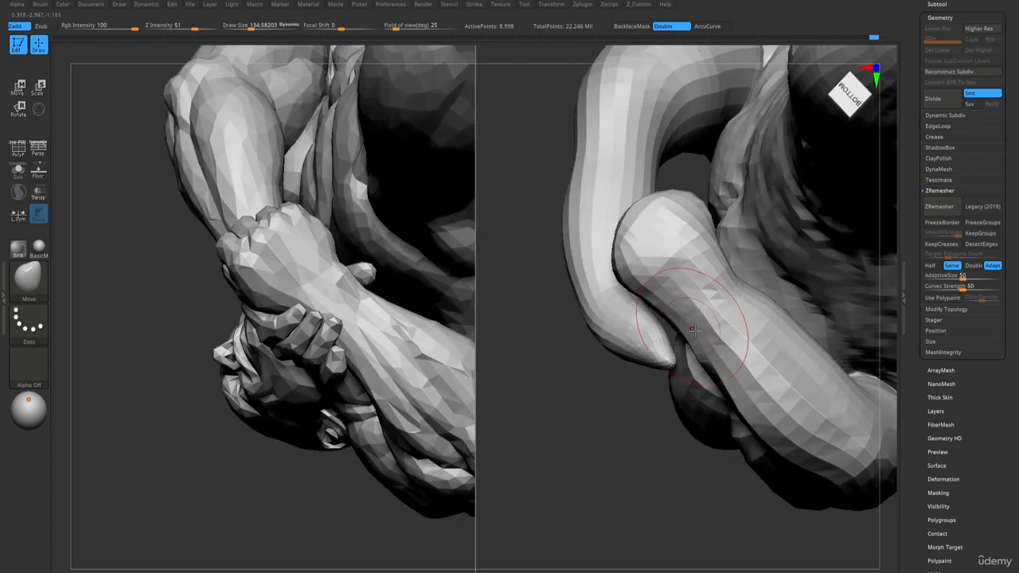
{"action": "mouse_move", "coordinate": [736, 367]}
{"action": "right_mouse_down"}
{"action": "mouse_move", "coordinate": [746, 355]}
{"action": "mouse_move", "coordinate": [653, 259]}
{"action": "right_mouse_up"}
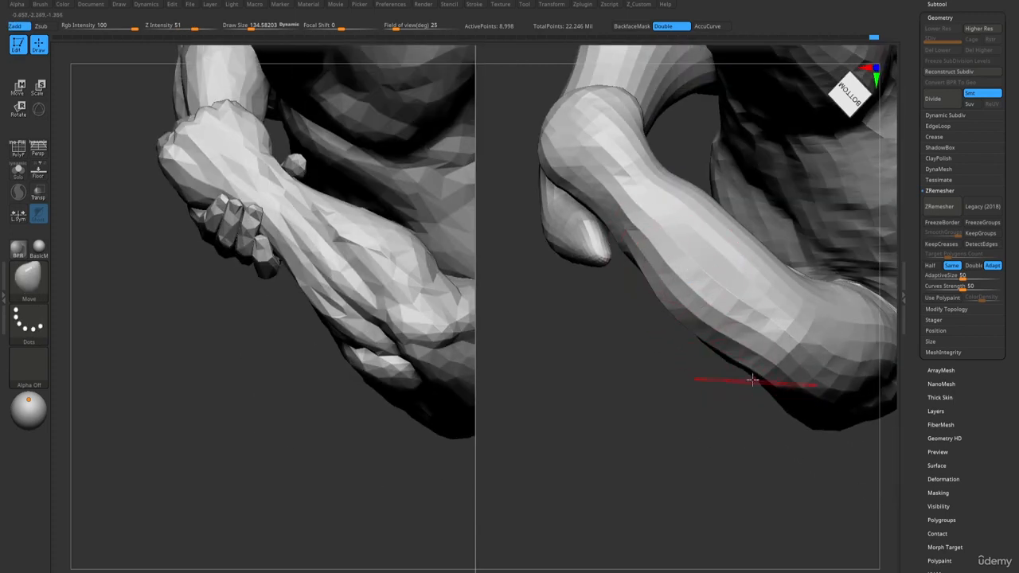
- Adjust the underside of the right forearm towards the elbow with Move at draw size about 114
{"action": "mouse_move", "coordinate": [772, 284]}
{"action": "left_mouse_down"}
{"action": "mouse_move", "coordinate": [783, 269]}
{"action": "mouse_move", "coordinate": [768, 254]}
{"action": "left_mouse_up"}
{"action": "key", "text": "s"}
{"action": "left_click_drag", "start_coordinate": [755, 235], "coordinate": [759, 227]}
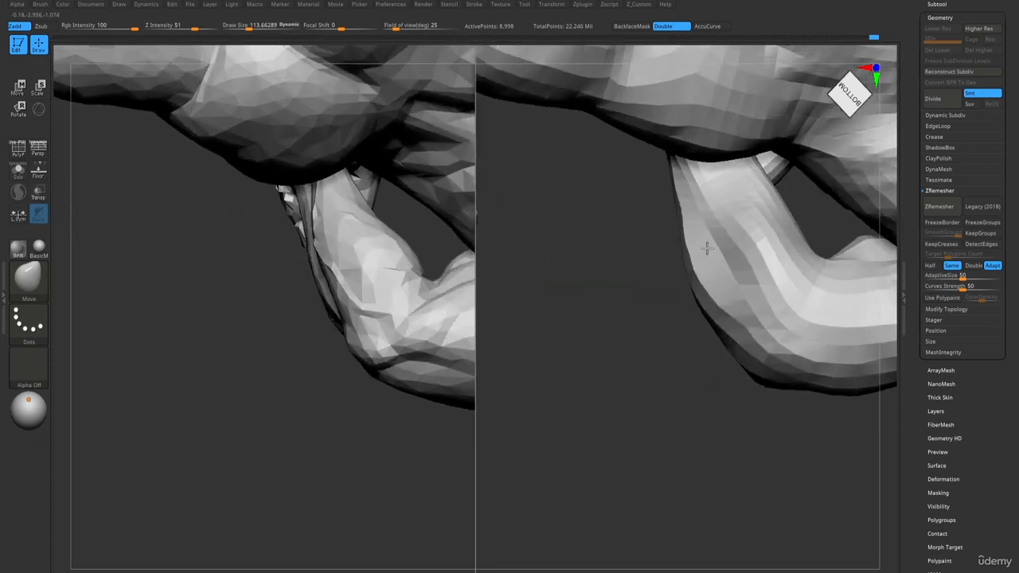
{"action": "right_click_drag", "start_coordinate": [712, 223], "coordinate": [705, 214]}
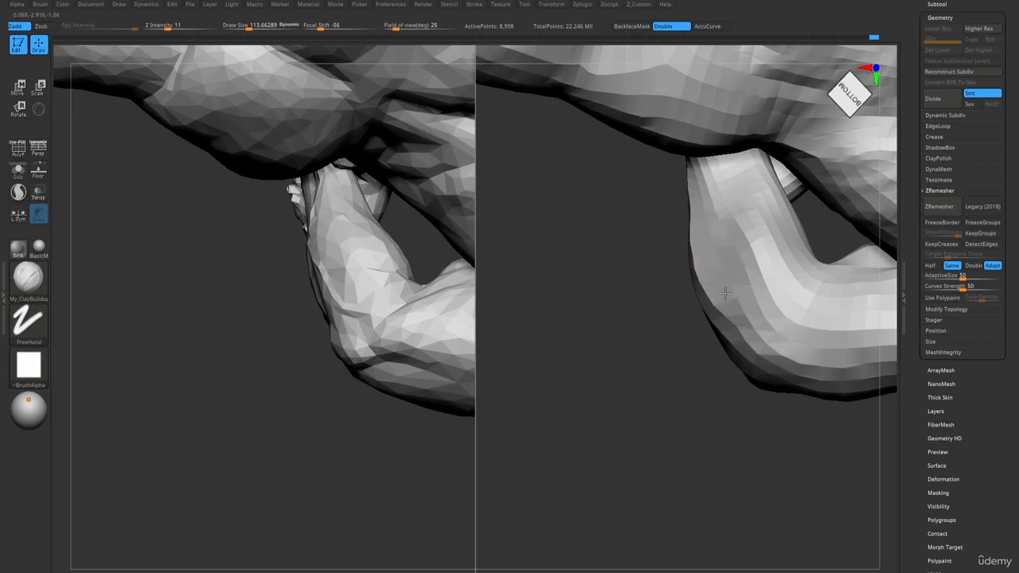
- Isolate the right upper arm and forearm polygroups, undoing the wrong visibility picks along the way
{"action": "left_click", "coordinate": [773, 249], "text": "ctrl+shift"}
{"action": "right_click_drag", "start_coordinate": [768, 247], "coordinate": [712, 239]}
{"action": "left_click", "coordinate": [738, 276], "text": "ctrl+shift"}
{"action": "left_click", "coordinate": [760, 325], "text": "ctrl+shift"}
{"action": "left_click_drag", "start_coordinate": [726, 428], "coordinate": [739, 447], "text": "ctrl+shift"}
{"action": "key", "text": "ctrl+z"}
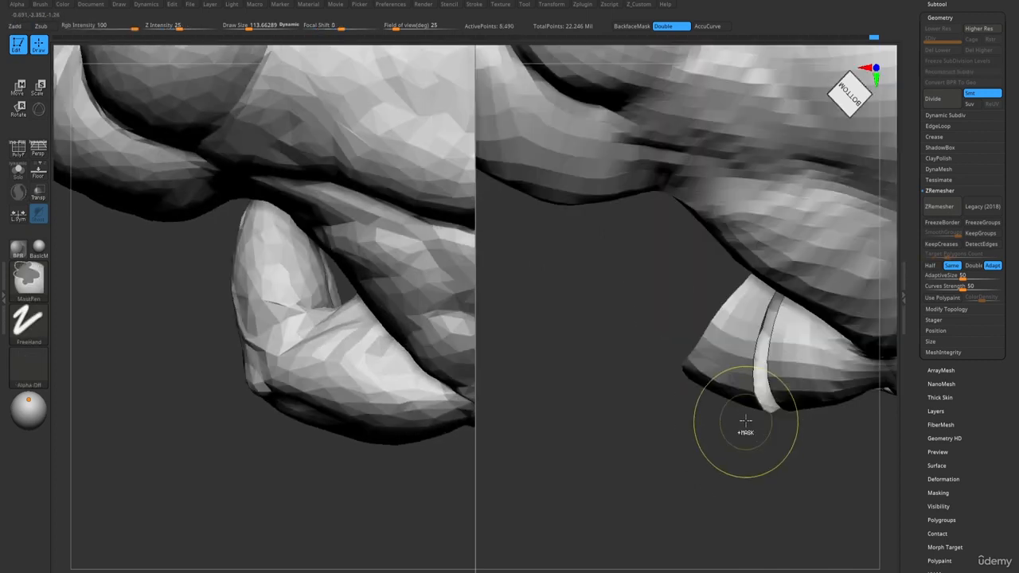
{"action": "key", "text": "ctrl+z"}
{"action": "left_click", "coordinate": [762, 370], "text": "ctrl+shift"}
{"action": "key", "text": "ctrl+z"}
{"action": "left_click", "coordinate": [755, 400], "text": "ctrl+shift"}
{"action": "key", "text": "ctrl+z"}
{"action": "left_click", "coordinate": [734, 369], "text": "ctrl+shift"}
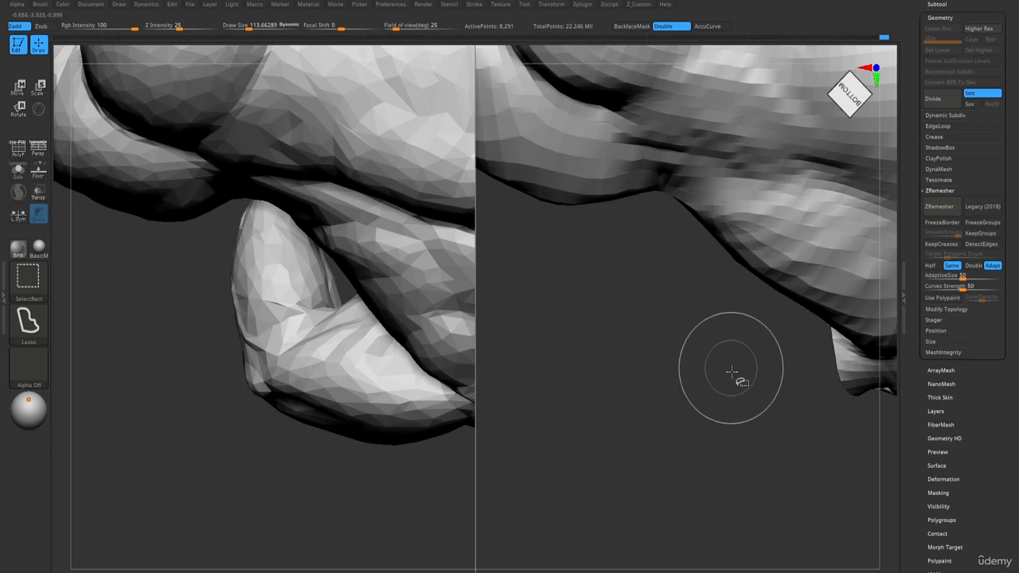
{"action": "left_click_drag", "start_coordinate": [740, 410], "coordinate": [746, 421], "text": "ctrl+shift"}
- Build up the elbow area of the isolated right arm with ClayBuildup at draw size about 163
{"action": "right_click_drag", "start_coordinate": [744, 391], "coordinate": [697, 220]}
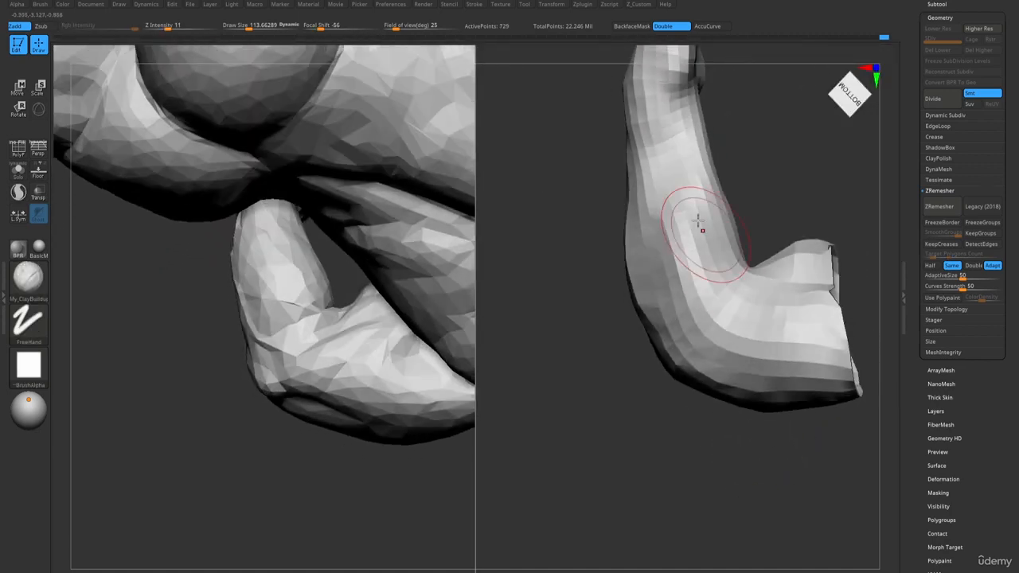
{"action": "key", "text": "bracketright"}
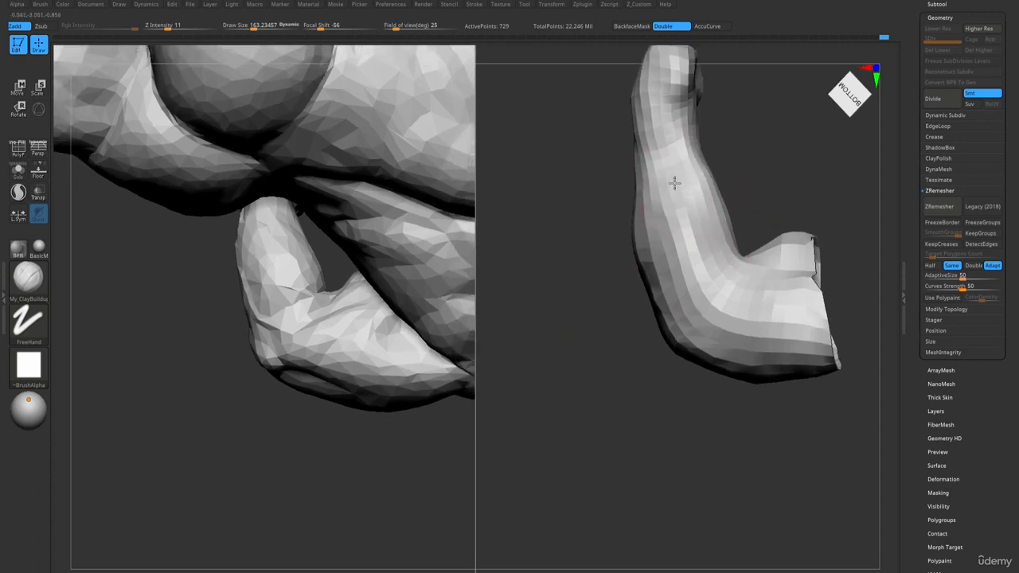
{"action": "mouse_move", "coordinate": [673, 182]}
{"action": "right_mouse_down"}
{"action": "mouse_move", "coordinate": [712, 257]}
{"action": "mouse_move", "coordinate": [697, 230]}
{"action": "mouse_move", "coordinate": [719, 217]}
{"action": "right_mouse_up"}
- Reshape the wrist and the inner contour of the right forearm with Move at draw sizes about 124 and 175
{"action": "key", "text": "b"}
{"action": "key", "text": "m"}
{"action": "key", "text": "v"}
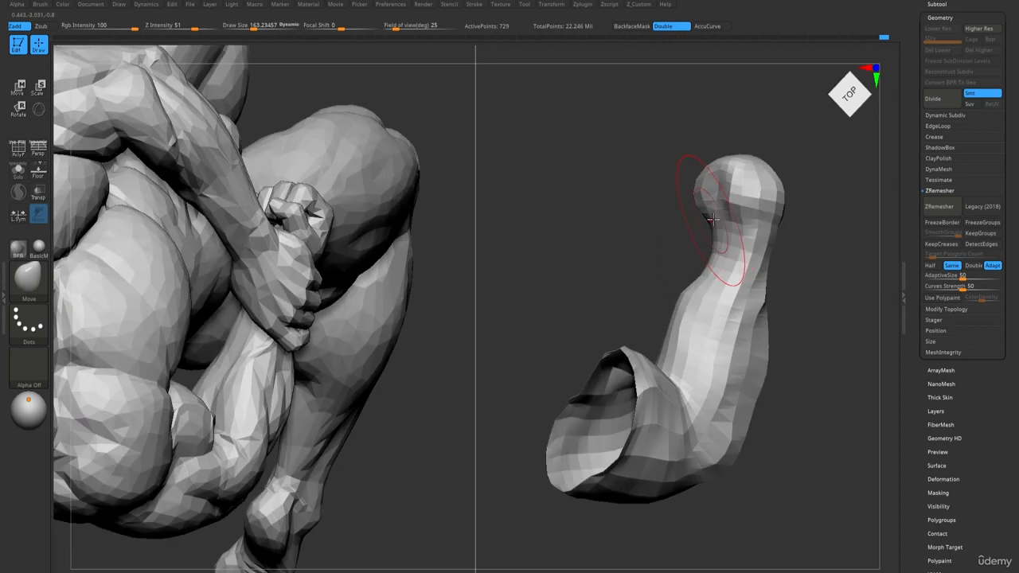
{"action": "key", "text": "s"}
{"action": "left_click_drag", "start_coordinate": [720, 216], "coordinate": [716, 217]}
{"action": "right_click_drag", "start_coordinate": [711, 266], "coordinate": [694, 295]}
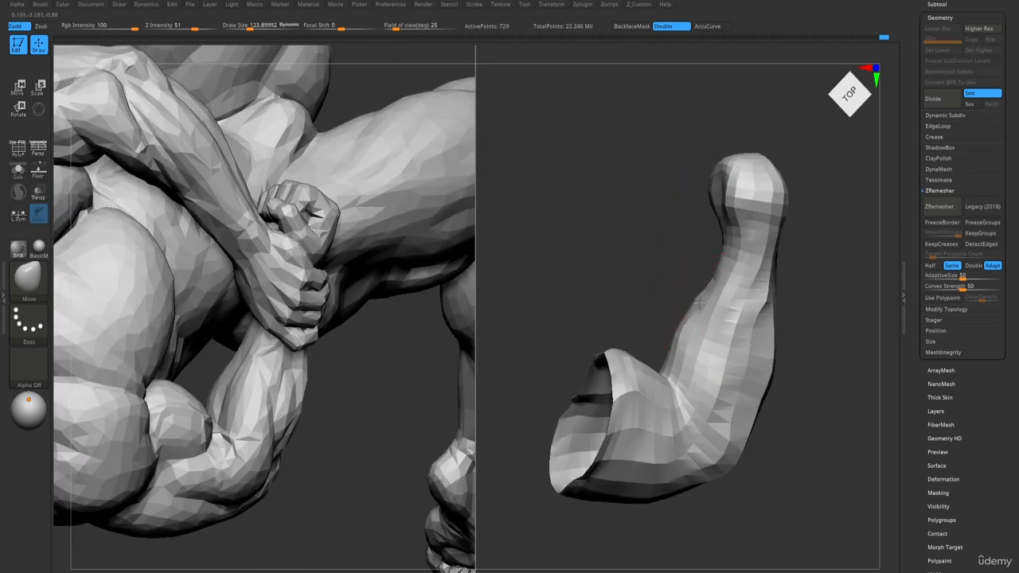
{"action": "mouse_move", "coordinate": [681, 343]}
{"action": "right_mouse_down"}
{"action": "mouse_move", "coordinate": [814, 329]}
{"action": "mouse_move", "coordinate": [760, 346]}
{"action": "mouse_move", "coordinate": [788, 370]}
{"action": "mouse_move", "coordinate": [796, 401]}
{"action": "mouse_move", "coordinate": [761, 398]}
{"action": "mouse_move", "coordinate": [791, 382]}
{"action": "mouse_move", "coordinate": [745, 327]}
{"action": "mouse_move", "coordinate": [796, 332]}
{"action": "mouse_move", "coordinate": [718, 301]}
{"action": "mouse_move", "coordinate": [716, 257]}
{"action": "mouse_move", "coordinate": [756, 390]}
{"action": "right_mouse_up"}
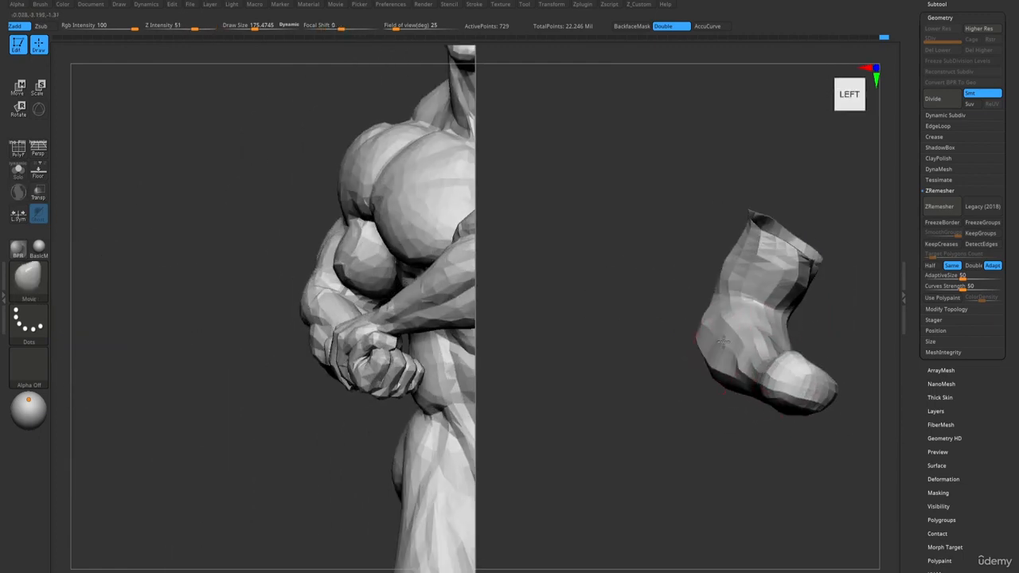
- Add volume to the forearm with ClayBuildup at draw size about 140 and to the fist at about 86
{"action": "right_click_drag", "start_coordinate": [661, 328], "coordinate": [698, 327]}
{"action": "key", "text": "1"}
{"action": "key", "text": "s"}
{"action": "left_click_drag", "start_coordinate": [698, 316], "coordinate": [689, 315]}
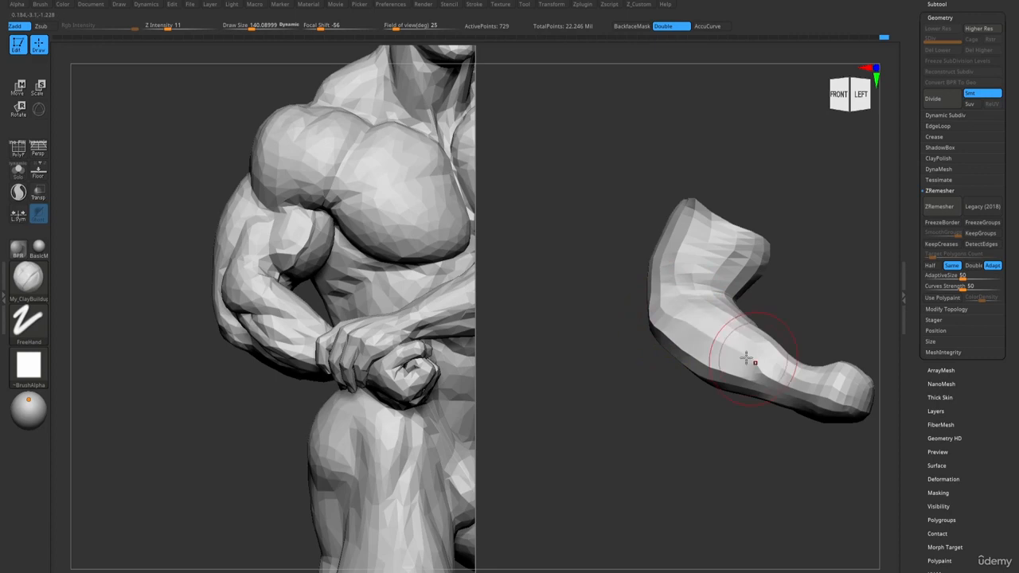
{"action": "right_click_drag", "start_coordinate": [746, 358], "coordinate": [642, 319]}
{"action": "mouse_move", "coordinate": [771, 387]}
{"action": "right_mouse_down"}
{"action": "mouse_move", "coordinate": [796, 368]}
{"action": "mouse_move", "coordinate": [753, 344]}
{"action": "mouse_move", "coordinate": [799, 340]}
{"action": "mouse_move", "coordinate": [786, 348]}
{"action": "right_mouse_up"}
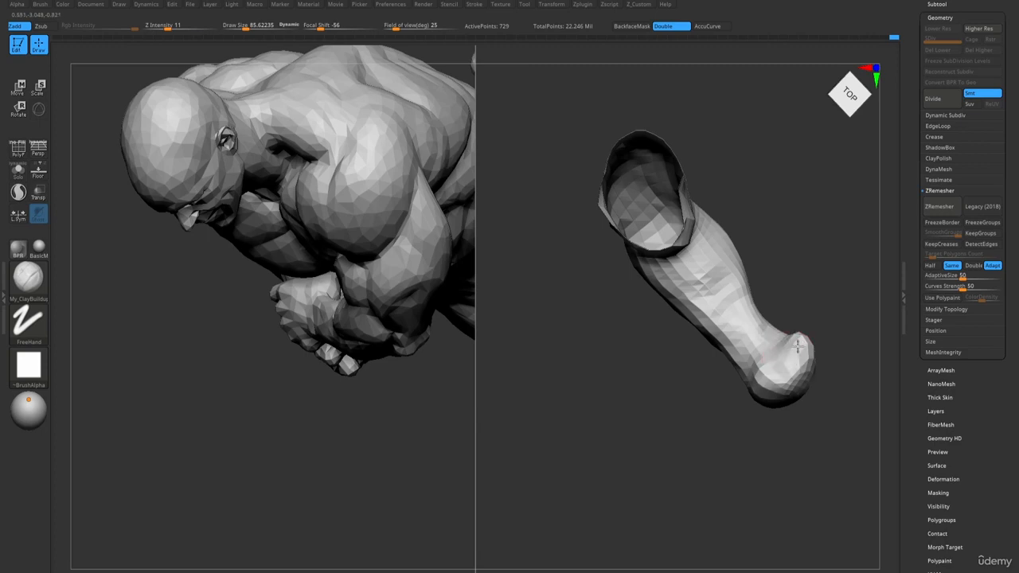
- Carve creases into the front of the right fist with DamStandard at draw size about 81
{"action": "mouse_move", "coordinate": [767, 385]}
{"action": "right_mouse_down"}
{"action": "mouse_move", "coordinate": [827, 392]}
{"action": "mouse_move", "coordinate": [792, 408]}
{"action": "mouse_move", "coordinate": [742, 368]}
{"action": "mouse_move", "coordinate": [717, 395]}
{"action": "mouse_move", "coordinate": [721, 382]}
{"action": "mouse_move", "coordinate": [725, 392]}
{"action": "right_mouse_up"}
{"action": "key", "text": "b"}
{"action": "key", "text": "m"}
{"action": "key", "text": "v"}
{"action": "key", "text": "b"}
{"action": "key", "text": "d"}
{"action": "key", "text": "s"}
{"action": "key", "text": "s"}
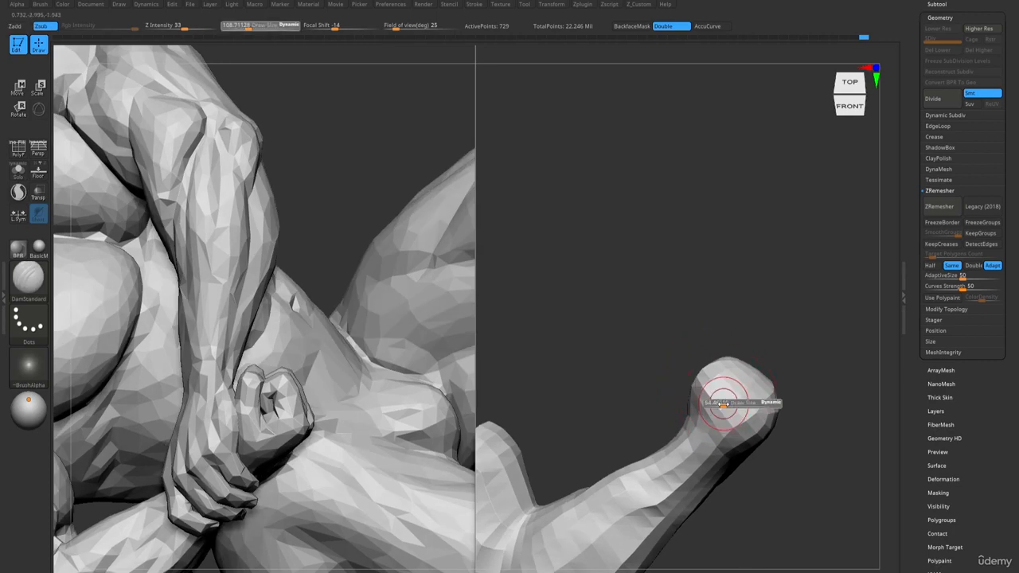
{"action": "key", "text": "s"}
{"action": "left_click_drag", "start_coordinate": [733, 396], "coordinate": [737, 396]}
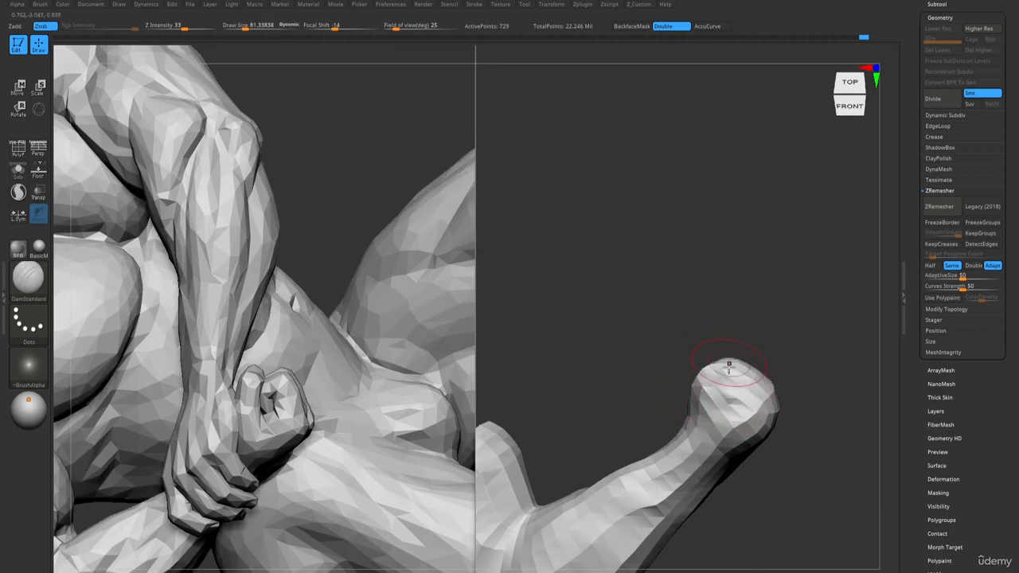
{"action": "right_click_drag", "start_coordinate": [728, 366], "coordinate": [708, 358]}
{"action": "left_click_drag", "start_coordinate": [705, 356], "coordinate": [710, 382]}
- Push the knuckle side of the right fist into shape with the Move brush at draw size about 109
{"action": "right_click_drag", "start_coordinate": [696, 352], "coordinate": [694, 390]}
{"action": "key", "text": "b"}
{"action": "key", "text": "m"}
{"action": "key", "text": "v"}
{"action": "left_click_drag", "start_coordinate": [694, 391], "coordinate": [708, 386]}
{"action": "mouse_move", "coordinate": [709, 386]}
{"action": "right_mouse_down"}
{"action": "mouse_move", "coordinate": [683, 366]}
{"action": "mouse_move", "coordinate": [705, 372]}
{"action": "mouse_move", "coordinate": [734, 354]}
{"action": "mouse_move", "coordinate": [748, 389]}
{"action": "right_mouse_up"}
{"action": "key", "text": "s"}
{"action": "left_click_drag", "start_coordinate": [792, 368], "coordinate": [796, 368]}
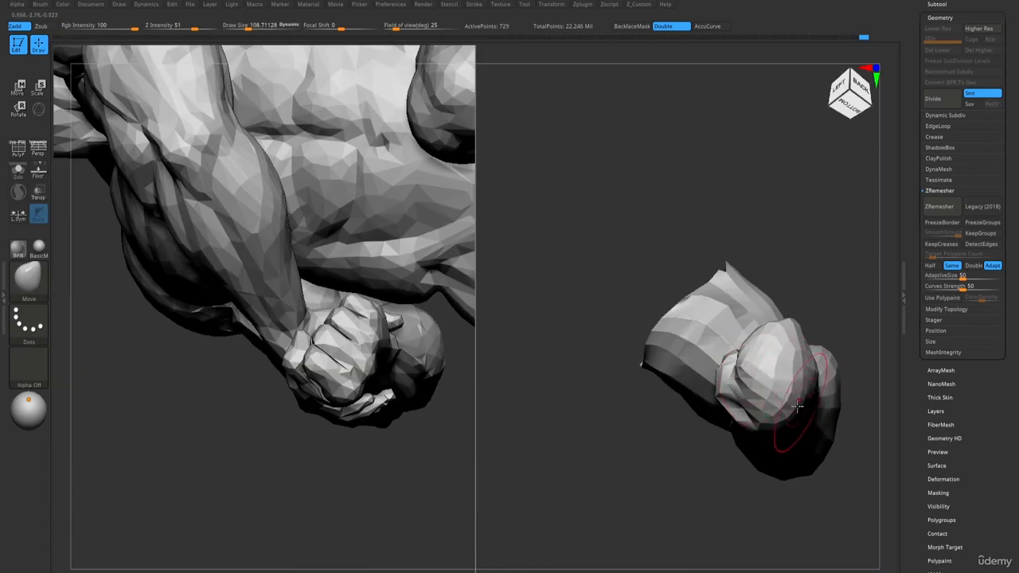
- Refine the underside and back of the right fist with the Move brush
{"action": "left_click_drag", "start_coordinate": [786, 438], "coordinate": [786, 414]}
{"action": "right_click_drag", "start_coordinate": [798, 368], "coordinate": [782, 338]}
{"action": "left_click_drag", "start_coordinate": [783, 337], "coordinate": [767, 342]}
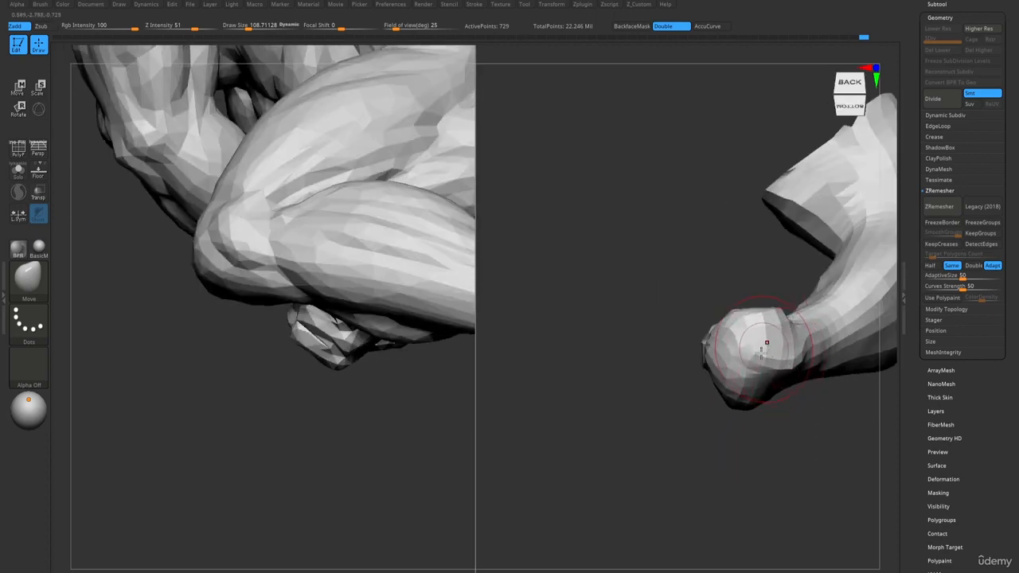
{"action": "mouse_move", "coordinate": [767, 342]}
{"action": "right_mouse_down"}
{"action": "mouse_move", "coordinate": [758, 300]}
{"action": "mouse_move", "coordinate": [720, 331]}
{"action": "mouse_move", "coordinate": [762, 315]}
{"action": "right_mouse_up"}
{"action": "left_click_drag", "start_coordinate": [762, 315], "coordinate": [777, 314]}
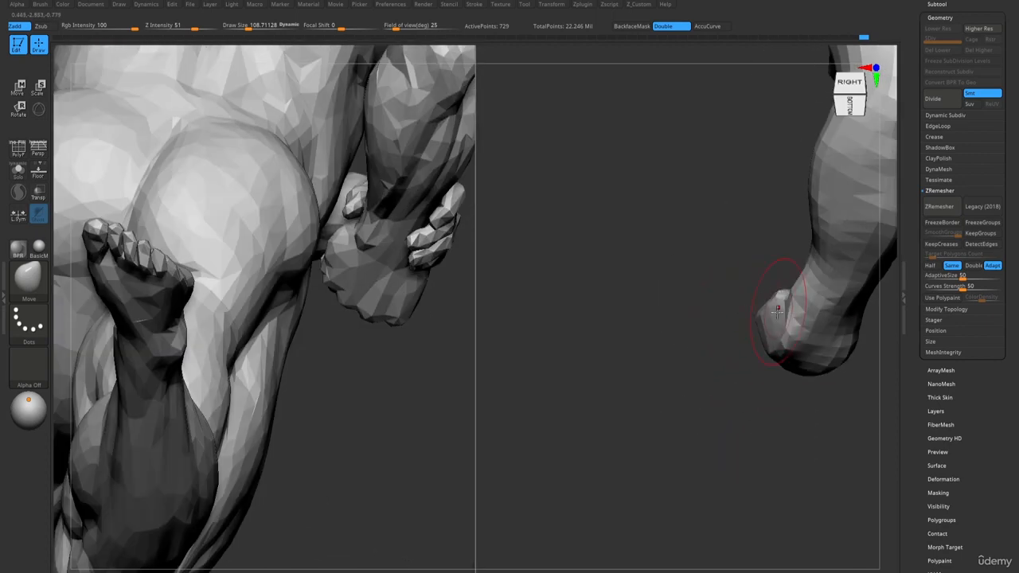
- Shape the underside of the right hand and wrist with ClayBuildup and Move
{"action": "mouse_move", "coordinate": [776, 314]}
{"action": "right_mouse_down"}
{"action": "mouse_move", "coordinate": [700, 246]}
{"action": "mouse_move", "coordinate": [739, 239]}
{"action": "mouse_move", "coordinate": [740, 202]}
{"action": "mouse_move", "coordinate": [750, 205]}
{"action": "mouse_move", "coordinate": [736, 220]}
{"action": "mouse_move", "coordinate": [723, 216]}
{"action": "mouse_move", "coordinate": [760, 243]}
{"action": "right_mouse_up"}
{"action": "key", "text": "b"}
{"action": "key", "text": "c"}
{"action": "key", "text": "b"}
{"action": "key", "text": "b"}
{"action": "key", "text": "m"}
{"action": "key", "text": "v"}
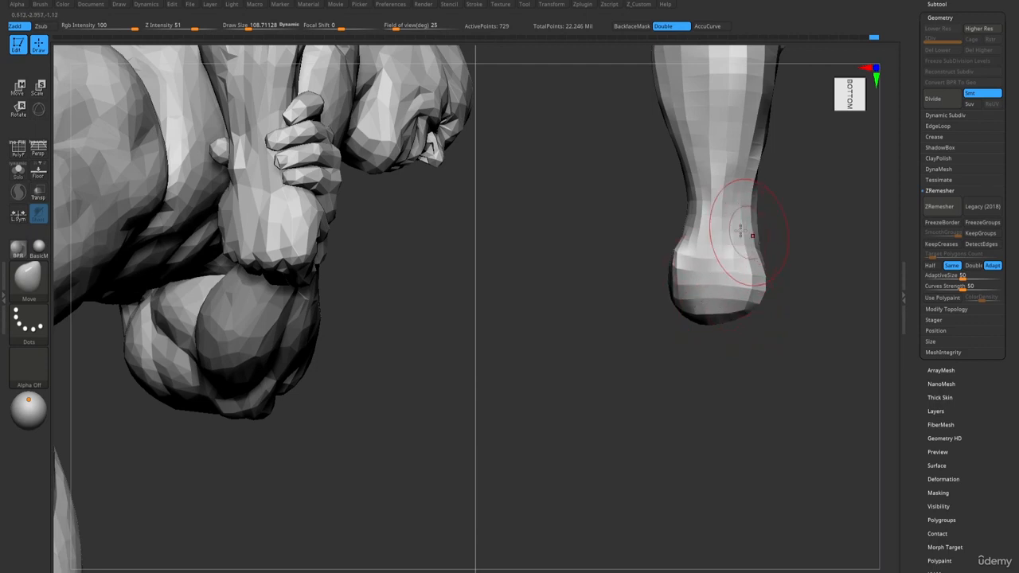
- Adjust the underside silhouette of the right arm from wrist to elbow with Move at draw size about 124
{"action": "right_click_drag", "start_coordinate": [740, 231], "coordinate": [759, 302], "text": "alt"}
{"action": "key", "text": "s"}
{"action": "left_click_drag", "start_coordinate": [713, 257], "coordinate": [720, 257]}
{"action": "right_click_drag", "start_coordinate": [698, 250], "coordinate": [703, 364], "text": "alt"}
{"action": "key", "text": "s"}
{"action": "left_click_drag", "start_coordinate": [690, 168], "coordinate": [678, 168]}
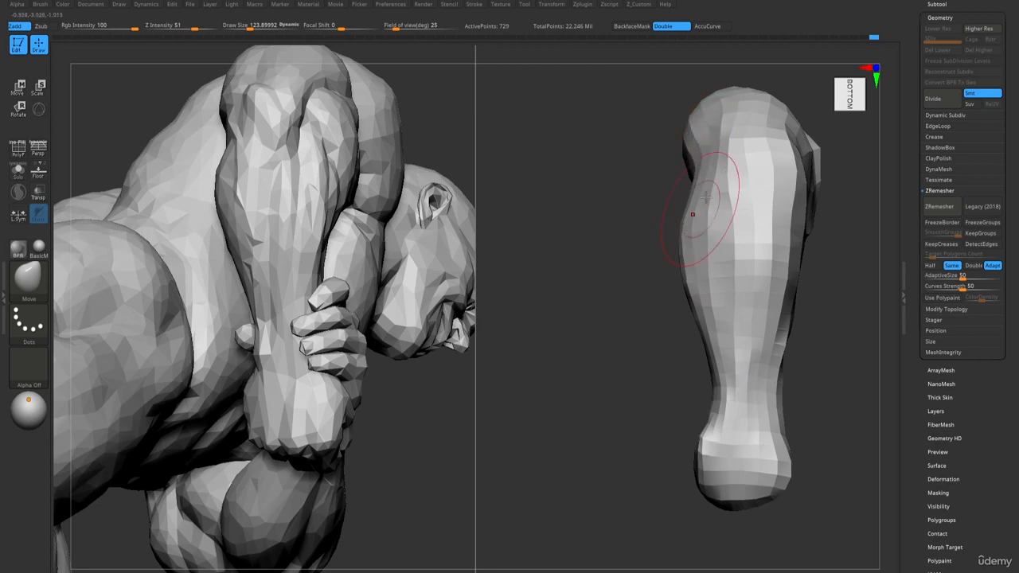
- Carve a muscle groove along the right forearm below the elbow with DamStandard at draw size about 124
{"action": "key", "text": "b"}
{"action": "key", "text": "d"}
{"action": "key", "text": "s"}
{"action": "left_click_drag", "start_coordinate": [768, 150], "coordinate": [770, 203]}
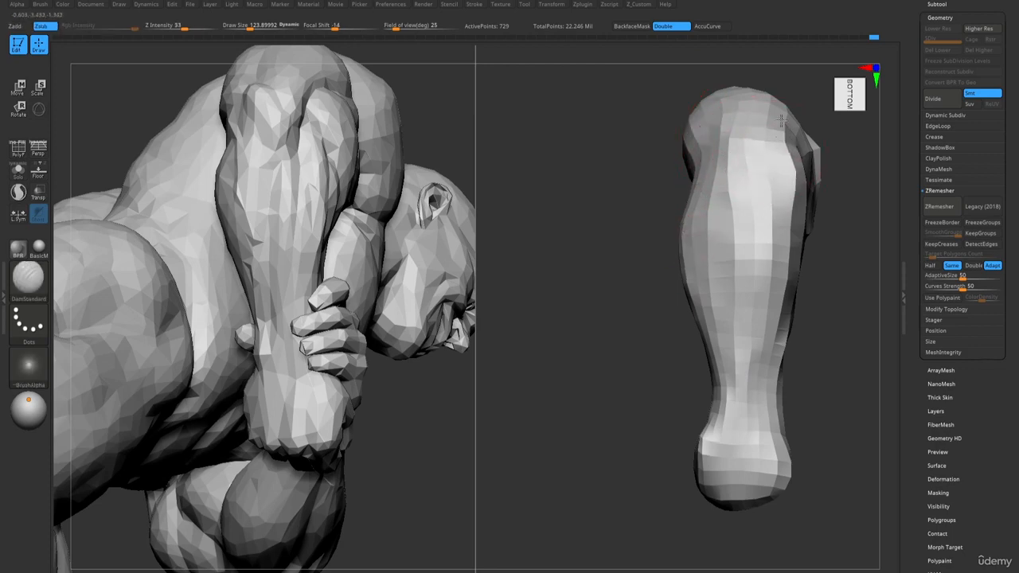
{"action": "mouse_move", "coordinate": [781, 120]}
{"action": "right_mouse_down"}
{"action": "mouse_move", "coordinate": [732, 207]}
{"action": "mouse_move", "coordinate": [752, 208]}
{"action": "right_mouse_up"}
{"action": "left_click_drag", "start_coordinate": [756, 203], "coordinate": [784, 256]}
- Build up the outer forearm muscle below the elbow with ClayBuildup at draw size about 124
{"action": "key", "text": "b"}
{"action": "key", "text": "c"}
{"action": "key", "text": "b"}
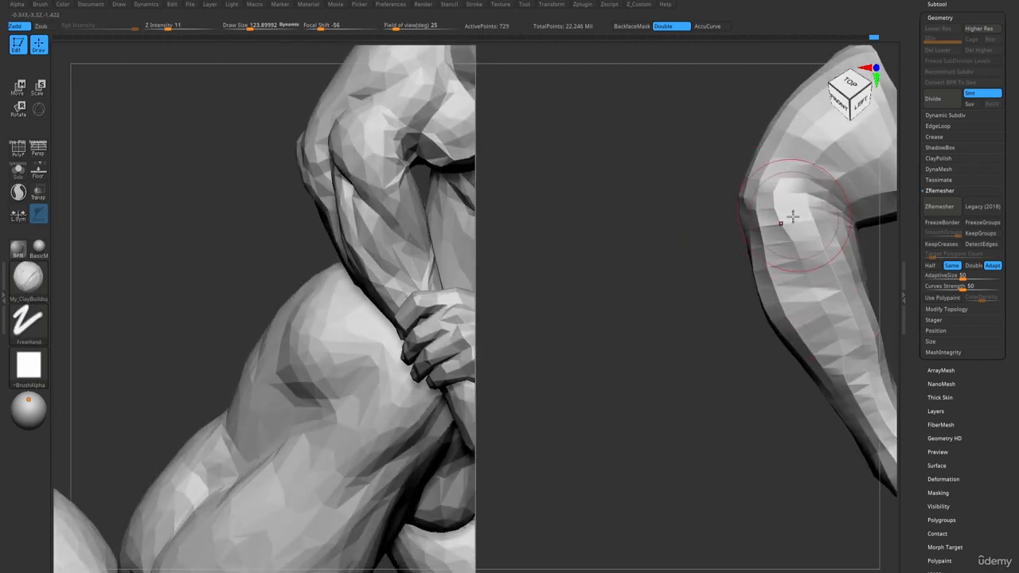
{"action": "right_click_drag", "start_coordinate": [793, 217], "coordinate": [677, 195]}
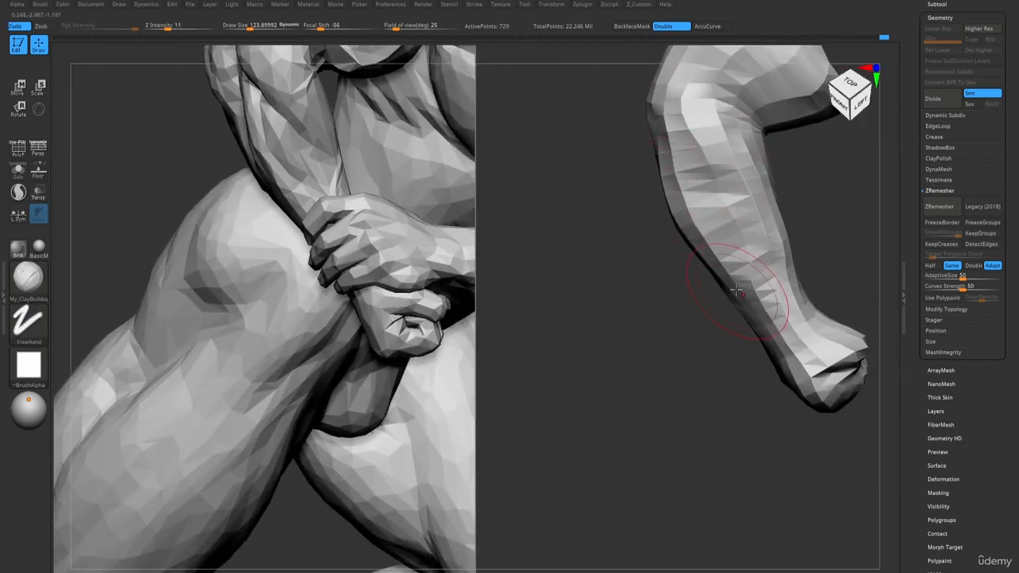
- Reshape the forearm contour between the elbow crease and the wrist with Move at draw size about 129
{"action": "key", "text": "b"}
{"action": "key", "text": "m"}
{"action": "key", "text": "v"}
{"action": "key", "text": "s"}
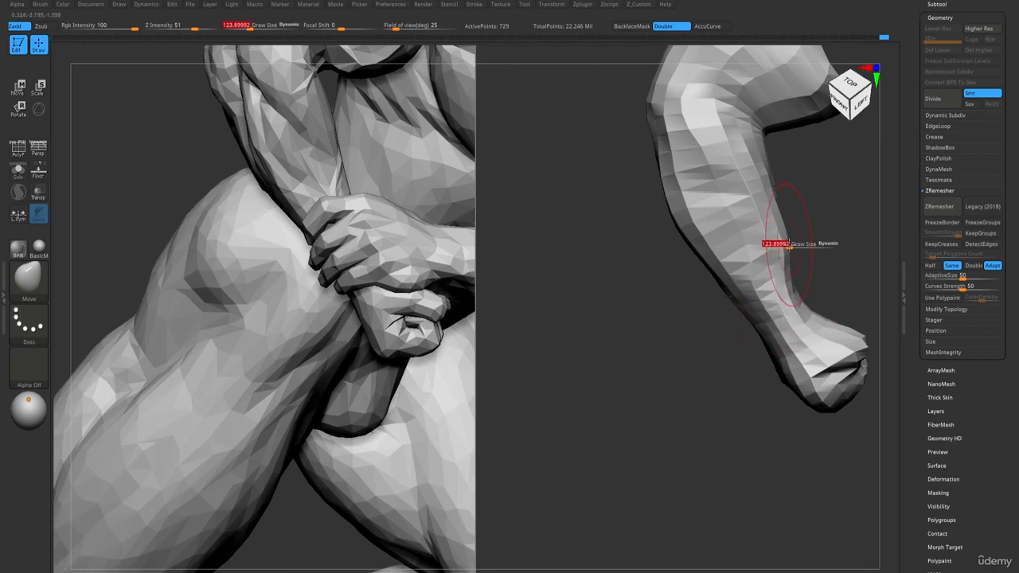
{"action": "left_click", "coordinate": [789, 246]}
{"action": "left_click_drag", "start_coordinate": [787, 245], "coordinate": [775, 246]}
{"action": "mouse_move", "coordinate": [734, 288]}
{"action": "right_mouse_down", "text": "alt"}
{"action": "mouse_move", "coordinate": [662, 266]}
{"action": "mouse_move", "coordinate": [722, 287]}
{"action": "right_mouse_up", "text": "alt"}
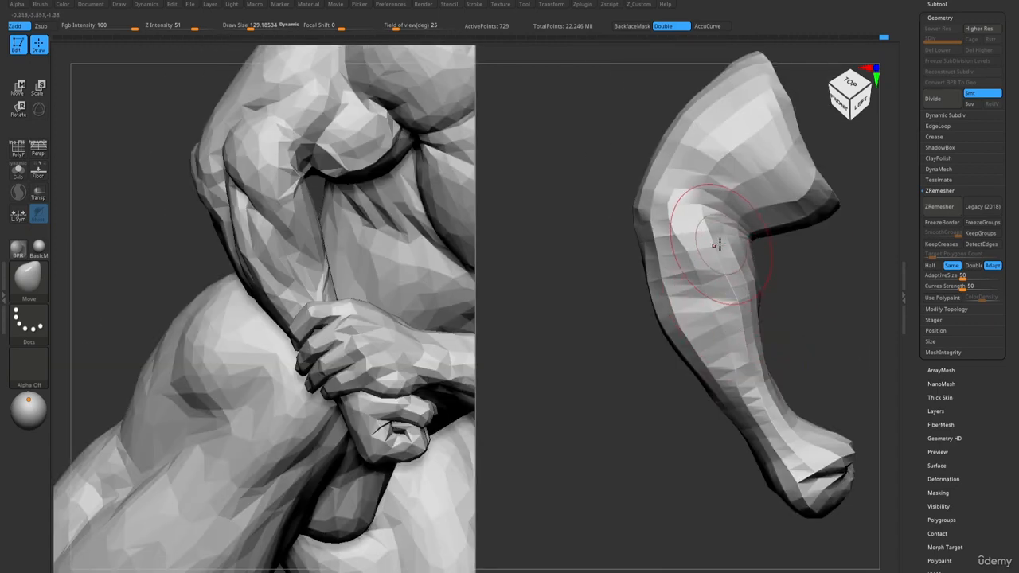
- Refine the wrist and fist with Move at draw size about 69, and show the whole figure again
{"action": "mouse_move", "coordinate": [720, 250]}
{"action": "right_mouse_down"}
{"action": "mouse_move", "coordinate": [708, 231]}
{"action": "mouse_move", "coordinate": [732, 231]}
{"action": "mouse_move", "coordinate": [706, 239]}
{"action": "mouse_move", "coordinate": [803, 359]}
{"action": "right_mouse_up"}
{"action": "key", "text": "s"}
{"action": "left_click_drag", "start_coordinate": [804, 352], "coordinate": [797, 352]}
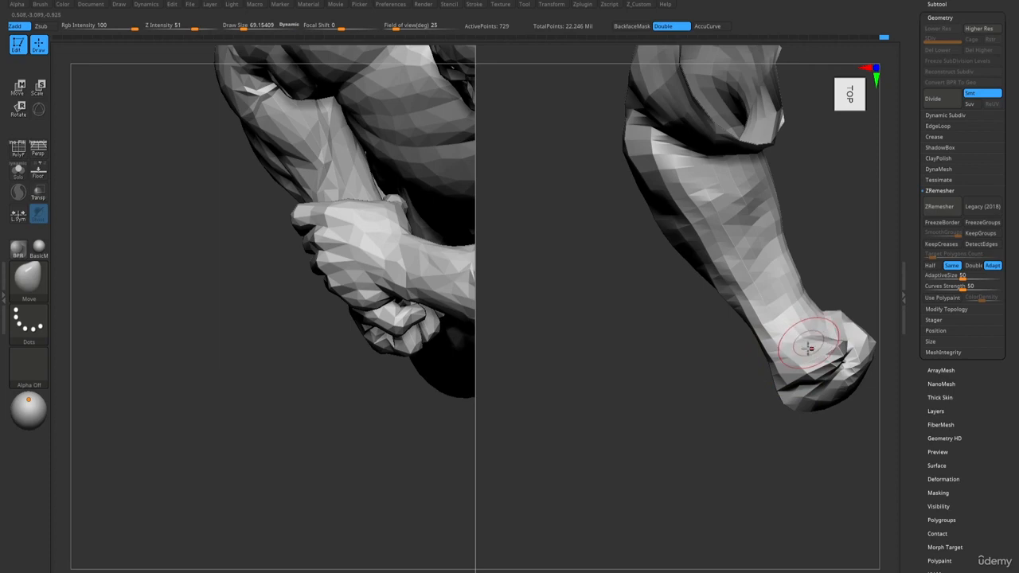
{"action": "mouse_move", "coordinate": [809, 348]}
{"action": "right_mouse_down"}
{"action": "mouse_move", "coordinate": [685, 252]}
{"action": "mouse_move", "coordinate": [723, 273]}
{"action": "mouse_move", "coordinate": [752, 268]}
{"action": "right_mouse_up"}
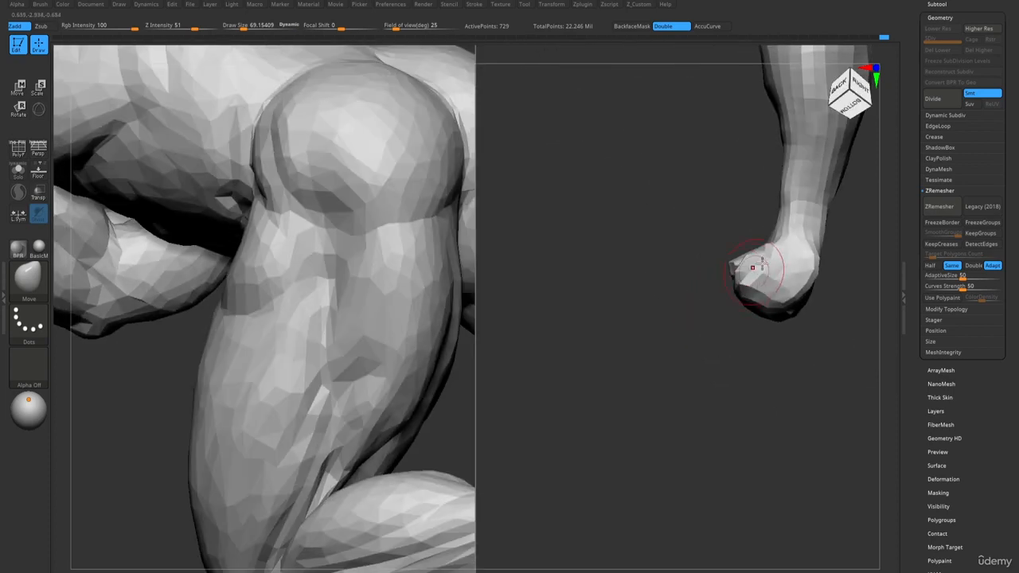
{"action": "right_click_drag", "start_coordinate": [776, 191], "coordinate": [780, 262]}
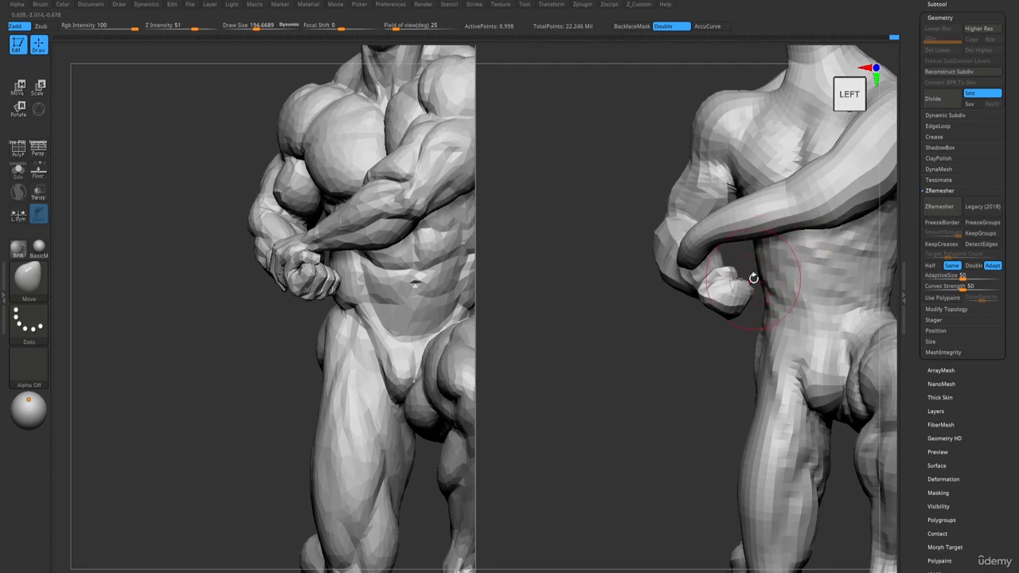
- Reposition the left arm crossing the torso with Move Topological at draw size about 339, following the reference pose
{"action": "key", "text": "b"}
{"action": "key", "text": "m"}
{"action": "key", "text": "t"}
{"action": "right_click_drag", "start_coordinate": [752, 253], "coordinate": [720, 252], "text": "alt"}
{"action": "key", "text": "s"}
{"action": "left_click_drag", "start_coordinate": [727, 258], "coordinate": [741, 259]}
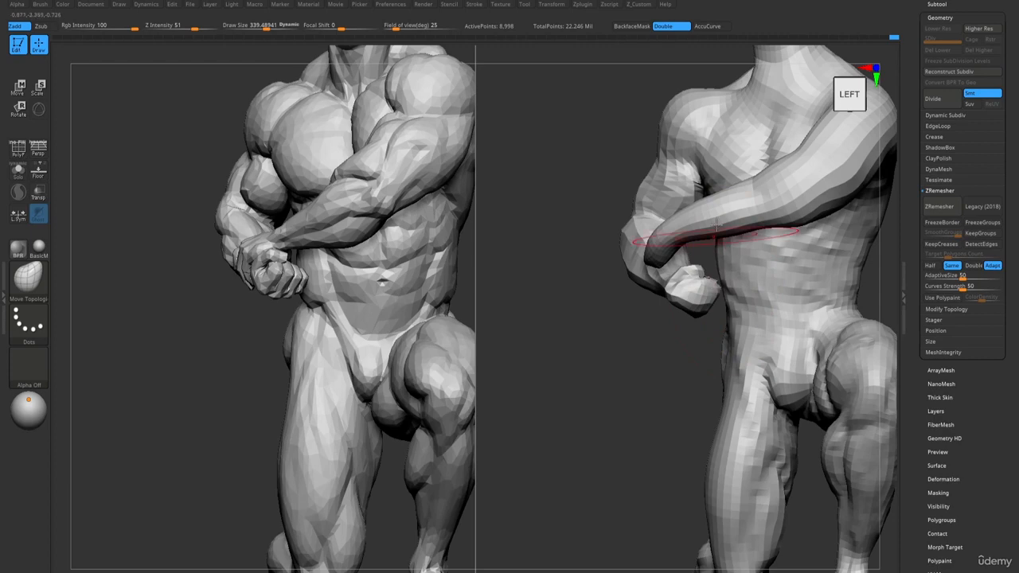
{"action": "right_click_drag", "start_coordinate": [711, 195], "coordinate": [716, 205]}
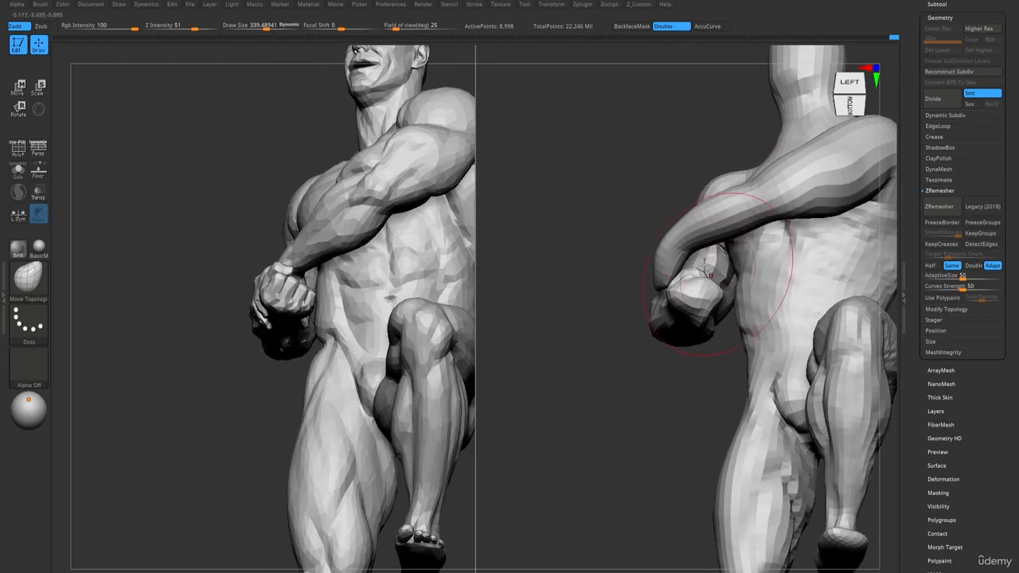
{"action": "right_click_drag", "start_coordinate": [710, 275], "coordinate": [720, 263]}
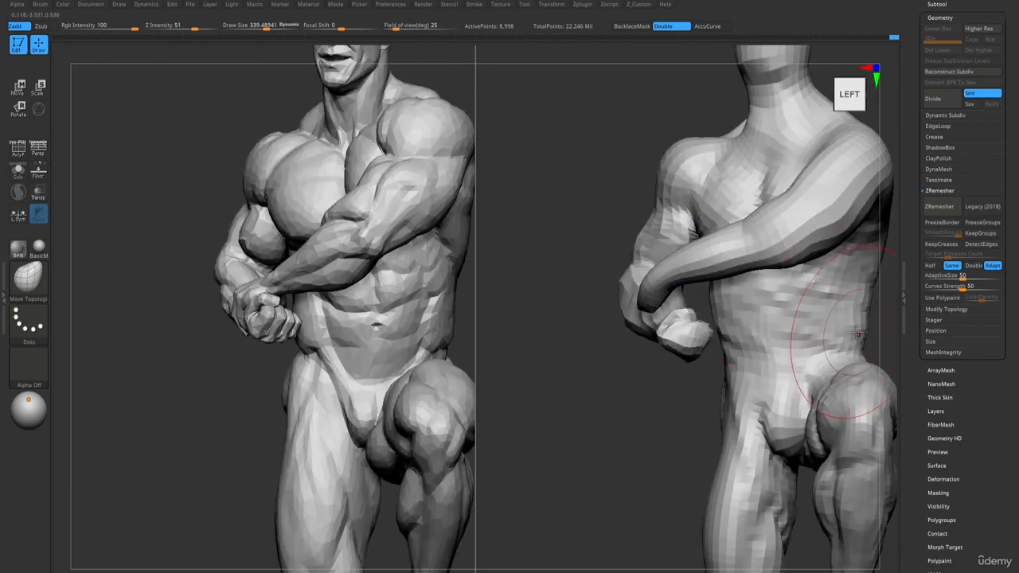
{"action": "right_click_drag", "start_coordinate": [785, 301], "coordinate": [713, 307], "text": "alt"}
{"action": "right_click_drag", "start_coordinate": [809, 269], "coordinate": [788, 250]}
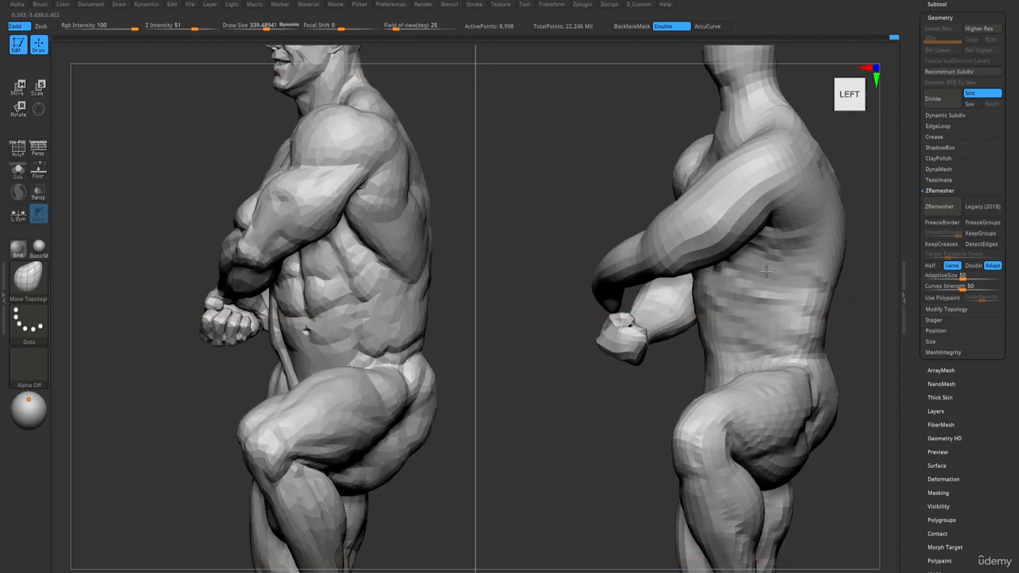
- Build up the left latissimus below the armpit with ClayBuildup at draw size about 208
{"action": "key", "text": "b"}
{"action": "key", "text": "c"}
{"action": "key", "text": "b"}
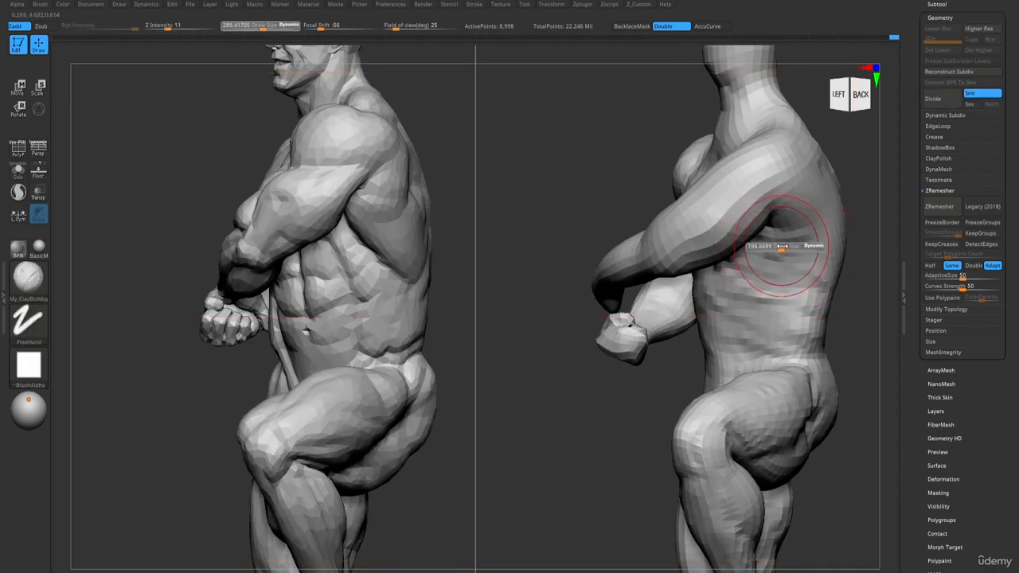
{"action": "left_click_drag", "start_coordinate": [783, 246], "coordinate": [784, 246]}
{"action": "right_click_drag", "start_coordinate": [784, 246], "coordinate": [769, 237]}
{"action": "right_click_drag", "start_coordinate": [839, 293], "coordinate": [842, 280]}
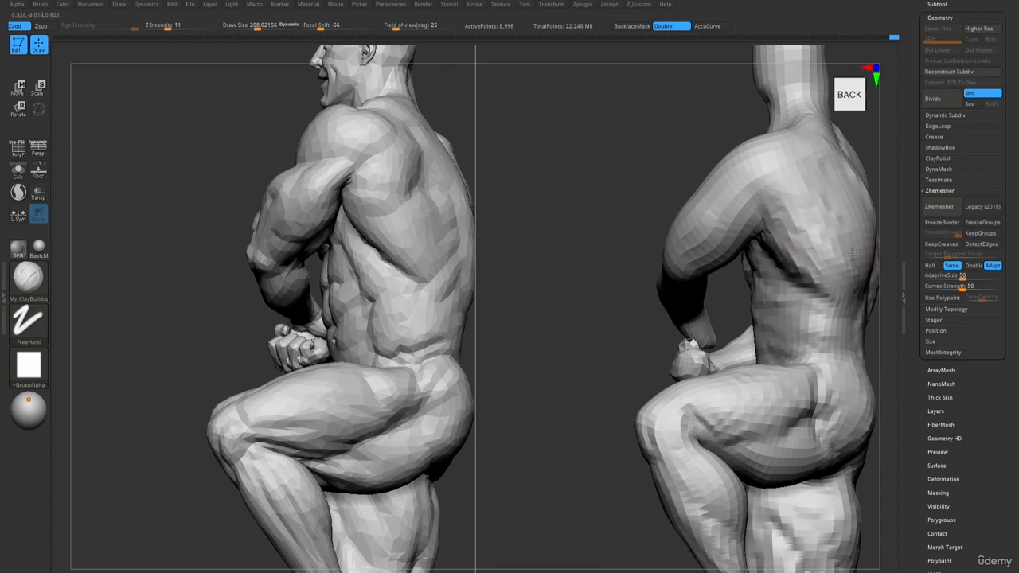
{"action": "right_click_drag", "start_coordinate": [744, 216], "coordinate": [728, 208]}
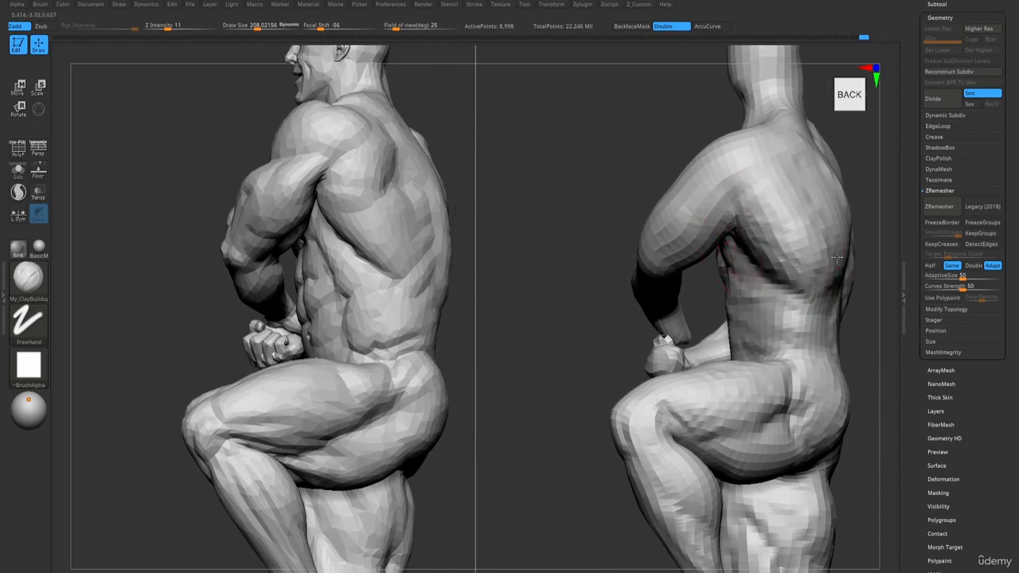
{"action": "right_click_drag", "start_coordinate": [796, 270], "coordinate": [740, 252]}
- Carve the groove outlining the left deltoid towards the back with DamStandard at draw size about 208
{"action": "key", "text": "b"}
{"action": "key", "text": "d"}
{"action": "key", "text": "s"}
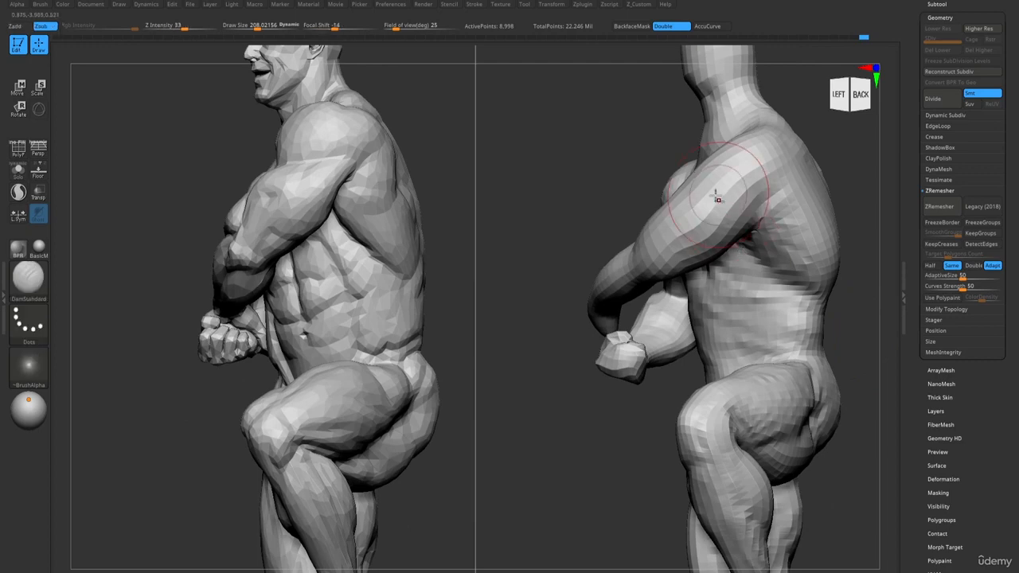
{"action": "right_click_drag", "start_coordinate": [752, 183], "coordinate": [736, 198]}
{"action": "mouse_move", "coordinate": [735, 198]}
{"action": "left_mouse_down"}
{"action": "mouse_move", "coordinate": [785, 175]}
{"action": "mouse_move", "coordinate": [806, 129]}
{"action": "left_mouse_up"}
{"action": "right_click_drag", "start_coordinate": [745, 162], "coordinate": [747, 422], "text": "alt"}
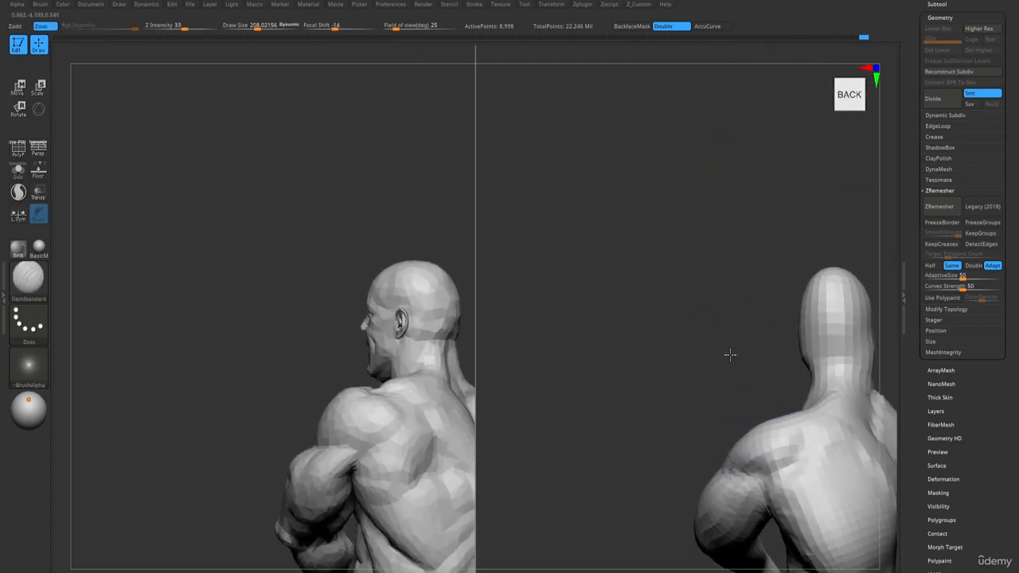
- Reshape the top contour of the left shoulder with Move at draw size about 208
{"action": "key", "text": "b"}
{"action": "key", "text": "m"}
{"action": "key", "text": "v"}
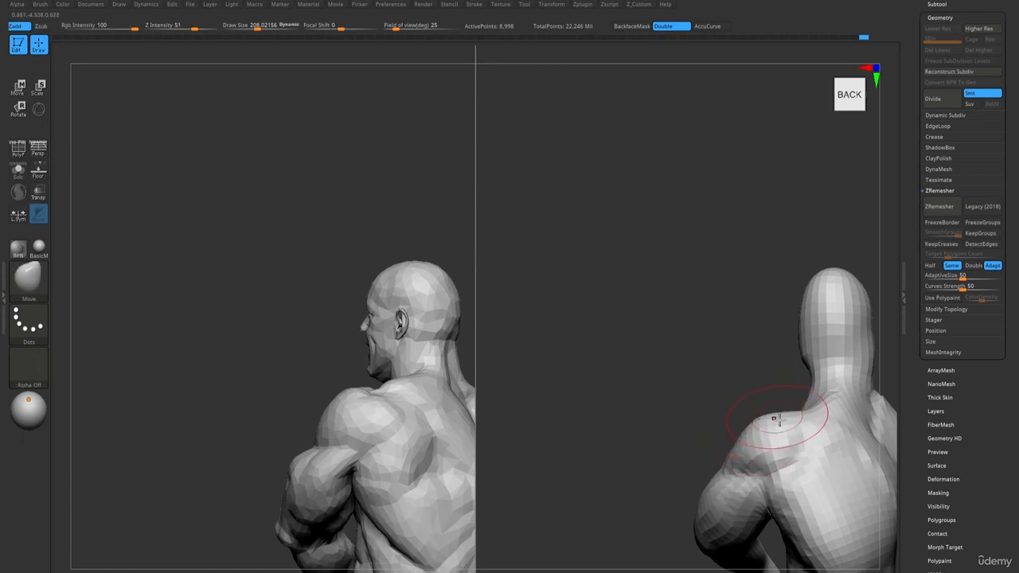
{"action": "mouse_move", "coordinate": [784, 406]}
{"action": "right_mouse_down"}
{"action": "mouse_move", "coordinate": [750, 421]}
{"action": "mouse_move", "coordinate": [776, 439]}
{"action": "mouse_move", "coordinate": [771, 451]}
{"action": "mouse_move", "coordinate": [782, 417]}
{"action": "mouse_move", "coordinate": [752, 402]}
{"action": "right_mouse_up"}
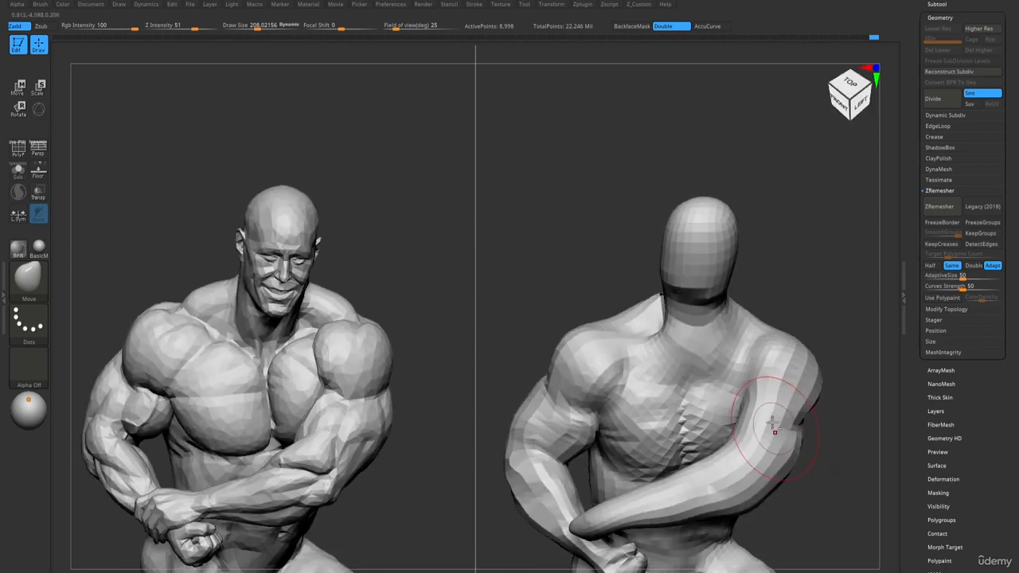
- Carve the separation between the left deltoid and upper arm with DamStandard at draw size about 208
{"action": "key", "text": "b"}
{"action": "key", "text": "d"}
{"action": "key", "text": "s"}
{"action": "right_click_drag", "start_coordinate": [755, 391], "coordinate": [752, 388]}
{"action": "left_click_drag", "start_coordinate": [759, 378], "coordinate": [742, 300]}
{"action": "mouse_move", "coordinate": [756, 382]}
{"action": "right_mouse_down"}
{"action": "mouse_move", "coordinate": [754, 349]}
{"action": "mouse_move", "coordinate": [746, 418]}
{"action": "mouse_move", "coordinate": [708, 412]}
{"action": "mouse_move", "coordinate": [708, 430]}
{"action": "mouse_move", "coordinate": [677, 409]}
{"action": "right_mouse_up"}
- Isolate the left arm and build up its upper arm muscle with ClayBuildup at draw size about 208
{"action": "key", "text": "b"}
{"action": "key", "text": "m"}
{"action": "key", "text": "v"}
{"action": "left_click", "coordinate": [723, 421], "text": "ctrl+shift"}
{"action": "key", "text": "b"}
{"action": "key", "text": "c"}
{"action": "key", "text": "b"}
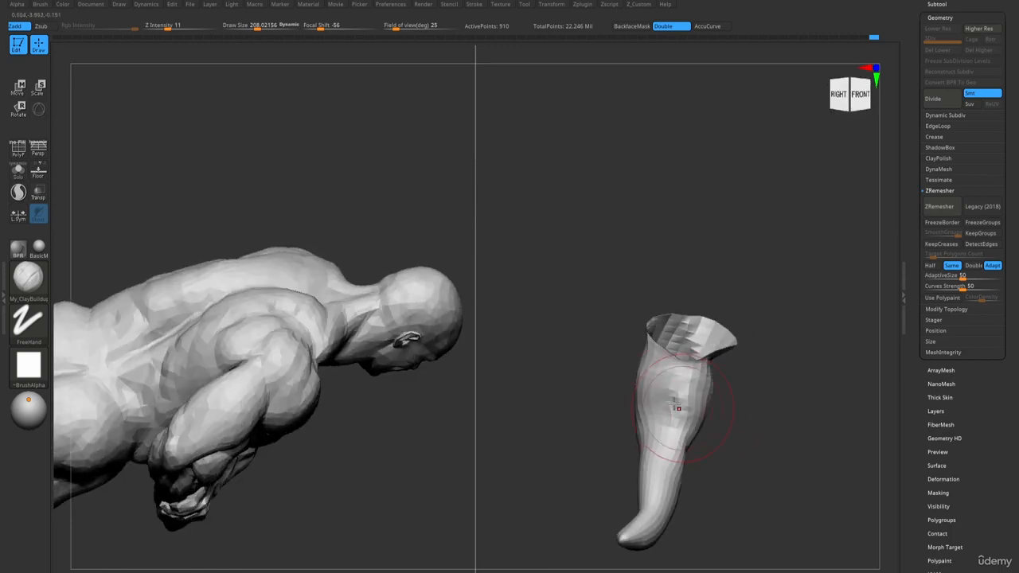
{"action": "mouse_move", "coordinate": [675, 405]}
{"action": "left_mouse_down"}
{"action": "mouse_move", "coordinate": [668, 385]}
{"action": "mouse_move", "coordinate": [678, 396]}
{"action": "left_mouse_up"}
{"action": "mouse_move", "coordinate": [693, 398]}
{"action": "right_mouse_down"}
{"action": "mouse_move", "coordinate": [671, 386]}
{"action": "mouse_move", "coordinate": [714, 406]}
{"action": "mouse_move", "coordinate": [722, 430]}
{"action": "mouse_move", "coordinate": [733, 427]}
{"action": "right_mouse_up"}
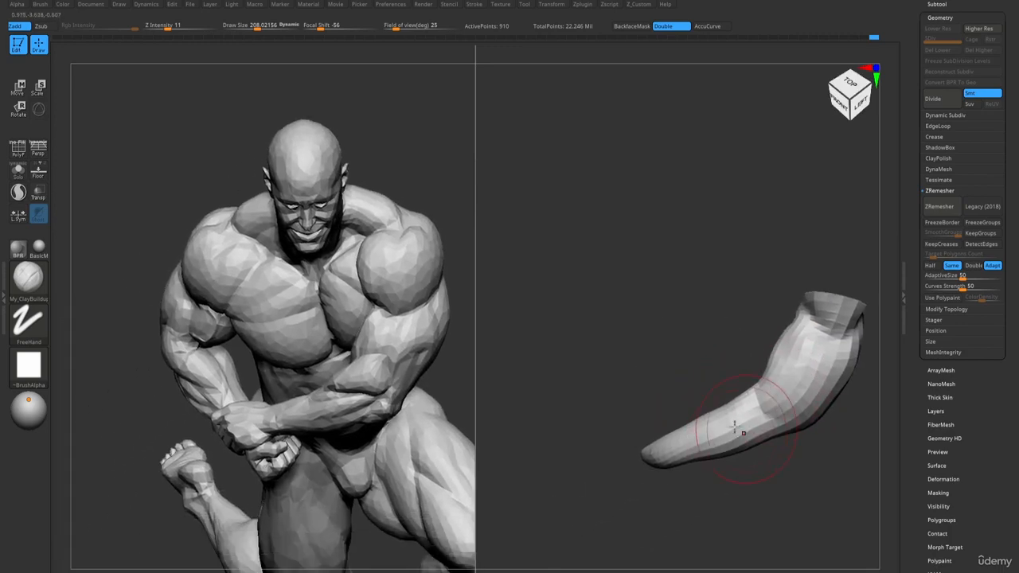
- Pull out the elbow of the isolated left arm with Move at draw size about 208
{"action": "key", "text": "b"}
{"action": "key", "text": "m"}
{"action": "key", "text": "v"}
{"action": "right_click_drag", "start_coordinate": [780, 453], "coordinate": [798, 439]}
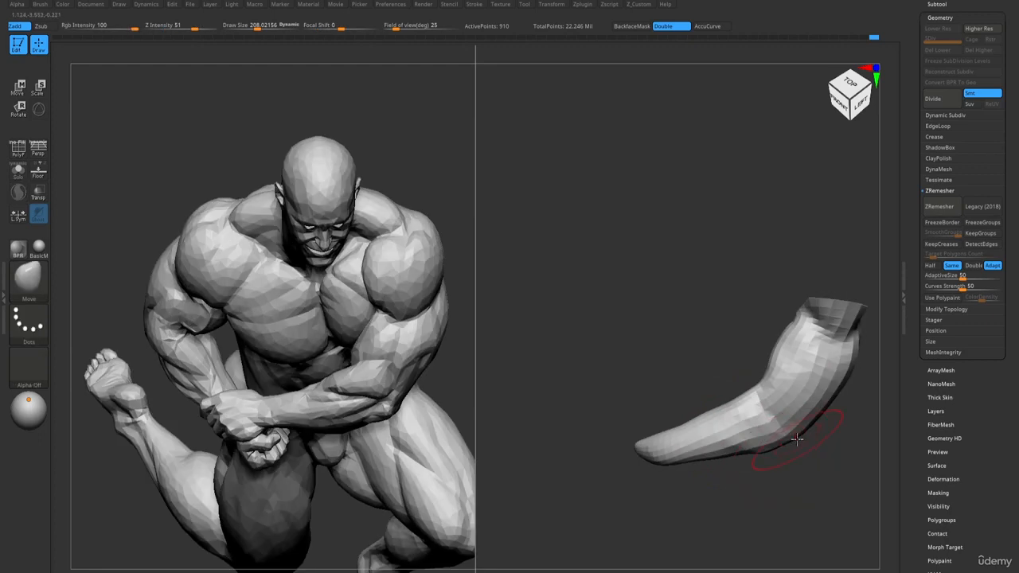
{"action": "left_click_drag", "start_coordinate": [784, 431], "coordinate": [789, 439]}
{"action": "right_click_drag", "start_coordinate": [785, 450], "coordinate": [811, 451]}
{"action": "left_click_drag", "start_coordinate": [811, 450], "coordinate": [799, 468]}
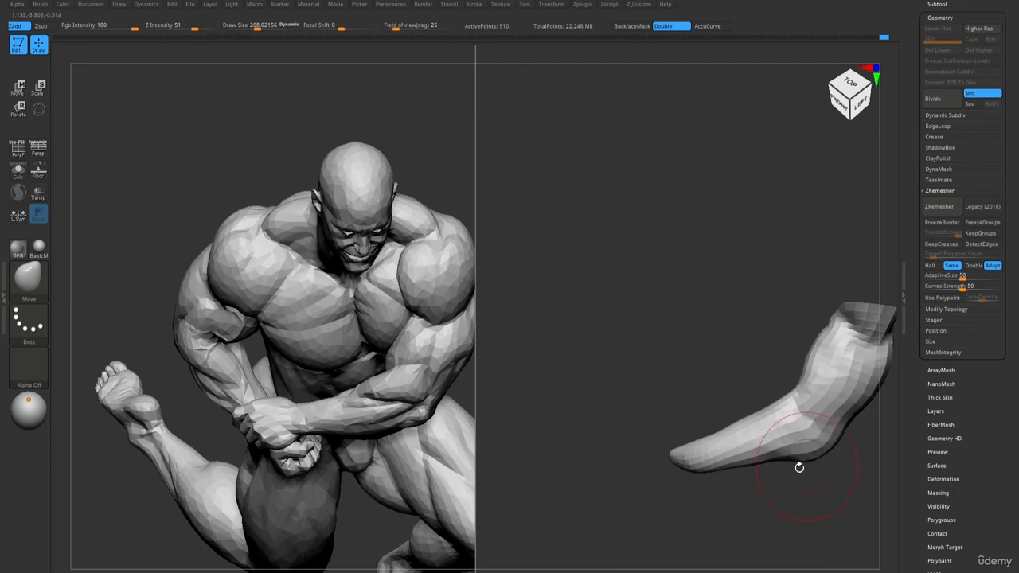
- Shape the wrist end of the left arm with Move at draw size about 175, and show the whole figure again
{"action": "mouse_move", "coordinate": [794, 462]}
{"action": "right_mouse_down"}
{"action": "mouse_move", "coordinate": [764, 479]}
{"action": "mouse_move", "coordinate": [780, 487]}
{"action": "mouse_move", "coordinate": [734, 468]}
{"action": "mouse_move", "coordinate": [722, 475]}
{"action": "right_mouse_up"}
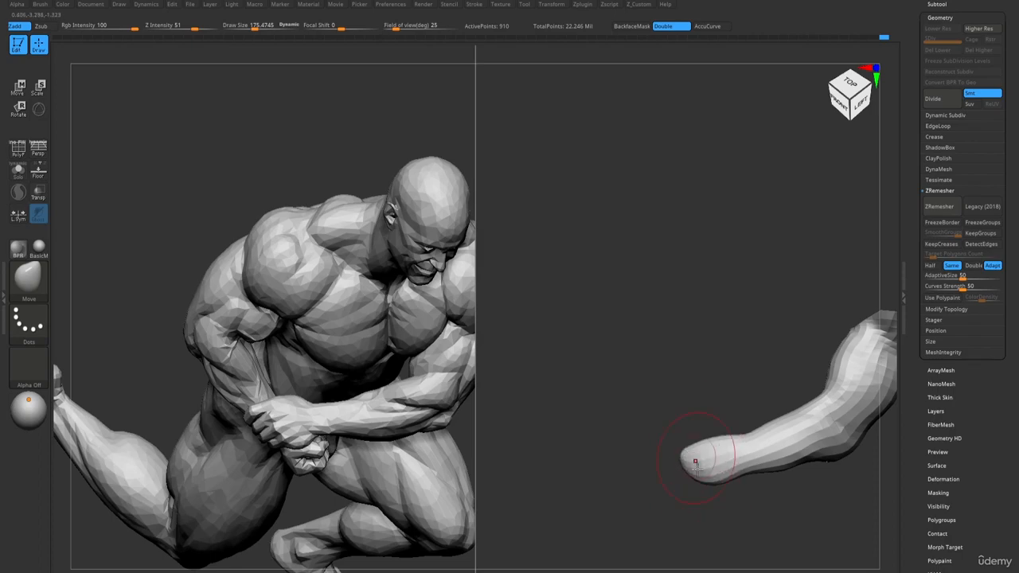
{"action": "mouse_move", "coordinate": [694, 462]}
{"action": "right_mouse_down"}
{"action": "mouse_move", "coordinate": [677, 482]}
{"action": "mouse_move", "coordinate": [728, 470]}
{"action": "mouse_move", "coordinate": [723, 342]}
{"action": "mouse_move", "coordinate": [731, 357]}
{"action": "right_mouse_up"}
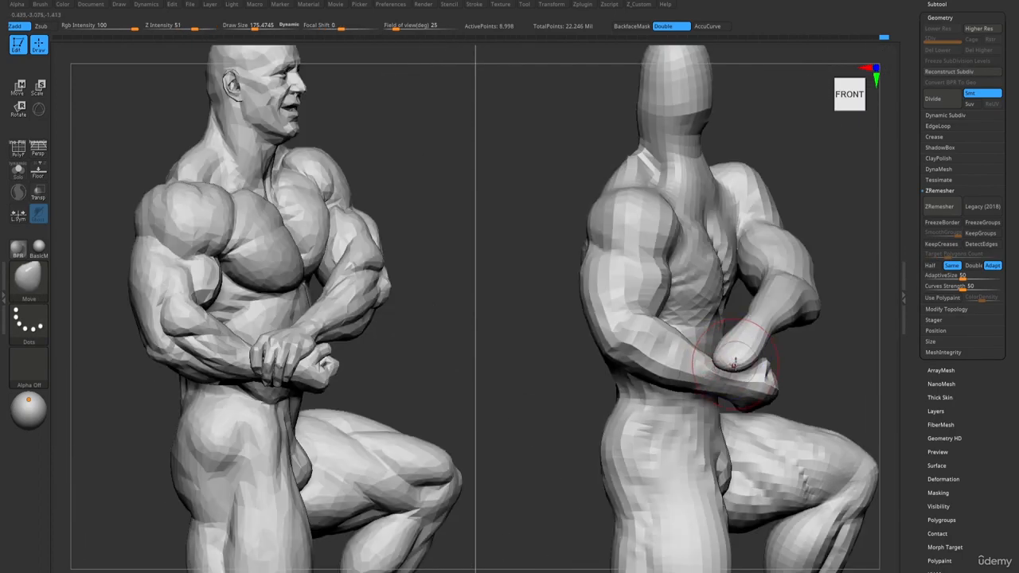
{"action": "right_click_drag", "start_coordinate": [728, 397], "coordinate": [692, 390]}
{"action": "mouse_move", "coordinate": [694, 385]}
{"action": "left_mouse_down", "text": "ctrl+shift"}
{"action": "mouse_move", "coordinate": [776, 407]}
{"action": "mouse_move", "coordinate": [740, 409]}
{"action": "left_mouse_up", "text": "ctrl+shift"}
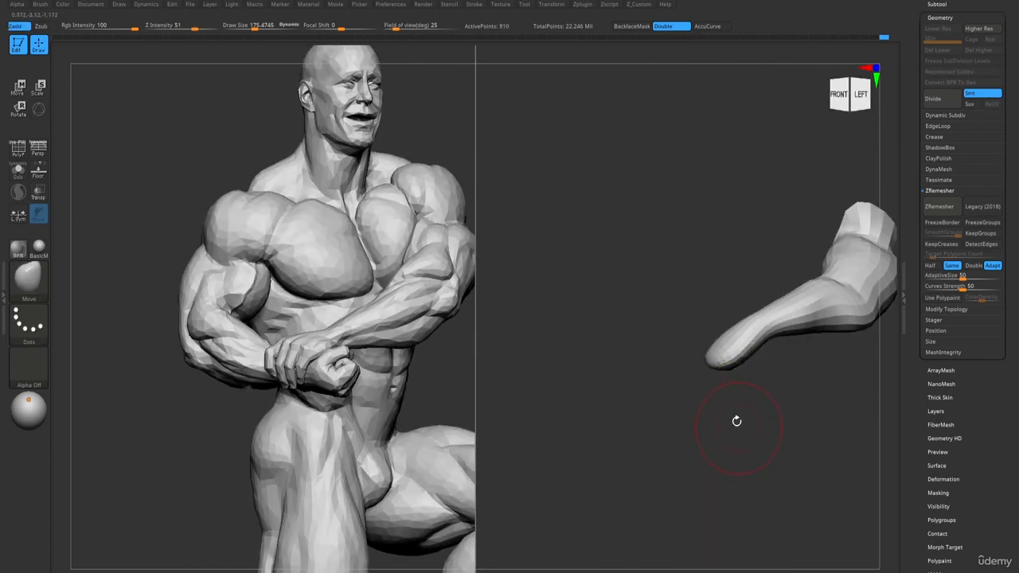
{"action": "left_click", "coordinate": [751, 429], "text": "ctrl+shift"}
- Position the end of the left forearm over the right wrist with Move Topological at draw size about 314
{"action": "key", "text": "b"}
{"action": "key", "text": "m"}
{"action": "key", "text": "t"}
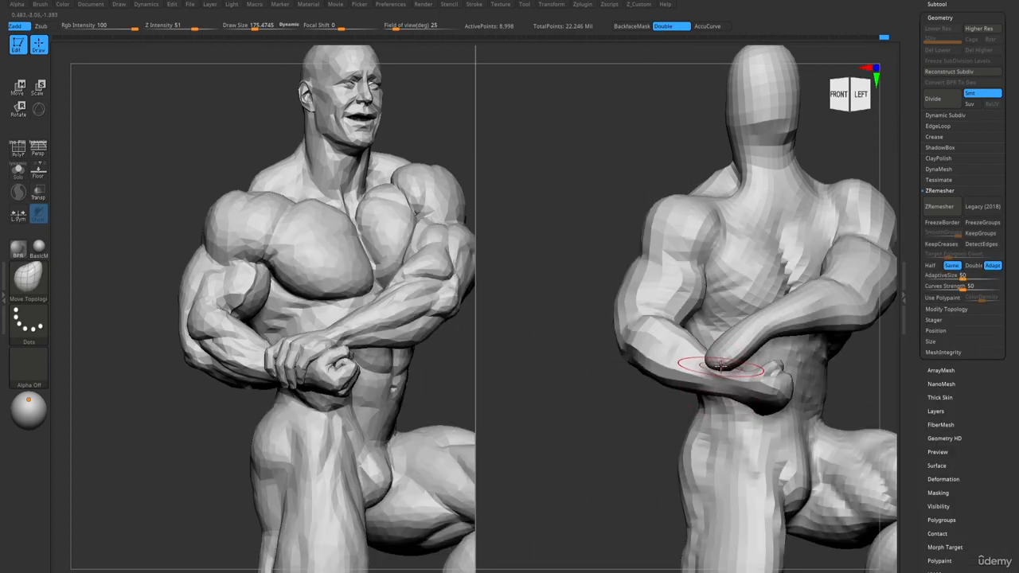
{"action": "right_click_drag", "start_coordinate": [718, 386], "coordinate": [748, 412]}
{"action": "key", "text": "s"}
{"action": "left_click_drag", "start_coordinate": [748, 412], "coordinate": [747, 413]}
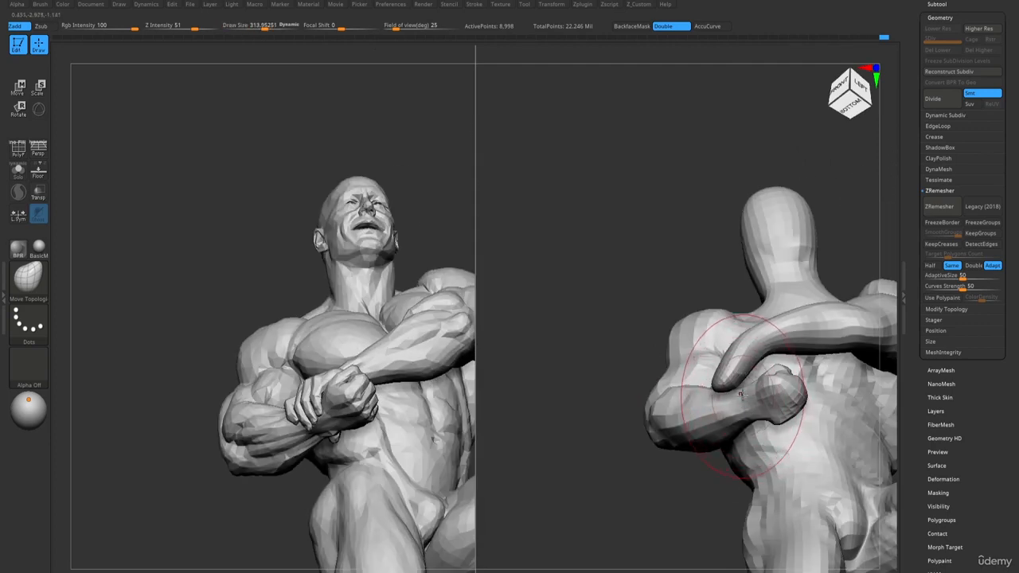
{"action": "right_click_drag", "start_coordinate": [784, 385], "coordinate": [751, 387]}
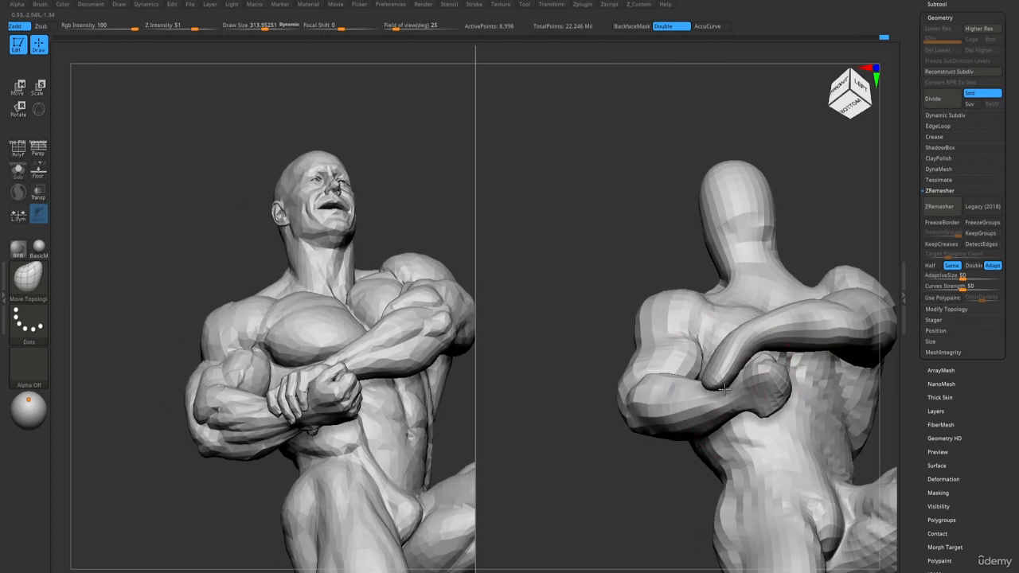
{"action": "left_click_drag", "start_coordinate": [751, 387], "coordinate": [740, 387]}
- Wrap the left hand form around the right wrist with Move Topological at draw sizes about 208 and 274
{"action": "right_click_drag", "start_coordinate": [709, 385], "coordinate": [726, 385]}
{"action": "key", "text": "s"}
{"action": "left_click_drag", "start_coordinate": [725, 385], "coordinate": [729, 392]}
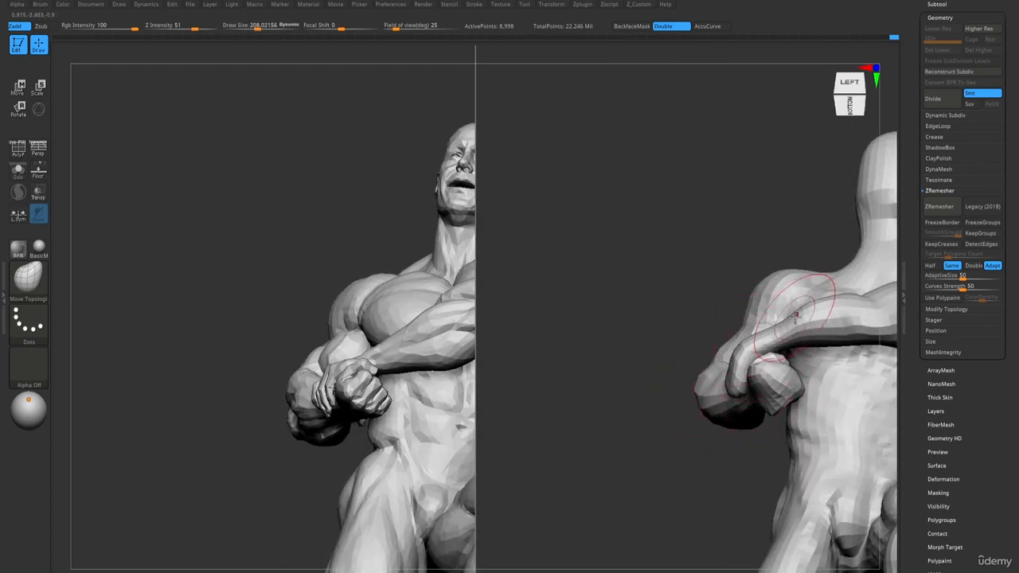
{"action": "right_click_drag", "start_coordinate": [794, 315], "coordinate": [761, 342]}
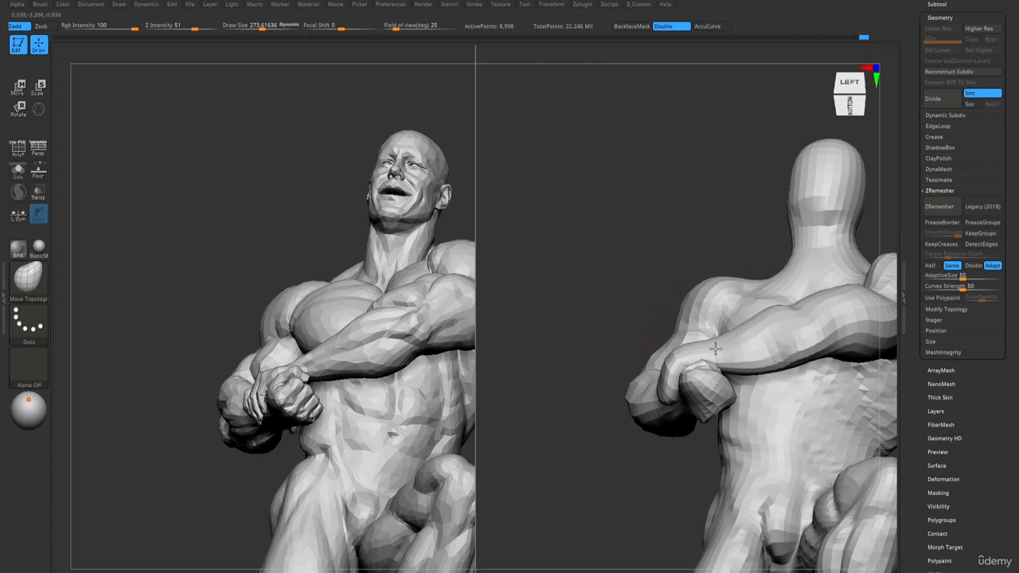
- Build up the volume of the left deltoid from the front and above with ClayBuildup
{"action": "right_click_drag", "start_coordinate": [745, 365], "coordinate": [776, 322]}
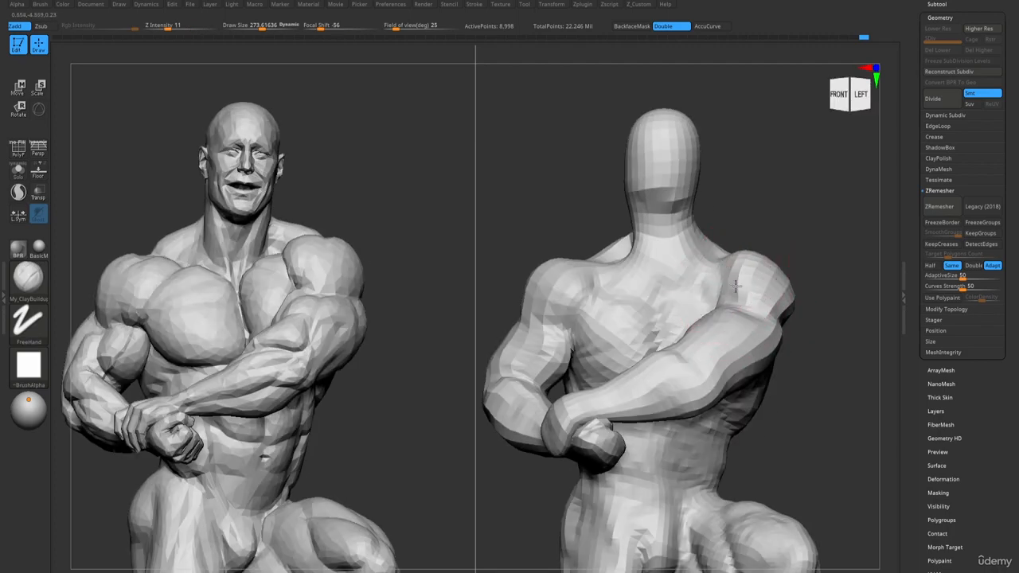
{"action": "right_click_drag", "start_coordinate": [735, 286], "coordinate": [729, 273]}
{"action": "key", "text": "s"}
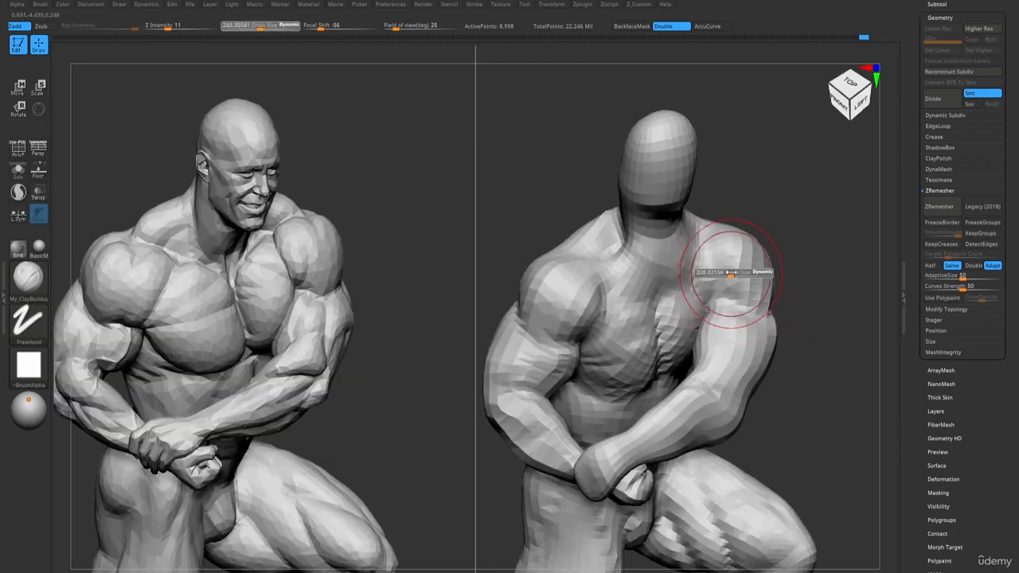
{"action": "left_click_drag", "start_coordinate": [730, 273], "coordinate": [725, 273]}
{"action": "right_click_drag", "start_coordinate": [686, 318], "coordinate": [719, 298]}
{"action": "mouse_move", "coordinate": [730, 253]}
{"action": "right_mouse_down"}
{"action": "mouse_move", "coordinate": [744, 269]}
{"action": "mouse_move", "coordinate": [740, 235]}
{"action": "mouse_move", "coordinate": [783, 281]}
{"action": "right_mouse_up"}
- Refine the contour of the left deltoid with Move at draw size about 258
{"action": "key", "text": "b"}
{"action": "key", "text": "m"}
{"action": "key", "text": "v"}
{"action": "left_click_drag", "start_coordinate": [768, 265], "coordinate": [742, 258]}
{"action": "right_click_drag", "start_coordinate": [772, 281], "coordinate": [735, 263], "text": "alt"}
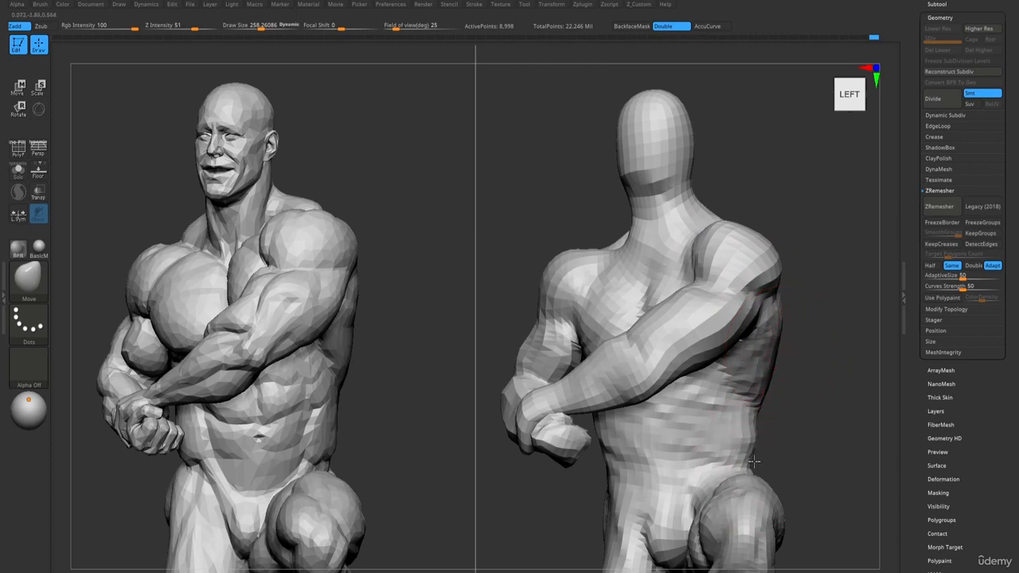
- Build up the left flank and lower back with ClayBuildup at draw size about 258
{"action": "key", "text": "b"}
{"action": "key", "text": "c"}
{"action": "key", "text": "b"}
{"action": "right_click_drag", "start_coordinate": [748, 439], "coordinate": [694, 444]}
{"action": "right_click_drag", "start_coordinate": [760, 446], "coordinate": [717, 447]}
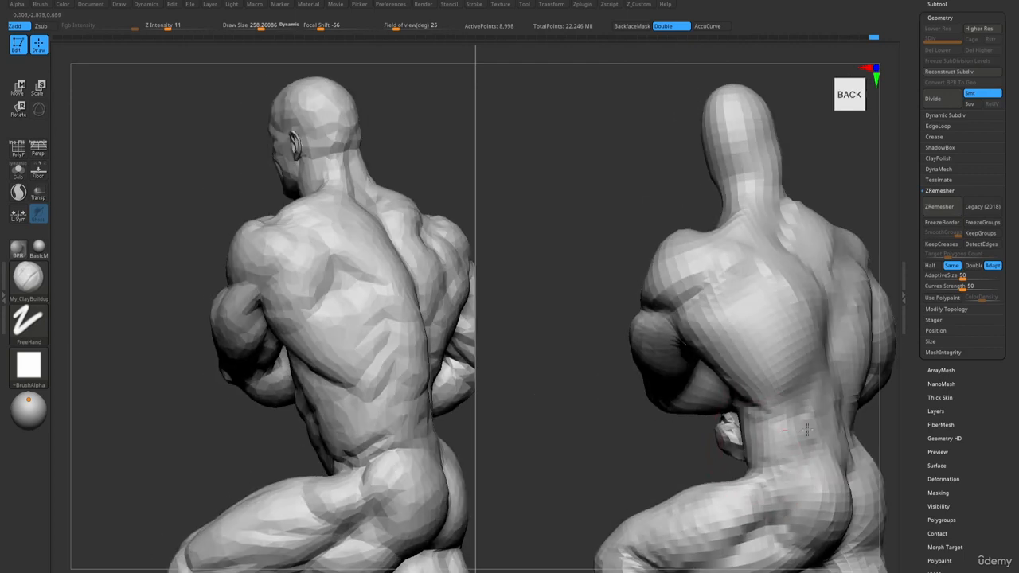
- Compare the height of the waistline above the left hip with the reference using a horizontal Transpose line
{"action": "key", "text": "b"}
{"action": "key", "text": "d"}
{"action": "key", "text": "s"}
{"action": "right_click_drag", "start_coordinate": [799, 453], "coordinate": [726, 430]}
{"action": "key", "text": "w"}
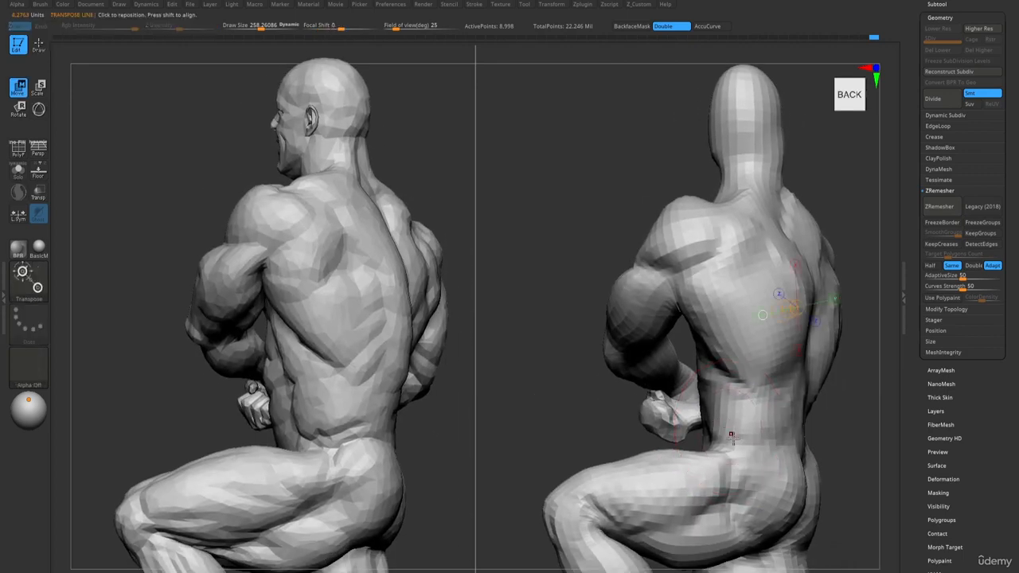
{"action": "right_click_drag", "start_coordinate": [372, 438], "coordinate": [474, 445]}
{"action": "left_click_drag", "start_coordinate": [731, 433], "coordinate": [296, 434]}
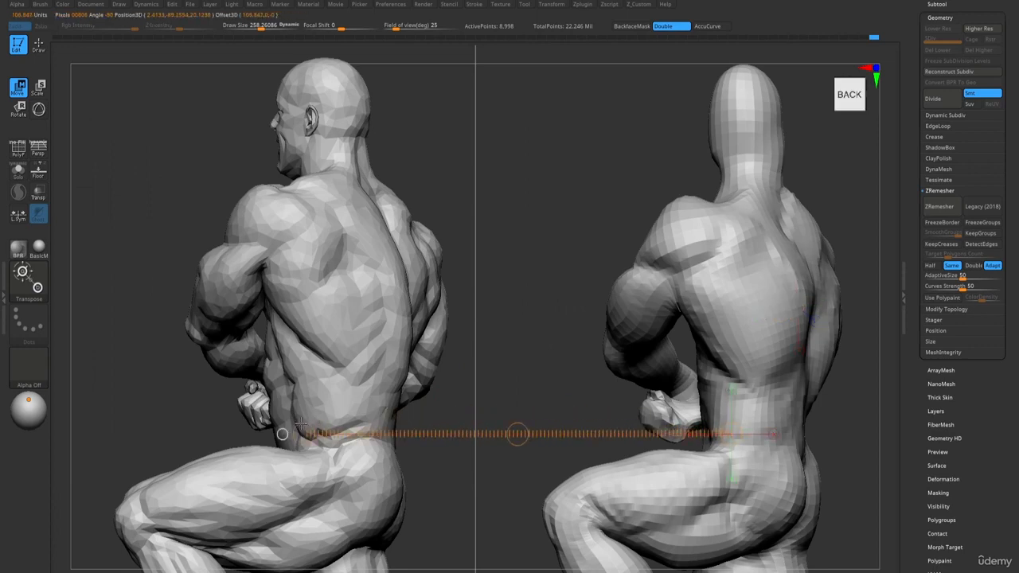
{"action": "left_click_drag", "start_coordinate": [724, 453], "coordinate": [717, 452]}
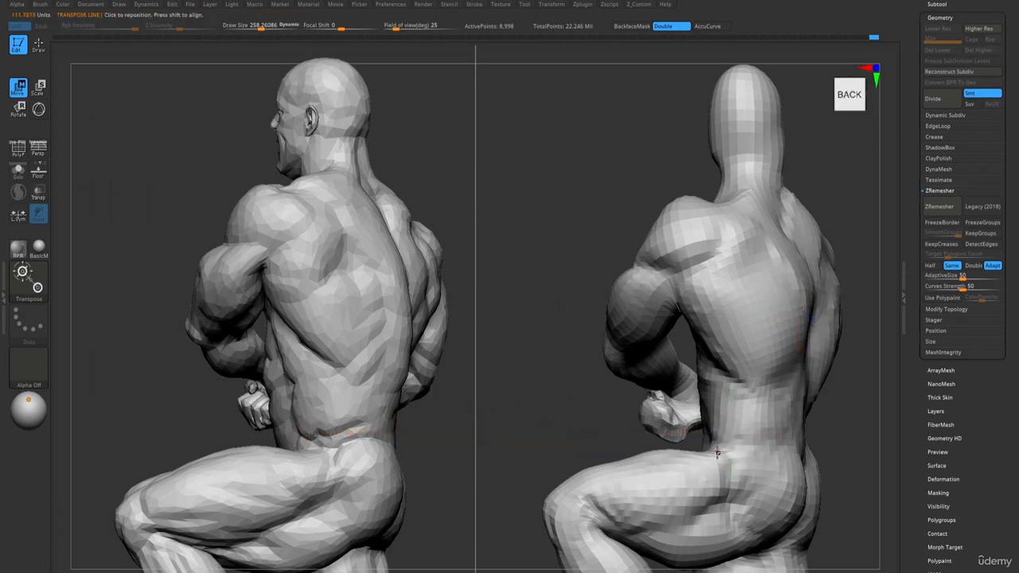
- Carve the crease between the lower back and the left hip with DamStandard at draw size about 81
{"action": "key", "text": "q"}
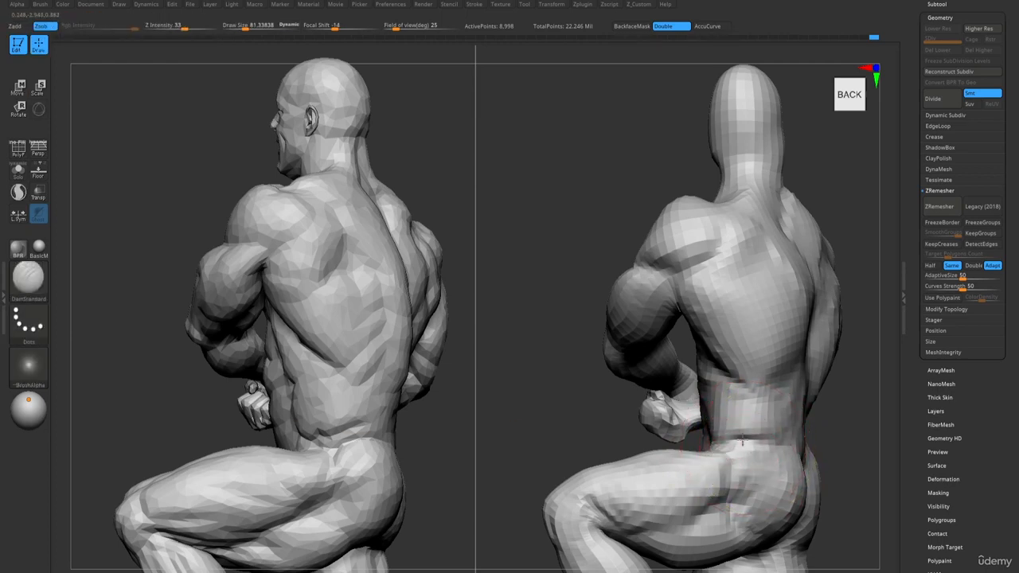
{"action": "mouse_move", "coordinate": [816, 440]}
{"action": "left_mouse_down", "text": "alt"}
{"action": "mouse_move", "coordinate": [671, 337]}
{"action": "mouse_move", "coordinate": [676, 366]}
{"action": "mouse_move", "coordinate": [696, 381]}
{"action": "left_mouse_up", "text": "alt"}
- Push the back contour outward from the mid back down to the hip with Move at draw size about 331
{"action": "key", "text": "b"}
{"action": "key", "text": "m"}
{"action": "key", "text": "v"}
{"action": "key", "text": "b"}
{"action": "key", "text": "m"}
{"action": "key", "text": "v"}
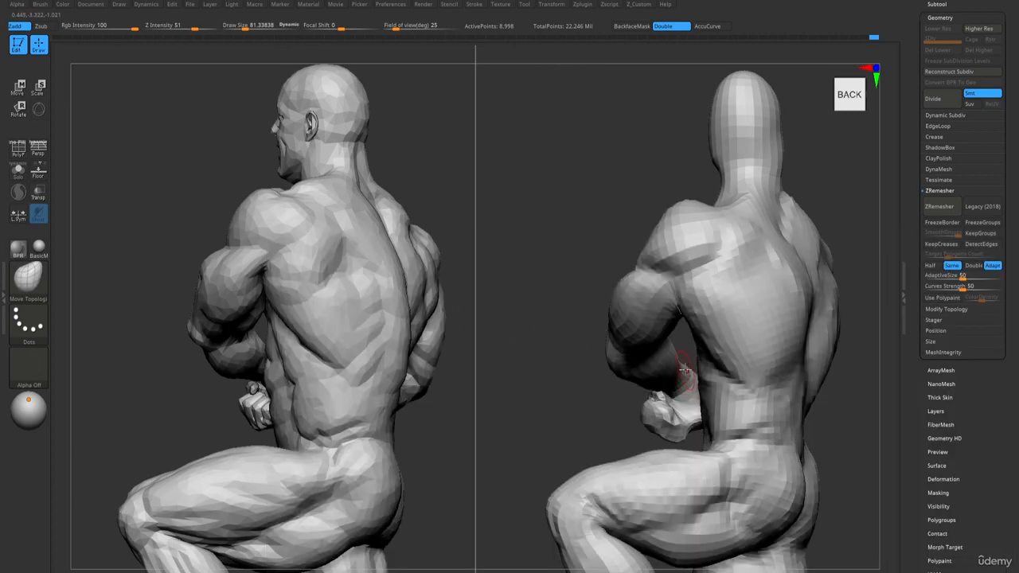
{"action": "right_click_drag", "start_coordinate": [685, 367], "coordinate": [702, 349], "text": "alt"}
{"action": "key", "text": "s"}
{"action": "left_click_drag", "start_coordinate": [701, 348], "coordinate": [721, 348]}
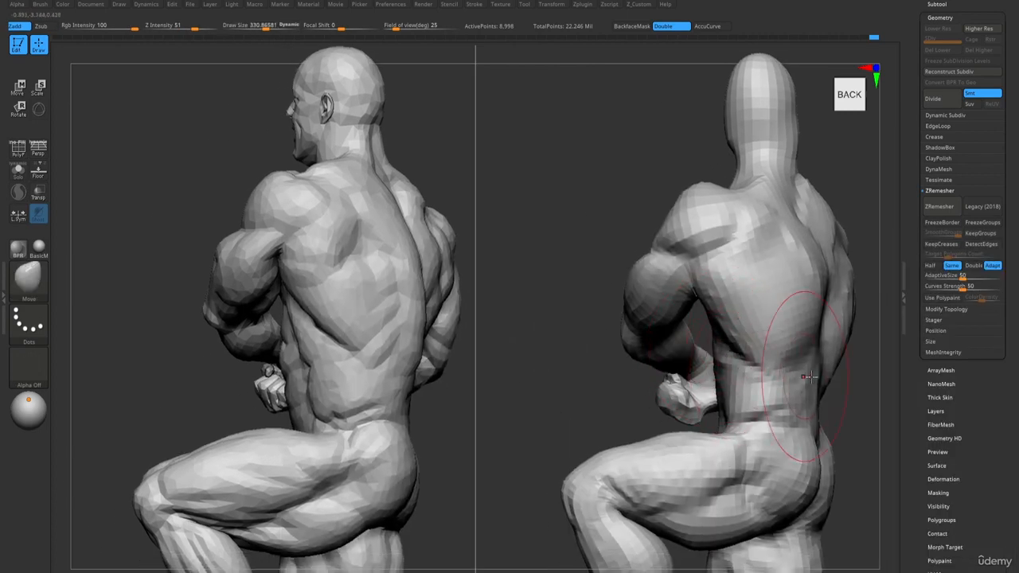
{"action": "left_click_drag", "start_coordinate": [810, 374], "coordinate": [819, 372]}
{"action": "left_click_drag", "start_coordinate": [817, 319], "coordinate": [827, 320]}
{"action": "left_click_drag", "start_coordinate": [818, 410], "coordinate": [825, 410]}
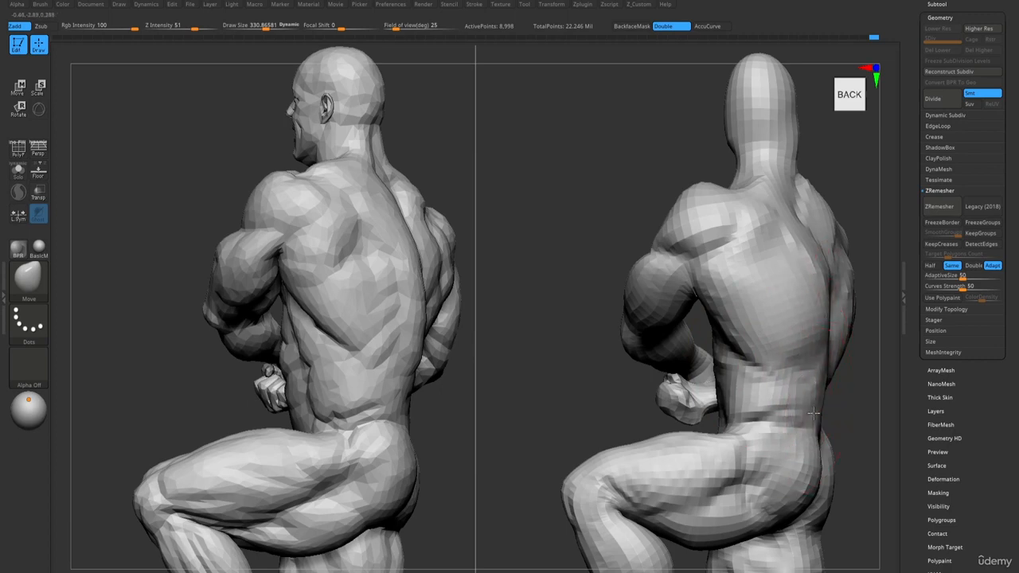
{"action": "left_click_drag", "start_coordinate": [816, 450], "coordinate": [824, 451]}
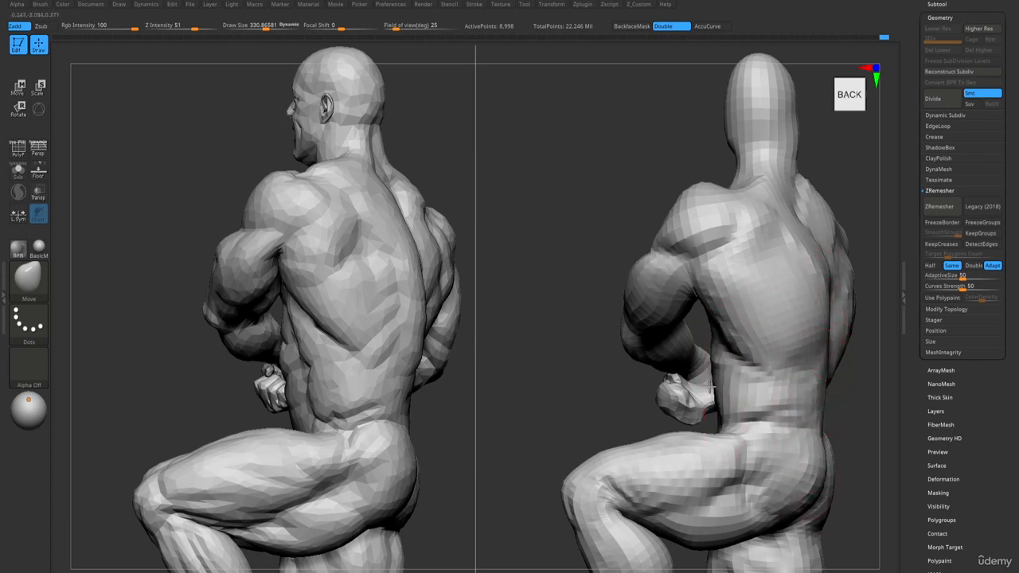
- Isolate the torso polygroup, examine its back, flank and chest against the reference, and show the whole figure again
{"action": "mouse_move", "coordinate": [711, 387]}
{"action": "right_mouse_down"}
{"action": "mouse_move", "coordinate": [771, 379]}
{"action": "mouse_move", "coordinate": [796, 350]}
{"action": "right_mouse_up"}
{"action": "left_click", "coordinate": [756, 358], "text": "ctrl+shift"}
{"action": "key", "text": "ctrl+z"}
{"action": "left_click", "coordinate": [770, 363], "text": "ctrl+shift"}
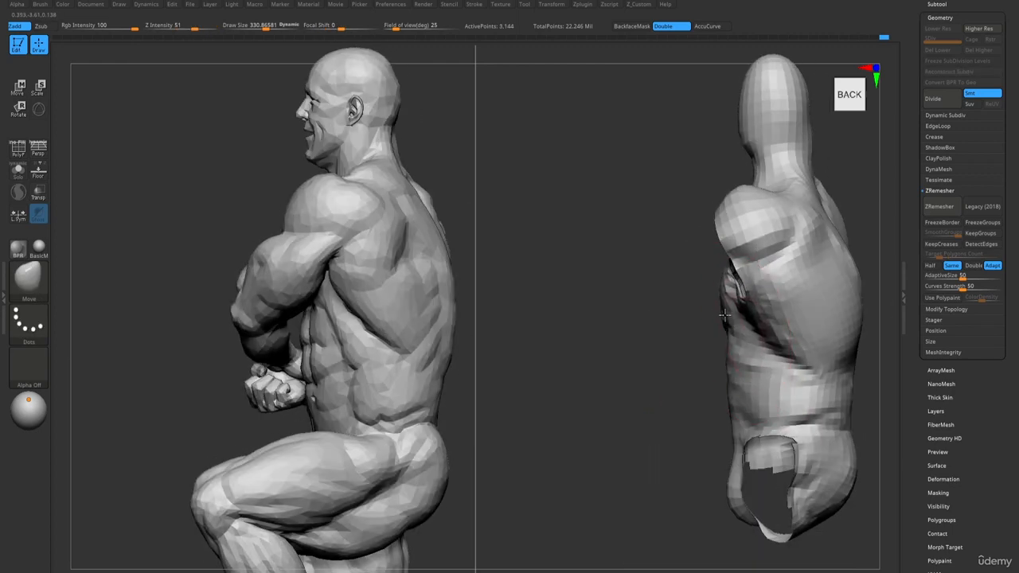
{"action": "right_click_drag", "start_coordinate": [731, 325], "coordinate": [724, 331]}
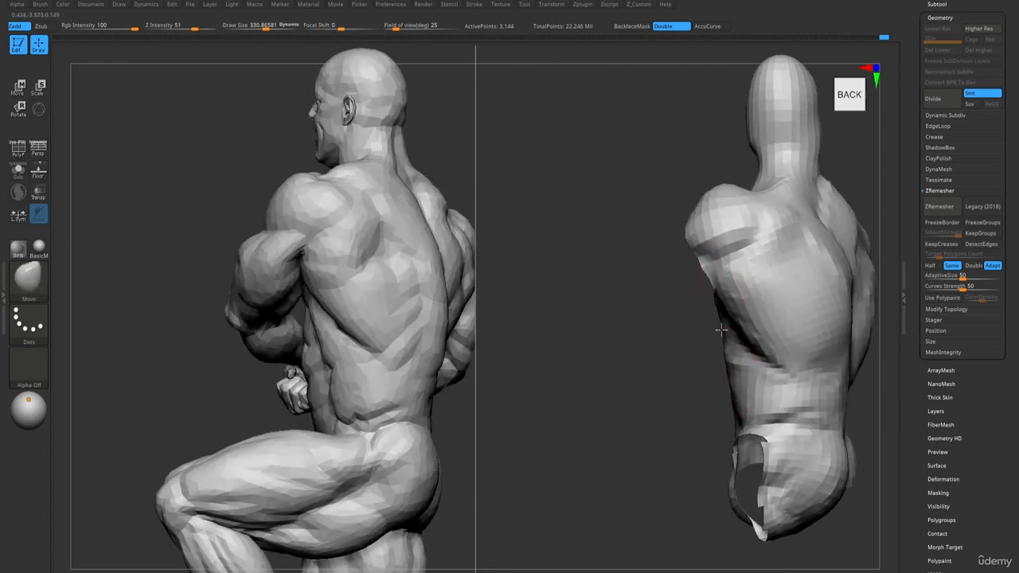
{"action": "mouse_move", "coordinate": [724, 402]}
{"action": "right_mouse_down"}
{"action": "mouse_move", "coordinate": [734, 389]}
{"action": "mouse_move", "coordinate": [677, 389]}
{"action": "right_mouse_up"}
{"action": "key", "text": "1"}
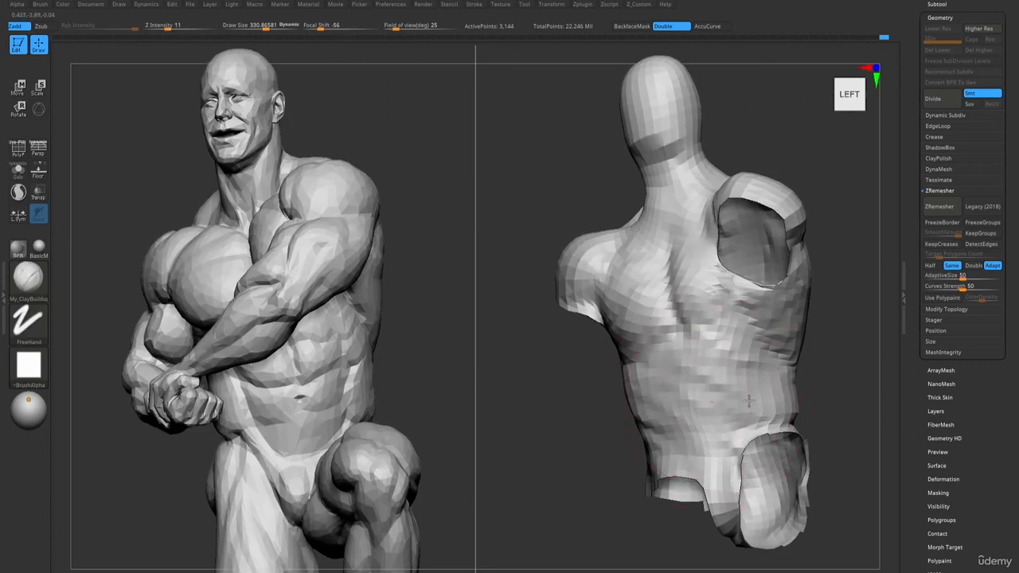
{"action": "right_click_drag", "start_coordinate": [700, 318], "coordinate": [607, 296]}
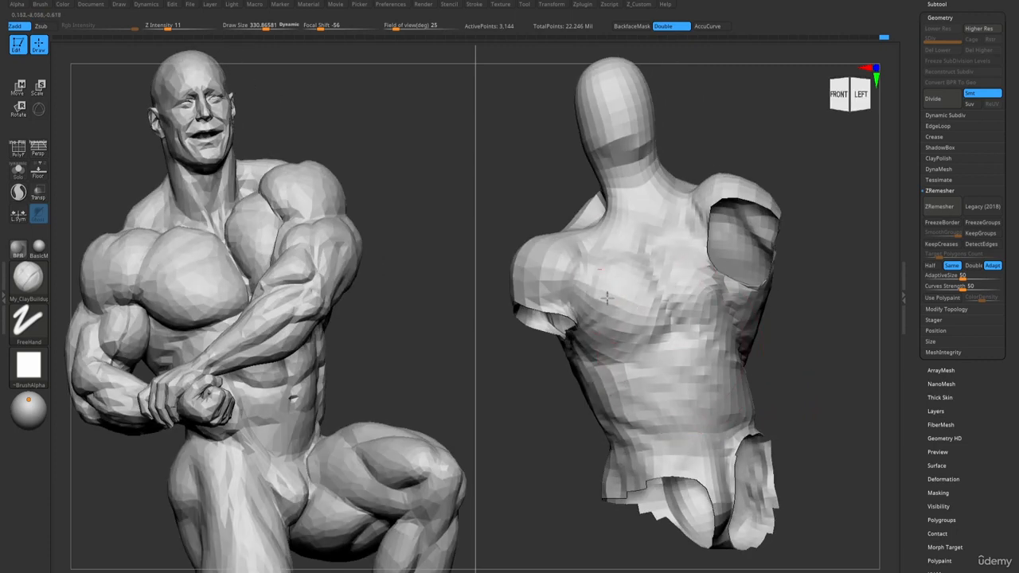
{"action": "left_click", "coordinate": [768, 404], "text": "ctrl+shift"}
- Push the right hip and the outer contour of the kneeling thigh outward with Move at draw size about 331
{"action": "mouse_move", "coordinate": [769, 404]}
{"action": "right_mouse_down"}
{"action": "mouse_move", "coordinate": [692, 382]}
{"action": "mouse_move", "coordinate": [604, 244]}
{"action": "mouse_move", "coordinate": [628, 297]}
{"action": "mouse_move", "coordinate": [604, 146]}
{"action": "right_mouse_up"}
{"action": "right_click_drag", "start_coordinate": [675, 423], "coordinate": [682, 455], "text": "ctrl"}
{"action": "key", "text": "2"}
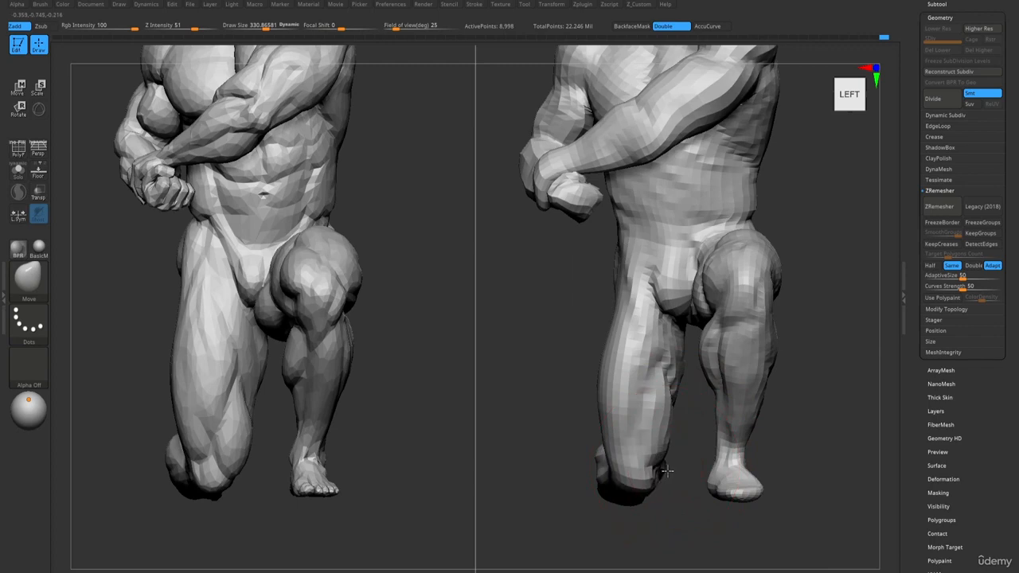
{"action": "left_click_drag", "start_coordinate": [669, 472], "coordinate": [673, 469]}
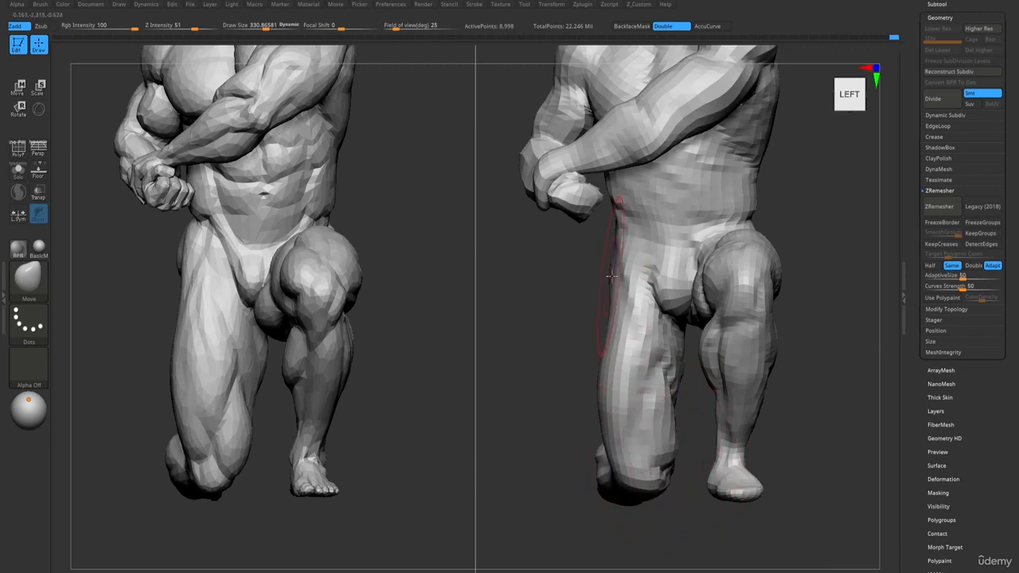
{"action": "left_click_drag", "start_coordinate": [608, 274], "coordinate": [604, 247]}
{"action": "left_click_drag", "start_coordinate": [607, 306], "coordinate": [600, 320]}
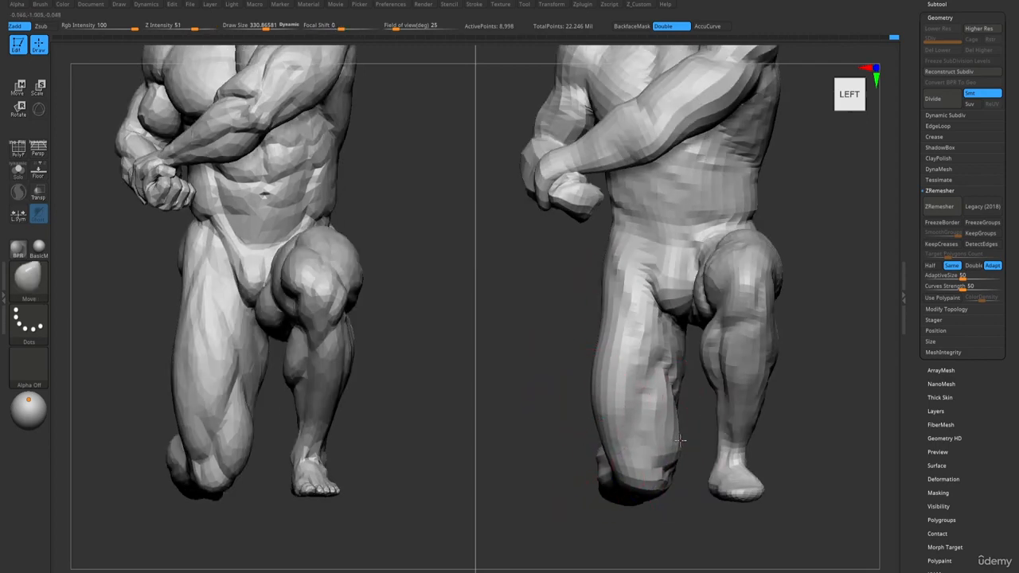
- Fill out the inner contour of the kneeling thigh with Move at draw size about 195
{"action": "key", "text": "s"}
{"action": "left_click_drag", "start_coordinate": [625, 483], "coordinate": [618, 482]}
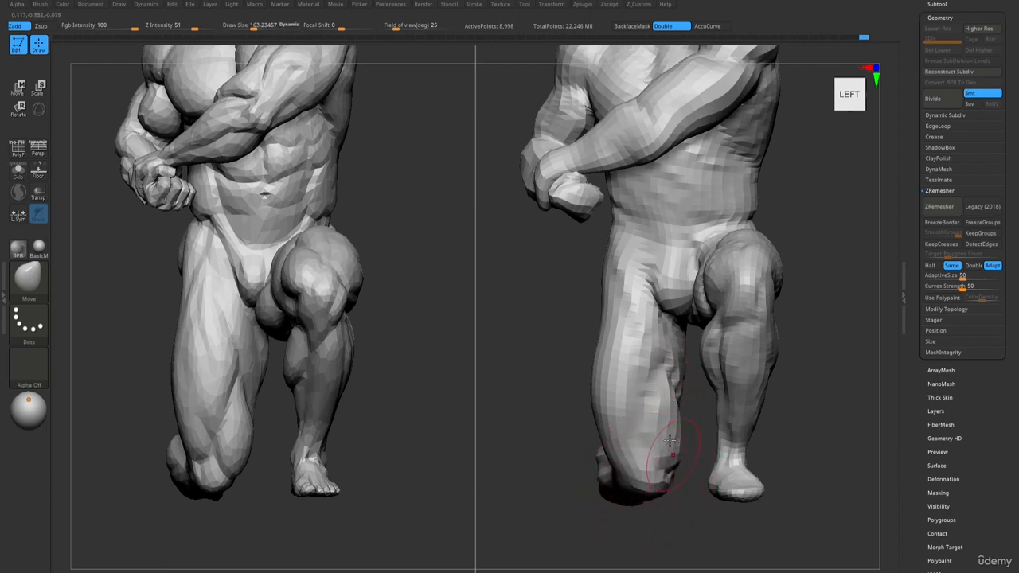
{"action": "left_click_drag", "start_coordinate": [675, 347], "coordinate": [686, 340]}
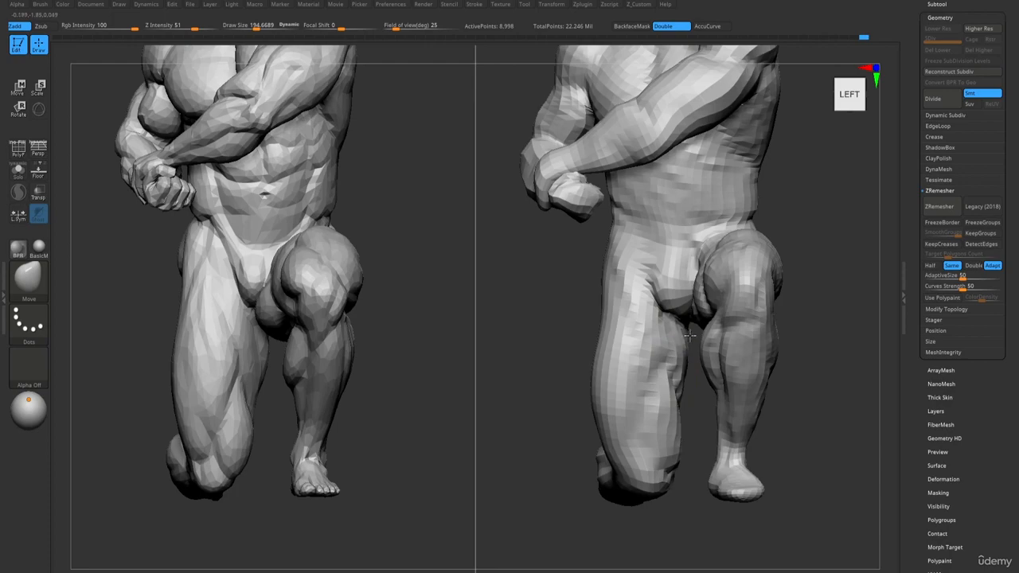
- Build up the back of the kneeling thigh below the buttock with ClayBuildup at draw size about 266 and smooth it
{"action": "mouse_move", "coordinate": [689, 335]}
{"action": "right_mouse_down"}
{"action": "mouse_move", "coordinate": [628, 355]}
{"action": "mouse_move", "coordinate": [669, 354]}
{"action": "right_mouse_up"}
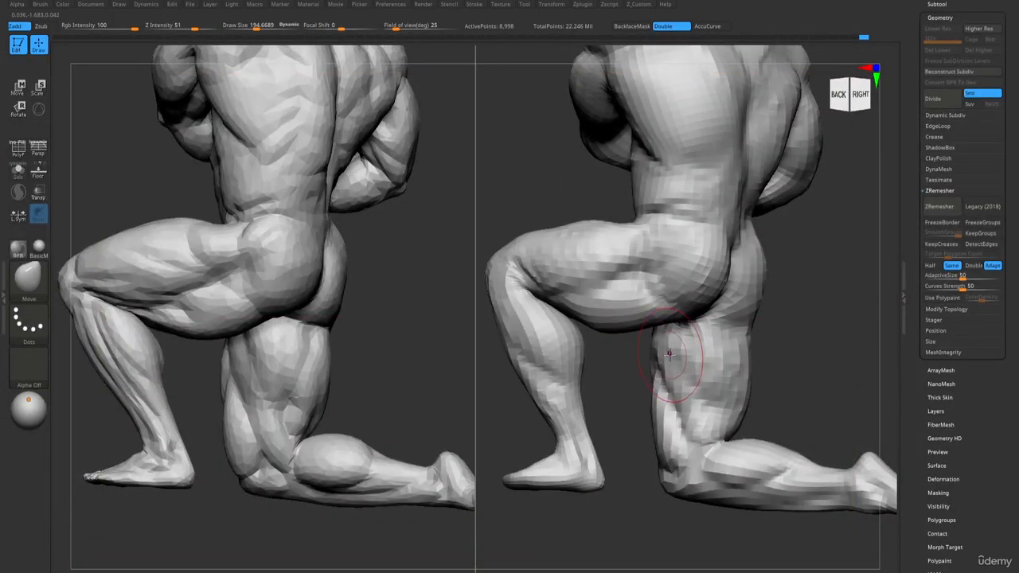
{"action": "key", "text": "b"}
{"action": "key", "text": "c"}
{"action": "key", "text": "b"}
{"action": "mouse_move", "coordinate": [692, 348]}
{"action": "left_mouse_down"}
{"action": "mouse_move", "coordinate": [694, 392]}
{"action": "mouse_move", "coordinate": [693, 334]}
{"action": "mouse_move", "coordinate": [703, 382]}
{"action": "left_mouse_up"}
{"action": "mouse_move", "coordinate": [658, 358]}
{"action": "right_mouse_down"}
{"action": "mouse_move", "coordinate": [690, 354]}
{"action": "mouse_move", "coordinate": [641, 338]}
{"action": "right_mouse_up"}
{"action": "right_click_drag", "start_coordinate": [695, 364], "coordinate": [658, 341]}
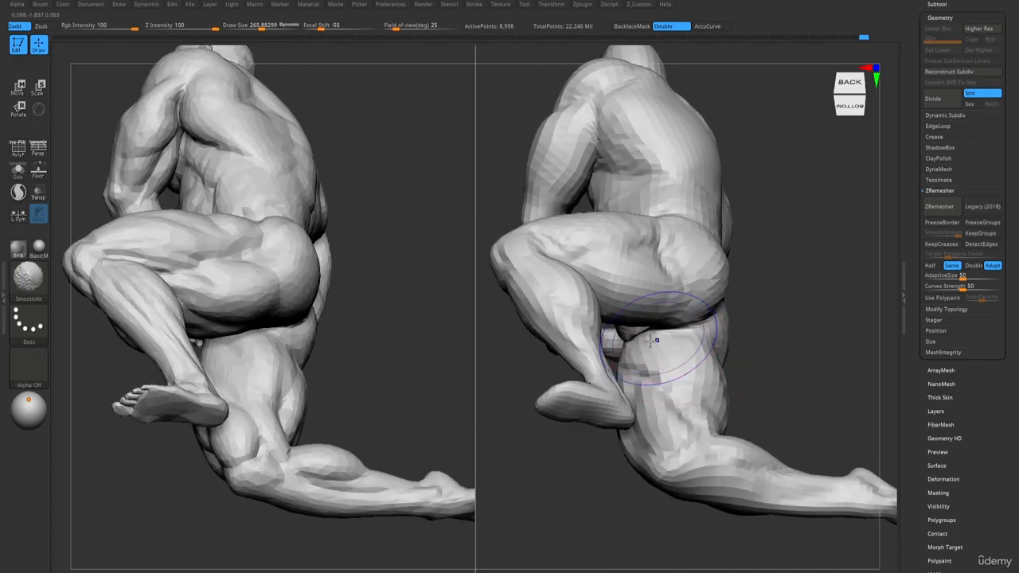
{"action": "left_click_drag", "start_coordinate": [658, 340], "coordinate": [680, 352], "text": "shift"}
{"action": "right_click_drag", "start_coordinate": [679, 352], "coordinate": [653, 341]}
{"action": "right_click_drag", "start_coordinate": [693, 382], "coordinate": [679, 344]}
{"action": "mouse_move", "coordinate": [699, 456]}
{"action": "right_mouse_down"}
{"action": "mouse_move", "coordinate": [707, 427]}
{"action": "mouse_move", "coordinate": [685, 398]}
{"action": "right_mouse_up"}
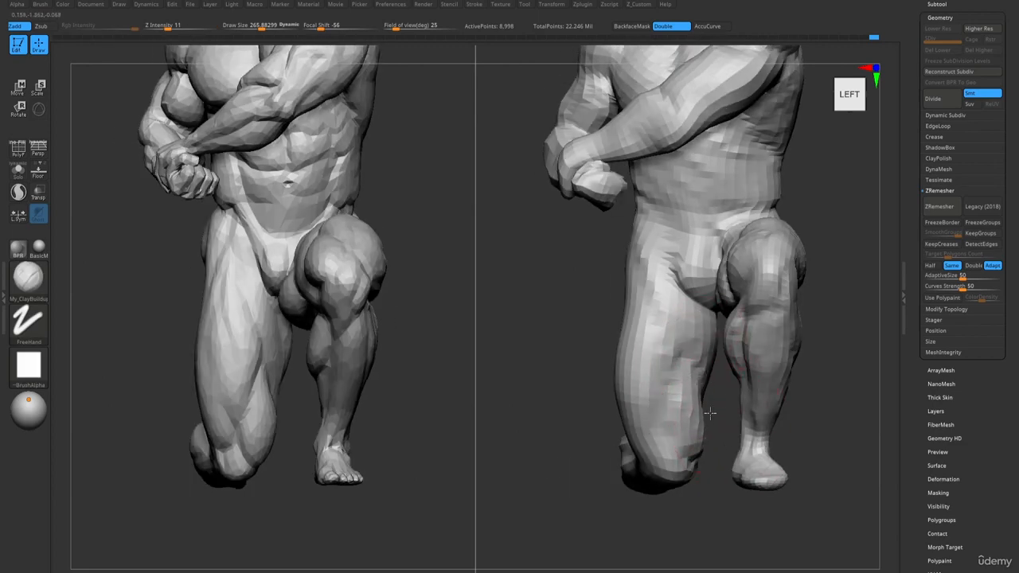
- Refine the outer contour of the kneeling thigh up to the hip with Move at draw size about 266
{"action": "key", "text": "b"}
{"action": "key", "text": "m"}
{"action": "key", "text": "v"}
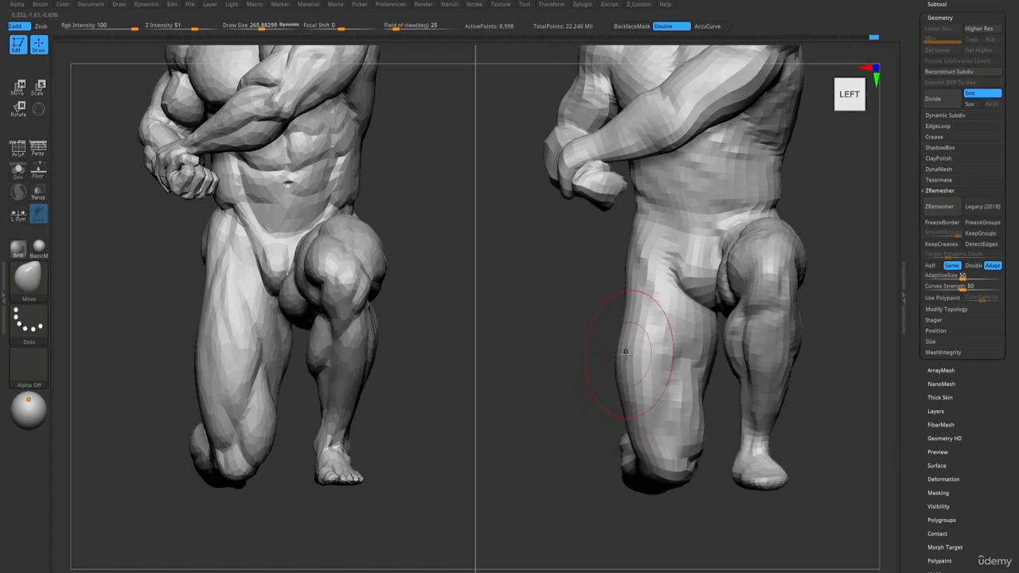
{"action": "left_click_drag", "start_coordinate": [626, 352], "coordinate": [626, 291]}
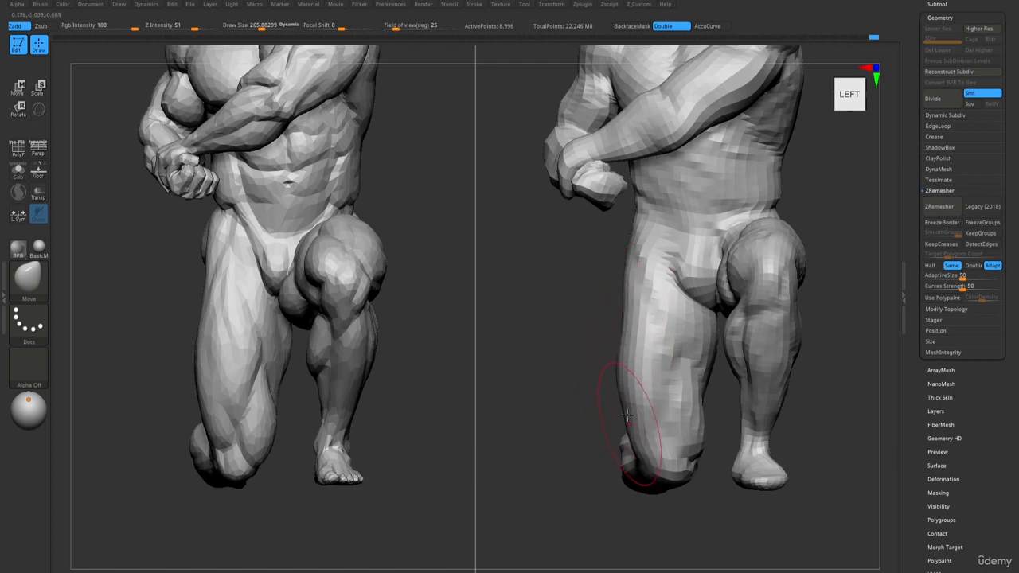
{"action": "right_click_drag", "start_coordinate": [649, 333], "coordinate": [632, 318]}
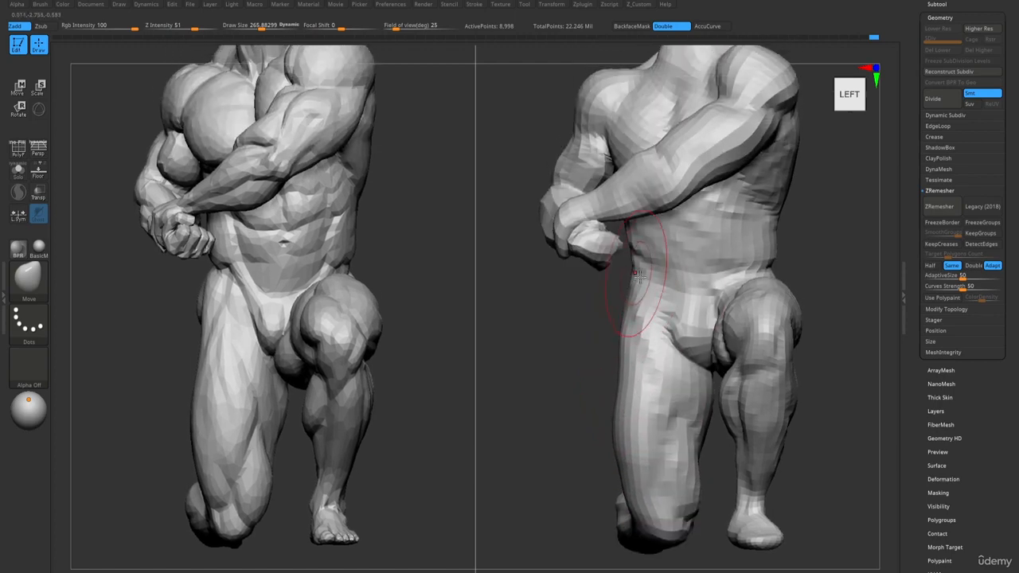
{"action": "mouse_move", "coordinate": [638, 275]}
{"action": "right_mouse_down"}
{"action": "mouse_move", "coordinate": [690, 350]}
{"action": "mouse_move", "coordinate": [677, 406]}
{"action": "mouse_move", "coordinate": [707, 471]}
{"action": "right_mouse_up"}
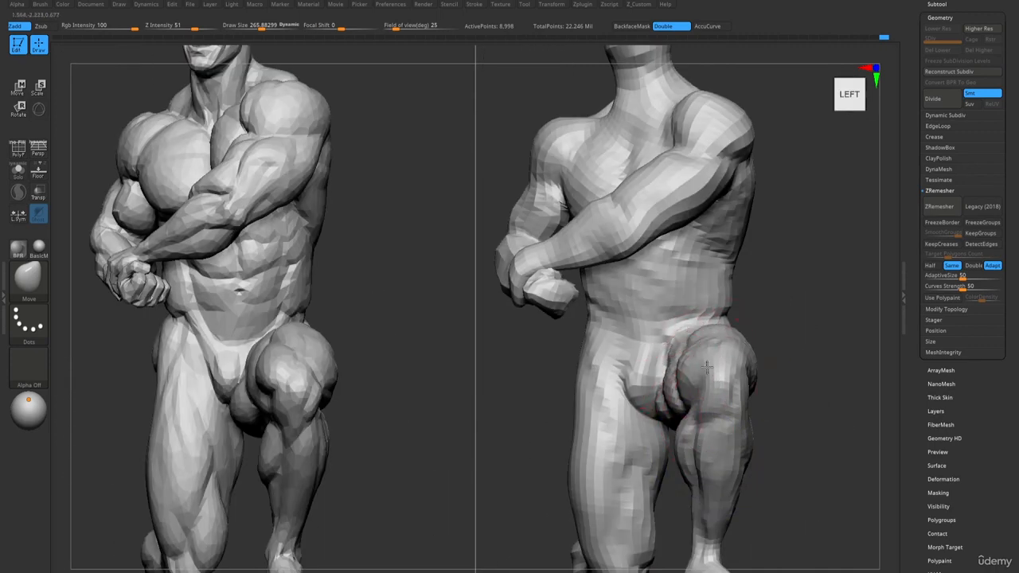
- Reshape the calf and shin of the raised left leg with Move at draw size about 222 to 229
{"action": "right_click_drag", "start_coordinate": [706, 366], "coordinate": [660, 398]}
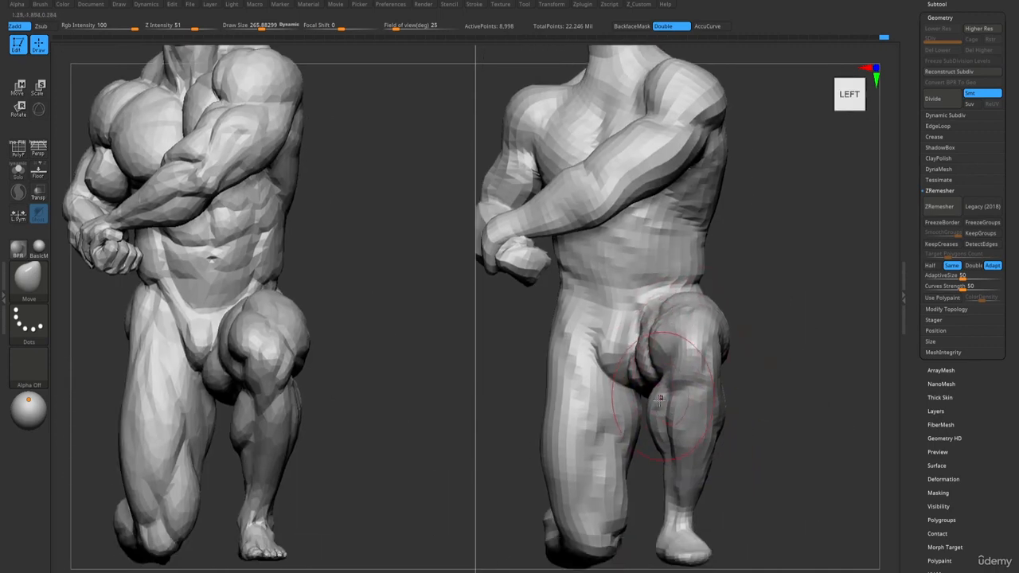
{"action": "key", "text": "s"}
{"action": "left_click", "coordinate": [702, 477]}
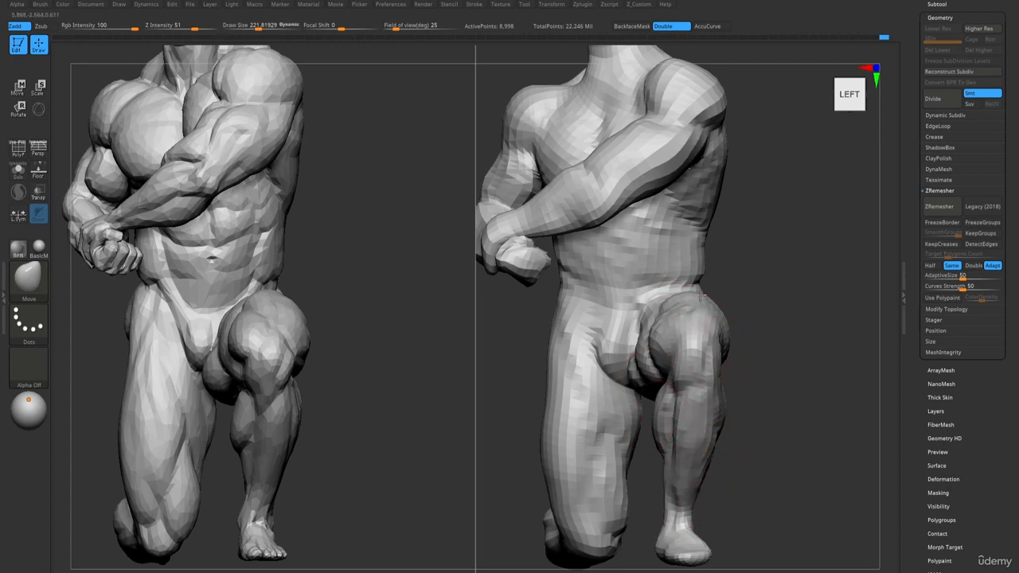
{"action": "right_click_drag", "start_coordinate": [699, 294], "coordinate": [705, 302]}
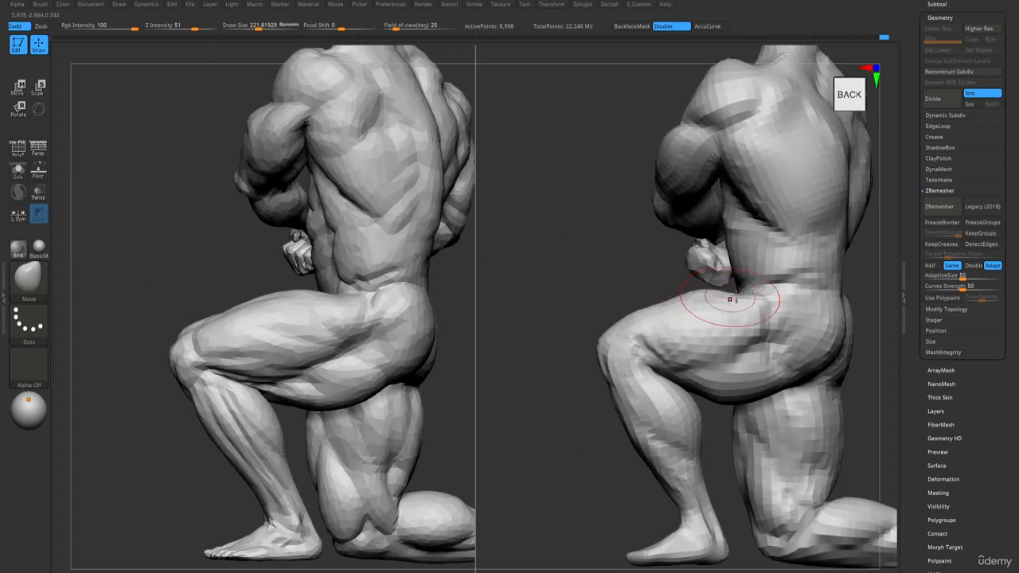
{"action": "key", "text": "s"}
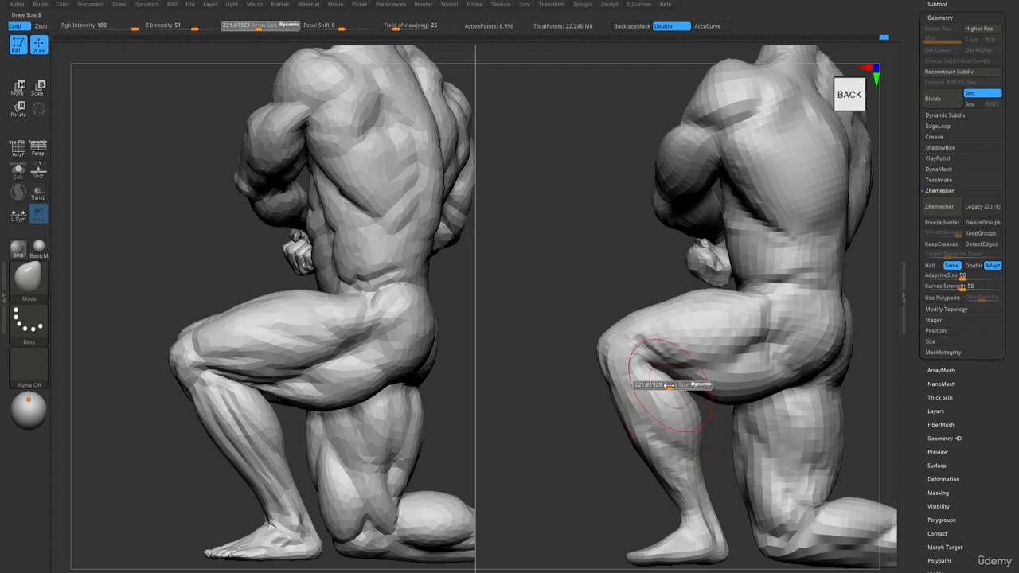
{"action": "left_click", "coordinate": [670, 385]}
{"action": "left_click_drag", "start_coordinate": [656, 375], "coordinate": [657, 403]}
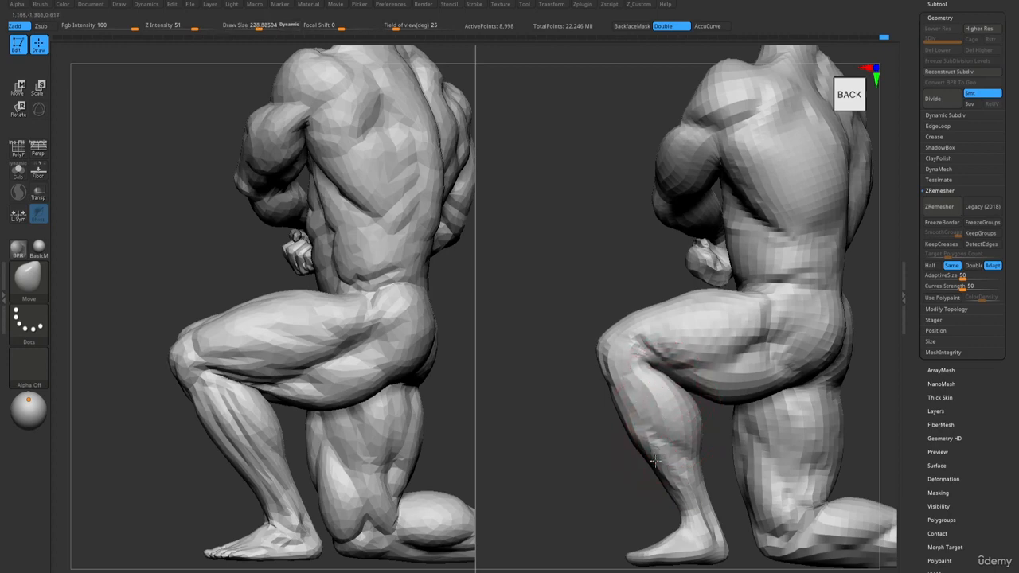
- Carve the crease between the left upper arm and the back below the armpit with DamStandard at draw size about 169
{"action": "key", "text": "f"}
{"action": "right_click_drag", "start_coordinate": [652, 420], "coordinate": [726, 505], "text": "ctrl"}
{"action": "right_click_drag", "start_coordinate": [726, 505], "coordinate": [684, 458], "text": "alt"}
{"action": "right_click_drag", "start_coordinate": [703, 294], "coordinate": [683, 352], "text": "alt"}
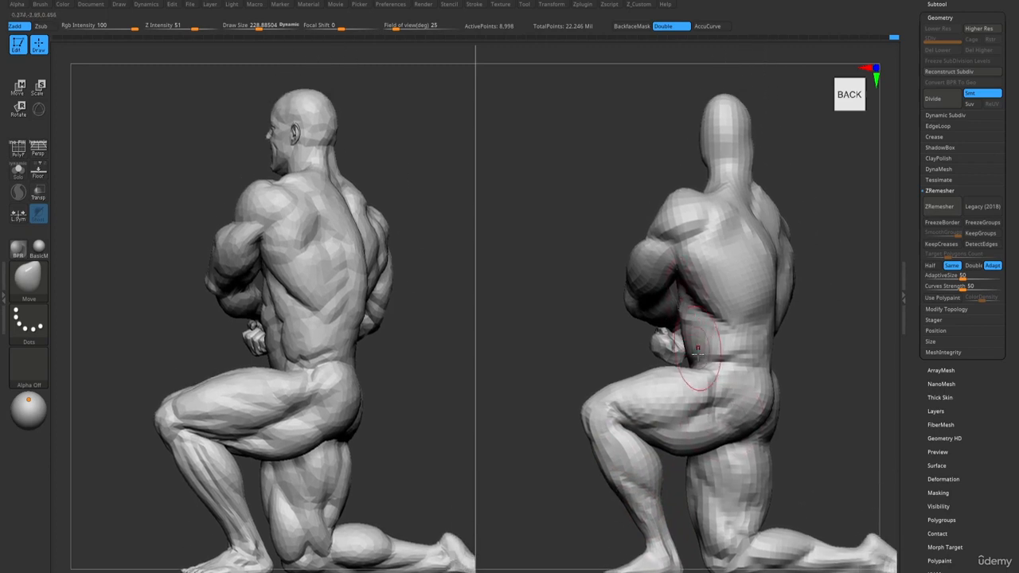
{"action": "right_click_drag", "start_coordinate": [691, 230], "coordinate": [637, 215]}
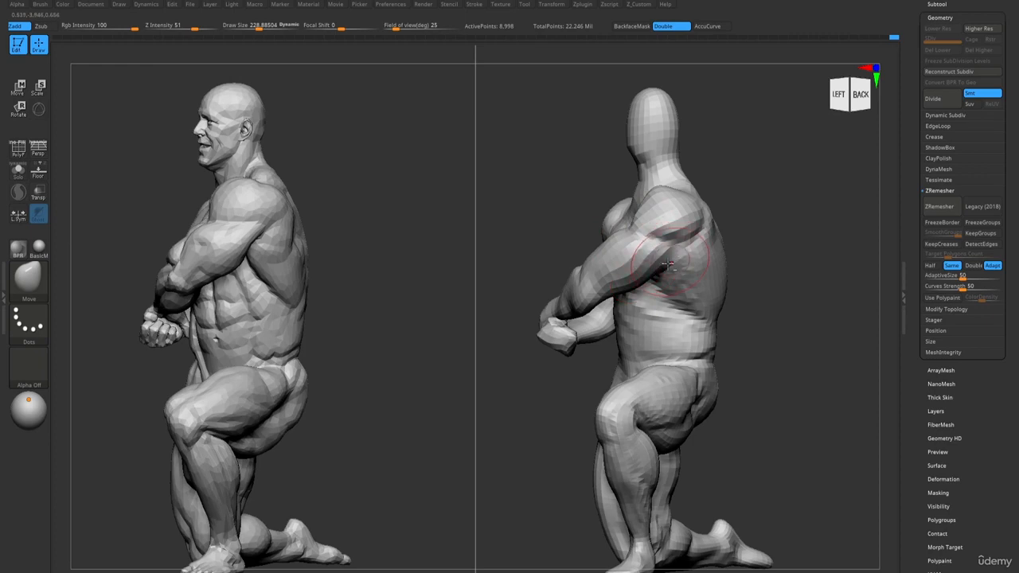
{"action": "key", "text": "ctrl"}
{"action": "key", "text": "ctrl+1"}
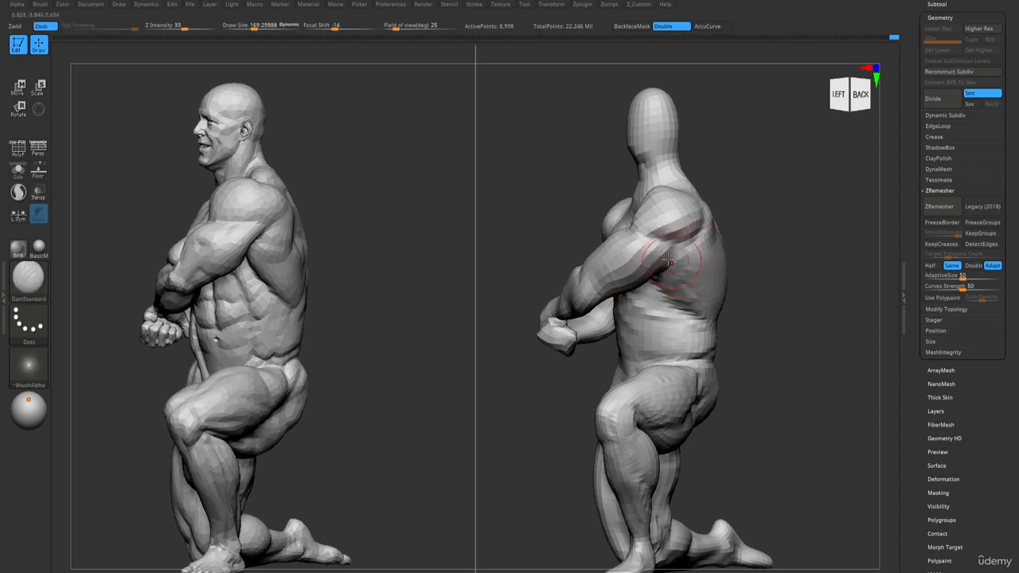
{"action": "right_click_drag", "start_coordinate": [681, 252], "coordinate": [667, 259]}
{"action": "left_click_drag", "start_coordinate": [683, 244], "coordinate": [662, 288]}
{"action": "mouse_move", "coordinate": [673, 307]}
{"action": "right_mouse_down"}
{"action": "mouse_move", "coordinate": [642, 322]}
{"action": "mouse_move", "coordinate": [671, 331]}
{"action": "right_mouse_up"}
- Adjust the form where the left upper arm meets the back with Move at draw size about 201 and smooth the back
{"action": "key", "text": "ctrl+2"}
{"action": "mouse_move", "coordinate": [652, 268]}
{"action": "left_mouse_down"}
{"action": "mouse_move", "coordinate": [640, 263]}
{"action": "mouse_move", "coordinate": [650, 246]}
{"action": "left_mouse_up"}
{"action": "mouse_move", "coordinate": [661, 266]}
{"action": "left_mouse_down"}
{"action": "mouse_move", "coordinate": [649, 268]}
{"action": "mouse_move", "coordinate": [686, 269]}
{"action": "left_mouse_up"}
{"action": "key", "text": "s"}
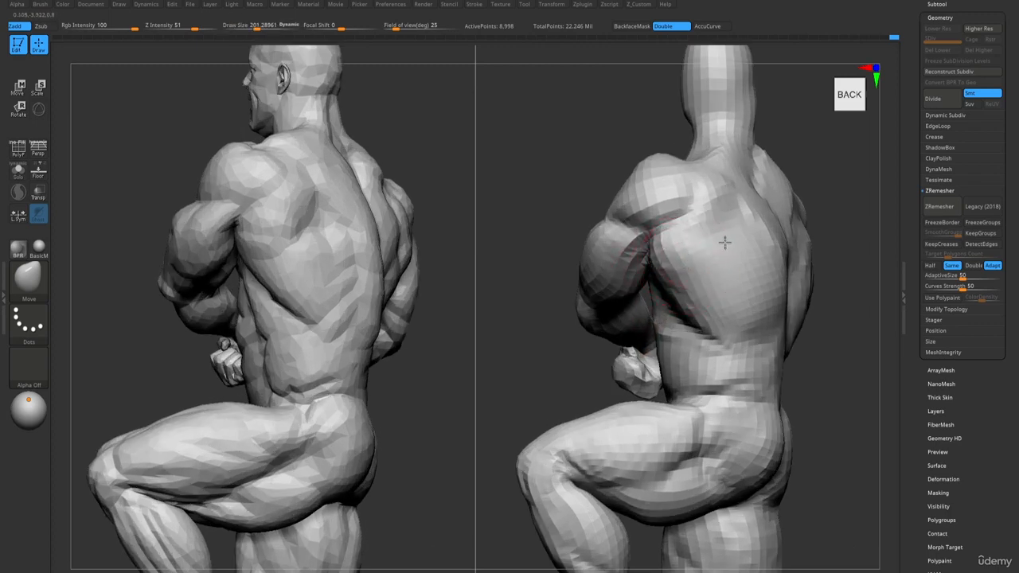
{"action": "left_click_drag", "start_coordinate": [746, 244], "coordinate": [755, 331], "text": "shift"}
- Build up the left trapezius between the neck and shoulder with ClayBuildup at draw size about 135
{"action": "key", "text": "ctrl+1"}
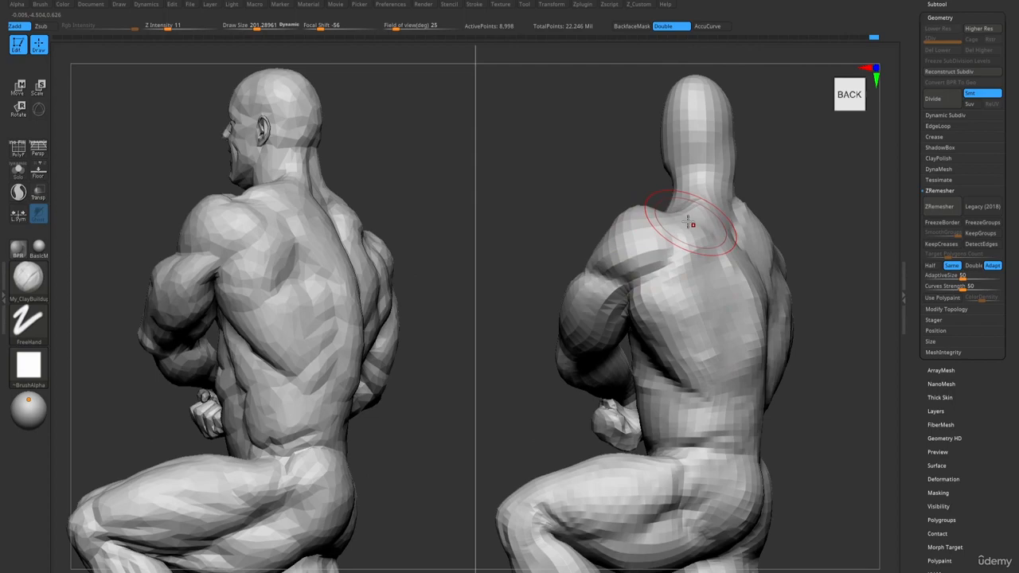
{"action": "right_click_drag", "start_coordinate": [689, 223], "coordinate": [693, 209]}
{"action": "key", "text": "s"}
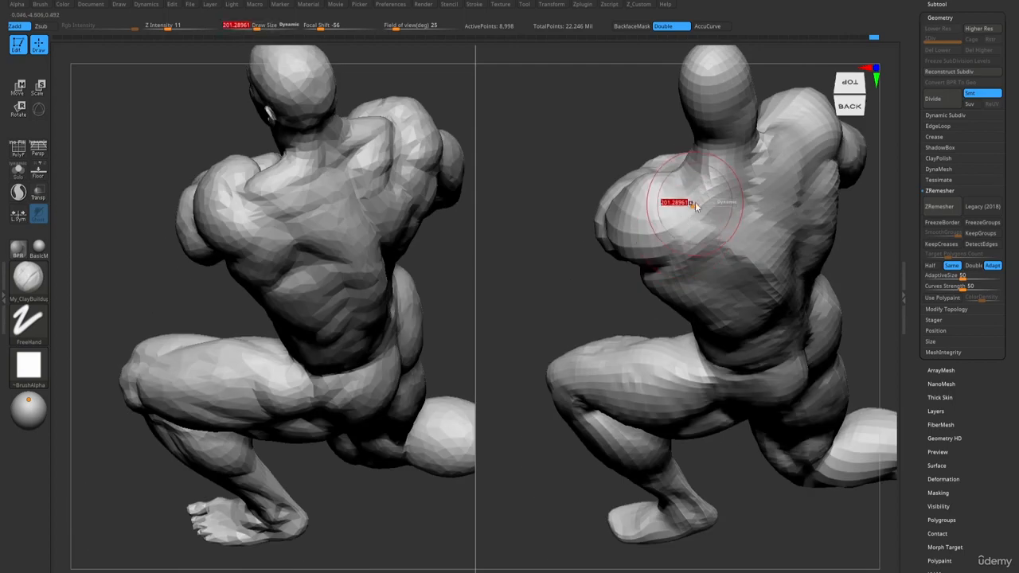
{"action": "left_click_drag", "start_coordinate": [694, 209], "coordinate": [687, 199]}
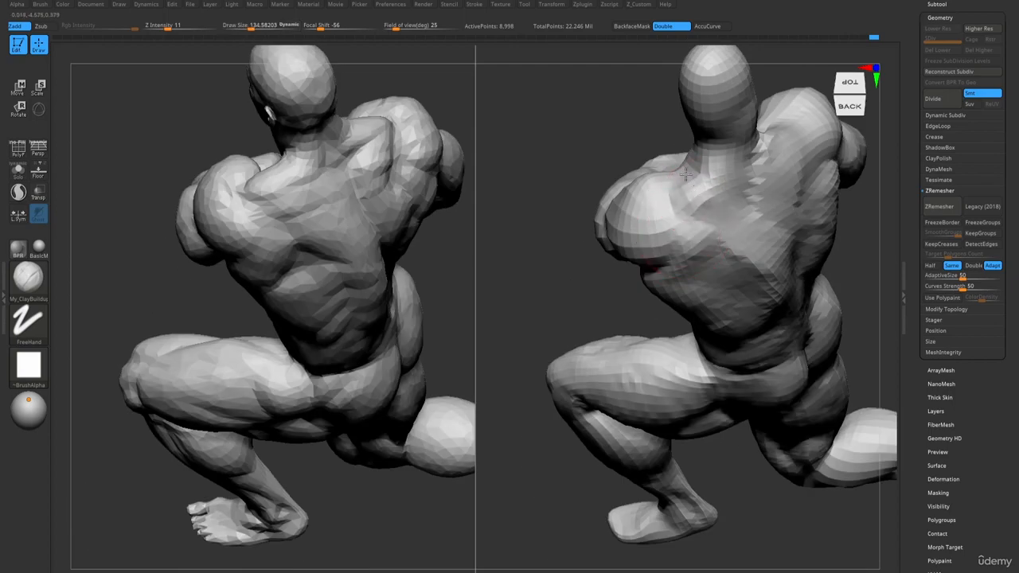
{"action": "right_click_drag", "start_coordinate": [664, 181], "coordinate": [678, 183]}
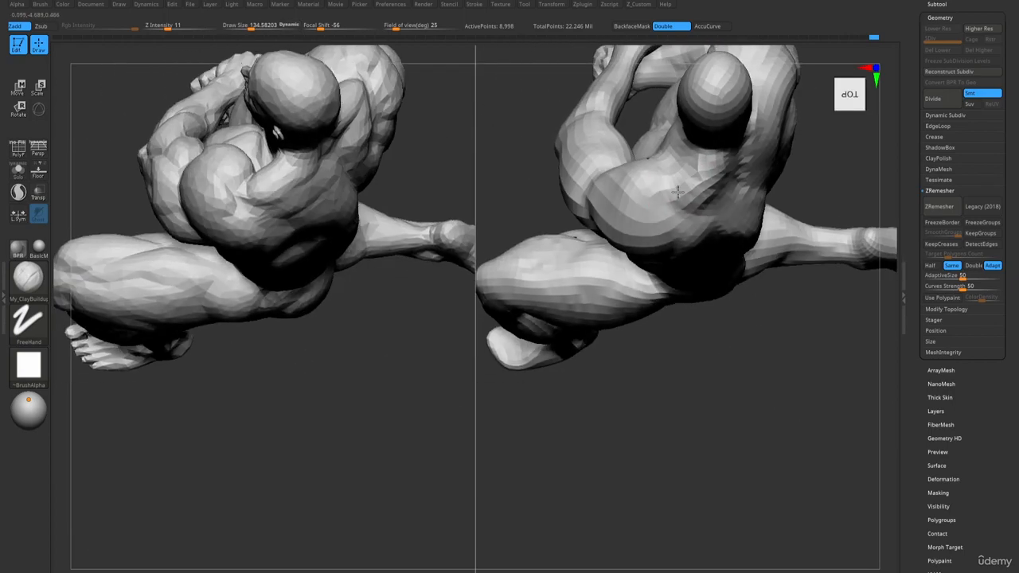
- Carve the separation between the left trapezius and the shoulder with DamStandard
{"action": "key", "text": "b"}
{"action": "key", "text": "d"}
{"action": "key", "text": "s"}
{"action": "right_click_drag", "start_coordinate": [719, 211], "coordinate": [671, 174]}
{"action": "mouse_move", "coordinate": [681, 182]}
{"action": "right_mouse_down"}
{"action": "mouse_move", "coordinate": [648, 142]}
{"action": "mouse_move", "coordinate": [649, 121]}
{"action": "mouse_move", "coordinate": [641, 130]}
{"action": "mouse_move", "coordinate": [627, 121]}
{"action": "right_mouse_up"}
- Build up the left upper chest beside the front of the shoulder with ClayBuildup at draw size about 146
{"action": "key", "text": "1"}
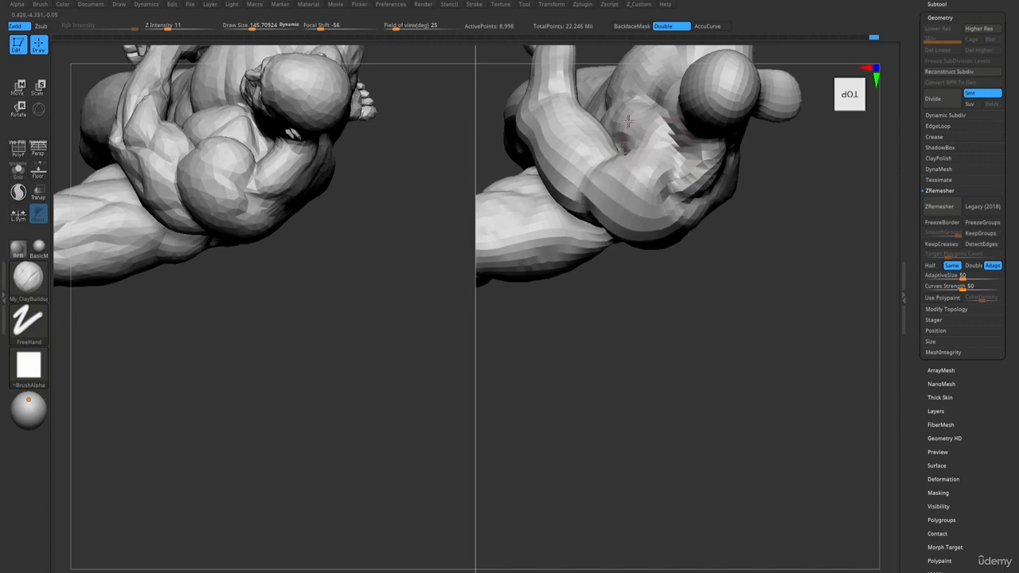
{"action": "left_click_drag", "start_coordinate": [619, 133], "coordinate": [621, 130]}
{"action": "mouse_move", "coordinate": [624, 132]}
{"action": "right_mouse_down", "text": "alt"}
{"action": "mouse_move", "coordinate": [676, 243]}
{"action": "mouse_move", "coordinate": [649, 195]}
{"action": "mouse_move", "coordinate": [655, 224]}
{"action": "right_mouse_up", "text": "alt"}
{"action": "key", "text": "2"}
{"action": "key", "text": "1"}
{"action": "left_click_drag", "start_coordinate": [629, 195], "coordinate": [674, 238]}
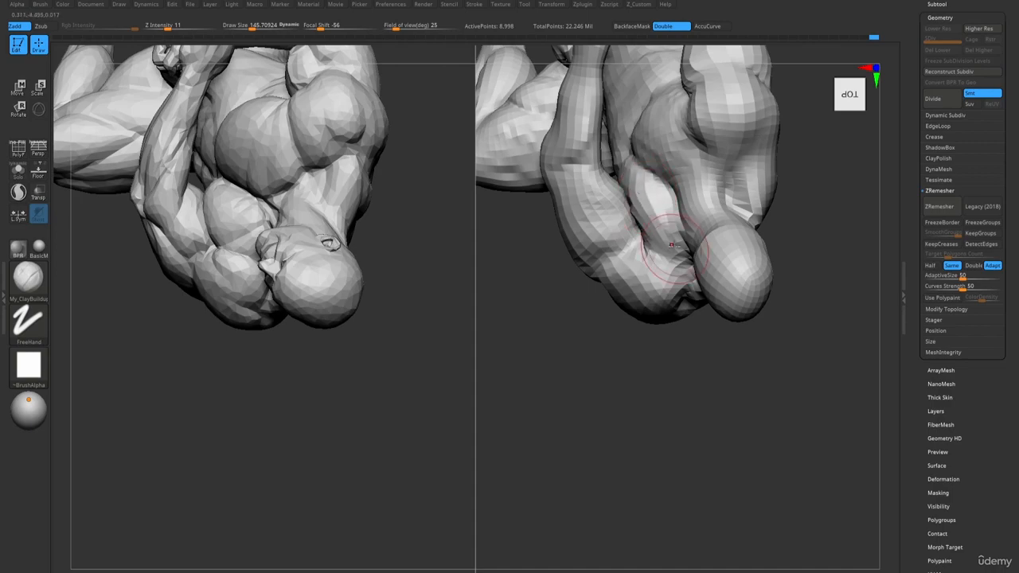
{"action": "mouse_move", "coordinate": [685, 242]}
{"action": "right_mouse_down"}
{"action": "mouse_move", "coordinate": [691, 312]}
{"action": "mouse_move", "coordinate": [678, 318]}
{"action": "mouse_move", "coordinate": [711, 271]}
{"action": "mouse_move", "coordinate": [716, 239]}
{"action": "right_mouse_up"}
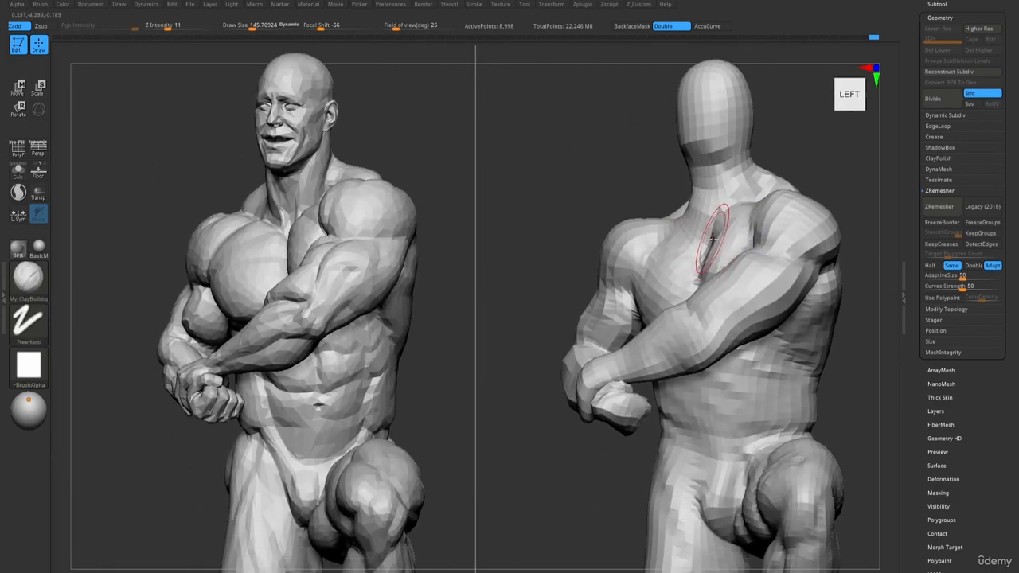
- Isolate the torso, reshape and smooth the chest behind the crossed arm, and show the whole figure again
{"action": "key", "text": "3"}
{"action": "mouse_move", "coordinate": [693, 276]}
{"action": "right_mouse_down"}
{"action": "mouse_move", "coordinate": [713, 269]}
{"action": "mouse_move", "coordinate": [708, 225]}
{"action": "right_mouse_up"}
{"action": "left_click", "coordinate": [712, 264], "text": "ctrl+shift"}
{"action": "left_click_drag", "start_coordinate": [722, 281], "coordinate": [723, 312]}
{"action": "mouse_move", "coordinate": [723, 307]}
{"action": "left_mouse_down", "text": "shift"}
{"action": "mouse_move", "coordinate": [719, 280]}
{"action": "mouse_move", "coordinate": [721, 298]}
{"action": "left_mouse_up", "text": "shift"}
{"action": "left_click", "coordinate": [762, 377], "text": "ctrl+shift"}
- Compare the height of the lower chest edge with the reference using a horizontal Transpose line
{"action": "mouse_move", "coordinate": [643, 279]}
{"action": "right_mouse_down"}
{"action": "mouse_move", "coordinate": [674, 277]}
{"action": "mouse_move", "coordinate": [660, 307]}
{"action": "mouse_move", "coordinate": [682, 318]}
{"action": "right_mouse_up"}
{"action": "key", "text": "w"}
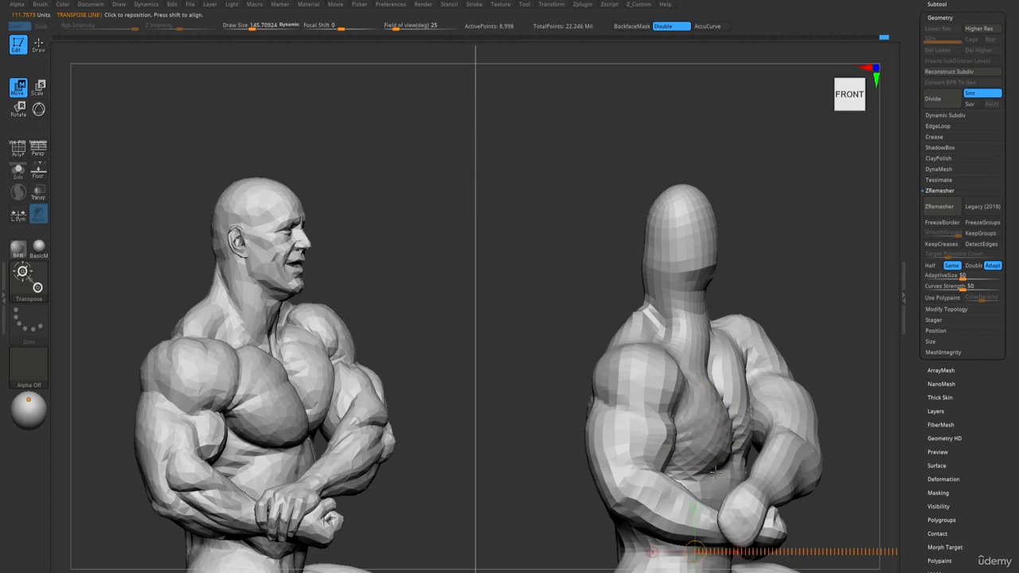
{"action": "left_click_drag", "start_coordinate": [710, 442], "coordinate": [98, 439], "text": "shift"}
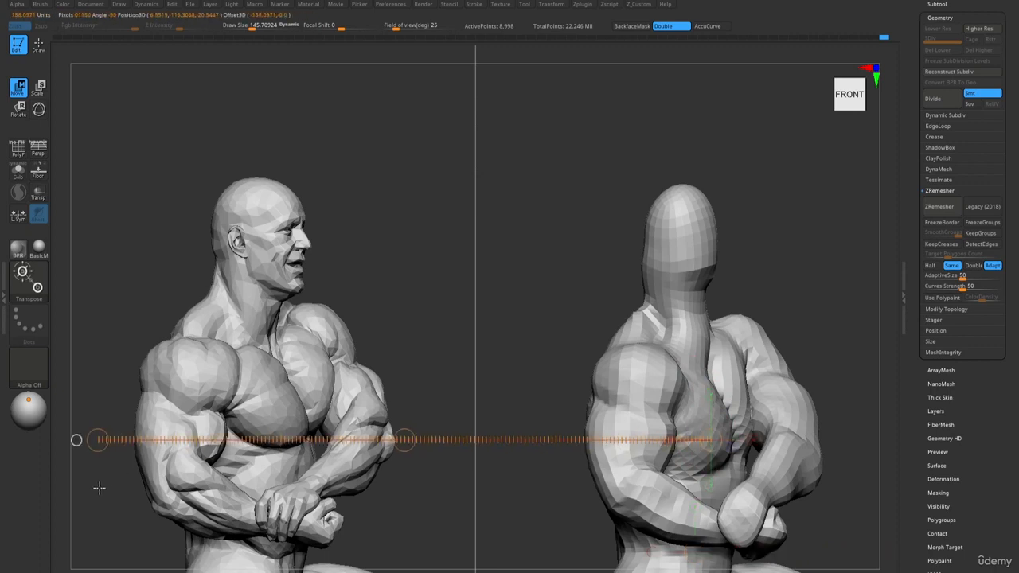
{"action": "left_click_drag", "start_coordinate": [99, 487], "coordinate": [99, 487], "text": "shift"}
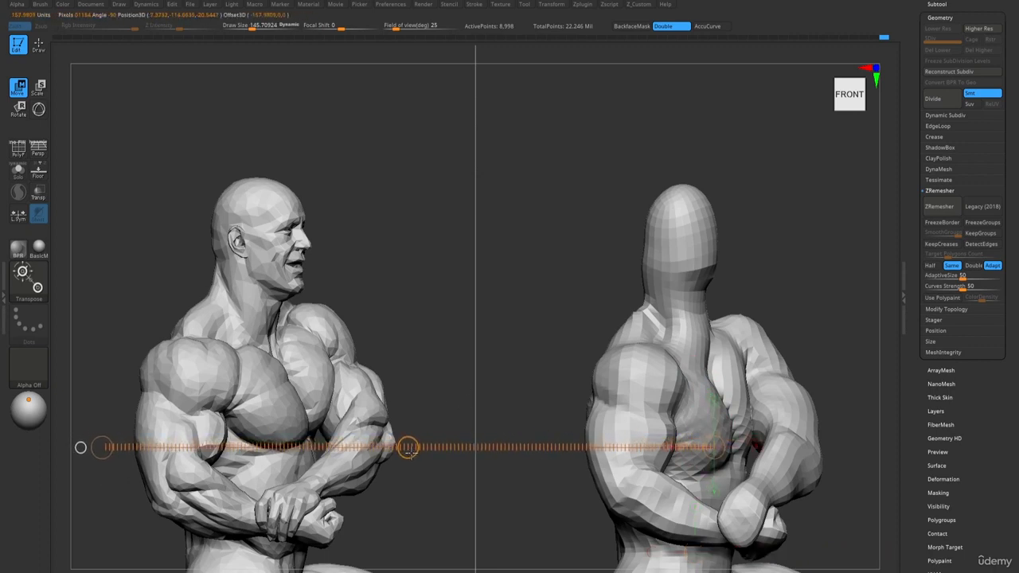
- Smooth and recarve the lower chest edge with DamStandard and refine the chest with ClayBuildup at draw size about 208
{"action": "key", "text": "q"}
{"action": "key", "text": "b"}
{"action": "key", "text": "d"}
{"action": "key", "text": "s"}
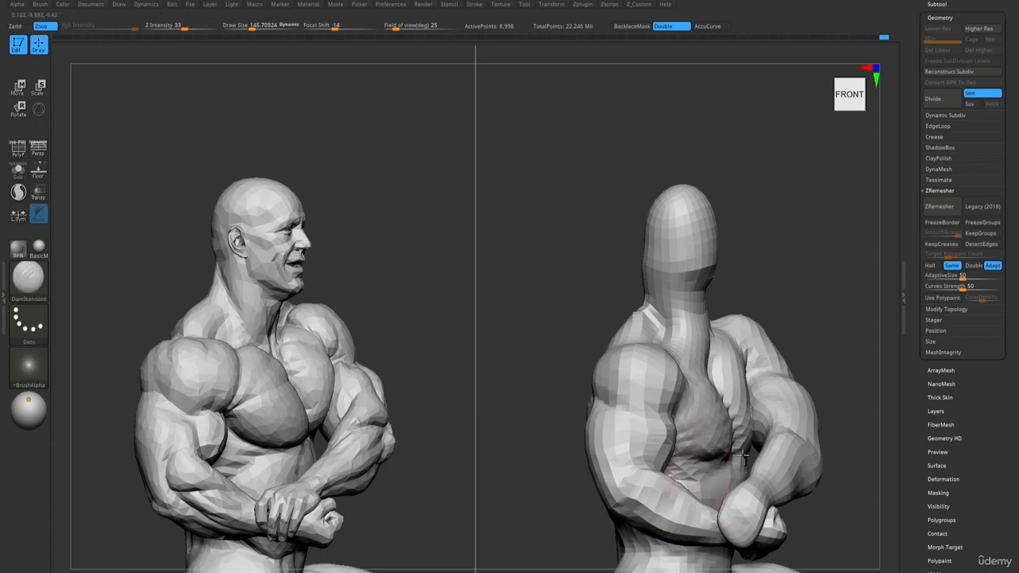
{"action": "mouse_move", "coordinate": [710, 470]}
{"action": "left_mouse_down", "text": "shift"}
{"action": "mouse_move", "coordinate": [746, 447]}
{"action": "mouse_move", "coordinate": [737, 462]}
{"action": "left_mouse_up", "text": "shift"}
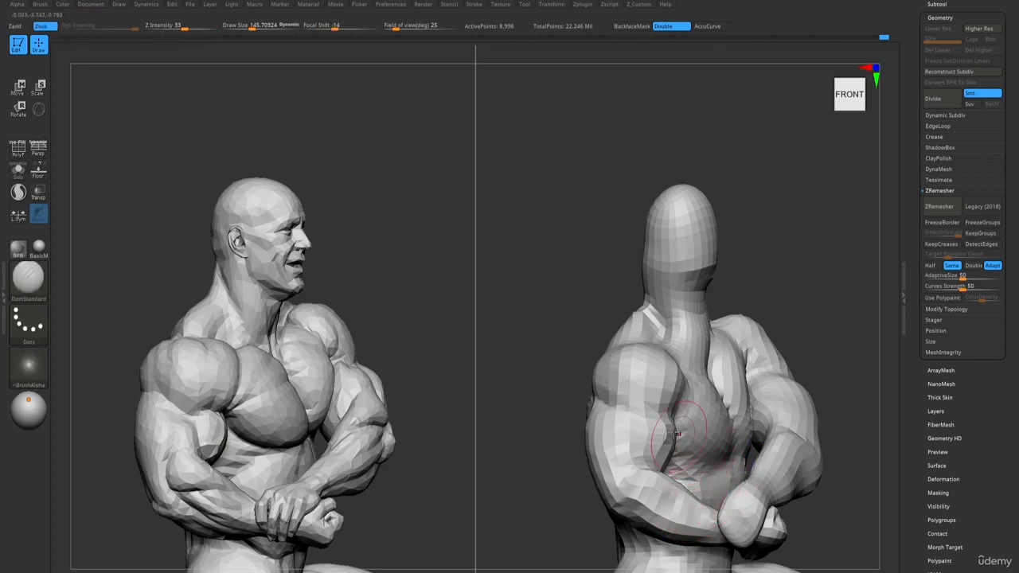
{"action": "mouse_move", "coordinate": [677, 433]}
{"action": "left_mouse_down"}
{"action": "mouse_move", "coordinate": [694, 467]}
{"action": "mouse_move", "coordinate": [725, 468]}
{"action": "left_mouse_up"}
{"action": "key", "text": "b"}
{"action": "key", "text": "c"}
{"action": "key", "text": "b"}
{"action": "key", "text": "bracketright"}
{"action": "key", "text": "bracketright"}
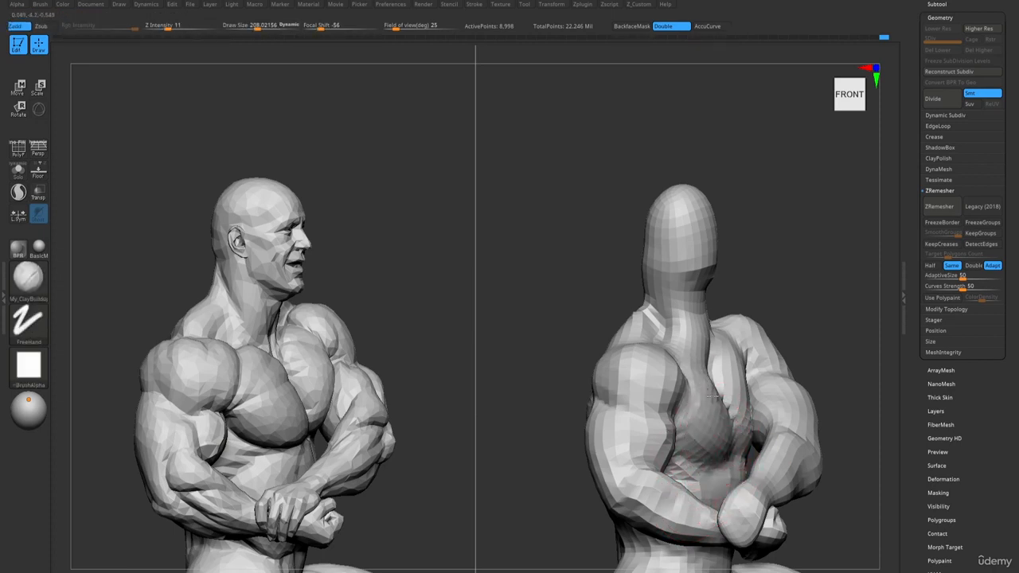
- Compare the height of the shoulders with the reference using a horizontal Transpose line
{"action": "key", "text": "w"}
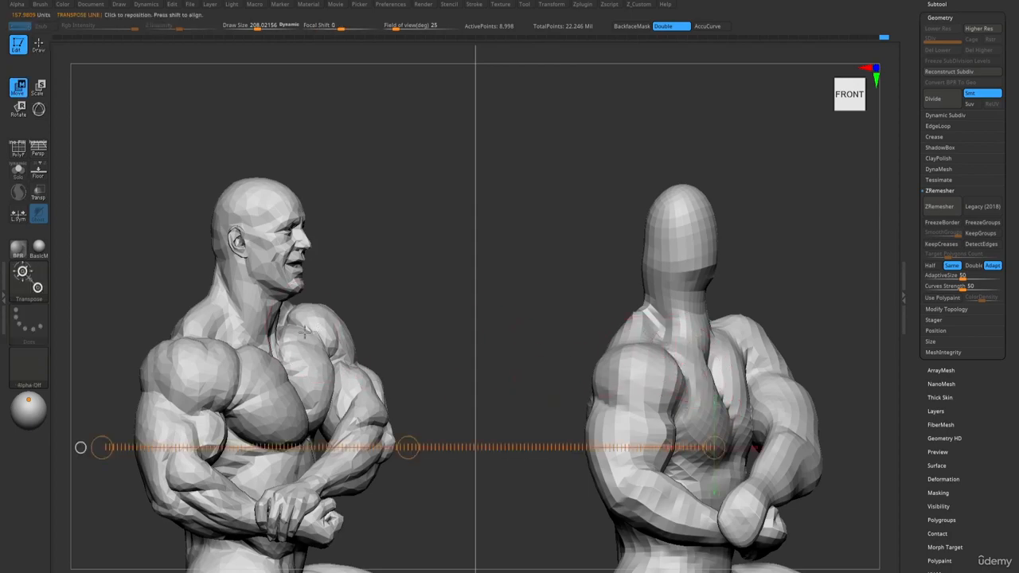
{"action": "mouse_move", "coordinate": [444, 339]}
{"action": "left_mouse_down"}
{"action": "mouse_move", "coordinate": [425, 332]}
{"action": "mouse_move", "coordinate": [443, 343]}
{"action": "left_mouse_up"}
{"action": "left_click_drag", "start_coordinate": [674, 349], "coordinate": [102, 346]}
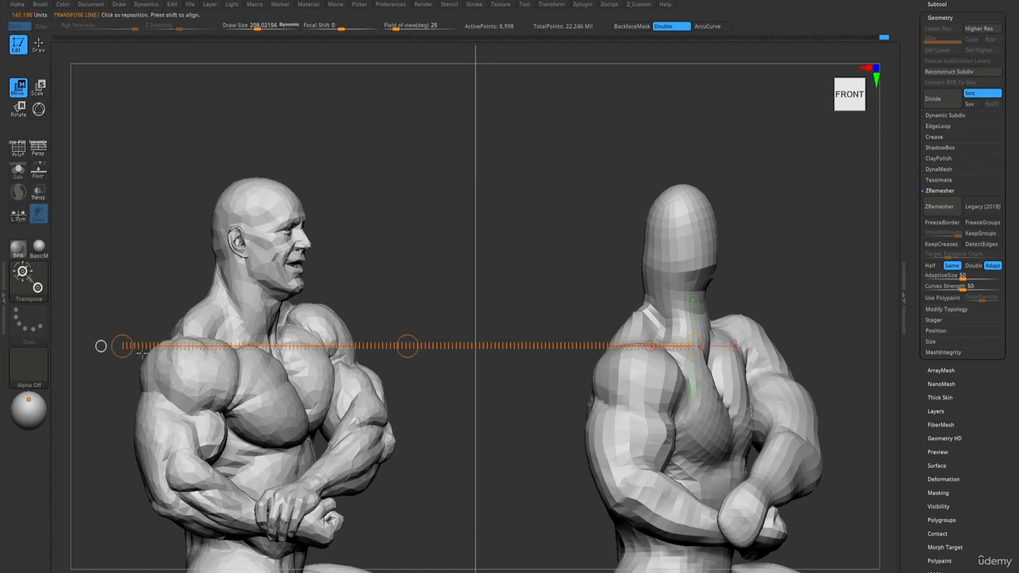
{"action": "key", "text": "q"}
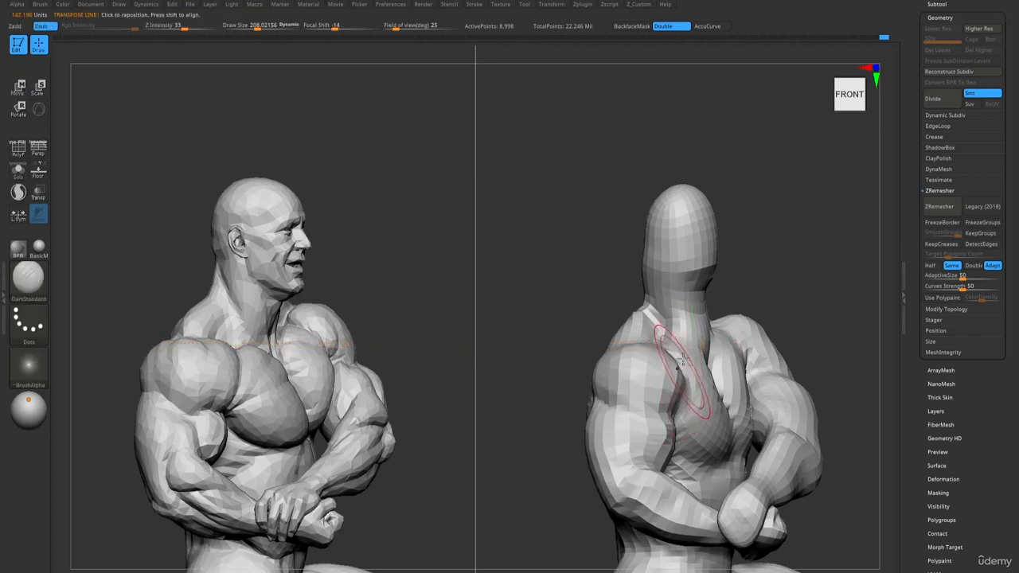
- Carve the groove down the middle of the upper chest and shape the base of the neck with DamStandard and ClayBuildup
{"action": "right_click_drag", "start_coordinate": [727, 398], "coordinate": [720, 390]}
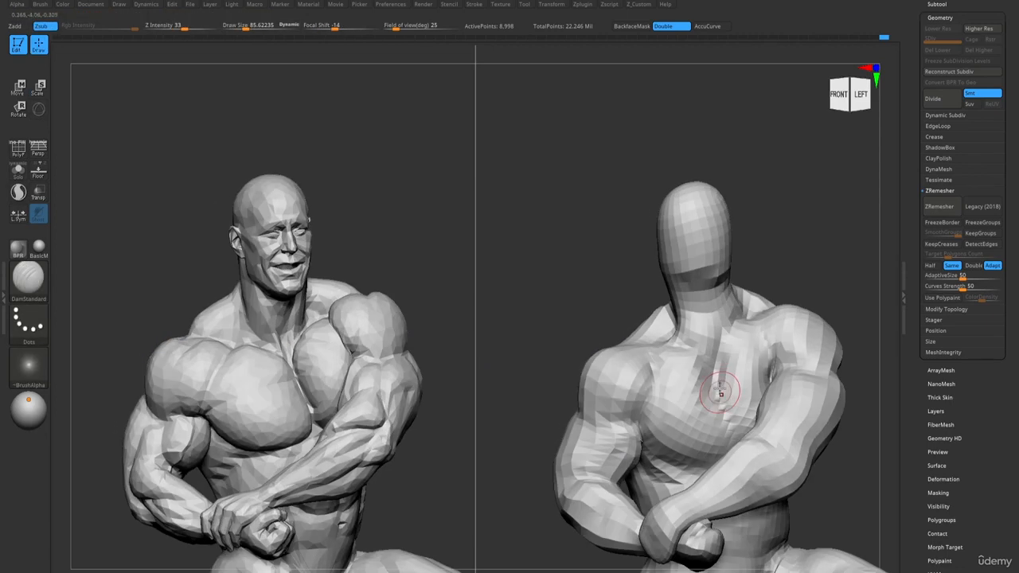
{"action": "left_click_drag", "start_coordinate": [700, 349], "coordinate": [715, 368]}
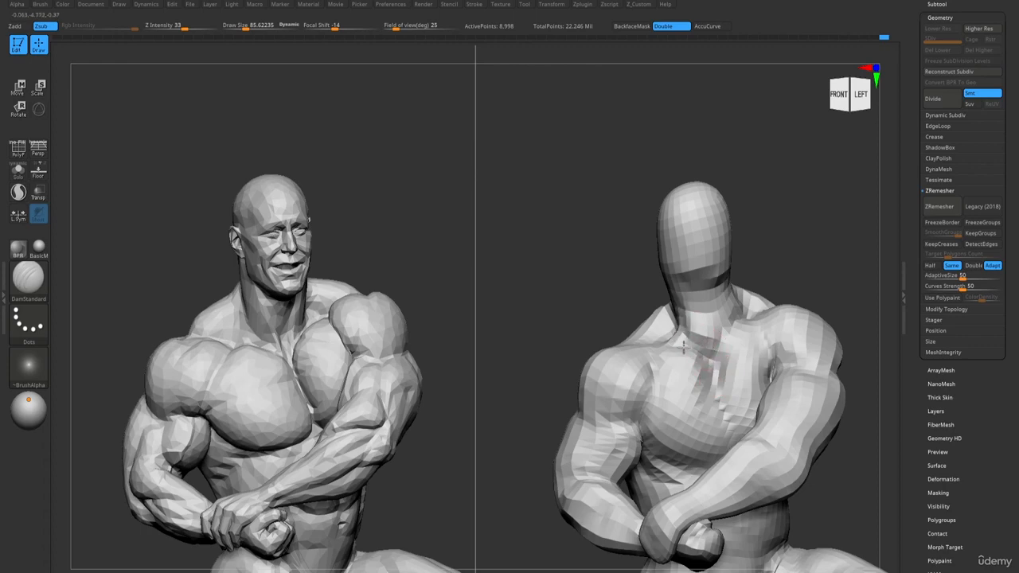
{"action": "key", "text": "1"}
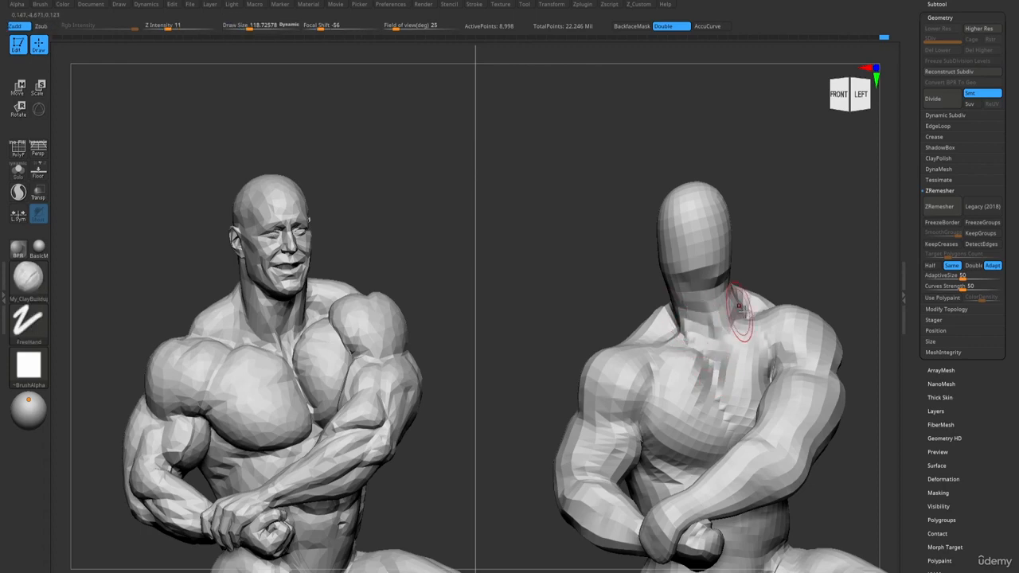
{"action": "key", "text": "2"}
{"action": "left_click_drag", "start_coordinate": [735, 307], "coordinate": [723, 325]}
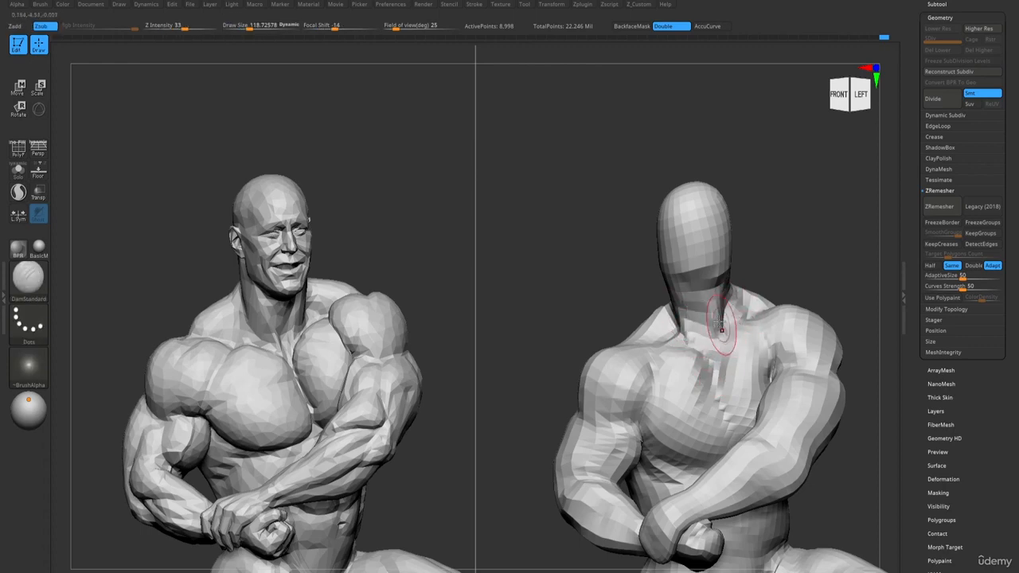
{"action": "key", "text": "1"}
{"action": "left_click_drag", "start_coordinate": [714, 285], "coordinate": [718, 276]}
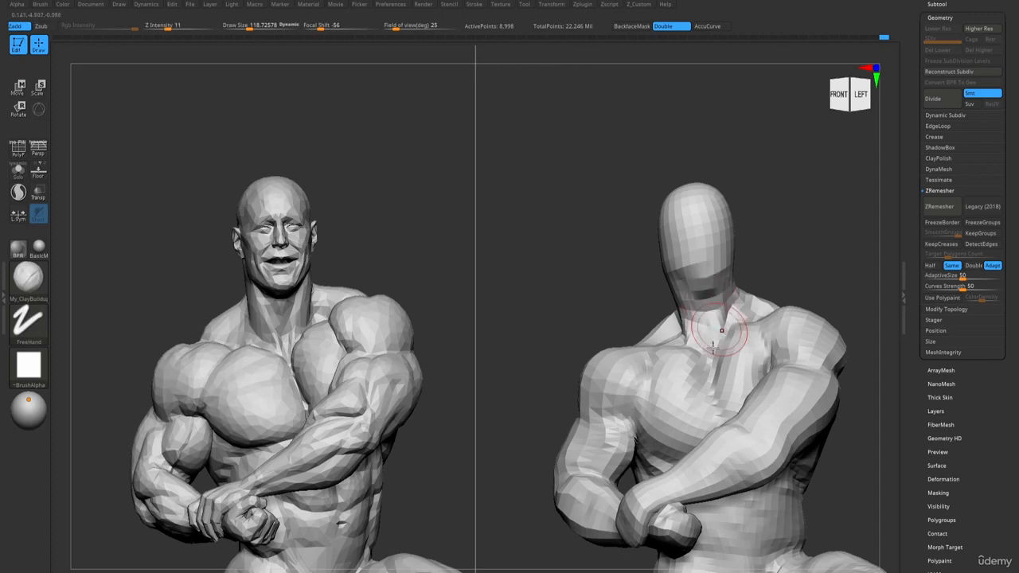
{"action": "right_click_drag", "start_coordinate": [695, 338], "coordinate": [690, 352]}
- Reshape the figure's right shoulder with the Move brush at draw size about 151 and carve its separation from the chest with DamStandard
{"action": "key", "text": "3"}
{"action": "key", "text": "s"}
{"action": "mouse_move", "coordinate": [644, 321]}
{"action": "left_mouse_down"}
{"action": "mouse_move", "coordinate": [654, 320]}
{"action": "mouse_move", "coordinate": [616, 352]}
{"action": "left_mouse_up"}
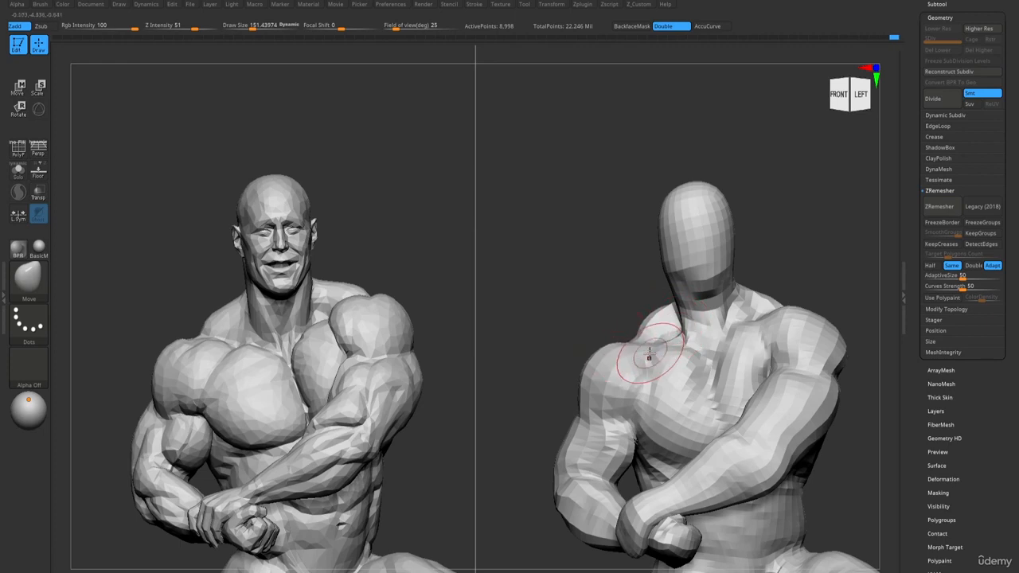
{"action": "key", "text": "2"}
{"action": "mouse_move", "coordinate": [653, 354]}
{"action": "right_mouse_down"}
{"action": "mouse_move", "coordinate": [651, 339]}
{"action": "mouse_move", "coordinate": [740, 319]}
{"action": "mouse_move", "coordinate": [712, 343]}
{"action": "mouse_move", "coordinate": [783, 333]}
{"action": "mouse_move", "coordinate": [757, 331]}
{"action": "mouse_move", "coordinate": [752, 320]}
{"action": "right_mouse_up"}
- Isolate the torso, carve the sternum groove between the chest muscles with DamStandard at draw size about 69, and show the whole figure again
{"action": "key", "text": "1"}
{"action": "key", "text": "s"}
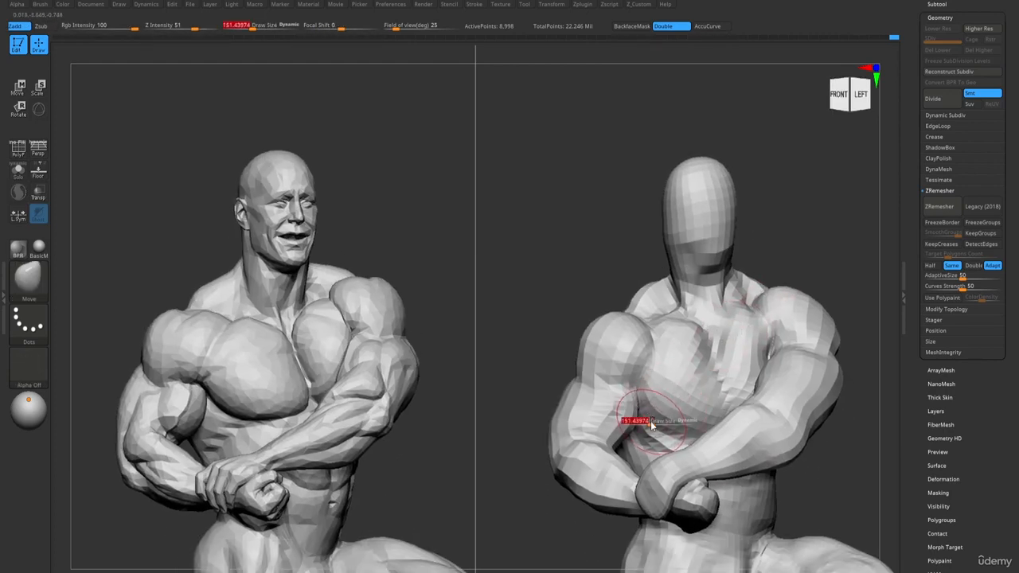
{"action": "mouse_move", "coordinate": [650, 423]}
{"action": "left_mouse_down"}
{"action": "mouse_move", "coordinate": [641, 424]}
{"action": "mouse_move", "coordinate": [659, 445]}
{"action": "left_mouse_up"}
{"action": "key", "text": "2"}
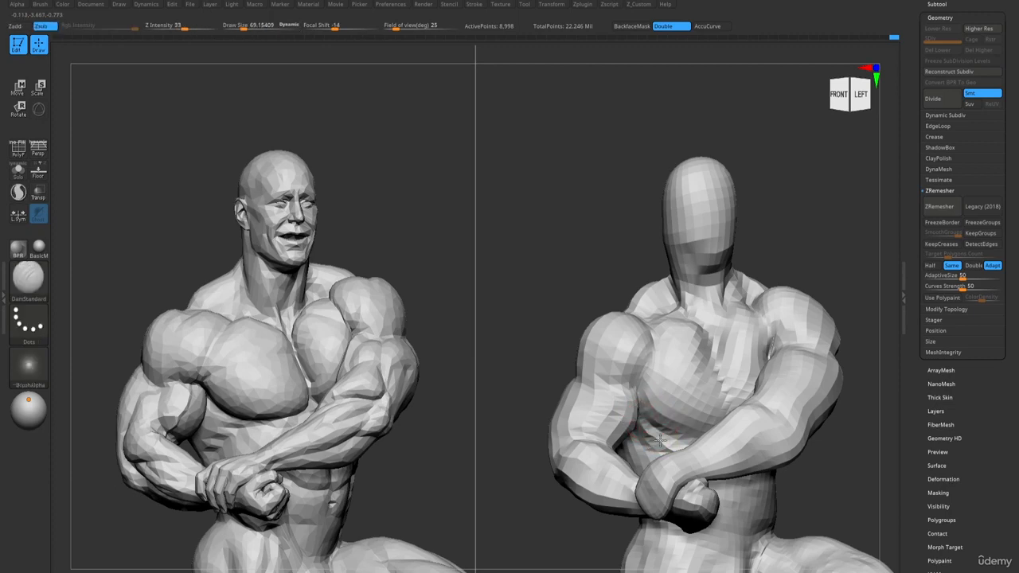
{"action": "left_click", "coordinate": [682, 430], "text": "ctrl+shift"}
{"action": "right_click_drag", "start_coordinate": [700, 431], "coordinate": [680, 432]}
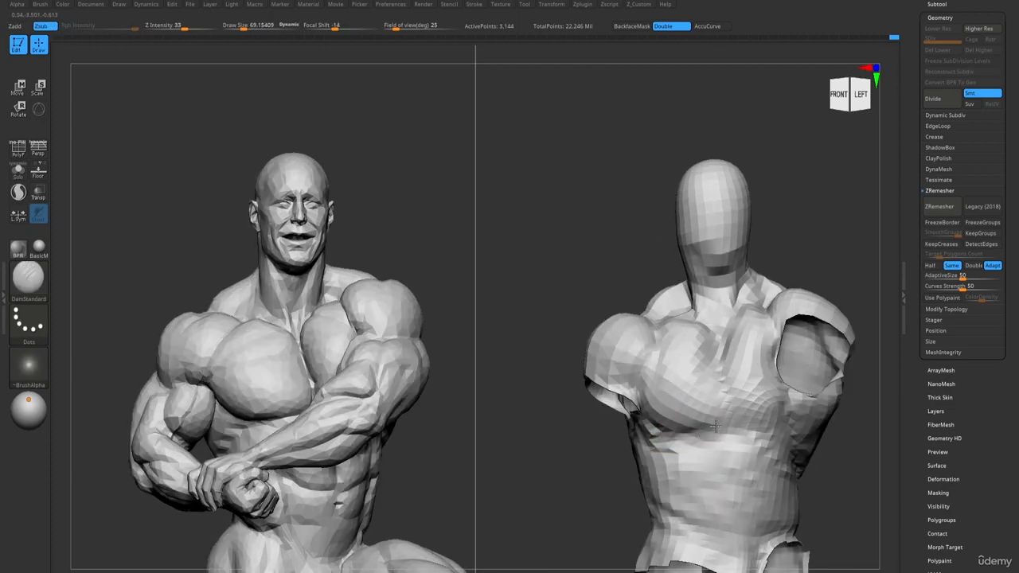
{"action": "left_click_drag", "start_coordinate": [719, 351], "coordinate": [727, 427]}
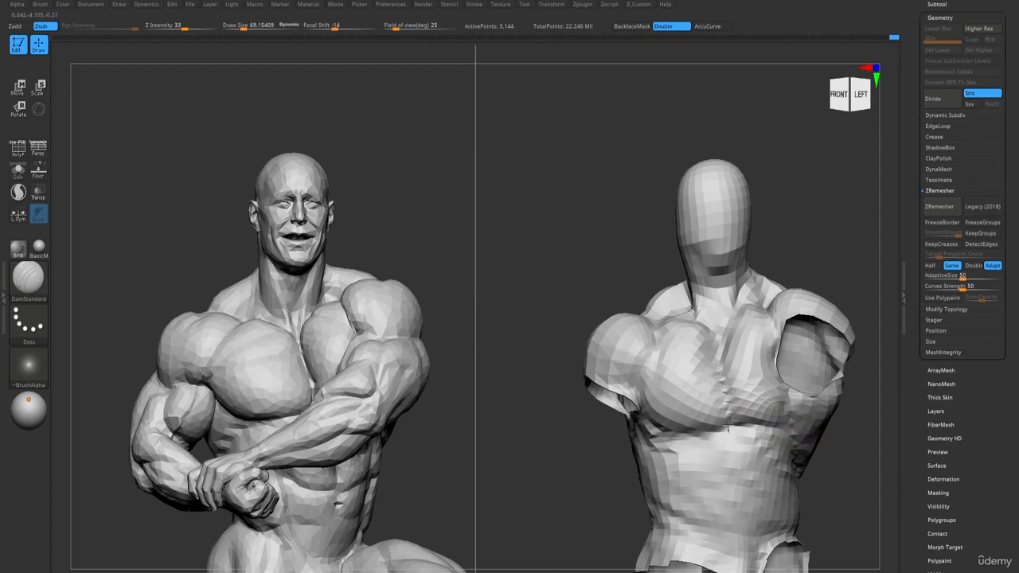
{"action": "right_click_drag", "start_coordinate": [711, 450], "coordinate": [686, 364], "text": "alt"}
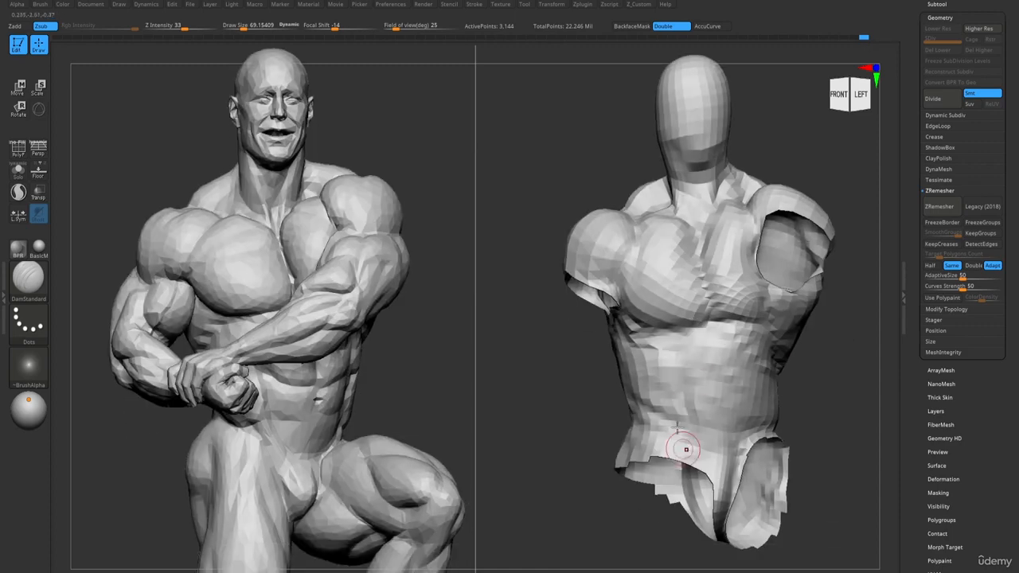
{"action": "left_click", "coordinate": [585, 346], "text": "ctrl+shift"}
- Build up the inner upper arm above the figure's right elbow crease with ClayBuildup at draw size about 109
{"action": "key", "text": "f"}
{"action": "mouse_move", "coordinate": [651, 276]}
{"action": "right_mouse_down", "text": "ctrl"}
{"action": "mouse_move", "coordinate": [707, 403]}
{"action": "mouse_move", "coordinate": [669, 369]}
{"action": "right_mouse_up", "text": "ctrl"}
{"action": "key", "text": "1"}
{"action": "key", "text": "s"}
{"action": "left_click_drag", "start_coordinate": [668, 351], "coordinate": [675, 351]}
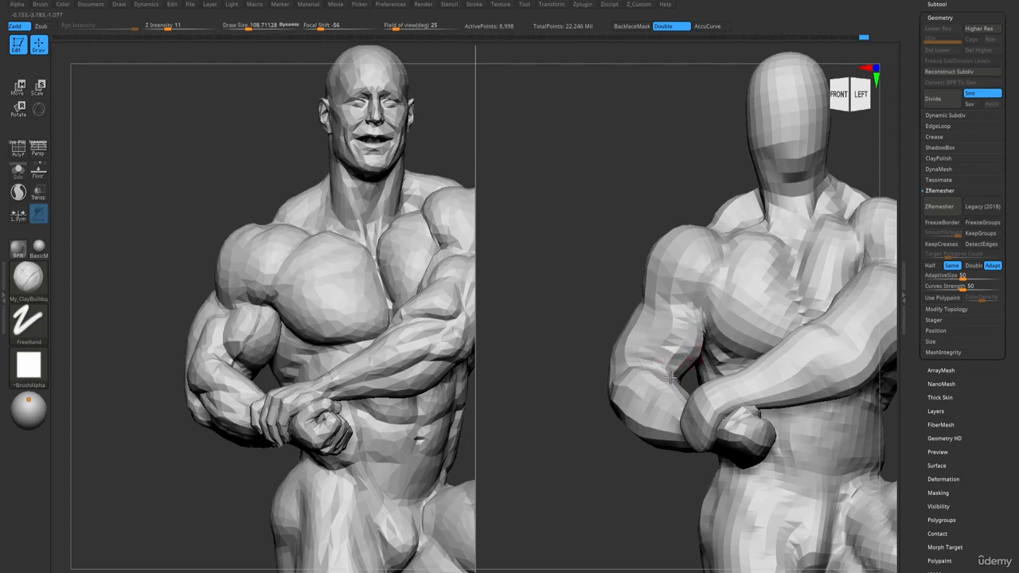
{"action": "mouse_move", "coordinate": [670, 377]}
{"action": "right_mouse_down"}
{"action": "mouse_move", "coordinate": [685, 374]}
{"action": "mouse_move", "coordinate": [643, 366]}
{"action": "right_mouse_up"}
{"action": "key", "text": "2"}
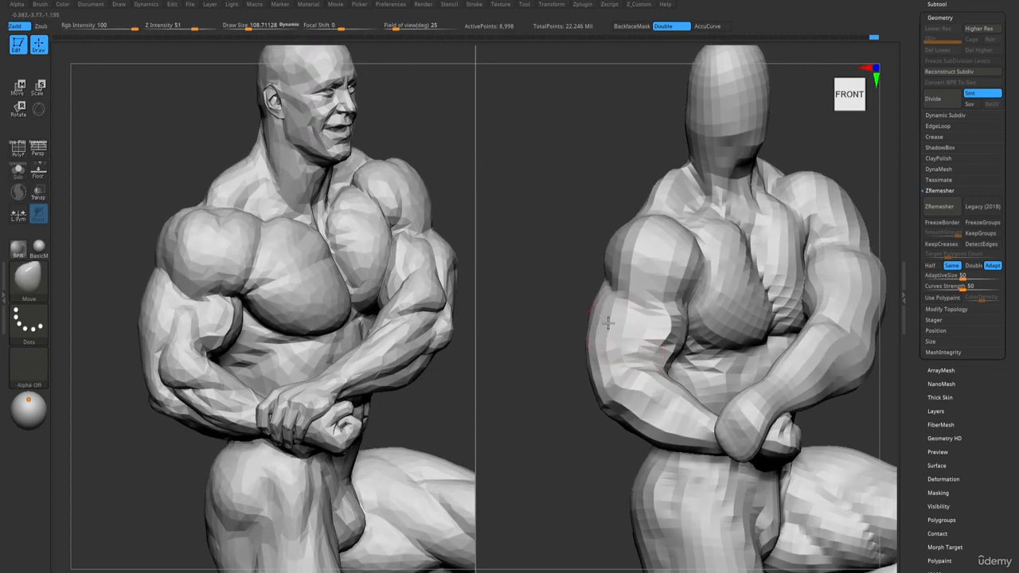
- Adjust the shapes of both shoulders and the upper chest with the Move brush at draw size about 157
{"action": "right_click_drag", "start_coordinate": [607, 322], "coordinate": [568, 345]}
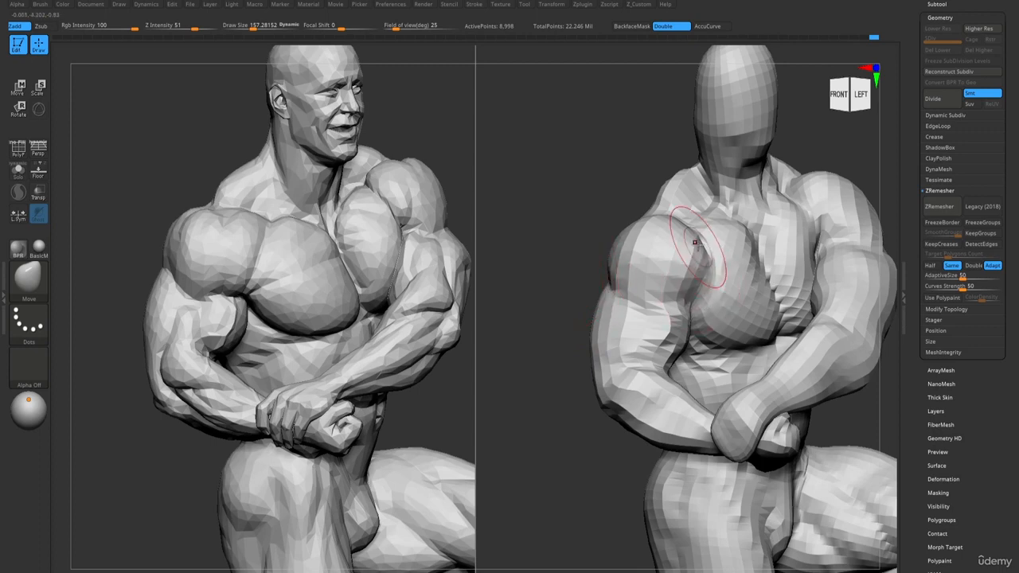
{"action": "right_click_drag", "start_coordinate": [670, 229], "coordinate": [602, 251], "text": "alt"}
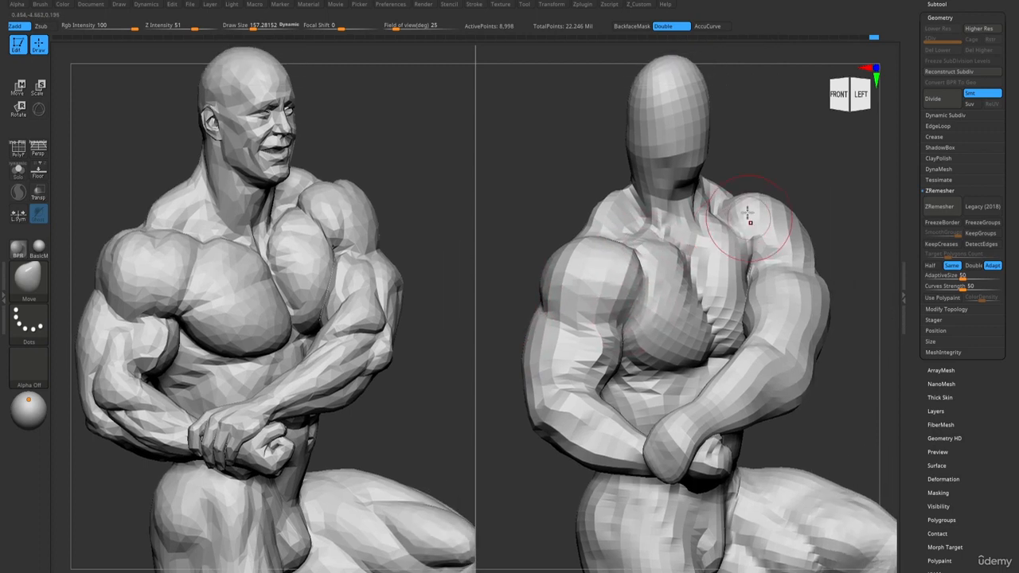
{"action": "right_click_drag", "start_coordinate": [746, 216], "coordinate": [712, 217]}
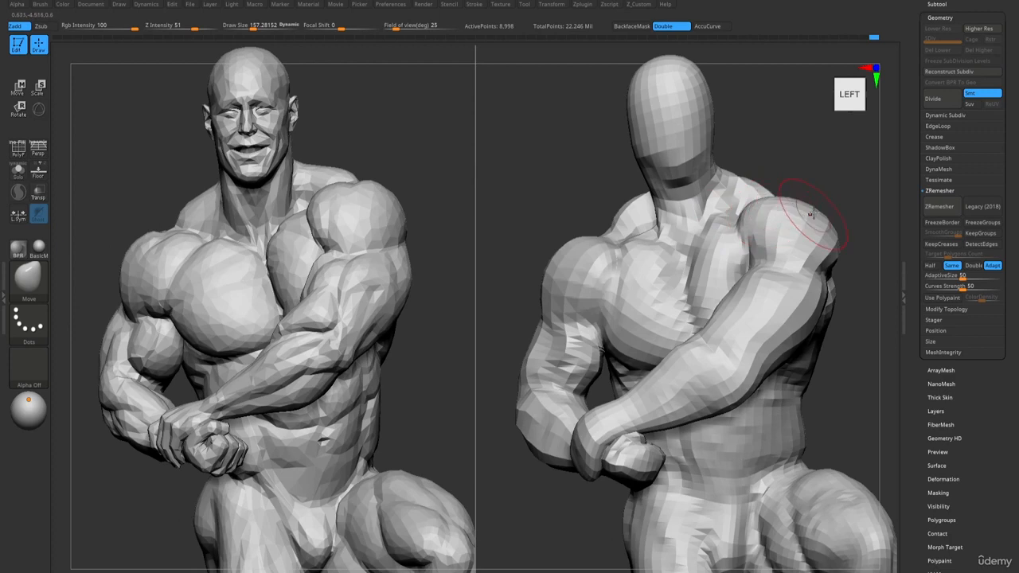
{"action": "right_click_drag", "start_coordinate": [758, 242], "coordinate": [673, 224], "text": "alt"}
{"action": "right_click_drag", "start_coordinate": [769, 202], "coordinate": [772, 218]}
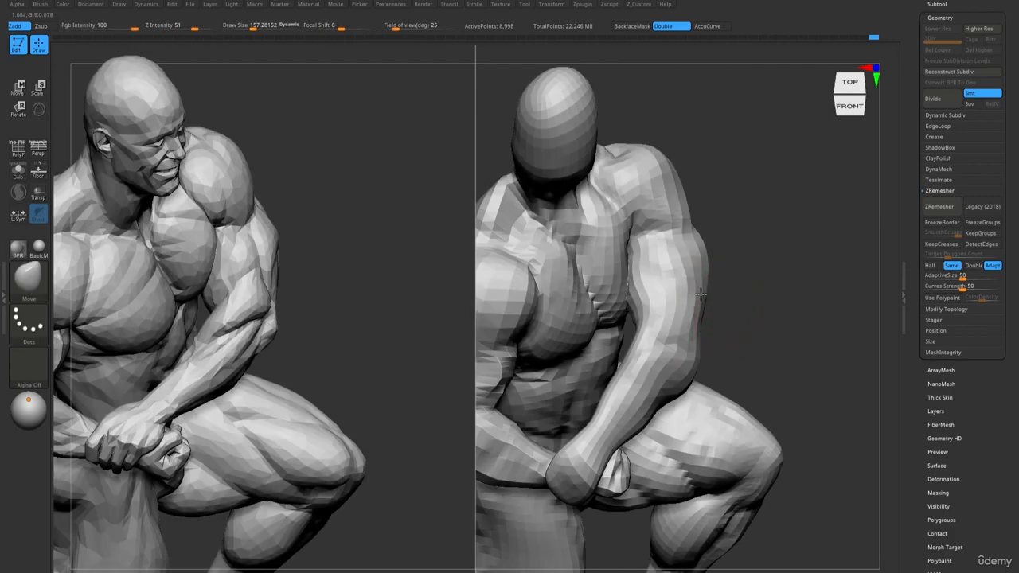
- Define the elbow of the figure's left arm with DamStandard and ClayBuildup at draw size about 157
{"action": "key", "text": "b"}
{"action": "key", "text": "d"}
{"action": "key", "text": "s"}
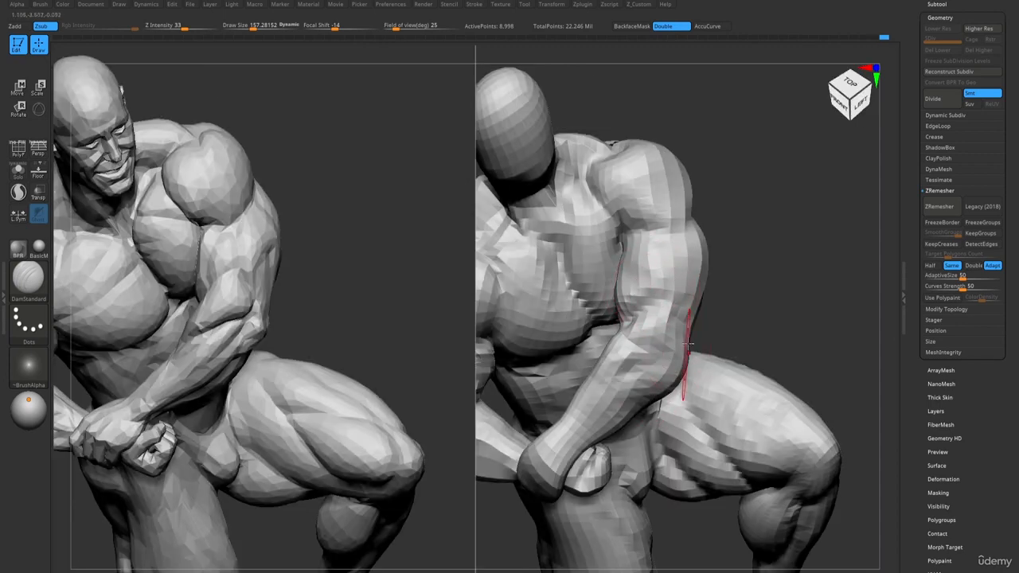
{"action": "key", "text": "b"}
{"action": "key", "text": "c"}
{"action": "key", "text": "b"}
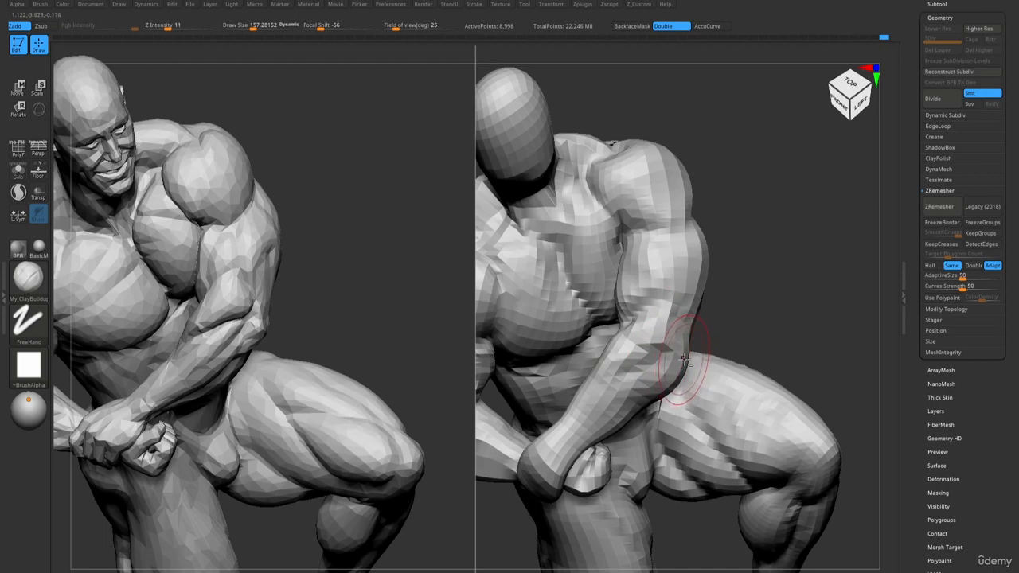
- Reshape the bend of the figure's left elbow with the Move brush and build up the forearm with ClayBuildup
{"action": "key", "text": "b"}
{"action": "key", "text": "m"}
{"action": "key", "text": "v"}
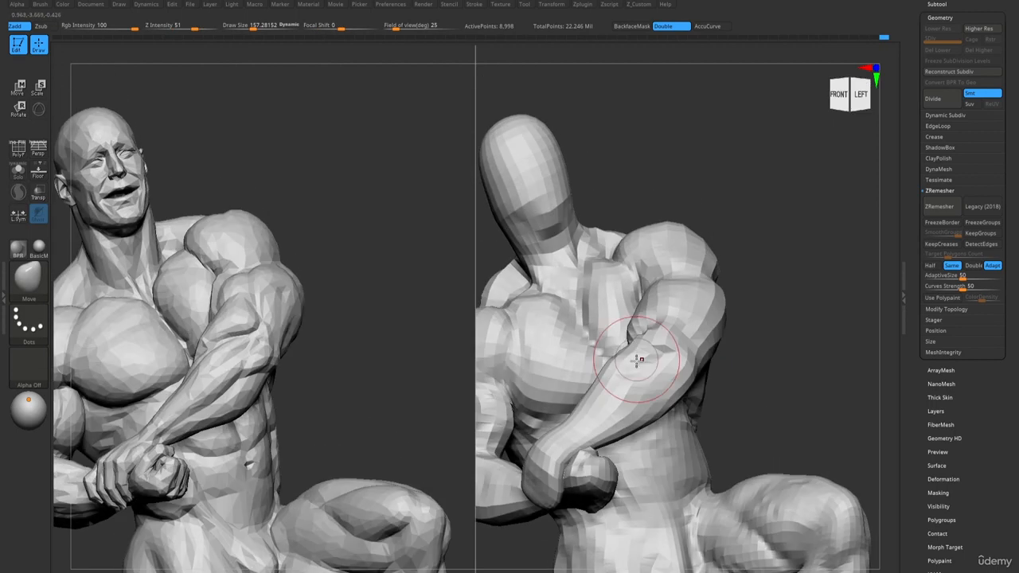
{"action": "key", "text": "b"}
{"action": "key", "text": "c"}
{"action": "key", "text": "b"}
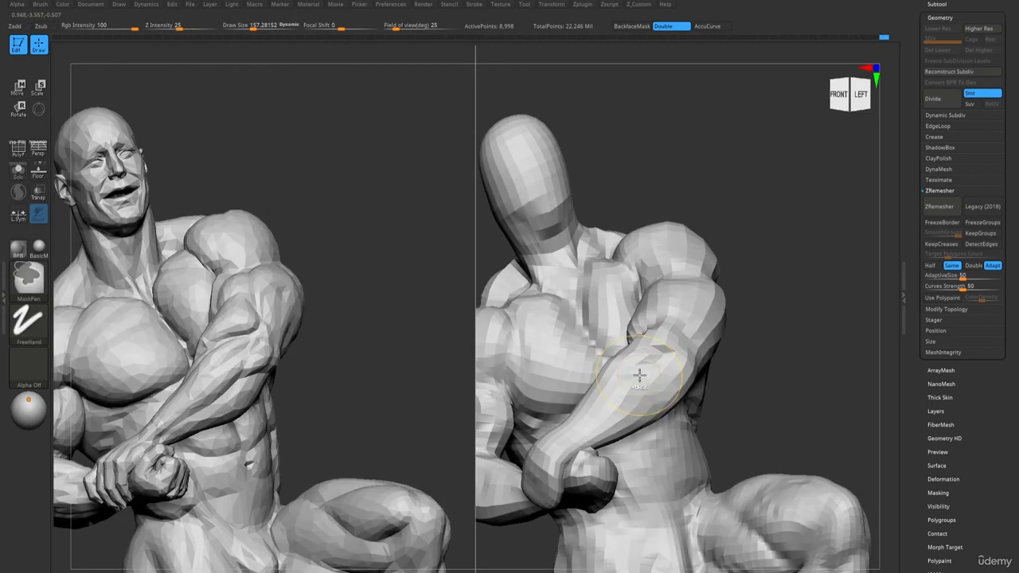
{"action": "mouse_move", "coordinate": [661, 397]}
{"action": "right_mouse_down", "text": "alt"}
{"action": "mouse_move", "coordinate": [677, 371]}
{"action": "mouse_move", "coordinate": [724, 363]}
{"action": "mouse_move", "coordinate": [699, 358]}
{"action": "mouse_move", "coordinate": [666, 387]}
{"action": "right_mouse_up", "text": "alt"}
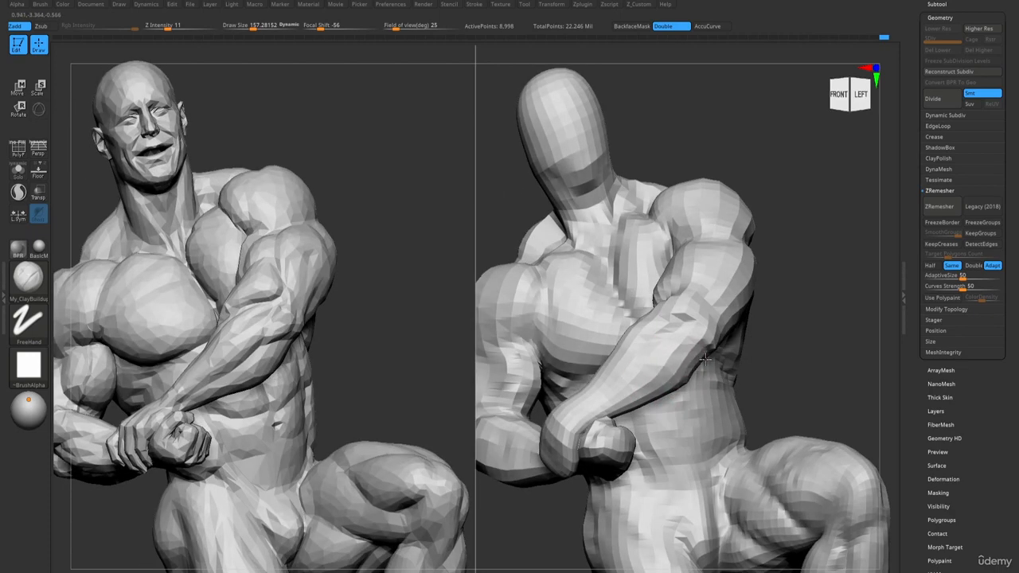
{"action": "mouse_move", "coordinate": [738, 303]}
{"action": "right_mouse_down"}
{"action": "mouse_move", "coordinate": [733, 275]}
{"action": "mouse_move", "coordinate": [712, 326]}
{"action": "mouse_move", "coordinate": [697, 305]}
{"action": "right_mouse_up"}
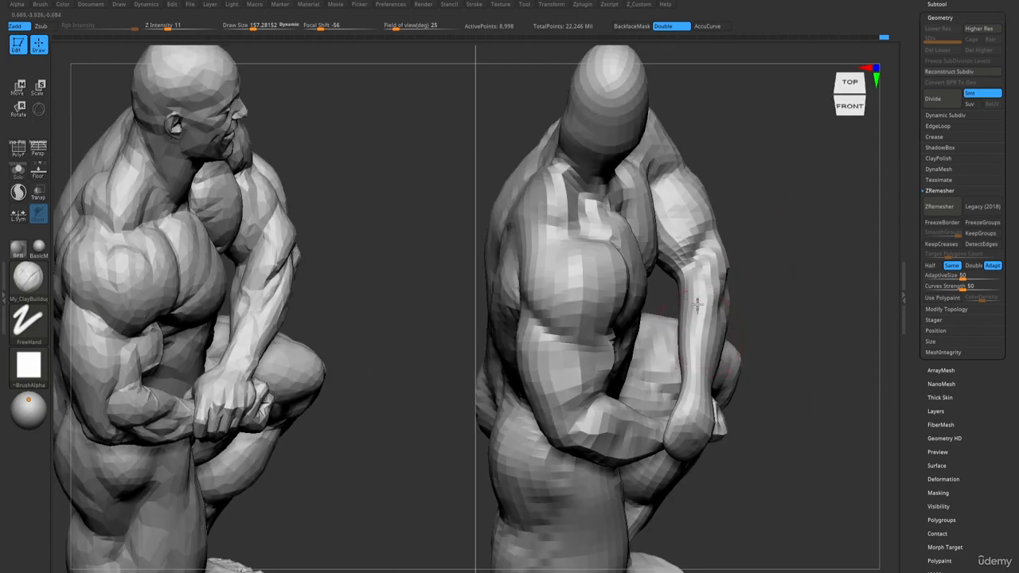
{"action": "right_click_drag", "start_coordinate": [700, 341], "coordinate": [716, 334]}
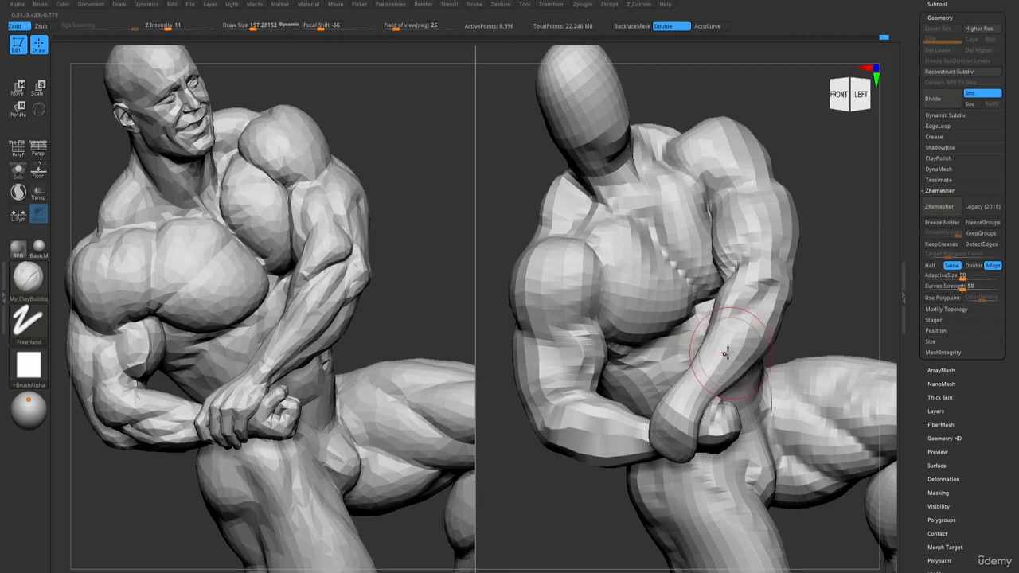
- Adjust the contour of the figure's left wrist with the Move brush and refine the forearm above it with ClayBuildup
{"action": "right_click_drag", "start_coordinate": [688, 406], "coordinate": [688, 389]}
{"action": "key", "text": "b"}
{"action": "key", "text": "m"}
{"action": "key", "text": "v"}
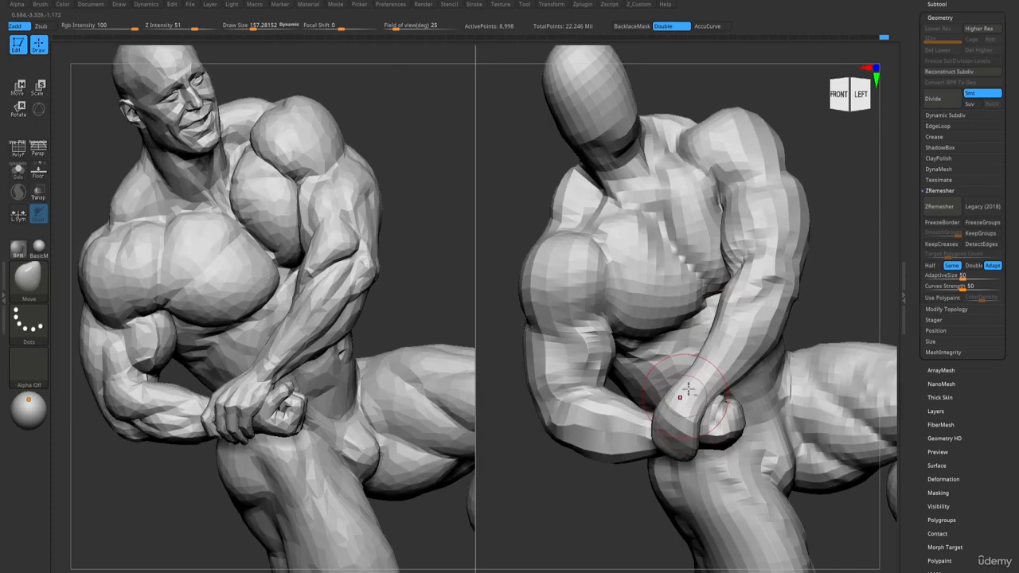
{"action": "left_click_drag", "start_coordinate": [689, 386], "coordinate": [693, 388]}
{"action": "key", "text": "b"}
{"action": "key", "text": "c"}
{"action": "key", "text": "b"}
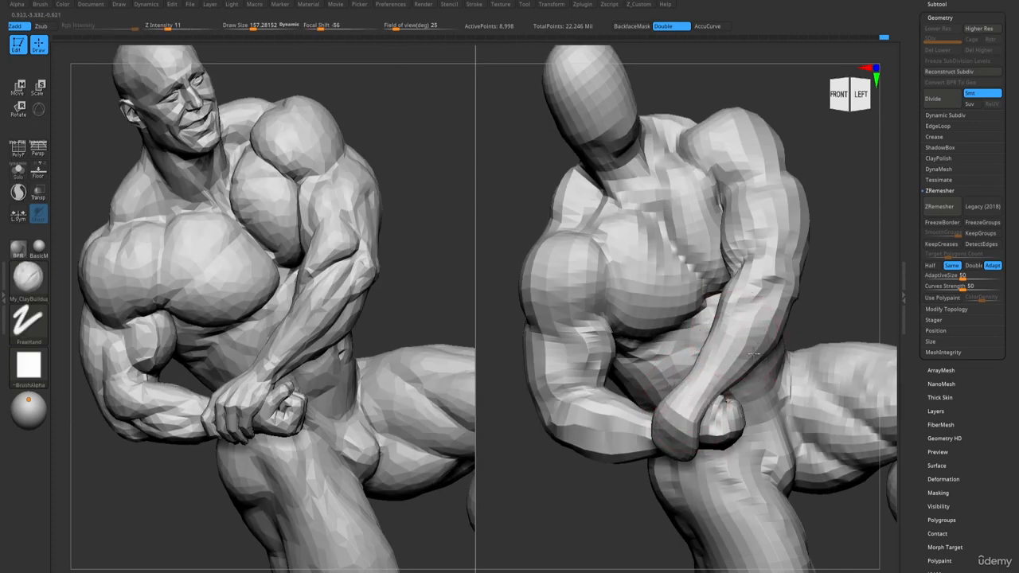
- Deepen the separation between the left upper arm and the chest with DamStandard and ClayBuildup at draw size about 140
{"action": "key", "text": "s"}
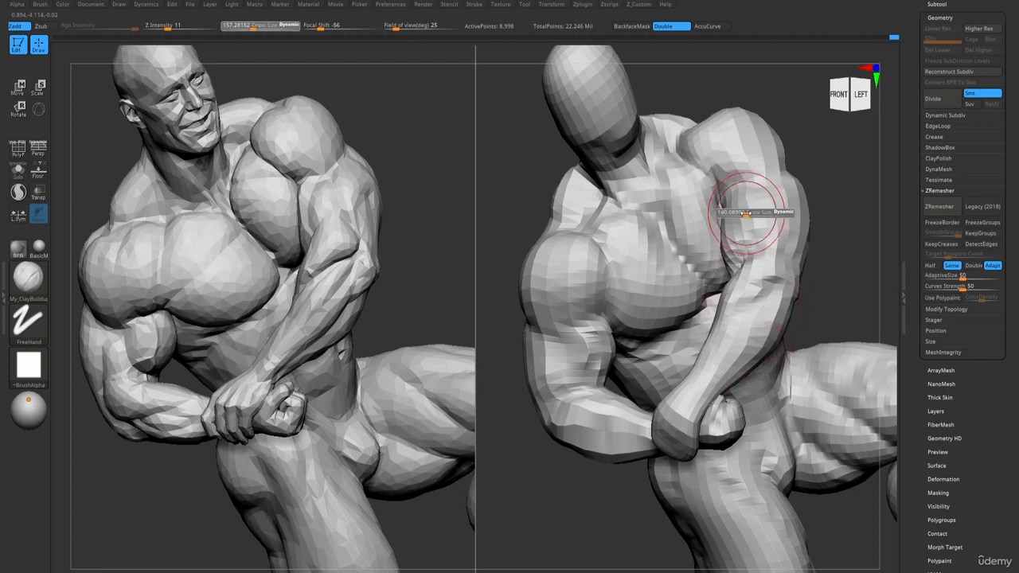
{"action": "key", "text": "b"}
{"action": "key", "text": "d"}
{"action": "key", "text": "s"}
{"action": "key", "text": "b"}
{"action": "key", "text": "c"}
{"action": "key", "text": "b"}
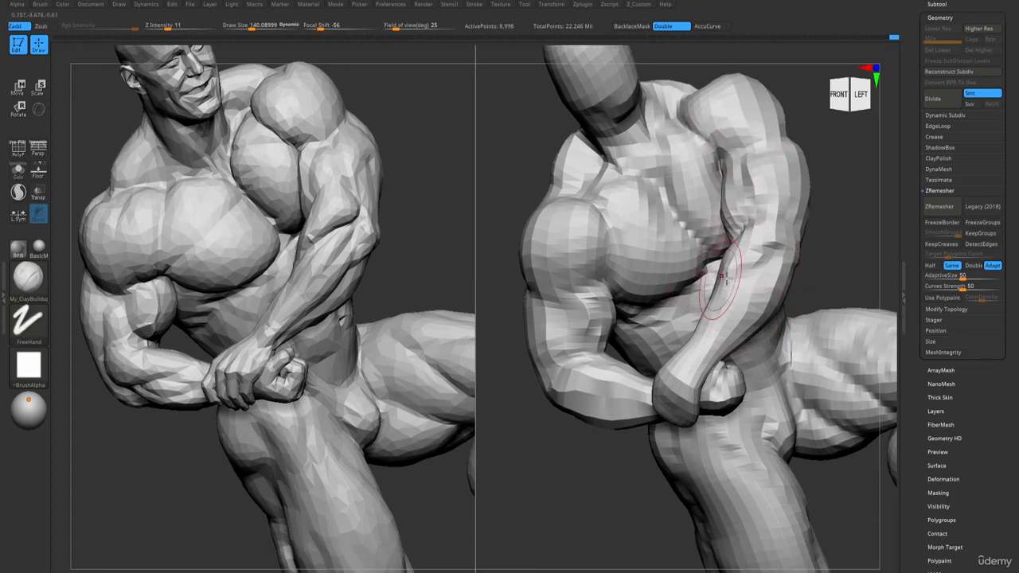
- Switch to the Move brush and compare the height of the figure's left elbow crease with the reference using a horizontal Transpose line
{"action": "key", "text": "b"}
{"action": "key", "text": "m"}
{"action": "key", "text": "v"}
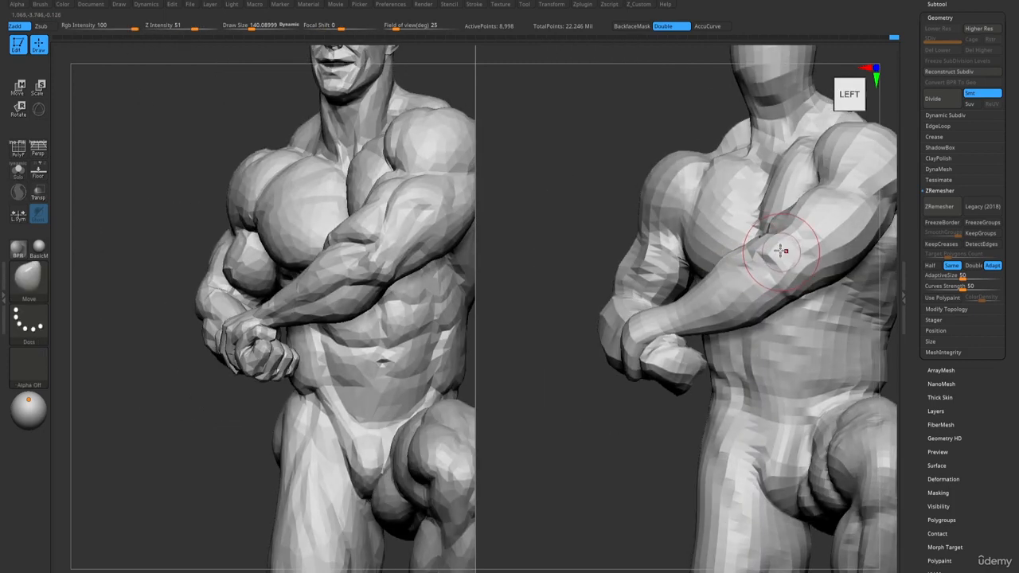
{"action": "right_click_drag", "start_coordinate": [749, 217], "coordinate": [723, 289], "text": "alt"}
{"action": "key", "text": "w"}
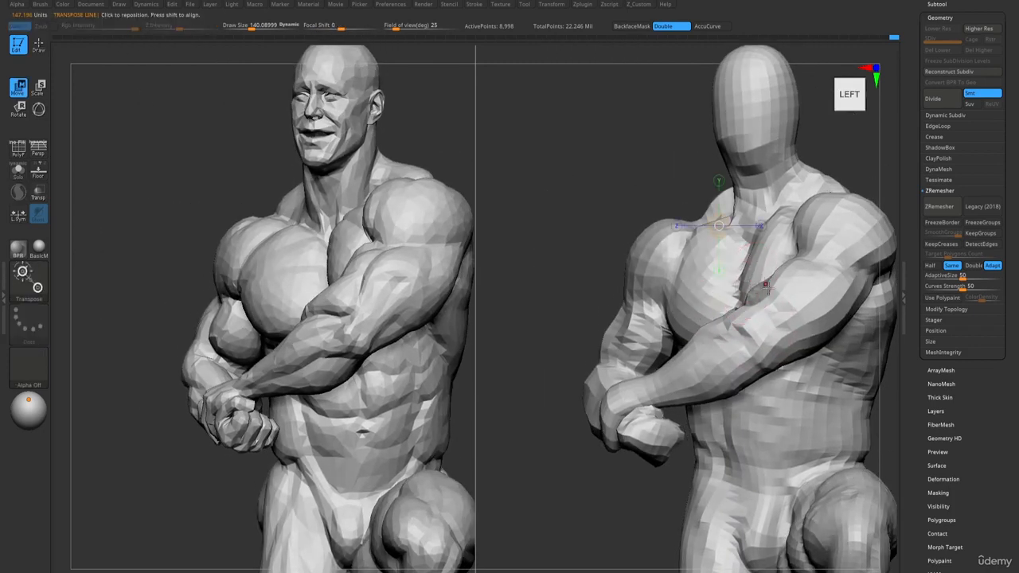
{"action": "left_click_drag", "start_coordinate": [765, 285], "coordinate": [210, 291], "text": "shift"}
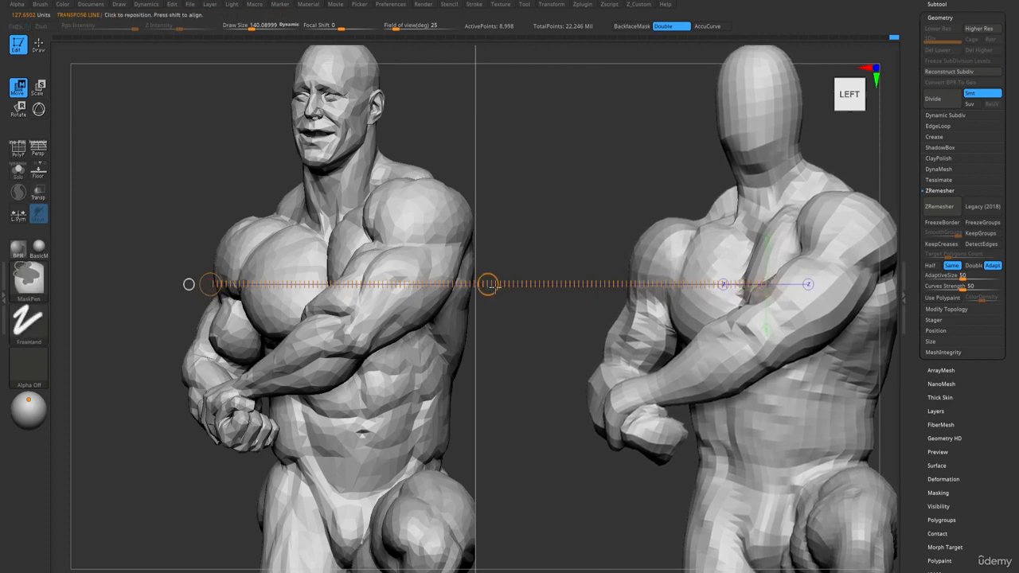
{"action": "mouse_move", "coordinate": [489, 284]}
{"action": "left_mouse_down"}
{"action": "mouse_move", "coordinate": [486, 257]}
{"action": "mouse_move", "coordinate": [507, 244]}
{"action": "mouse_move", "coordinate": [496, 273]}
{"action": "left_mouse_up"}
{"action": "key", "text": "ctrl+z"}
{"action": "key", "text": "ctrl+z"}
{"action": "key", "text": "q"}
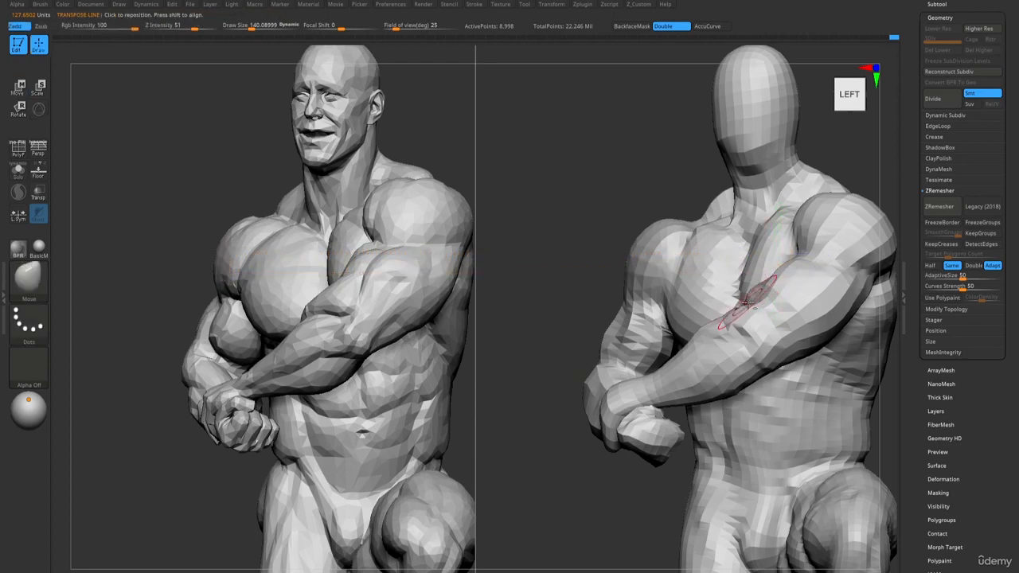
- Smooth the inner bend of the left elbow and adjust the crown of the head with the Move brush at draw size about 182
{"action": "right_click_drag", "start_coordinate": [756, 292], "coordinate": [744, 282]}
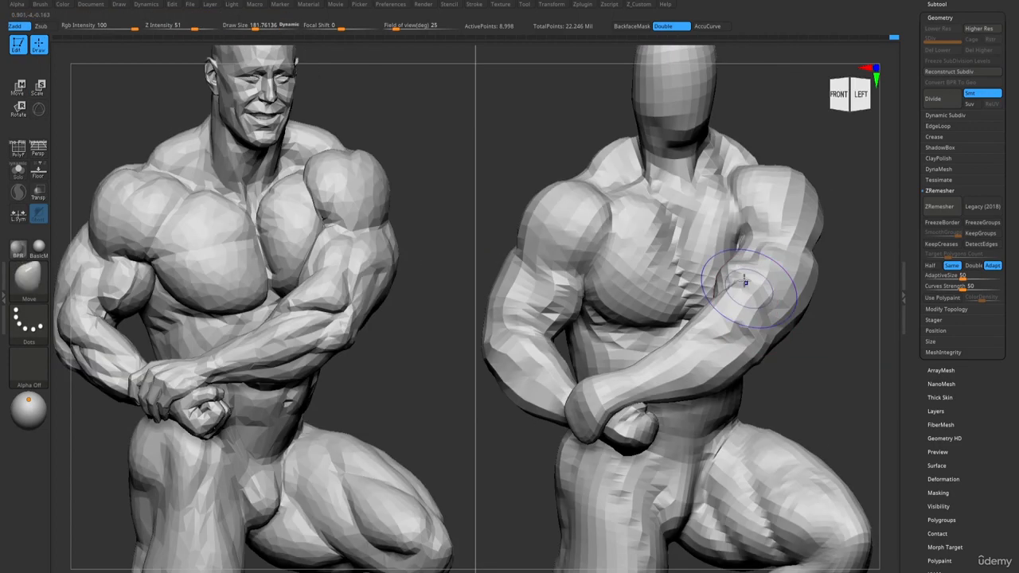
{"action": "left_click_drag", "start_coordinate": [744, 282], "coordinate": [759, 286], "text": "shift"}
{"action": "mouse_move", "coordinate": [760, 287]}
{"action": "right_mouse_down"}
{"action": "mouse_move", "coordinate": [742, 288]}
{"action": "mouse_move", "coordinate": [764, 294]}
{"action": "mouse_move", "coordinate": [747, 305]}
{"action": "right_mouse_up"}
{"action": "right_click_drag", "start_coordinate": [747, 306], "coordinate": [751, 350], "text": "alt"}
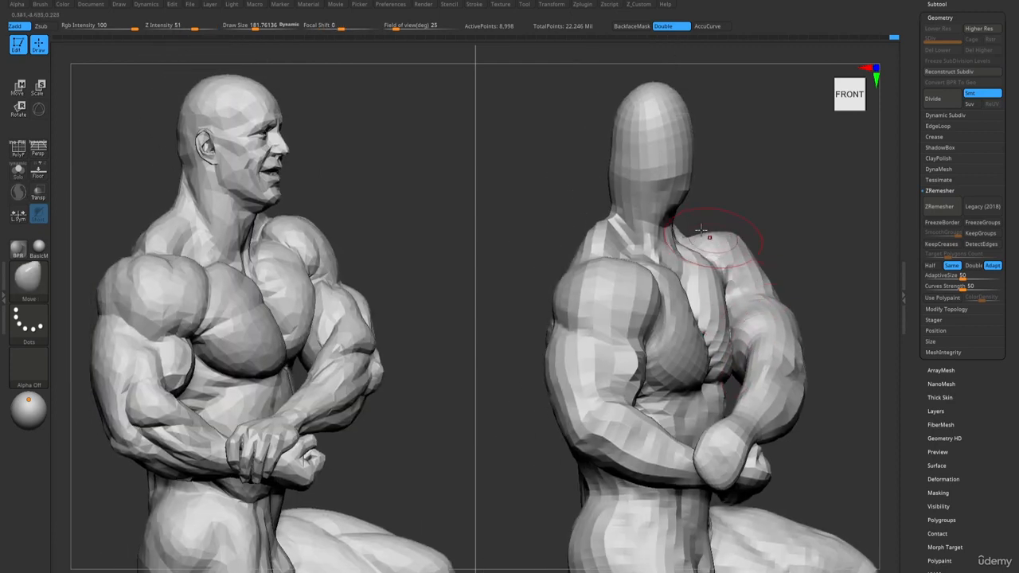
{"action": "left_click_drag", "start_coordinate": [651, 79], "coordinate": [650, 84]}
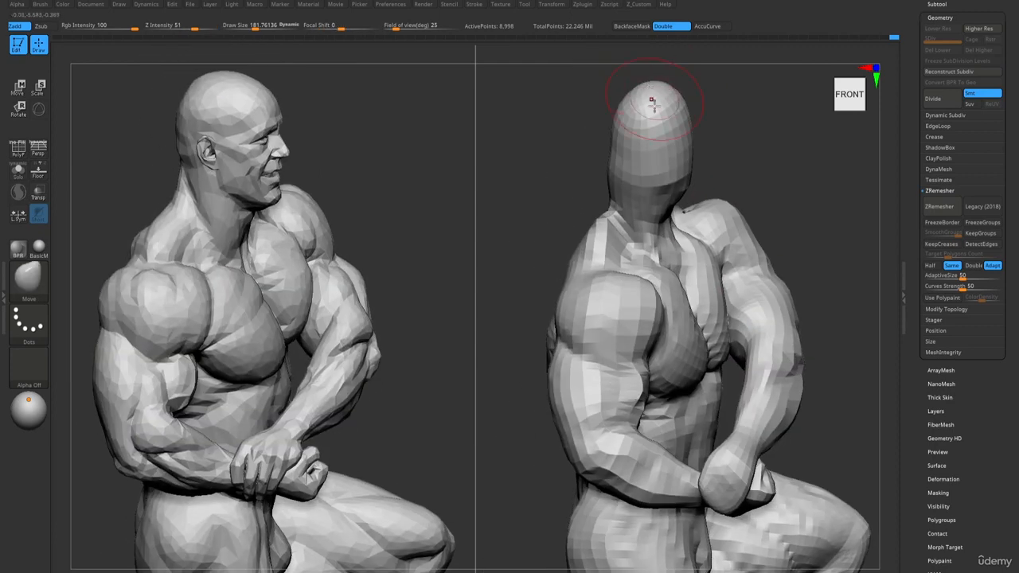
{"action": "right_click_drag", "start_coordinate": [650, 328], "coordinate": [651, 340], "text": "alt"}
{"action": "right_click_drag", "start_coordinate": [674, 429], "coordinate": [738, 353], "text": "alt"}
- Refine the left upper arm above the elbow with ClayBuildup at draw size about 157 and DamStandard at about 109
{"action": "key", "text": "1"}
{"action": "key", "text": "["}
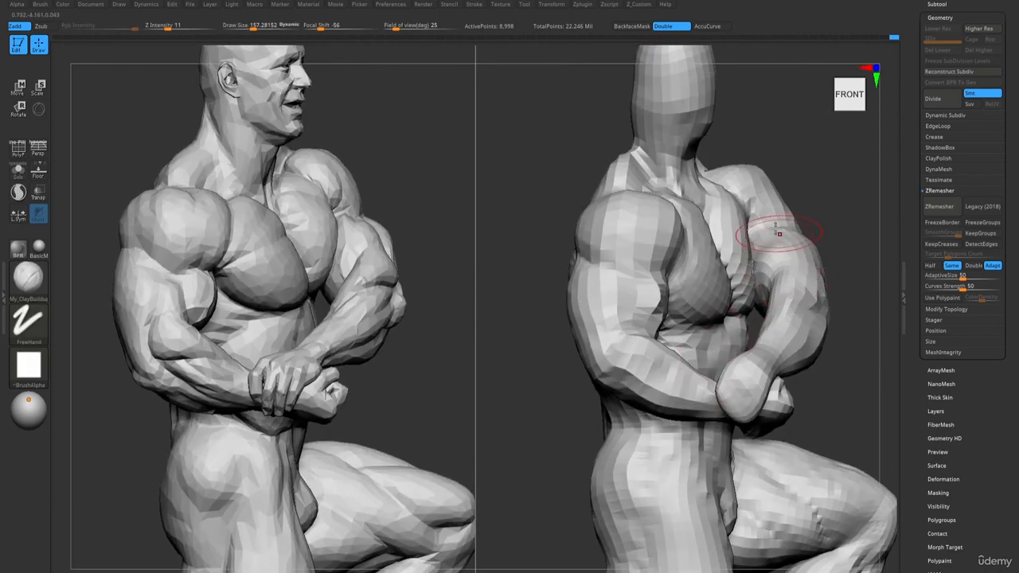
{"action": "key", "text": "2"}
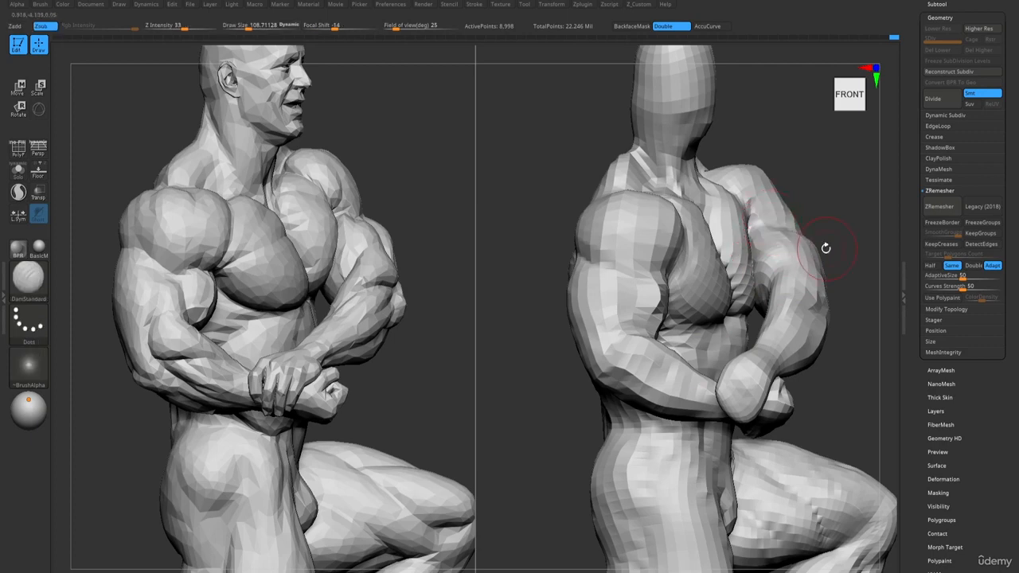
{"action": "mouse_move", "coordinate": [779, 227]}
{"action": "right_mouse_down"}
{"action": "mouse_move", "coordinate": [757, 229]}
{"action": "mouse_move", "coordinate": [710, 270]}
{"action": "right_mouse_up"}
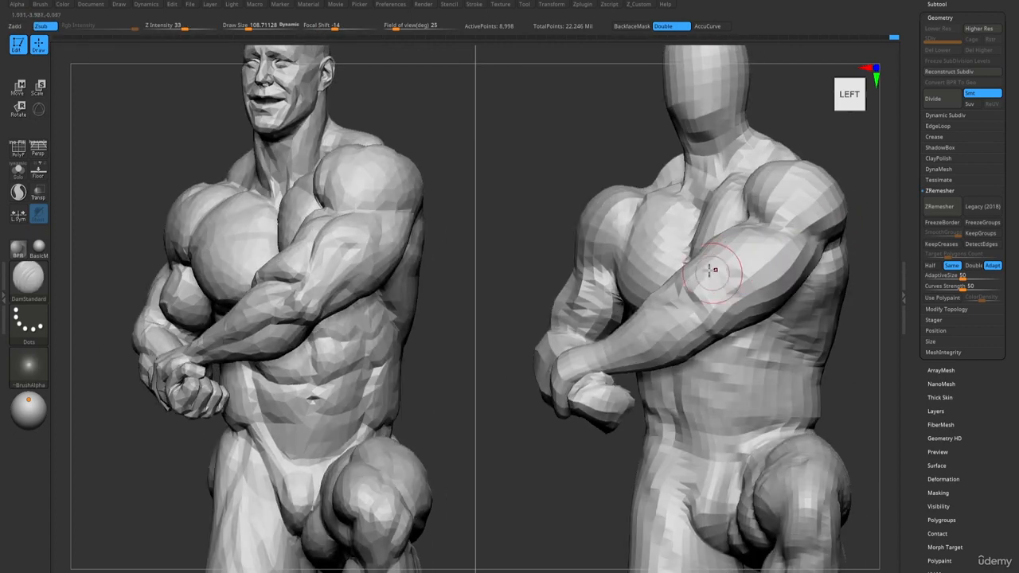
- Check the level of the left inner elbow against the reference with the existing Transpose line
{"action": "key", "text": "w"}
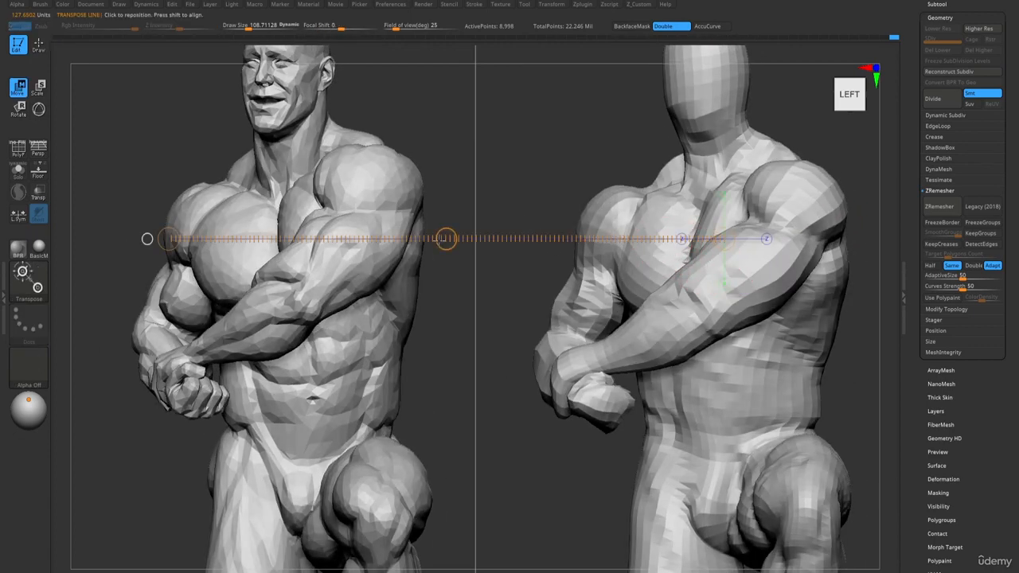
{"action": "key", "text": "q"}
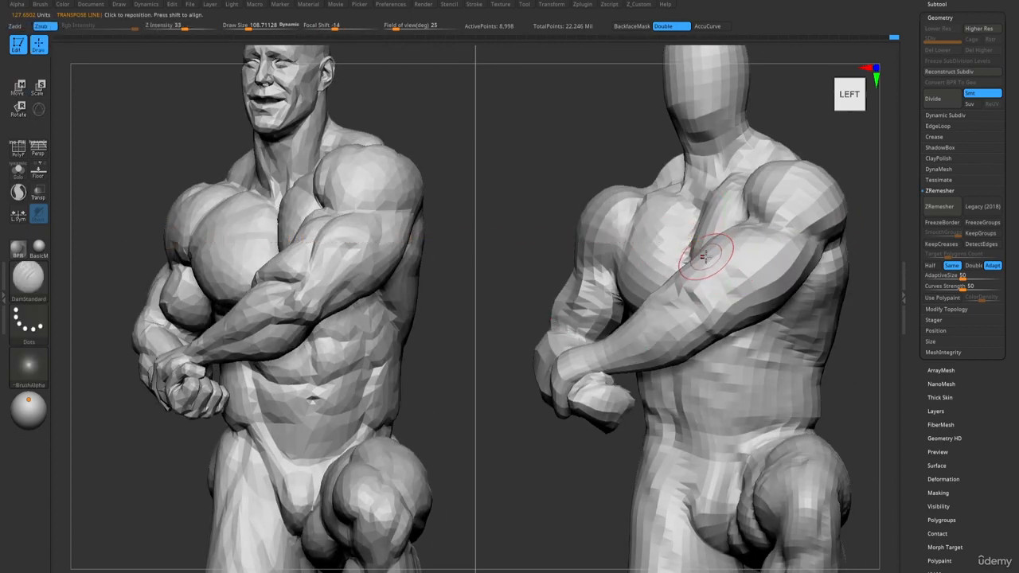
{"action": "key", "text": "w"}
{"action": "key", "text": "q"}
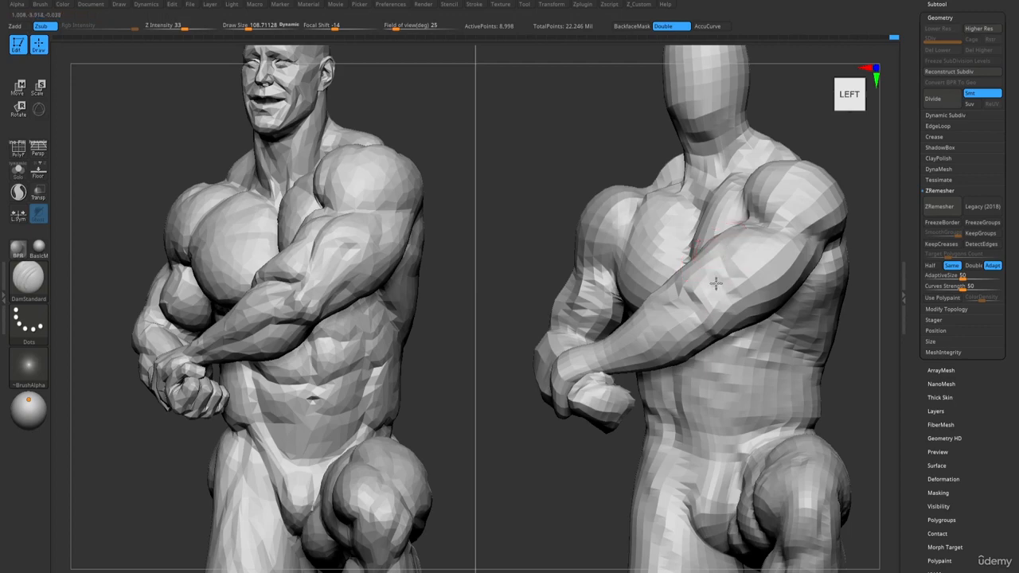
- Refine the left forearm muscles below the elbow with the Move and ClayBuildup brushes
{"action": "mouse_move", "coordinate": [707, 291]}
{"action": "right_mouse_down"}
{"action": "mouse_move", "coordinate": [718, 303]}
{"action": "mouse_move", "coordinate": [719, 270]}
{"action": "right_mouse_up"}
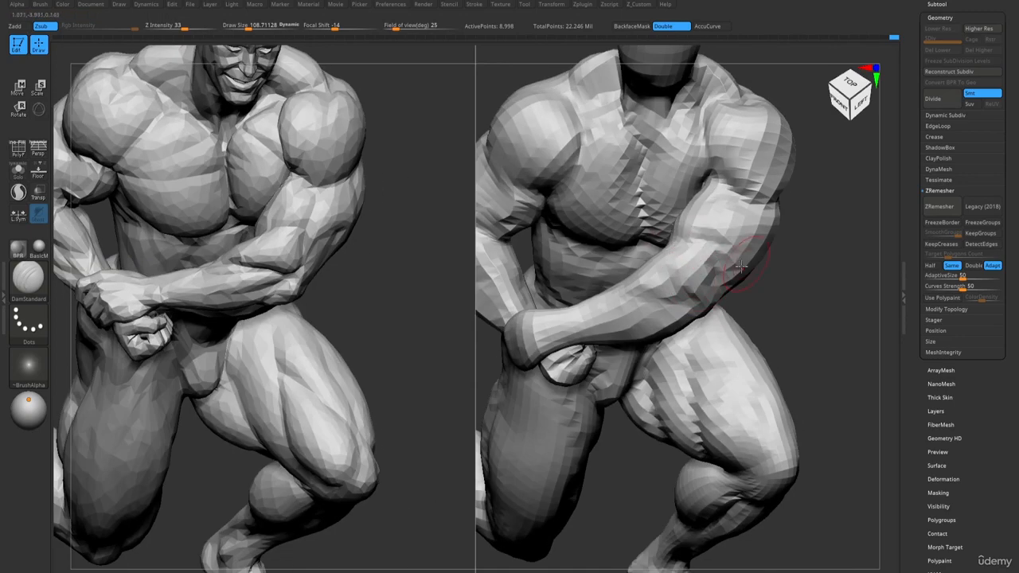
{"action": "key", "text": "b"}
{"action": "key", "text": "m"}
{"action": "key", "text": "v"}
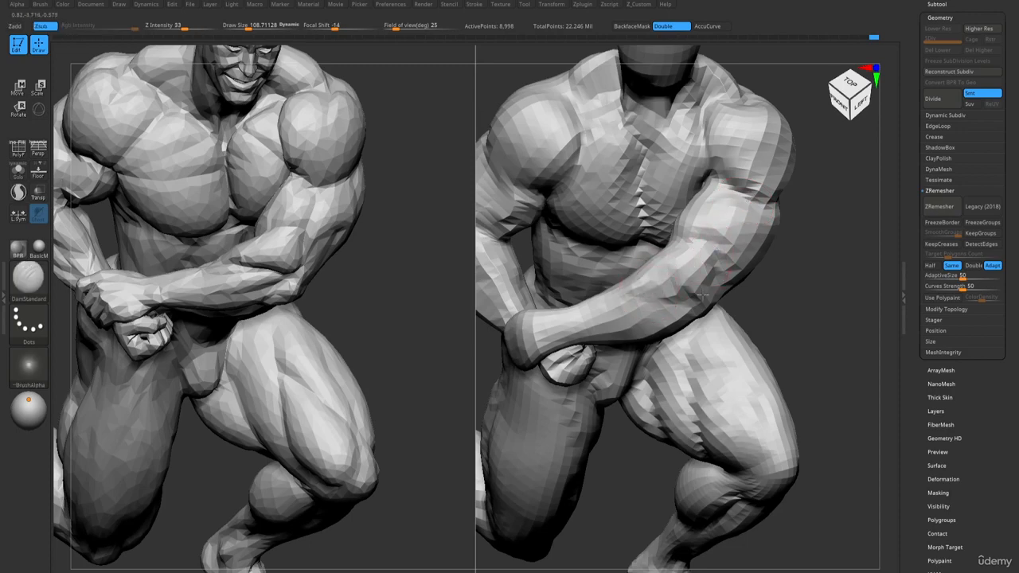
{"action": "key", "text": "b"}
{"action": "key", "text": "c"}
{"action": "key", "text": "b"}
- Isolate the left arm's polygroup and sharpen the crease at the inner elbow with DamStandard at draw size about 69
{"action": "mouse_move", "coordinate": [669, 282]}
{"action": "right_mouse_down"}
{"action": "mouse_move", "coordinate": [629, 263]}
{"action": "mouse_move", "coordinate": [596, 308]}
{"action": "mouse_move", "coordinate": [609, 269]}
{"action": "mouse_move", "coordinate": [581, 246]}
{"action": "mouse_move", "coordinate": [586, 230]}
{"action": "mouse_move", "coordinate": [602, 250]}
{"action": "mouse_move", "coordinate": [663, 240]}
{"action": "right_mouse_up"}
{"action": "left_click", "coordinate": [635, 258], "text": "ctrl+shift"}
{"action": "key", "text": "b"}
{"action": "key", "text": "d"}
{"action": "key", "text": "s"}
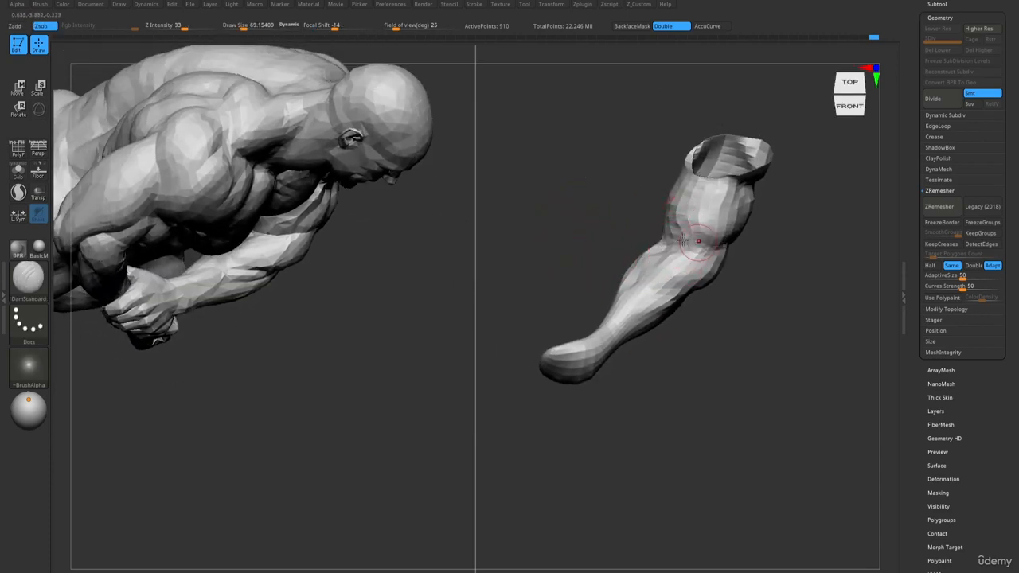
{"action": "right_click_drag", "start_coordinate": [740, 248], "coordinate": [669, 262]}
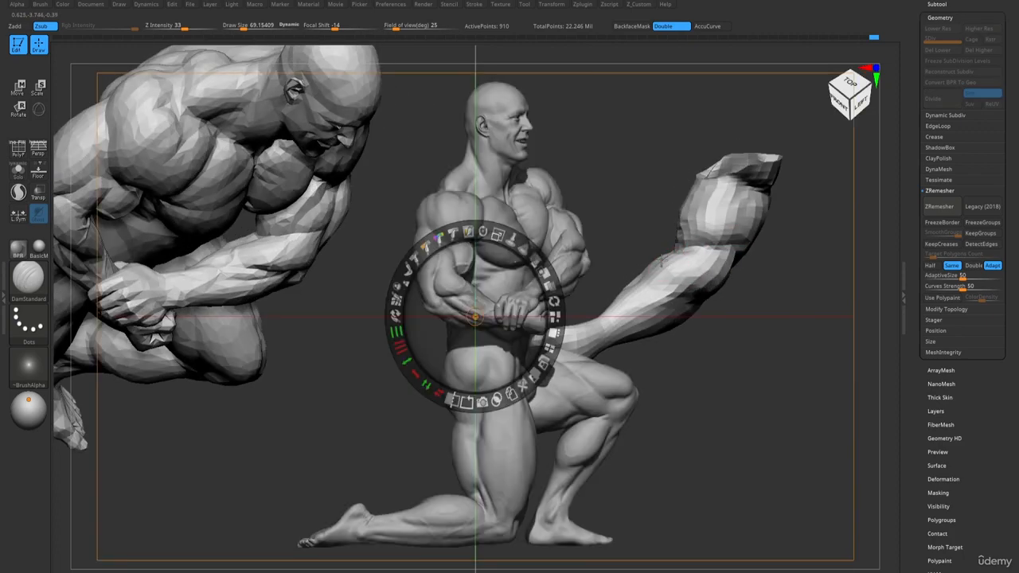
- Hide the reference image overlay and build up the isolated arm's elbow and forearm with ClayBuildup at draw size about 114
{"action": "key", "text": "shift+z"}
{"action": "key", "text": "b"}
{"action": "key", "text": "c"}
{"action": "key", "text": "b"}
{"action": "mouse_move", "coordinate": [661, 257]}
{"action": "right_mouse_down"}
{"action": "mouse_move", "coordinate": [670, 264]}
{"action": "mouse_move", "coordinate": [657, 279]}
{"action": "right_mouse_up"}
{"action": "key", "text": "s"}
{"action": "left_click", "coordinate": [646, 281]}
{"action": "mouse_move", "coordinate": [656, 298]}
{"action": "right_mouse_down", "text": "shift"}
{"action": "mouse_move", "coordinate": [633, 279]}
{"action": "mouse_move", "coordinate": [667, 289]}
{"action": "right_mouse_up", "text": "shift"}
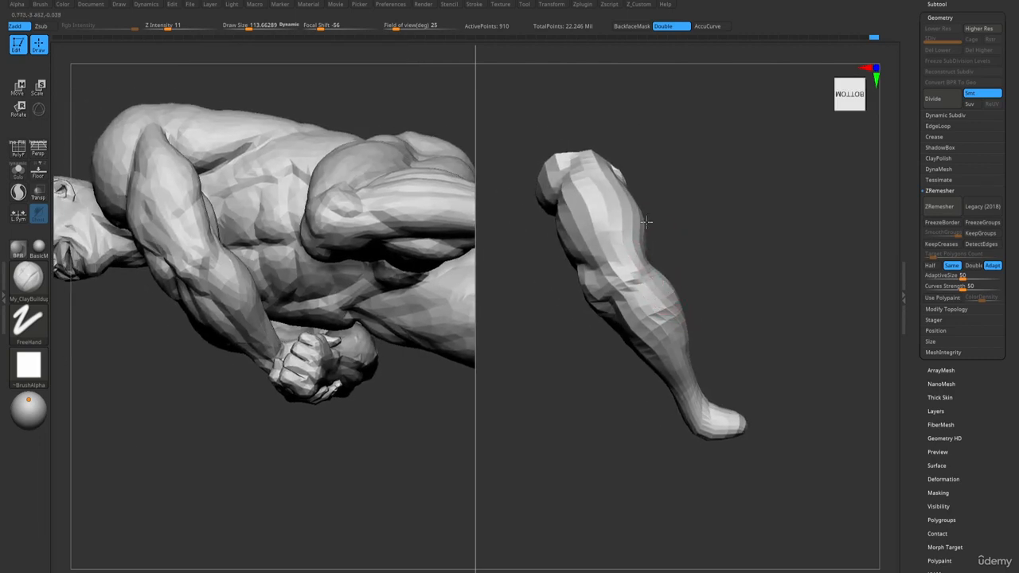
- Show the whole figure again and set the Move brush to draw size about 222
{"action": "mouse_move", "coordinate": [703, 411]}
{"action": "right_mouse_down"}
{"action": "mouse_move", "coordinate": [682, 379]}
{"action": "mouse_move", "coordinate": [676, 287]}
{"action": "mouse_move", "coordinate": [621, 167]}
{"action": "mouse_move", "coordinate": [612, 179]}
{"action": "mouse_move", "coordinate": [756, 362]}
{"action": "mouse_move", "coordinate": [732, 273]}
{"action": "mouse_move", "coordinate": [685, 179]}
{"action": "mouse_move", "coordinate": [734, 252]}
{"action": "mouse_move", "coordinate": [709, 284]}
{"action": "mouse_move", "coordinate": [705, 262]}
{"action": "right_mouse_up"}
{"action": "left_click", "coordinate": [710, 381], "text": "ctrl+shift"}
{"action": "key", "text": "b"}
{"action": "key", "text": "m"}
{"action": "key", "text": "v"}
{"action": "key", "text": "s"}
{"action": "left_click_drag", "start_coordinate": [705, 252], "coordinate": [714, 250]}
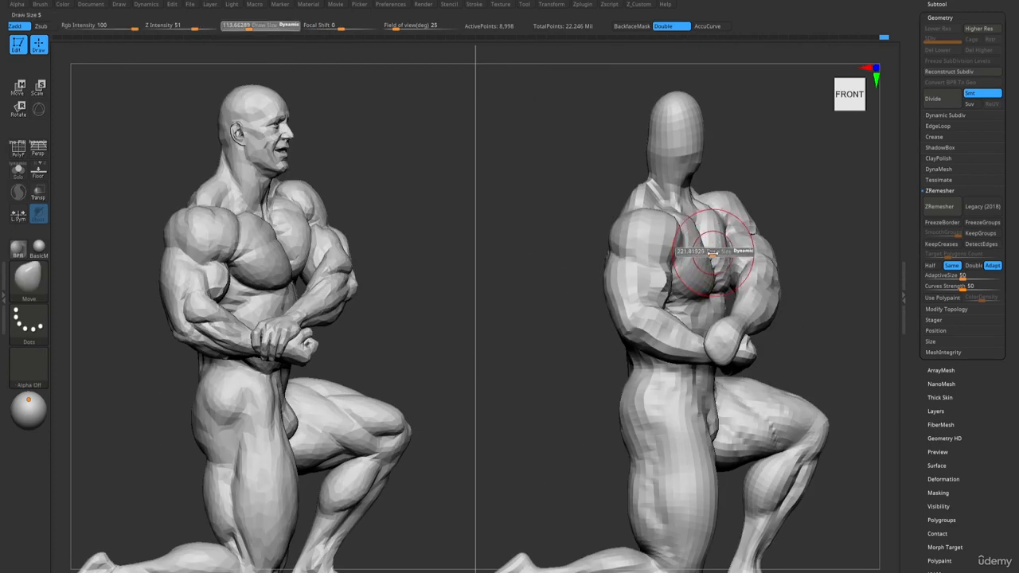